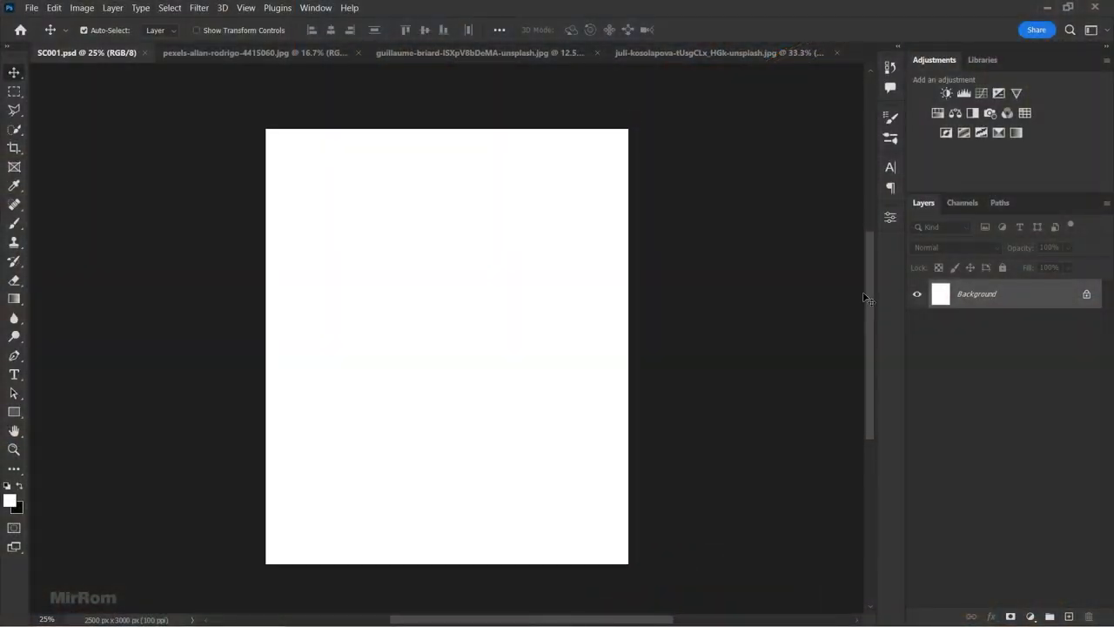
- Confirm in Image Size that the poster is 2500 × 3000 px, then switch to the spaceship photo
key("ctrl+alt+i")
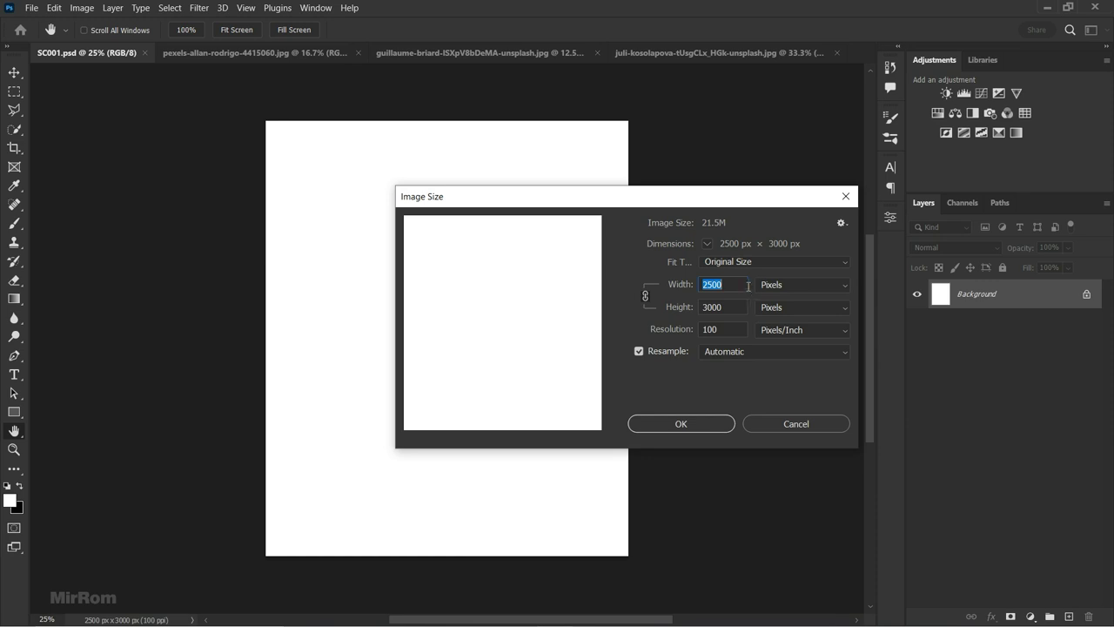
left_click(770, 424)
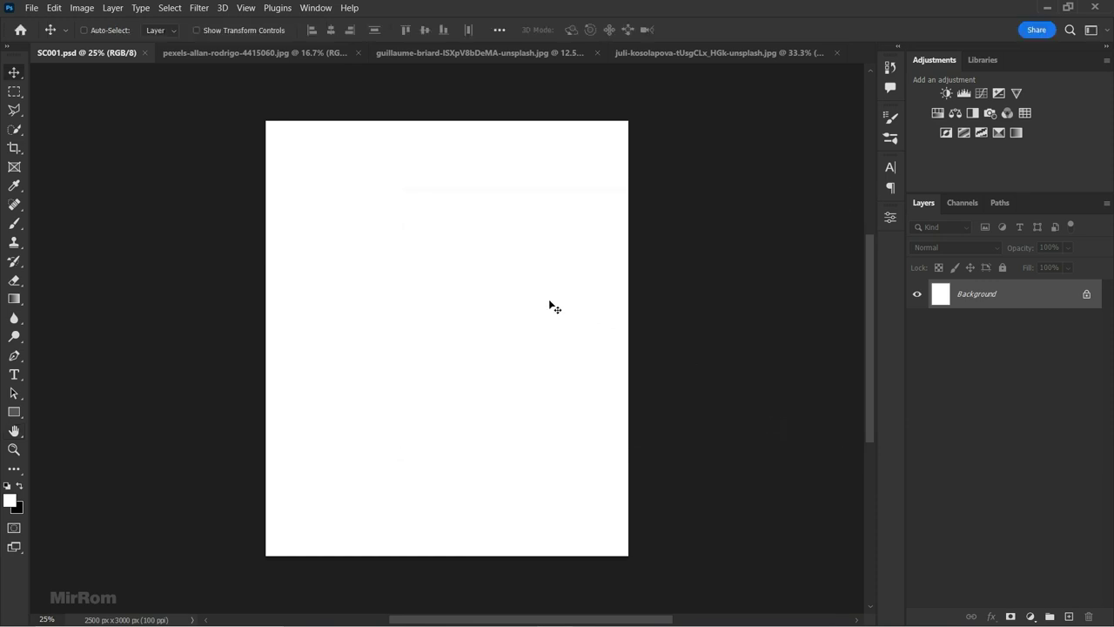
left_click(307, 52)
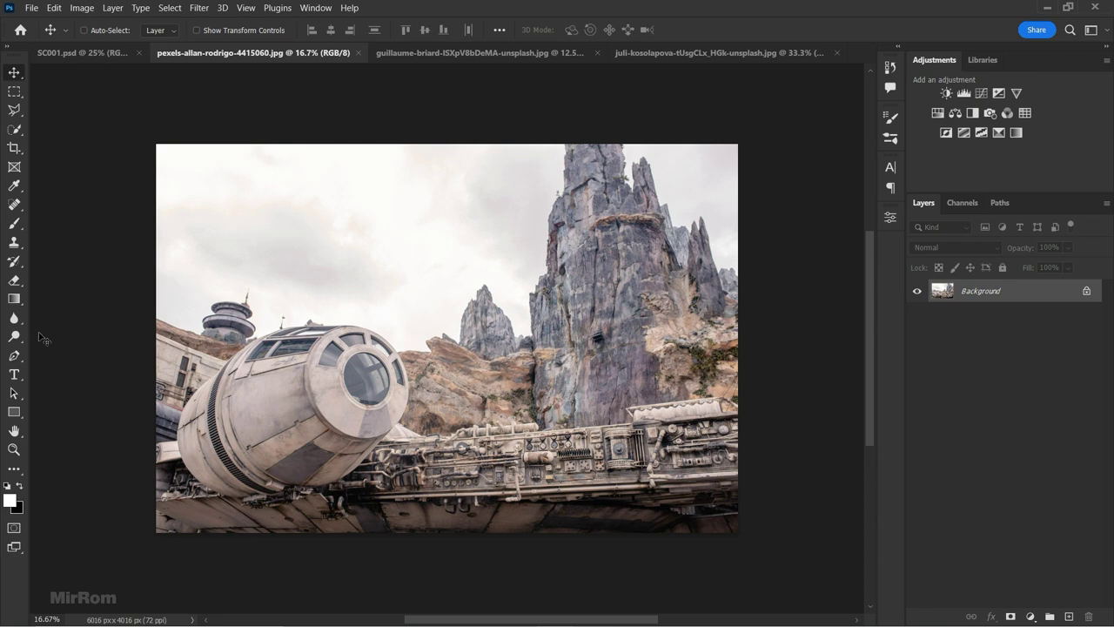
- Set the Pen tool to Path mode and start the ship outline at the photo's left edge
left_click(14, 355)
left_click(52, 356)
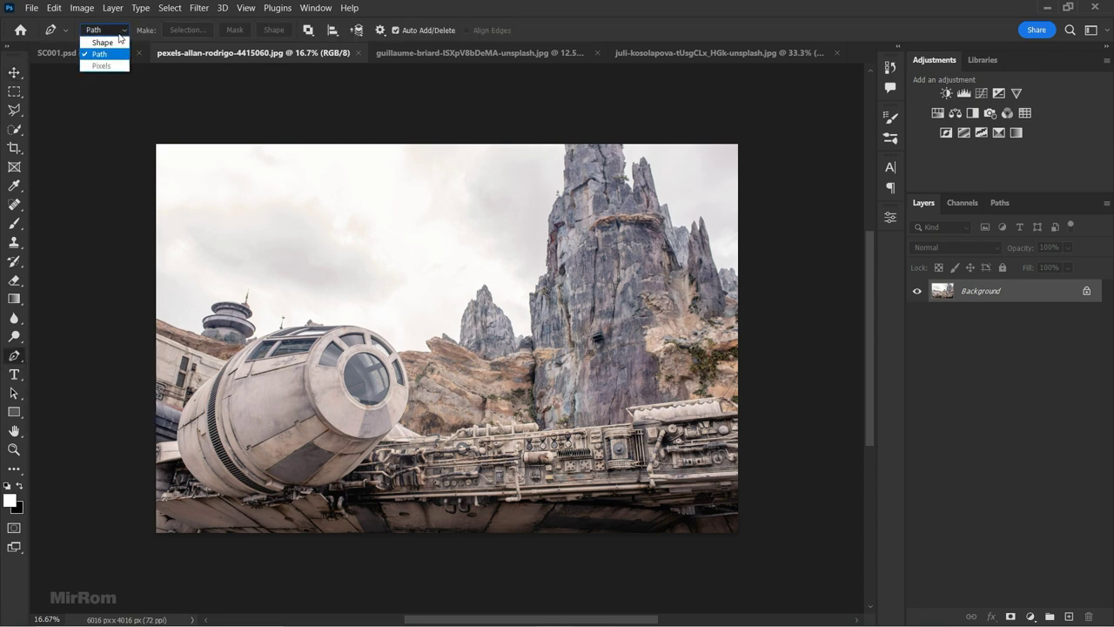
scroll(200, 365, "up", 1)
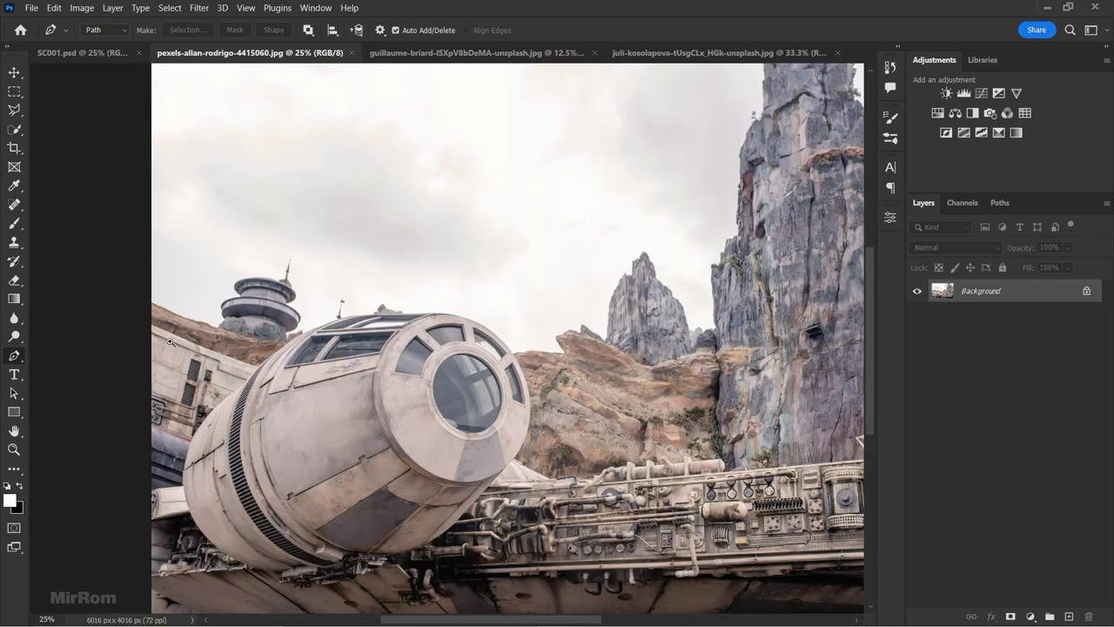
scroll(183, 349, "up", 1)
scroll(170, 339, "up", 1)
scroll(139, 337, "up", 1)
left_click(103, 322)
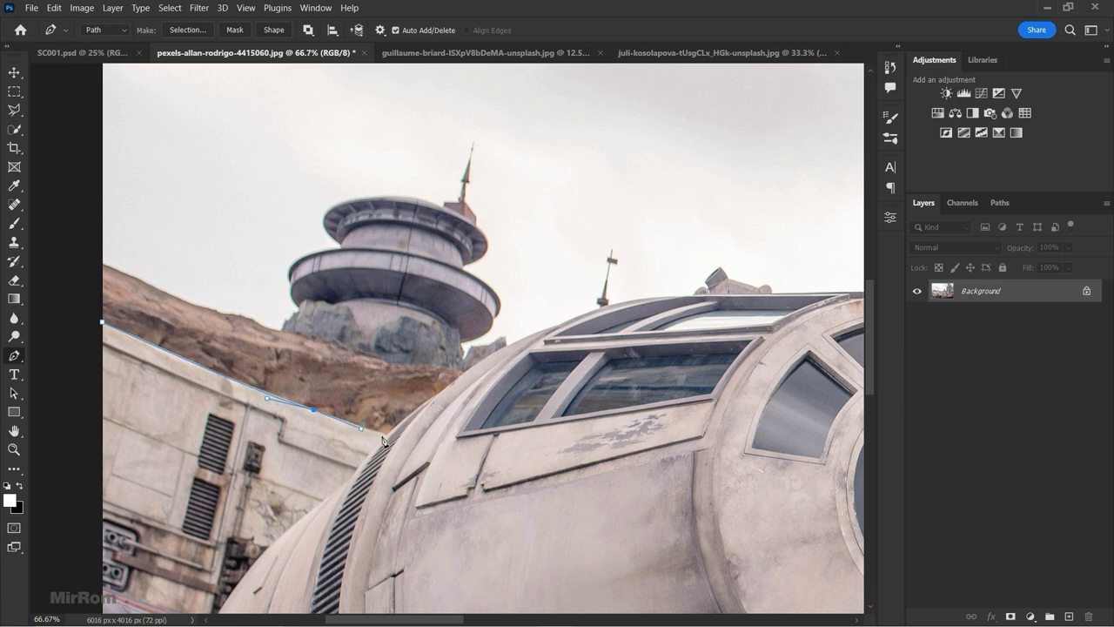
scroll(414, 438, "up", 1)
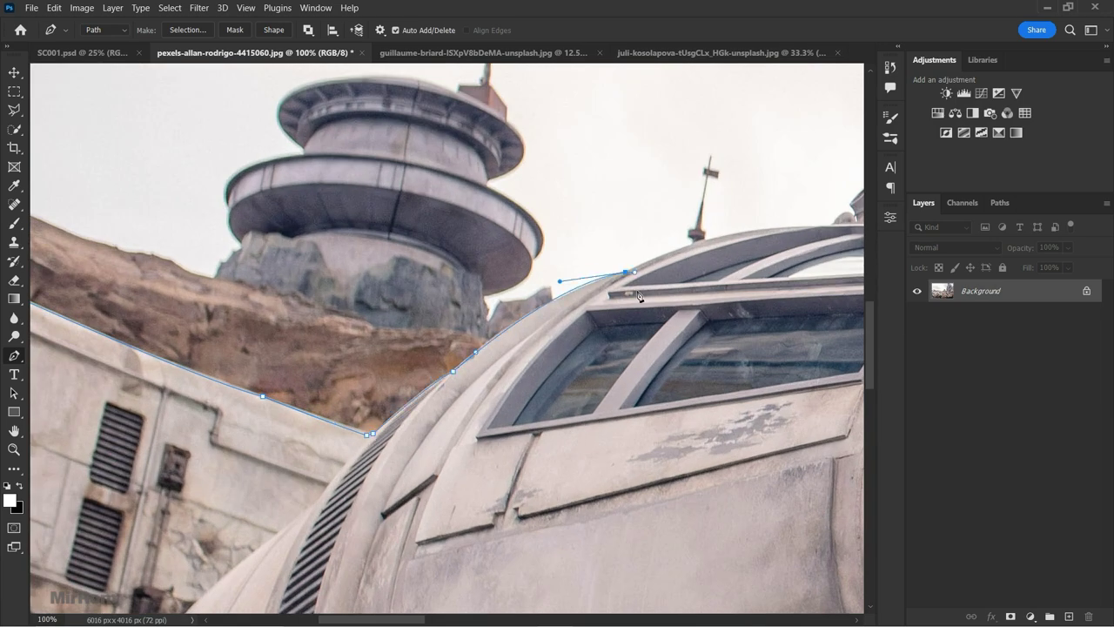
scroll(638, 296, "up", 1)
scroll(438, 586, "up", 1)
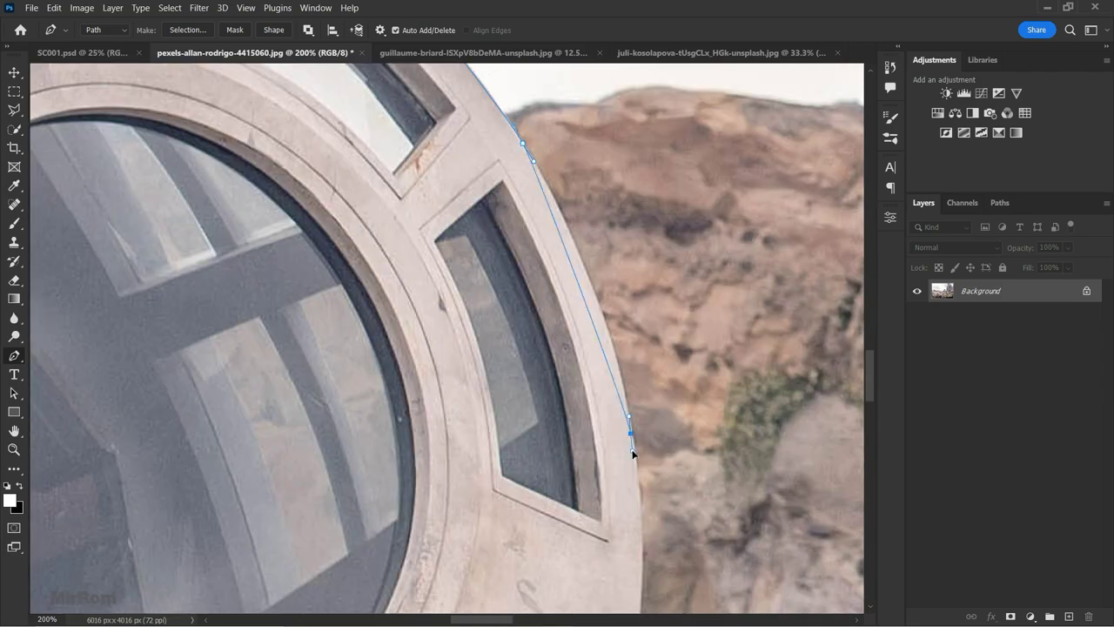
- Continue the ship path along the pipes and the ship's ledge
scroll(635, 455, "right", 10)
scroll(708, 302, "right", 5)
scroll(723, 261, "right", 5)
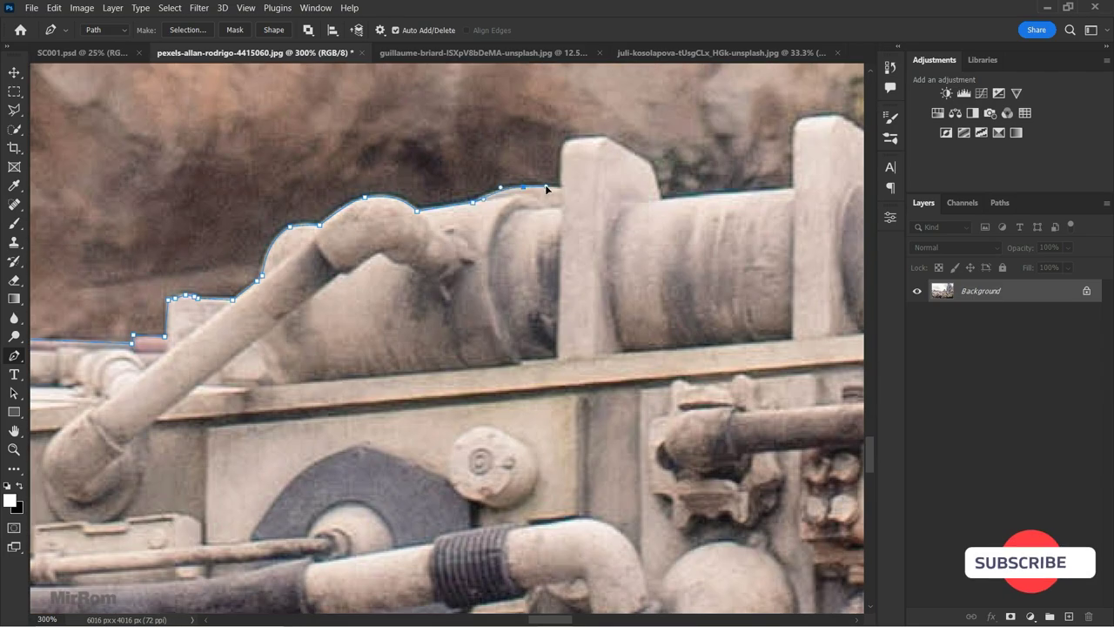
scroll(784, 261, "right", 5)
left_click(815, 262)
scroll(821, 285, "right", 5)
scroll(368, 366, "down", 5)
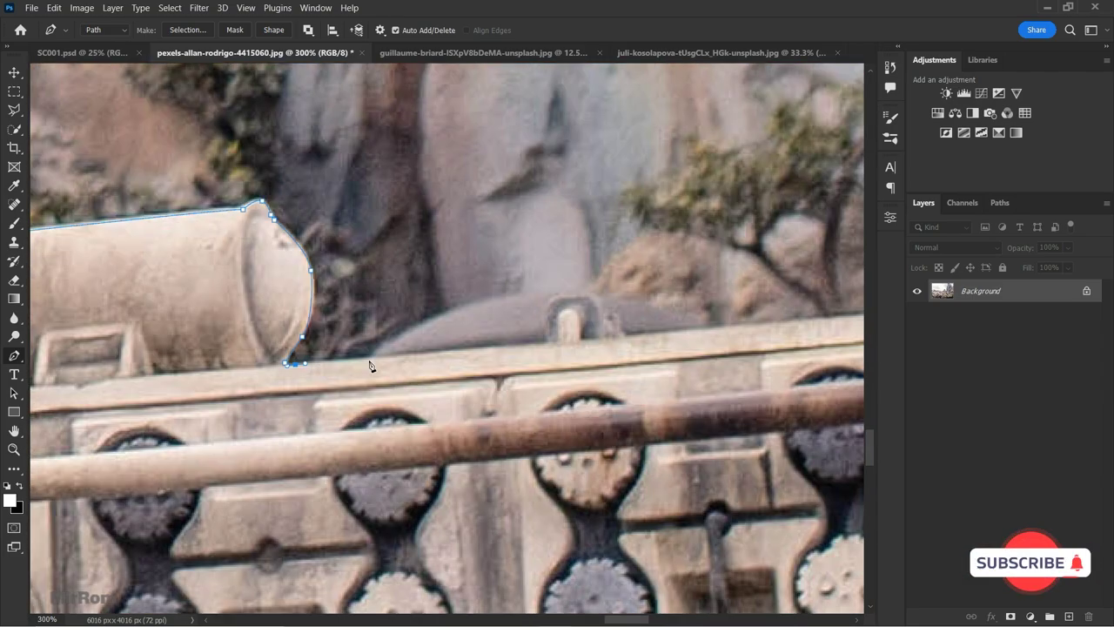
scroll(522, 348, "right", 5)
left_click(690, 213)
left_click(727, 233)
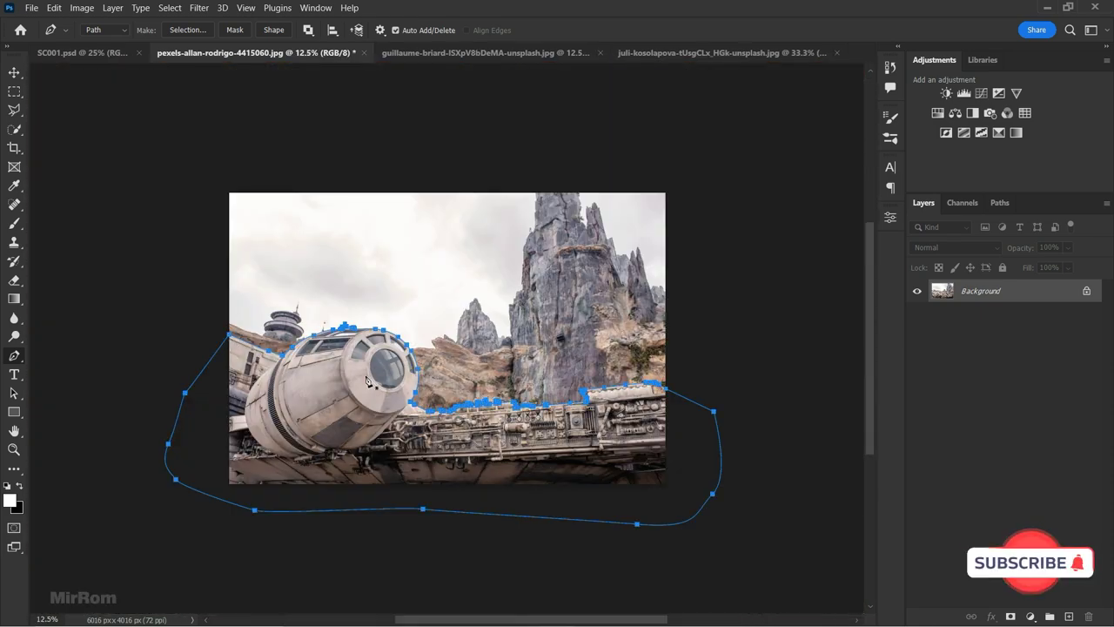
- Convert the finished ship path into a selection with Make Selection
right_click(368, 381)
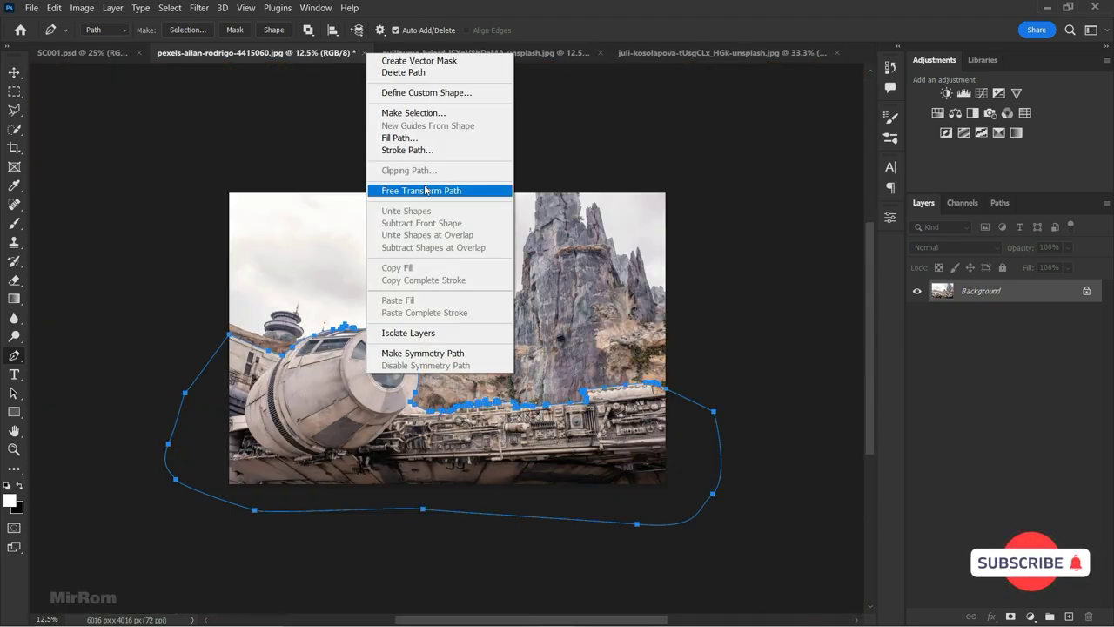
left_click(418, 110)
left_click(633, 155)
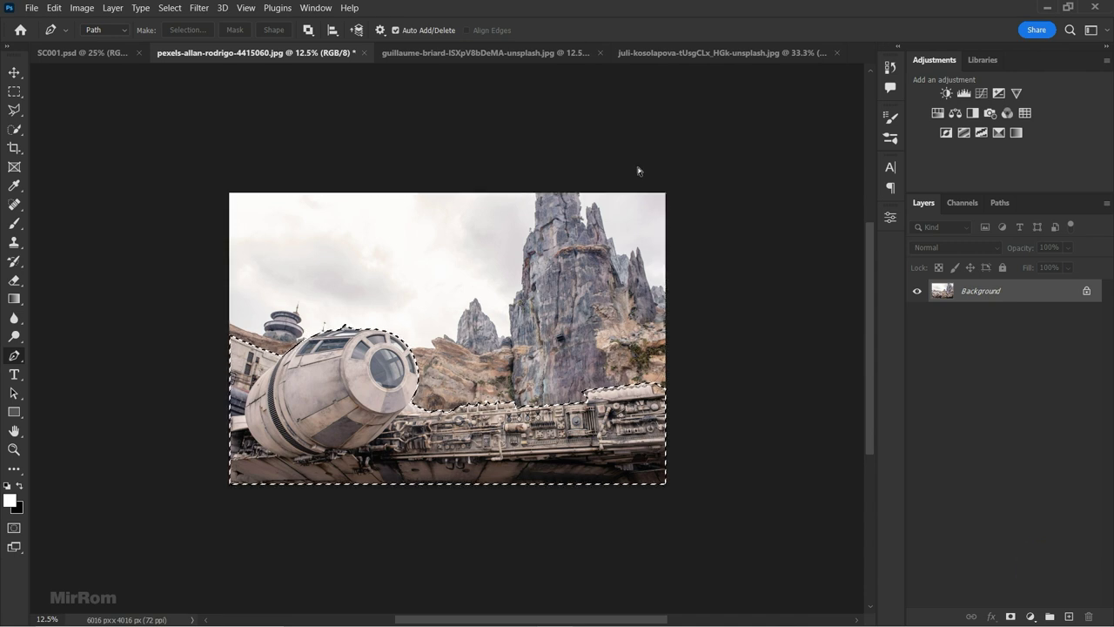
- Add a layer mask hiding everything outside the ship selection
left_click(1010, 616)
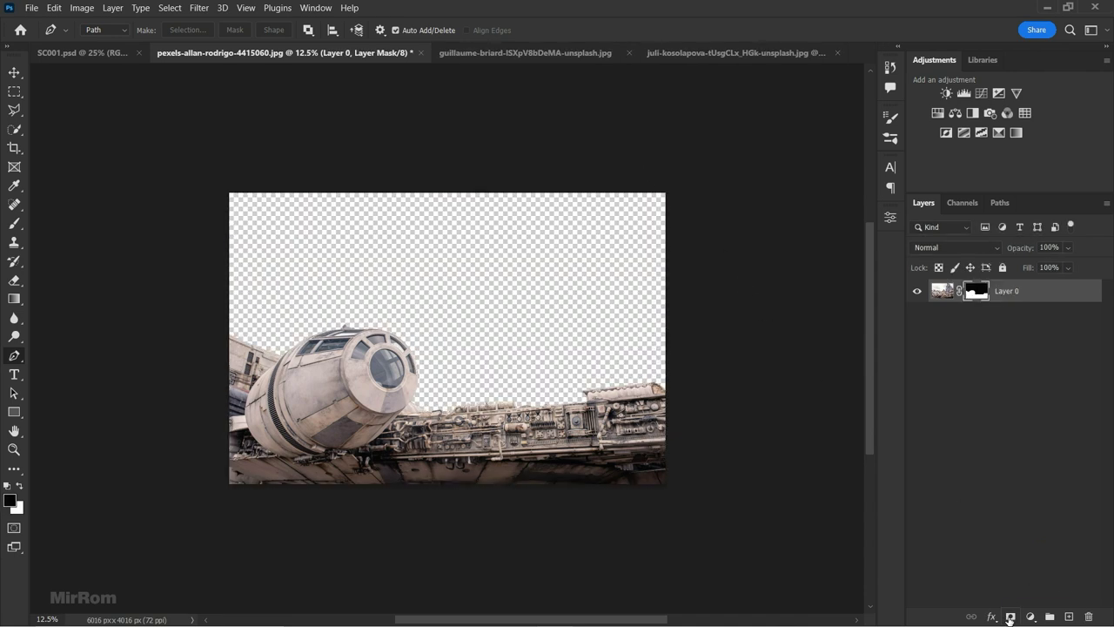
scroll(426, 405, "up", 1)
scroll(436, 401, "up", 1)
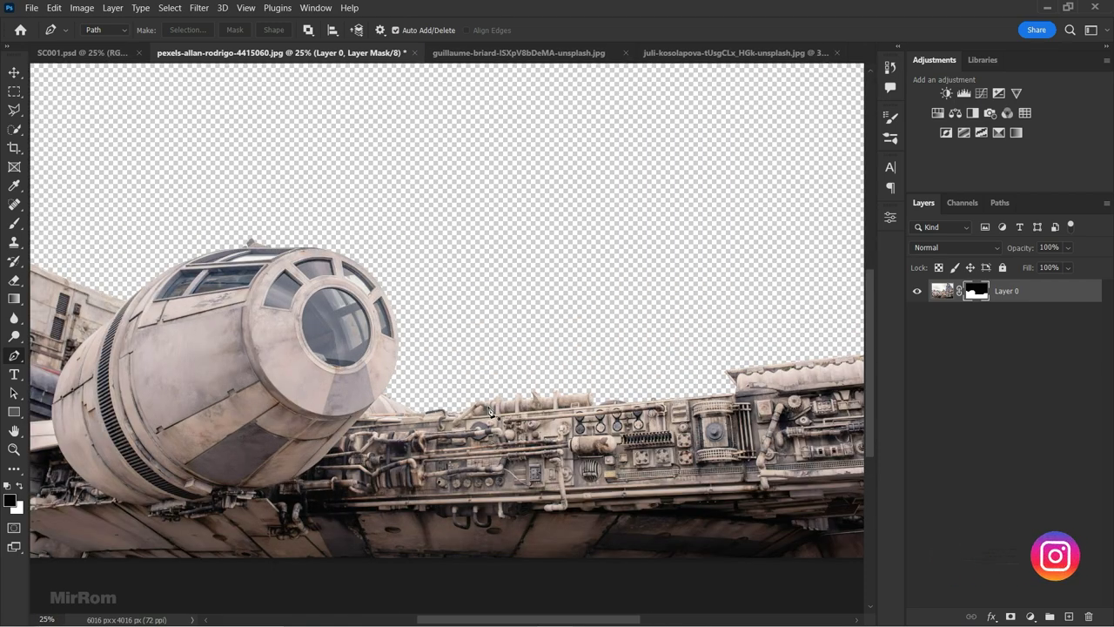
scroll(661, 418, "up", 1)
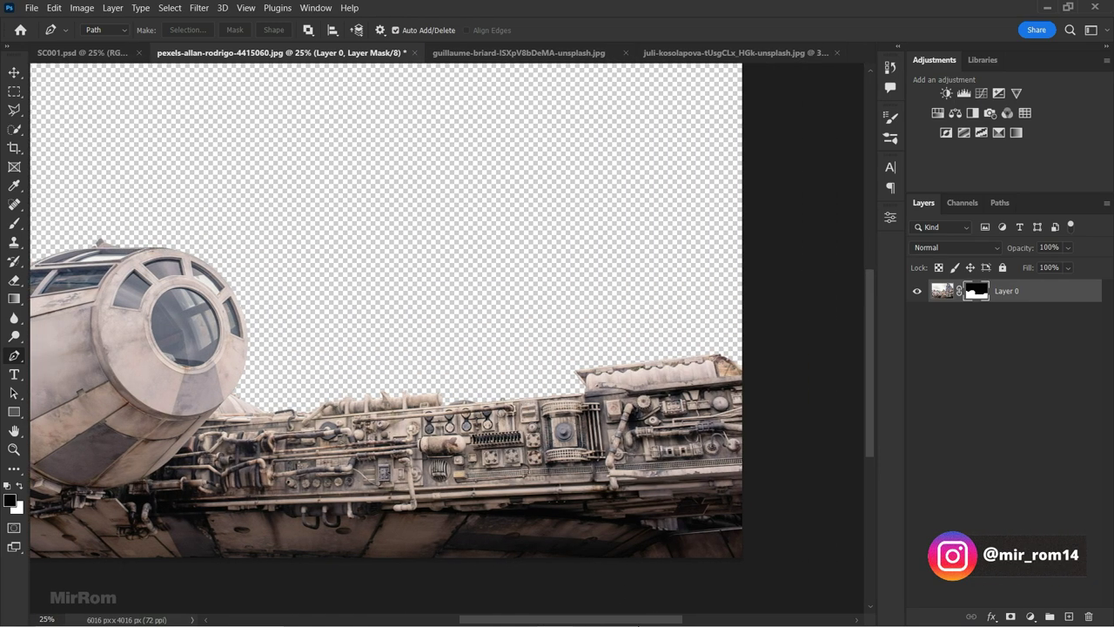
scroll(679, 348, "up", 1)
scroll(688, 310, "up", 1)
scroll(688, 311, "up", 1)
scroll(621, 361, "up", 1)
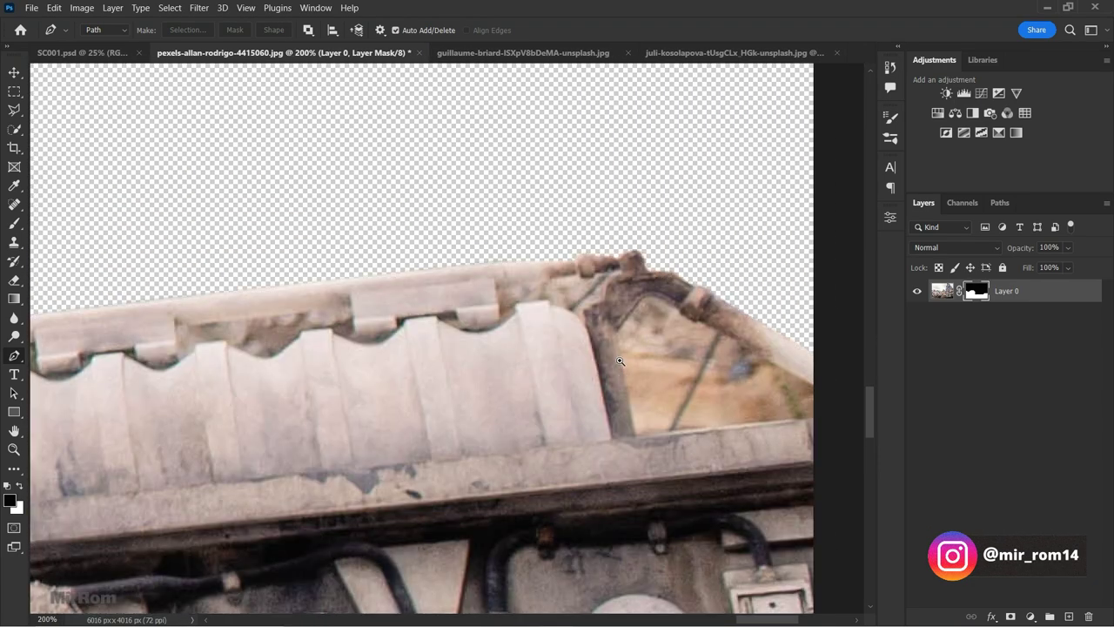
scroll(625, 385, "up", 1)
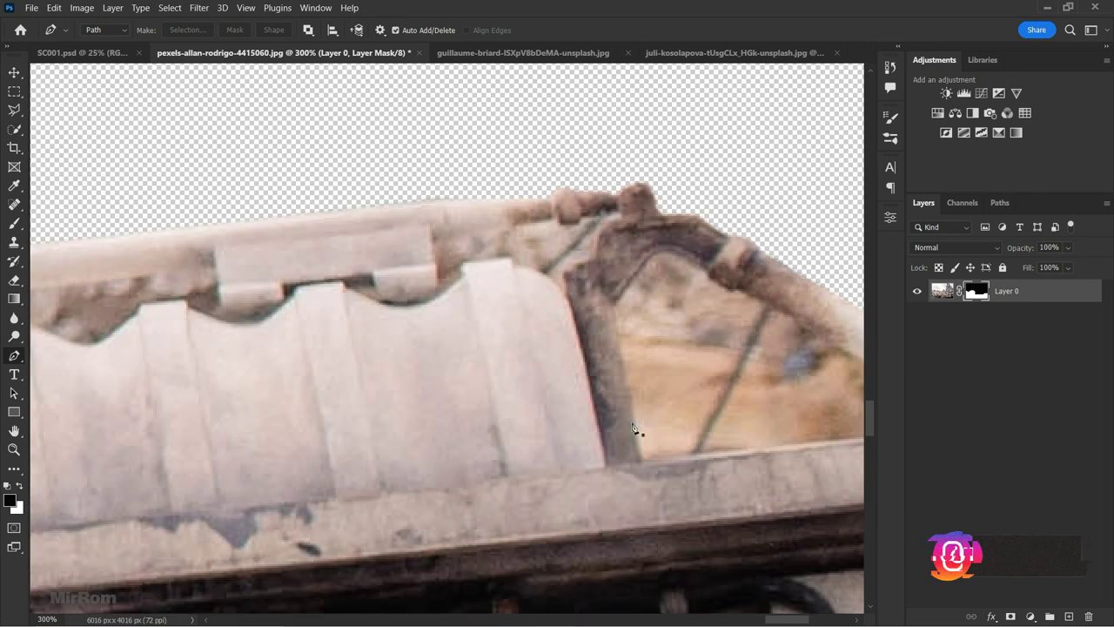
- Trace the roof arch gap, make it a selection and fill it black on the mask
left_click(648, 259)
left_click(706, 271)
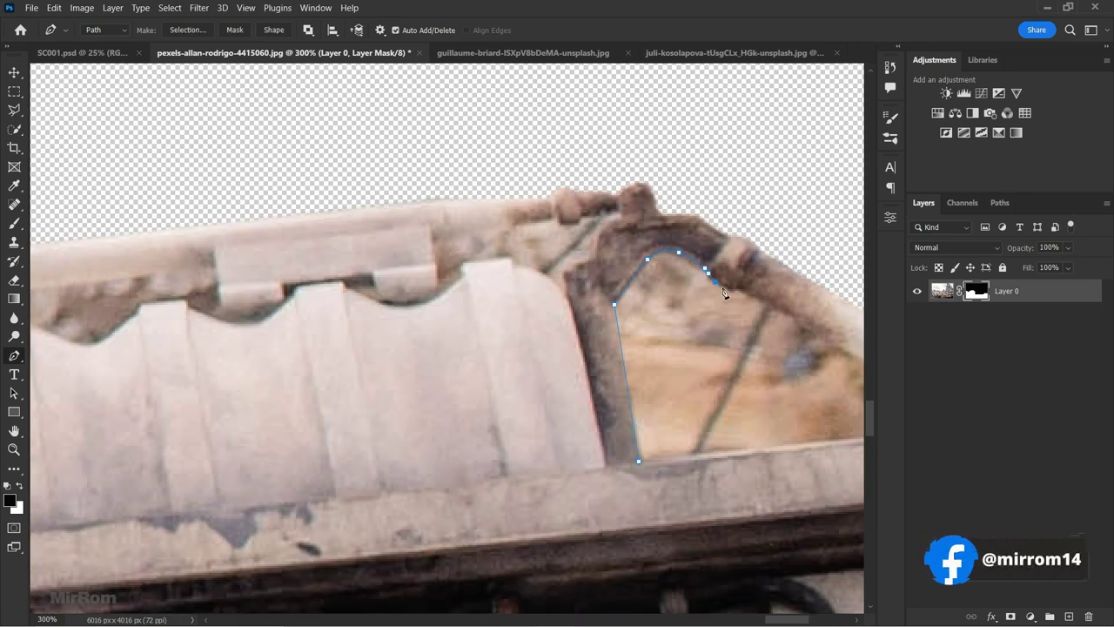
left_click_drag(783, 618, 801, 615)
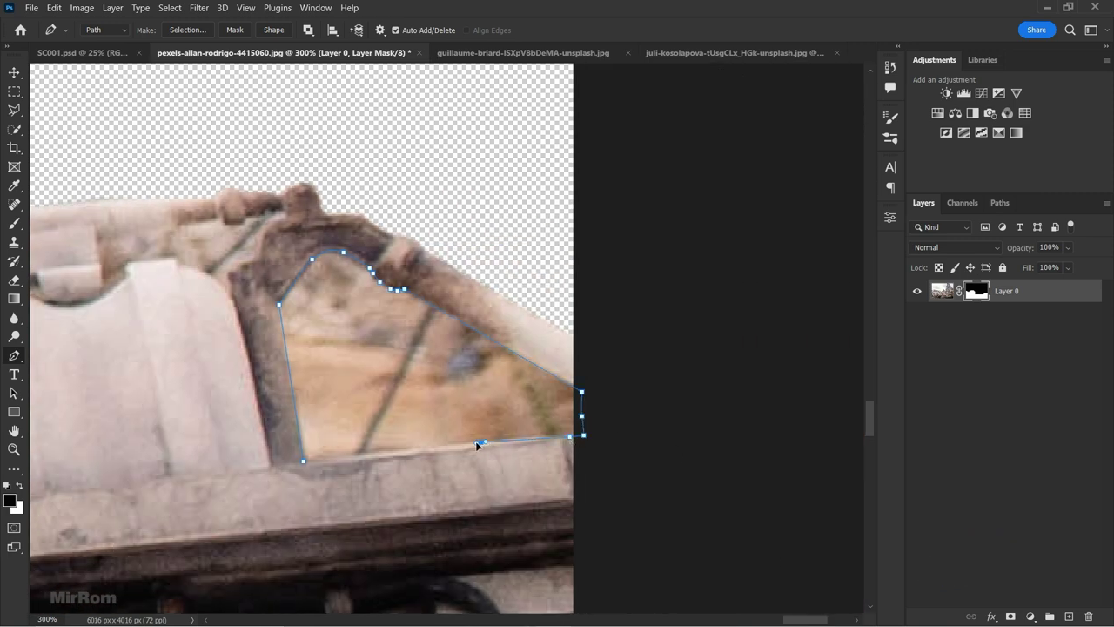
right_click(332, 376)
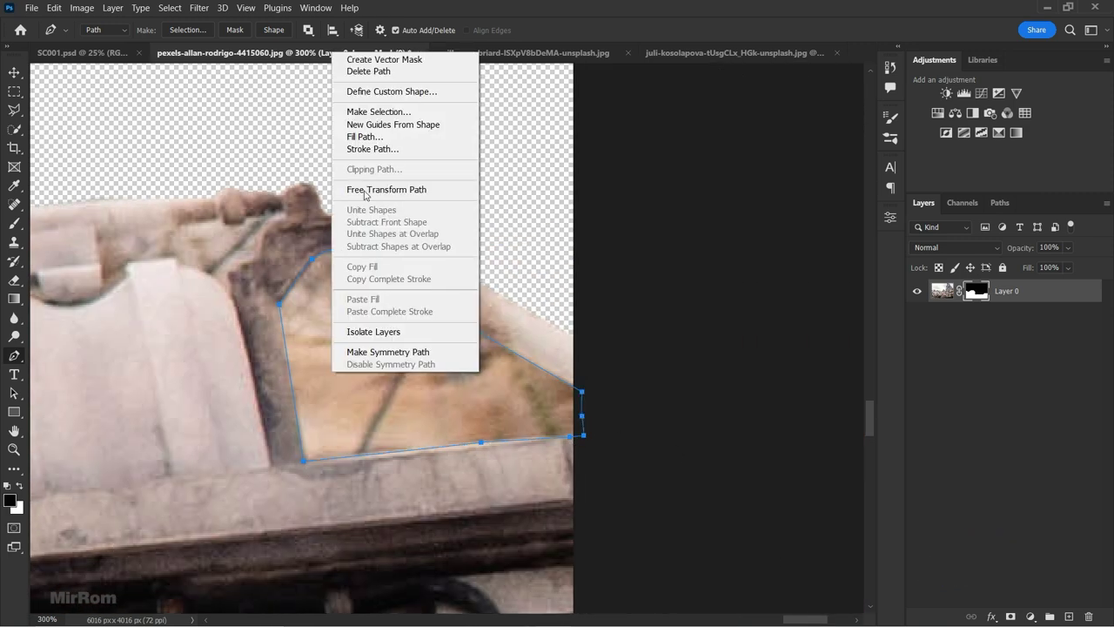
left_click(390, 114)
left_click(629, 161)
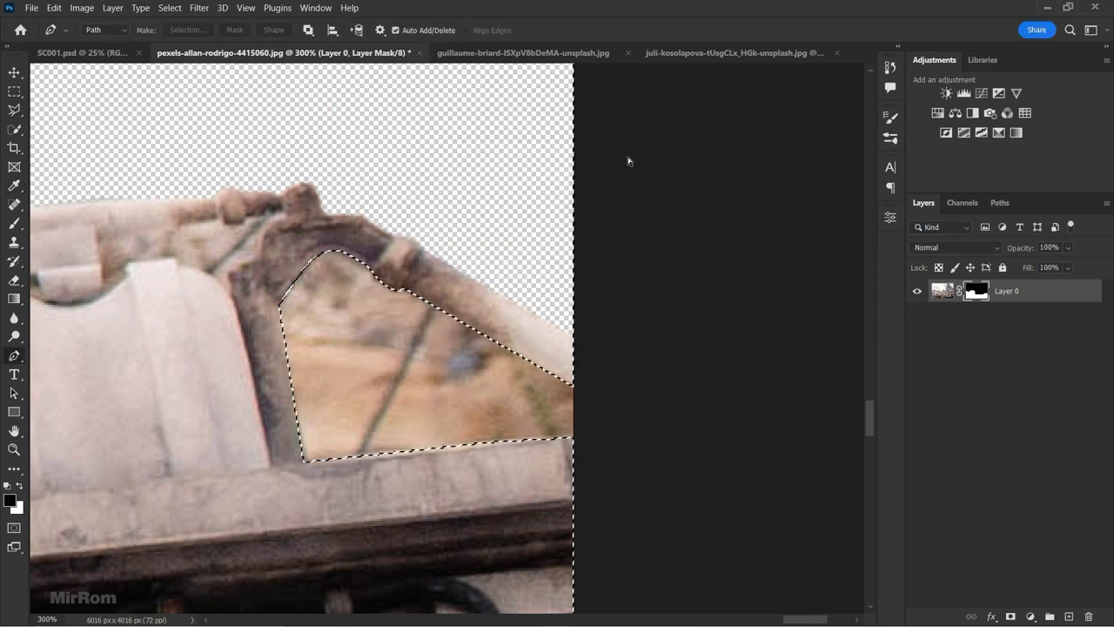
key("alt+BackSpace")
key("alt+BackSpace")
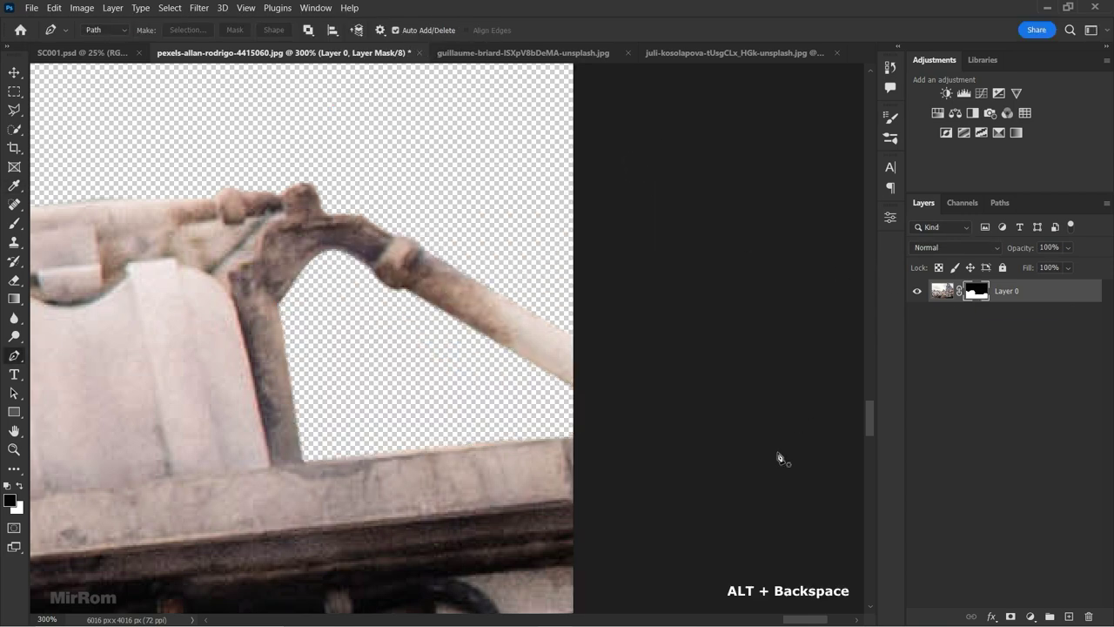
left_click_drag(794, 620, 766, 623)
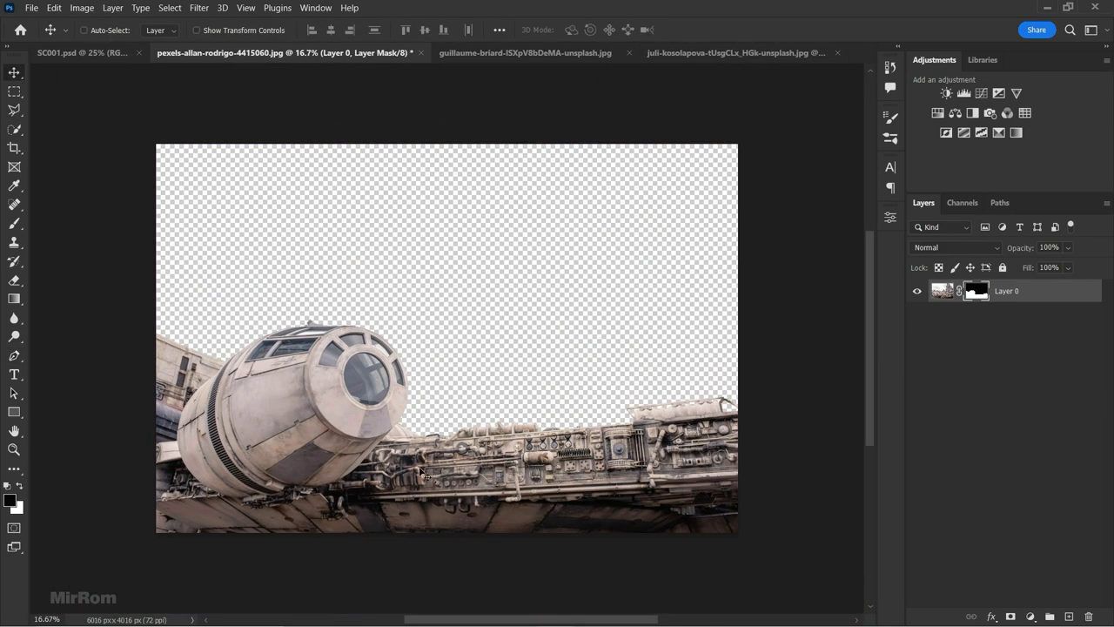
- Copy the masked spaceship into SC001.psd and close its photo without saving
left_click_drag(422, 471, 400, 289)
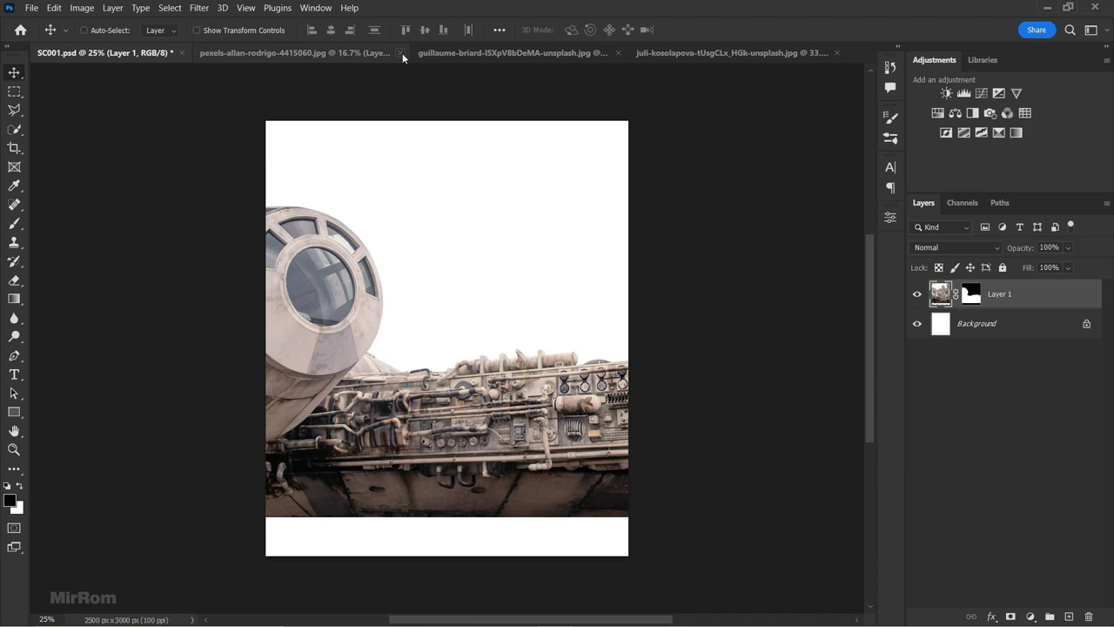
left_click(403, 57)
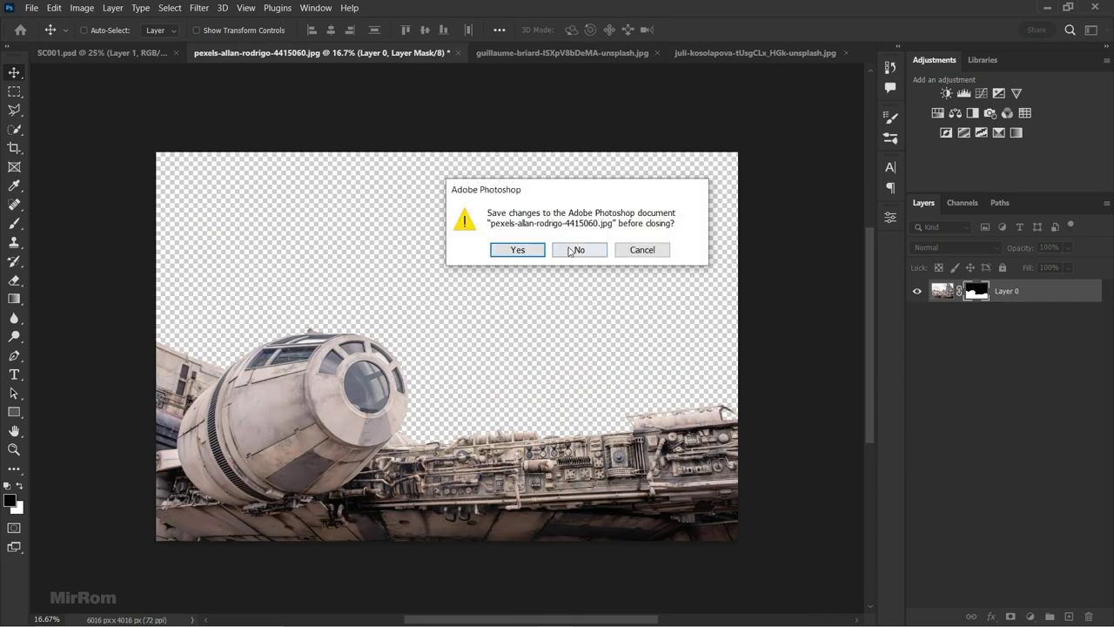
left_click(579, 250)
key("ctrl+t")
left_click_drag(819, 261, 849, 285)
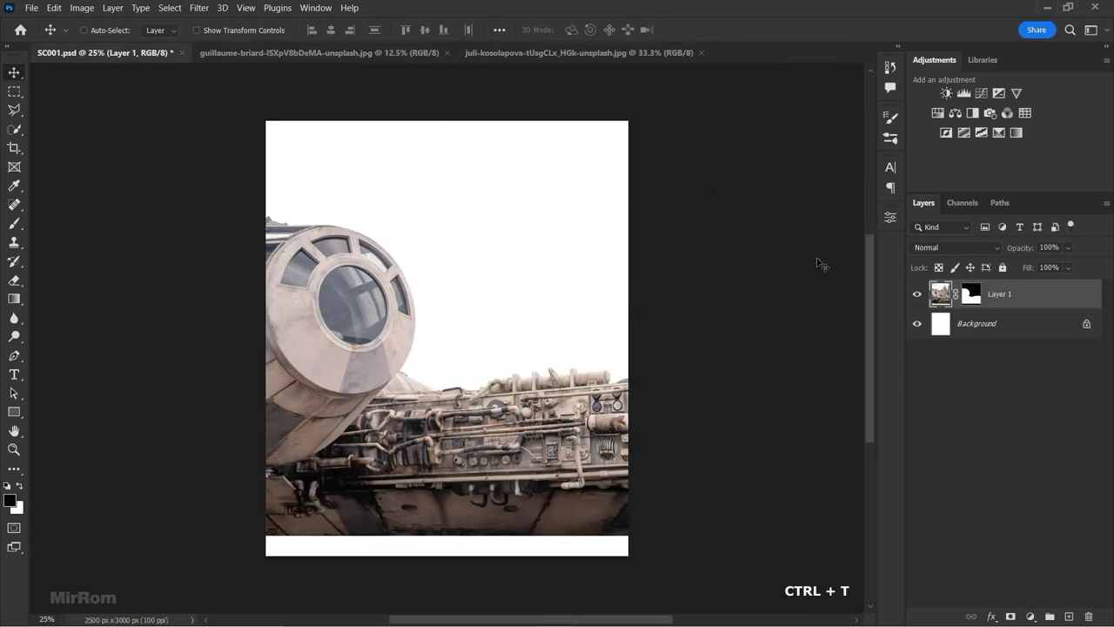
- Scale the spaceship to about 53%, tilt it slightly counter-clockwise, and nudge it up
key("ctrl+t")
left_click_drag(252, 34, 228, 35)
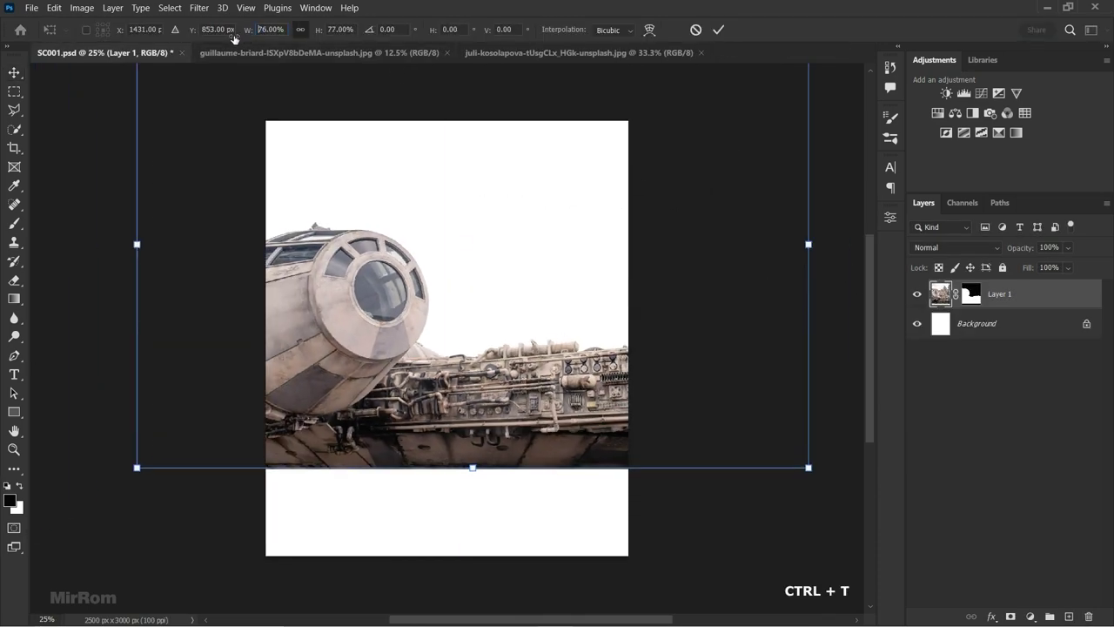
left_click_drag(470, 352, 438, 406)
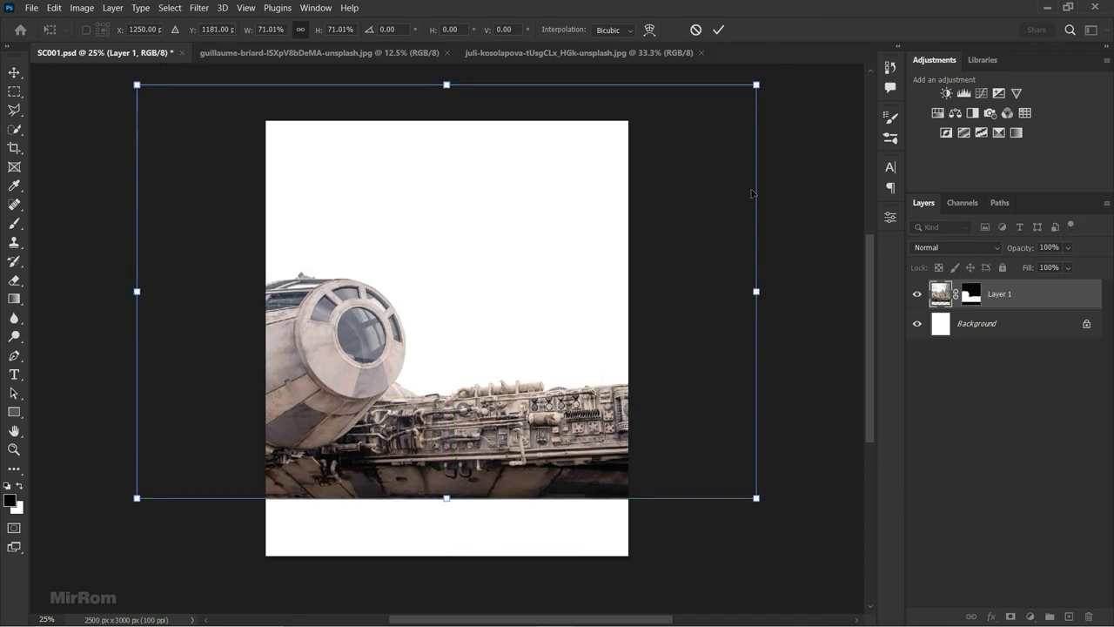
mouse_move(757, 85)
left_mouse_down()
mouse_move(709, 129)
mouse_move(664, 145)
left_mouse_up()
left_click_drag(633, 208, 587, 263)
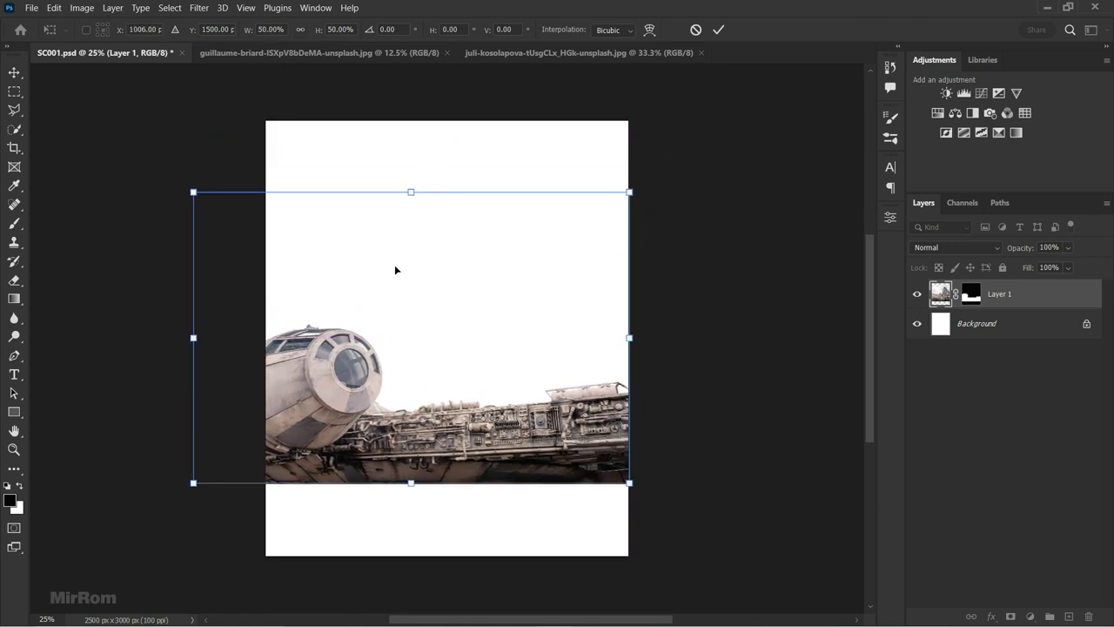
left_click_drag(194, 190, 167, 170)
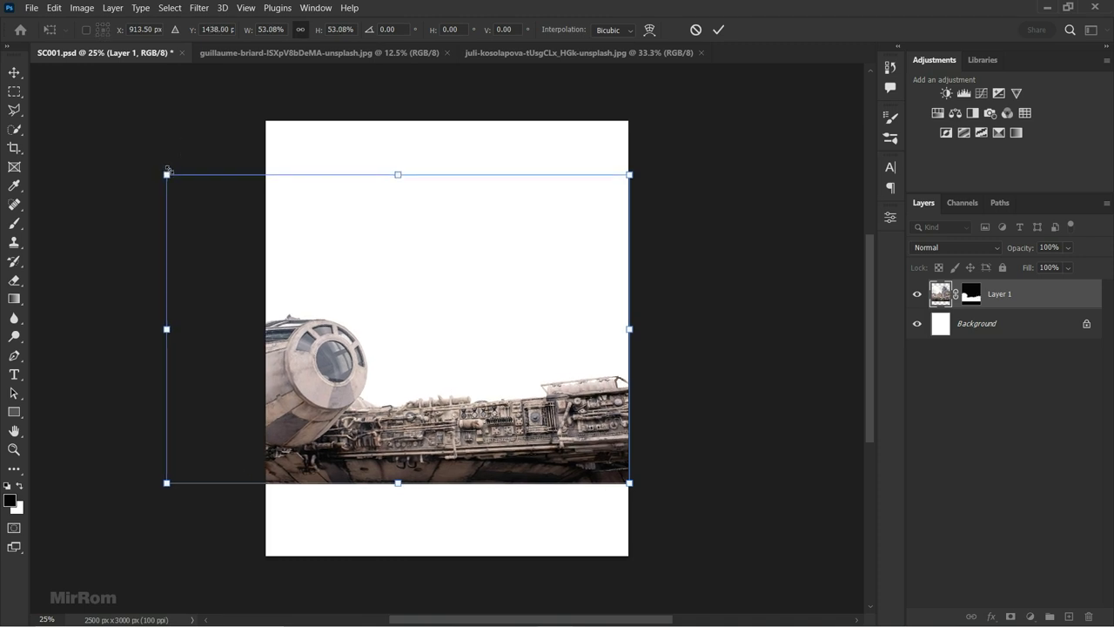
mouse_move(150, 250)
left_mouse_down()
mouse_move(169, 241)
mouse_move(145, 252)
left_mouse_up()
key("Return")
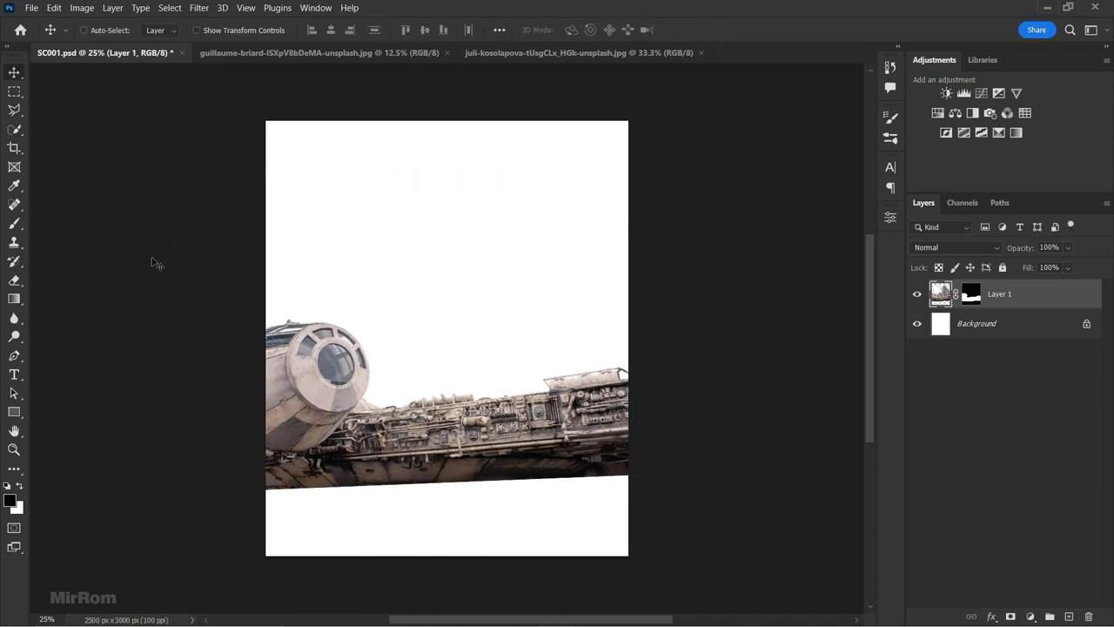
key("shift+Up")
key("shift+Up")
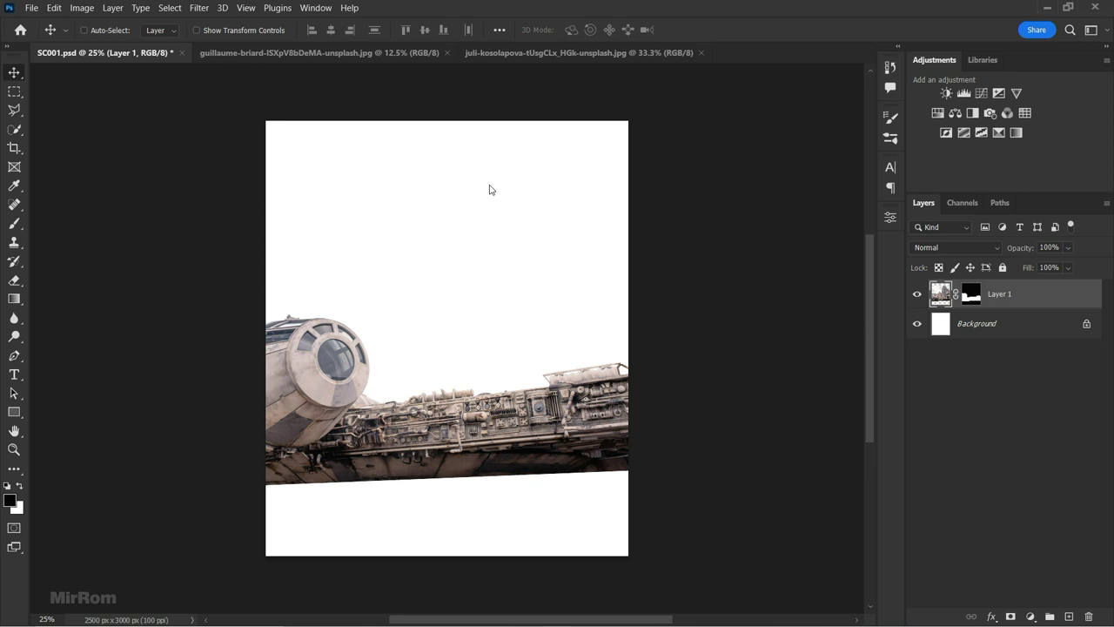
left_click(371, 54)
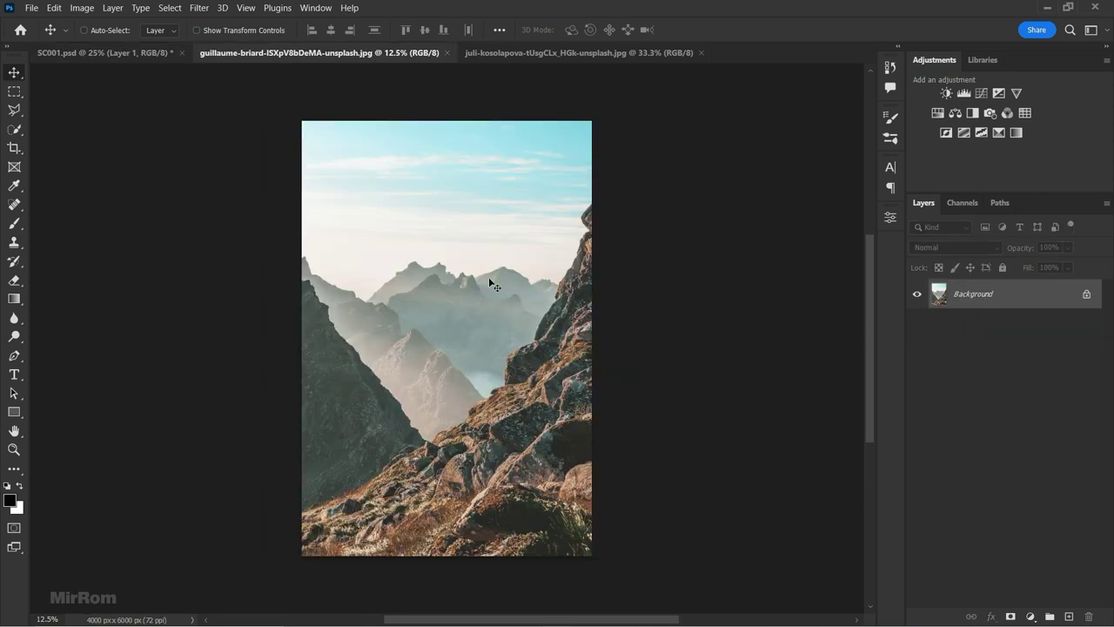
- Quick-select the rocky ridge on the right, extending up along its edge
left_click(14, 129)
left_click(91, 142)
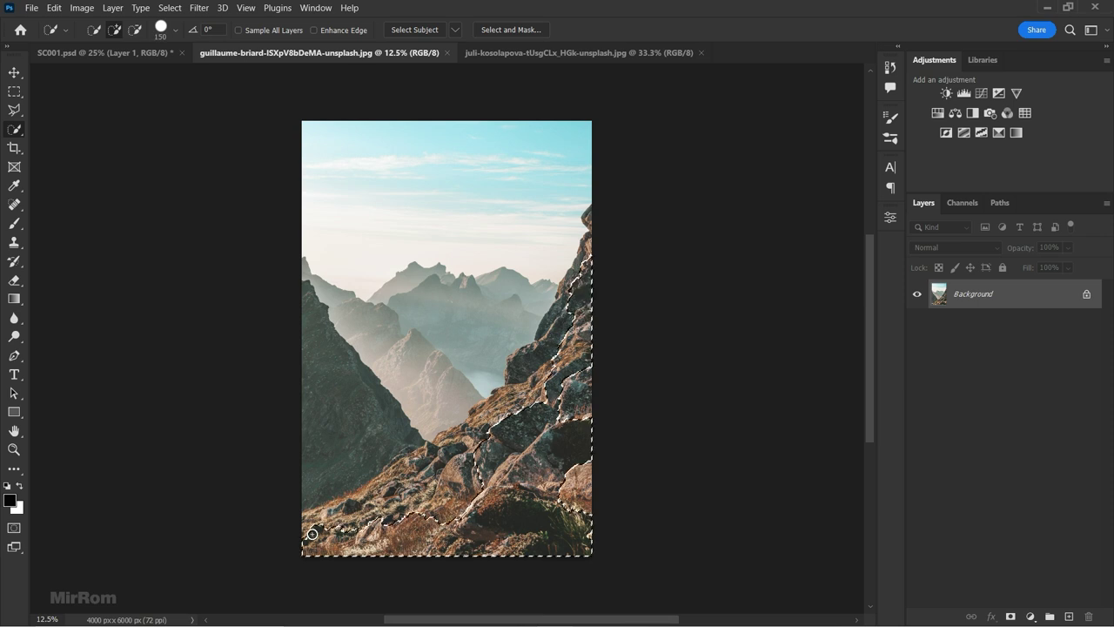
mouse_move(312, 533)
left_mouse_down()
mouse_move(589, 281)
mouse_move(464, 437)
left_mouse_up()
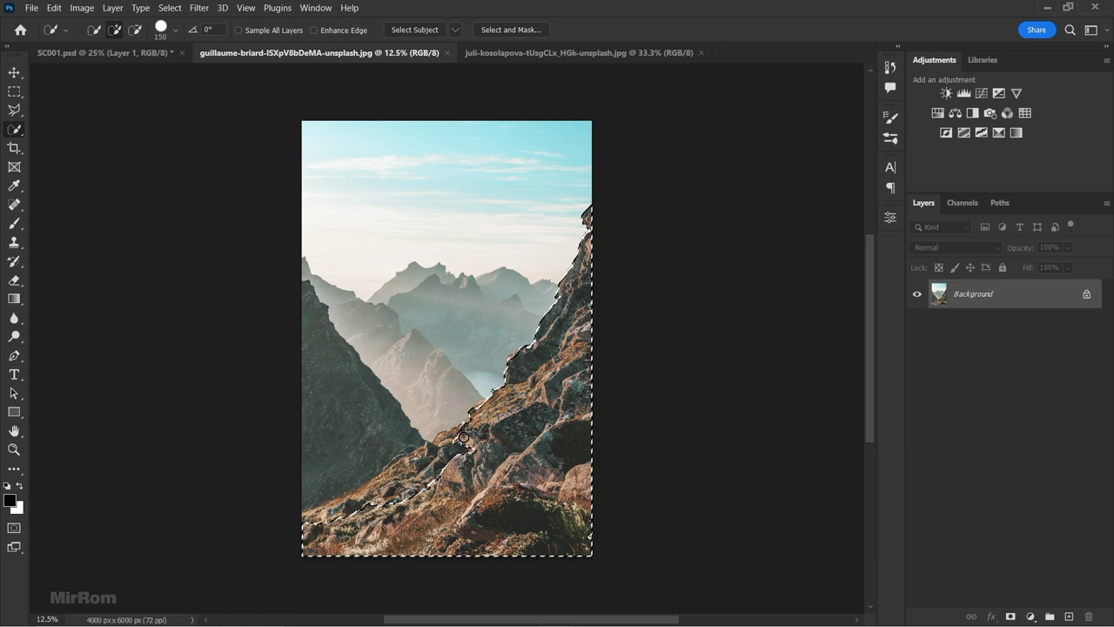
scroll(357, 391, "up", 1)
scroll(357, 392, "up", 2)
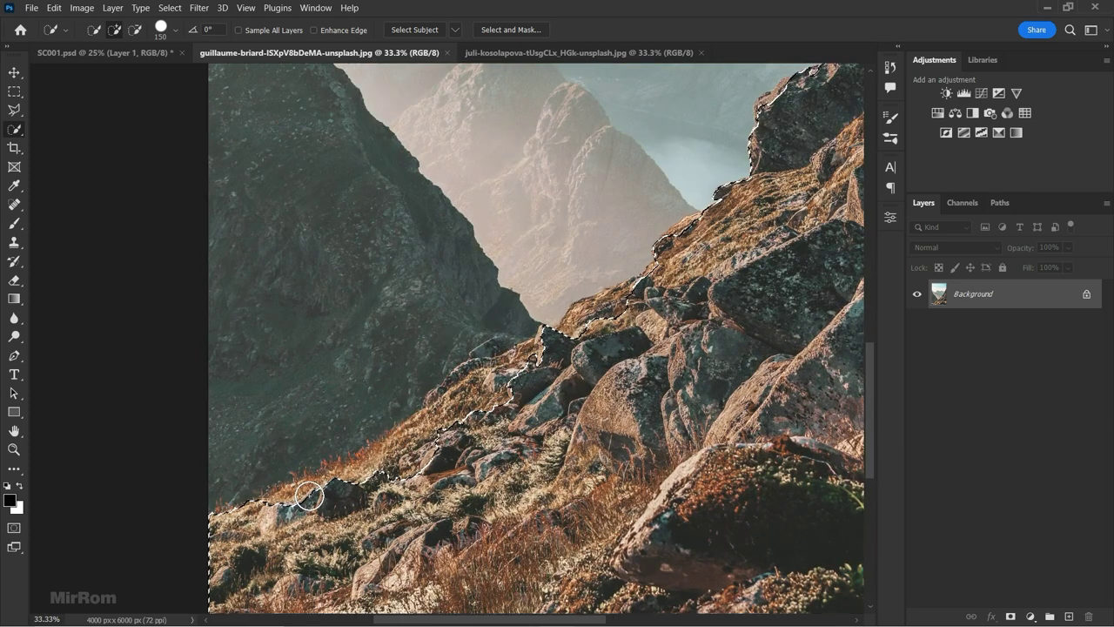
mouse_move(460, 374)
left_mouse_down()
mouse_move(580, 339)
mouse_move(699, 231)
left_mouse_up()
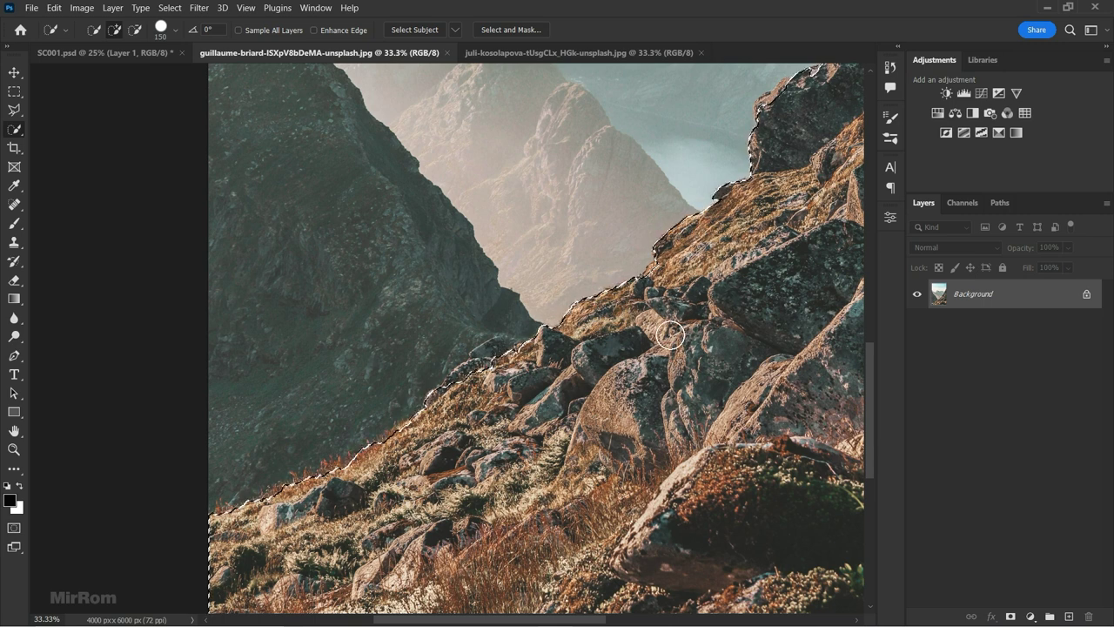
- Add more rock areas to the selection with the Polygonal Lasso in Add mode
right_click(14, 110)
left_click(74, 122)
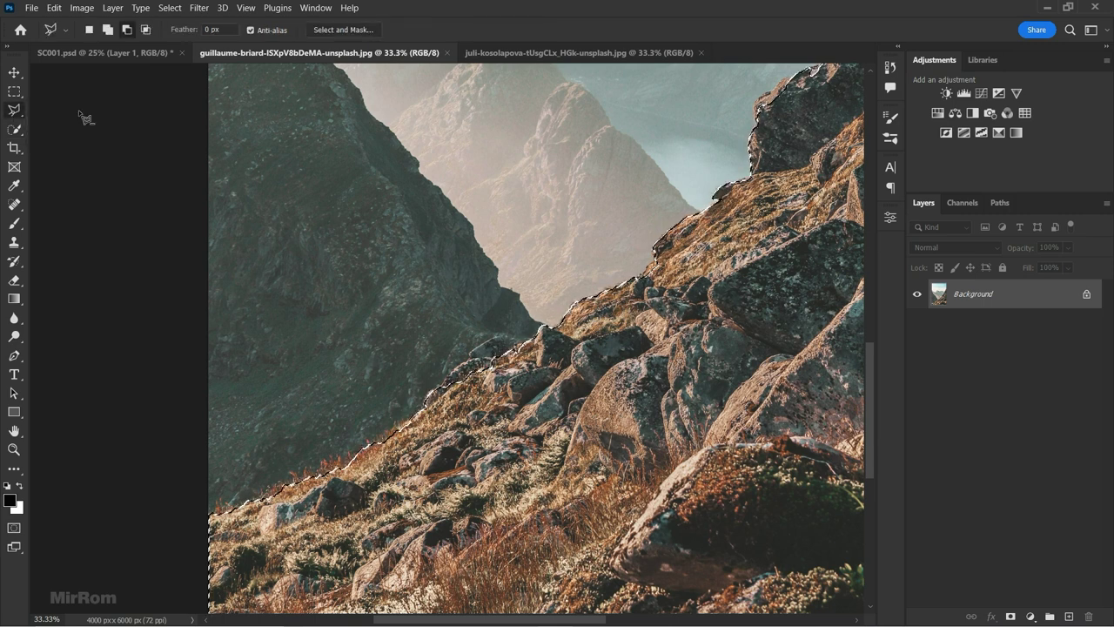
left_click(109, 33)
scroll(870, 343, "up", 1)
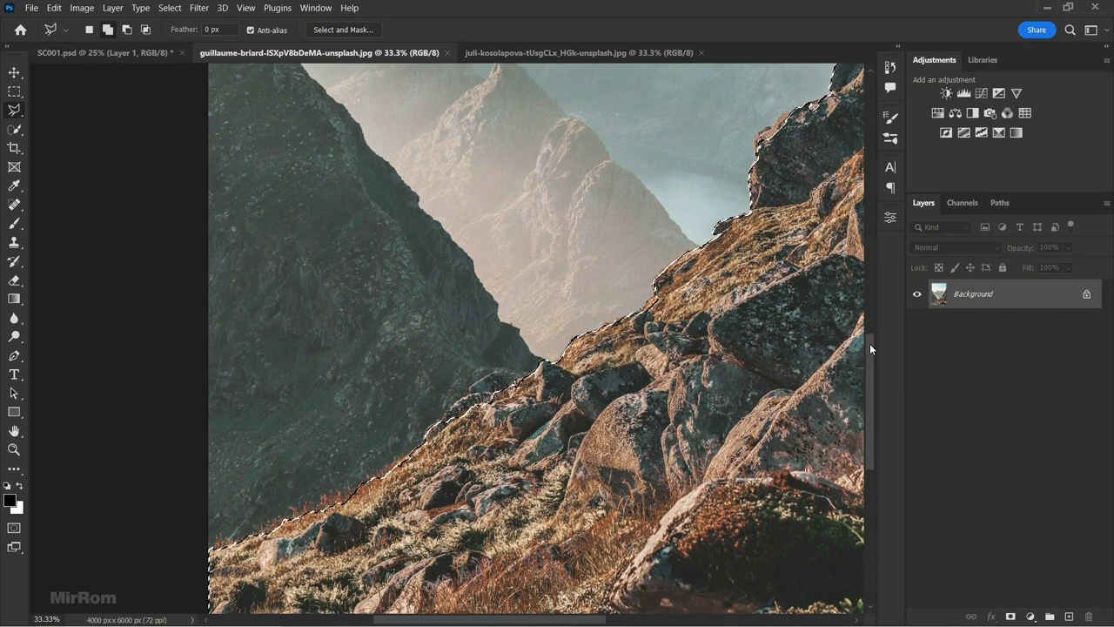
left_click_drag(579, 620, 619, 620)
scroll(869, 407, "up", 2)
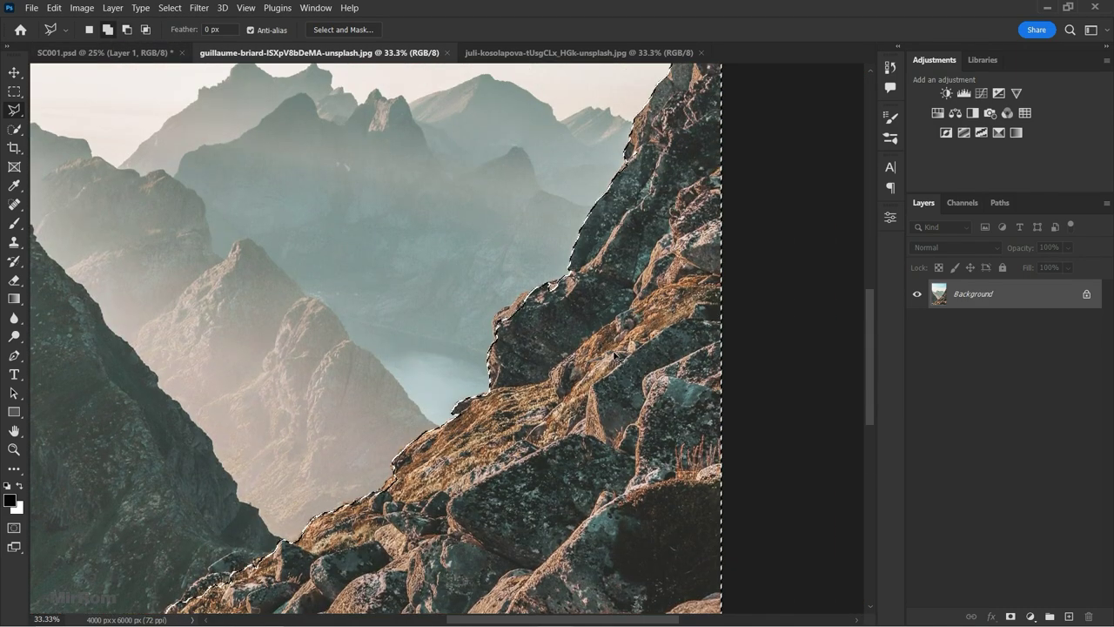
scroll(523, 319, "up", 2)
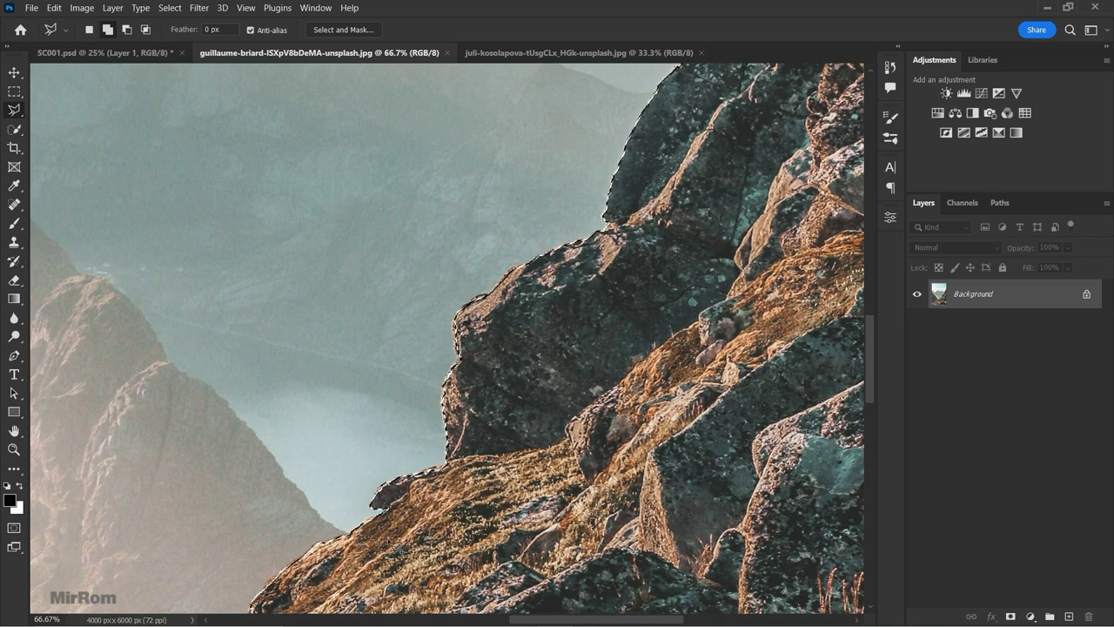
scroll(399, 494, "down", 5)
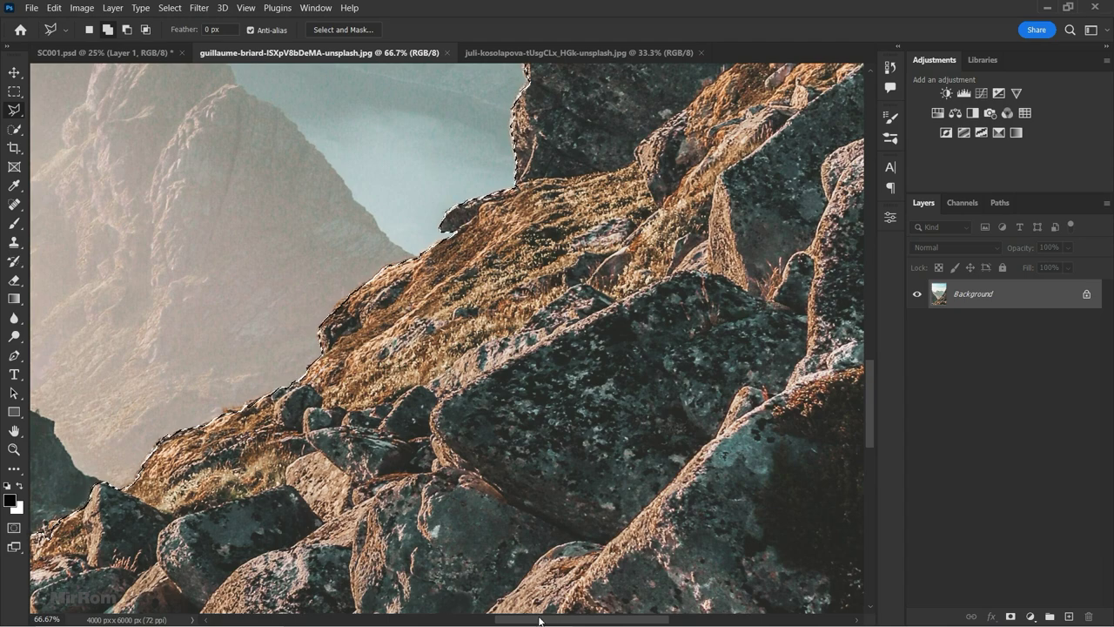
left_click_drag(539, 619, 478, 620)
scroll(448, 348, "down", 3)
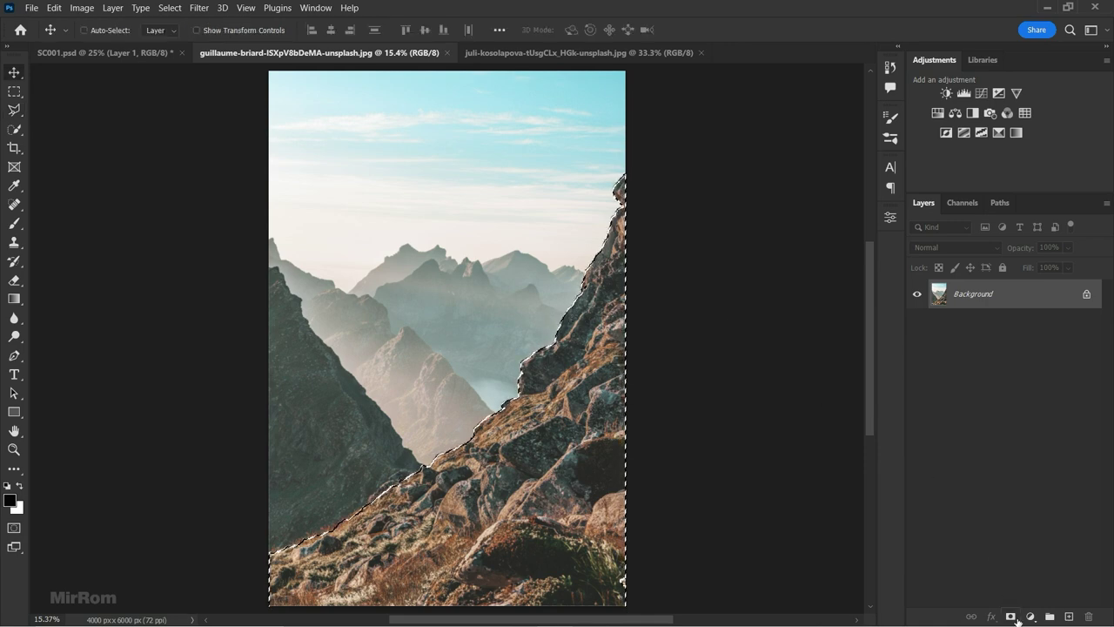
- Mask out the sky and move the rock layer into the poster document
left_click(1010, 616)
left_click_drag(470, 416, 397, 231)
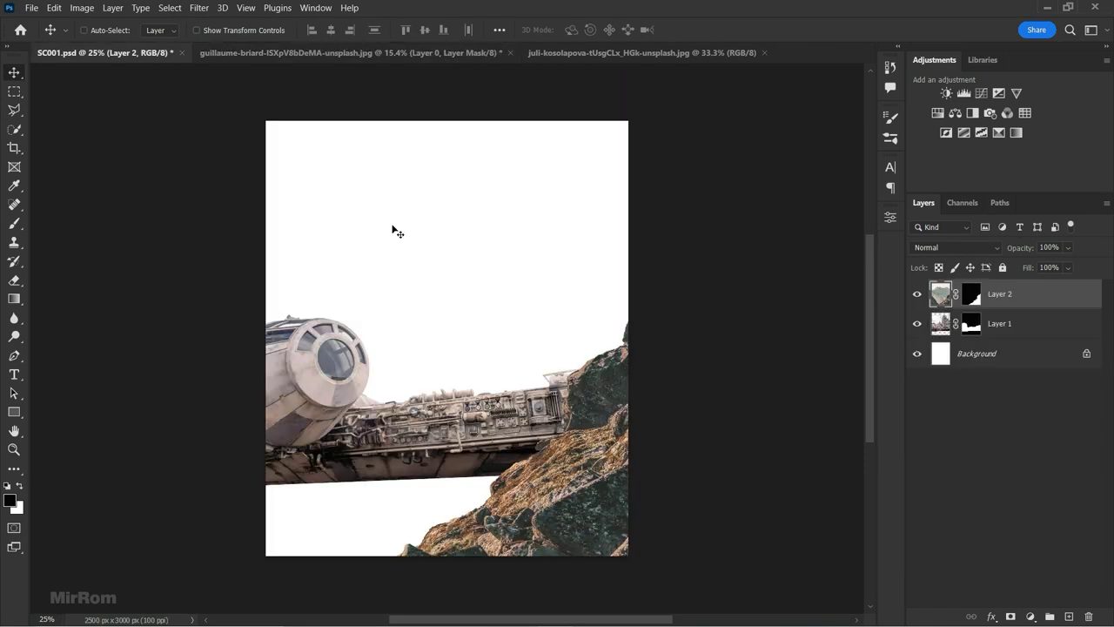
left_click(510, 53)
- Discard the mountain photo, then scale the rocks to about 77% and rotate them near 39°
left_click(576, 252)
left_click_drag(559, 401, 532, 411)
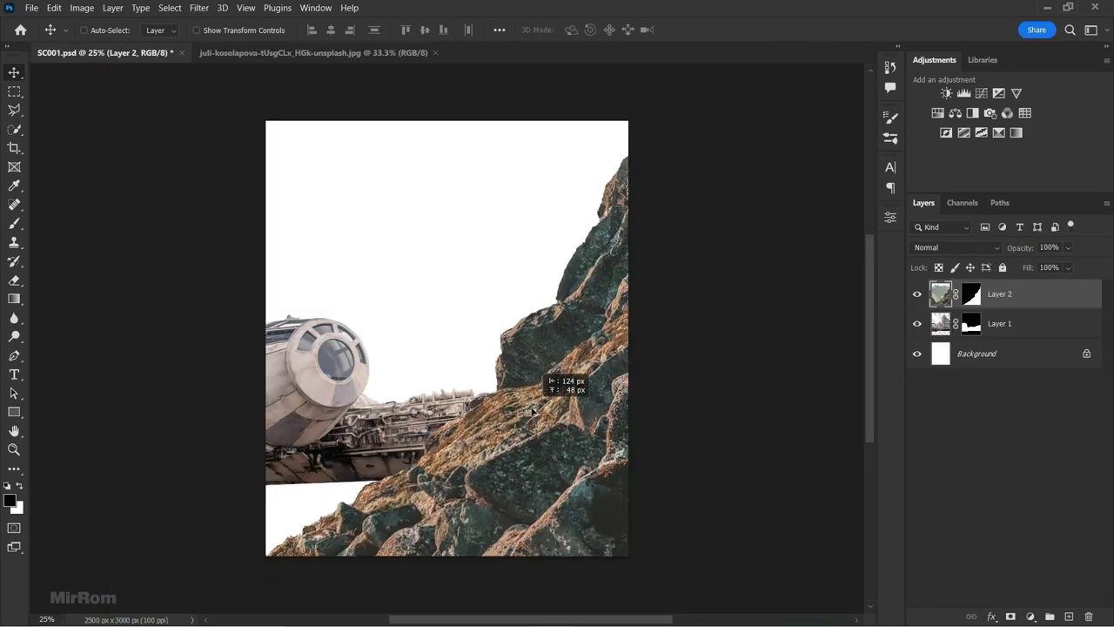
key("ctrl+t")
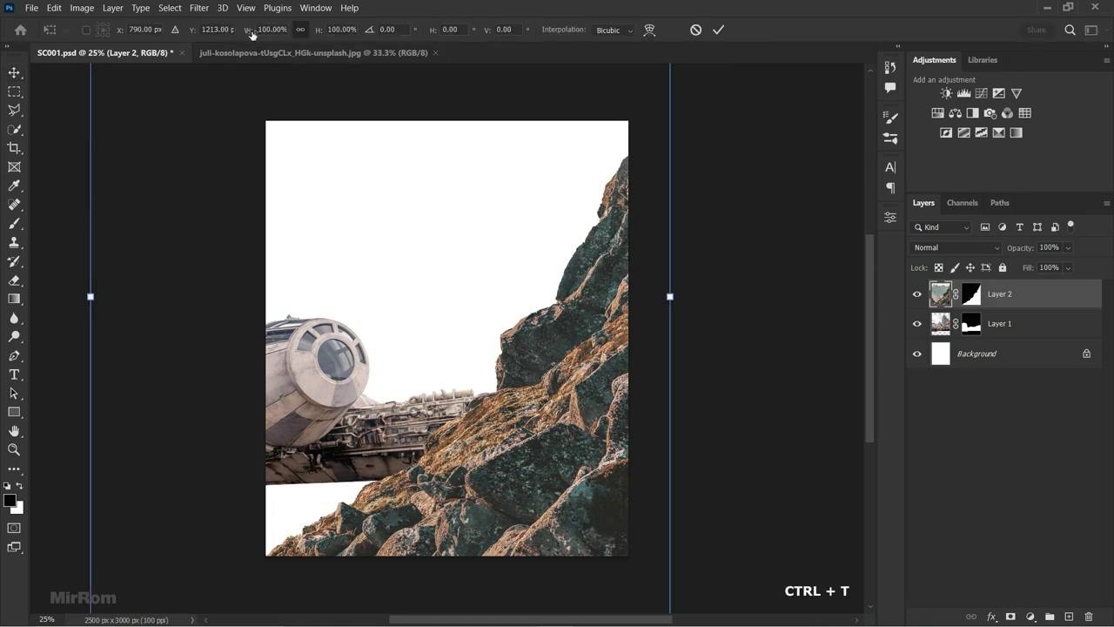
left_click_drag(251, 29, 231, 30)
left_click_drag(631, 328, 790, 478)
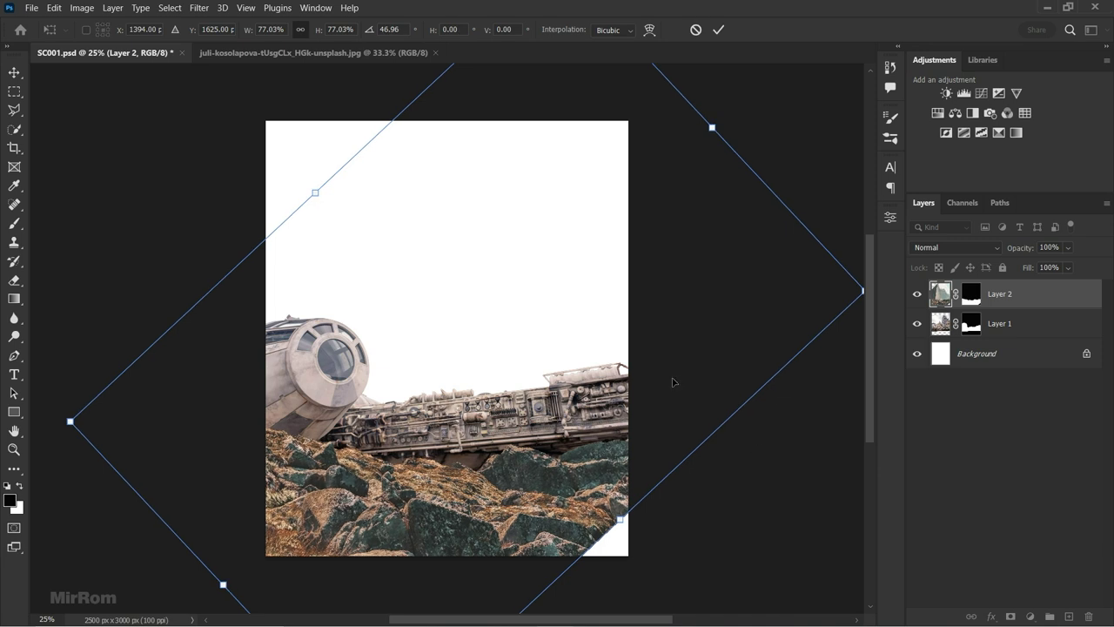
left_click_drag(673, 381, 691, 369)
left_click_drag(771, 480, 787, 470)
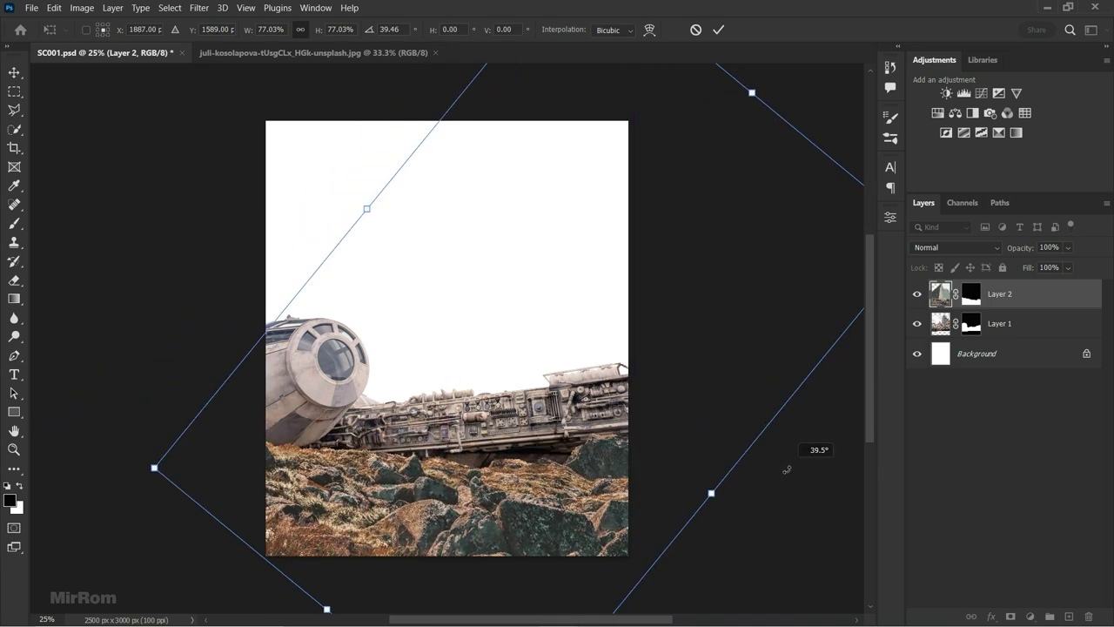
mouse_move(692, 384)
left_mouse_down()
mouse_move(667, 393)
mouse_move(688, 366)
left_mouse_up()
key("ctrl+minus")
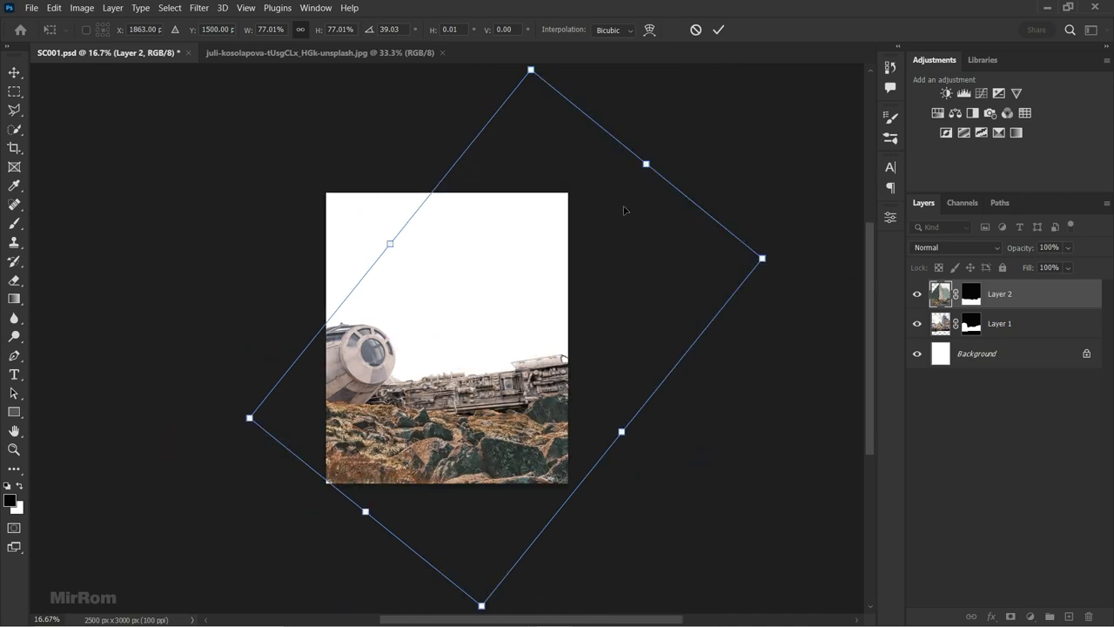
- Refine the rocks to about 80% scale and 34° rotation along the poster bottom, and apply
left_click_drag(624, 210, 600, 239)
left_click_drag(342, 541, 361, 517)
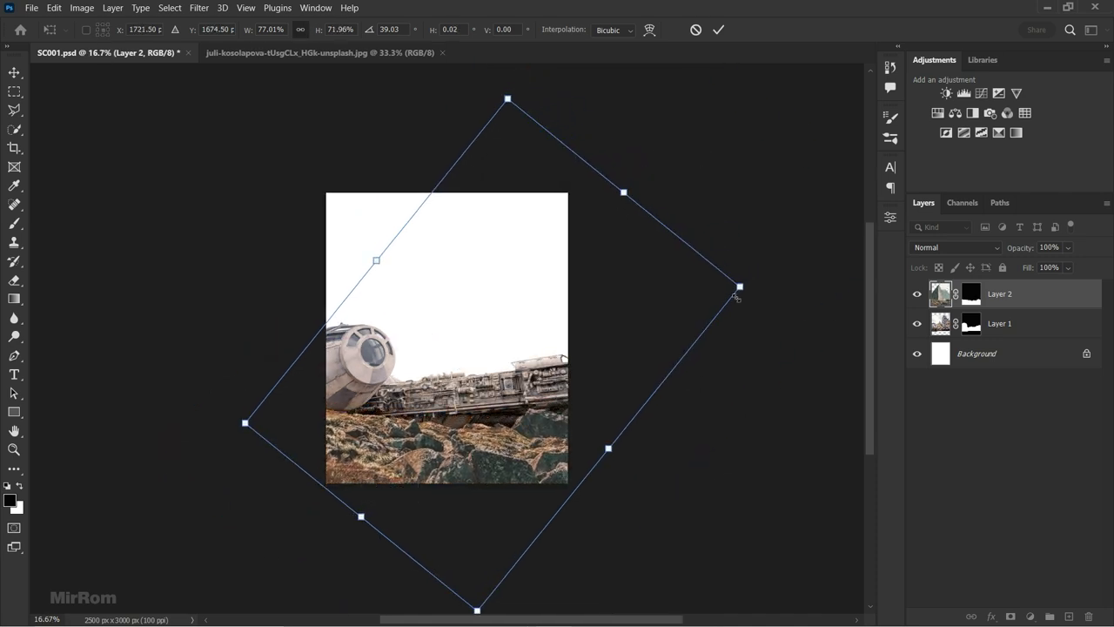
left_click_drag(740, 287, 762, 281)
left_click_drag(702, 330, 783, 366)
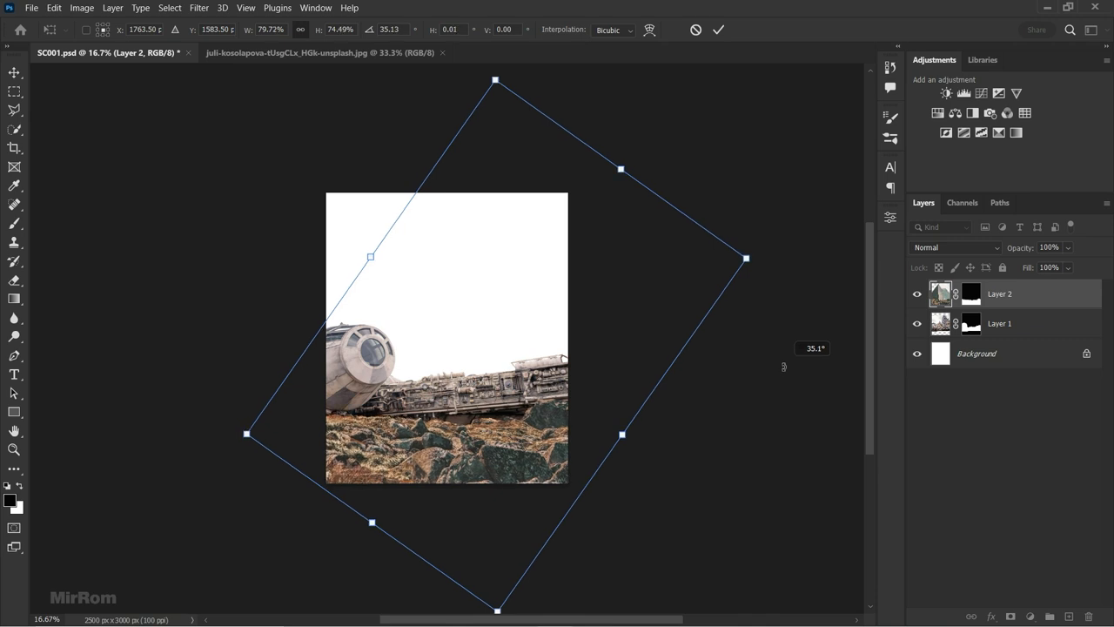
left_click_drag(615, 354, 613, 343)
left_click_drag(370, 514, 370, 521)
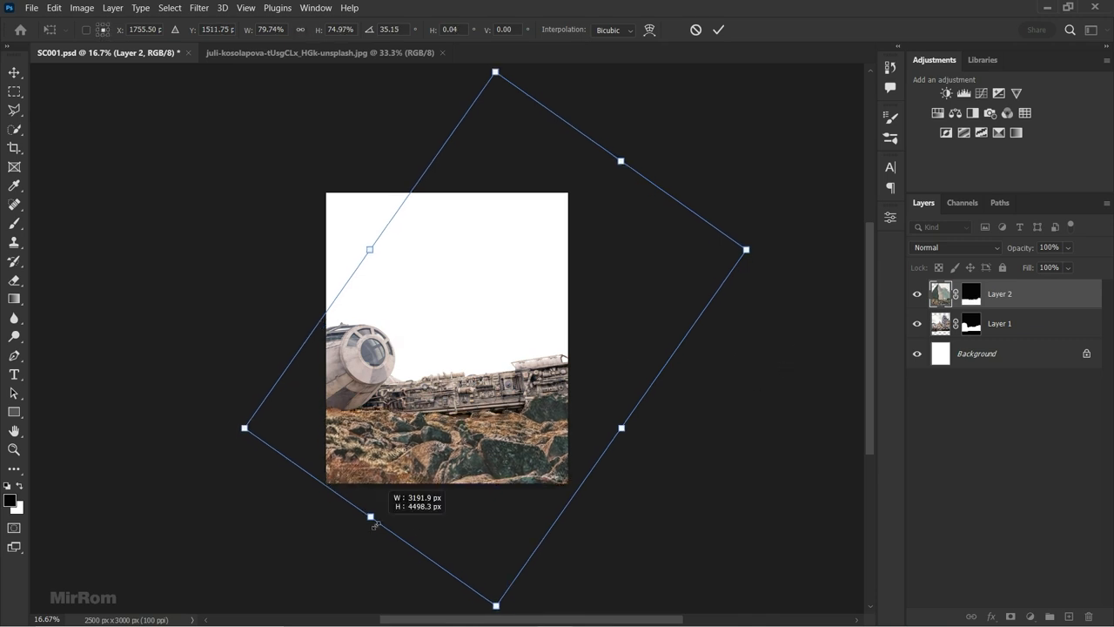
left_click_drag(787, 337, 798, 327)
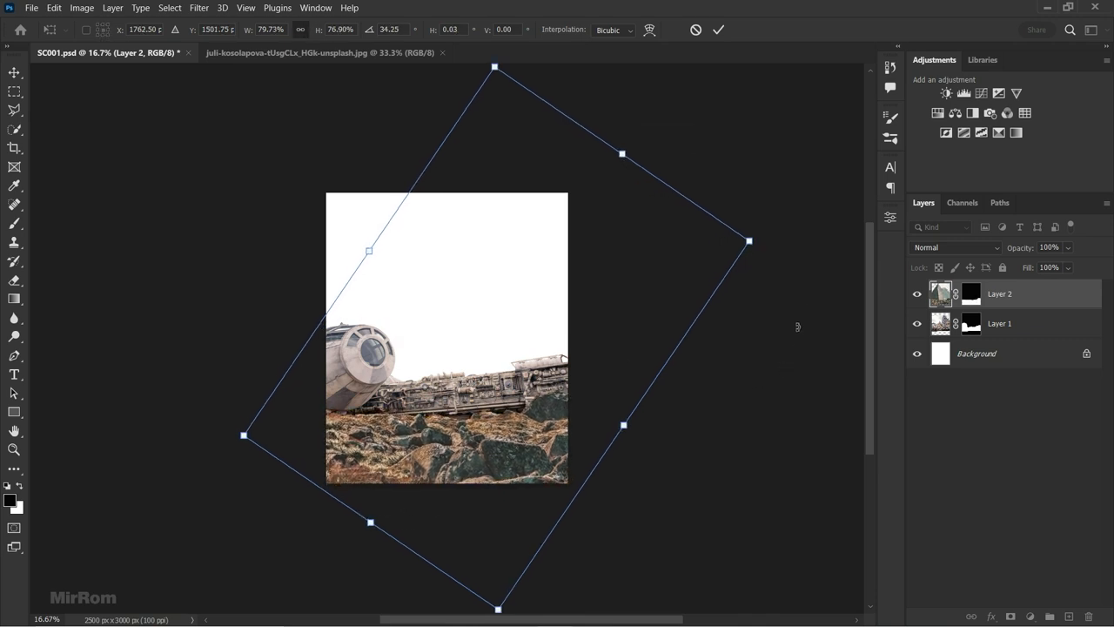
left_click(718, 29)
key("ctrl+plus")
- Make the Background layer active and bring up the desert photo fully zoomed out
left_click(1006, 328)
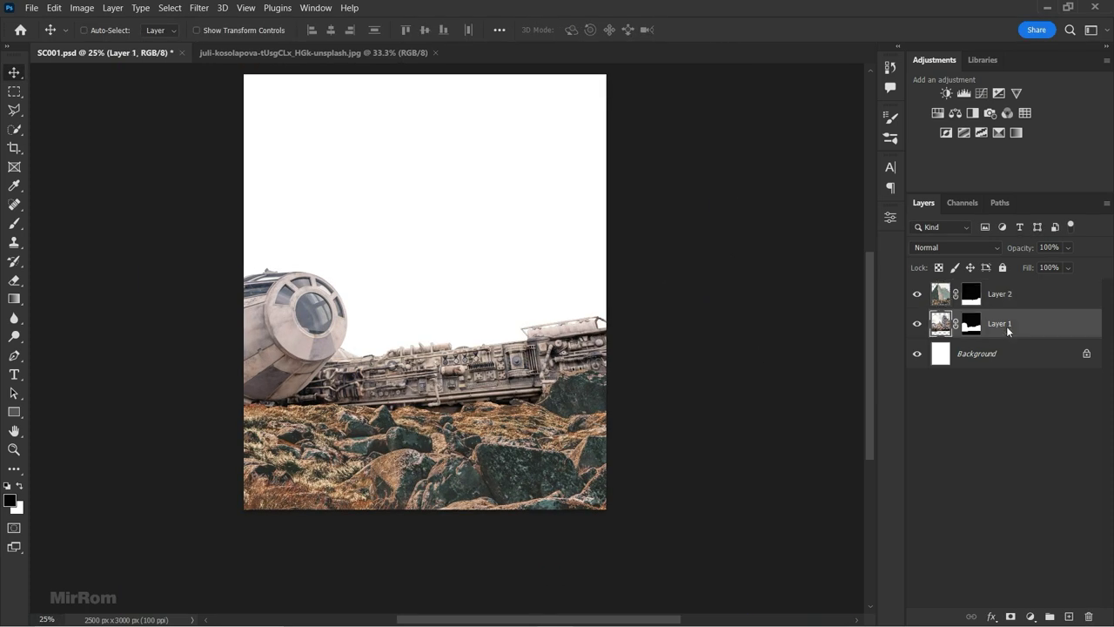
left_click(953, 349)
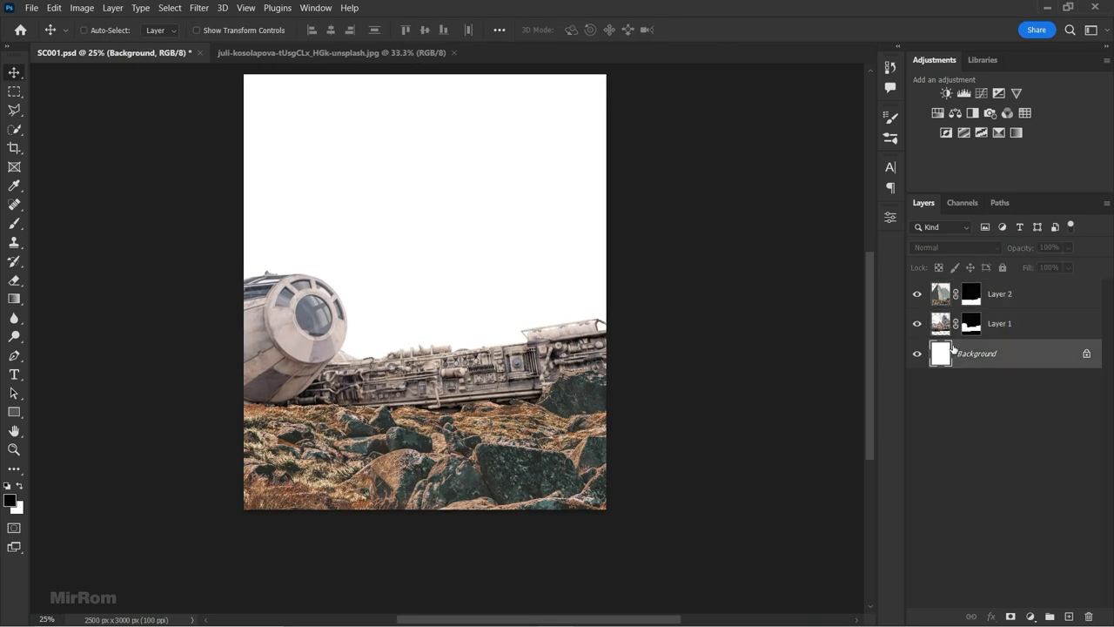
left_click(400, 55)
key("ctrl+minus")
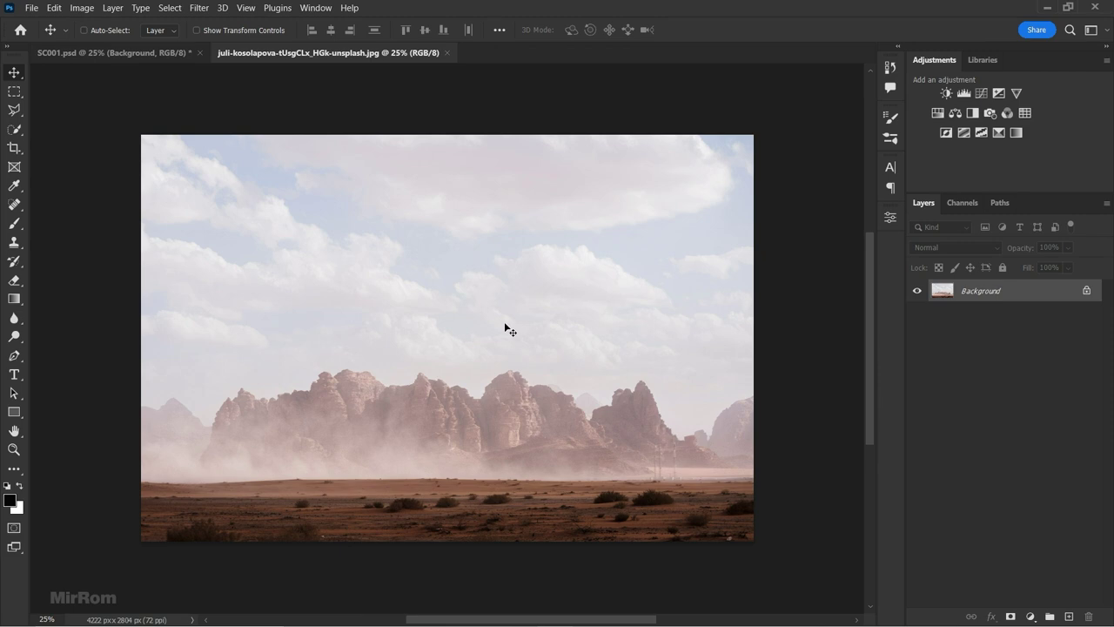
- Quick-select the desert sky down to the ridge, subtracting the mountain peaks
left_click(14, 129)
left_click(79, 142)
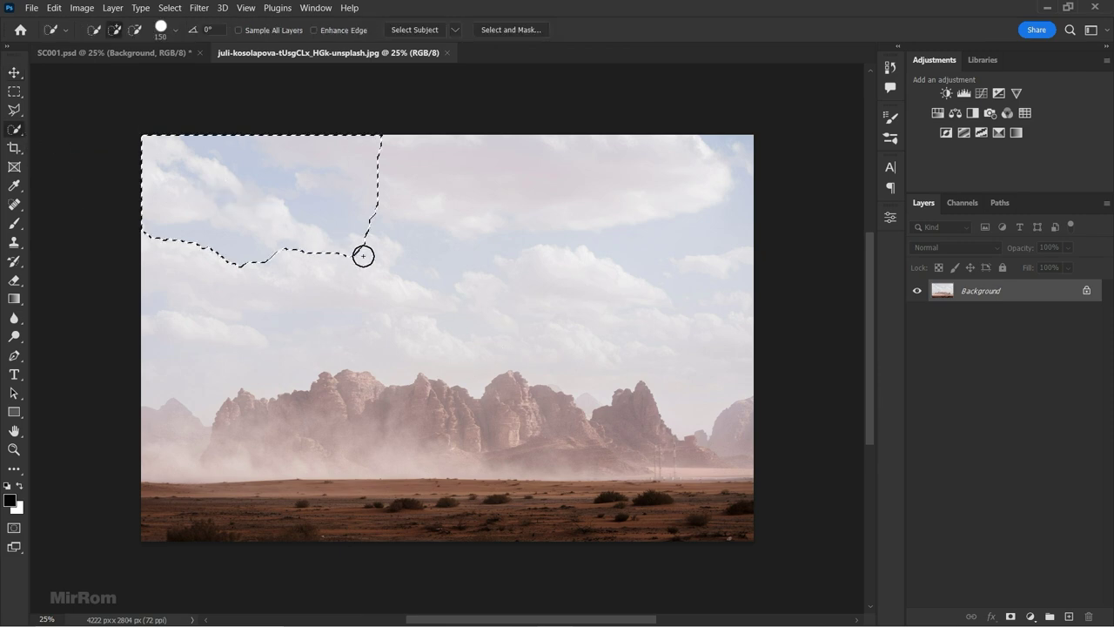
left_click_drag(363, 256, 519, 330)
scroll(601, 449, "up", 1)
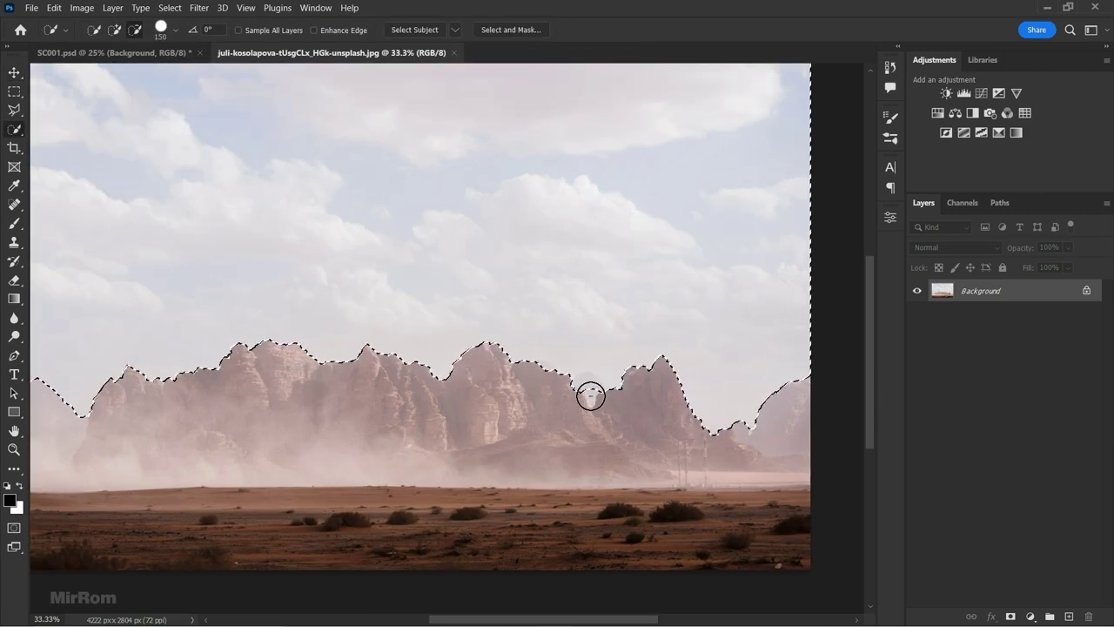
left_click_drag(590, 396, 545, 375)
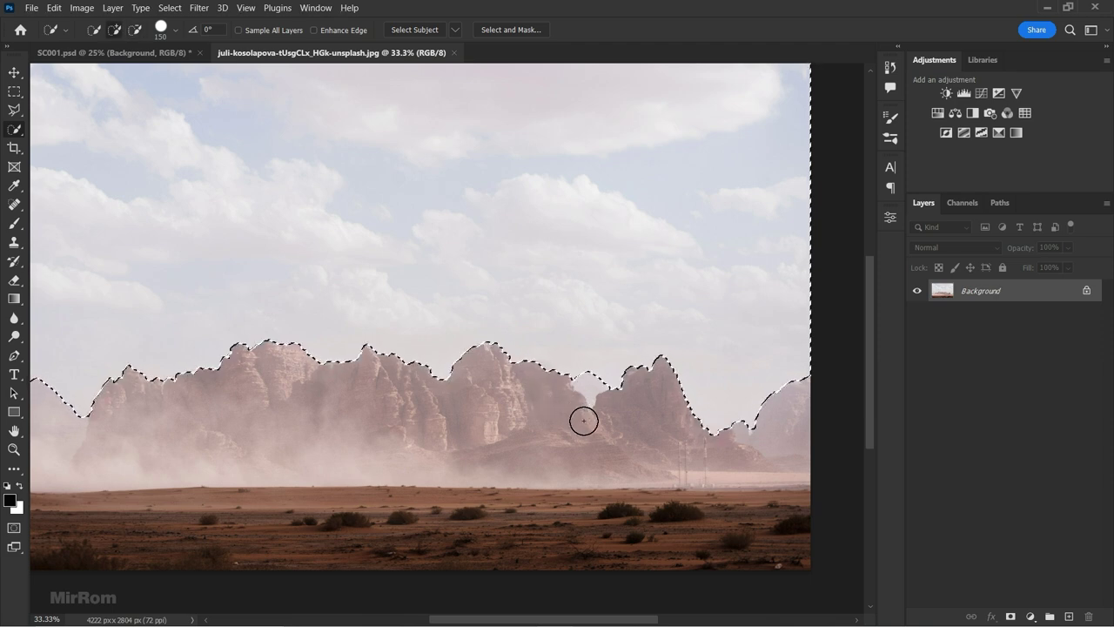
scroll(657, 455, "down", 1)
- Mask and invert to keep the mountains, move them into the poster, close the photo unsaved
left_click(1010, 616)
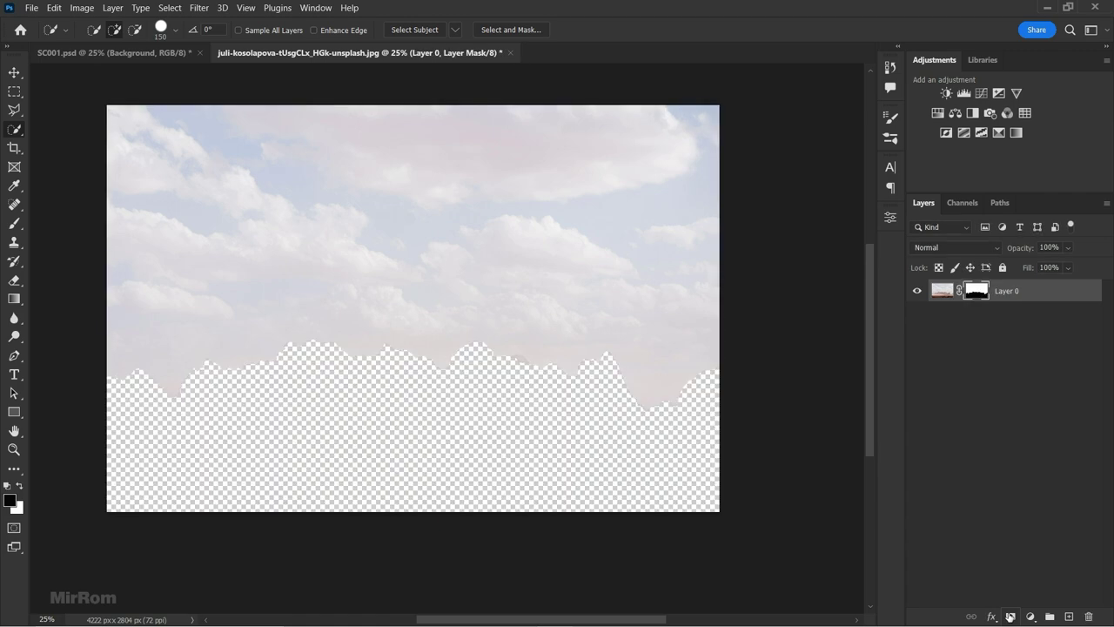
key("ctrl+i")
key("v")
mouse_move(409, 398)
left_mouse_down()
mouse_move(306, 201)
mouse_move(175, 61)
mouse_move(304, 161)
left_mouse_up()
left_click(491, 52)
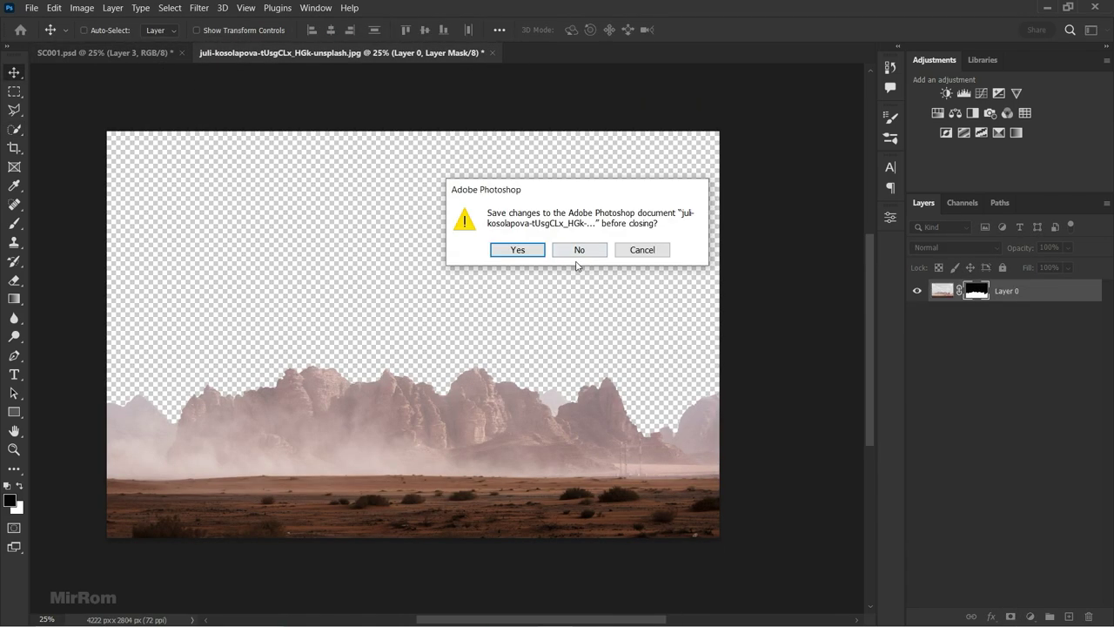
left_click(577, 249)
left_click_drag(487, 318, 540, 370)
- Flip the Layer 3 mountains horizontally with Free Transform
key("ctrl+minus")
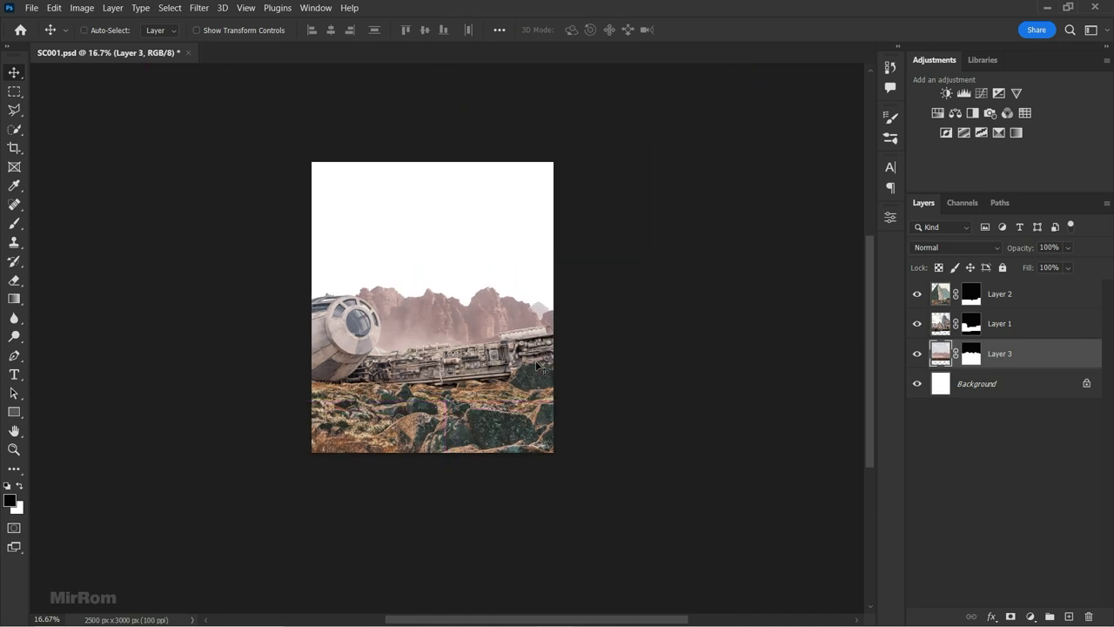
key("ctrl+t")
right_click(439, 322)
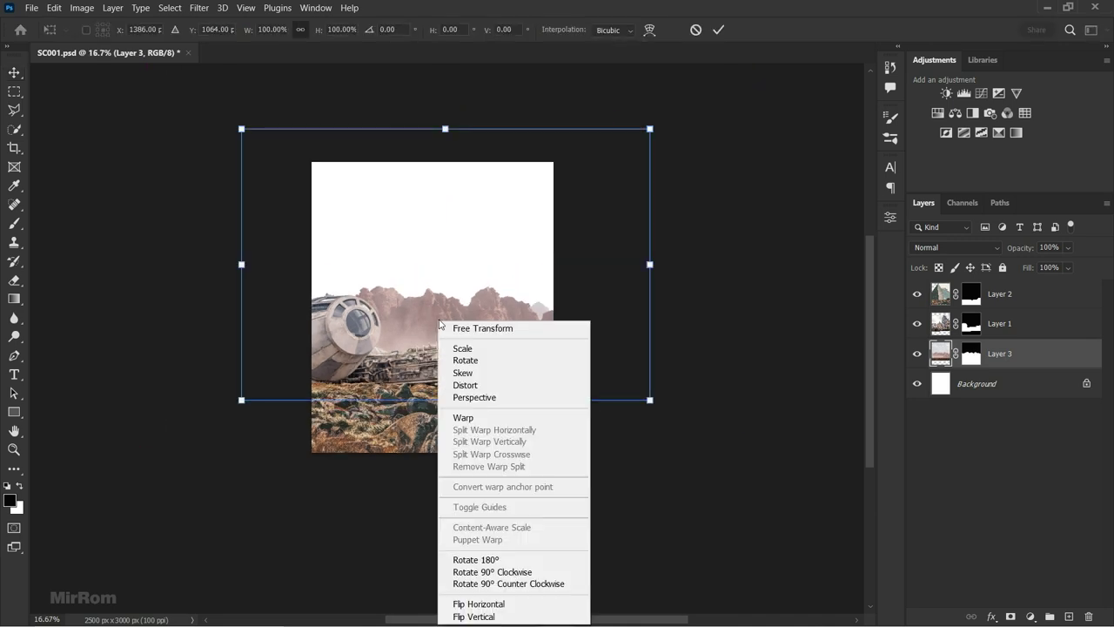
left_click(511, 610)
left_click_drag(508, 351, 507, 360)
- Scale the mountains to about 77%, lower them behind the ship, and commit
left_click_drag(649, 138, 621, 152)
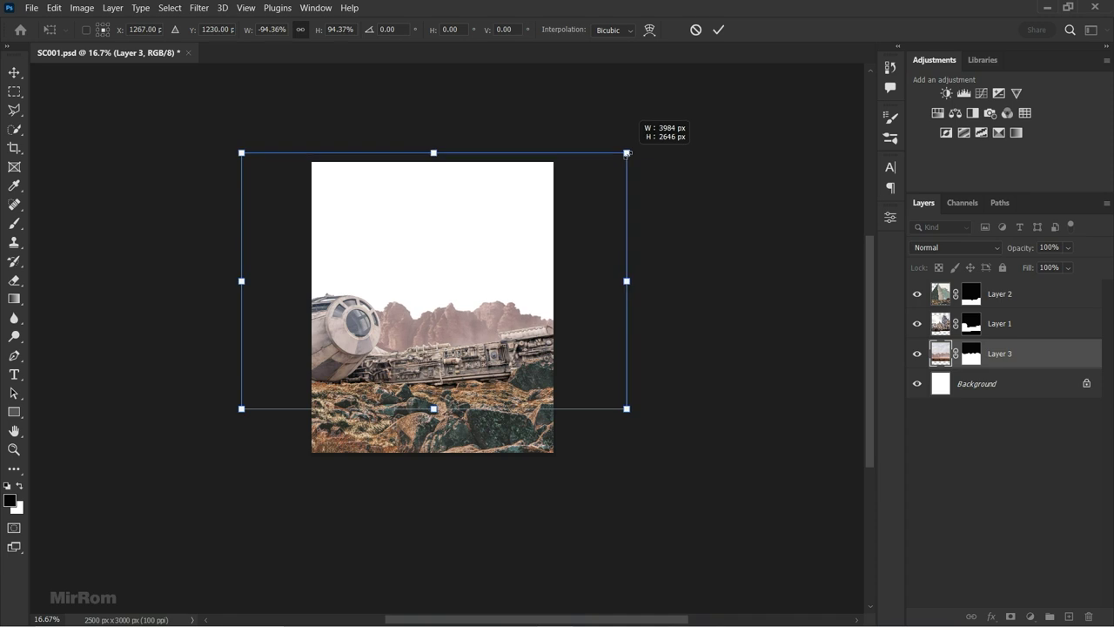
left_click_drag(241, 409, 281, 377)
mouse_move(451, 331)
left_mouse_down()
mouse_move(452, 347)
mouse_move(460, 342)
left_mouse_up()
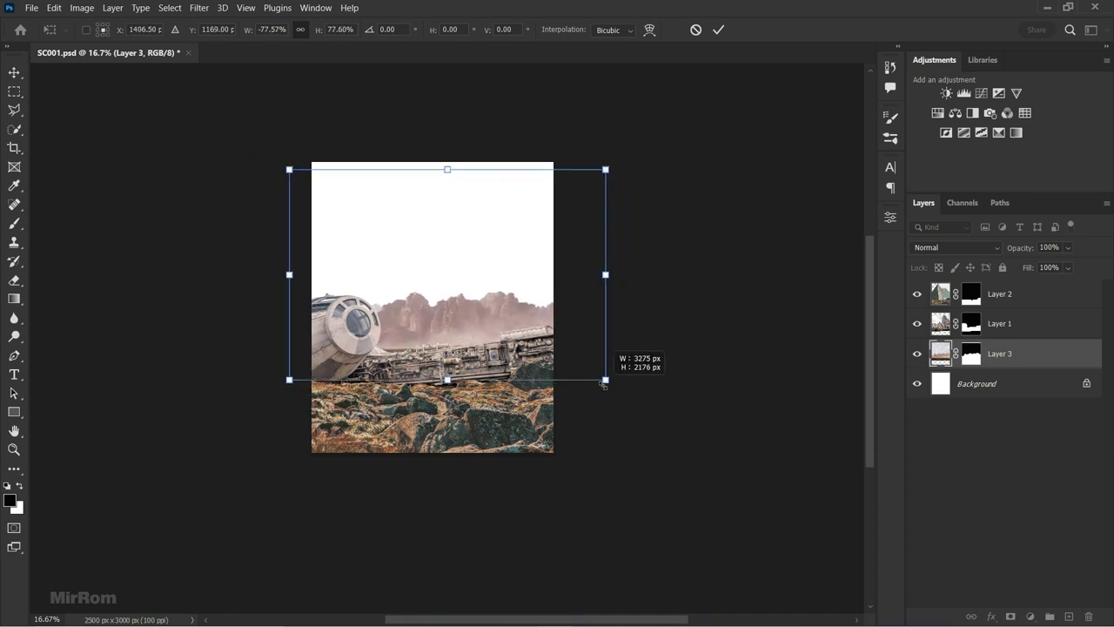
left_click_drag(628, 394, 604, 378)
left_click_drag(567, 322, 564, 332)
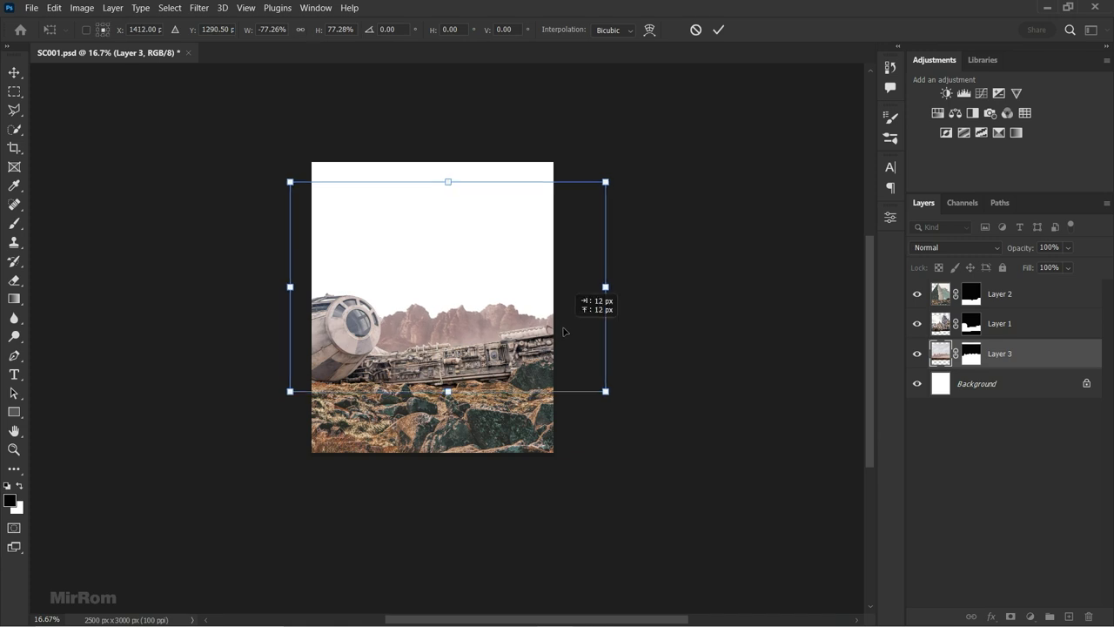
left_click(718, 29)
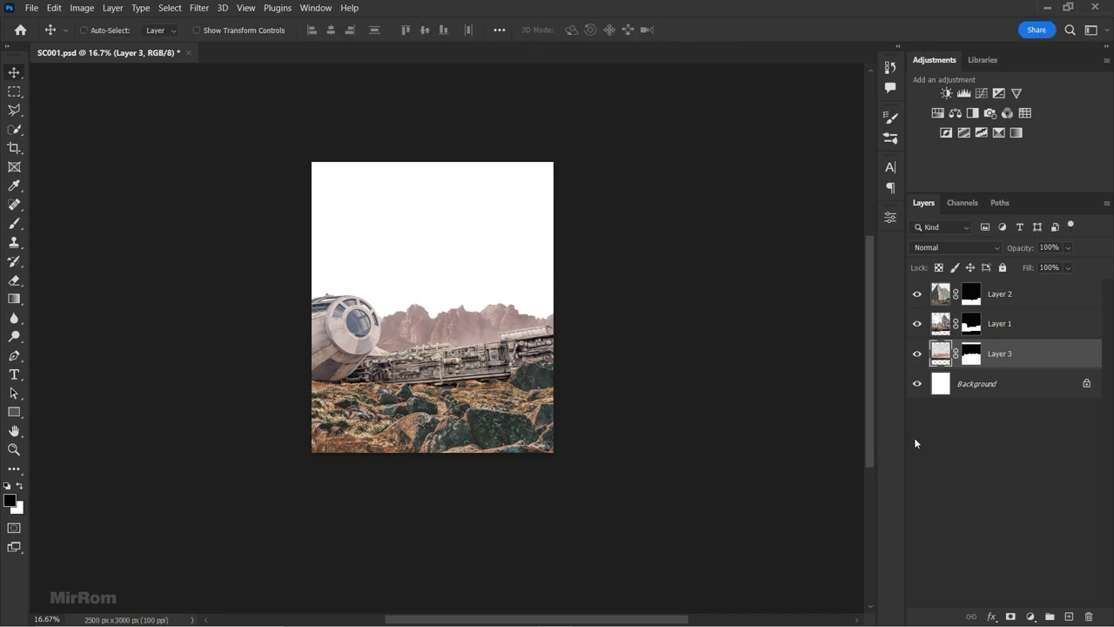
left_click(981, 387)
- Open the blue sky photo, drag it into SC001.psd above Background, and close its tab
left_click(38, 15)
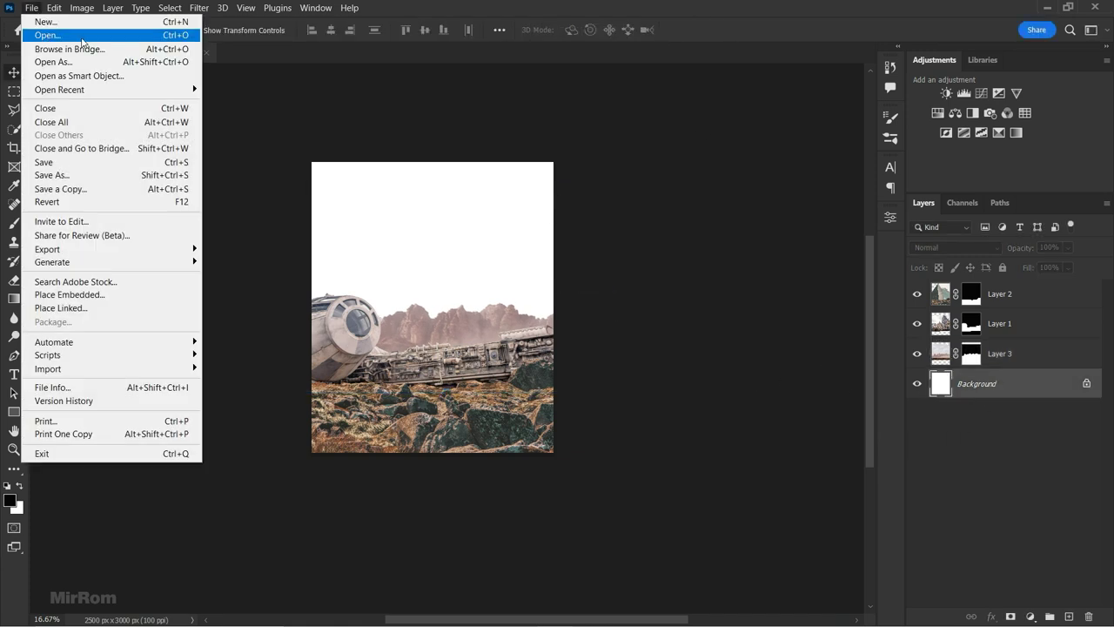
left_click(84, 44)
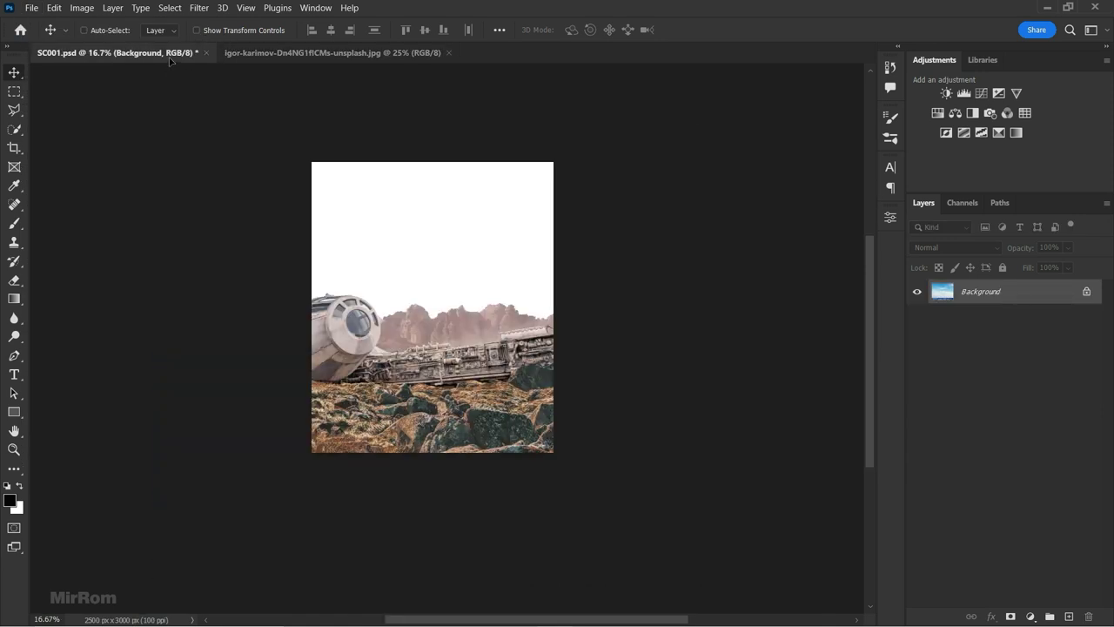
left_click_drag(177, 83, 362, 152)
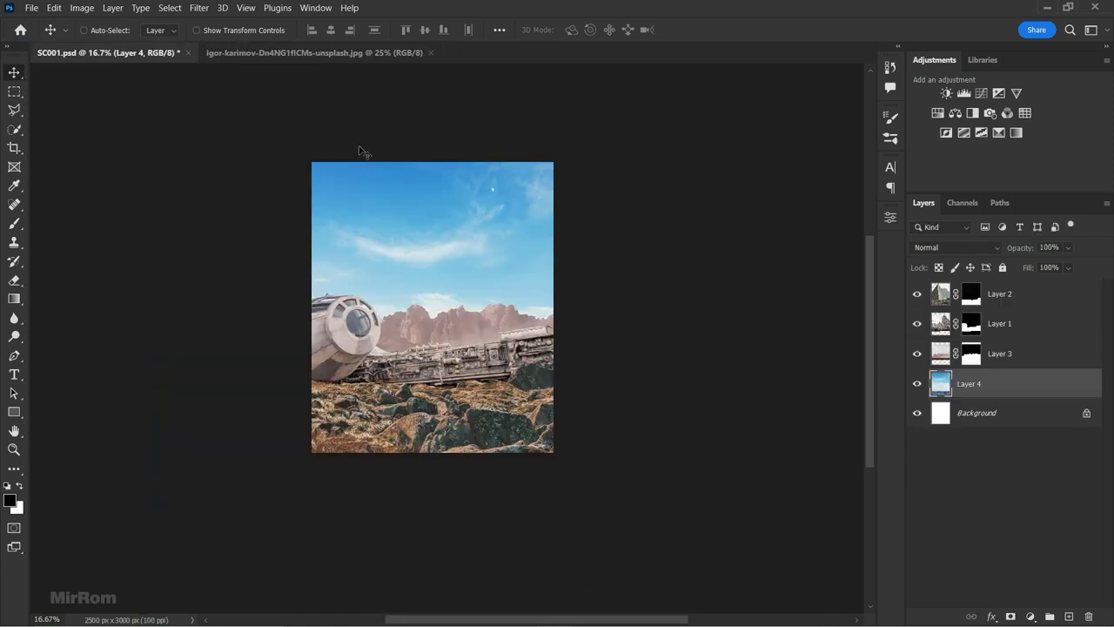
left_click(429, 53)
mouse_move(517, 249)
left_mouse_down()
mouse_move(548, 321)
mouse_move(632, 267)
left_mouse_up()
- Scale the sky to roughly 96% width and 80% height to fill the upper poster
key("ctrl+t")
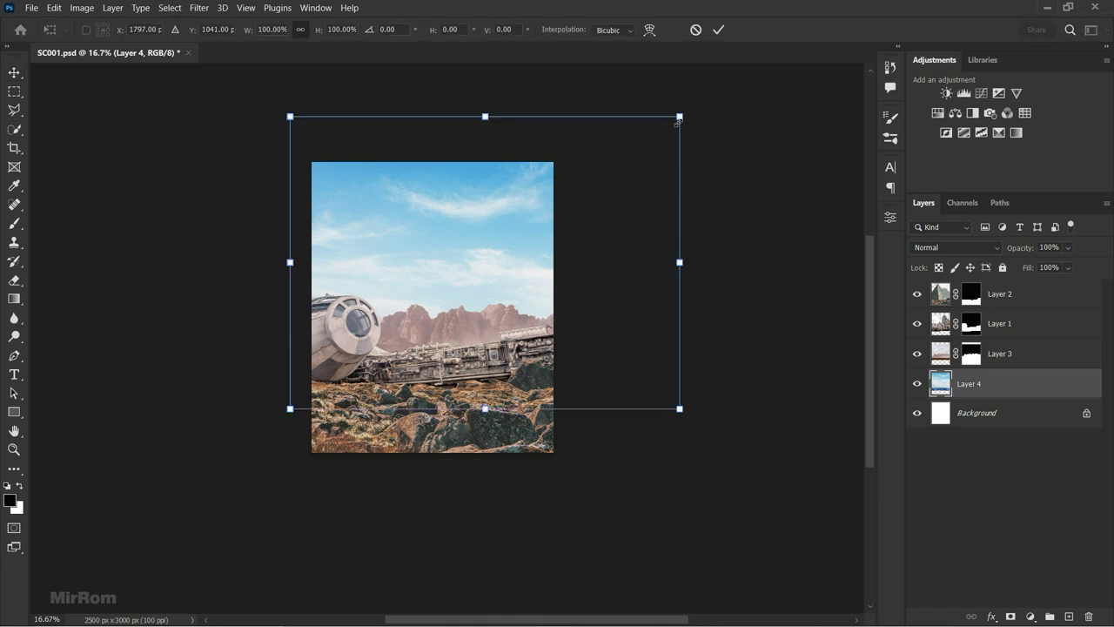
left_click_drag(676, 119, 657, 133)
left_click_drag(286, 411, 276, 413)
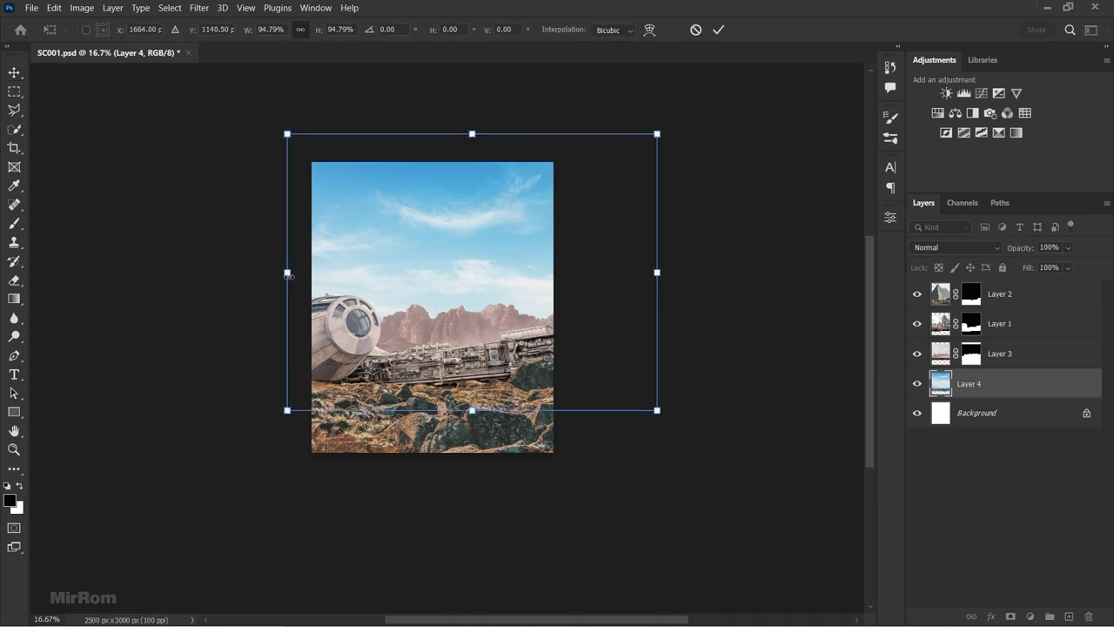
left_click_drag(522, 410, 552, 378)
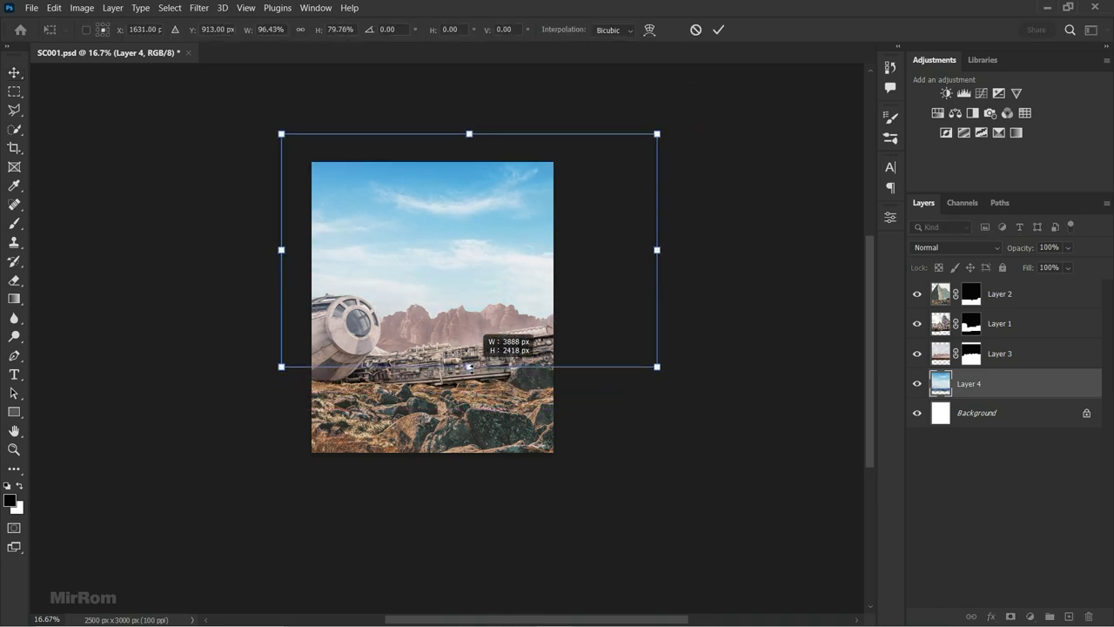
key("Return")
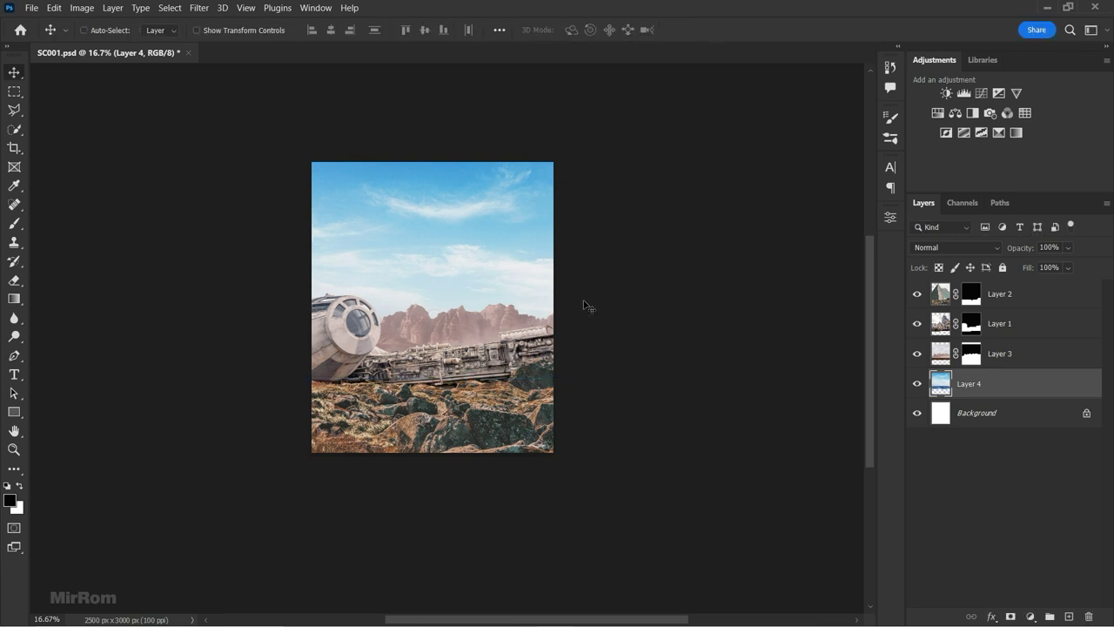
key("ctrl+plus")
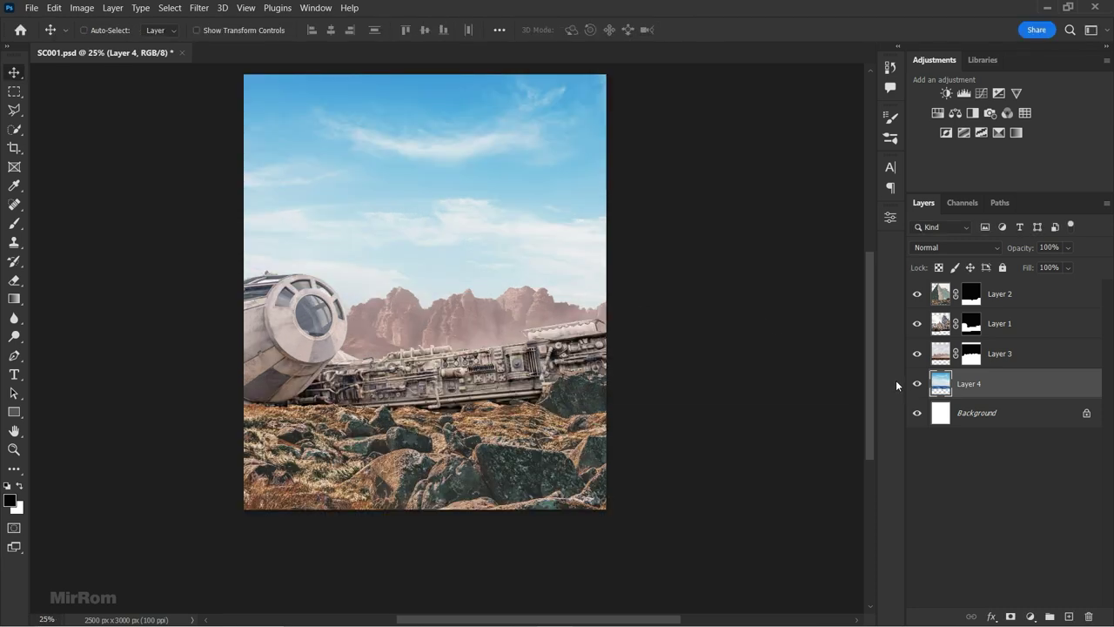
left_click(1001, 354)
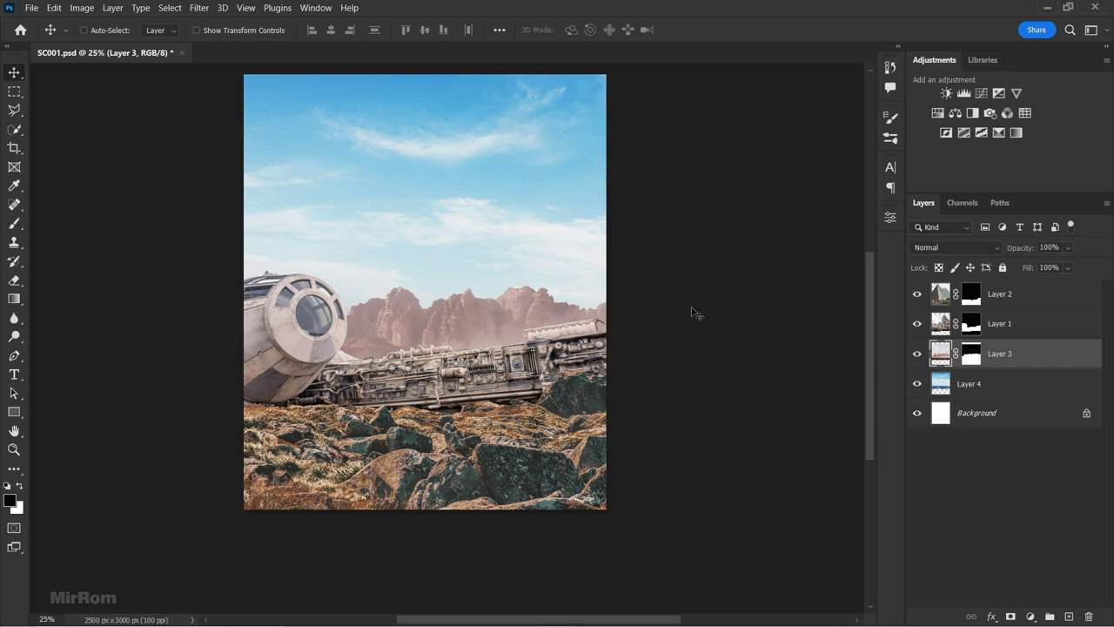
- Open the theme-park tower photo and zoom in on the tower
left_click(30, 8)
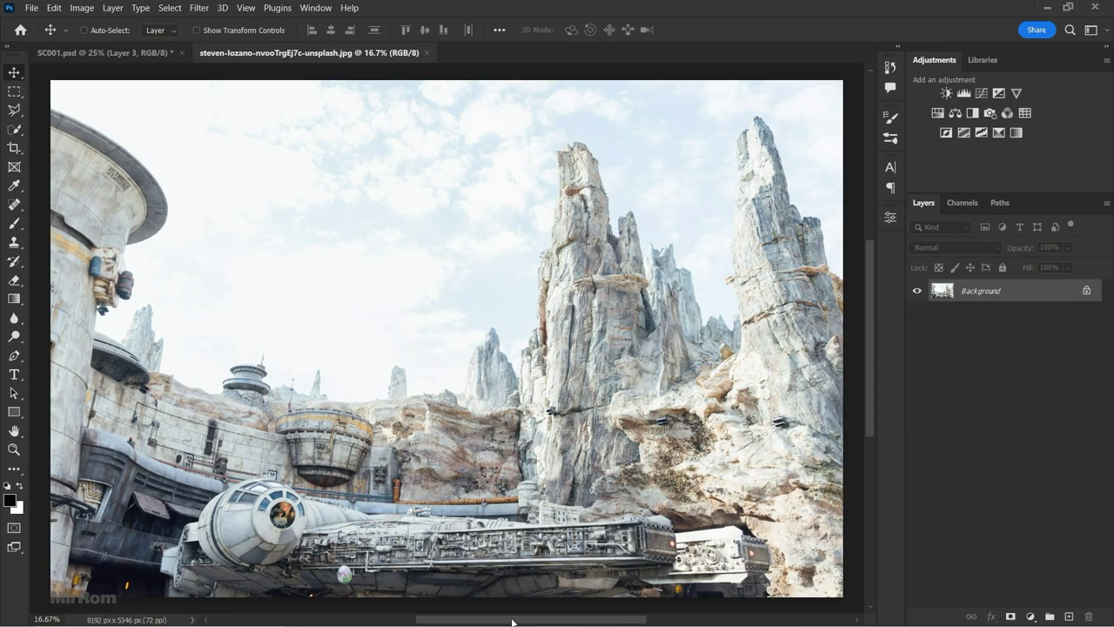
left_click_drag(510, 622, 483, 618)
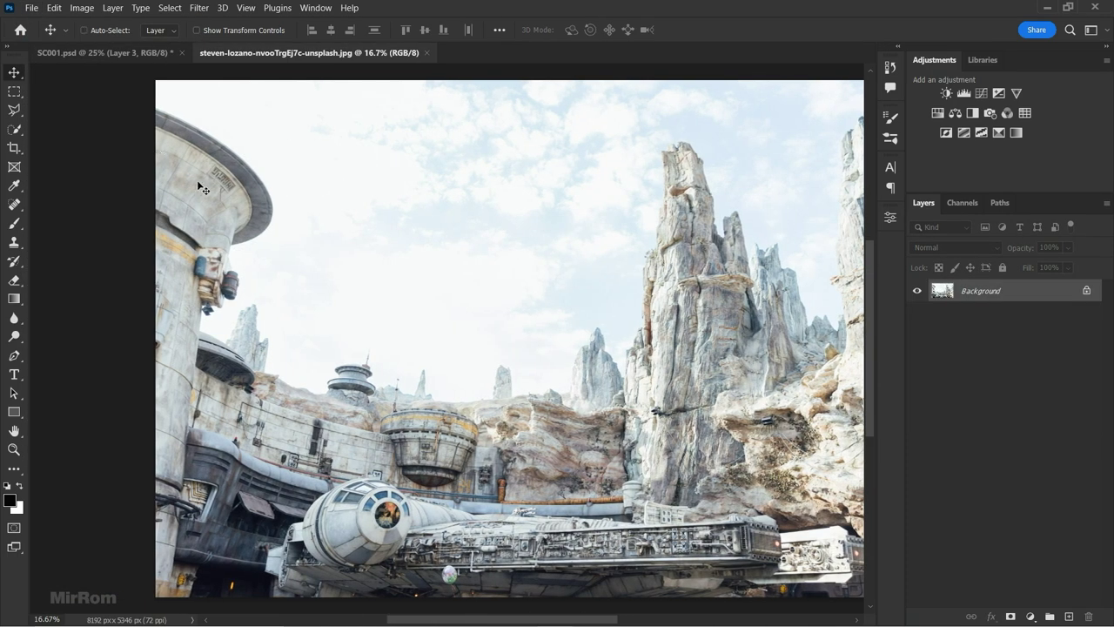
scroll(172, 137, "up", 3)
scroll(159, 102, "up", 1)
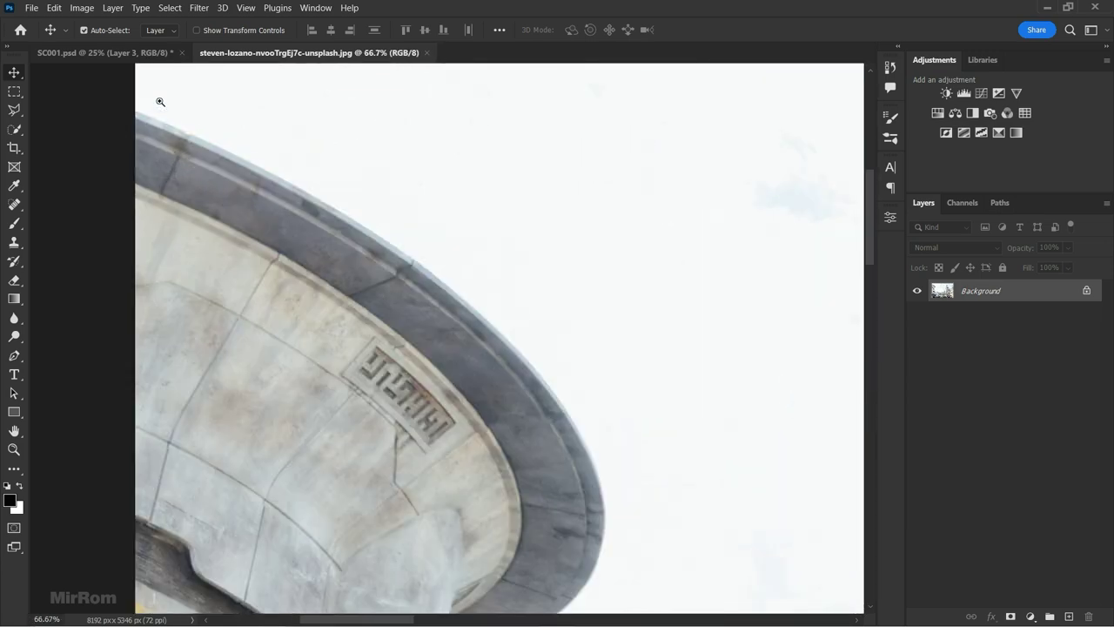
scroll(159, 102, "up", 1)
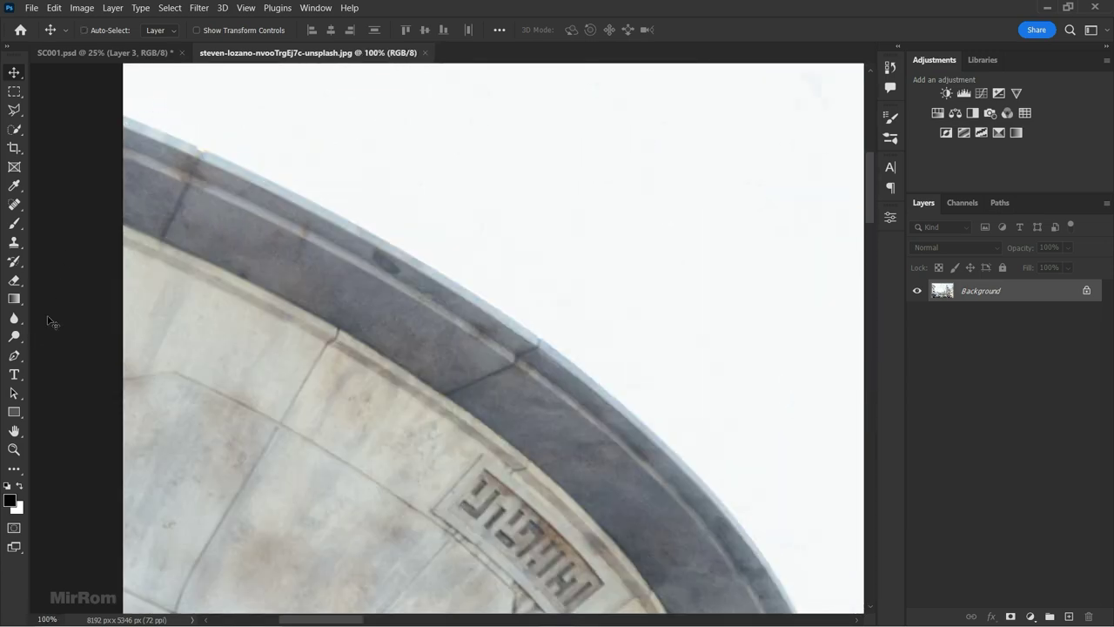
- Trace the tower's dome edge with the Pen tool and drag the masked tower into SC001.psd
left_click(14, 355)
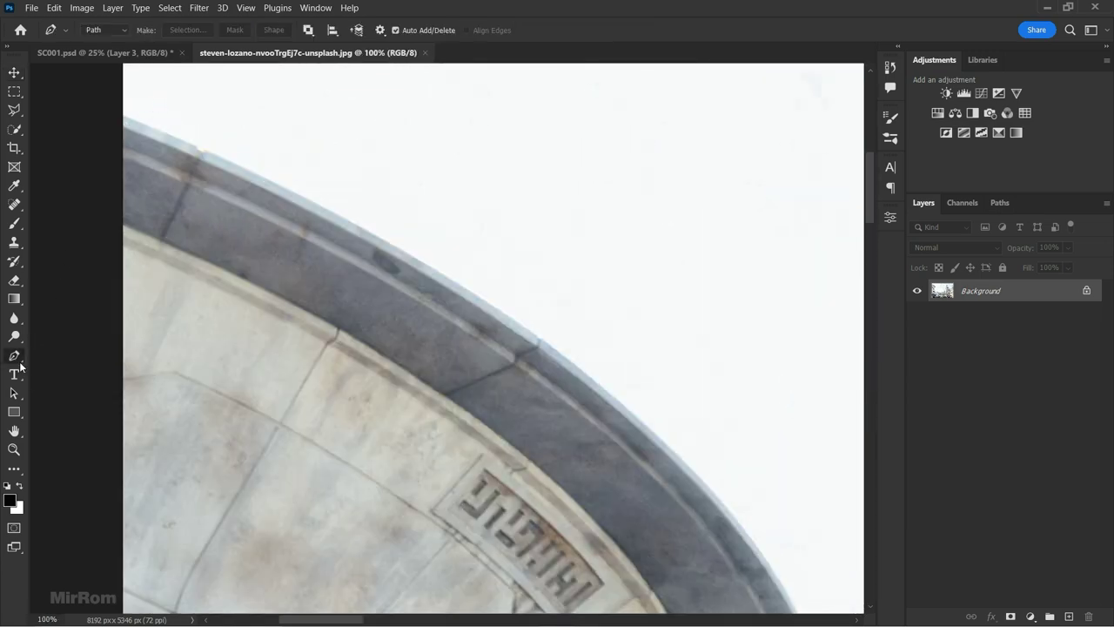
left_click(121, 114)
left_click(196, 149)
left_click(542, 349)
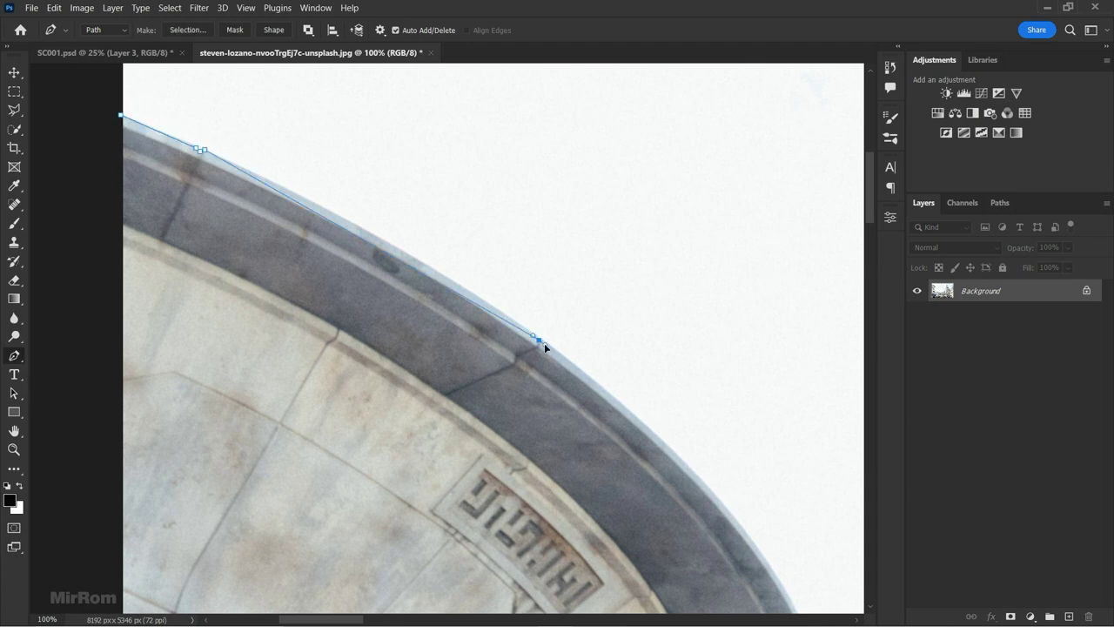
scroll(562, 415, "down", 3)
left_click(562, 416)
scroll(589, 229, "down", 2)
left_click(532, 388)
left_click(423, 452)
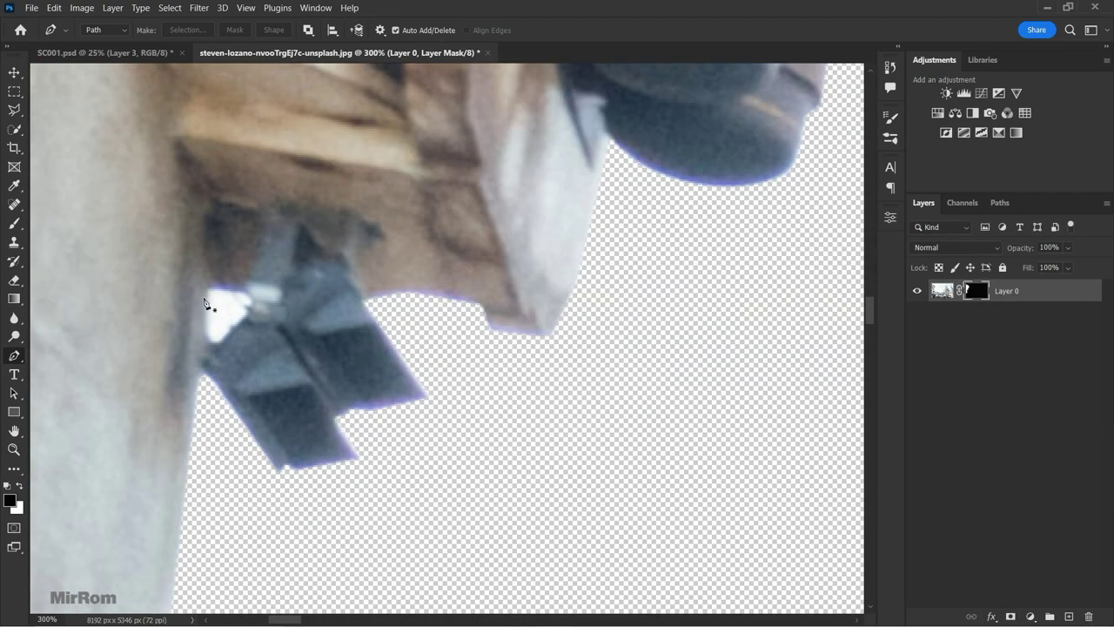
key("v")
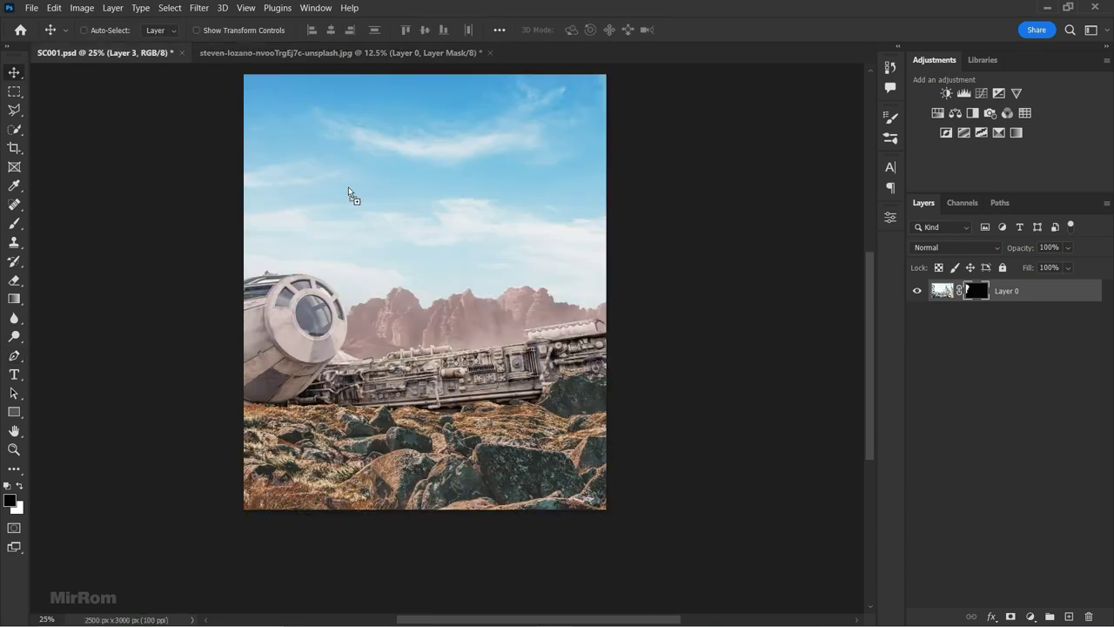
left_click_drag(261, 336, 348, 186)
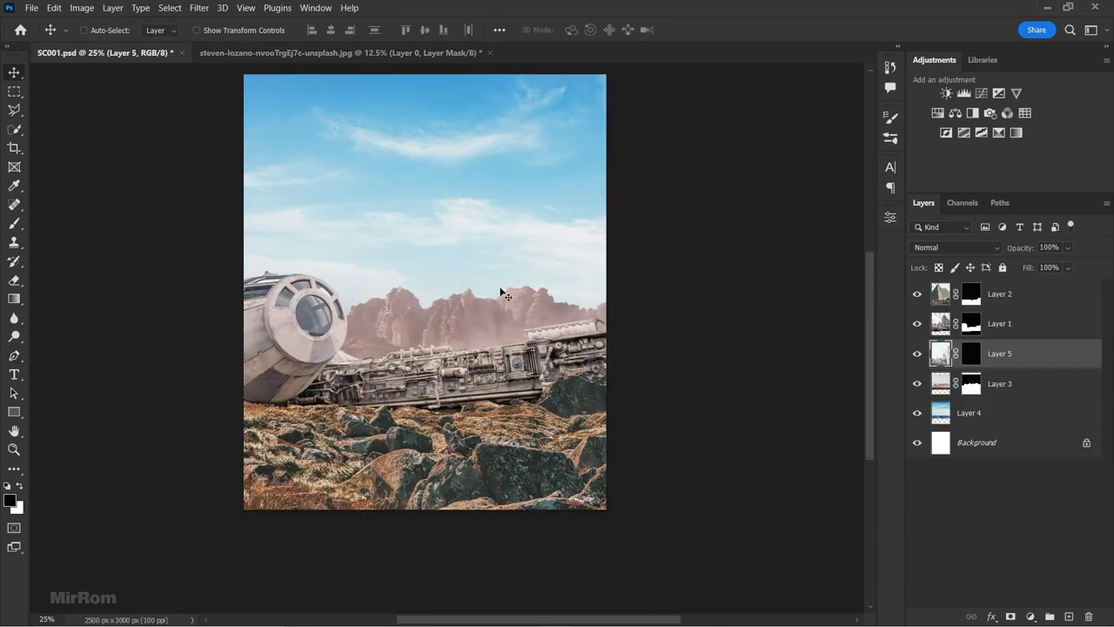
- Close the tower photo without saving and delete Layer 5's mask
left_click(490, 52)
left_click(577, 249)
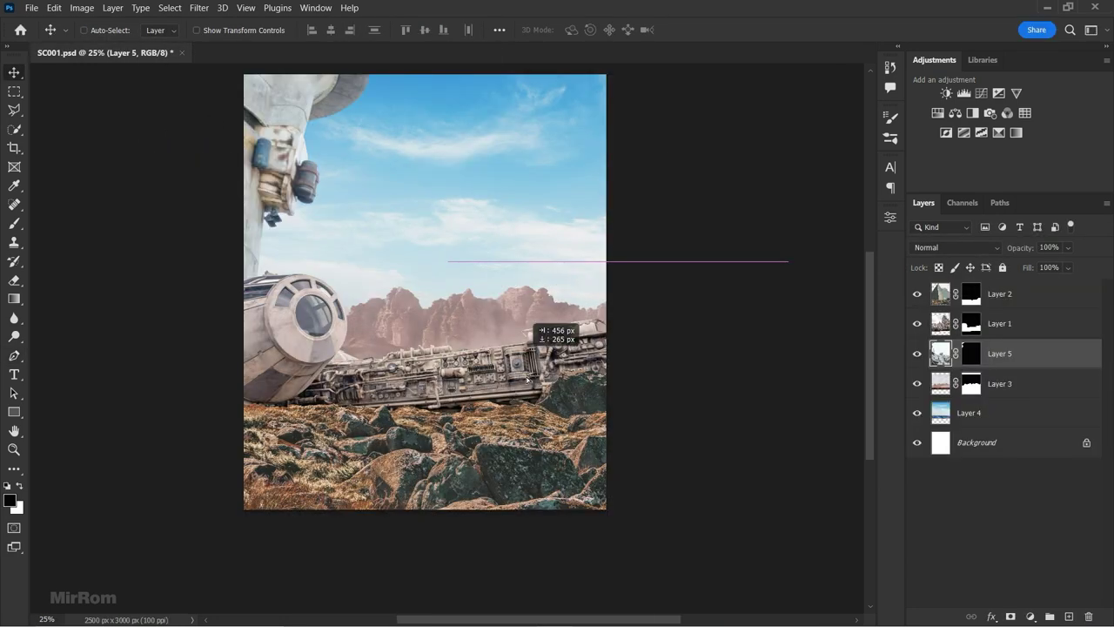
left_click_drag(484, 265, 538, 224)
right_click(972, 352)
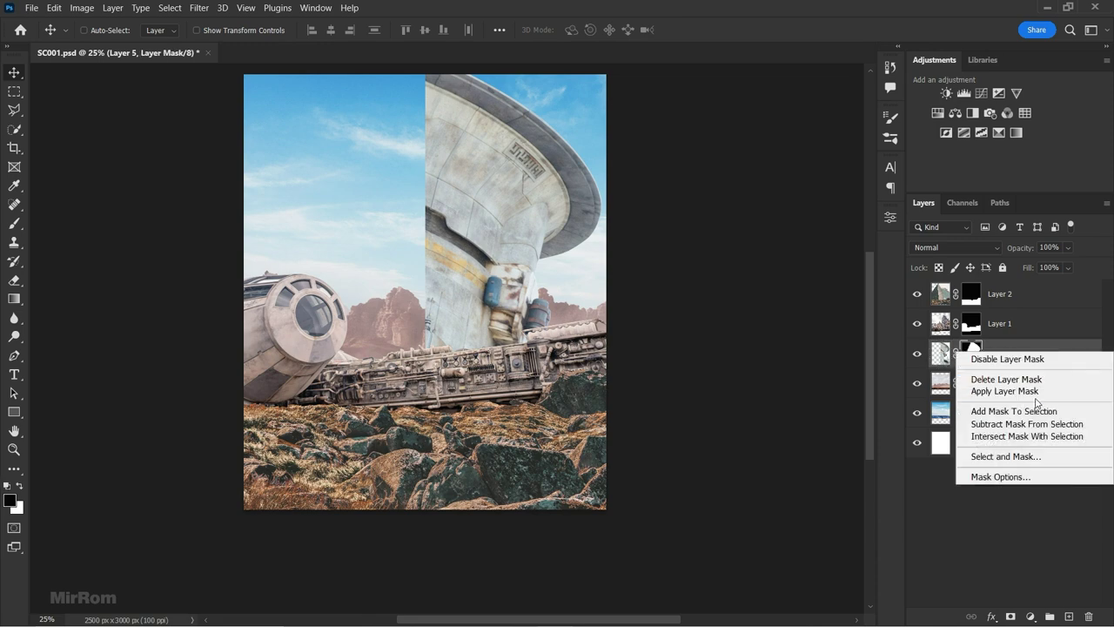
left_click(1006, 380)
- Flip the tower horizontally and shrink it toward the poster's right edge
key("ctrl+t")
right_click(571, 217)
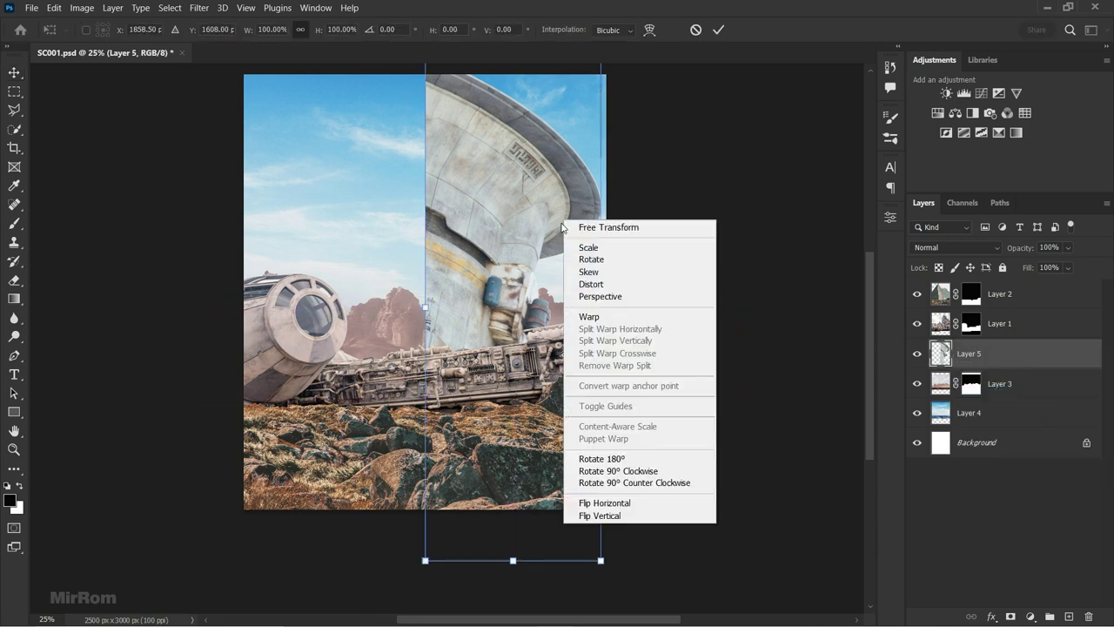
left_click(583, 500)
left_click_drag(558, 311, 580, 311)
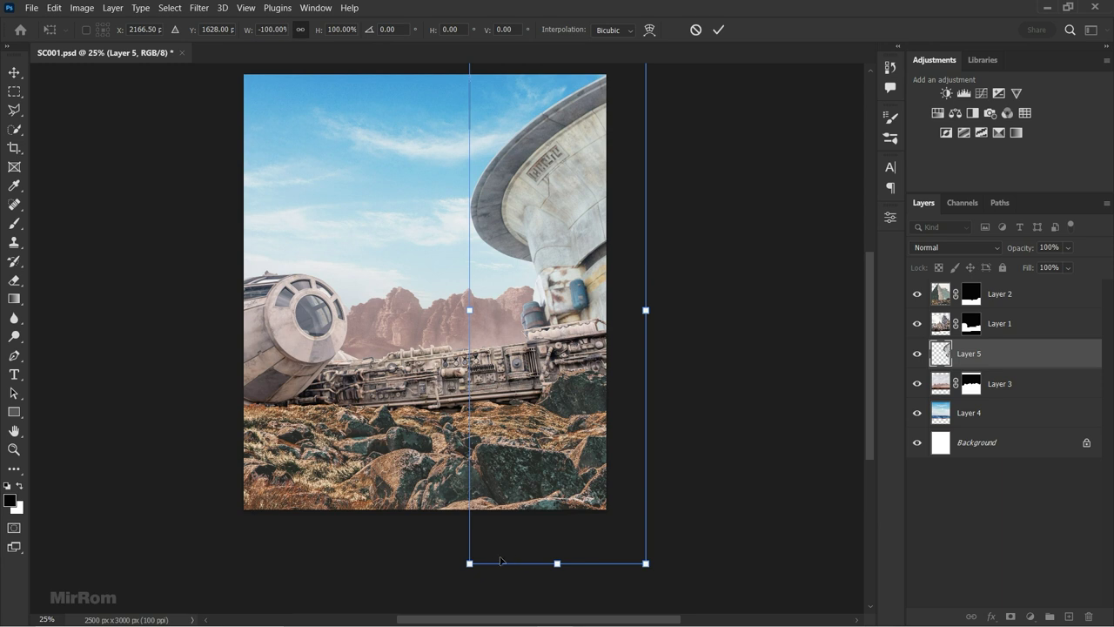
left_click_drag(470, 565, 514, 433)
mouse_move(597, 346)
left_mouse_down()
mouse_move(575, 359)
mouse_move(576, 383)
left_mouse_up()
left_click_drag(498, 469, 519, 411)
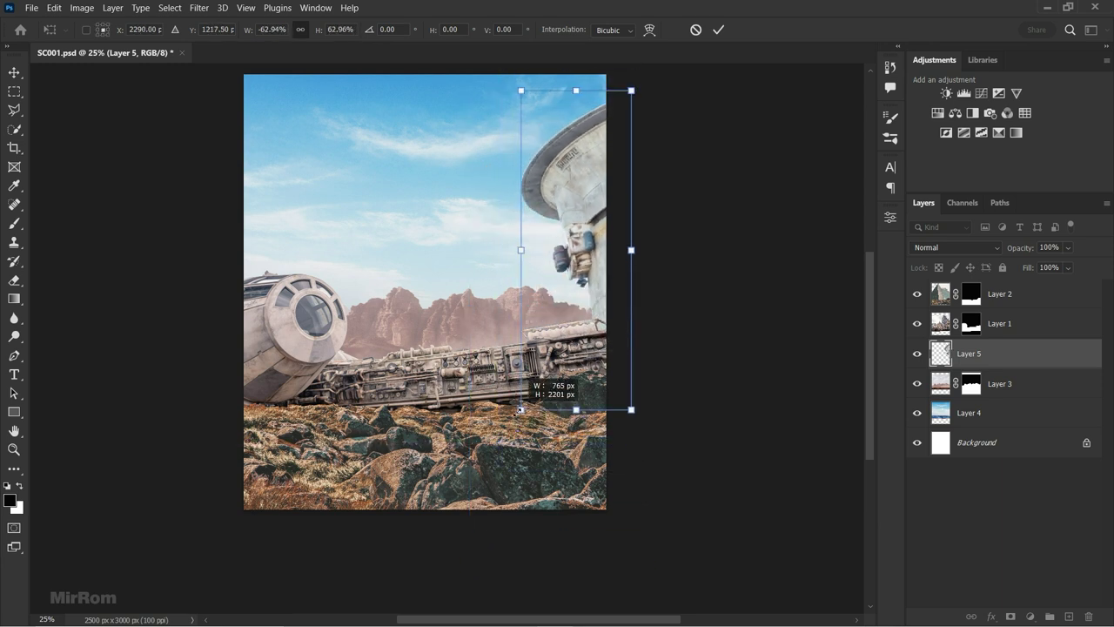
- Fine-tune the tower to about 56% scale, nudge it up, commit, and save SC001.psd
left_click_drag(566, 262, 541, 265)
left_click_drag(497, 94, 507, 127)
key("shift+Up")
key("shift+Up")
key("shift+Up")
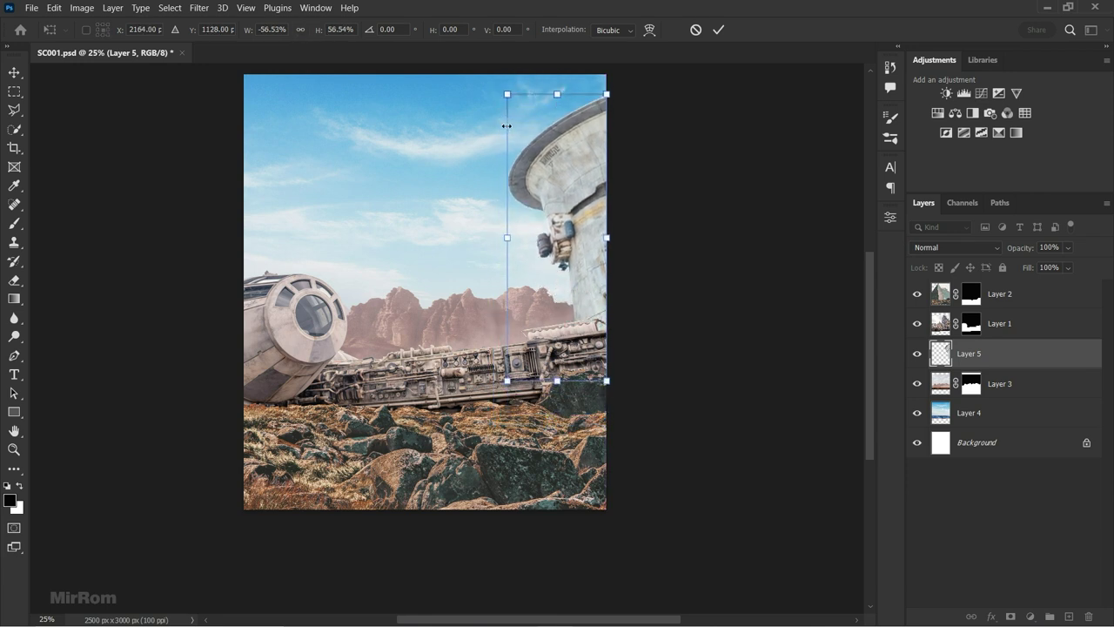
key("Return")
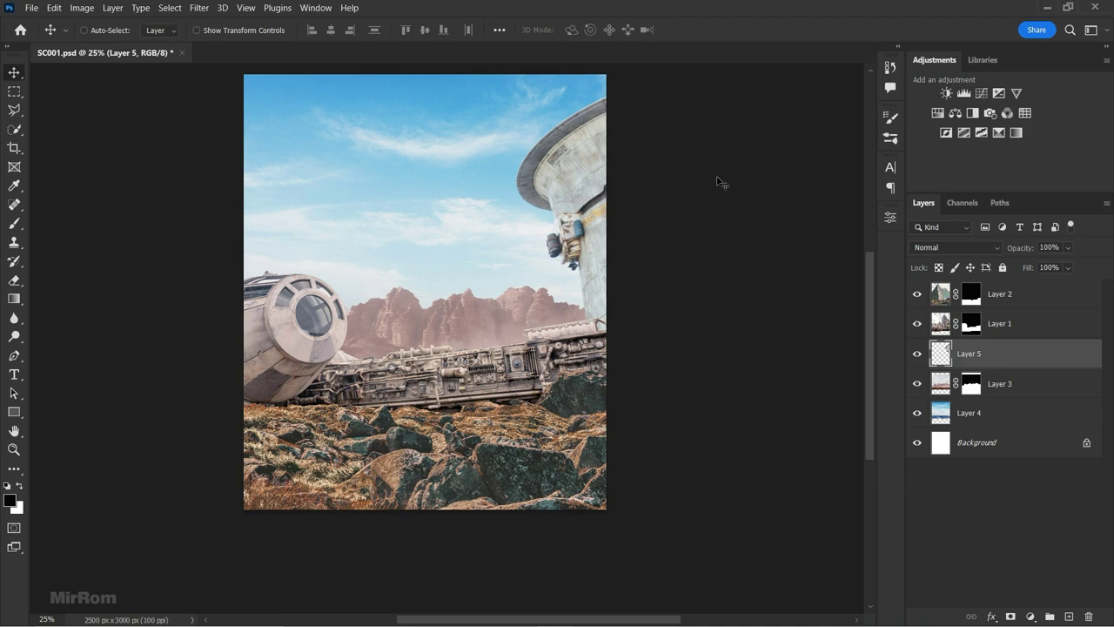
key("ctrl+s")
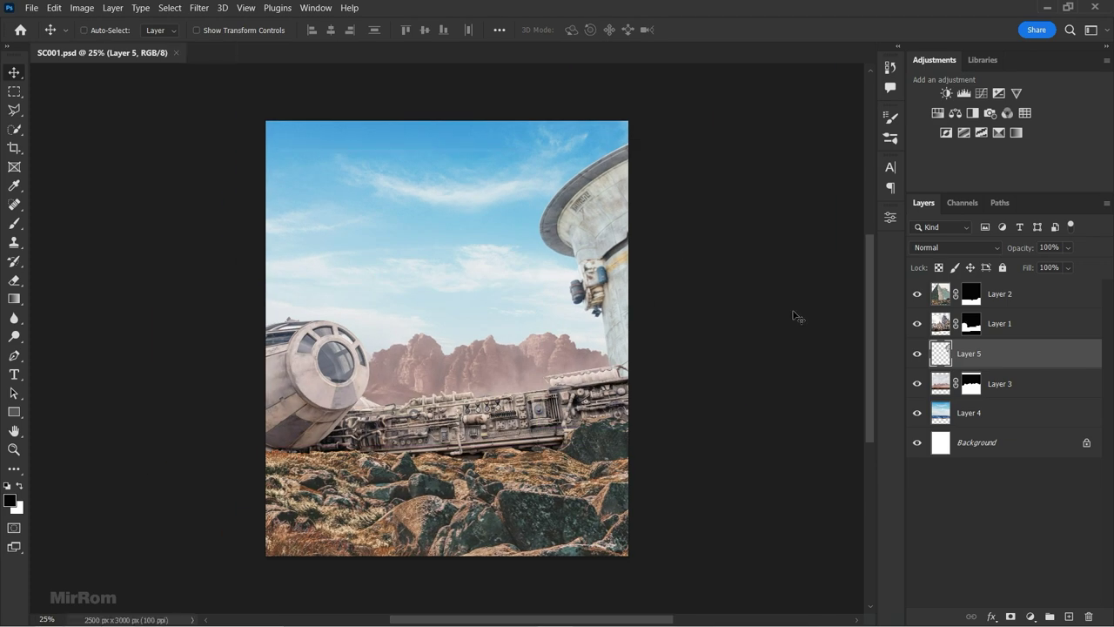
left_click(936, 324)
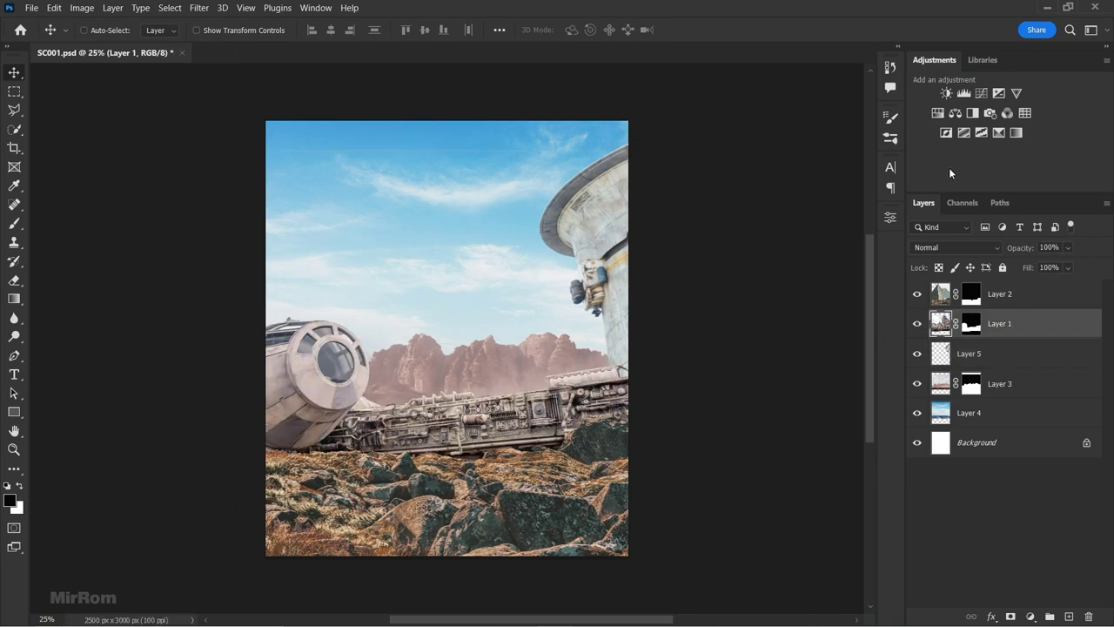
- Add a Levels layer clipped to Layer 1 with input 40/0.74/255 and output 11/196
left_click(964, 93)
left_click(767, 495)
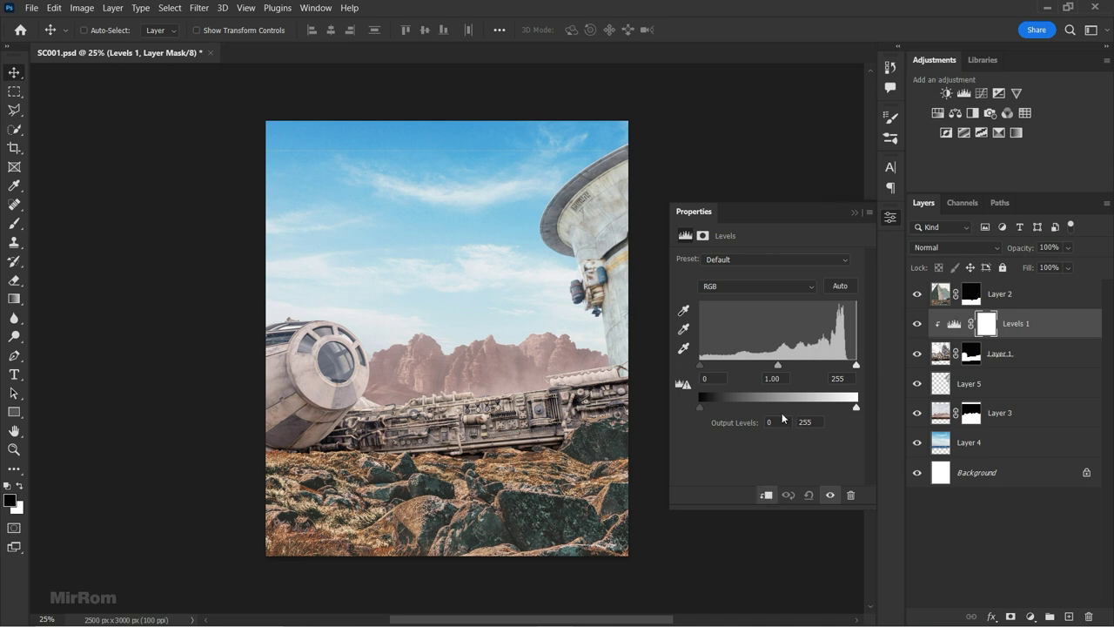
left_click_drag(701, 365, 725, 365)
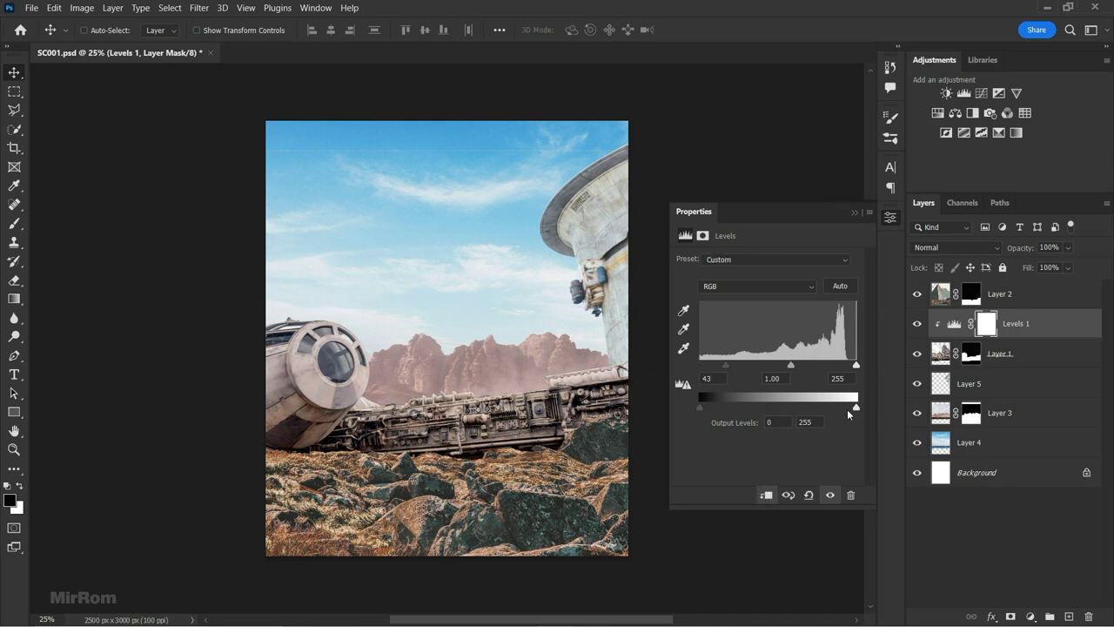
left_click_drag(851, 410, 819, 410)
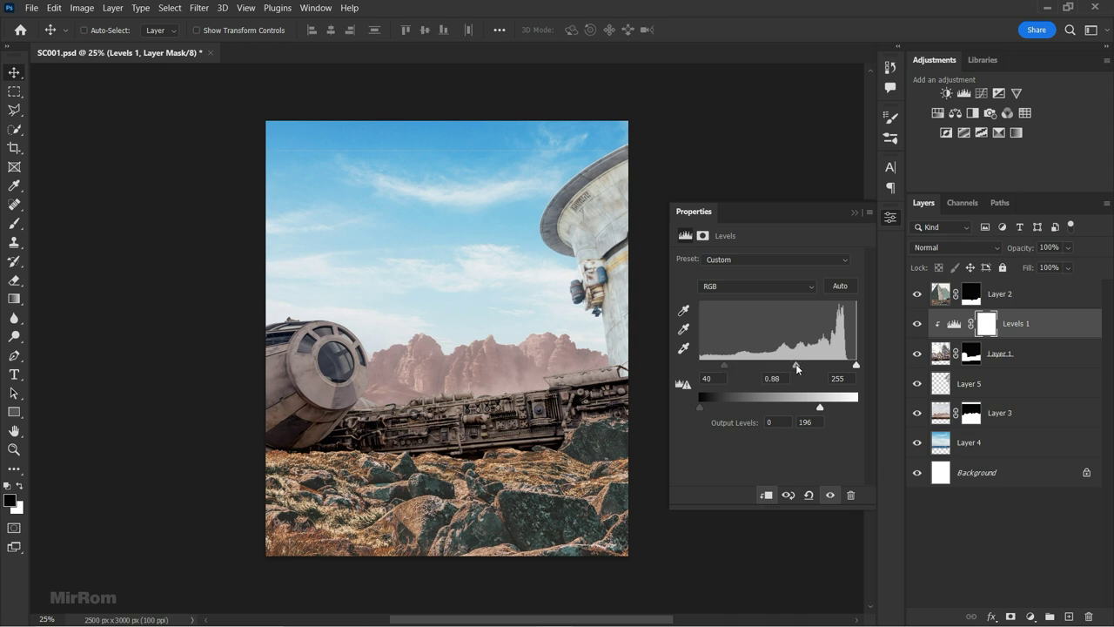
left_click_drag(790, 365, 803, 366)
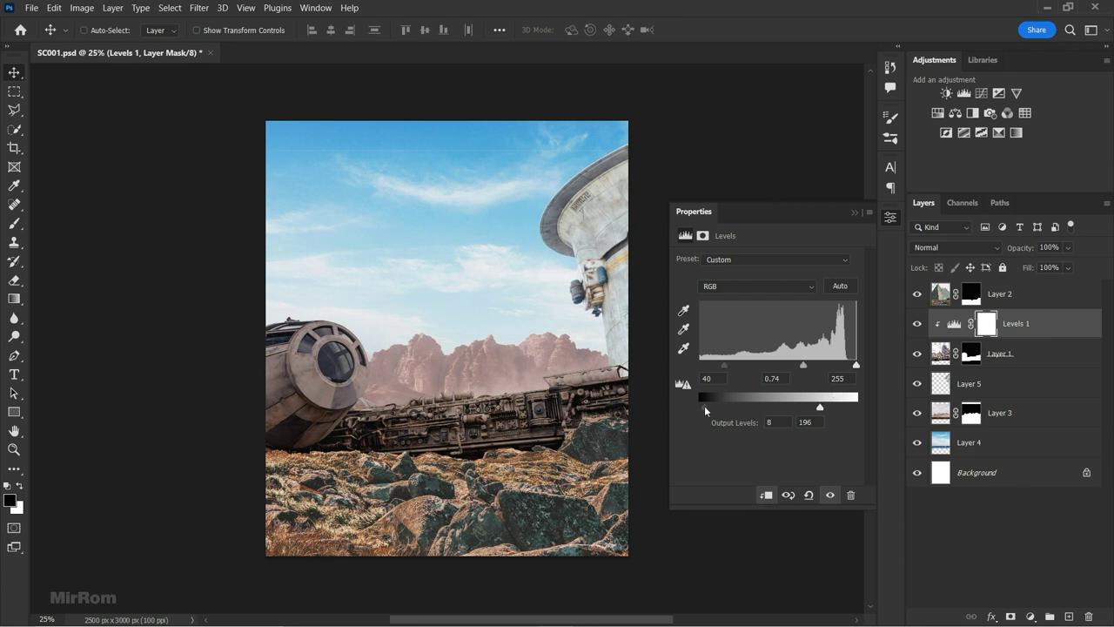
left_click_drag(701, 407, 706, 405)
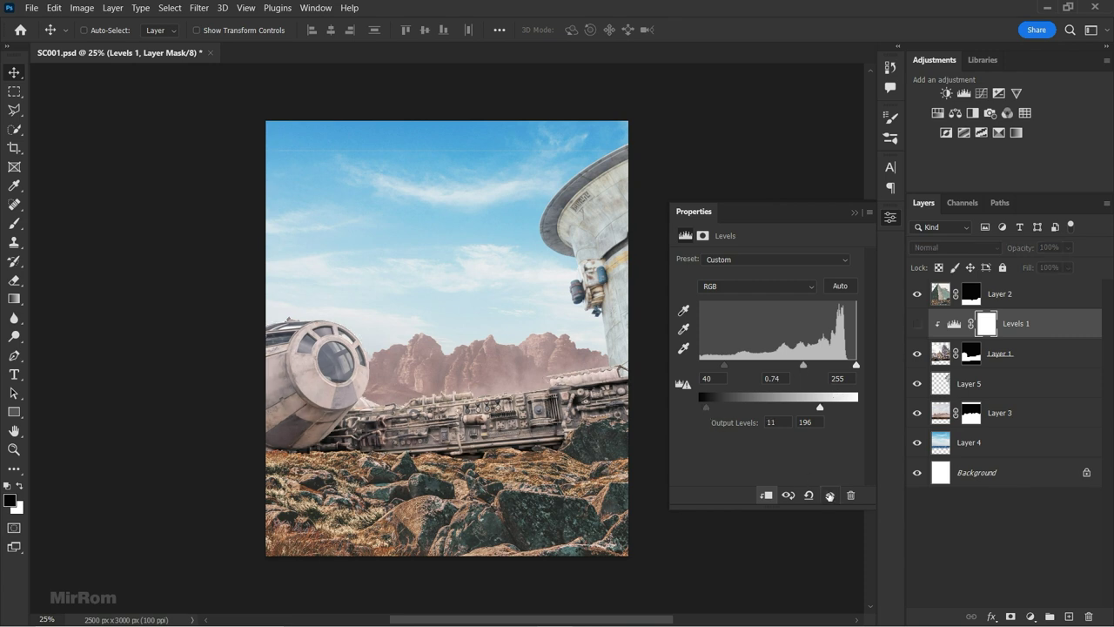
- Zoom in on the ship, close the Levels properties, and select Levels 1
key("ctrl+plus")
key("ctrl+plus")
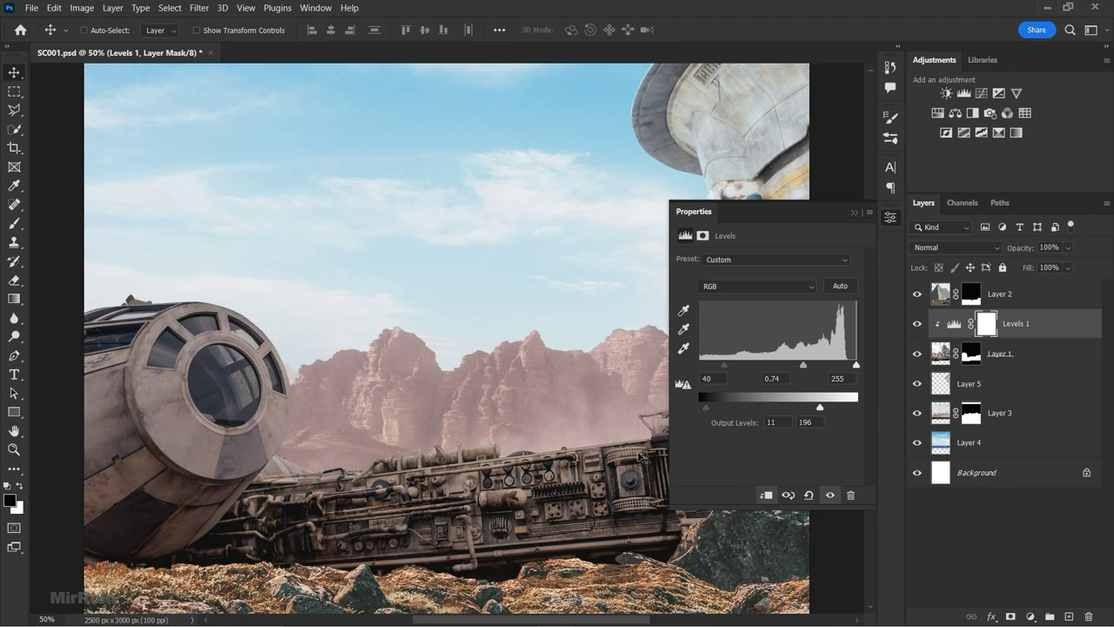
left_click(855, 212)
left_click_drag(870, 284, 863, 317)
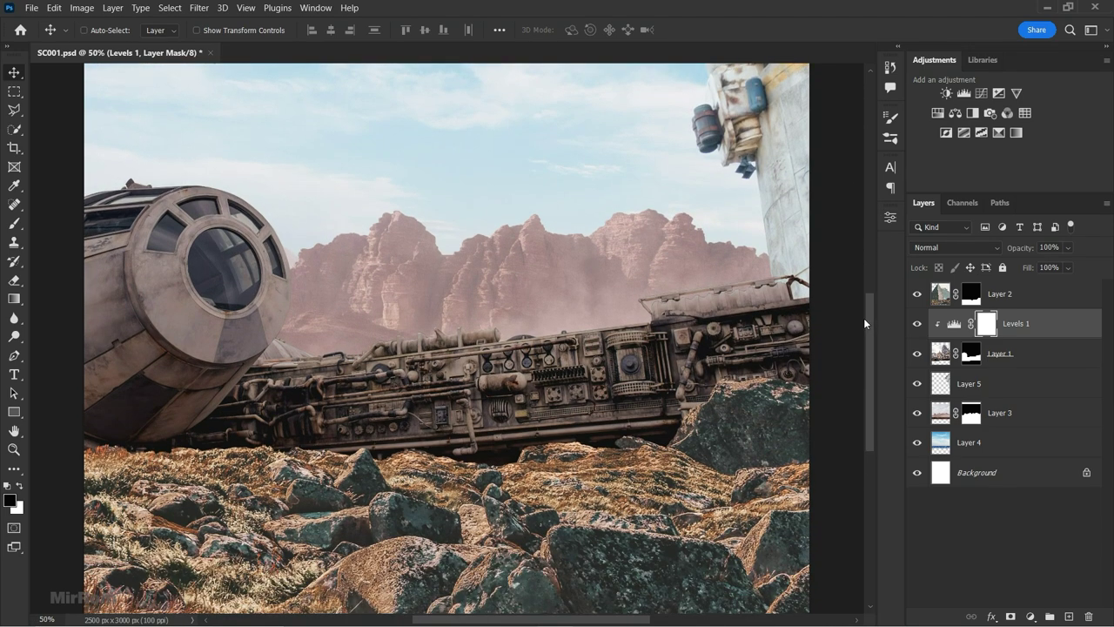
left_click_drag(615, 623, 623, 622)
left_click(953, 324)
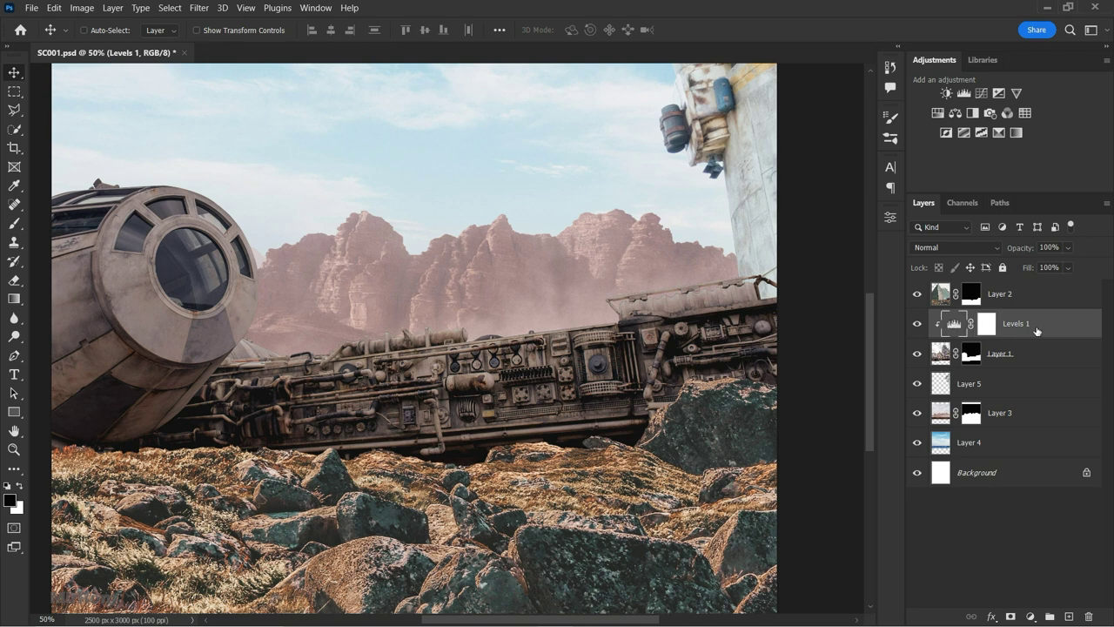
- Add a Hue/Saturation layer clipped to the Falcon, reducing saturation in the Magentas range
left_click(938, 113)
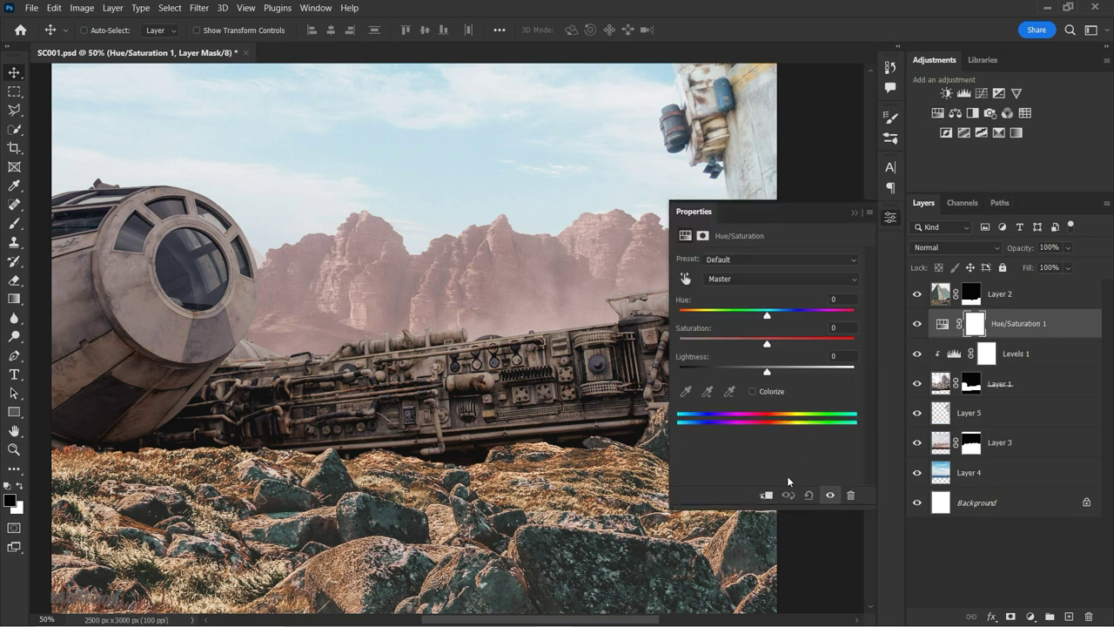
left_click(760, 279)
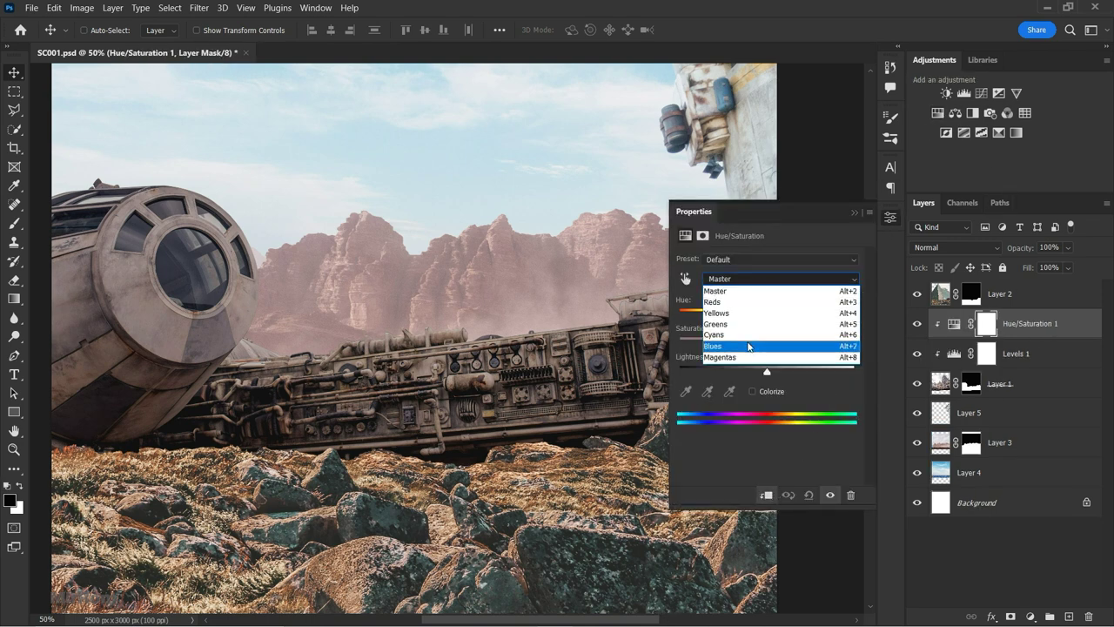
left_click(768, 345)
left_click(854, 212)
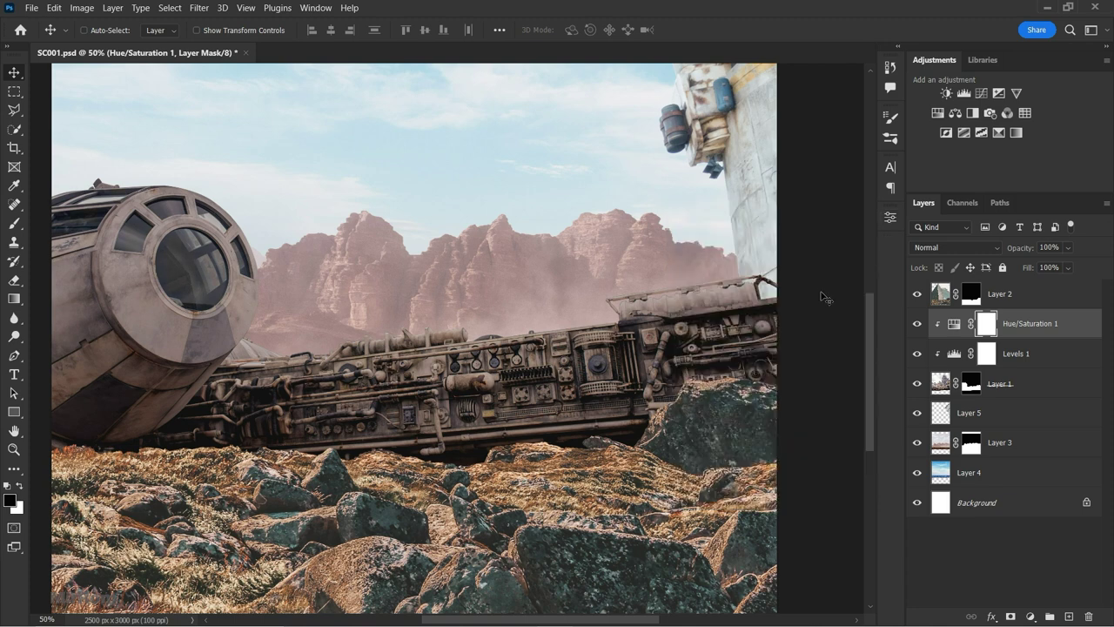
left_click(954, 323)
left_click(766, 280)
left_click(768, 357)
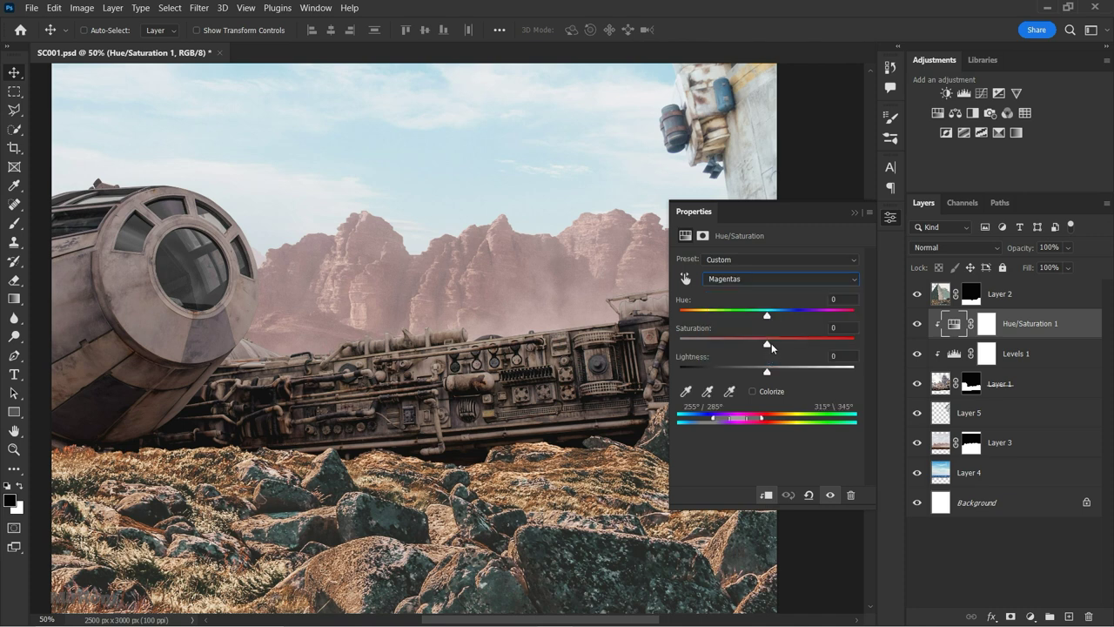
left_click_drag(769, 343, 680, 343)
left_click(854, 212)
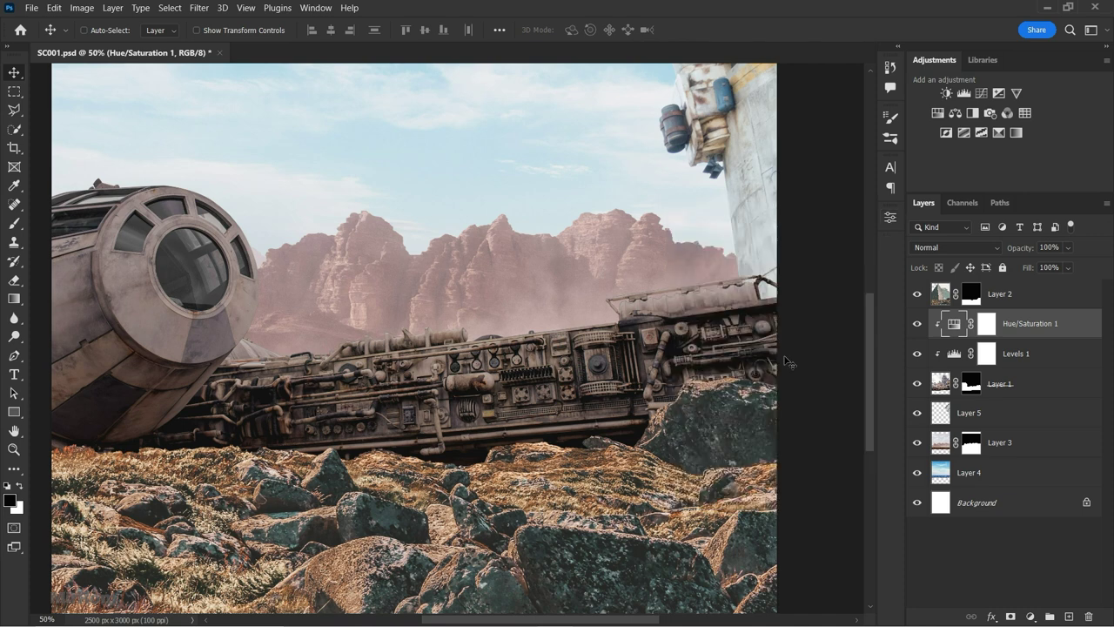
scroll(735, 428, "left", 3)
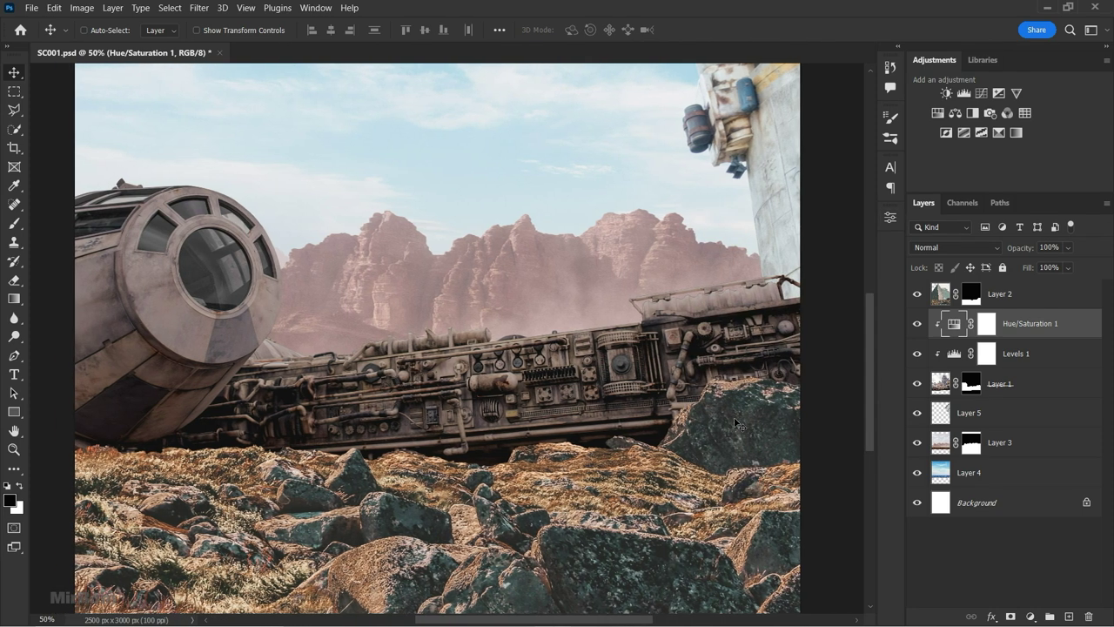
- Add a clipped Selective Color layer with Neutrals at Cyan -22, Yellow +17, Black -10, Absolute
left_click(999, 132)
left_click(767, 495)
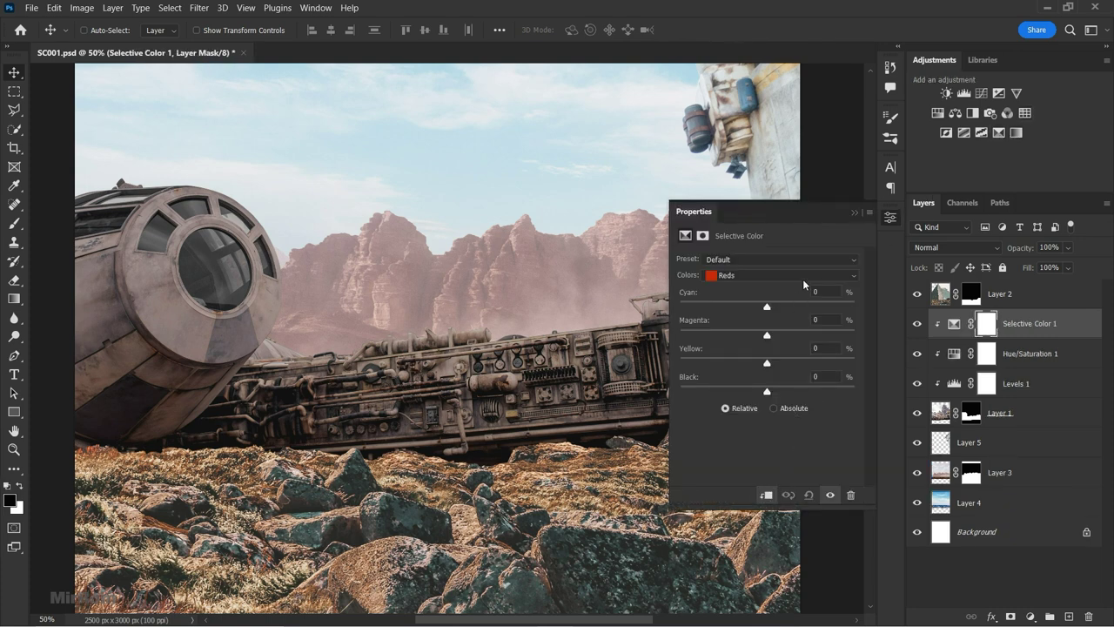
left_click(803, 279)
left_click(802, 363)
left_click_drag(769, 365, 763, 391)
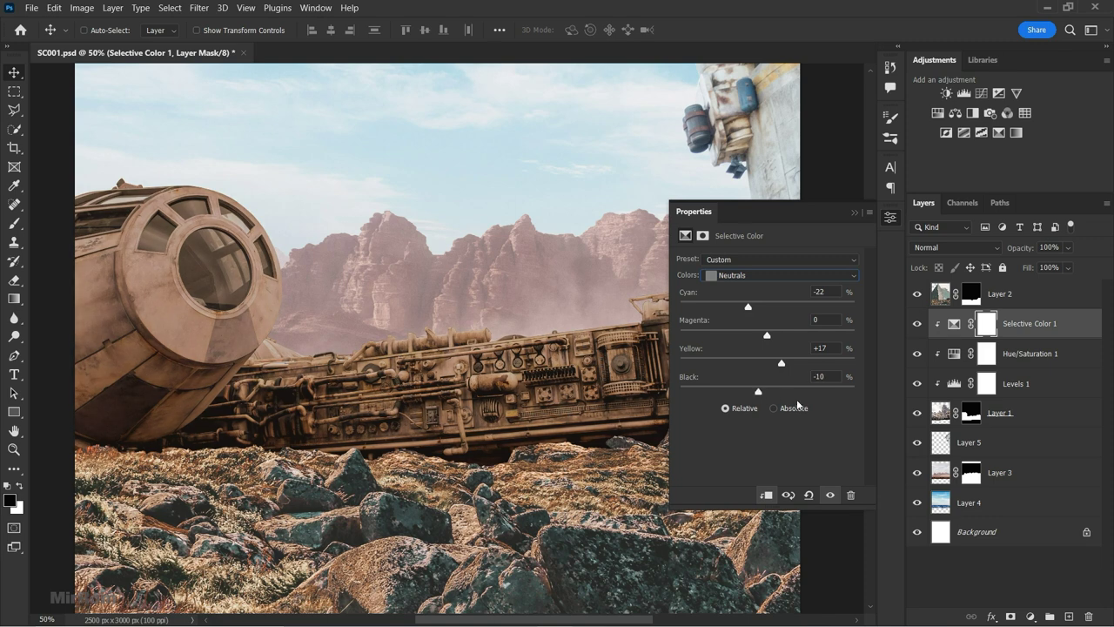
left_click(772, 409)
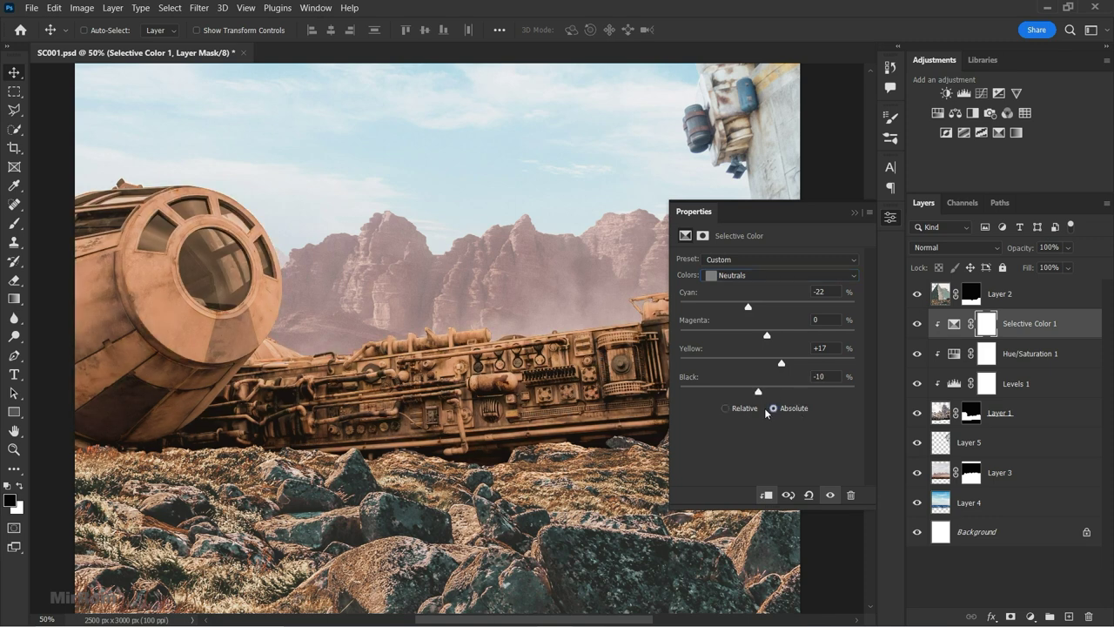
left_click(726, 408)
left_click(855, 212)
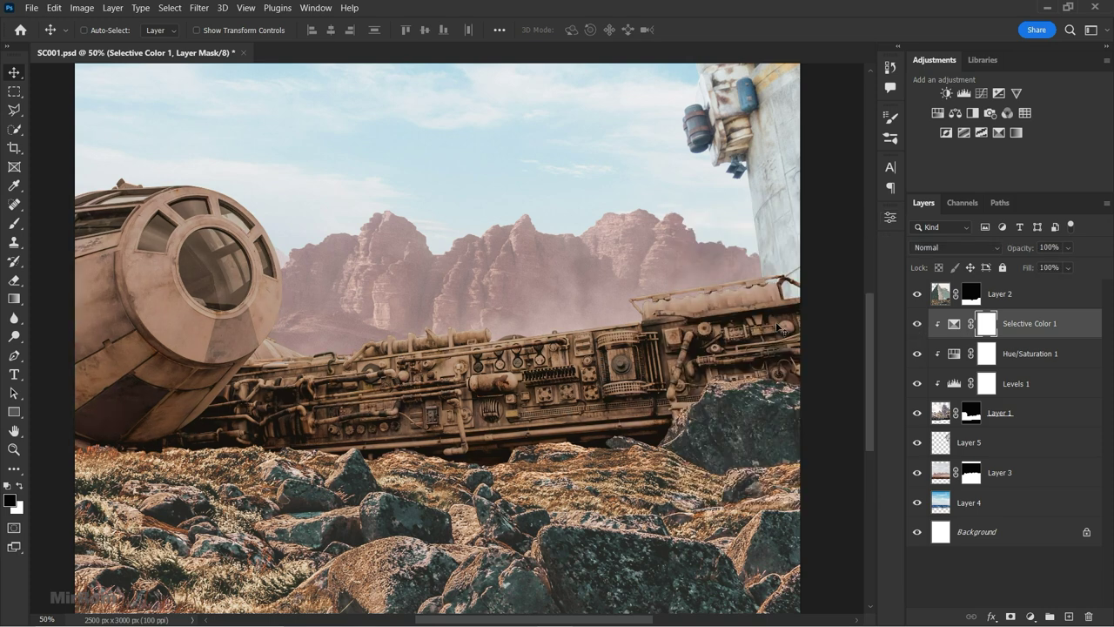
- Add a clipped Levels 2 with input 0/0.87/164 and output white 237
left_click(963, 93)
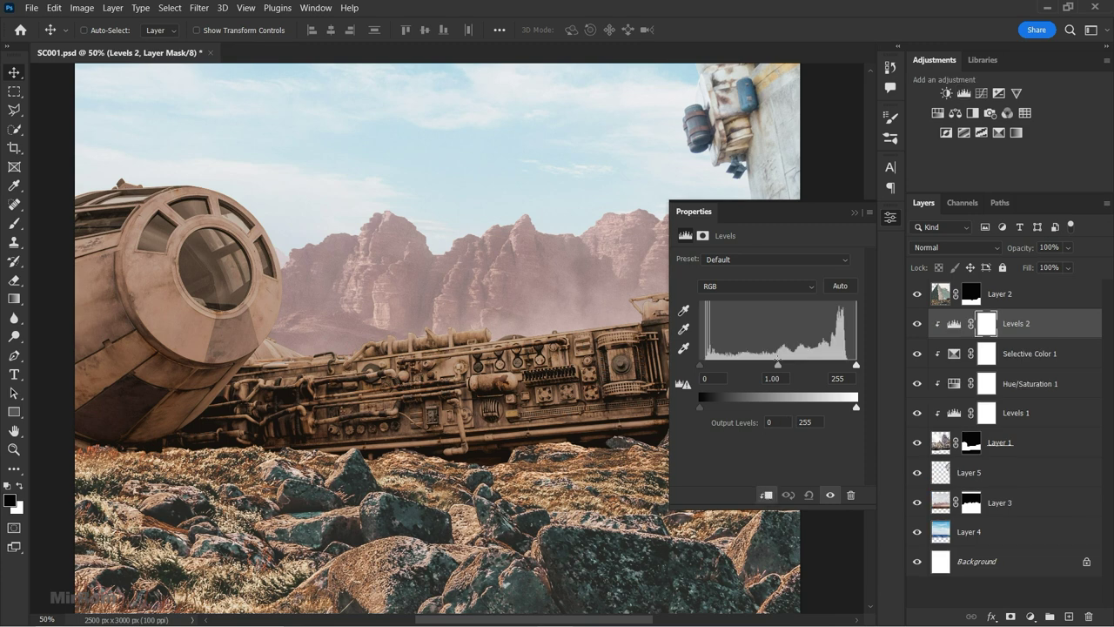
left_click_drag(777, 364, 756, 363)
left_click_drag(857, 364, 803, 367)
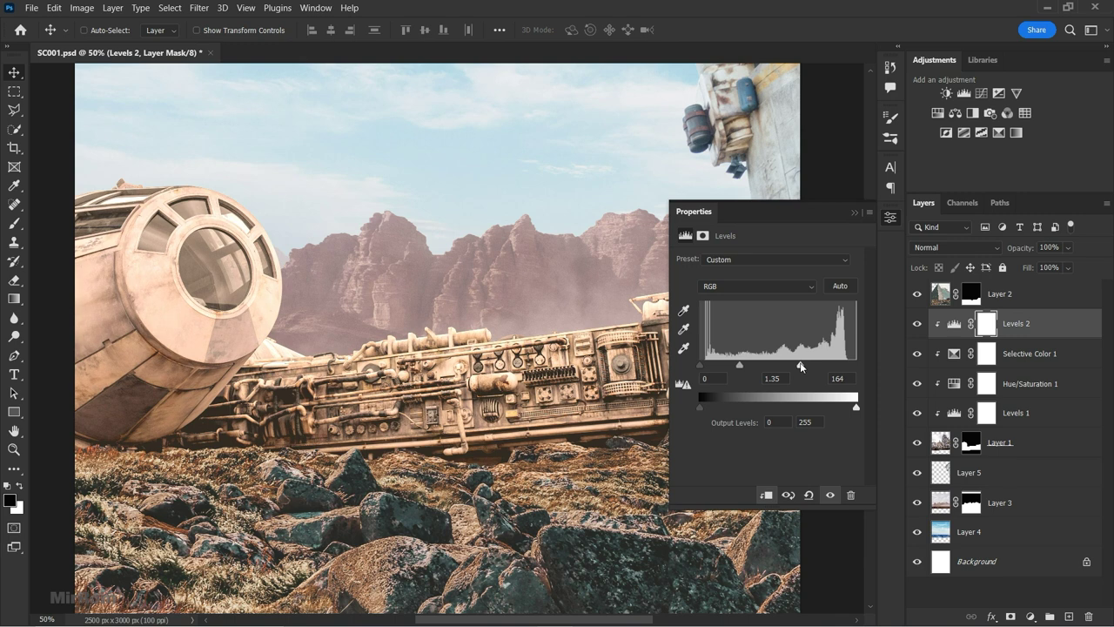
left_click_drag(741, 364, 755, 364)
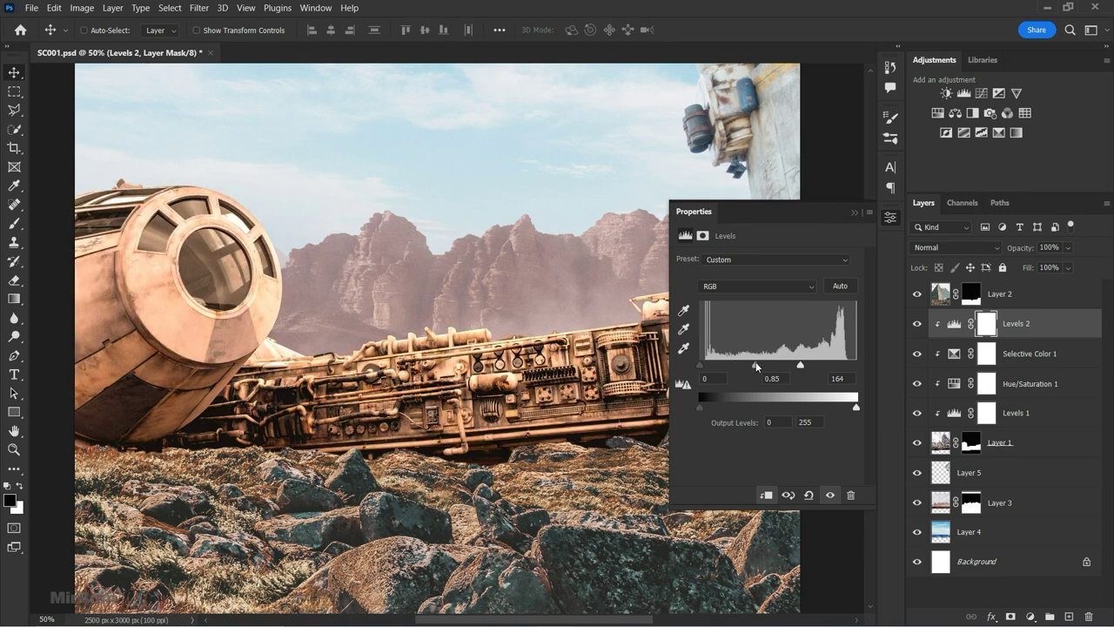
left_click_drag(755, 363, 757, 364)
mouse_move(857, 407)
left_mouse_down()
mouse_move(834, 407)
mouse_move(846, 410)
left_mouse_up()
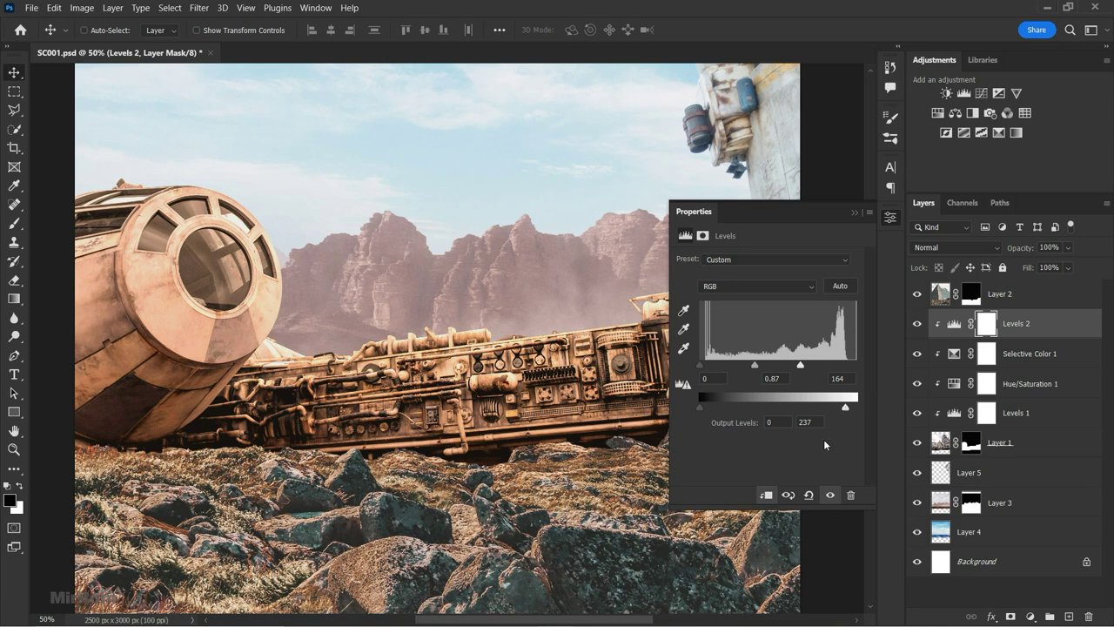
- Close the Levels properties, toggle Levels 2 to compare, and zoom out
left_click(855, 212)
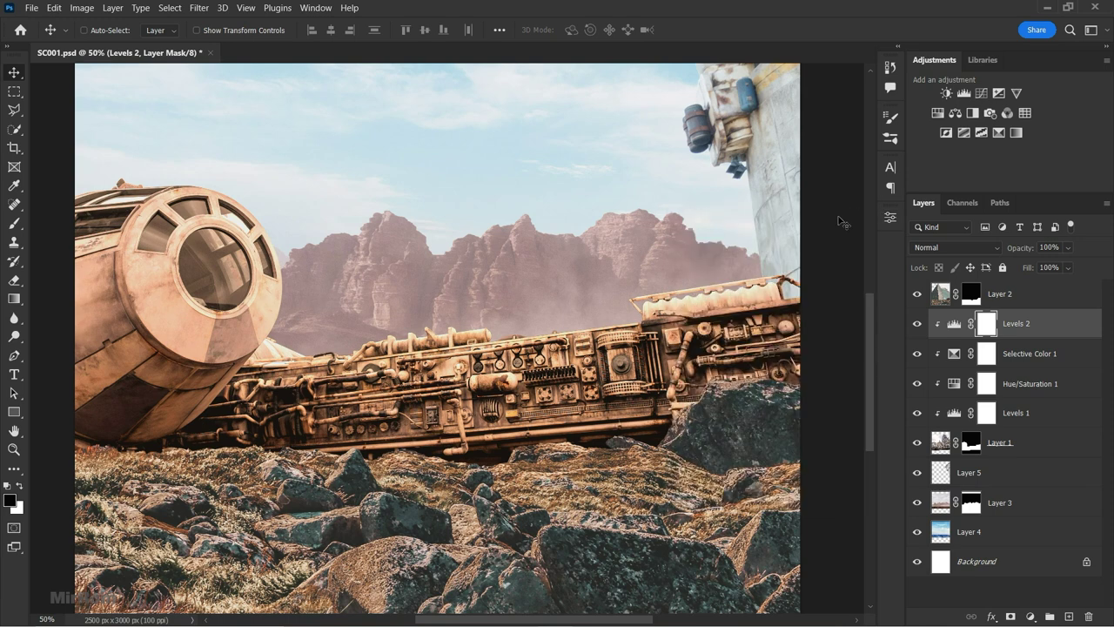
left_click(917, 324)
left_click(918, 324)
key("ctrl+minus")
left_click_drag(660, 623, 677, 623)
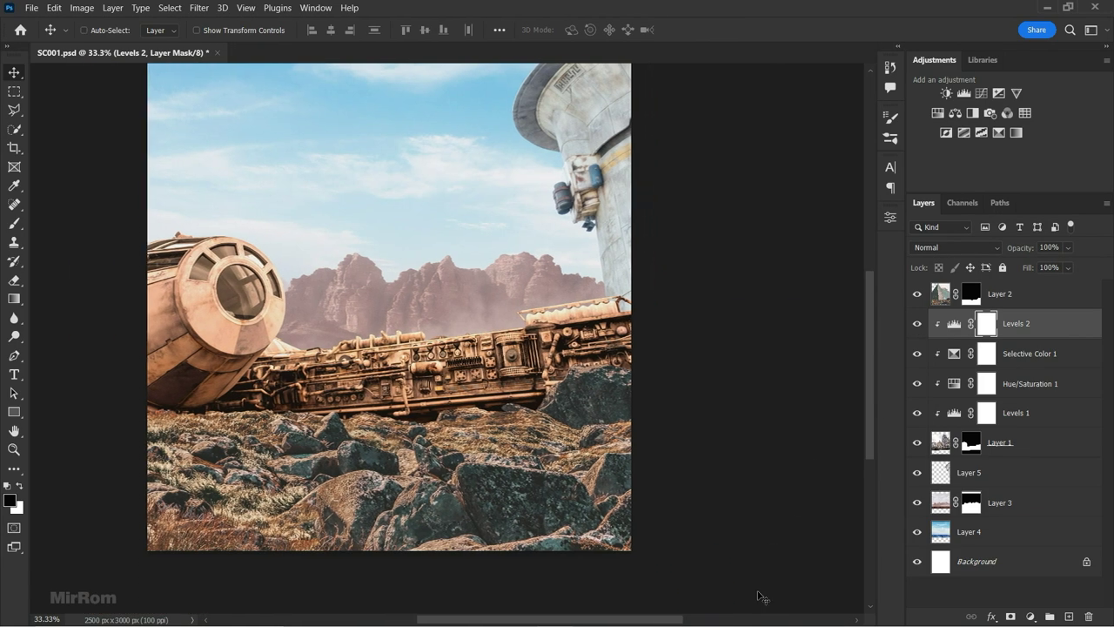
- Split Levels 2's Blend If Underlying Layer black slider to 76/150 in Blending Options
left_click(947, 330)
left_click(997, 615)
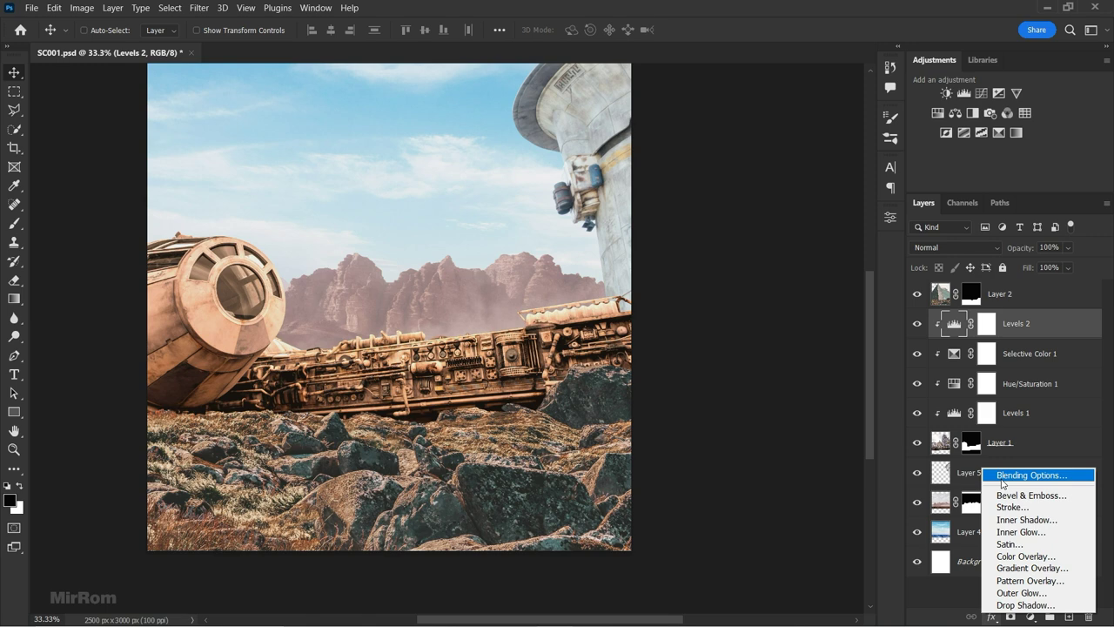
left_click(1027, 475)
left_click_drag(658, 94, 679, 131)
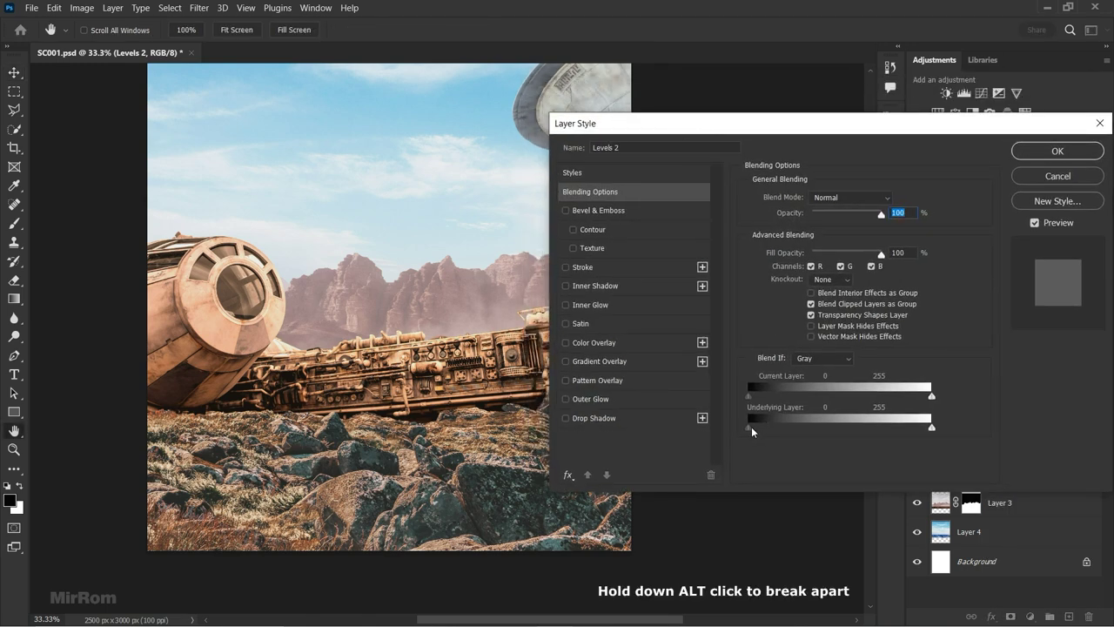
left_click_drag(754, 426, 850, 437)
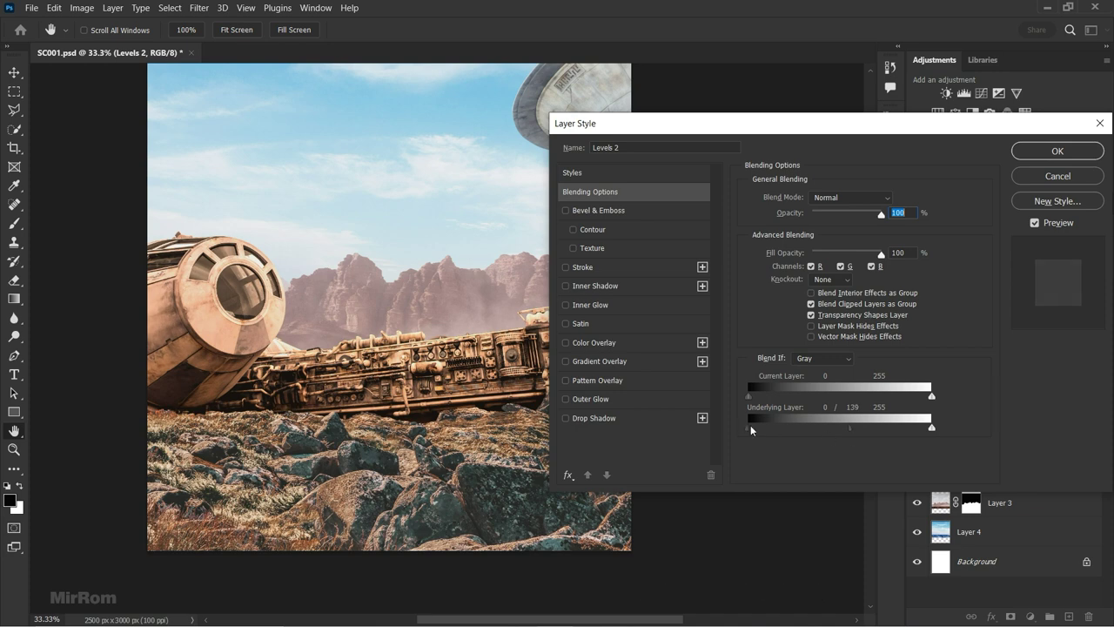
left_click_drag(752, 429, 777, 432)
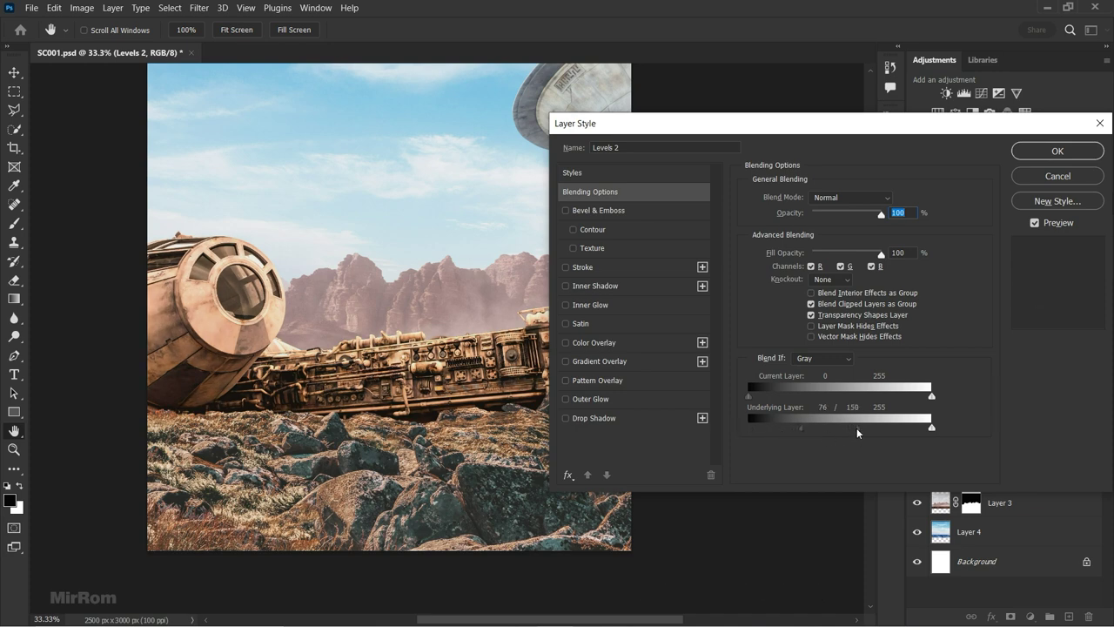
left_click(1035, 224)
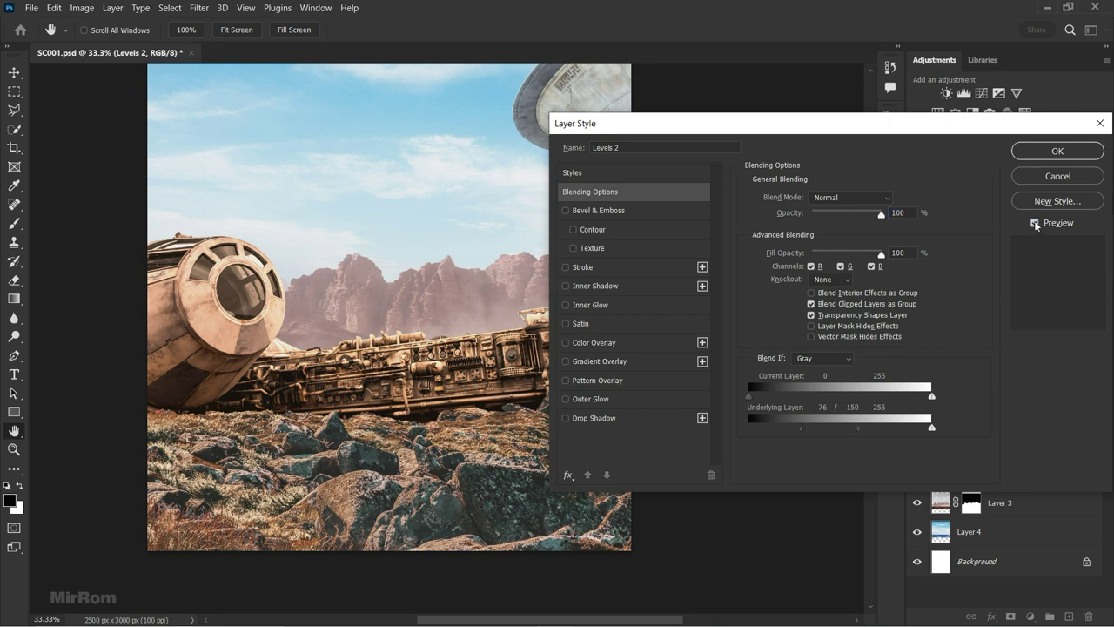
left_click(1033, 153)
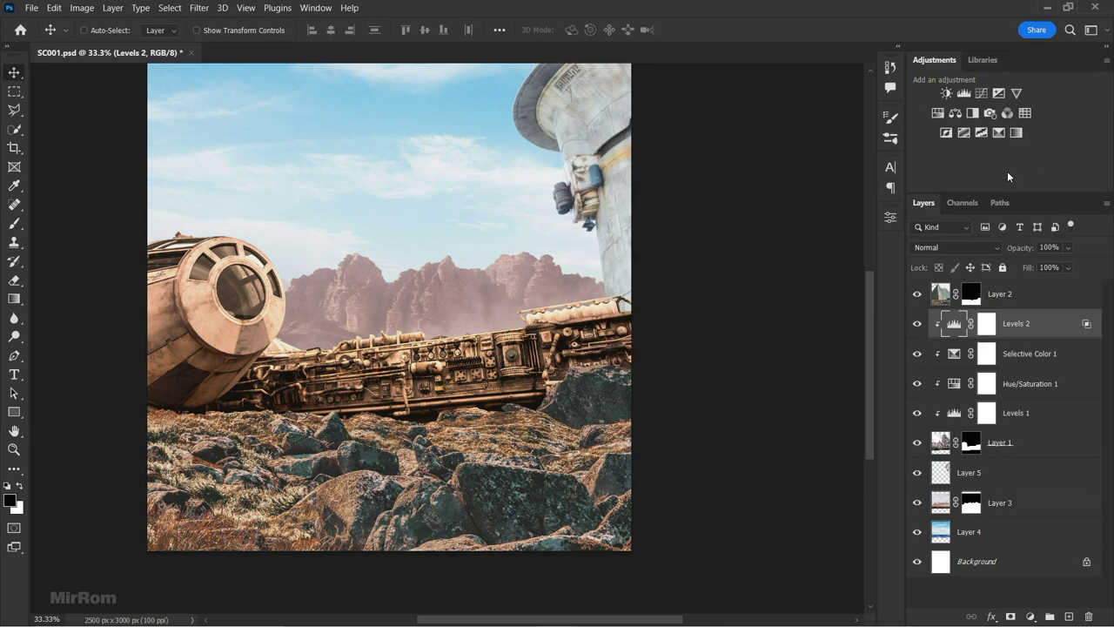
- Compare the image with Levels 2 hidden and shown, then target its layer mask
left_click(986, 324)
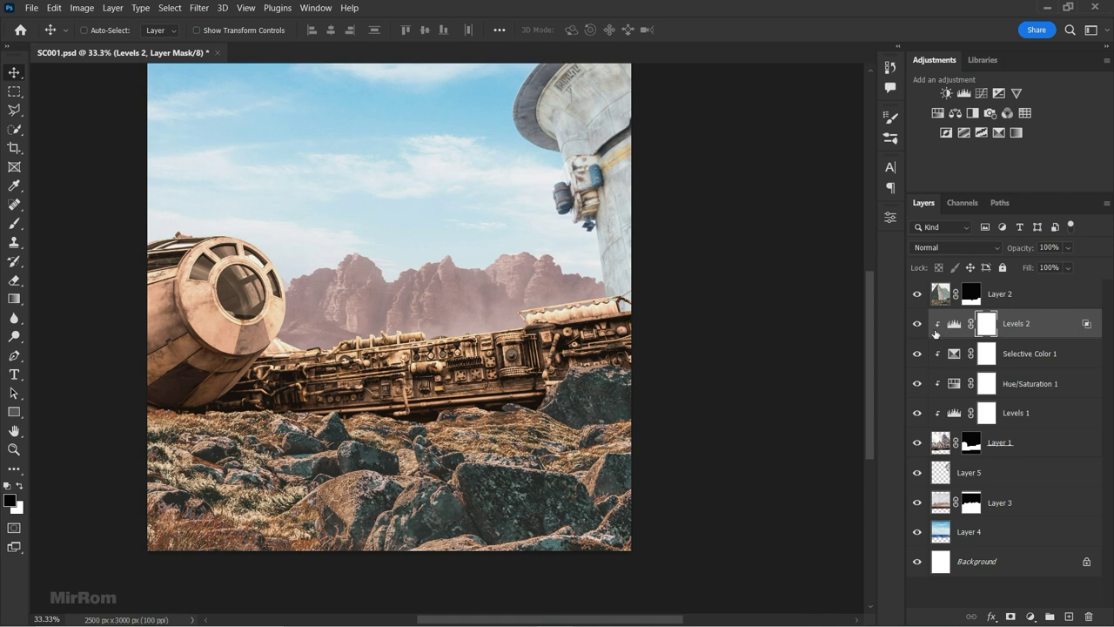
left_click(947, 326)
left_click(918, 324)
left_click(917, 323)
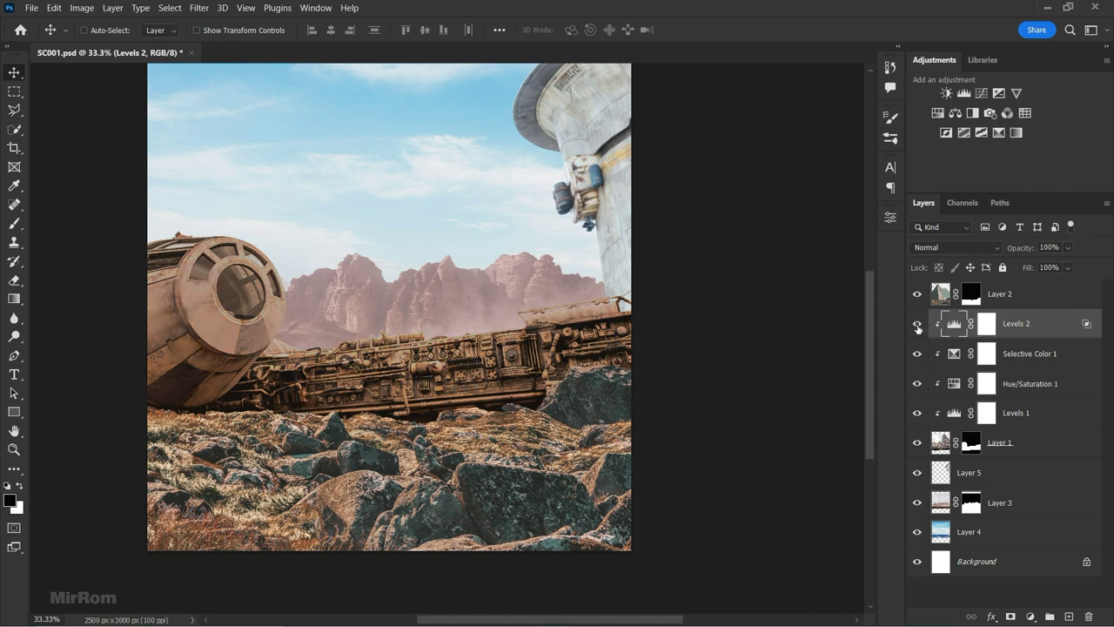
left_click(918, 327)
left_click(984, 330)
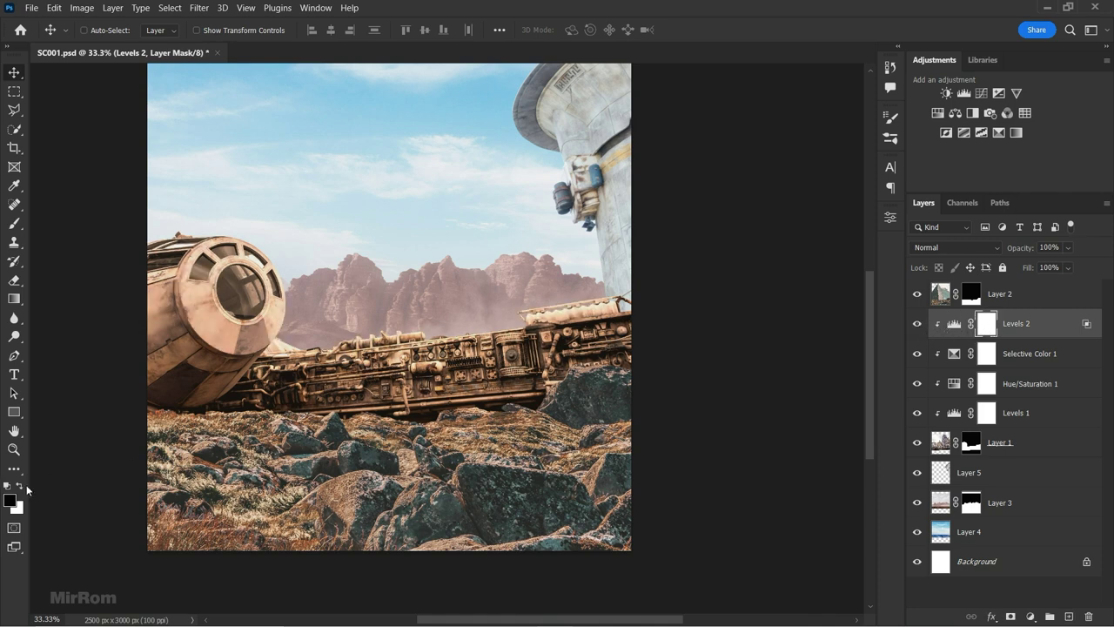
- Paint black at 75% brush opacity over the ship's underside and ground on the mask
left_click(14, 223)
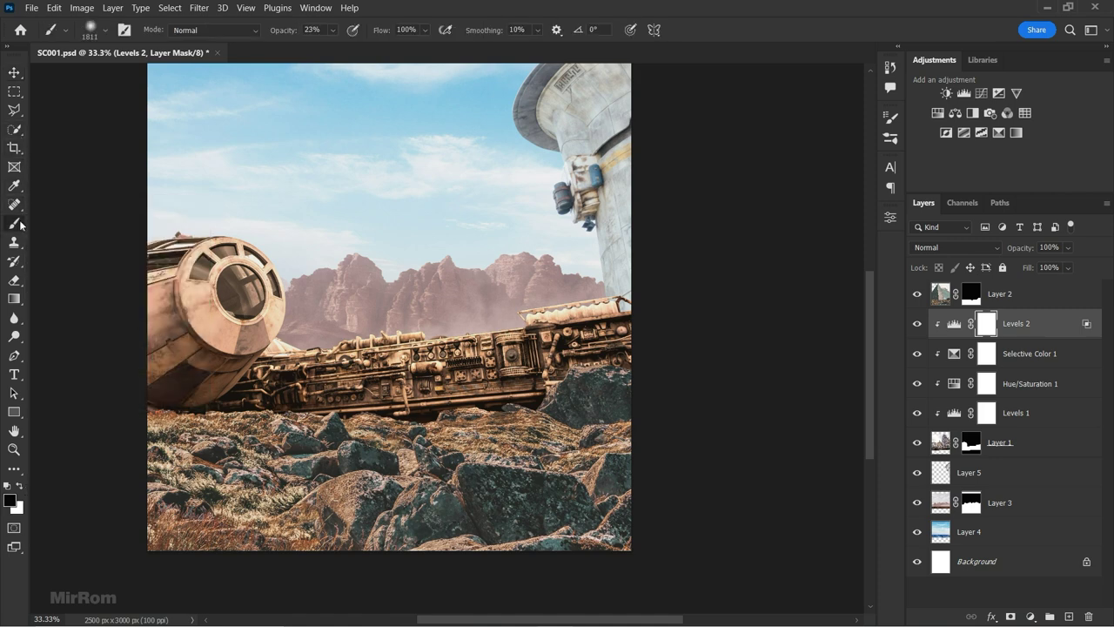
left_click(299, 31)
type("75")
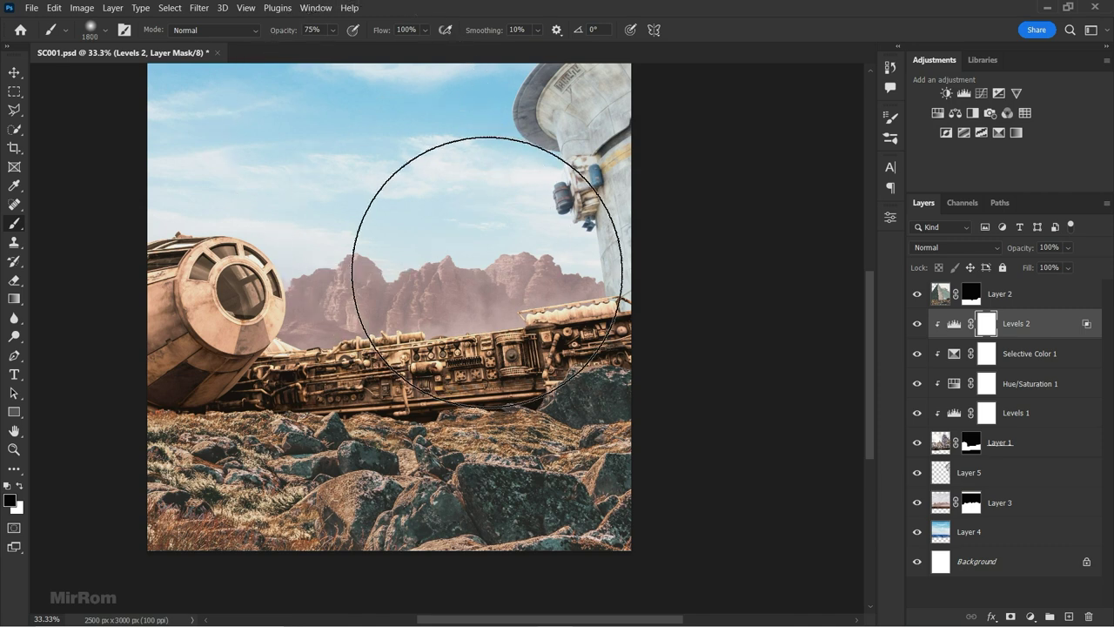
key("bracketleft")
key("bracketleft")
key("bracketleft")
right_click(486, 263)
left_click(244, 441)
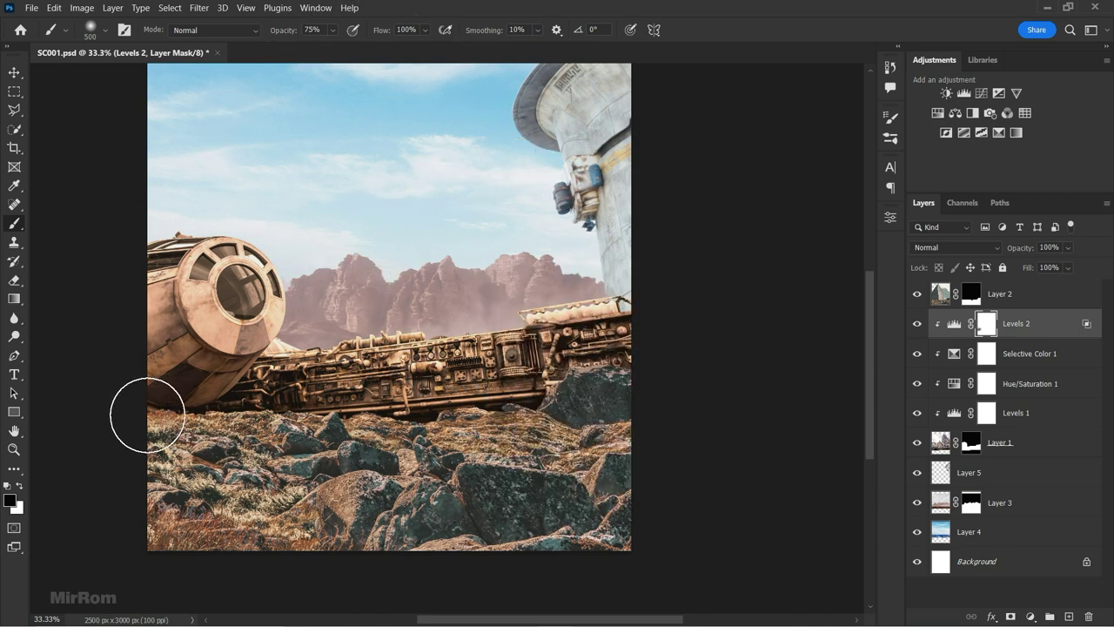
left_click_drag(213, 374, 477, 413)
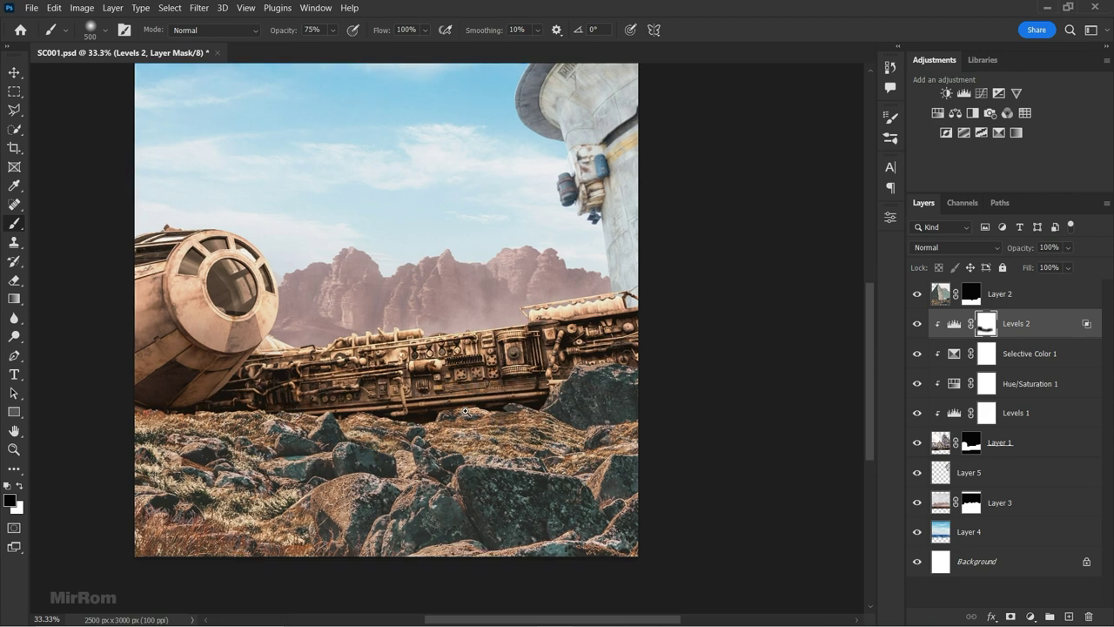
- Adjust the brush size and check the painted mask as a red overlay
scroll(477, 413, "up", 1)
key("bracketleft")
key("bracketleft")
key("bracketleft")
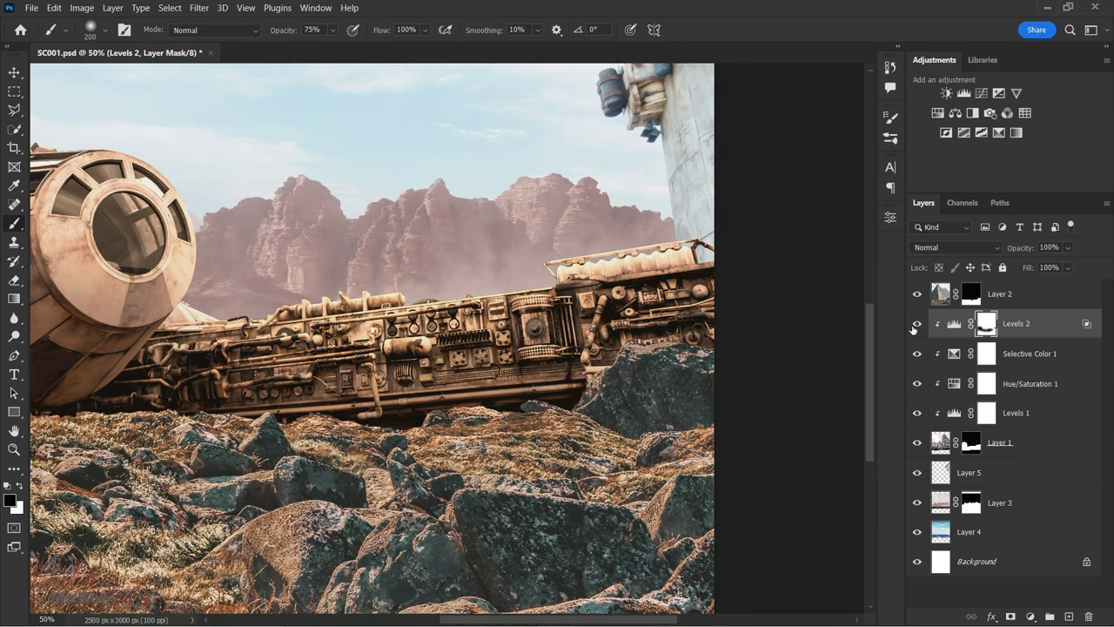
key("backslash")
key("backslash")
key("bracketleft")
key("bracketleft")
key("bracketleft")
key("0")
key("bracketright")
key("bracketright")
key("bracketright")
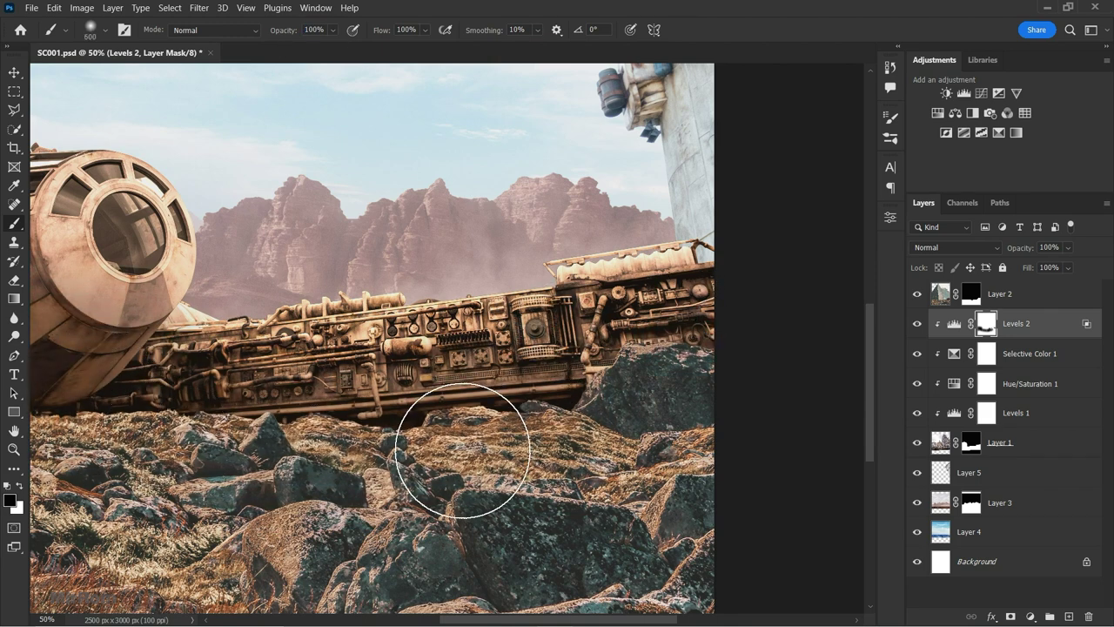
scroll(348, 452, "left", 5)
key("bracketright")
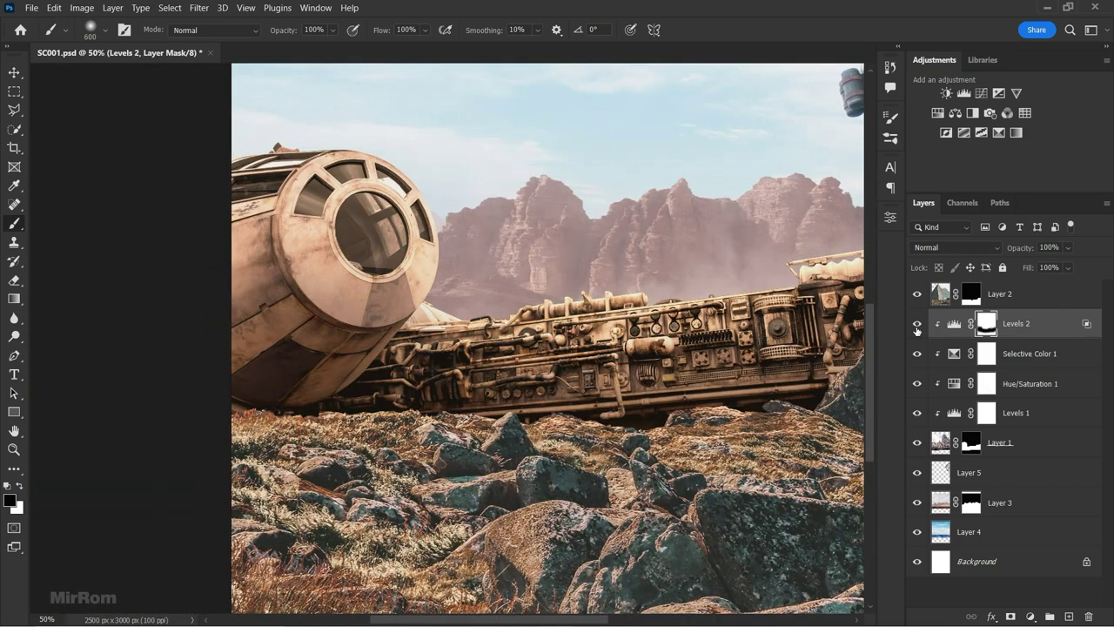
key("ctrl+minus")
key("ctrl+minus")
- Add a clipped Exposure layer at +2.72 exposure, offset +0.1667, gamma 1.72
key("v")
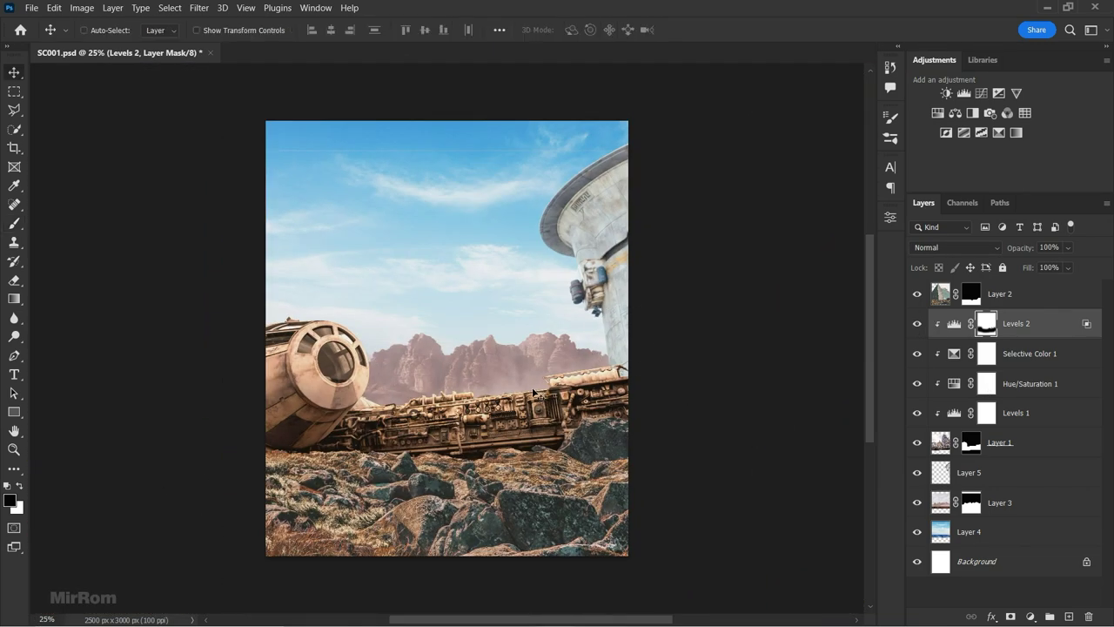
left_click(999, 93)
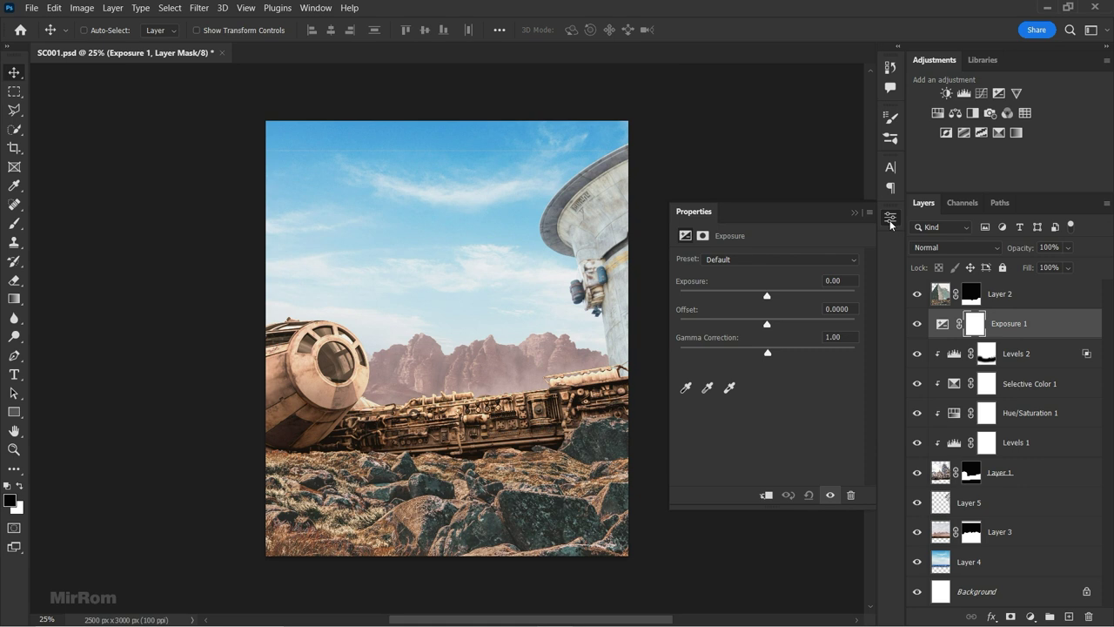
left_click(768, 493)
left_click_drag(766, 296, 803, 297)
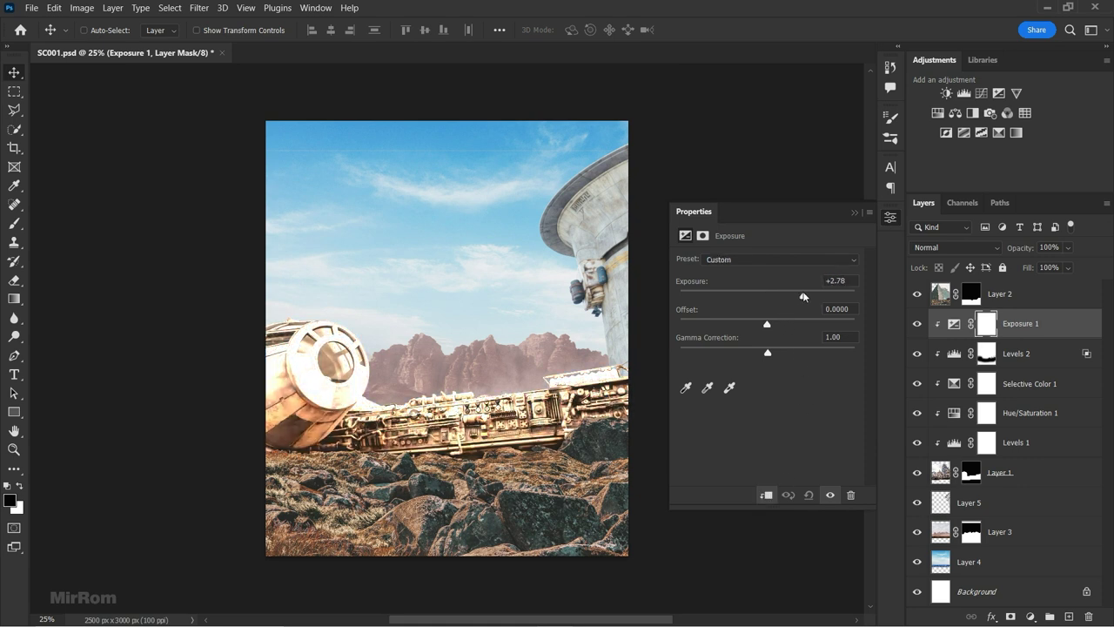
left_click_drag(760, 352, 731, 351)
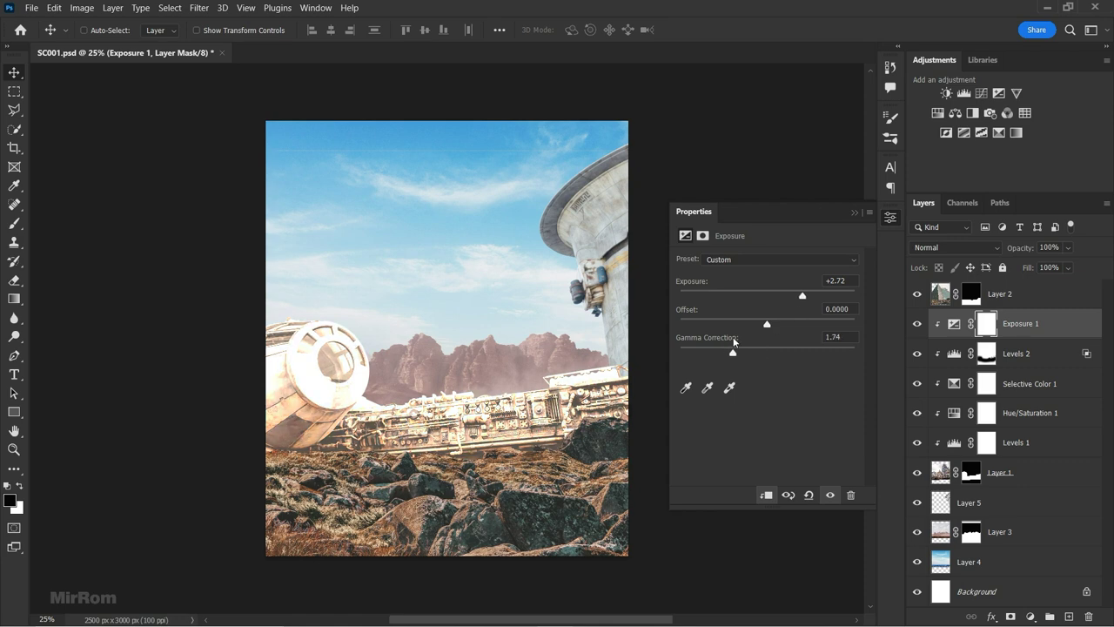
left_click_drag(767, 324, 795, 326)
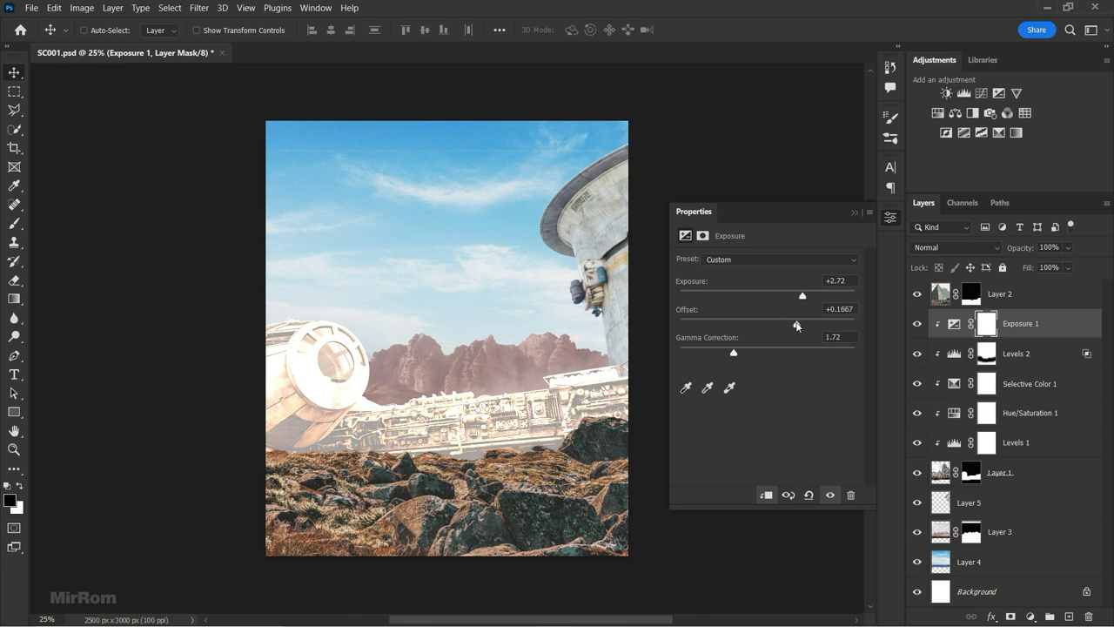
left_click(855, 212)
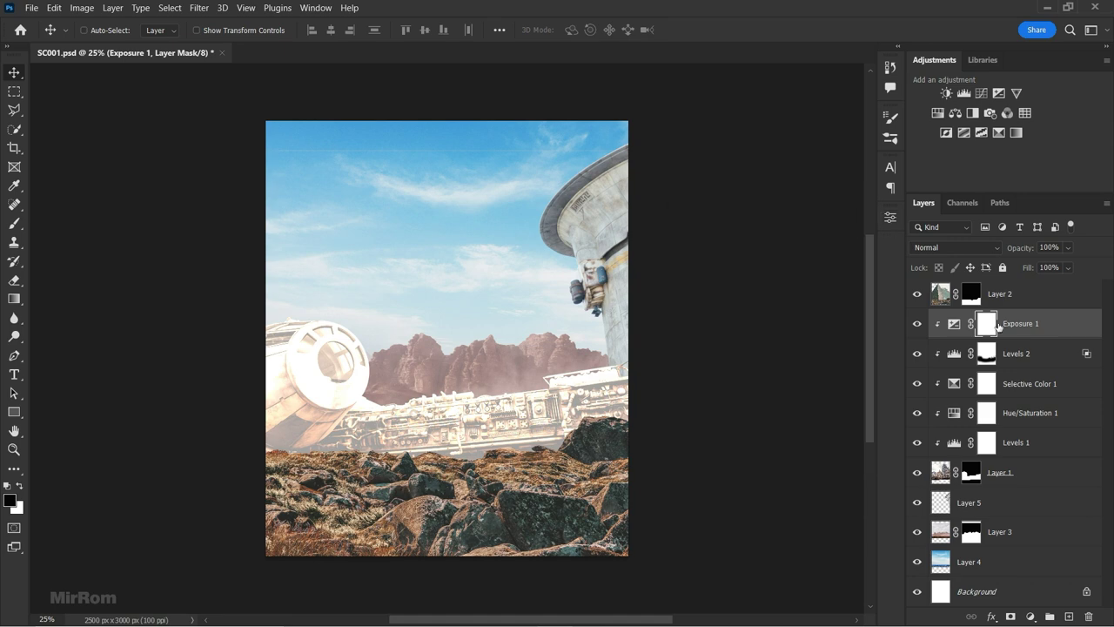
- Invert the Exposure mask and set up a white brush at 64% opacity, size 250
key("ctrl+i")
scroll(261, 299, "up", 2)
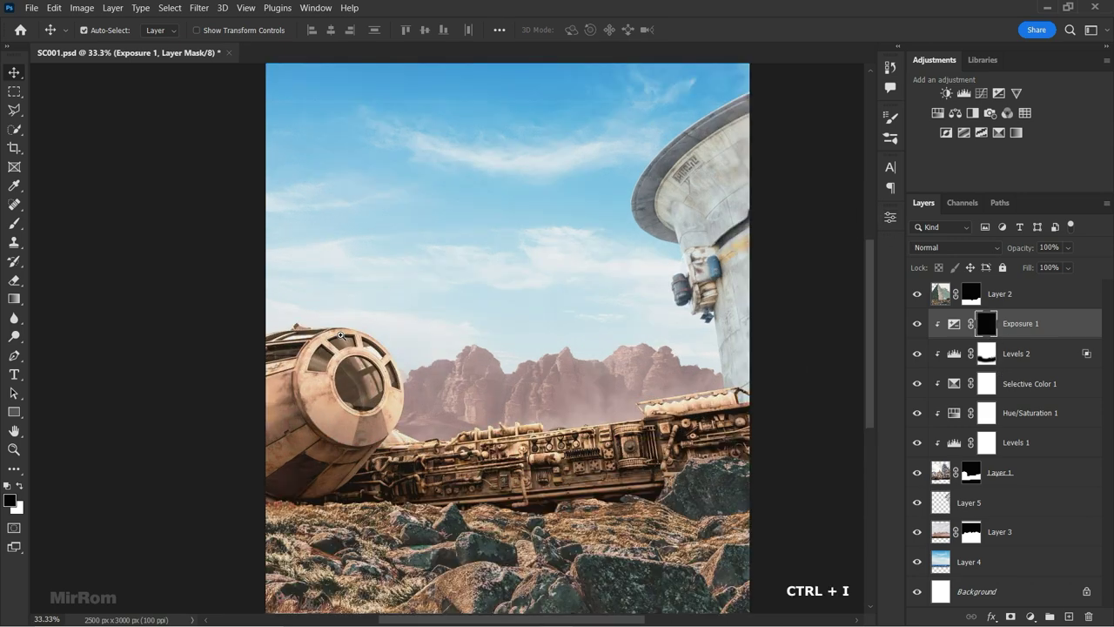
left_click(20, 487)
key("b")
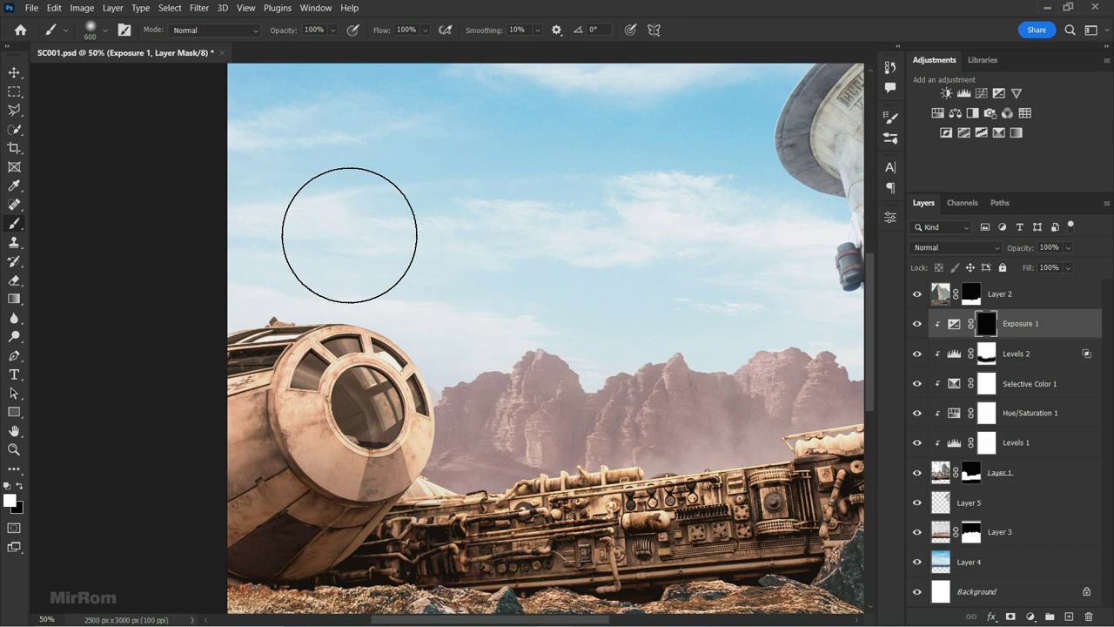
left_click(332, 29)
left_click_drag(332, 49, 324, 49)
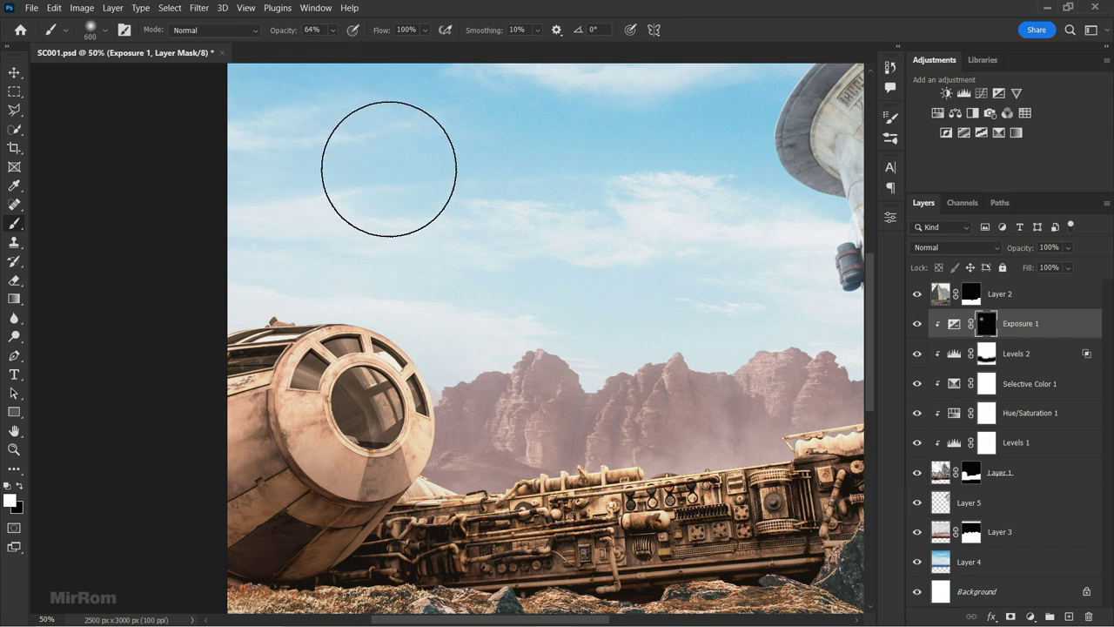
left_click(425, 29)
key("bracketleft")
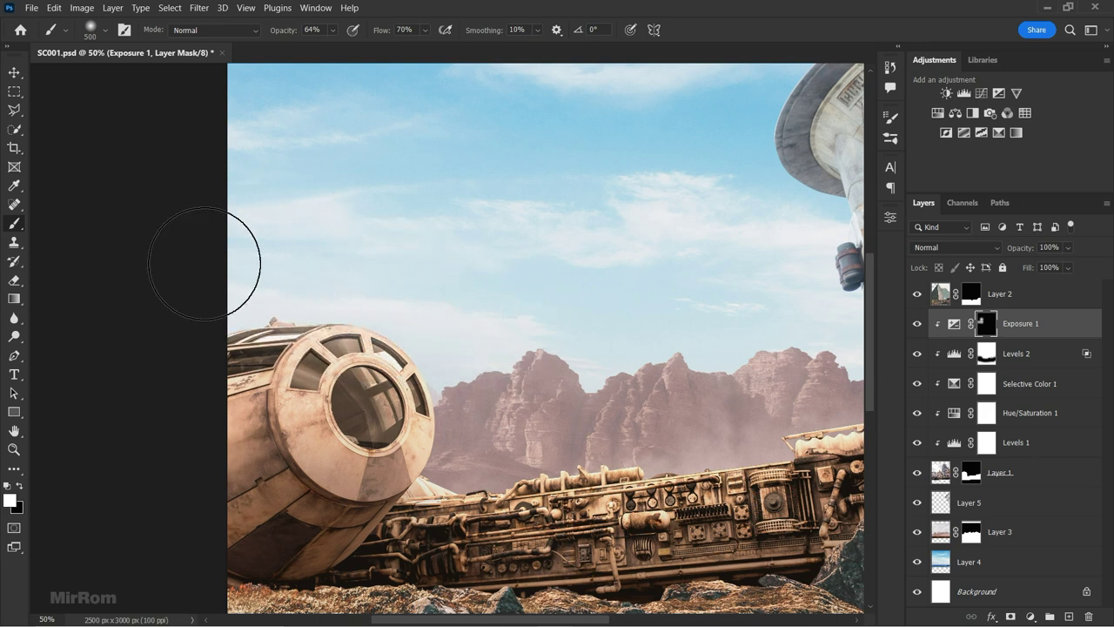
key("bracketleft")
key("bracketleft")
key("bracketleft")
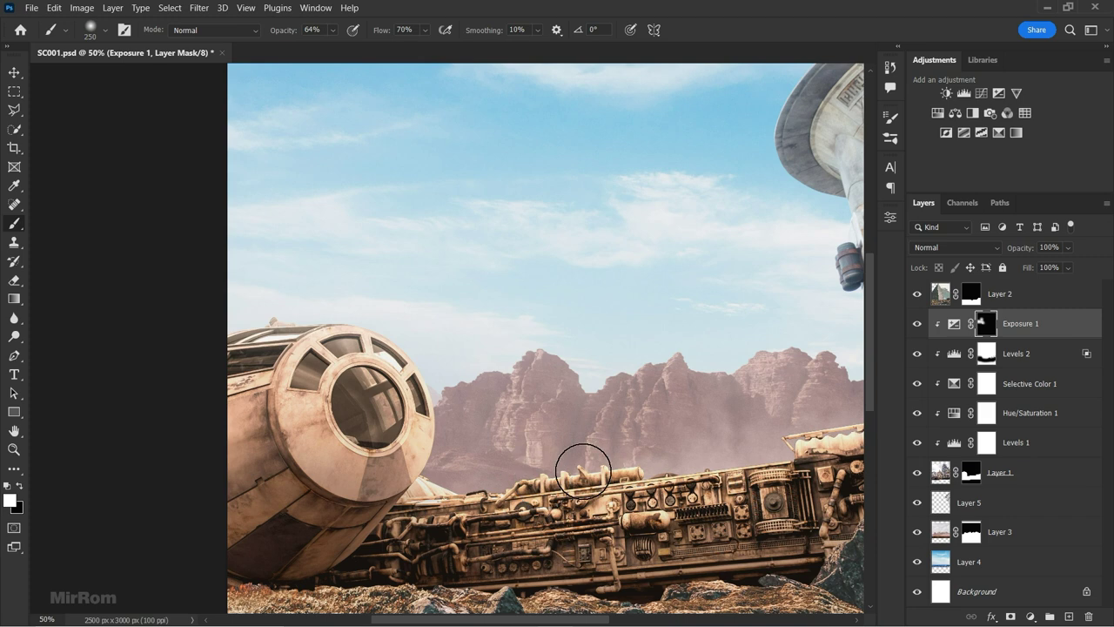
scroll(457, 471, "up", 1)
scroll(457, 471, "up", 1)
scroll(874, 366, "down", 3)
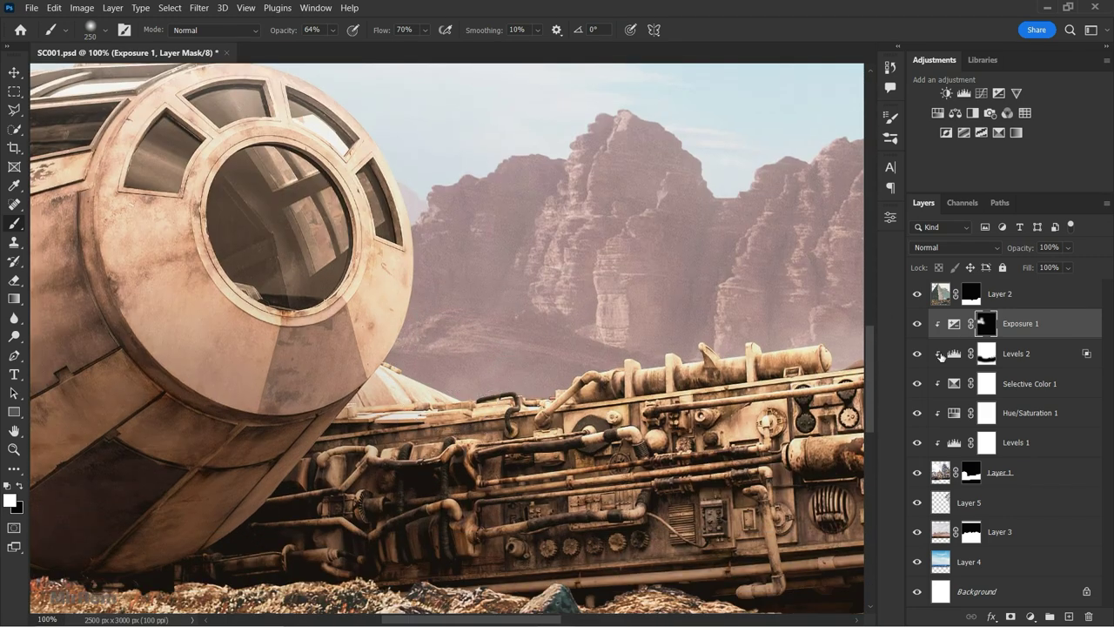
- Quick-select the cockpit's right rim and lower panel on Layer 1
left_click(174, 287, "ctrl")
left_click(17, 130)
left_click(89, 143)
mouse_move(348, 341)
left_mouse_down()
mouse_move(304, 376)
mouse_move(402, 420)
mouse_move(383, 439)
left_mouse_up()
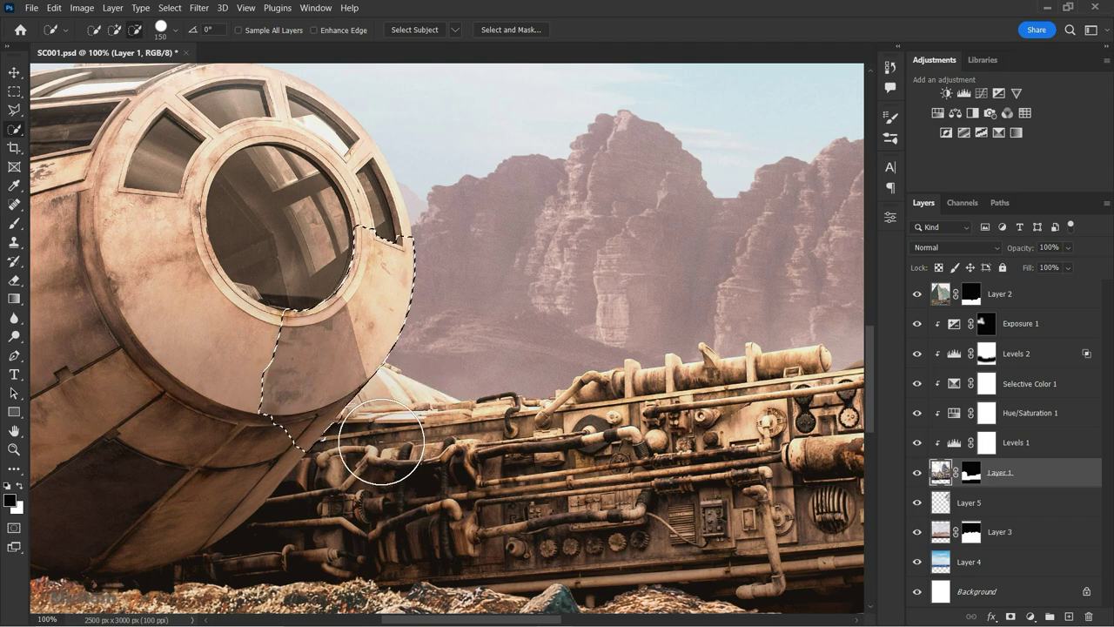
- Invert the selection to protect the cockpit panel, then target the Exposure 1 mask with white
scroll(481, 375, "down", 2)
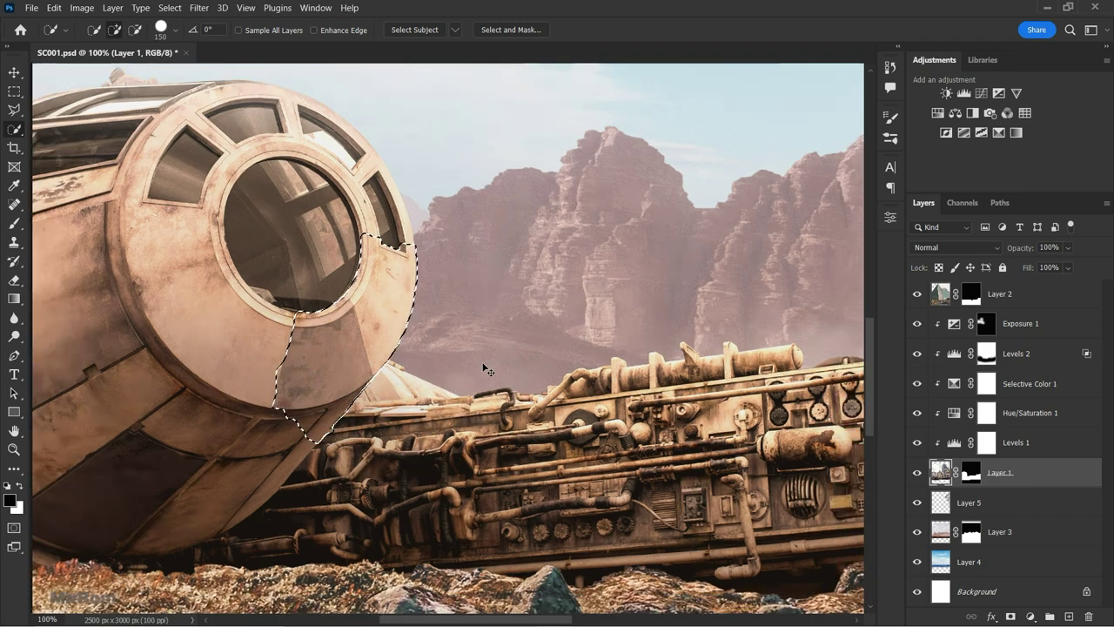
key("ctrl+shift+i")
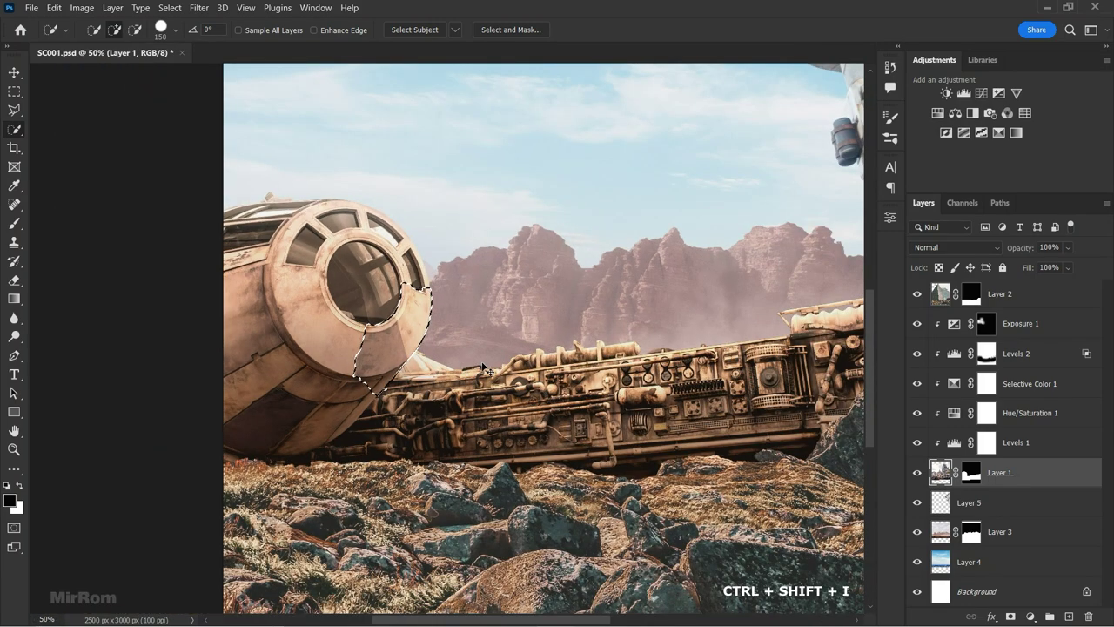
scroll(470, 357, "down", 1)
scroll(455, 336, "up", 1)
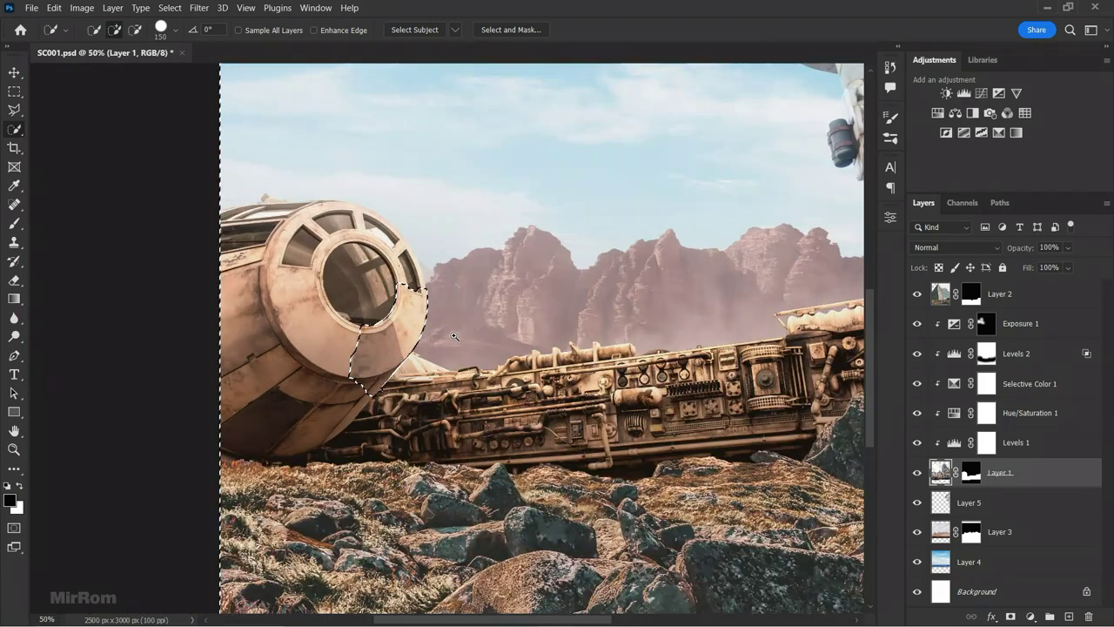
key("b")
scroll(410, 359, "up", 2)
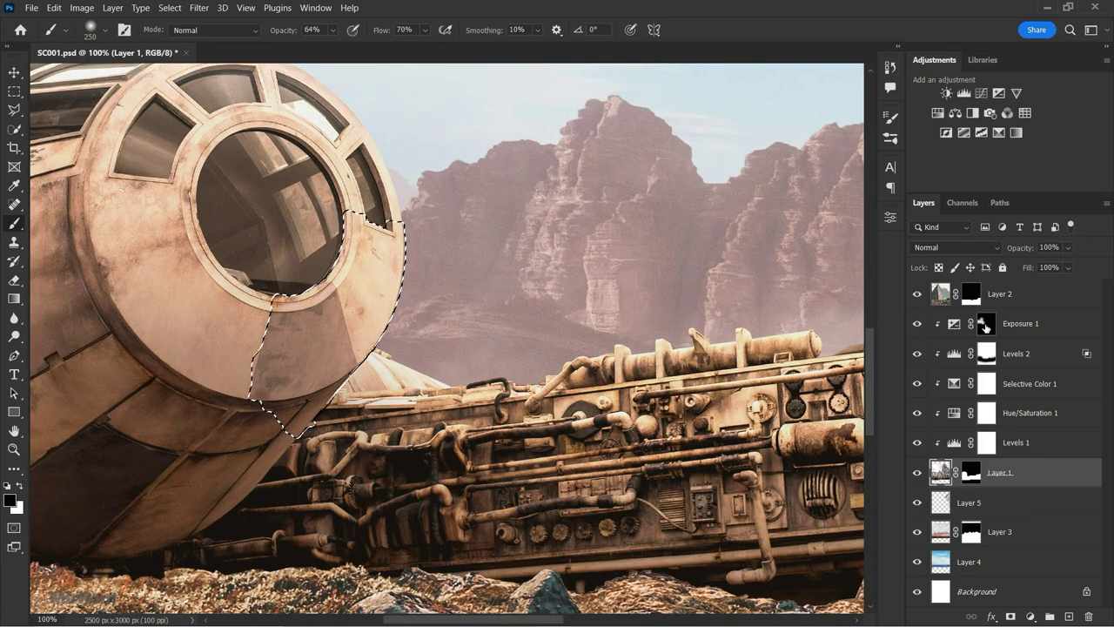
left_click(984, 325)
key("x")
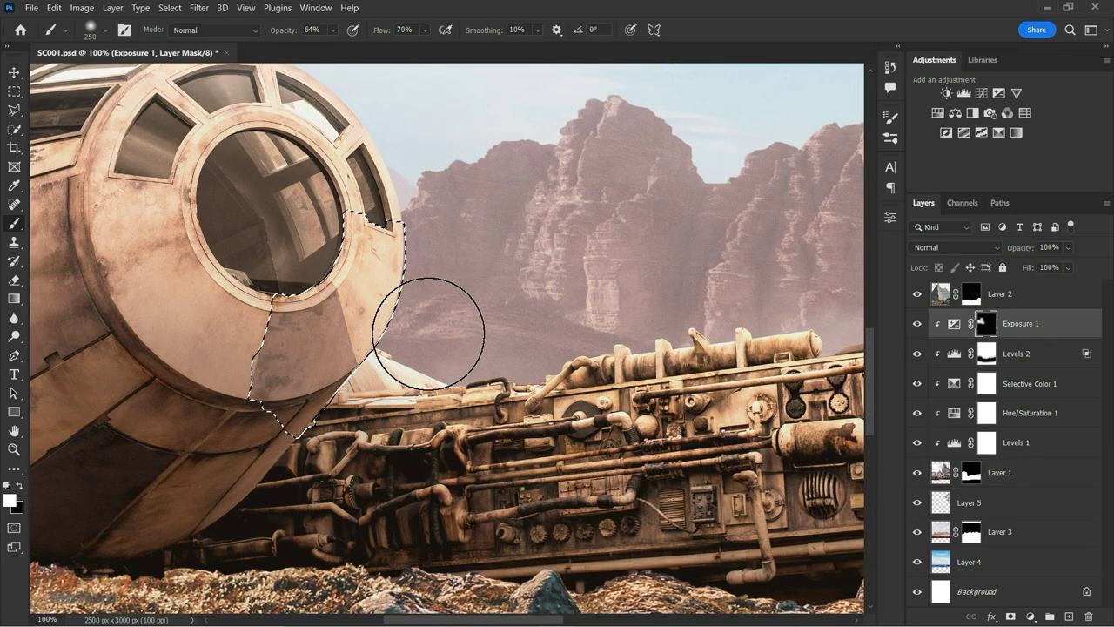
- Size the brush down from 100 to about 15–25 pixels for edge detail
key("bracketleft")
key("bracketleft")
key("bracketleft")
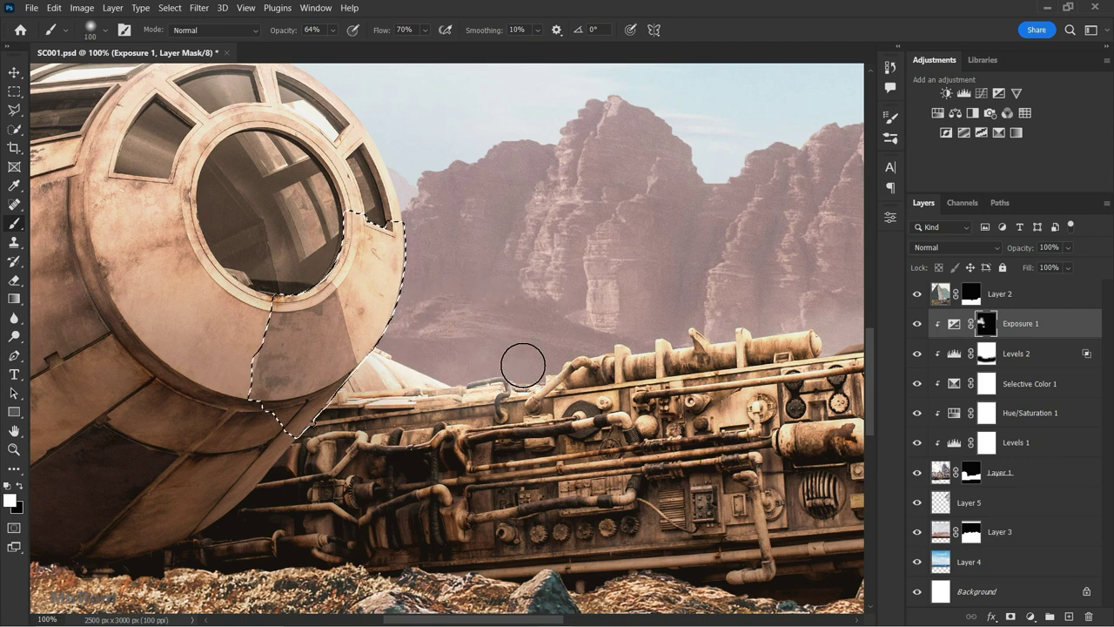
scroll(523, 357, "down", 1)
scroll(512, 349, "up", 2)
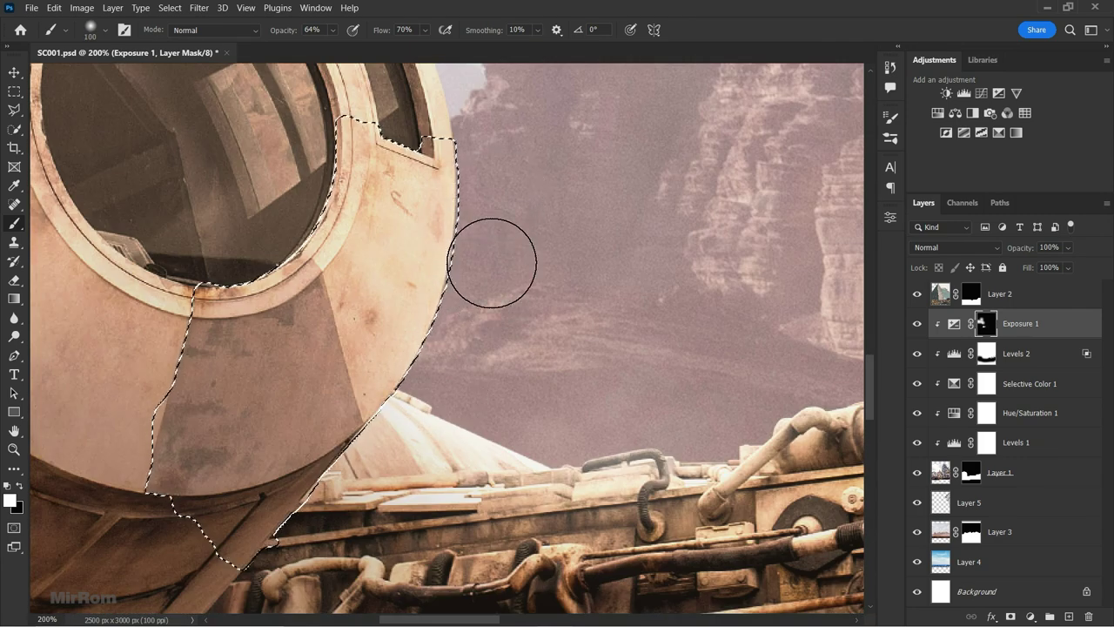
scroll(492, 262, "down", 1)
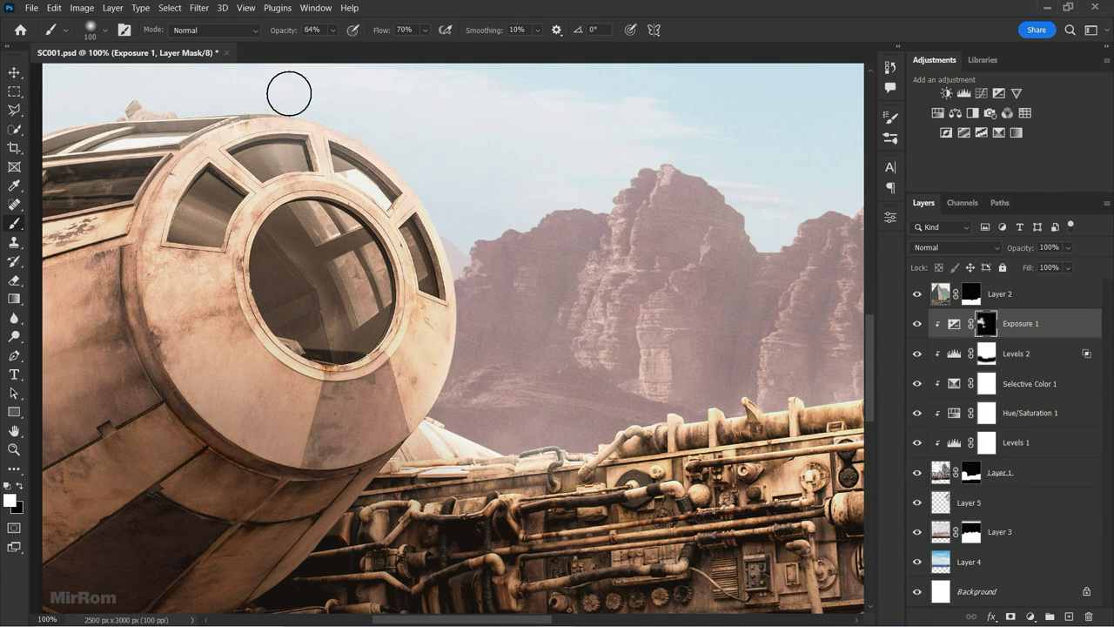
scroll(580, 385, "down", 1)
scroll(412, 361, "up", 2)
scroll(439, 378, "up", 1)
key("bracketleft")
key("bracketleft")
key("bracketleft")
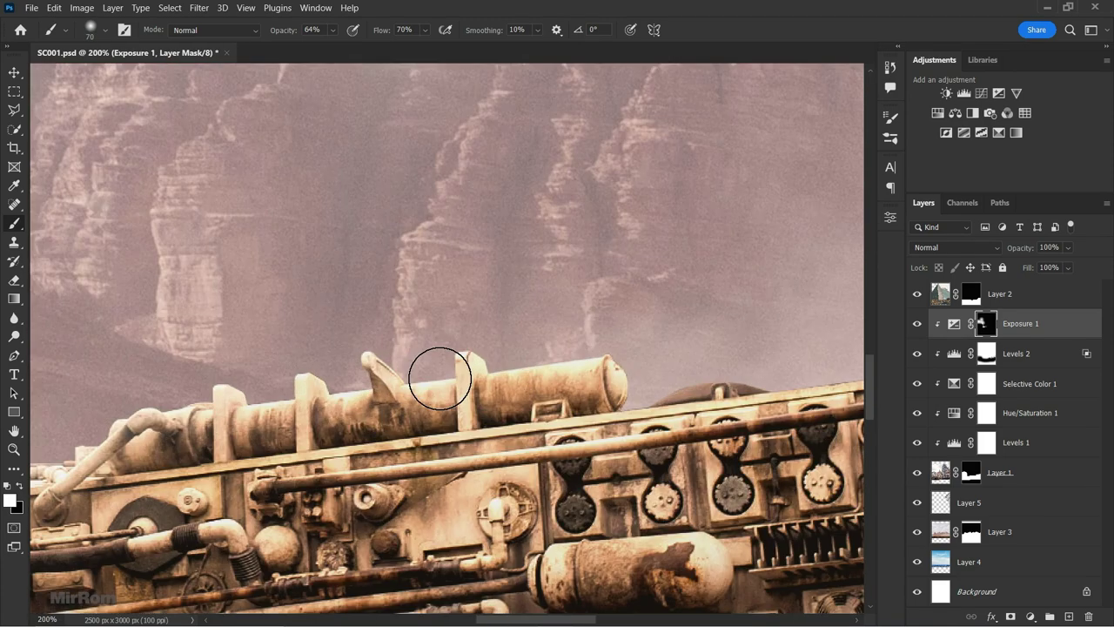
key("bracketleft")
key("bracketleft")
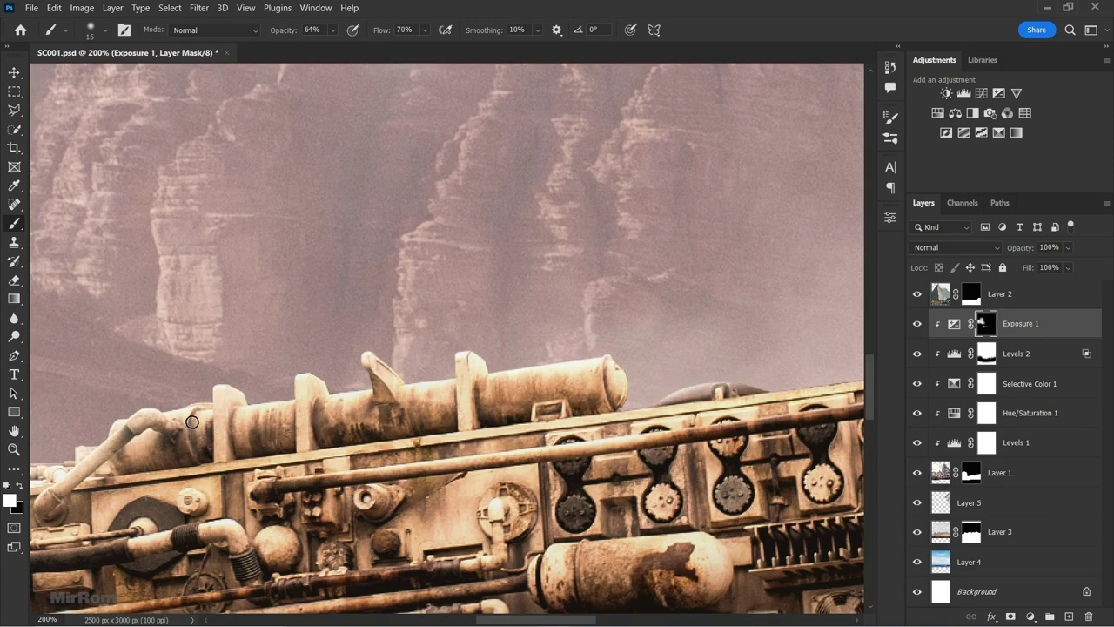
scroll(651, 431, "right", 5)
key("bracketright")
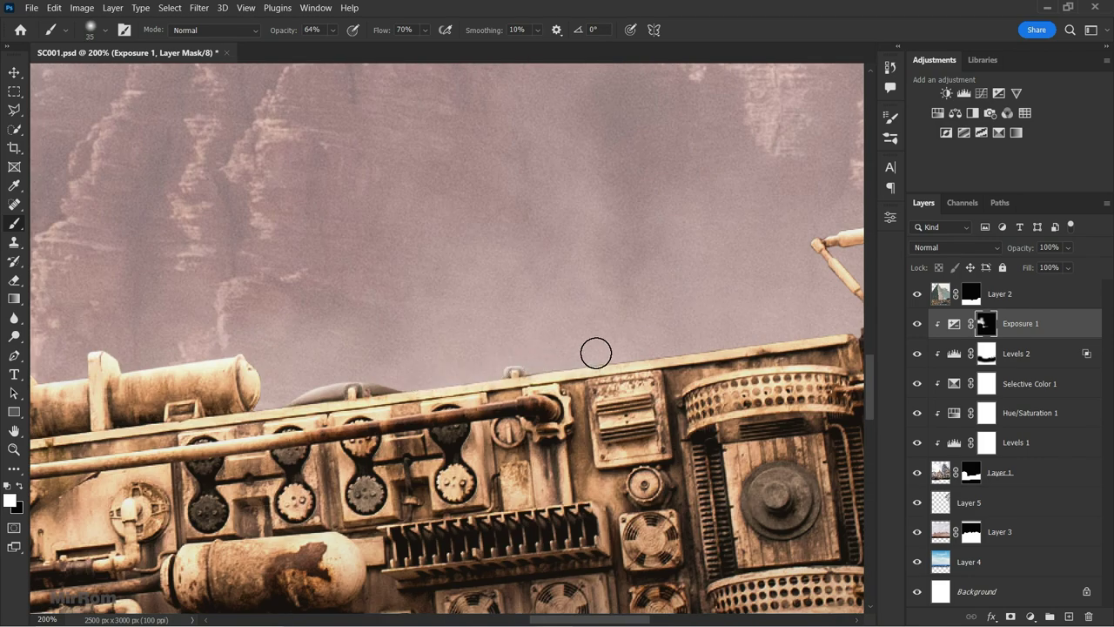
key("bracketleft")
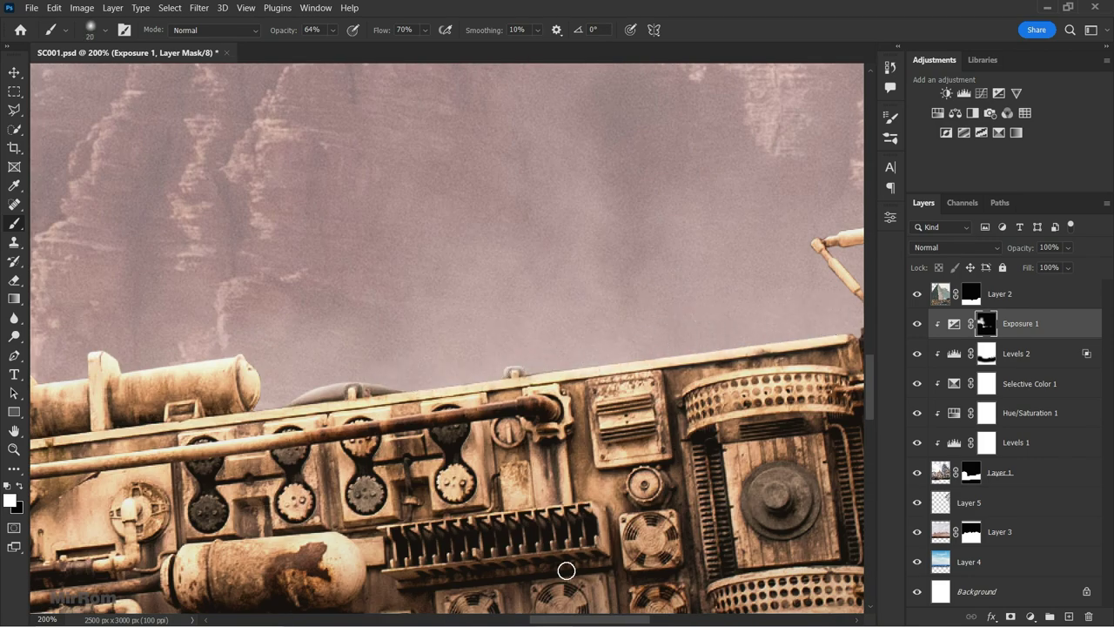
- Lower brush opacity and paint white along the ship's outer edge, then fit the poster in view
scroll(566, 570, "right", 4)
key("bracketright")
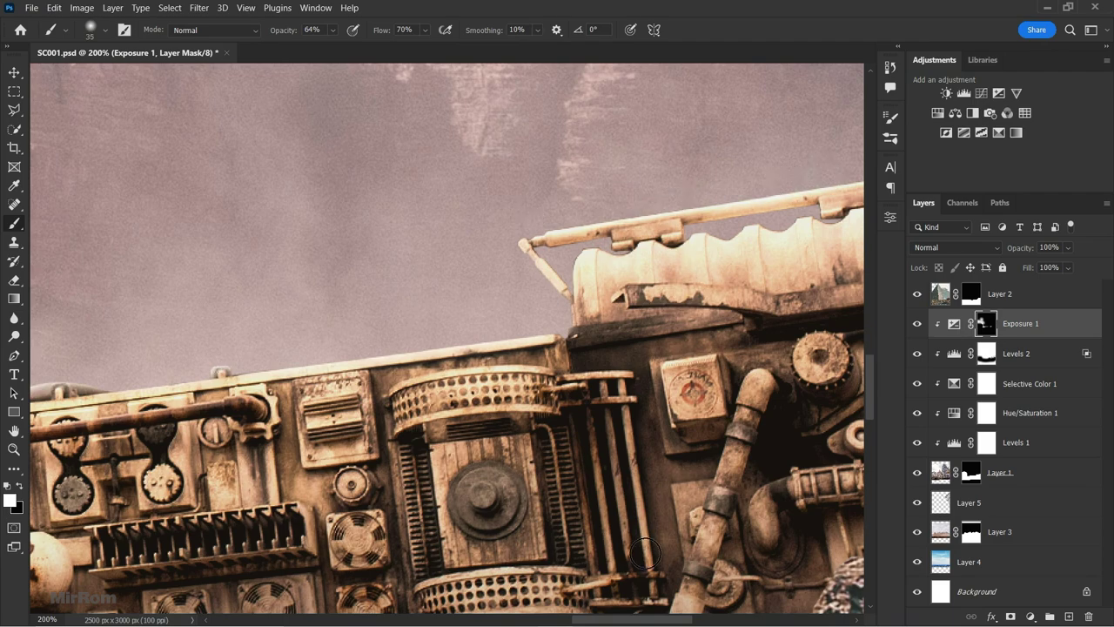
scroll(644, 553, "right", 4)
key("bracketright")
key("ctrl+minus")
key("ctrl+minus")
key("ctrl+minus")
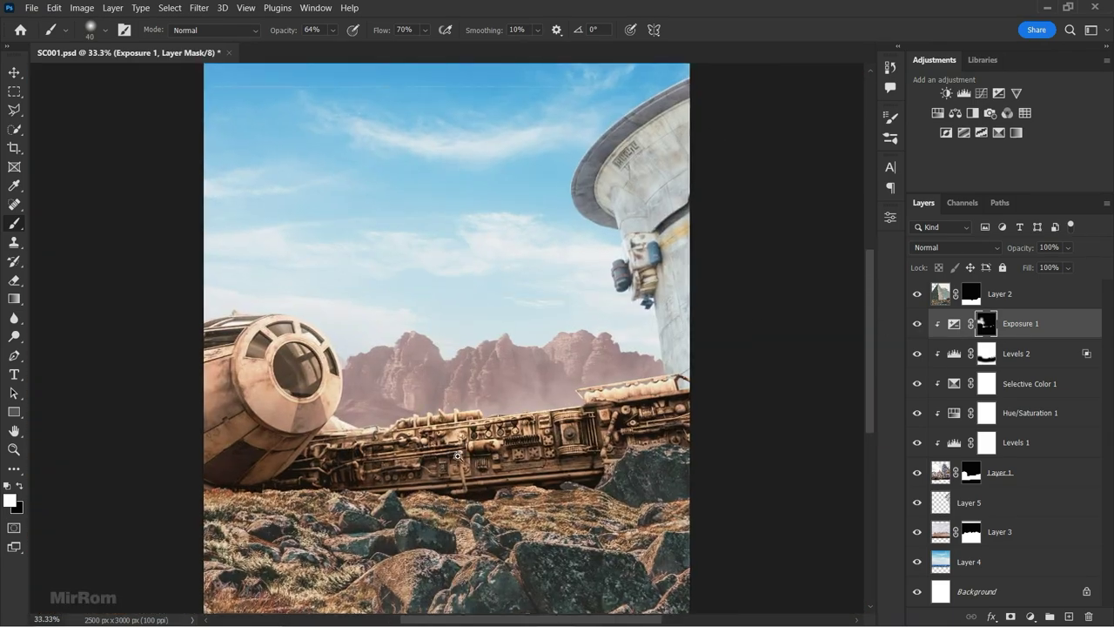
scroll(457, 456, "up", 4)
key("3")
key("1")
key("bracketright")
key("bracketright")
key("bracketright")
key("ctrl+minus")
key("ctrl+minus")
key("ctrl+minus")
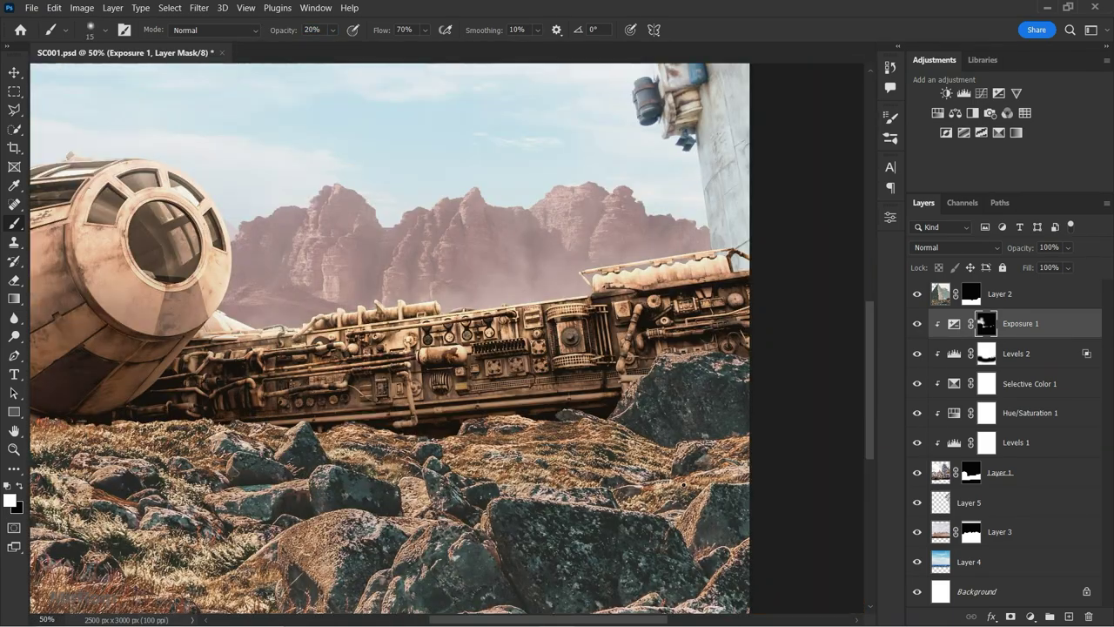
left_click_drag(609, 623, 588, 624)
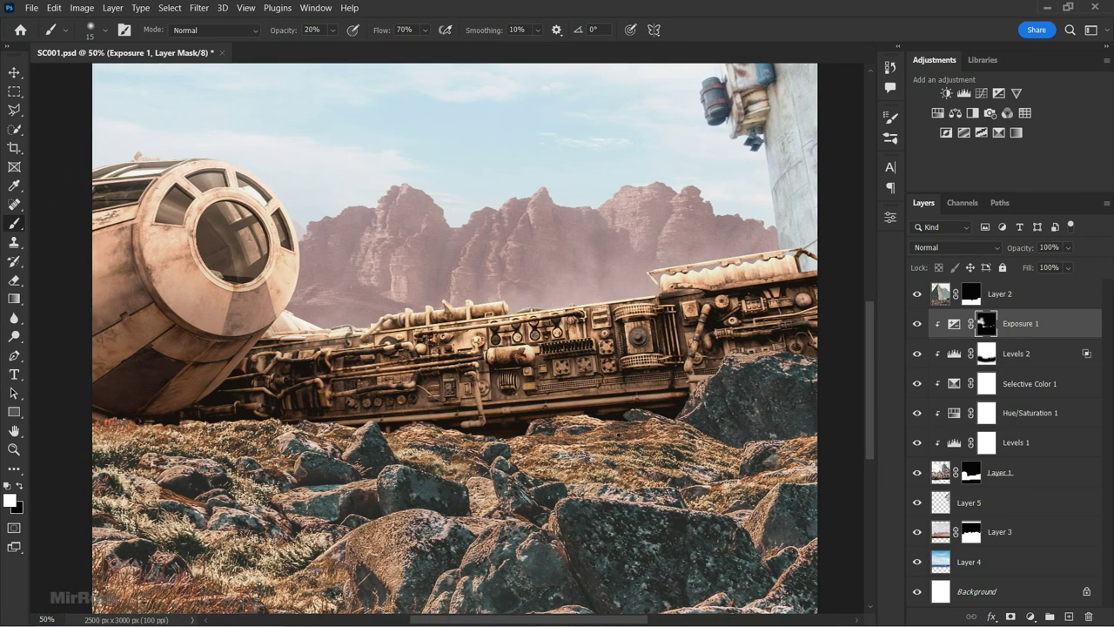
key("v")
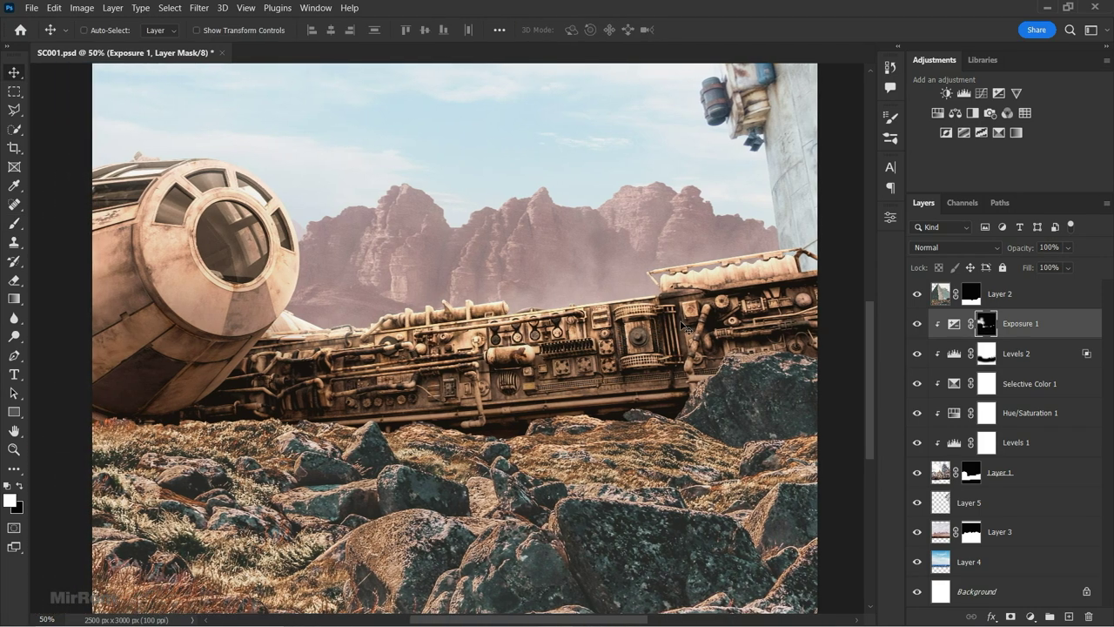
key("ctrl+0")
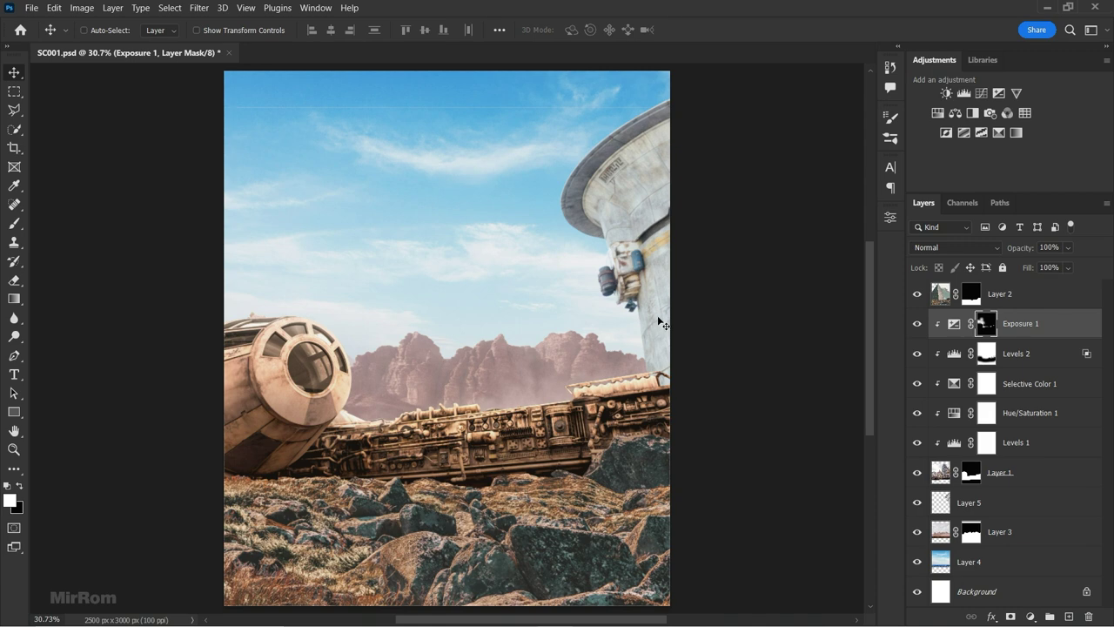
- Add a Curves 1 adjustment darkening highlights to 207 and the midtones, then invert its mask
left_click(981, 93)
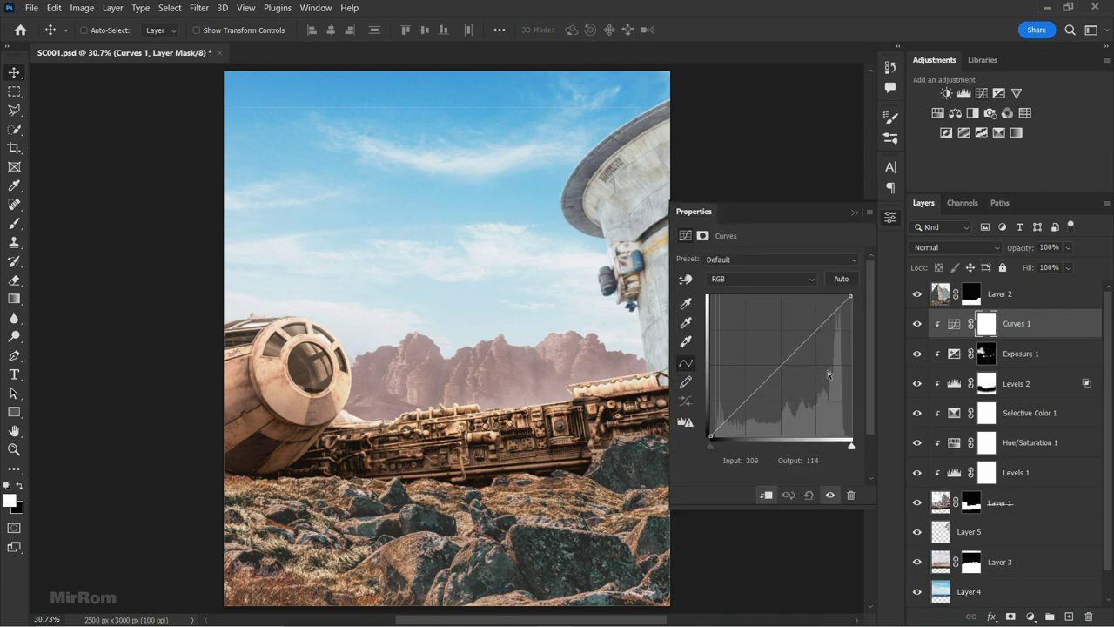
left_click_drag(851, 300, 850, 323)
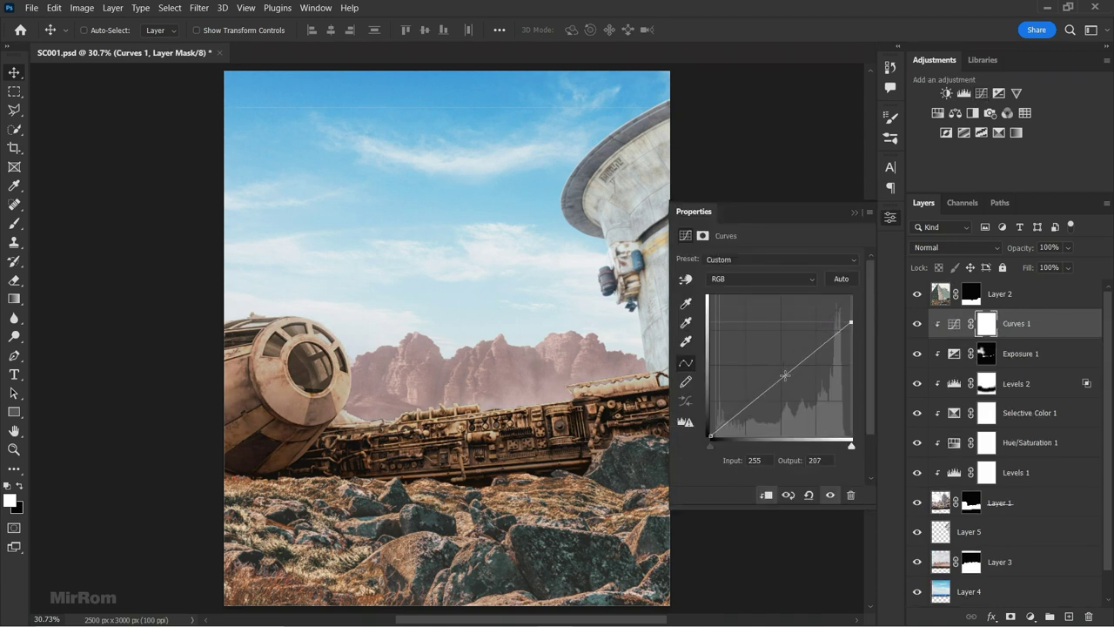
left_click_drag(786, 375, 777, 390)
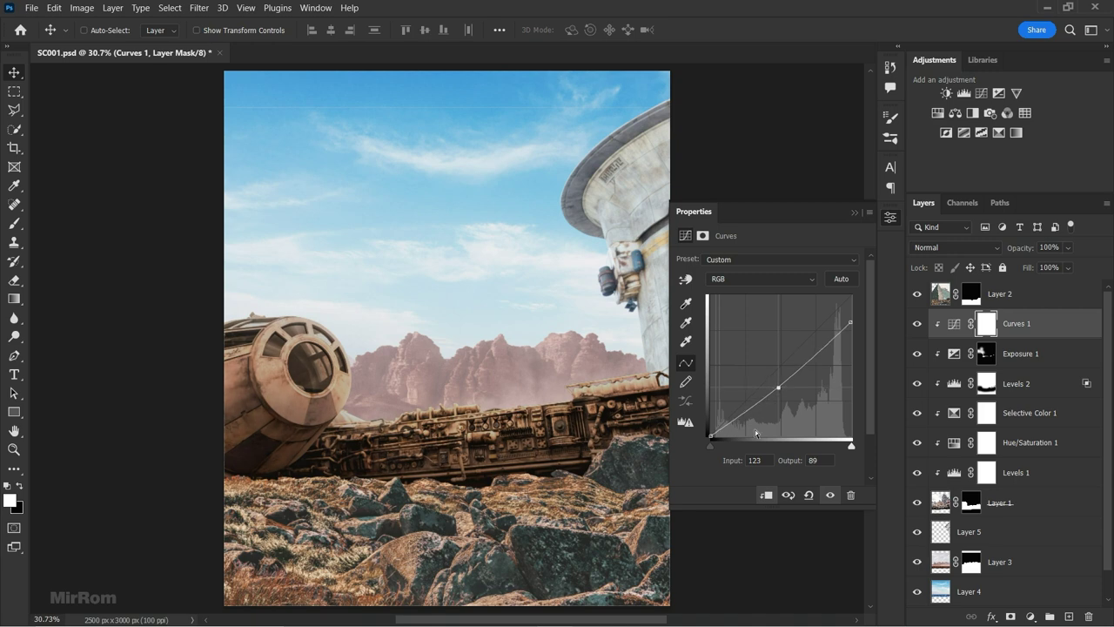
left_click(855, 212)
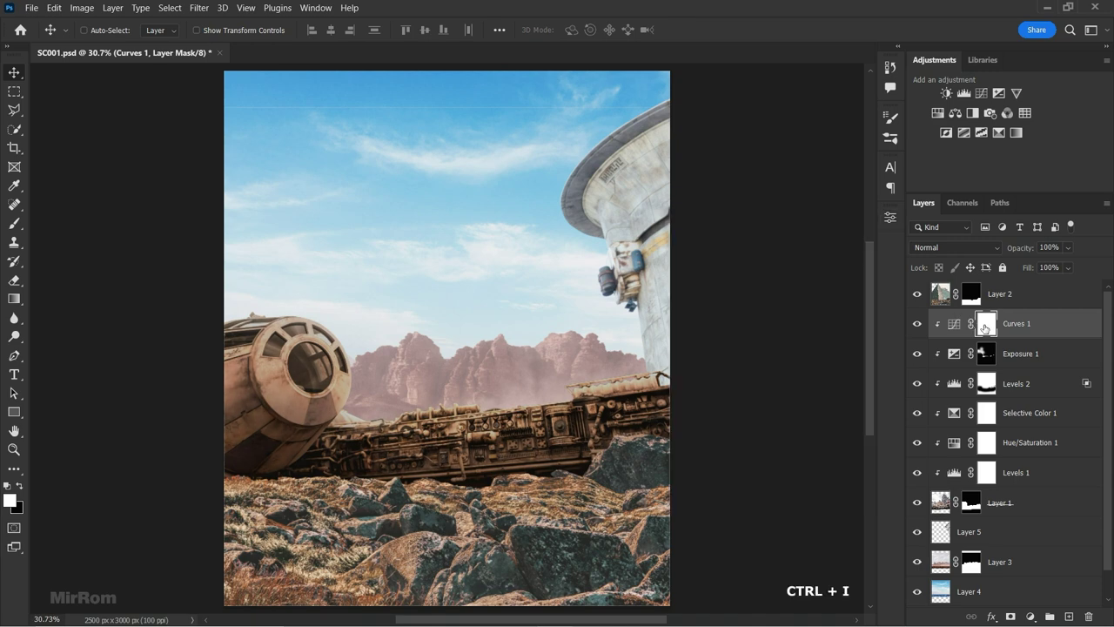
key("ctrl+i")
- Paint the Curves 1 mask with brush sizes from 600 down to 50–70, then zoom out
key("b")
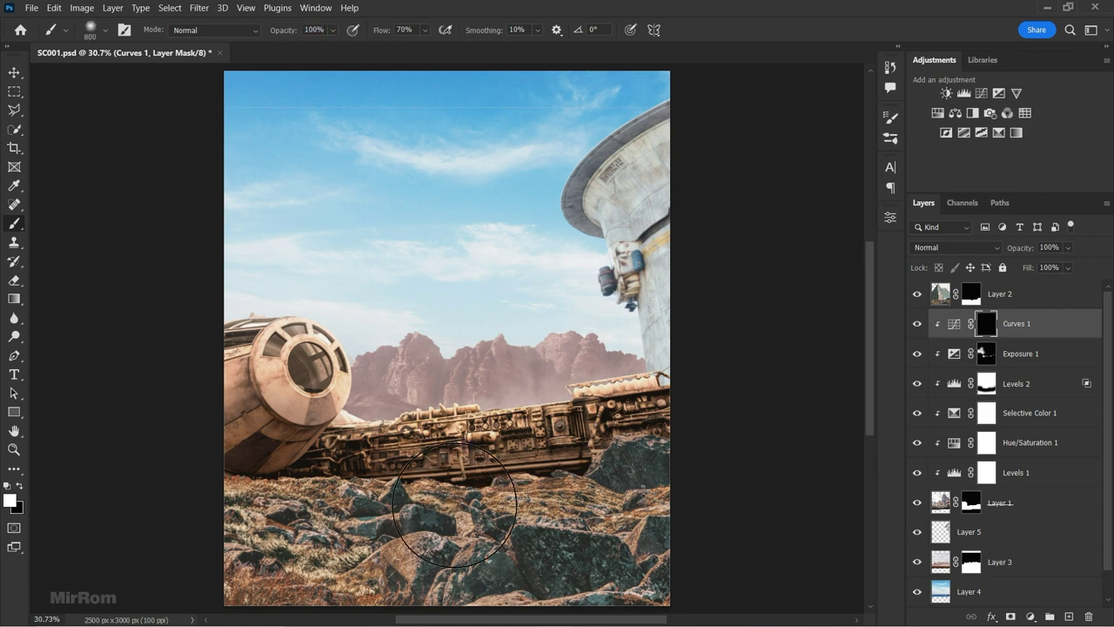
key("bracketright")
key("bracketright")
key("bracketright")
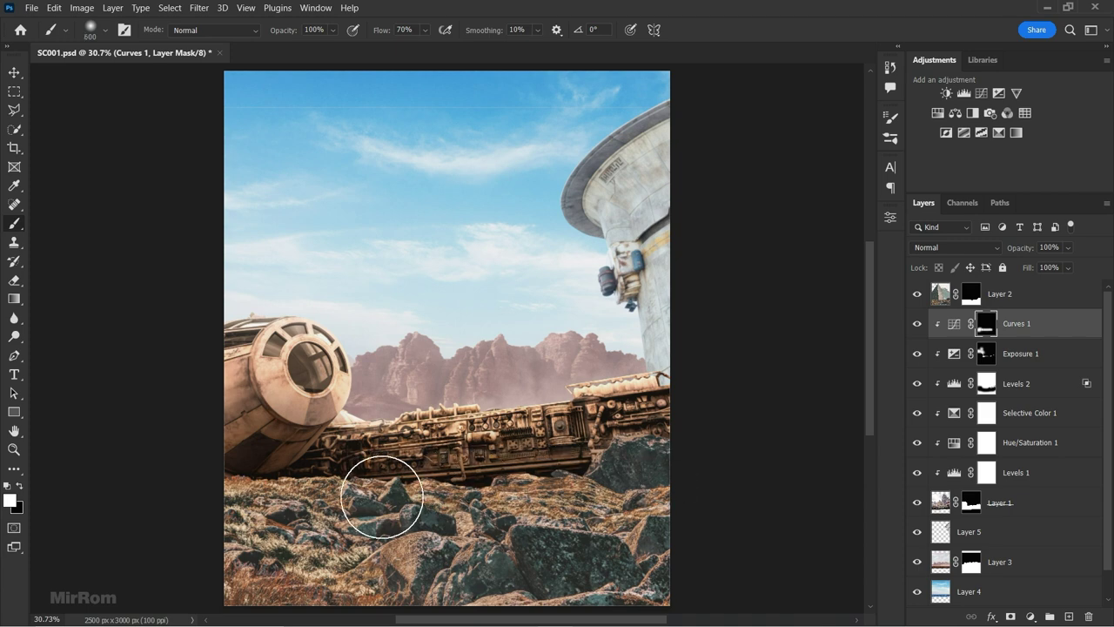
key("bracketright")
key("bracketleft")
key("bracketleft")
key("bracketleft")
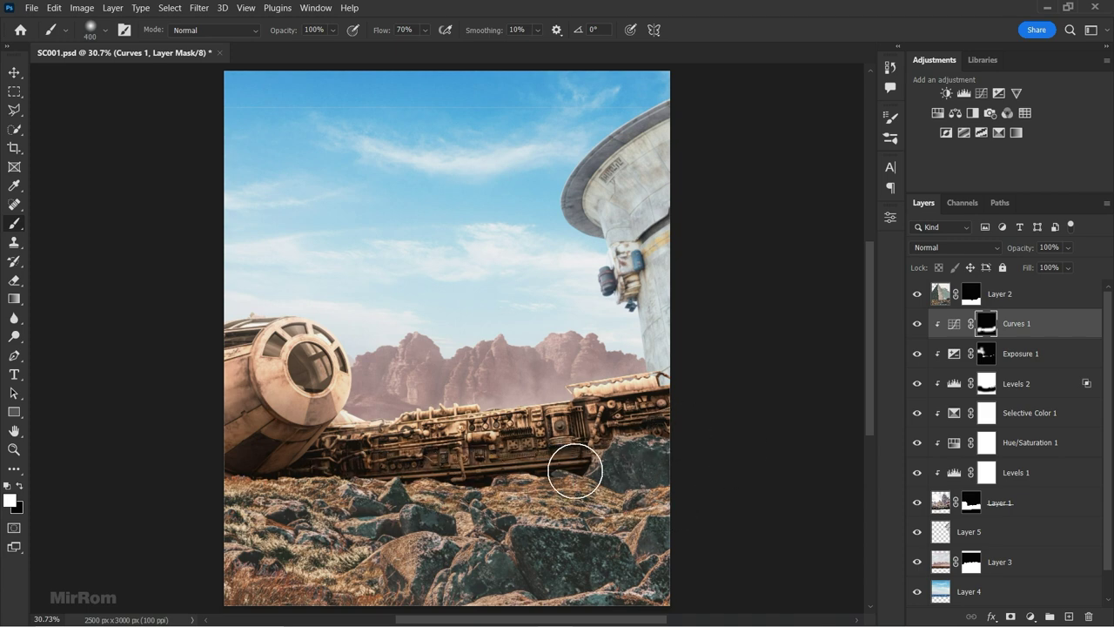
scroll(637, 439, "up", 3)
key("bracketleft")
key("bracketleft")
key("bracketleft")
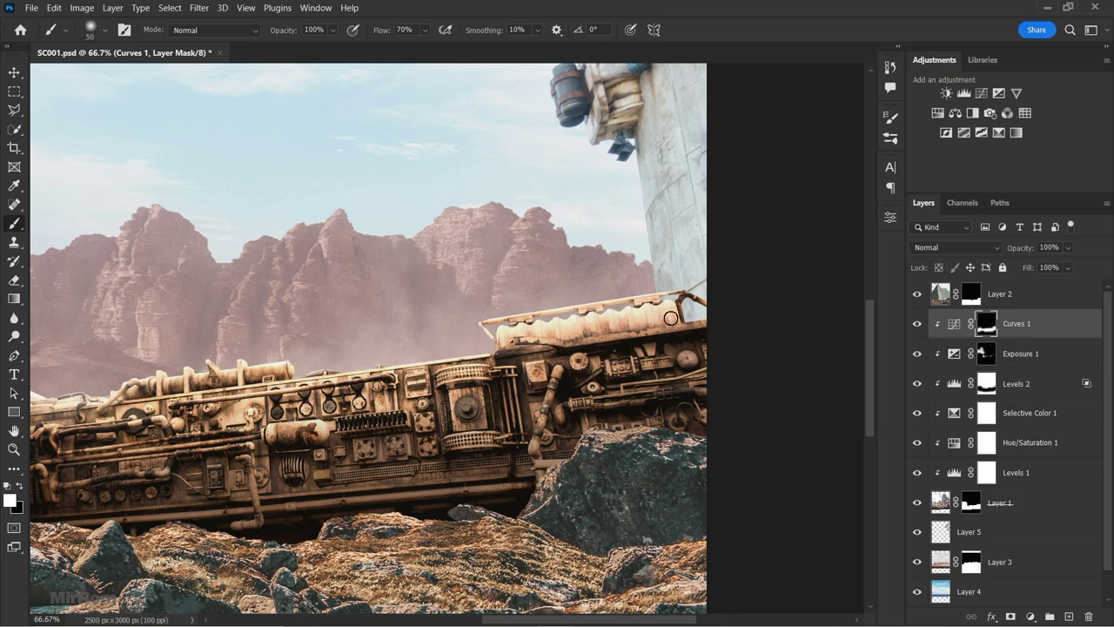
scroll(437, 422, "left", 3)
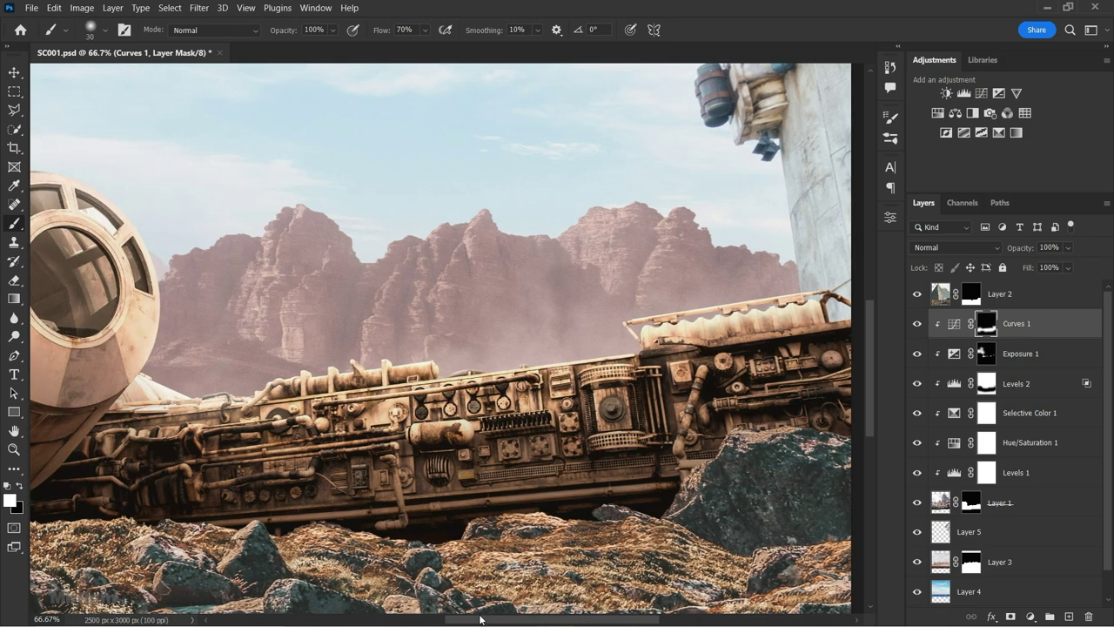
scroll(378, 255, "left", 3)
key("bracketright")
key("bracketright")
key("bracketright")
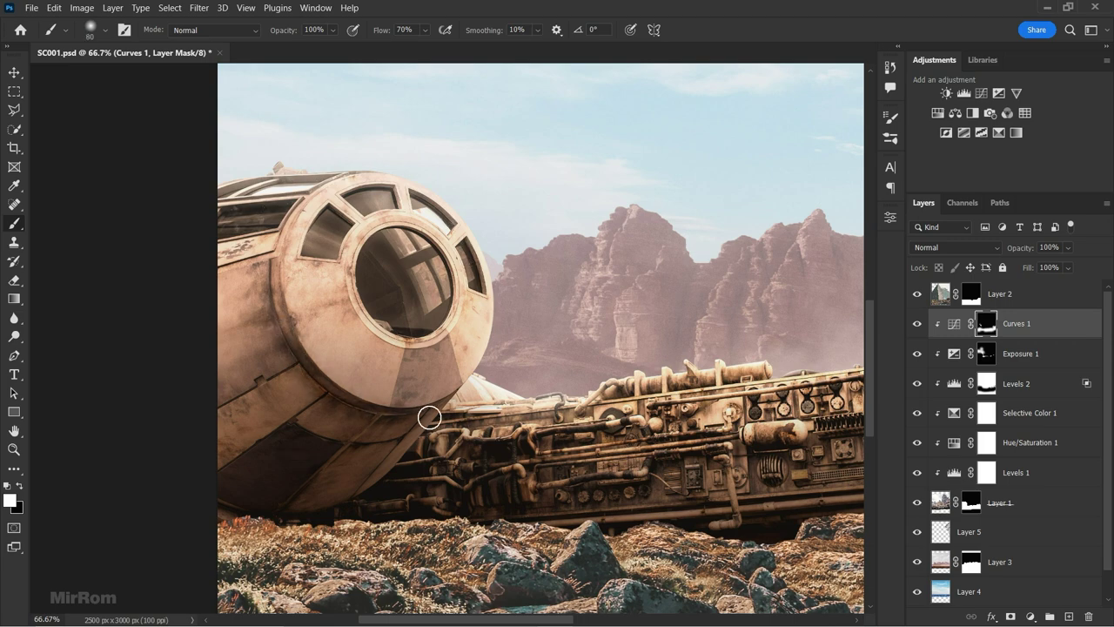
key("bracketright")
key("bracketright")
key("bracketright")
key("bracketright")
key("bracketright")
key("bracketright")
key("bracketright")
key("bracketright")
key("bracketright")
key("ctrl+minus")
key("ctrl+minus")
key("ctrl+minus")
key("v")
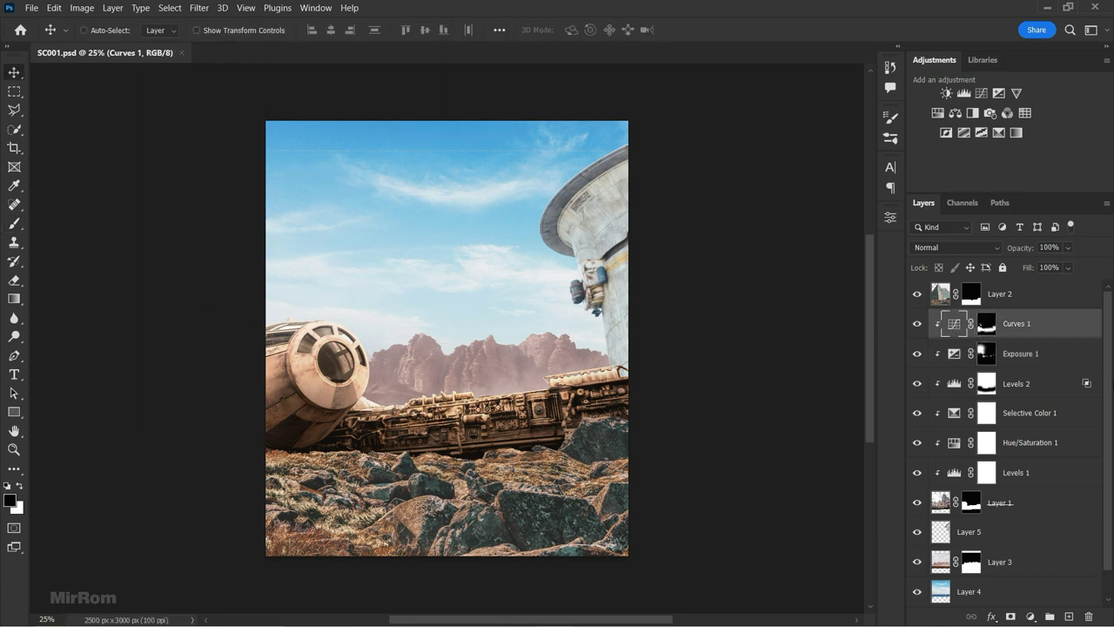
scroll(1001, 418, "down", 1)
- Add a Levels adjustment clipped to Layer 5, lowering midtones and output white to darken the tower
scroll(1001, 453, "down", 1)
left_click(1032, 509)
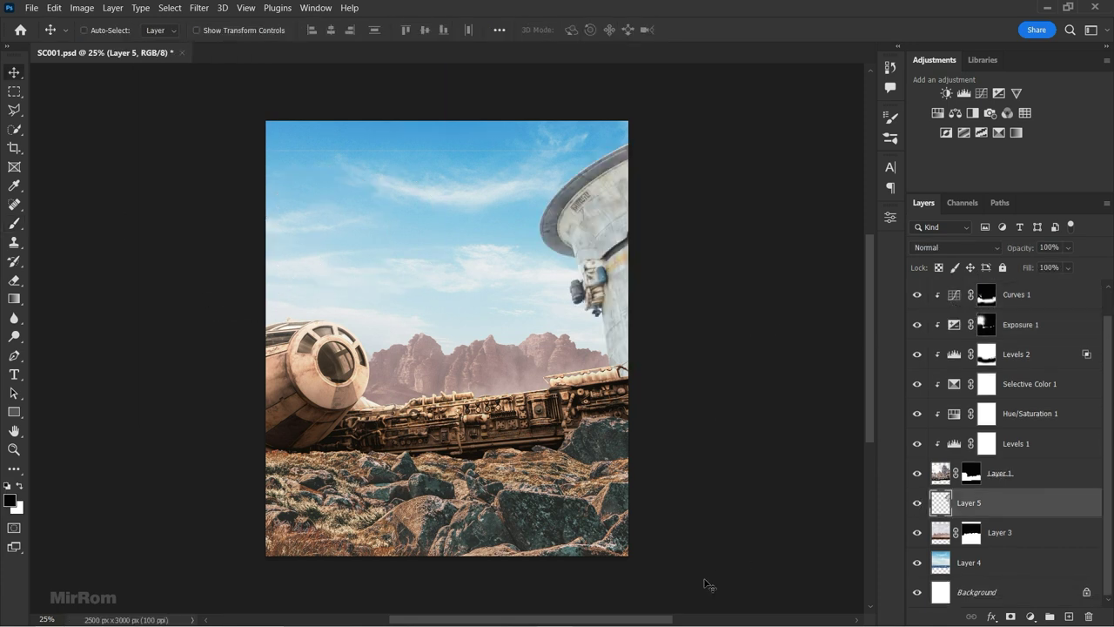
mouse_move(666, 619)
left_mouse_down()
mouse_move(696, 619)
mouse_move(651, 618)
left_mouse_up()
key("ctrl+plus")
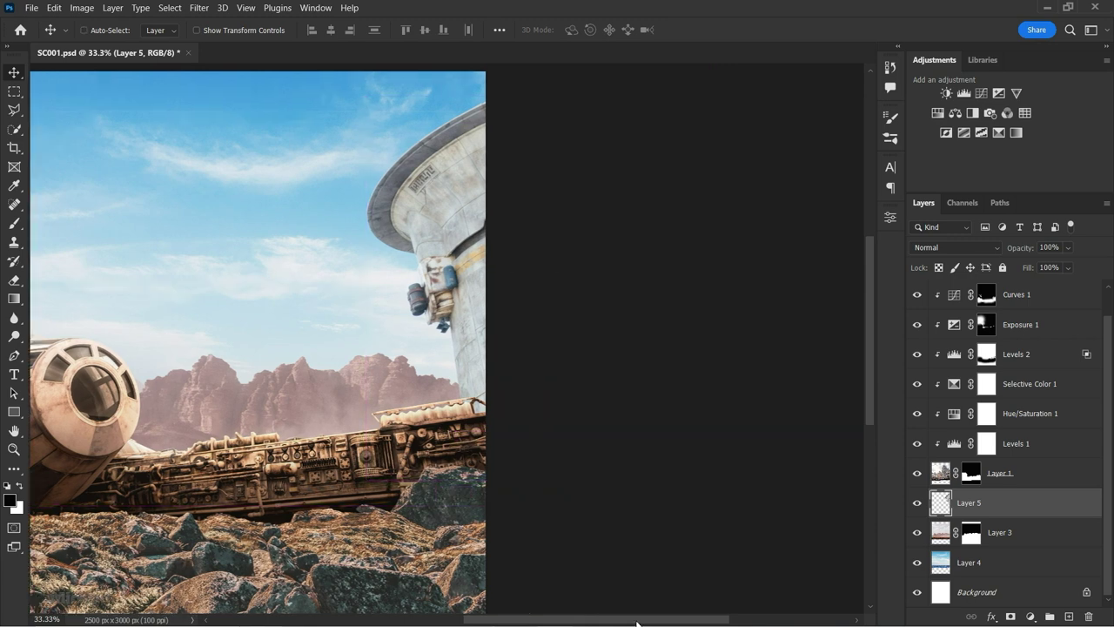
left_click(964, 93)
left_click(766, 494)
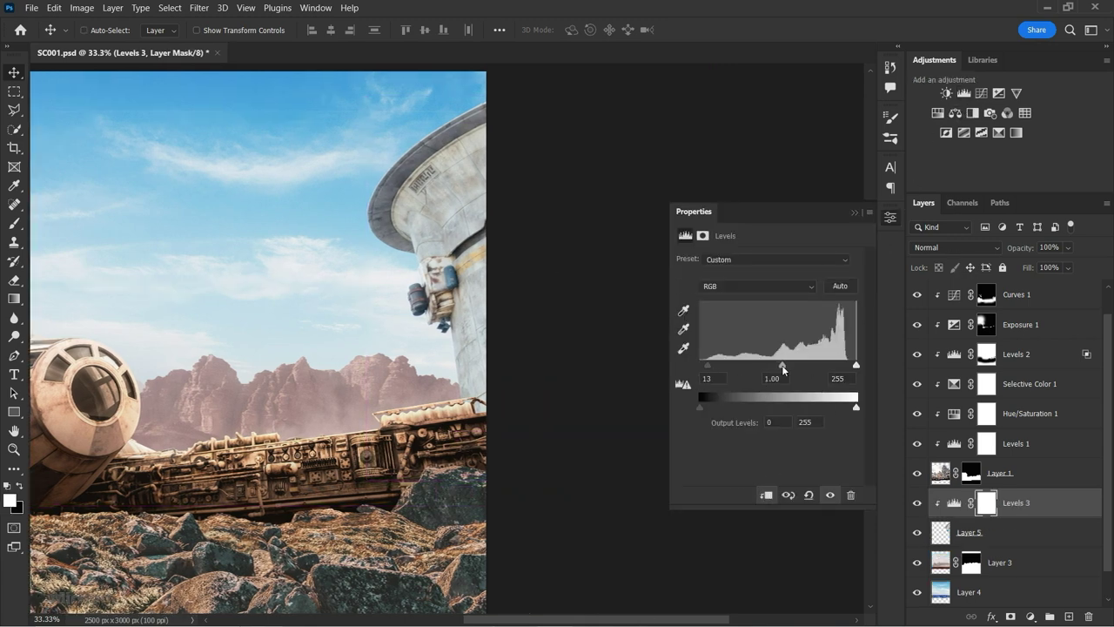
left_click_drag(782, 364, 802, 363)
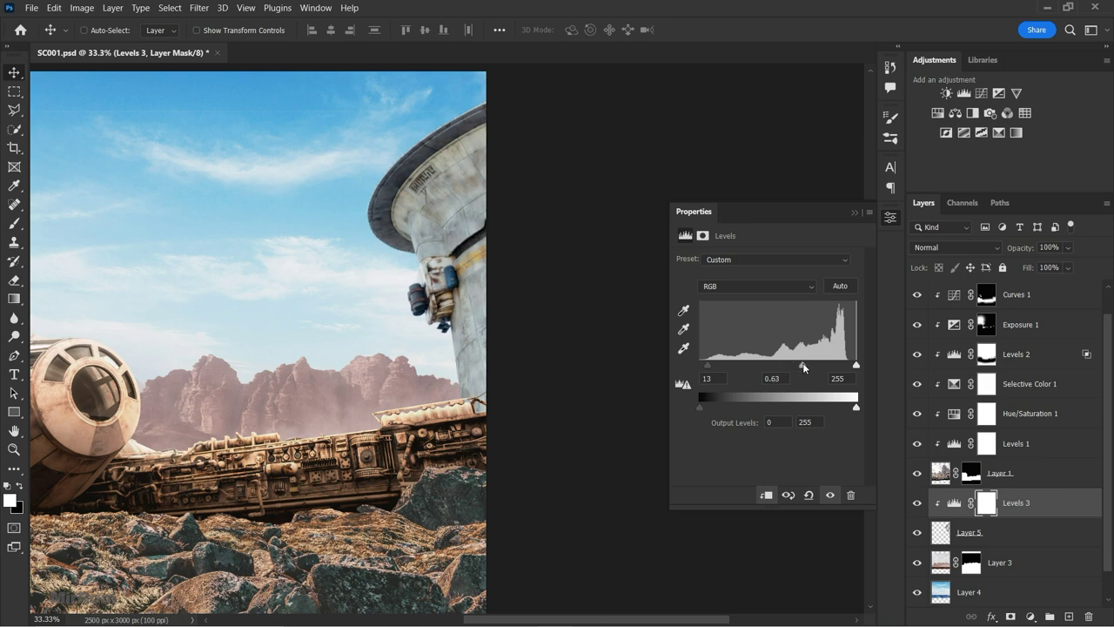
left_click_drag(857, 408, 834, 409)
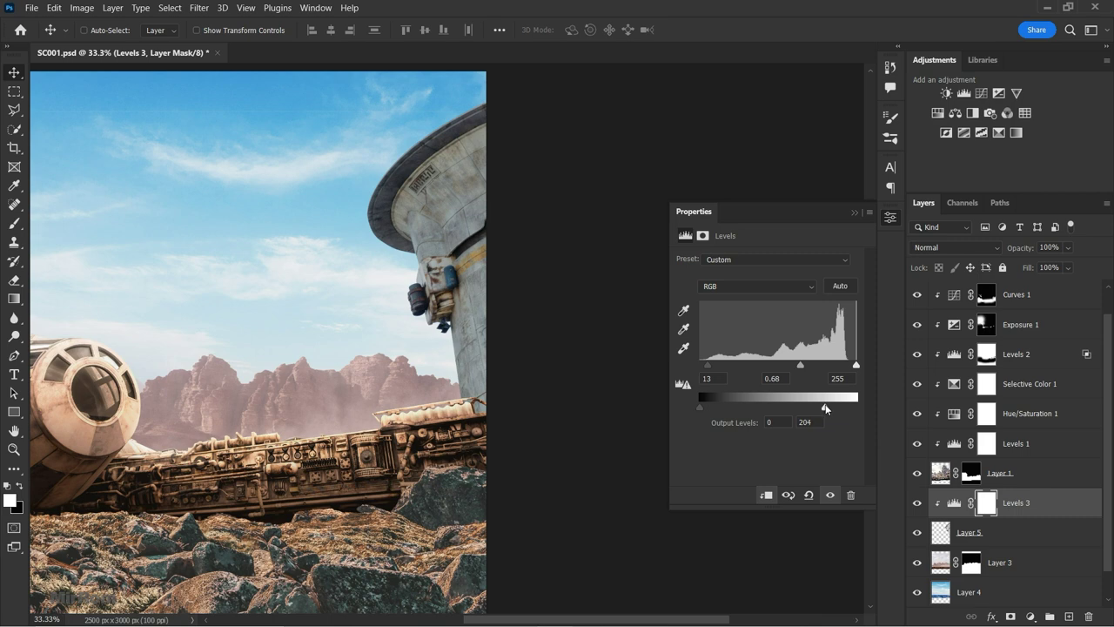
left_click(852, 212)
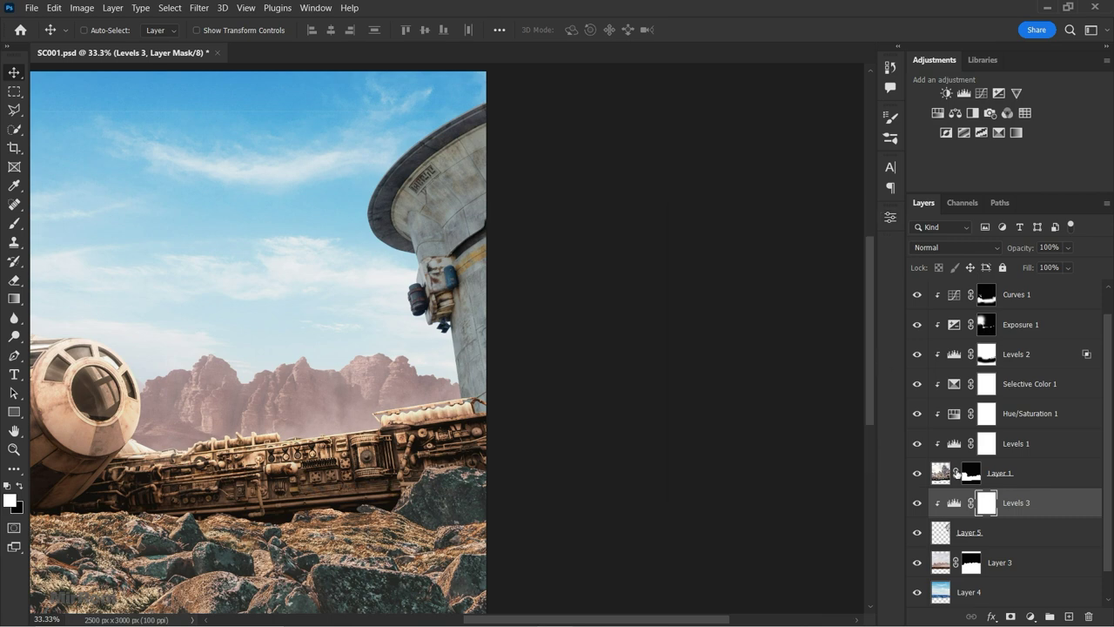
- Paint black at 82% opacity on the Levels mask around the tower cap's rim
scroll(426, 183, "up", 1)
key("b")
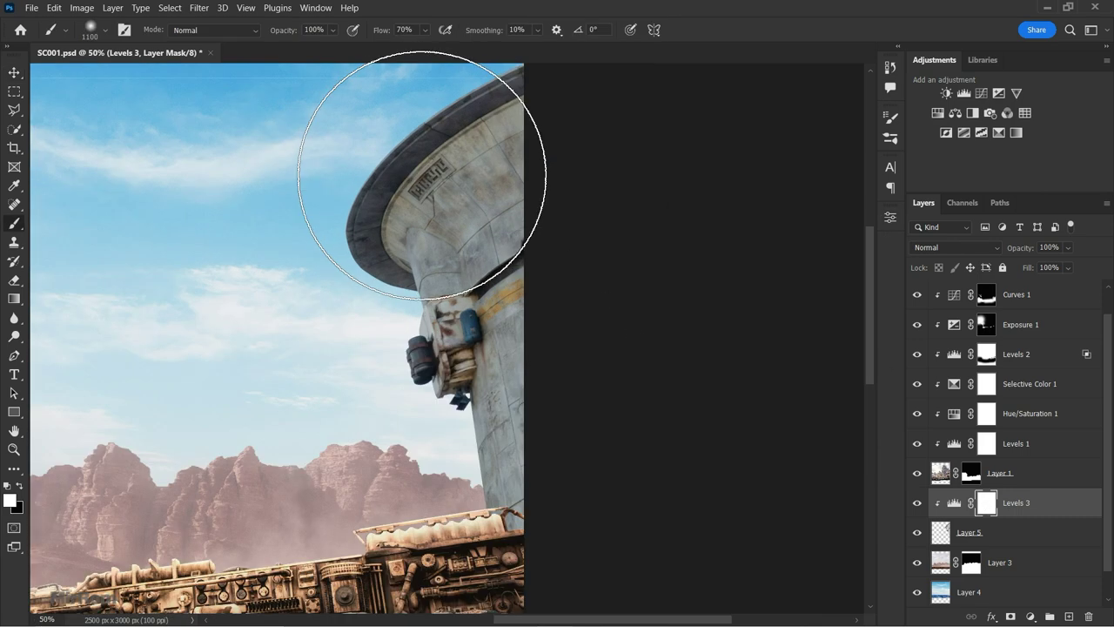
left_click(279, 35)
type("82")
key("Return")
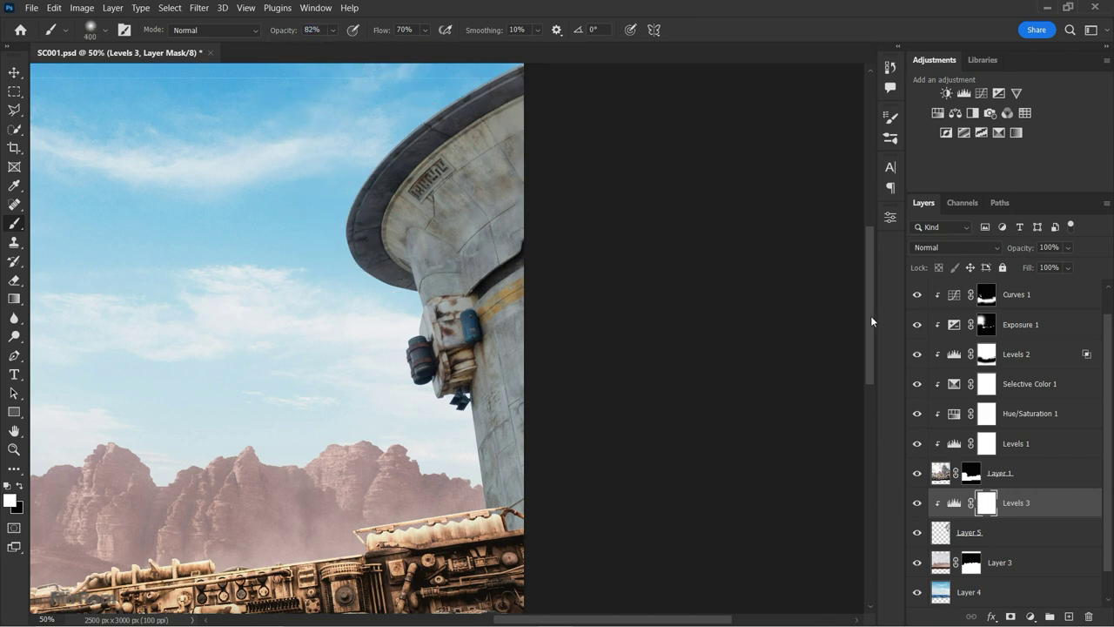
scroll(870, 315, "up", 2)
key("bracketright")
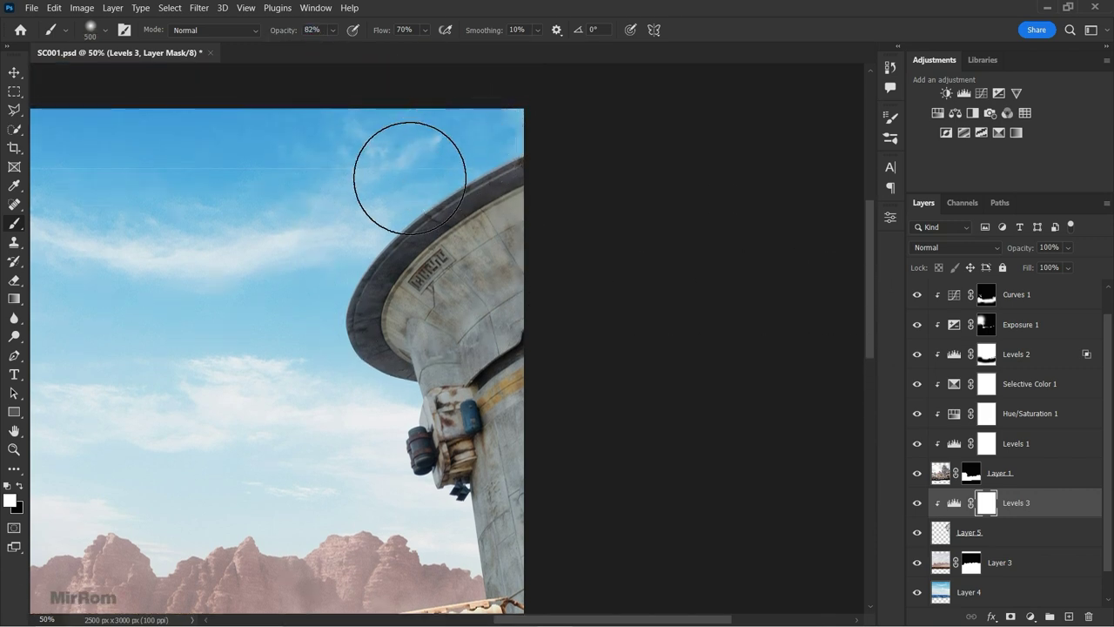
key("x")
key("bracketright")
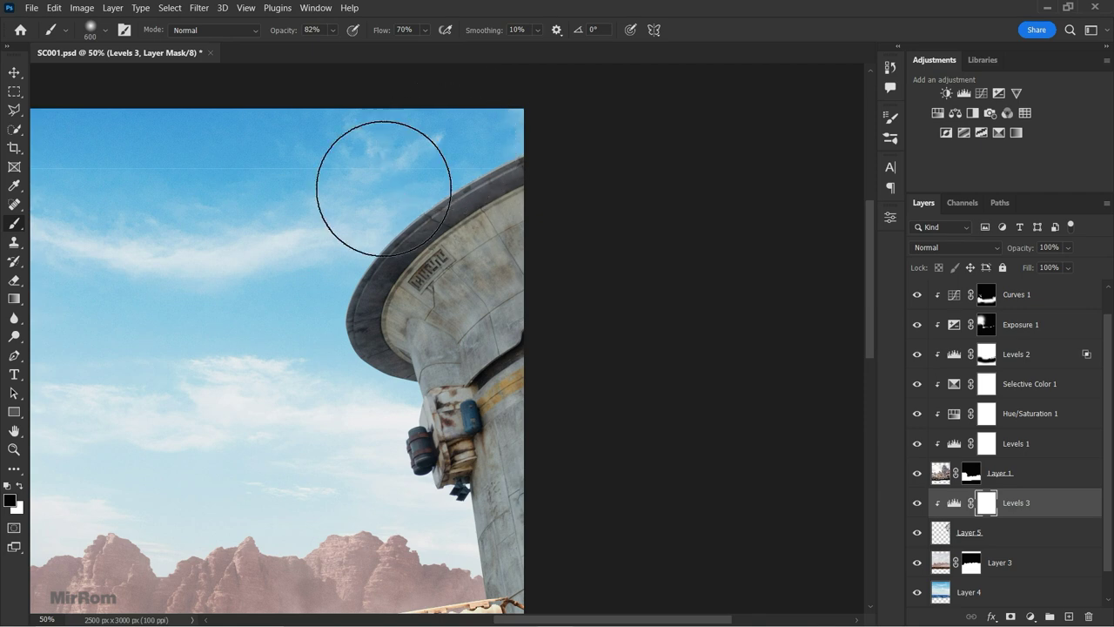
left_click_drag(304, 294, 303, 432)
key("bracketright")
key("bracketright")
key("bracketright")
left_click_drag(284, 242, 377, 349)
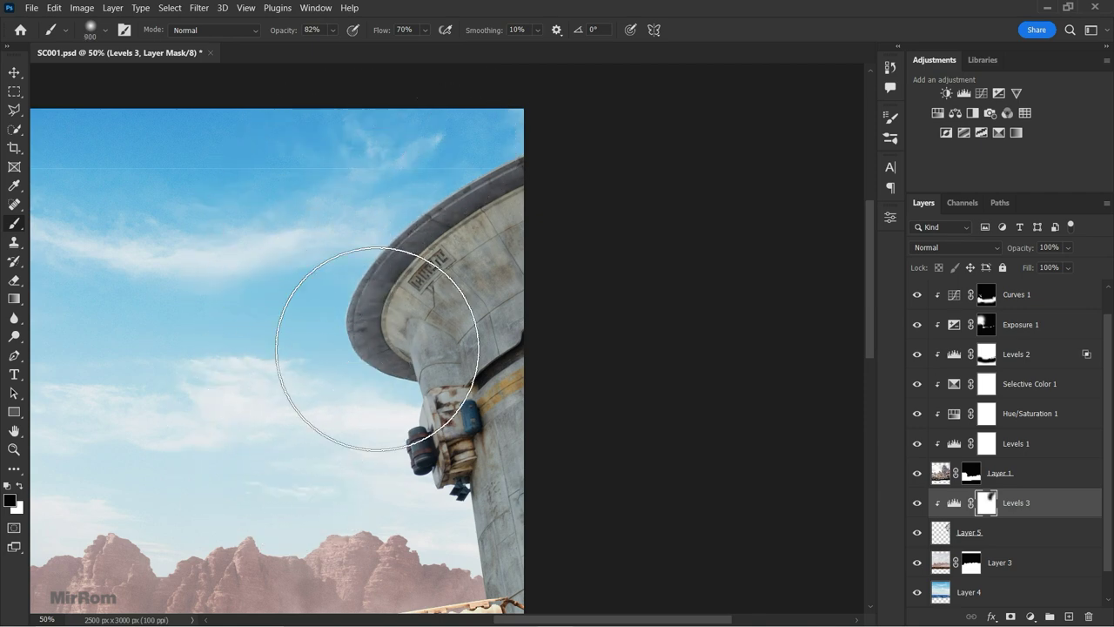
- Softly mask the darkening along the tower's left side at 46% opacity, then select Levels 3
key("bracketleft")
key("bracketleft")
scroll(423, 348, "down", 4)
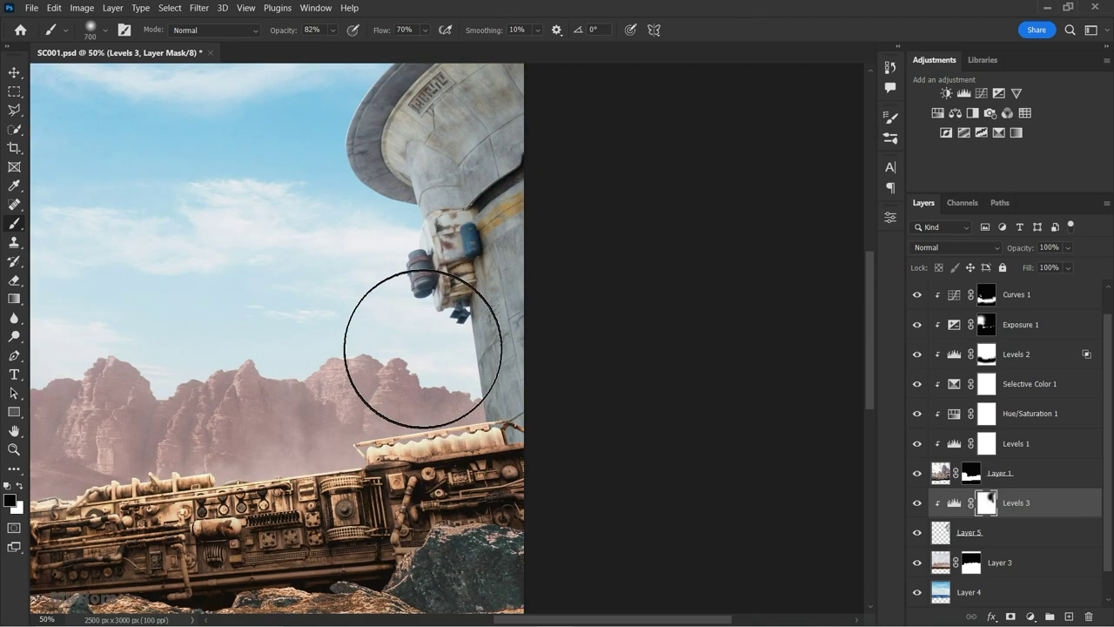
key("4")
key("6")
key("bracketright")
key("bracketright")
left_click_drag(348, 256, 398, 112)
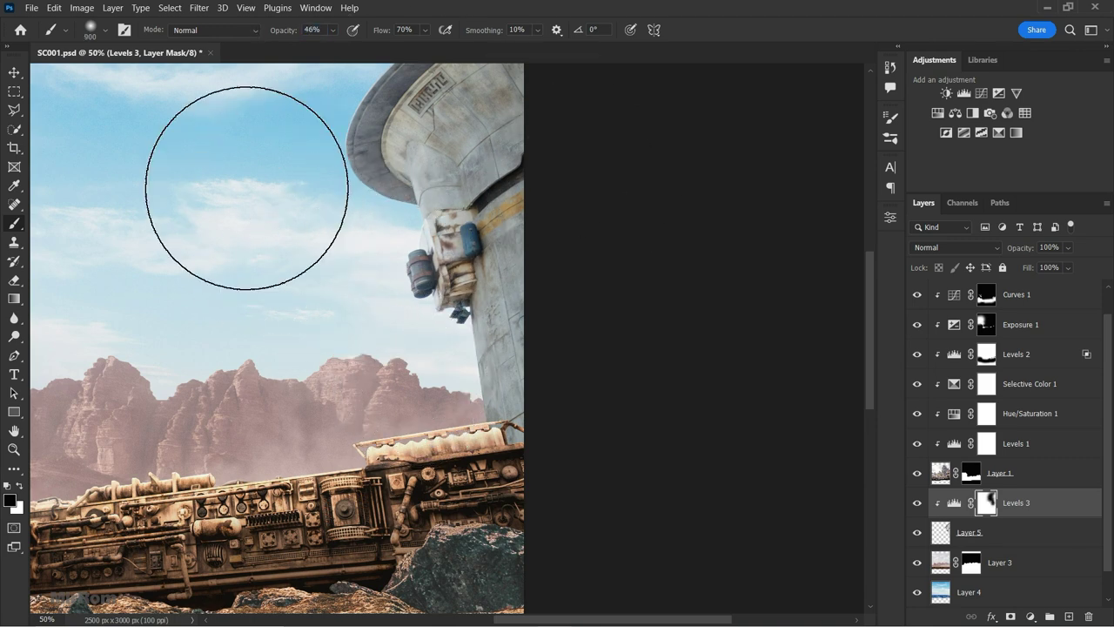
scroll(348, 217, "up", 3)
key("bracketleft")
key("bracketleft")
key("bracketleft")
key("bracketleft")
key("bracketleft")
key("bracketleft")
key("bracketleft")
key("bracketleft")
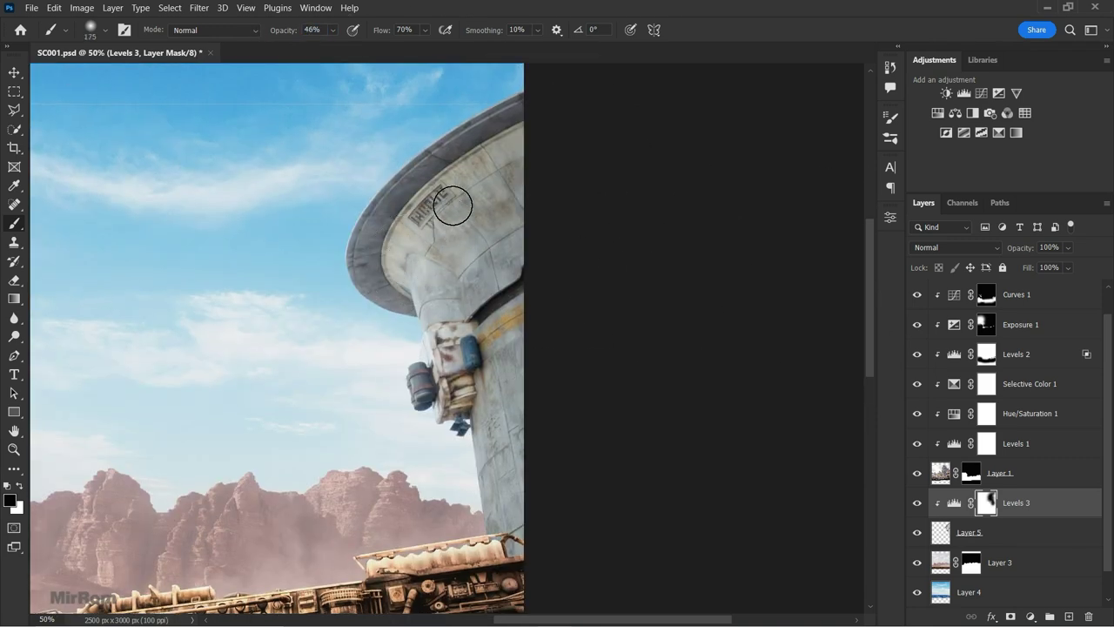
key("ctrl+minus")
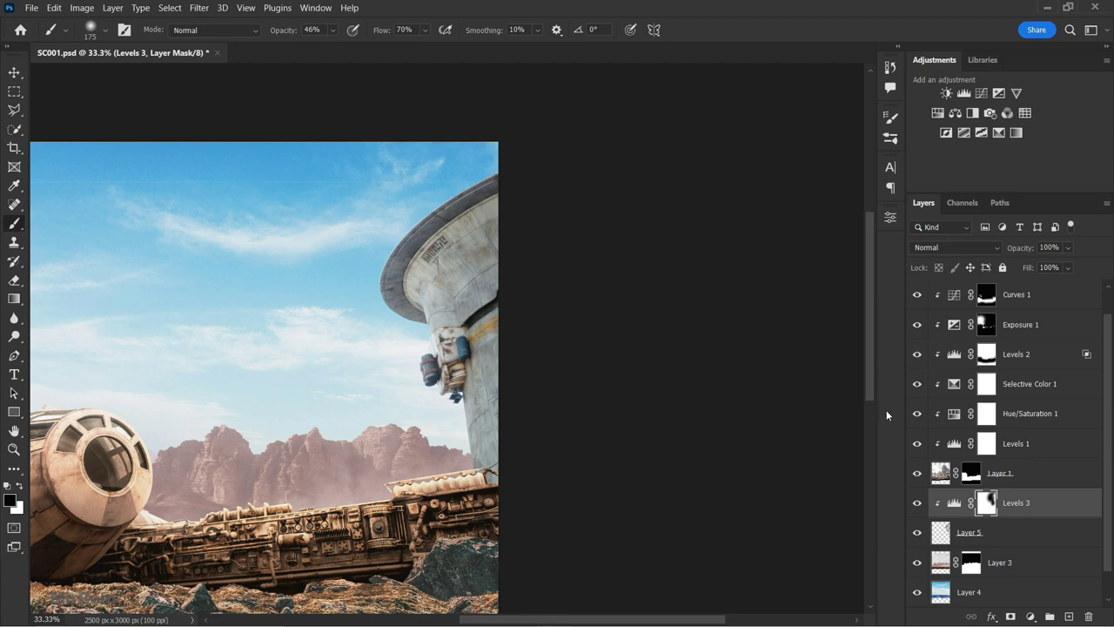
left_click(953, 503)
- Add an Exposure adjustment at +1.00 with raised gamma, clip it to the tower, and invert its mask
left_click(999, 94)
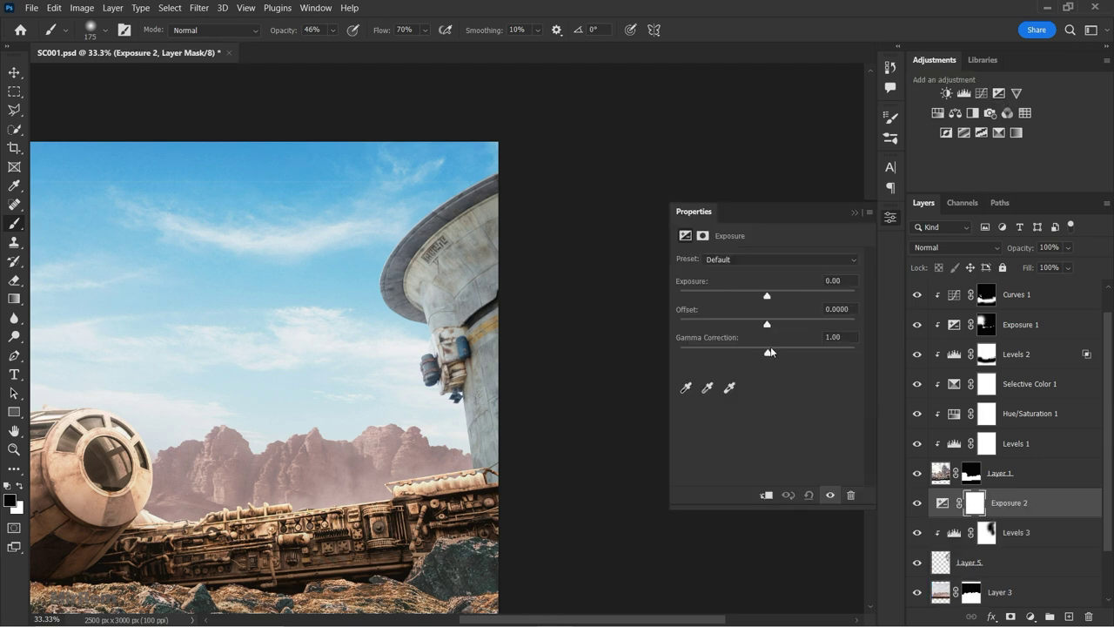
left_click_drag(766, 296, 780, 297)
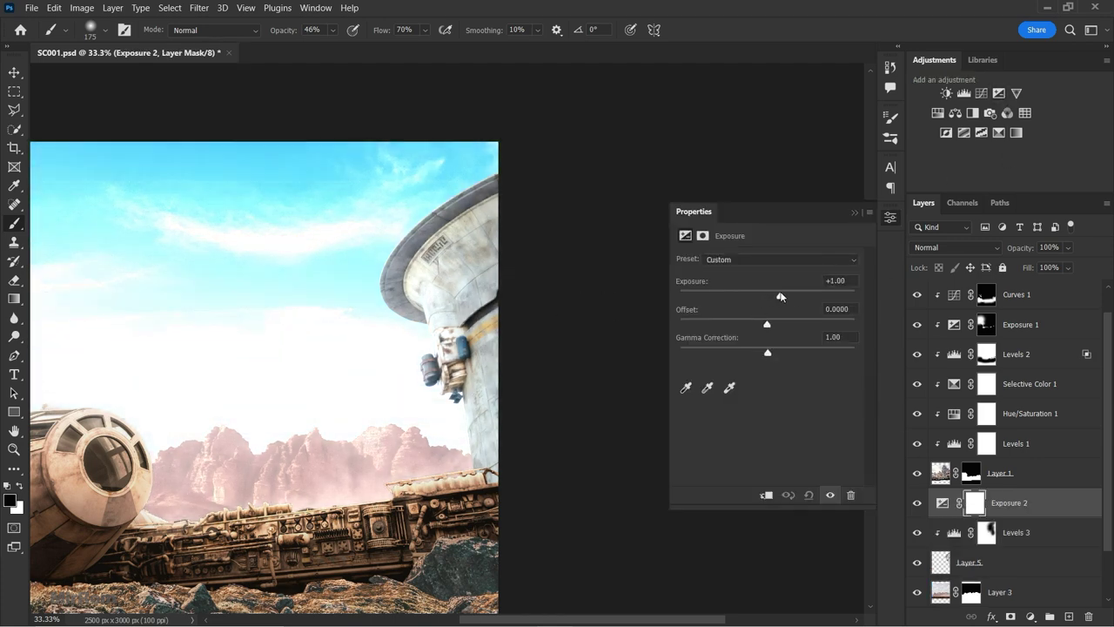
left_click_drag(766, 355, 731, 354)
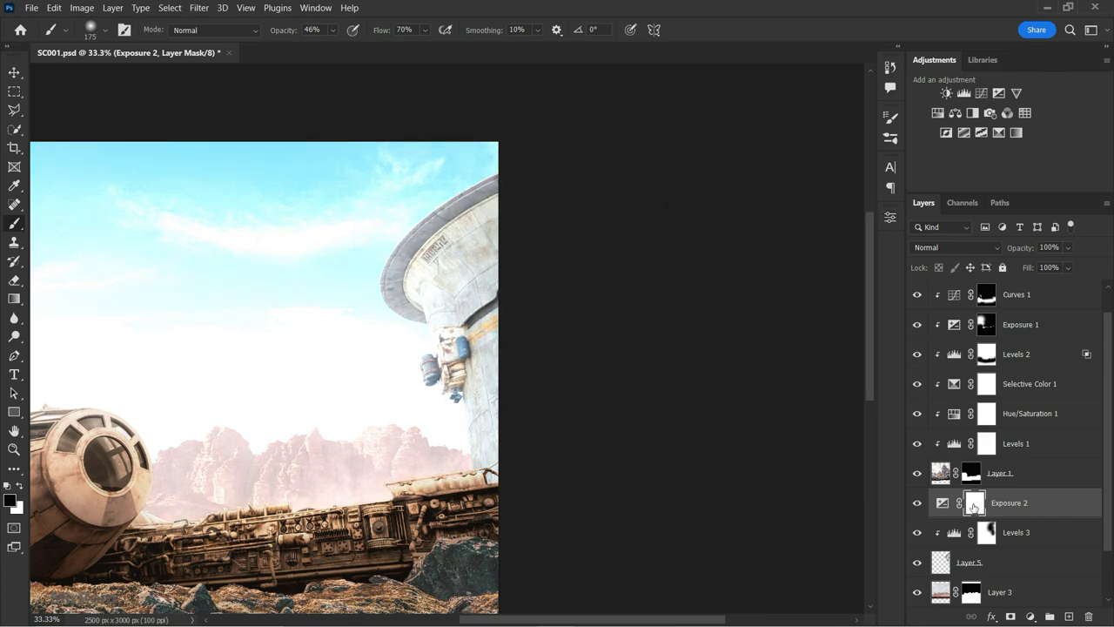
left_click(1021, 517, "alt")
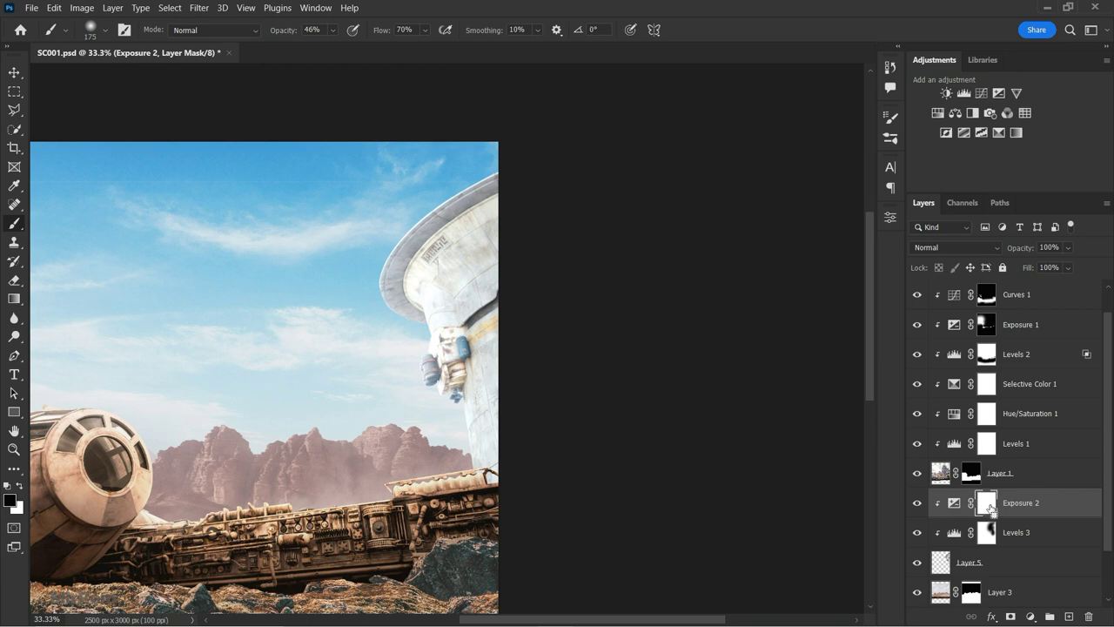
key("ctrl+i")
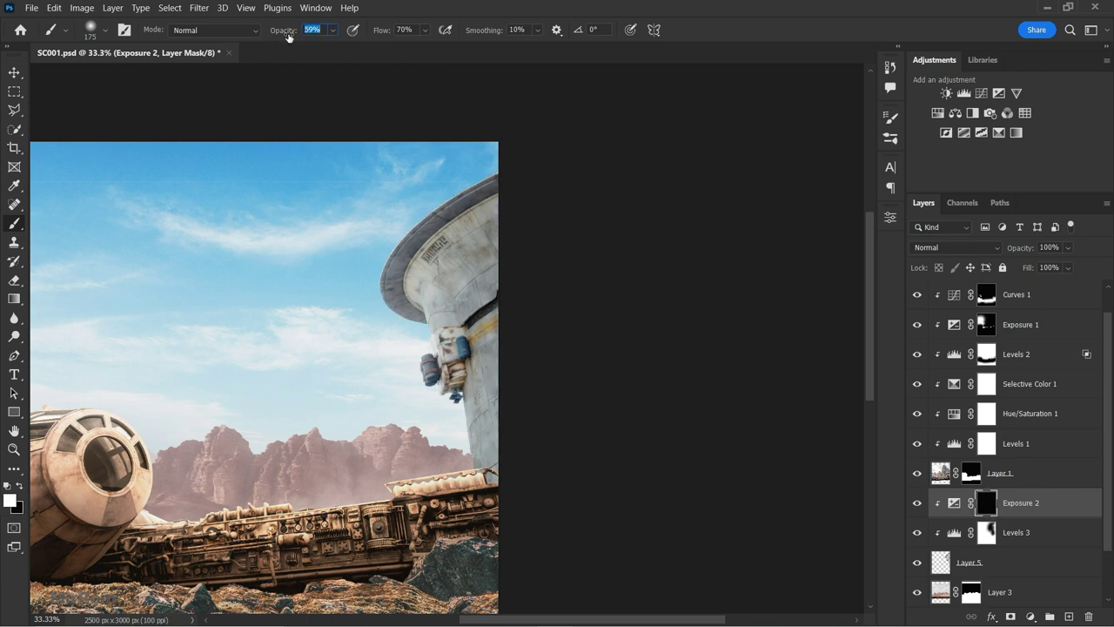
type("66")
- Paint white on the Exposure 2 mask along the tower cap's rim and left-side fixtures
left_click(467, 185, "ctrl")
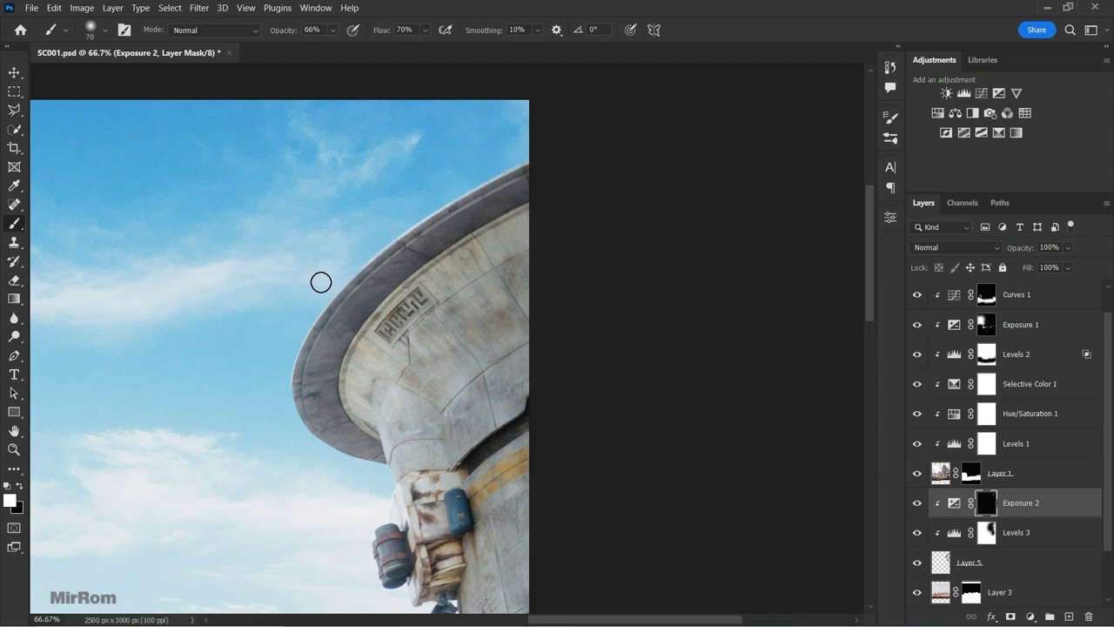
key("bracketright")
key("bracketright")
key("bracketright")
left_click_drag(343, 241, 331, 500)
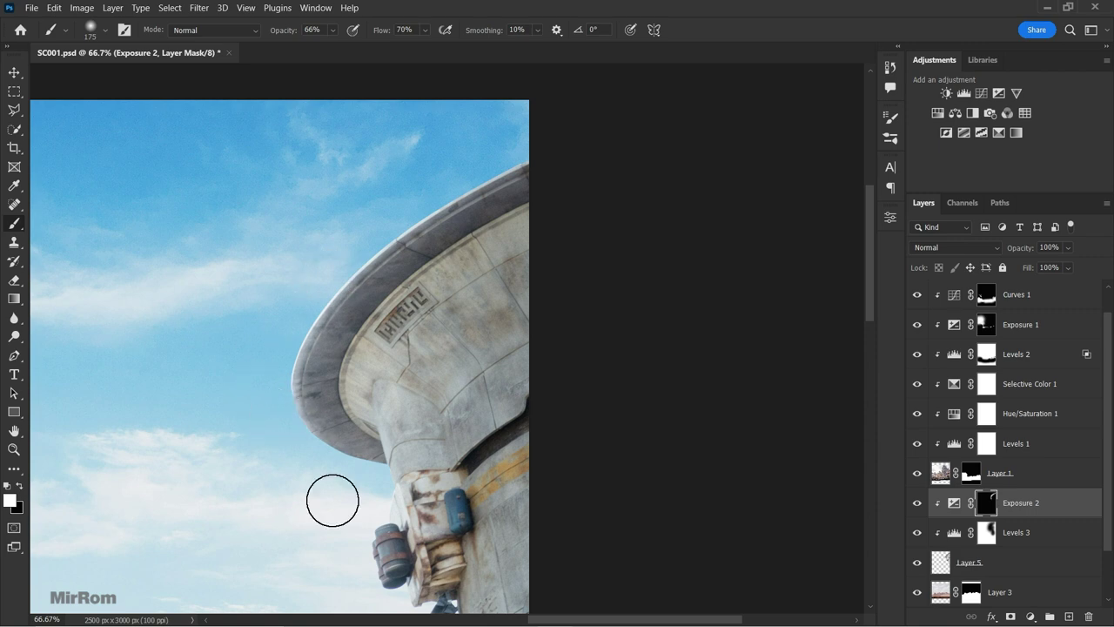
scroll(511, 303, "down", 5)
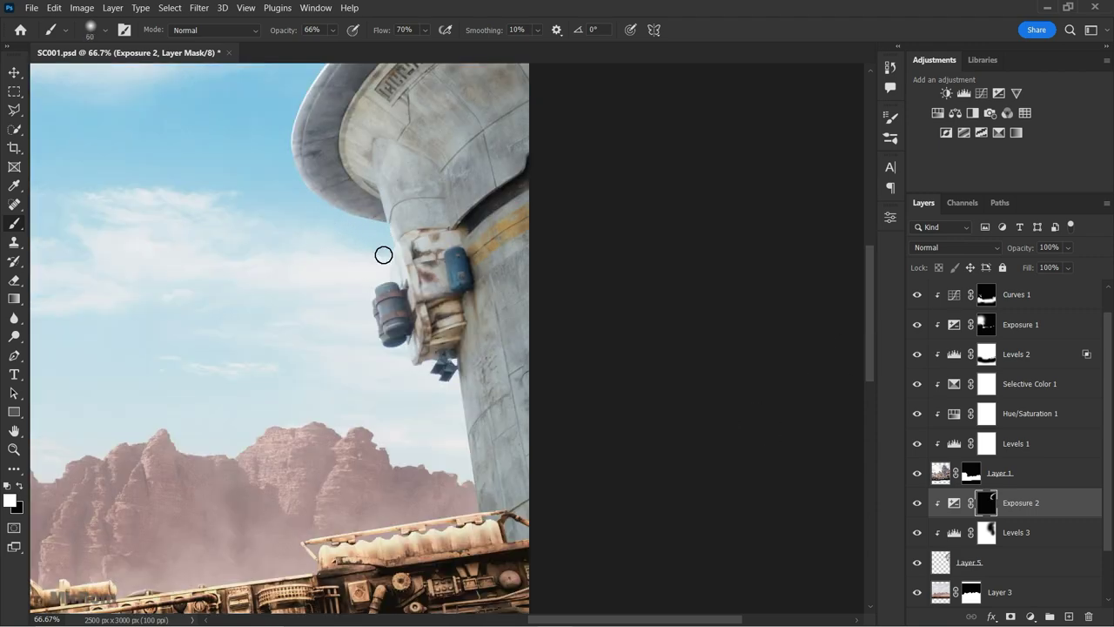
key("bracketleft")
key("bracketleft")
scroll(383, 255, "up", 1, "alt")
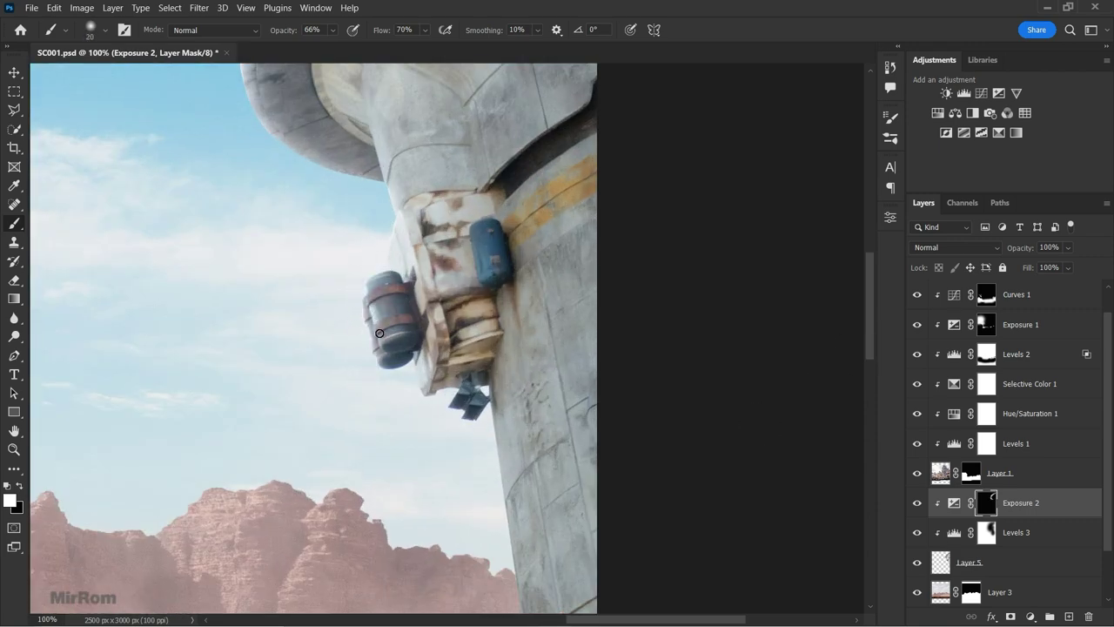
scroll(429, 294, "down", 3)
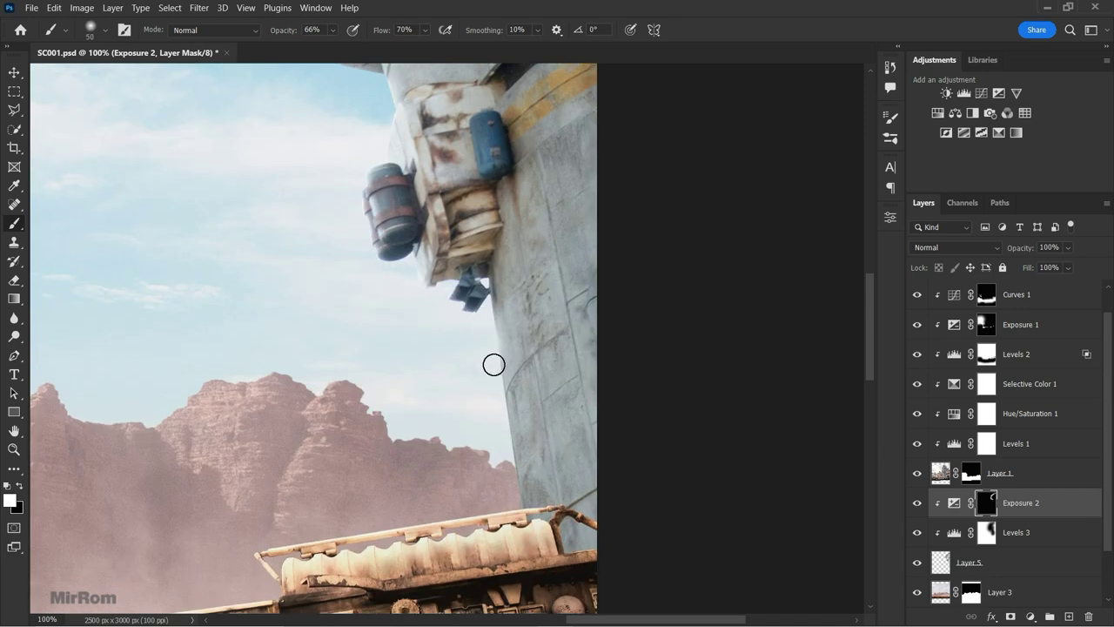
key("bracketright")
key("bracketright")
key("bracketright")
key("bracketright")
type("39")
scroll(389, 229, "up", 5)
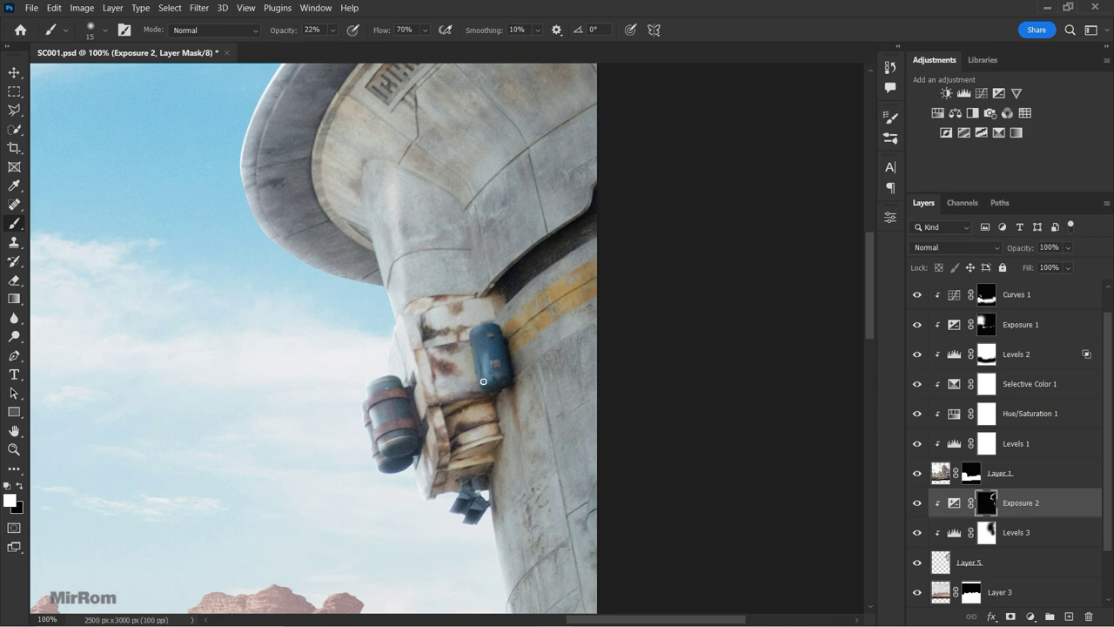
scroll(427, 485, "down", 2)
- Toggle Layer 1 and Layer 3 visibility to compare, then target Layer 3's mask
key("v")
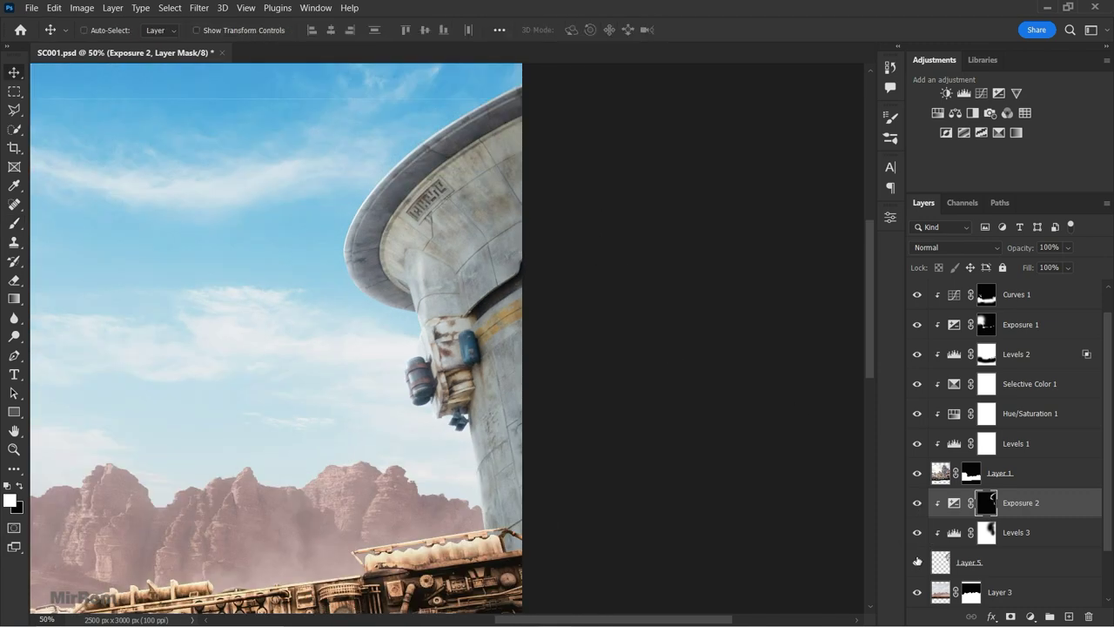
left_click(917, 475)
scroll(917, 477, "down", 2)
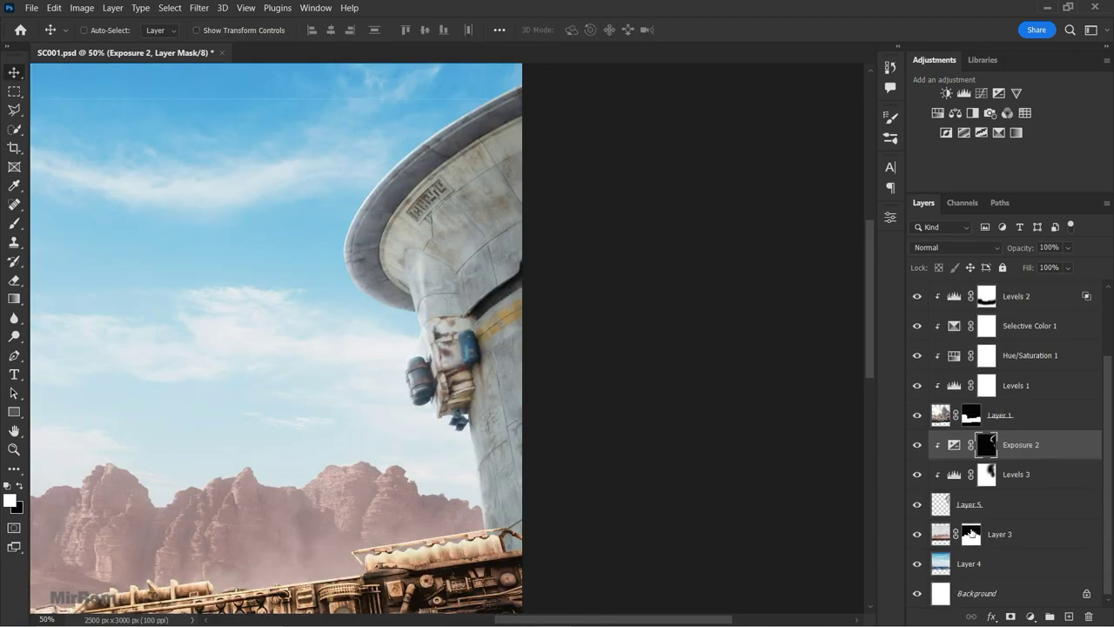
left_click(918, 535)
left_click(969, 535)
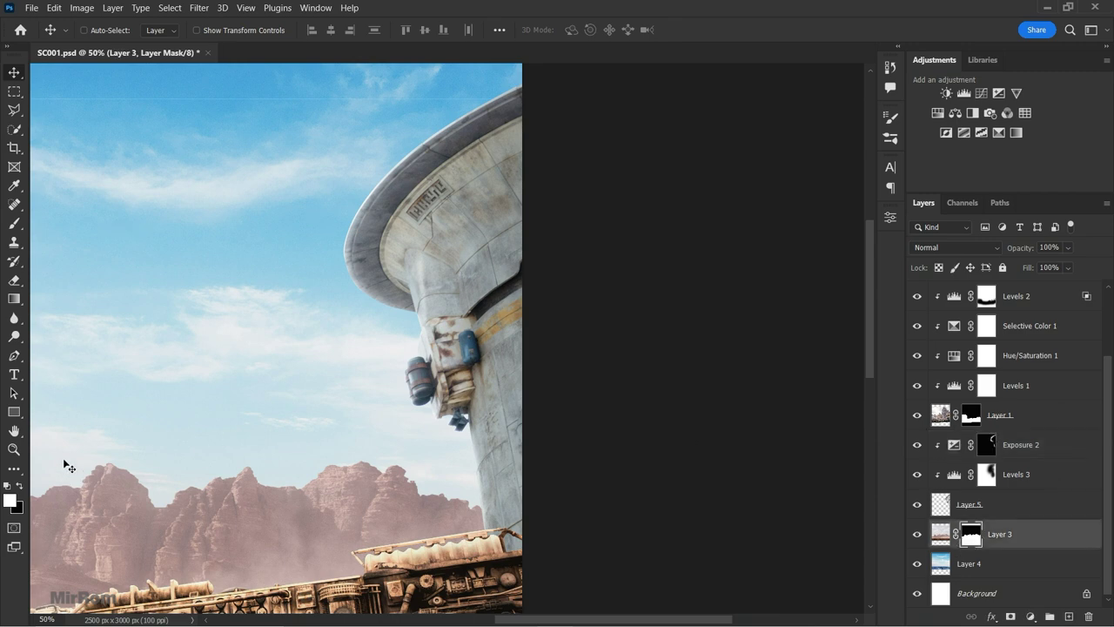
scroll(274, 513, "down", 2)
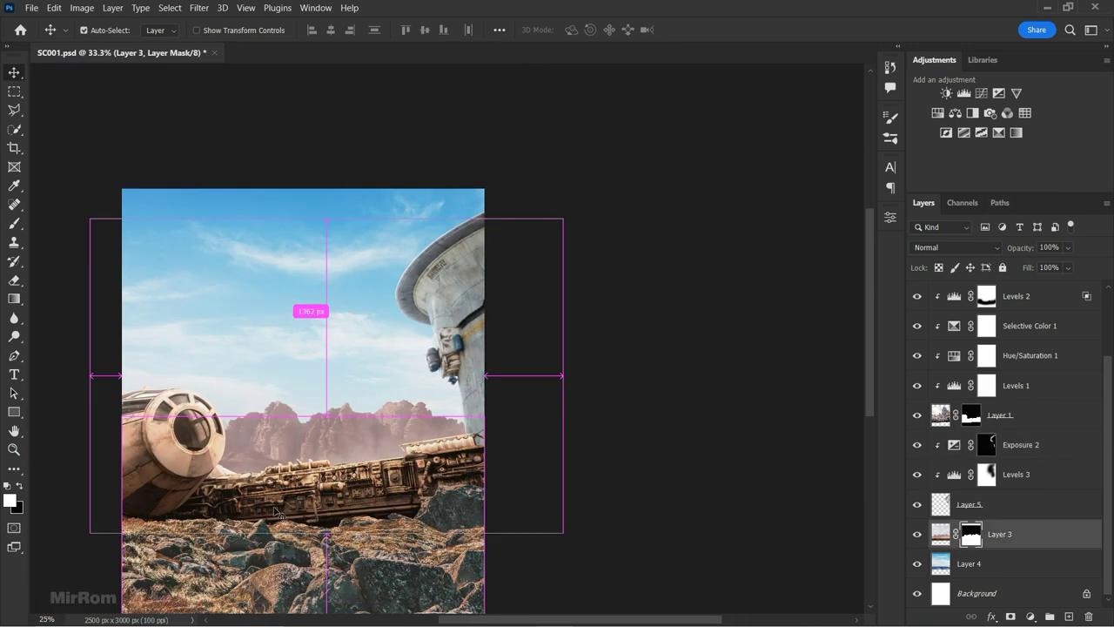
- Fill a rectangular band across the top sky with black on Layer 3's mask and deselect
left_click(14, 92)
left_click_drag(123, 188, 495, 281)
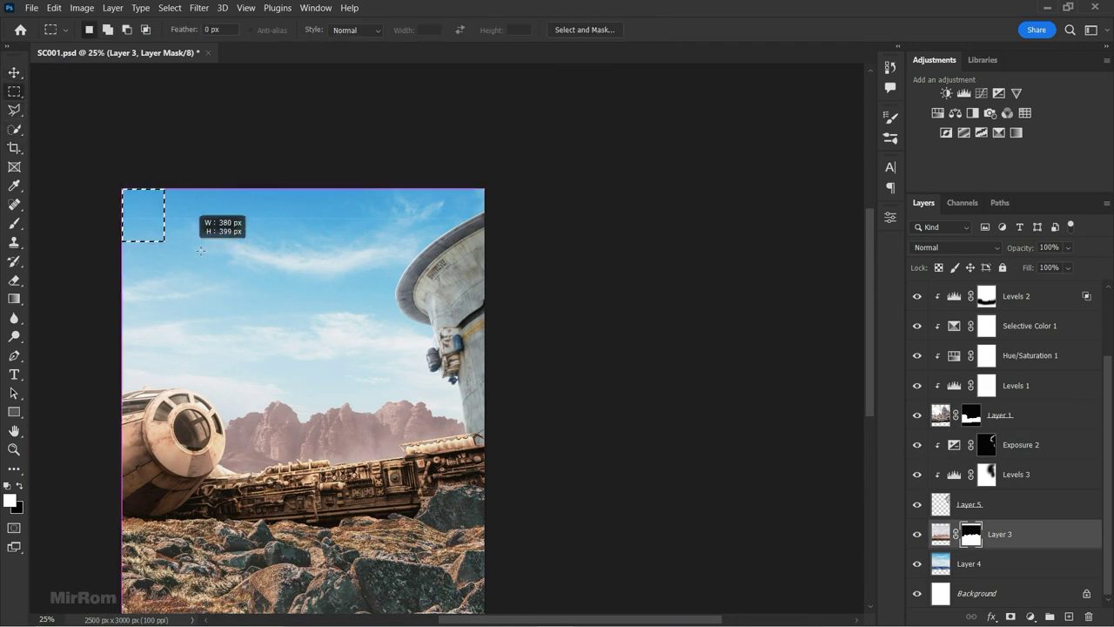
left_click(21, 487)
scroll(253, 211, "up", 2)
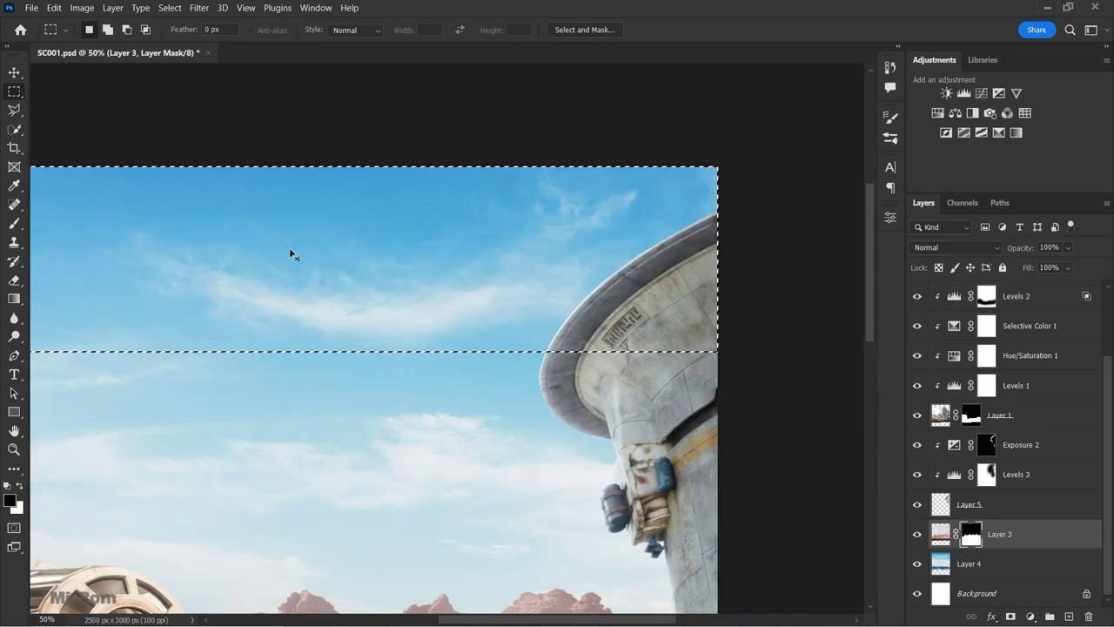
key("ctrl+d")
key("v")
- Select the Levels 2 adjustment and then the Exposure 2 mask, zooming out
left_click(1062, 301)
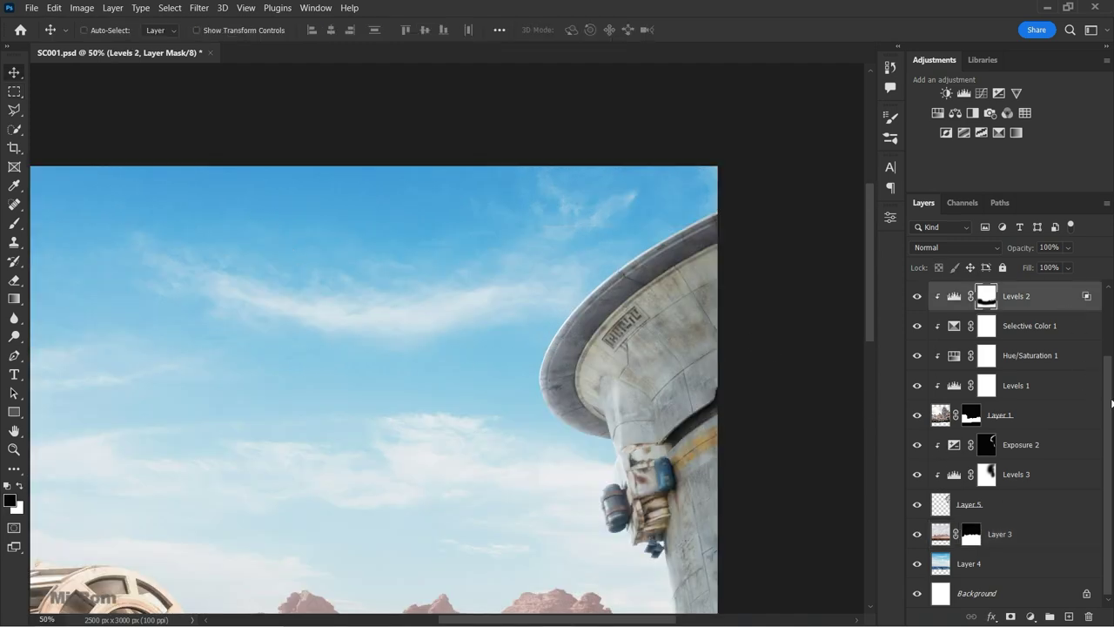
left_click(1081, 445)
left_click_drag(645, 624, 680, 624)
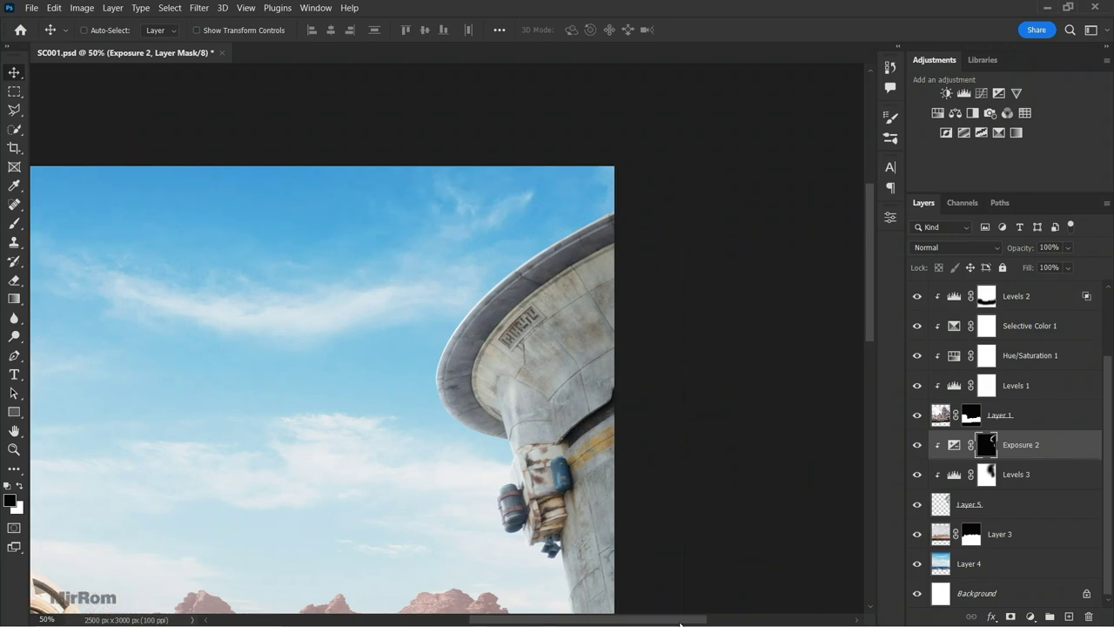
key("ctrl+minus")
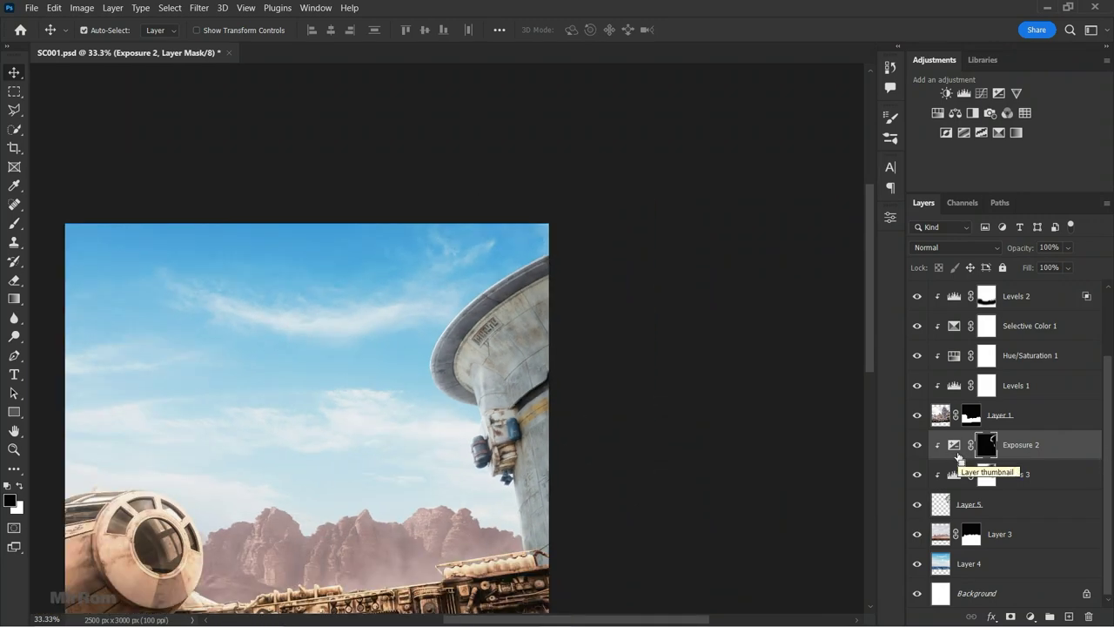
- Set Exposure 3 to -2.56 with gamma 0.79 and a slightly darker offset, then invert its mask
left_click_drag(874, 341, 873, 389)
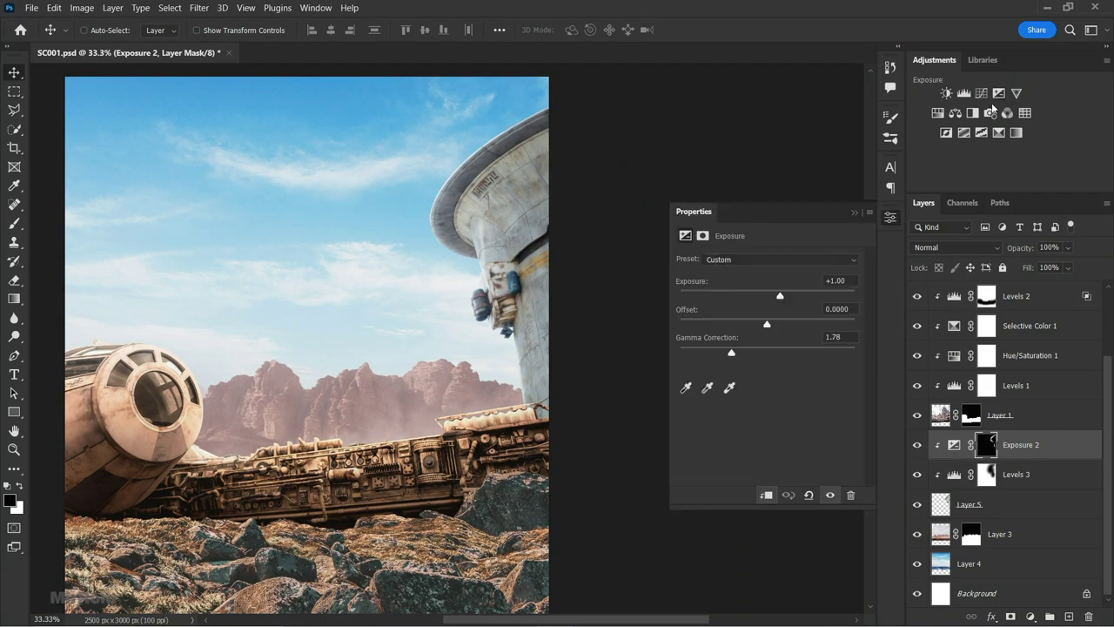
left_click_drag(767, 298, 738, 297)
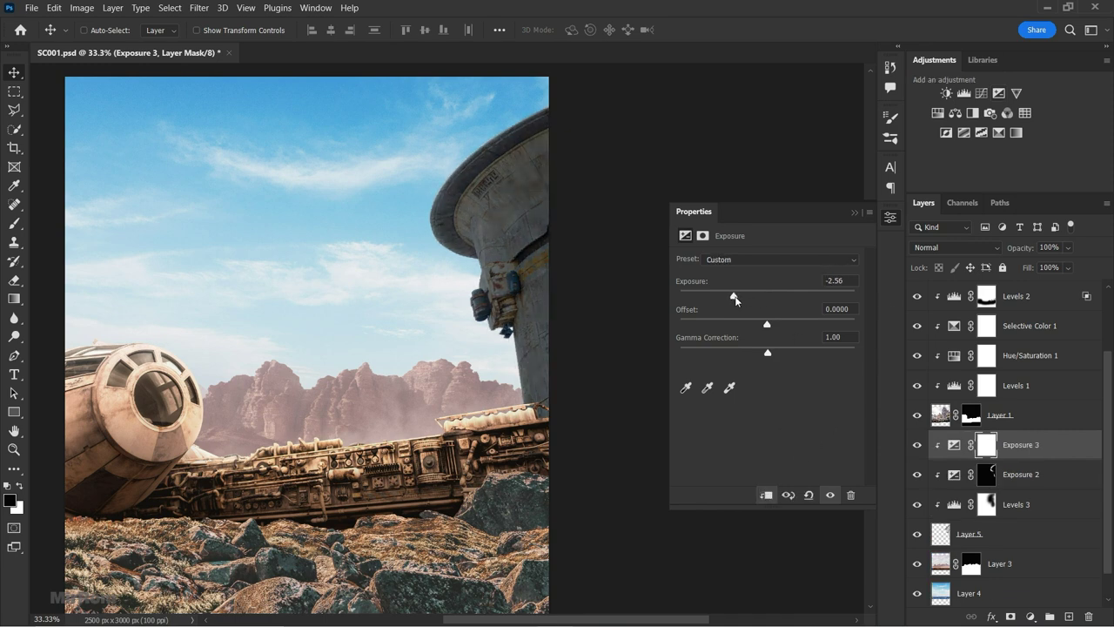
left_click_drag(769, 356, 777, 357)
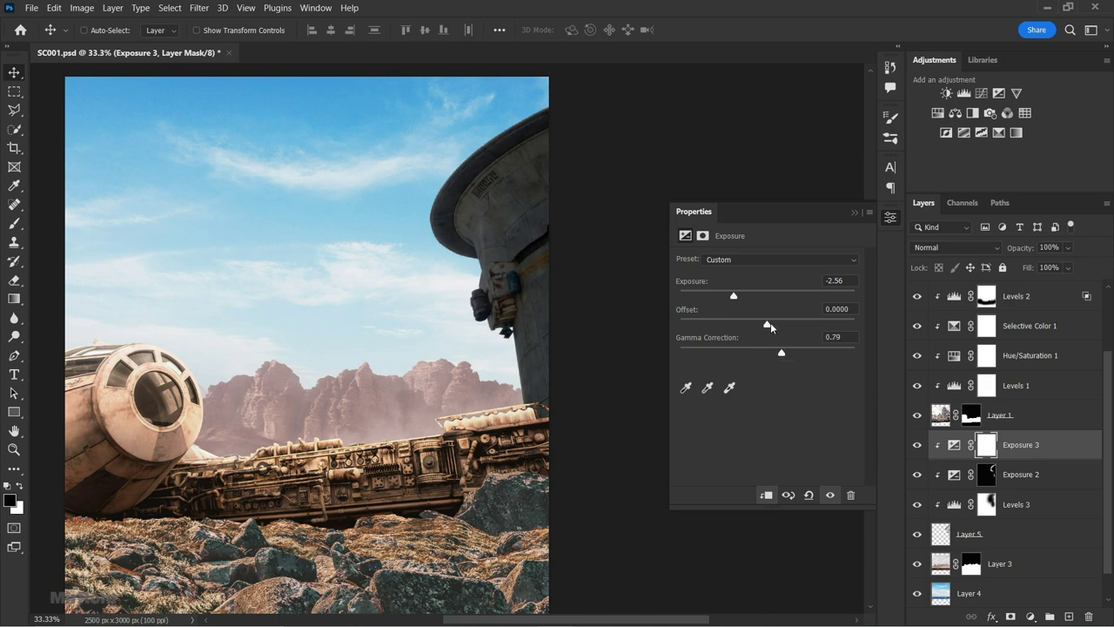
left_click_drag(770, 322, 765, 324)
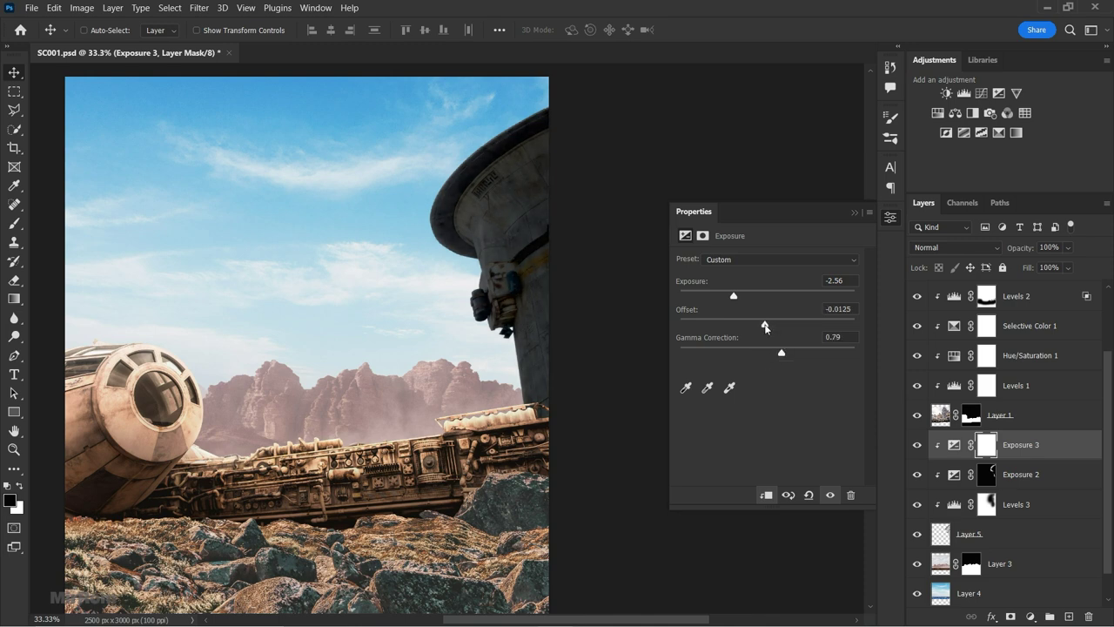
left_click(856, 214)
key("ctrl+i")
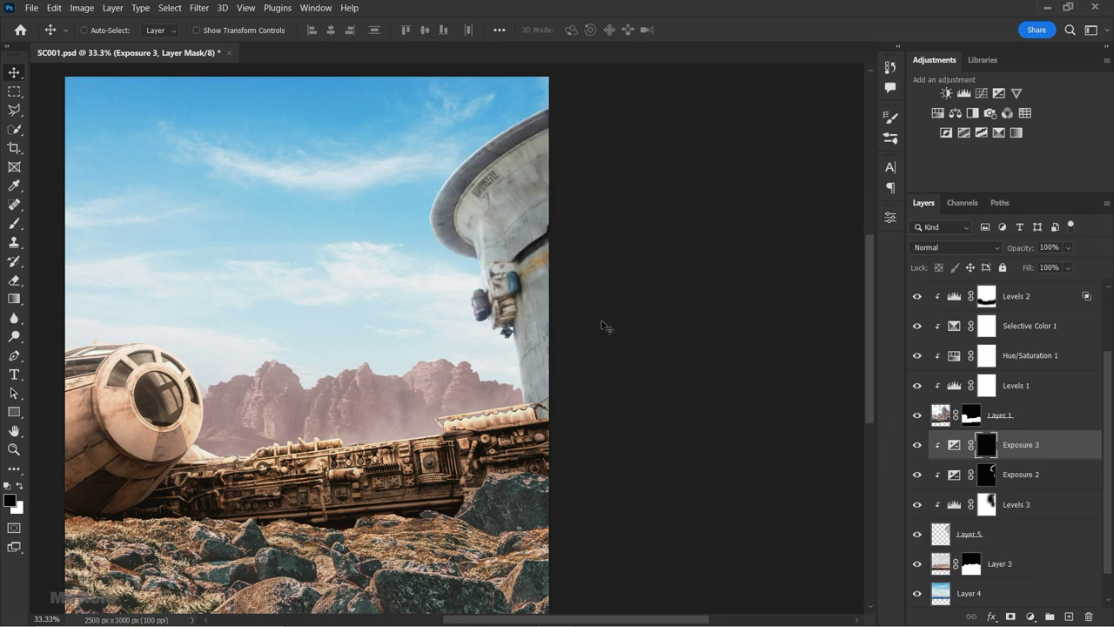
- Paint white on the Exposure 3 mask along the tower's saucer rim
key("b")
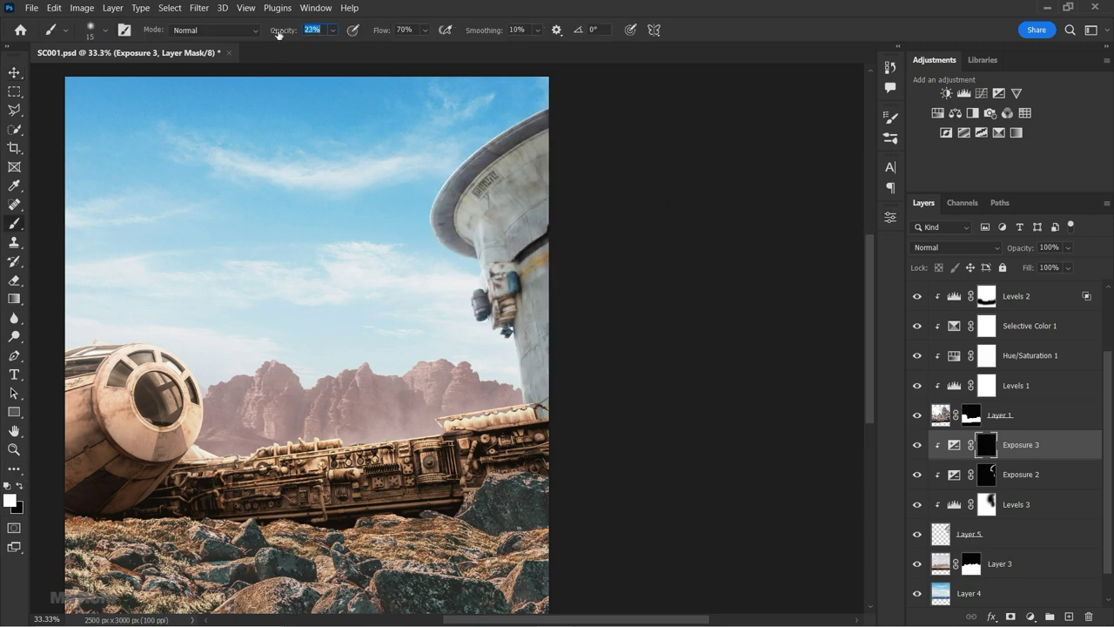
key("bracketright")
key("bracketright")
key("bracketright")
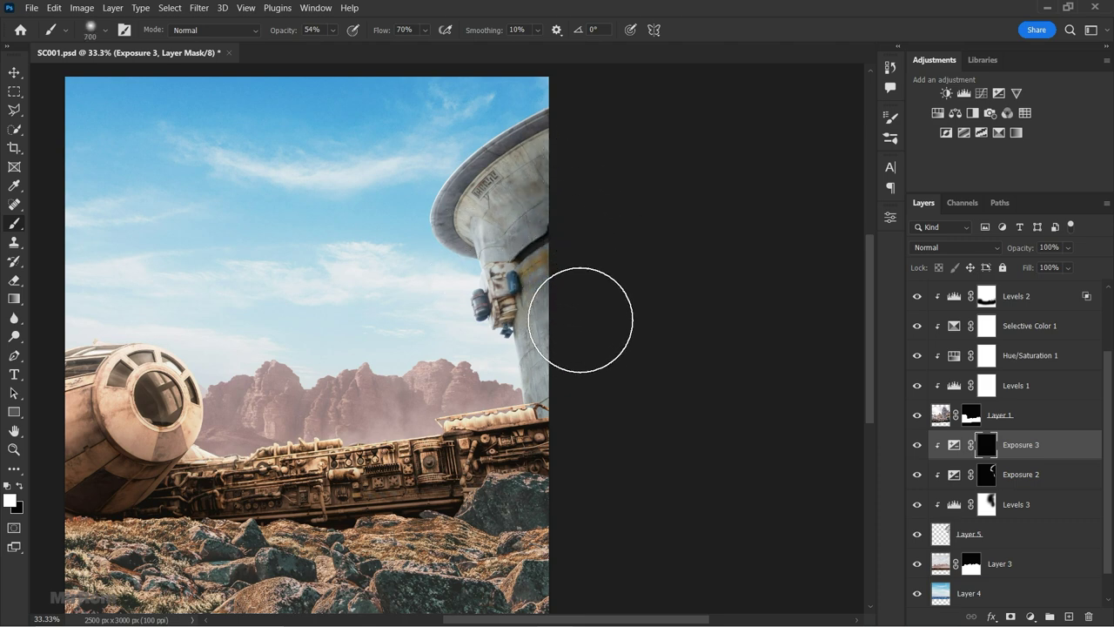
key("bracketleft")
key("bracketleft")
key("bracketleft")
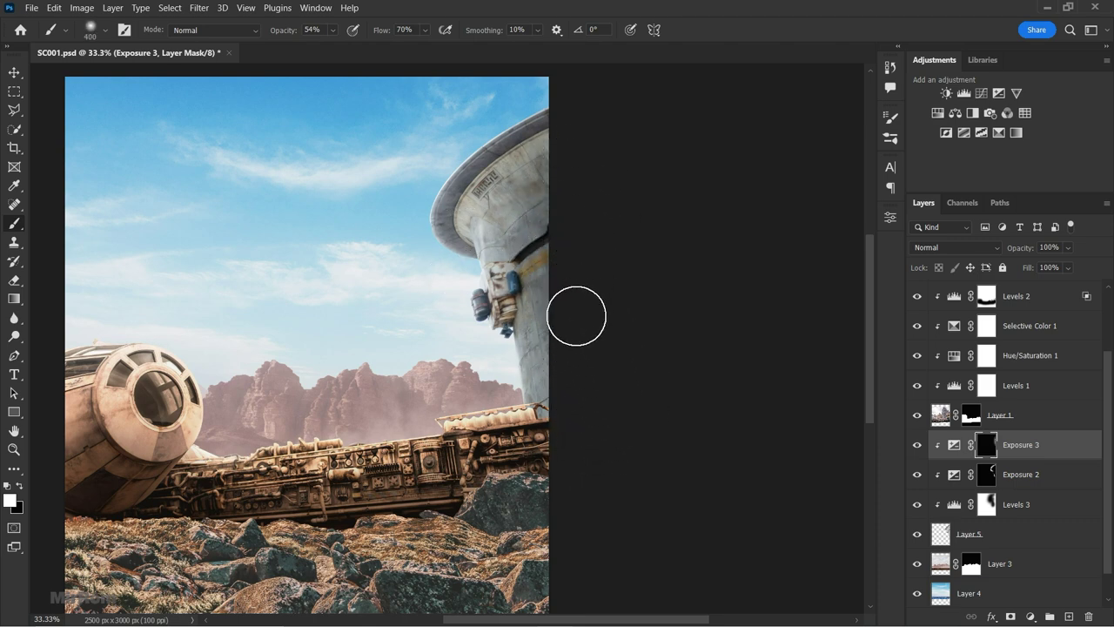
key("bracketleft")
key("bracketleft")
key("bracketleft")
scroll(544, 294, "up", 2)
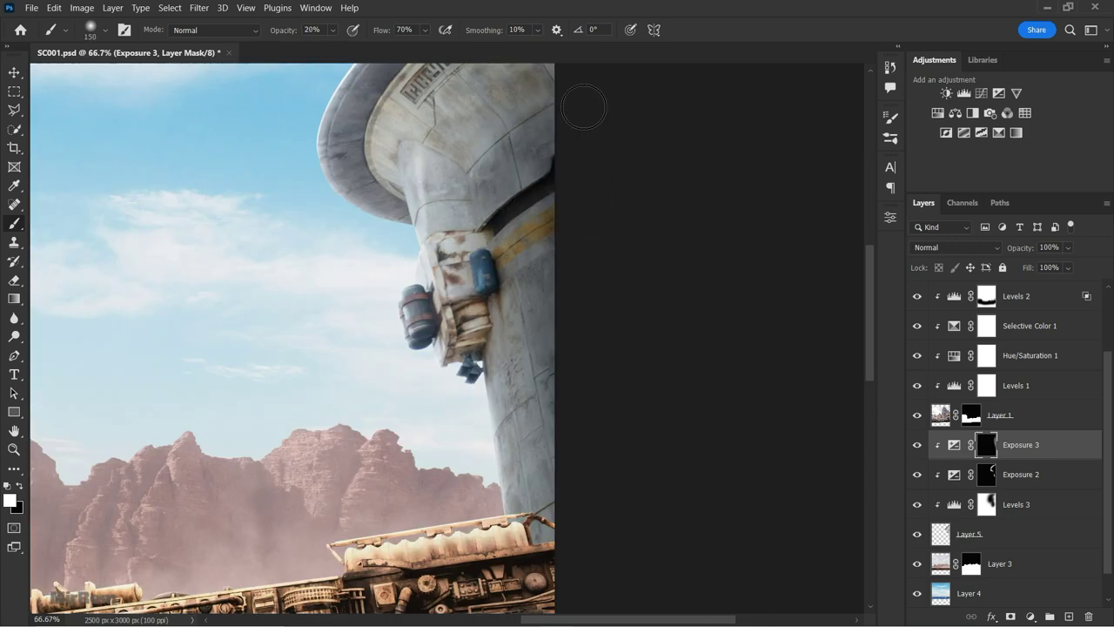
key("bracketleft")
key("bracketleft")
key("bracketleft")
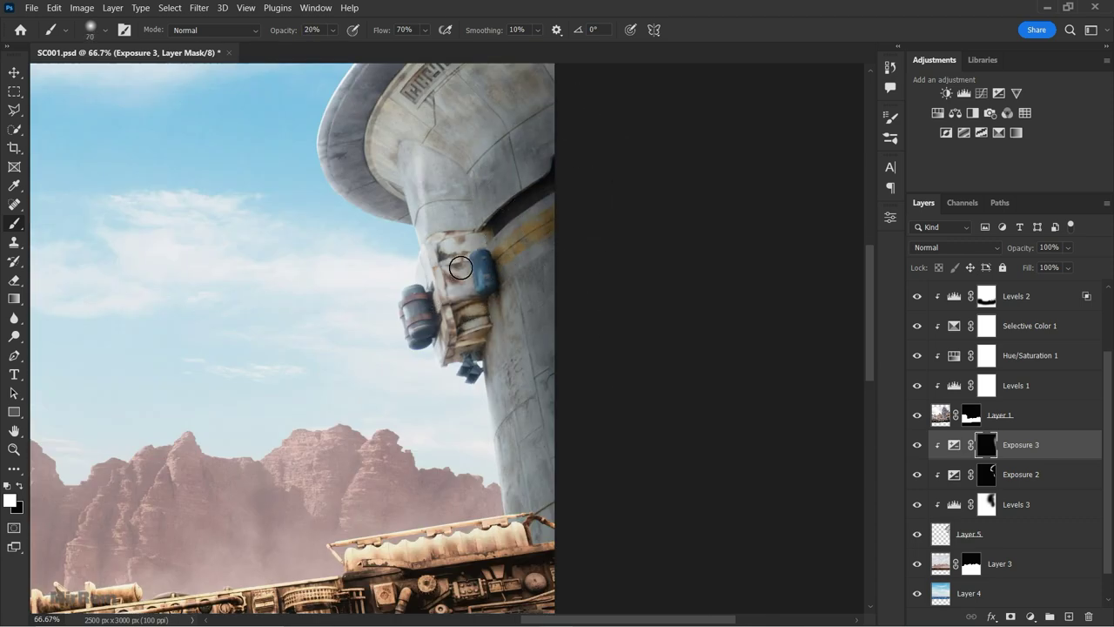
scroll(482, 164, "up", 3)
key("bracketright")
key("bracketright")
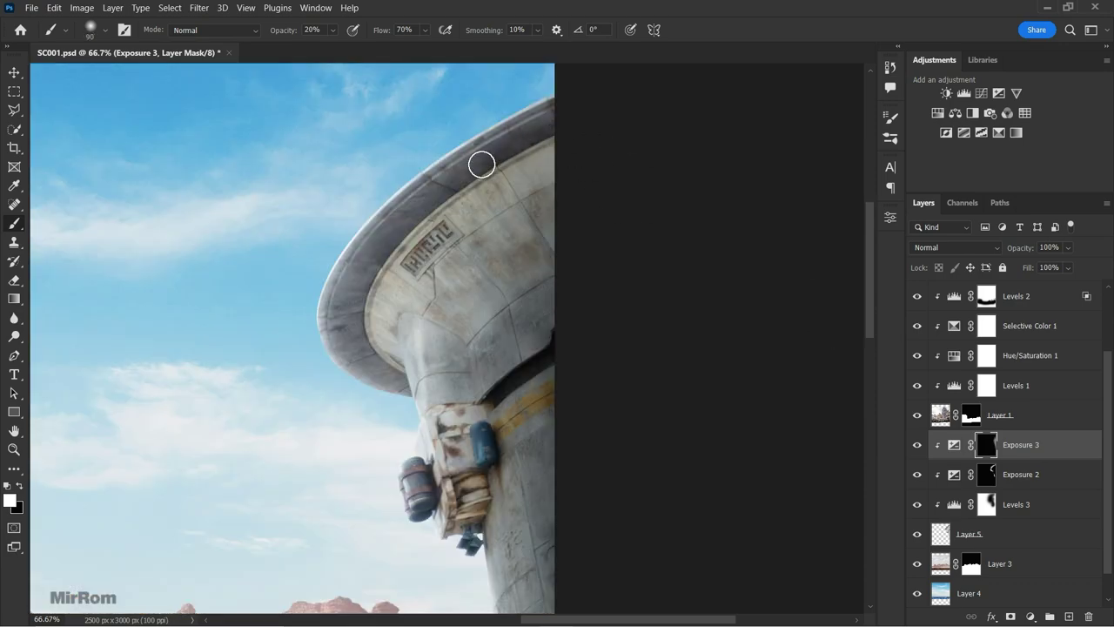
left_click_drag(481, 165, 368, 326)
key("bracketright")
key("bracketright")
key("bracketright")
scroll(487, 470, "up", 2)
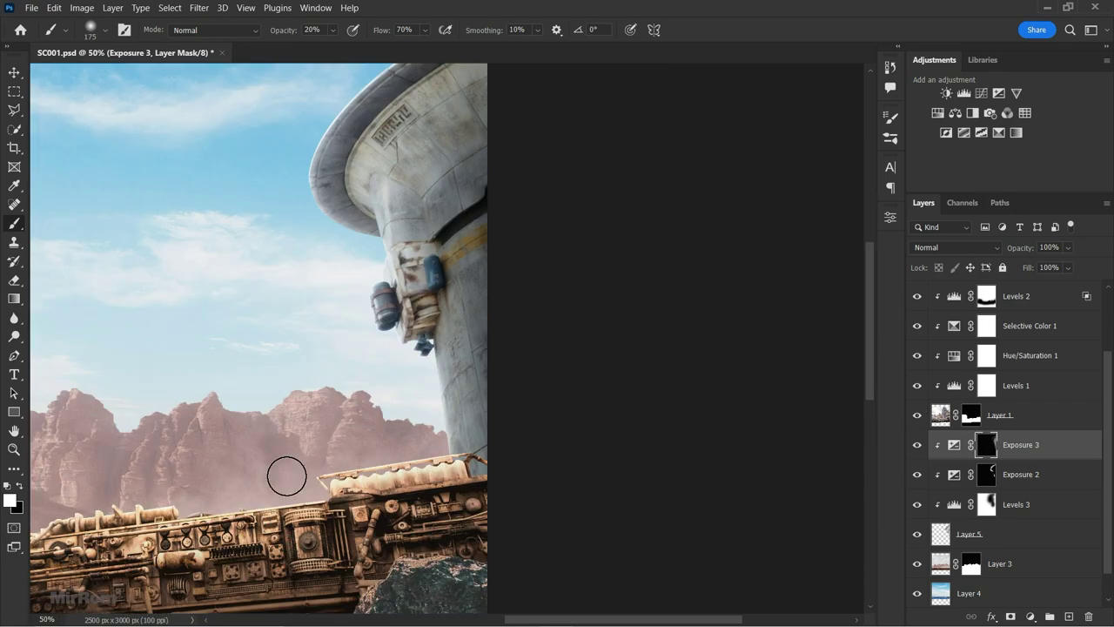
- Add a Color Balance clipped to the tower with Midtones Cyan-Red +27, Yellow-Blue -9
key("x")
key("v")
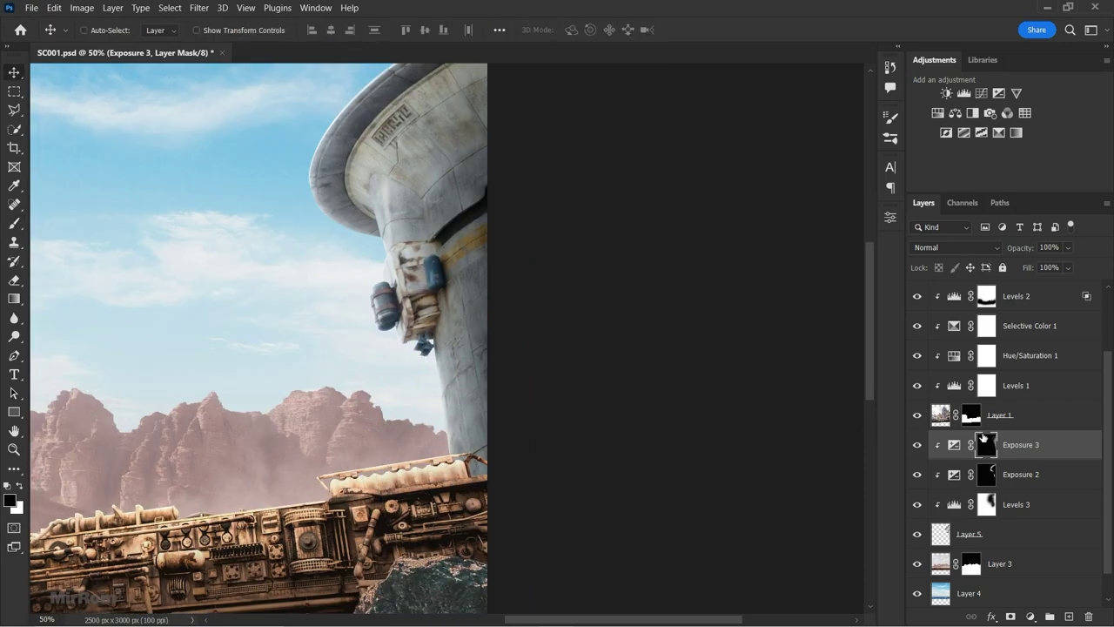
left_click(956, 113)
left_click(766, 495)
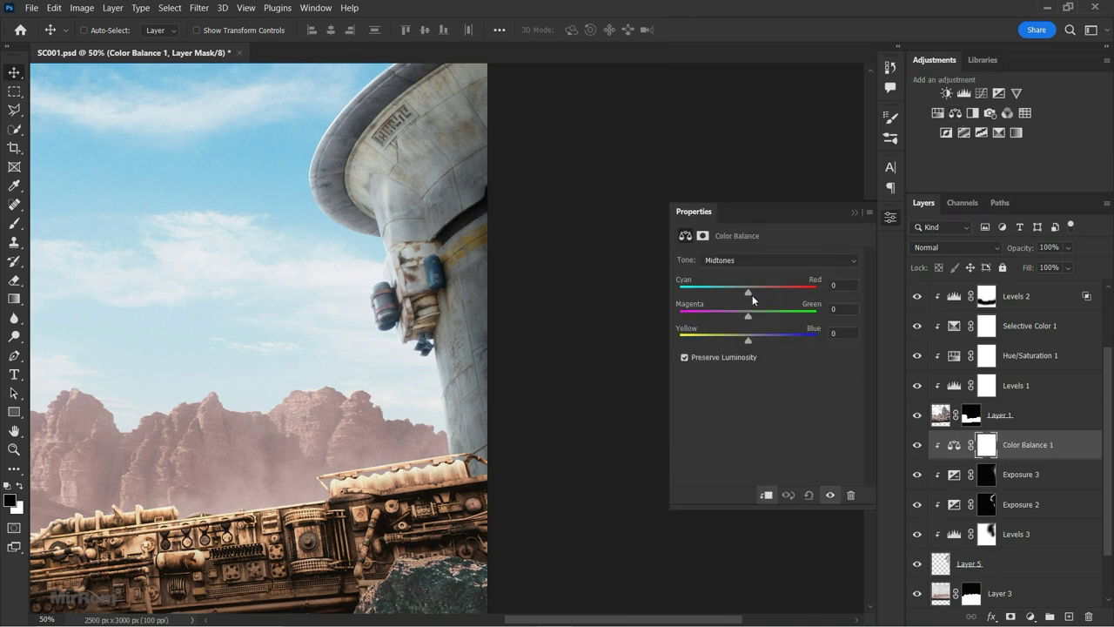
left_click_drag(750, 292, 765, 291)
left_click_drag(749, 340, 735, 343)
left_click(854, 214)
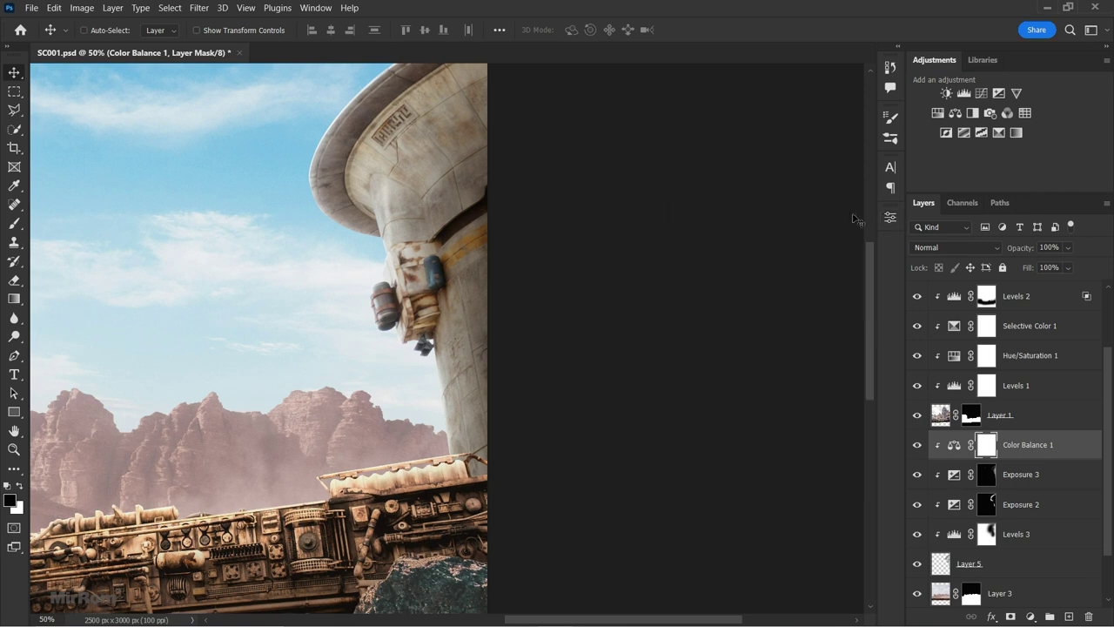
left_click(954, 446)
key("ctrl+0")
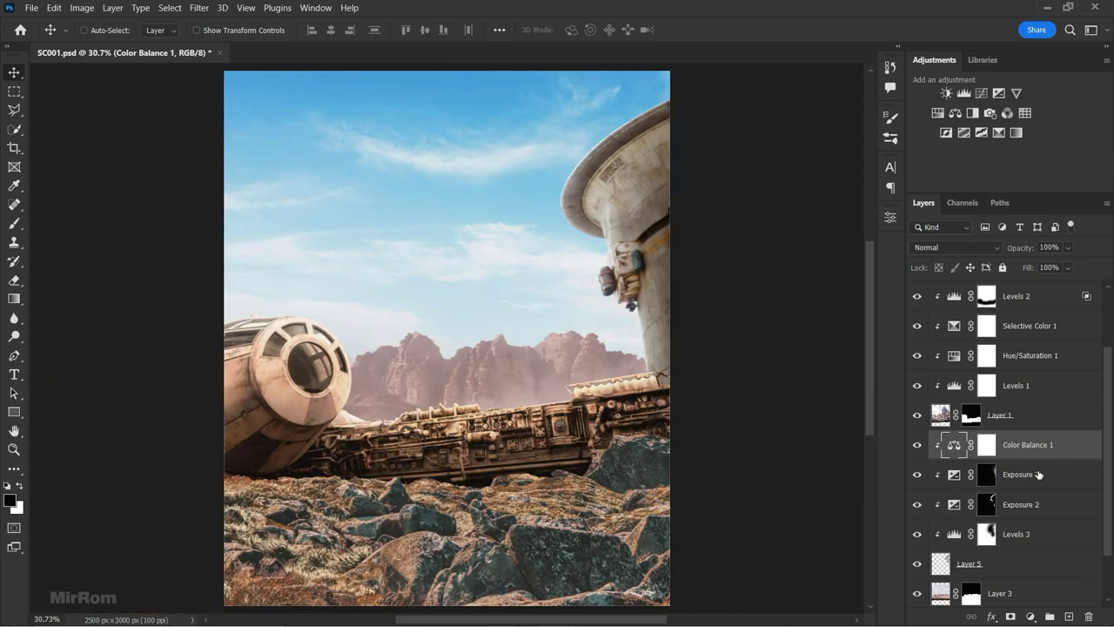
- Select the rocky foreground Layer 2 and enlarge the view to 33.33%
left_click_drag(1108, 376, 1113, 436)
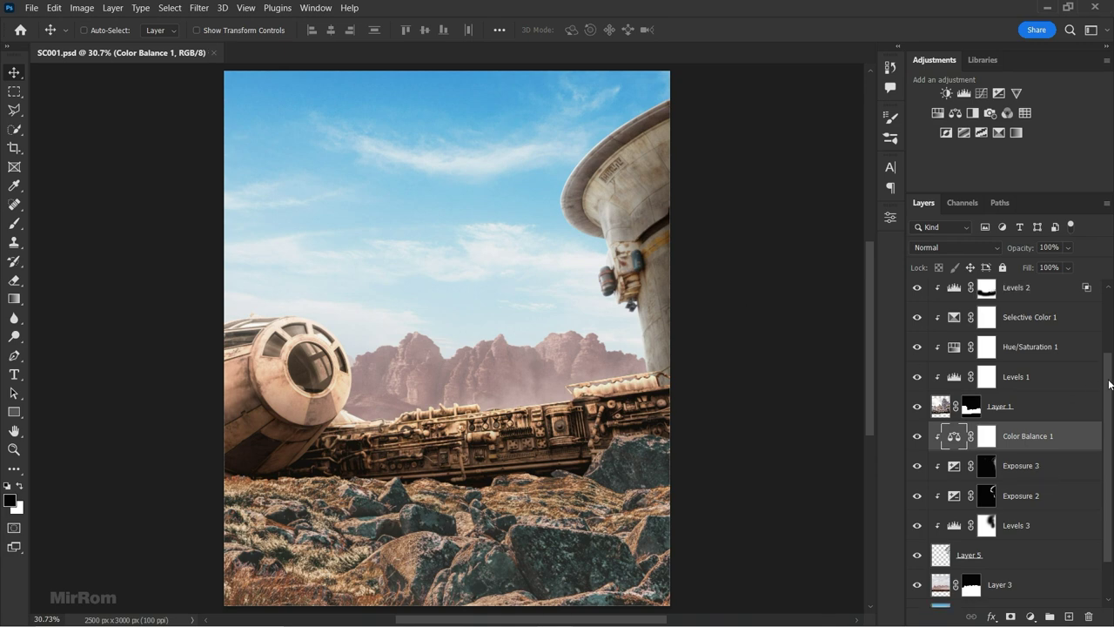
left_click_drag(1101, 506, 1112, 383)
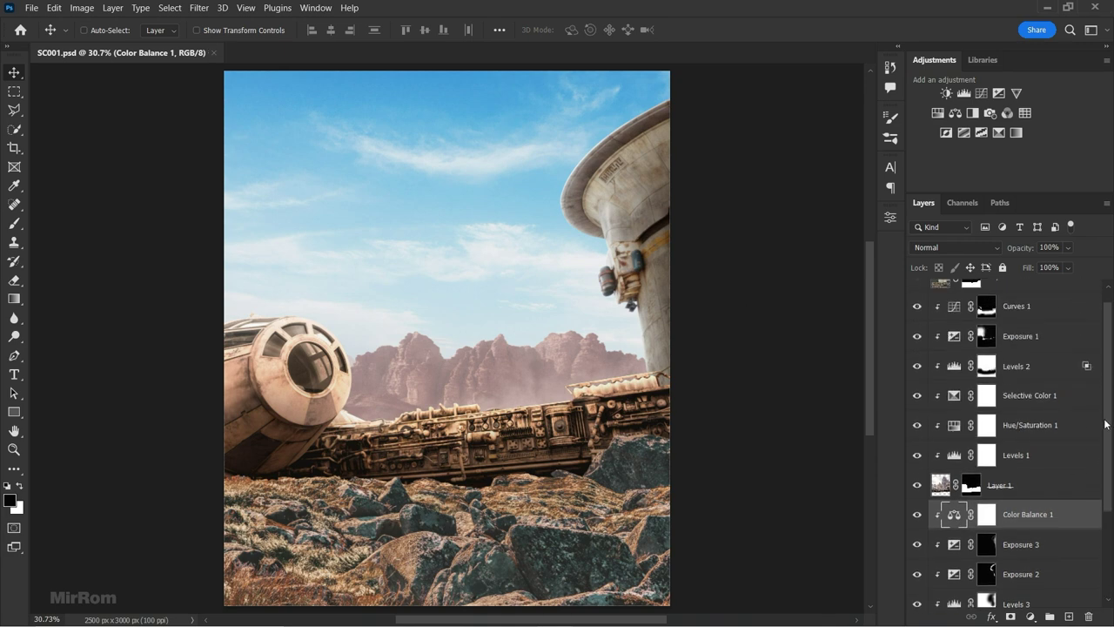
left_click(1041, 305)
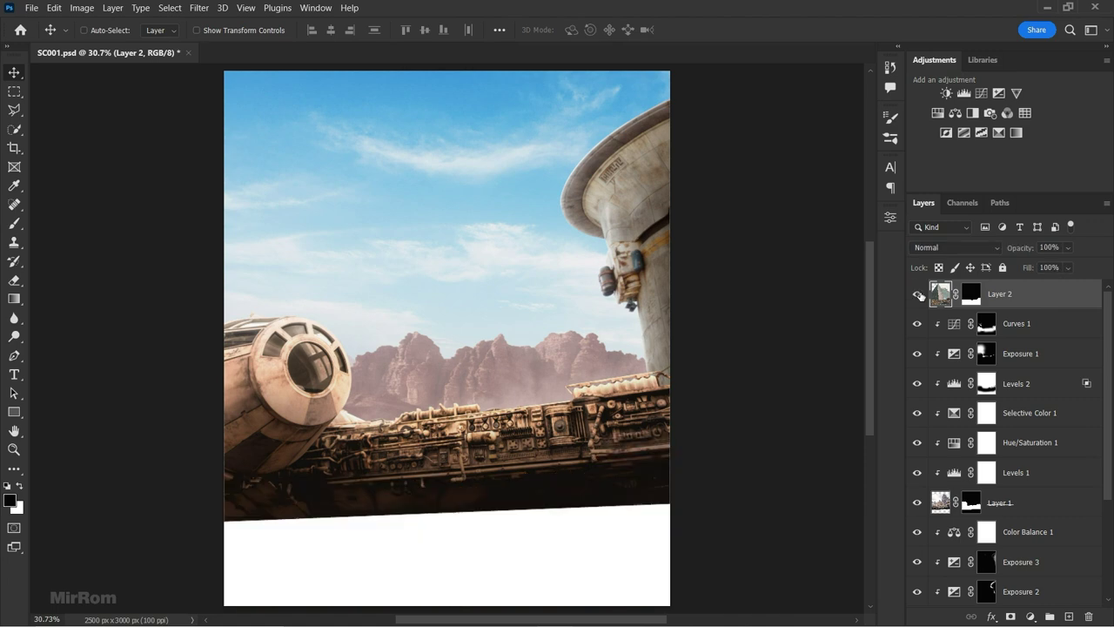
left_click_drag(866, 344, 868, 367)
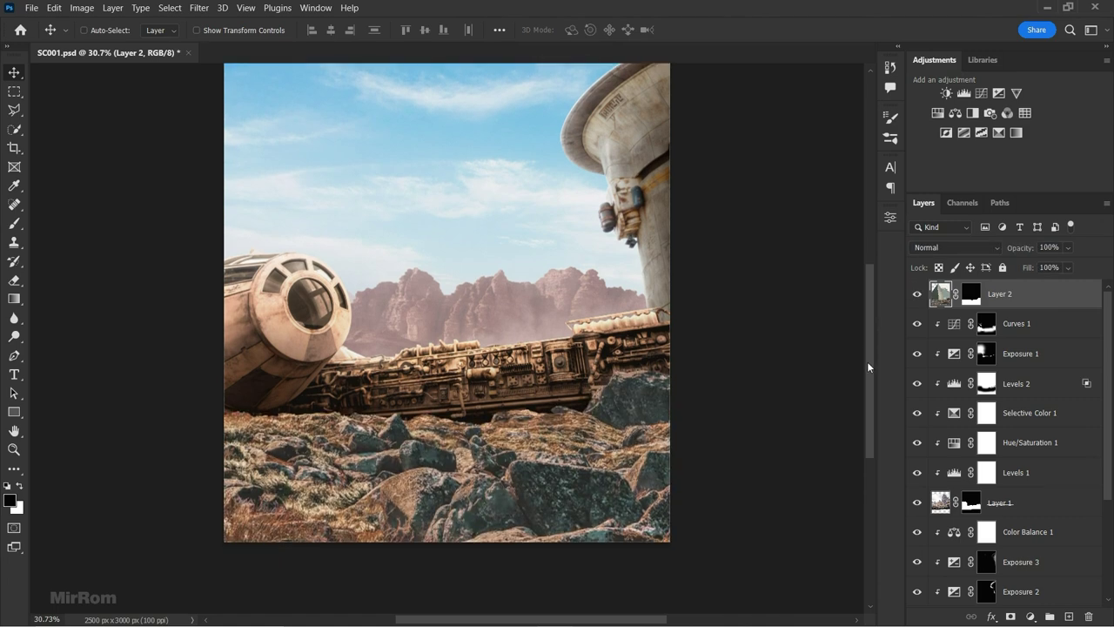
left_click_drag(648, 622, 677, 597)
key("ctrl+plus")
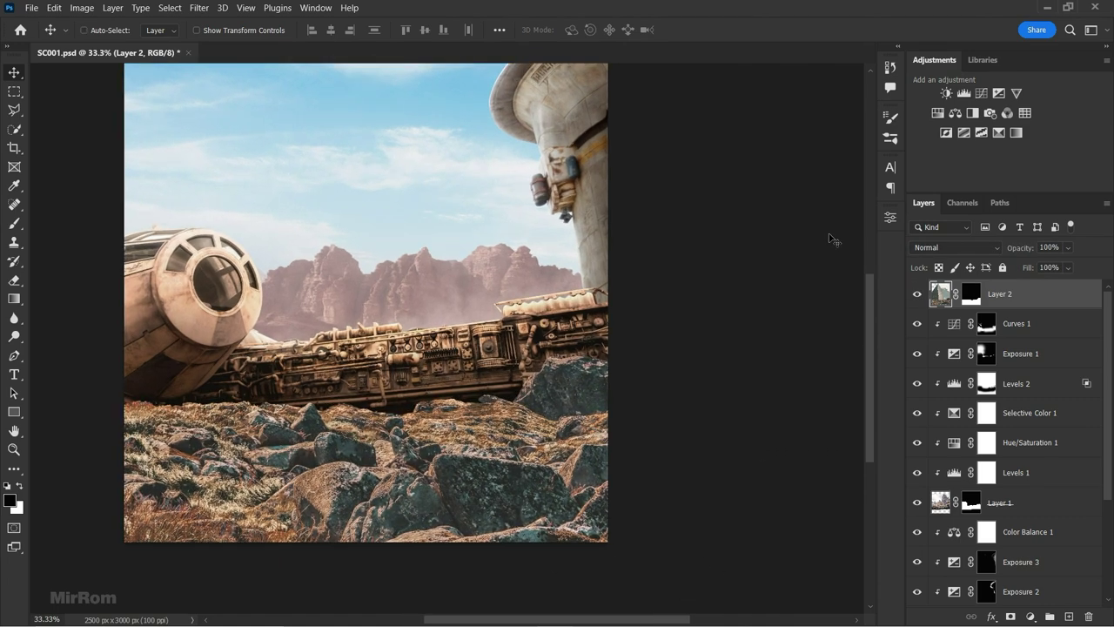
- Darken the rocks with a clipped Levels: input black 39, midtone 0.86, output 15–172
left_click(964, 93)
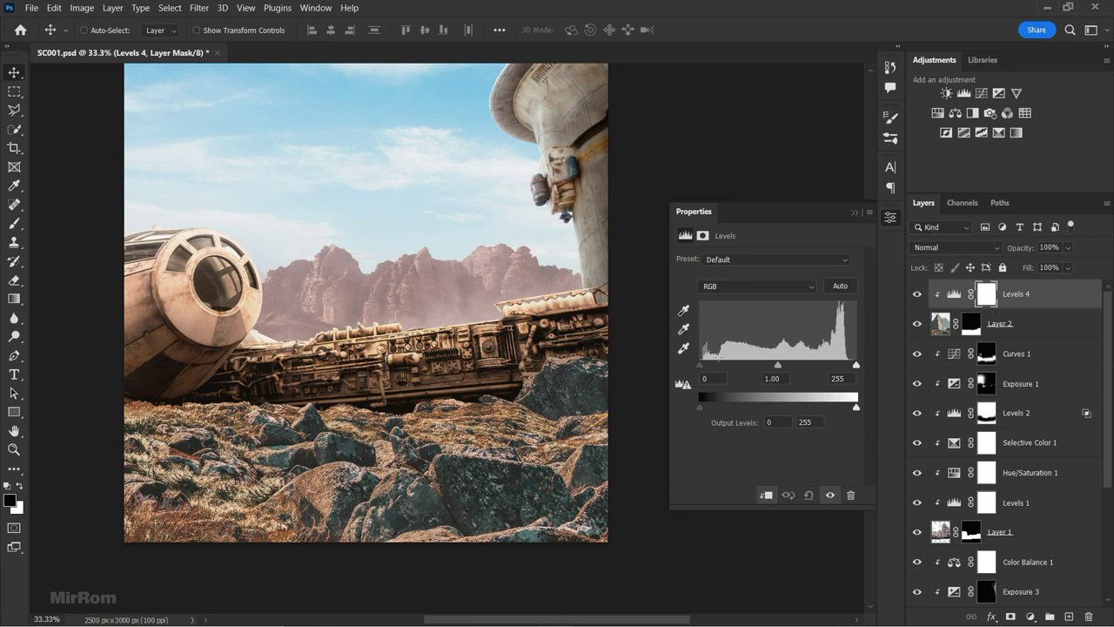
left_click_drag(701, 364, 798, 364)
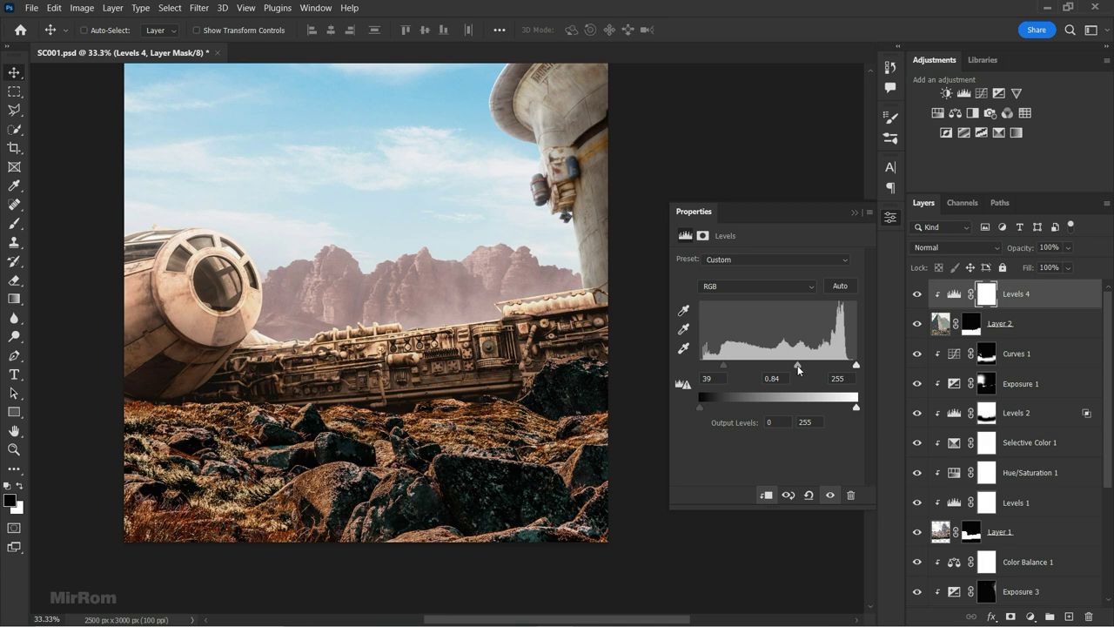
left_click_drag(855, 408, 818, 406)
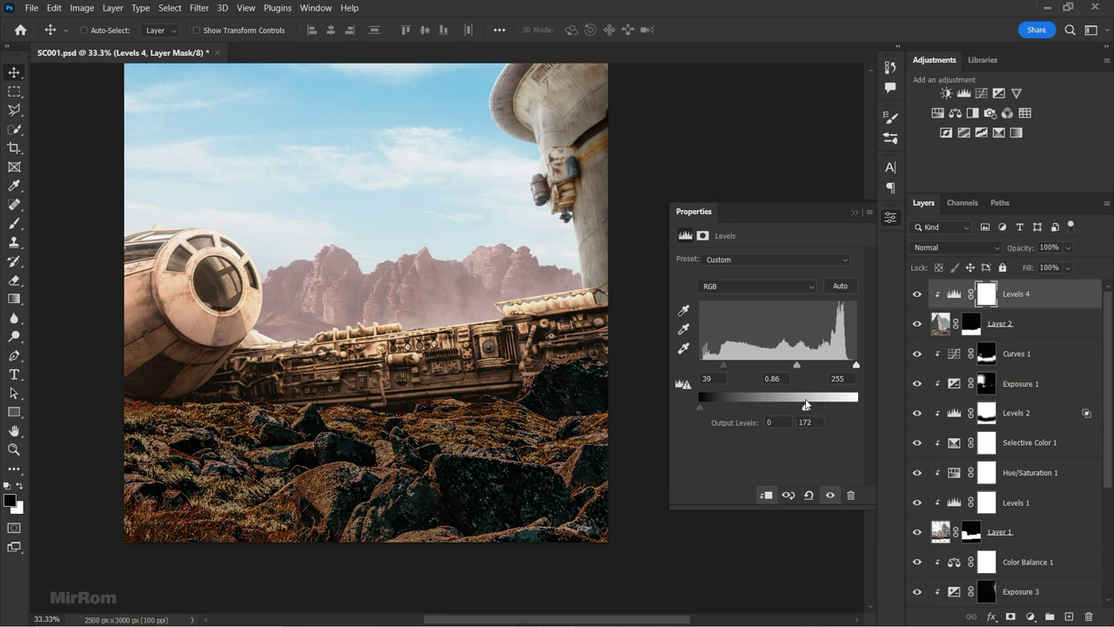
left_click_drag(704, 406, 709, 407)
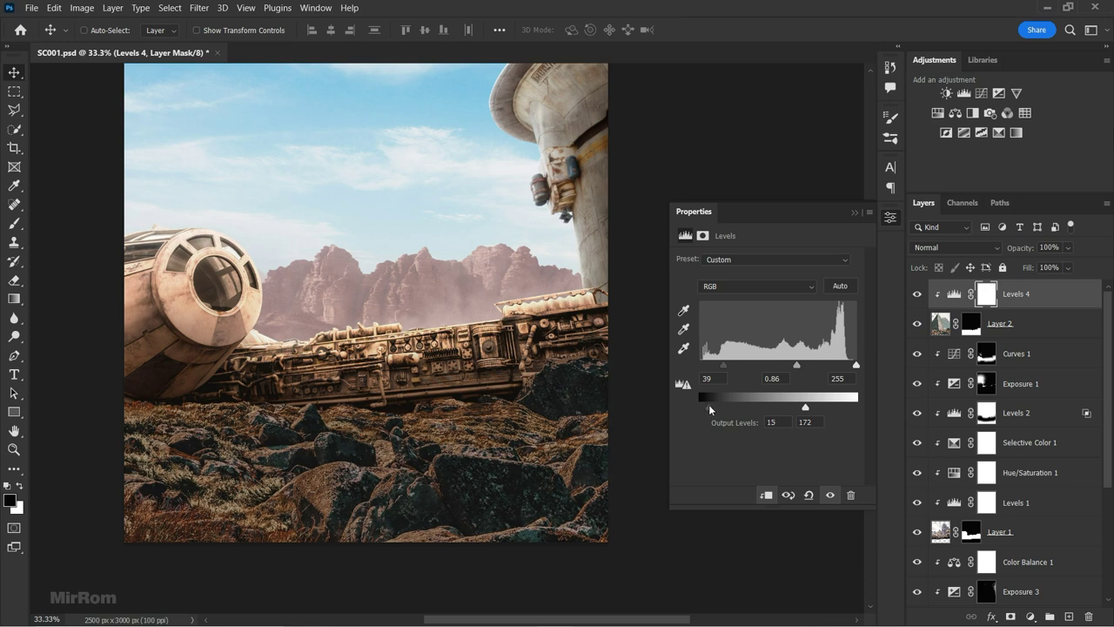
left_click(861, 221)
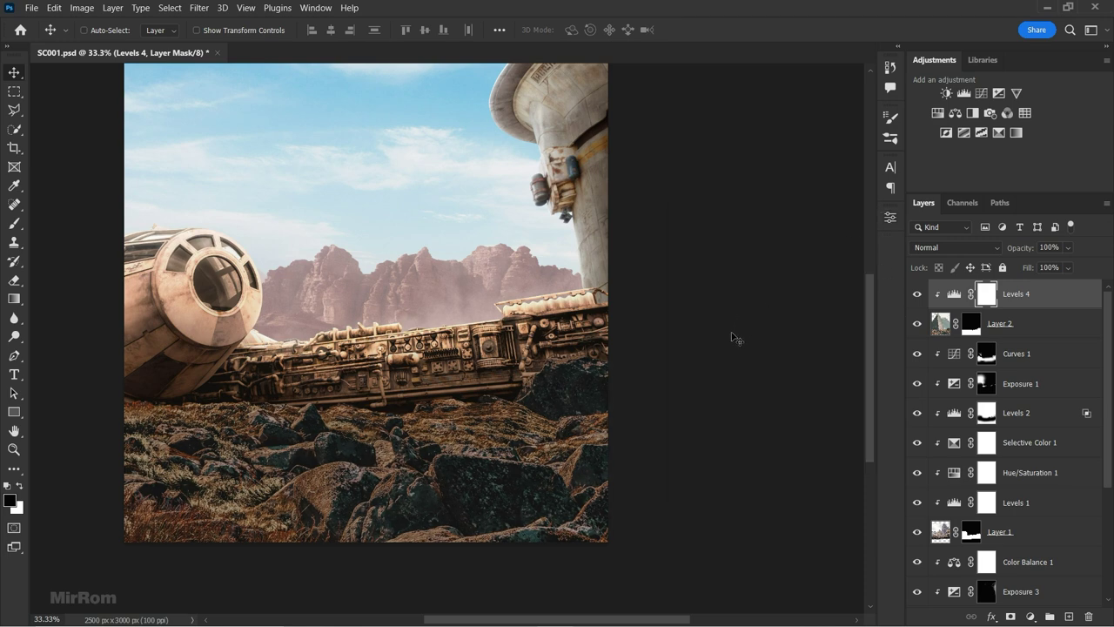
- Add a Hue/Saturation adjustment setting the Cyans range saturation to -100
left_click(937, 113)
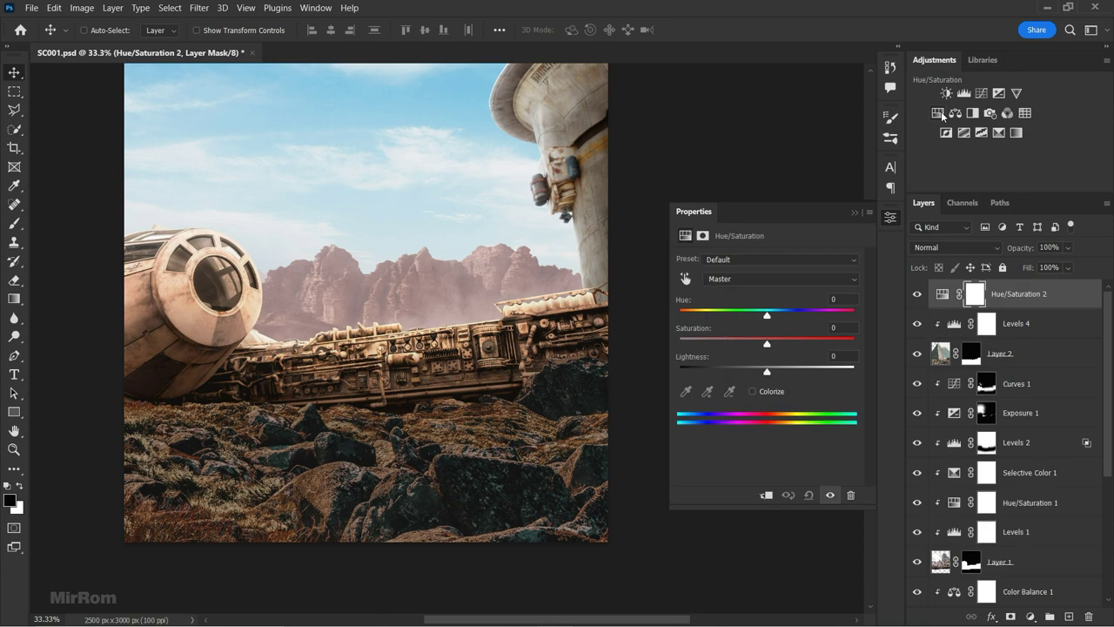
left_click(756, 279)
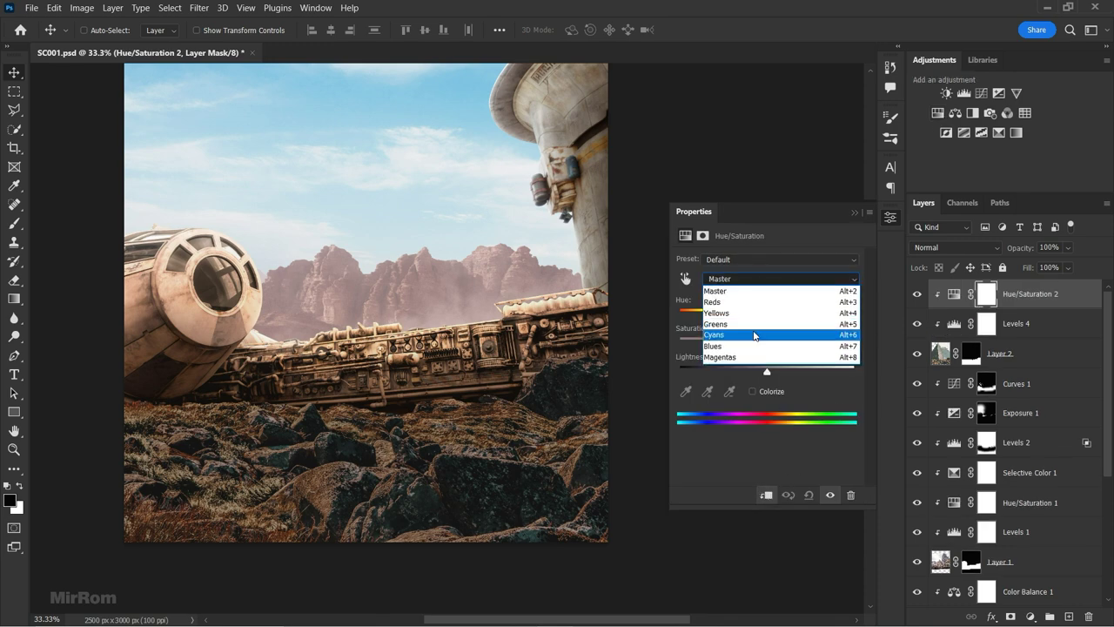
left_click(756, 332)
left_click_drag(688, 340, 679, 341)
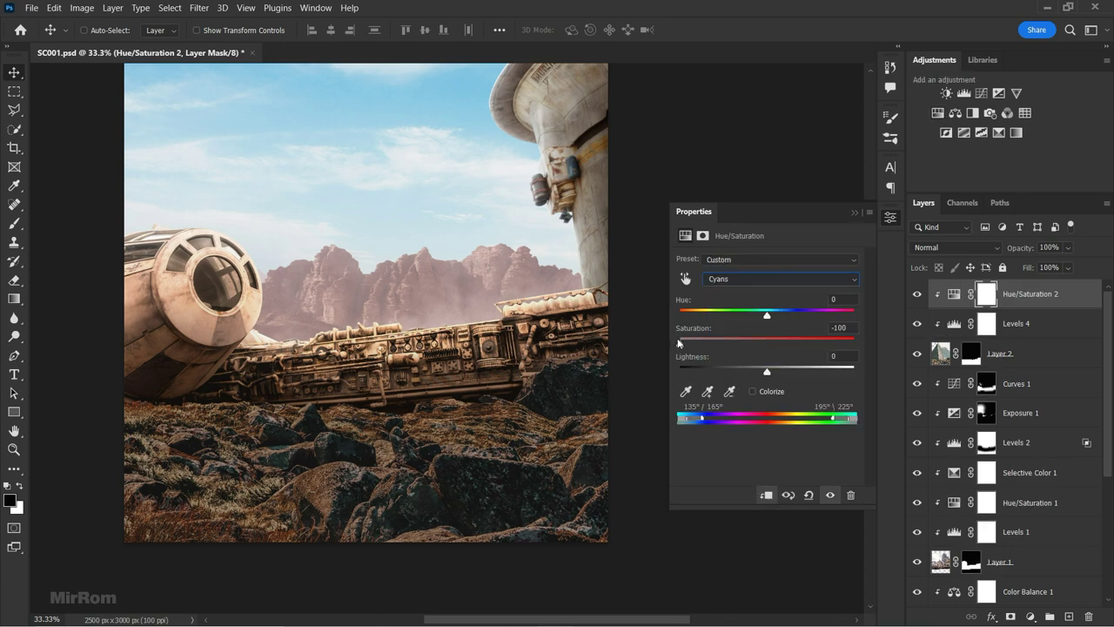
left_click(853, 212)
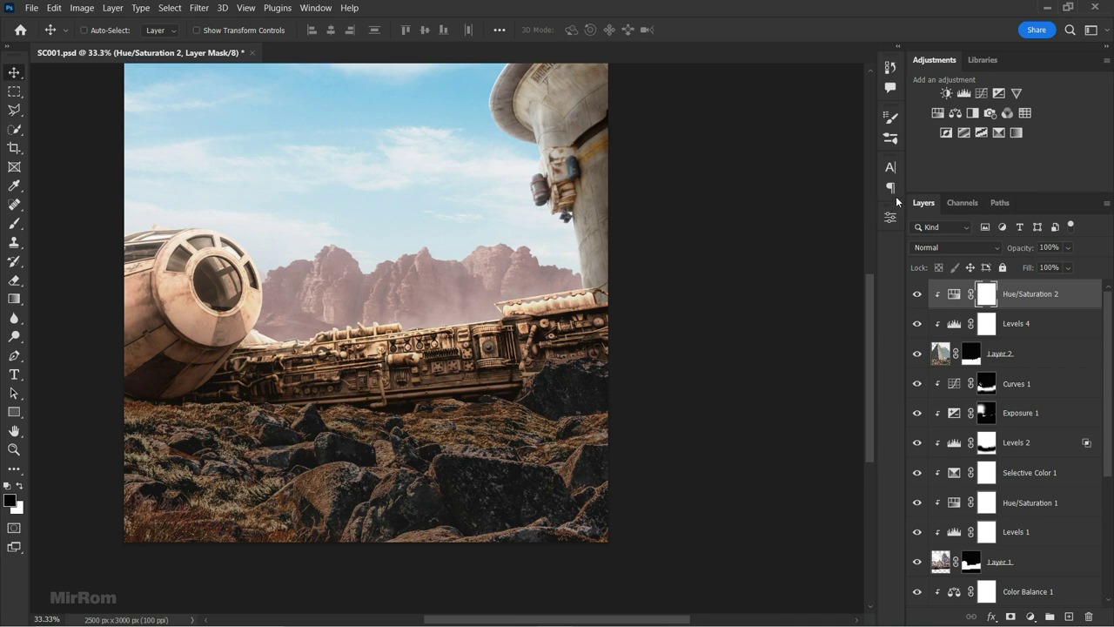
- Add a Selective Color adjustment with Neutrals at Cyan -18, Yellow +6, Black -5
left_click(999, 132)
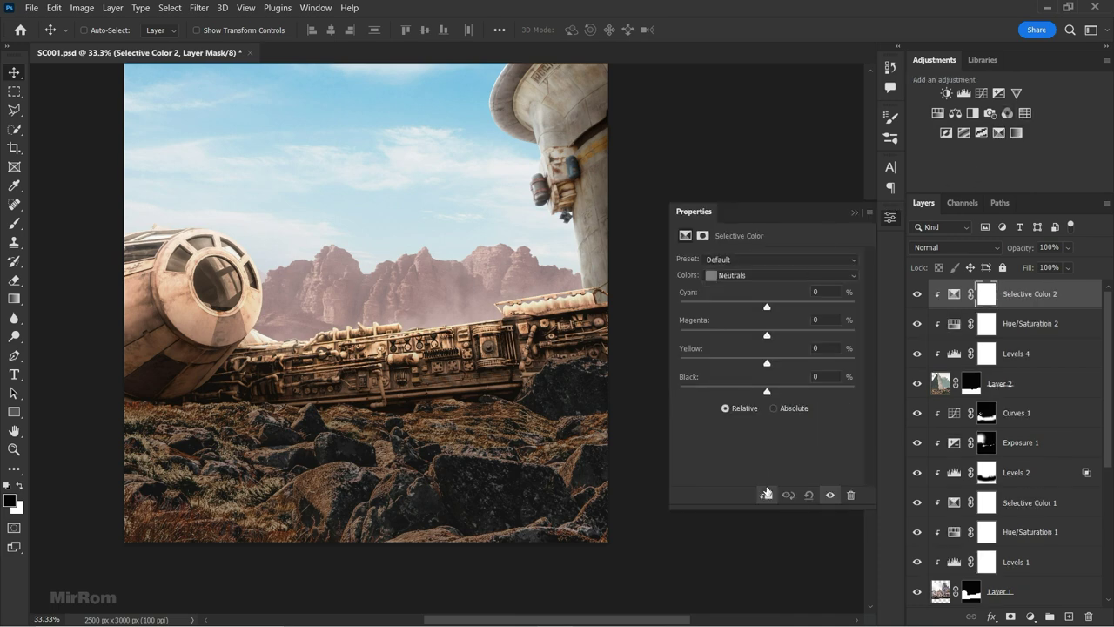
left_click(740, 275)
left_click(757, 374)
left_click_drag(767, 307, 760, 308)
left_click_drag(768, 362, 772, 363)
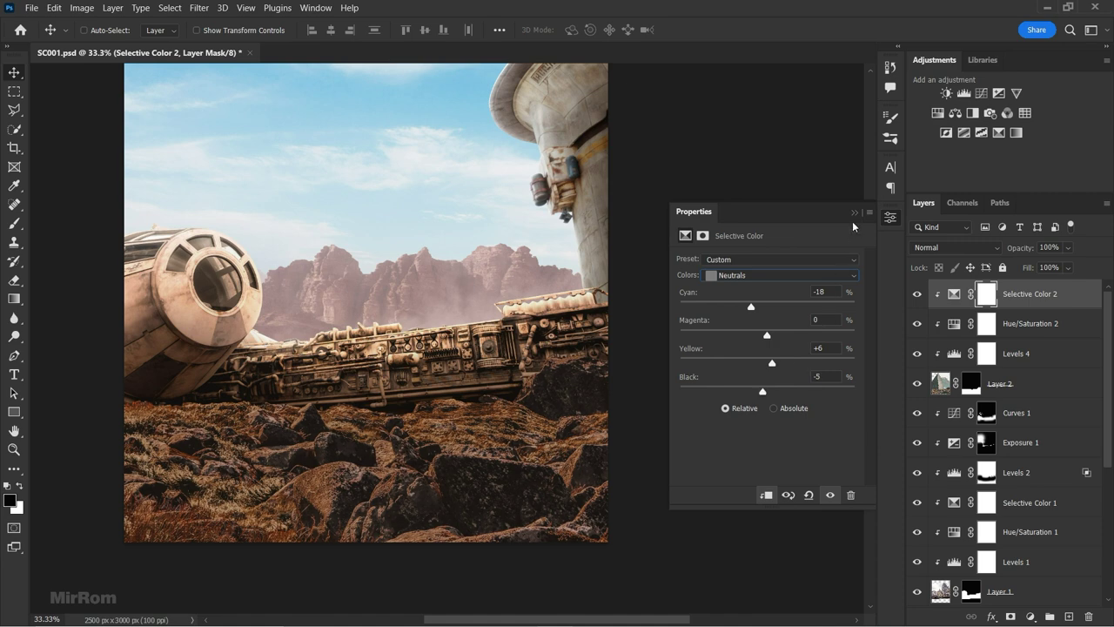
left_click(853, 213)
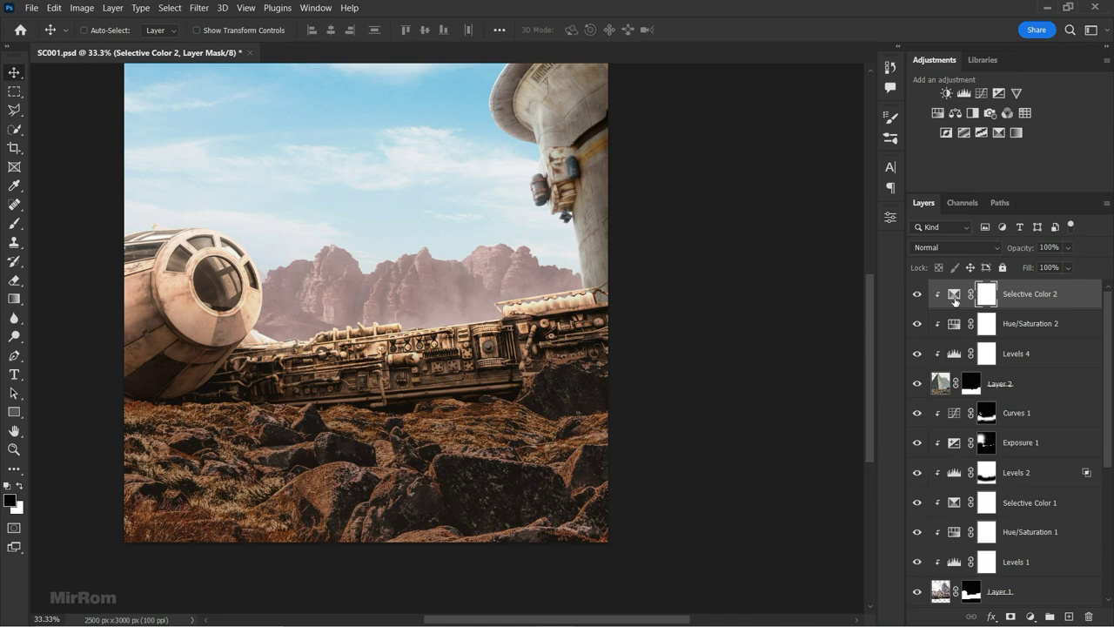
- Brighten the rocks with Levels 5: midtone about 1.21, white input 202, output white 254
left_click(963, 93)
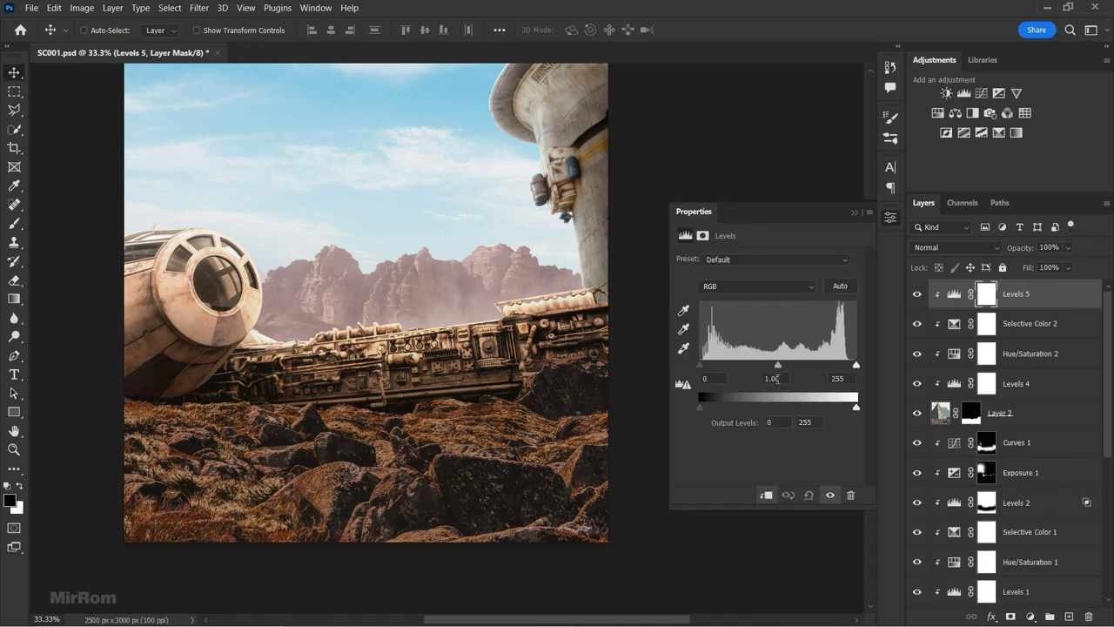
left_click_drag(777, 364, 765, 365)
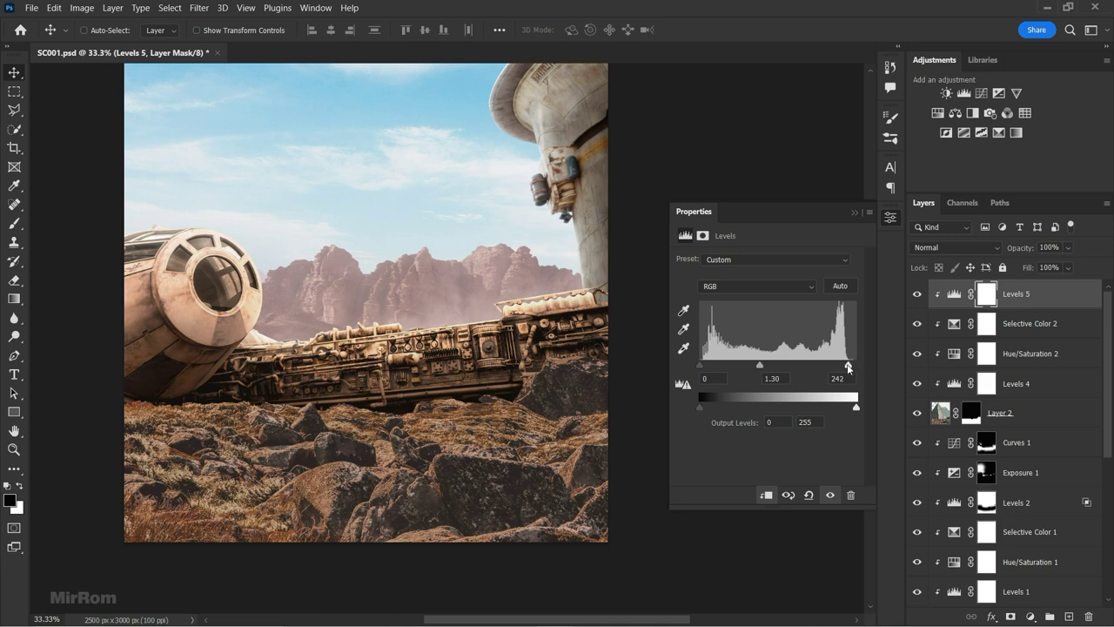
left_click_drag(856, 365, 827, 365)
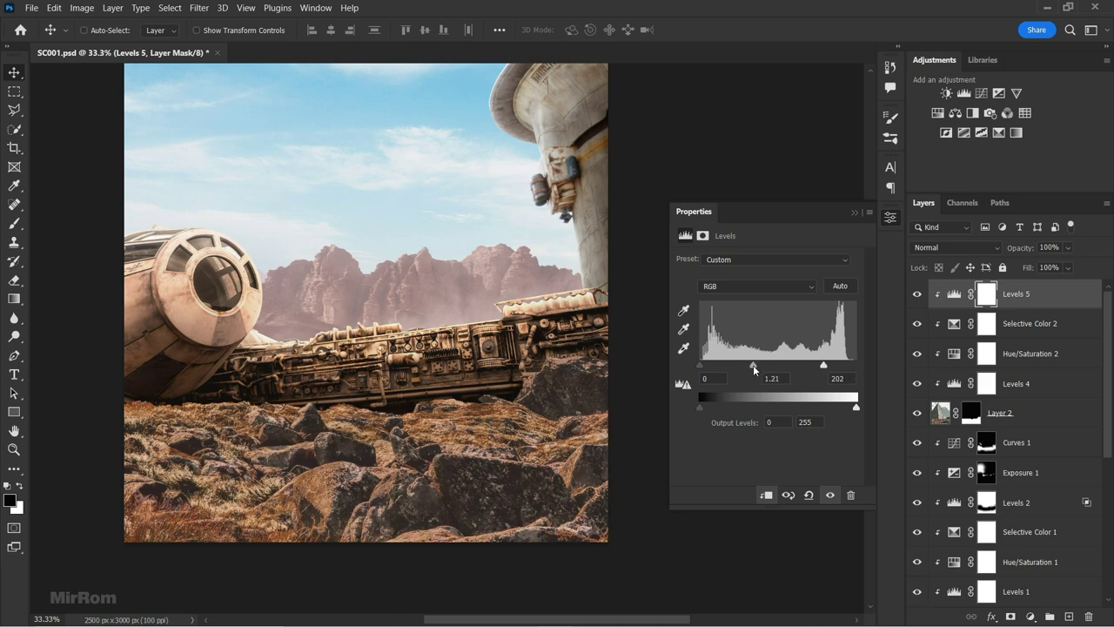
left_click_drag(750, 366, 748, 366)
mouse_move(856, 406)
left_mouse_down()
mouse_move(823, 408)
mouse_move(851, 413)
left_mouse_up()
left_click(856, 213)
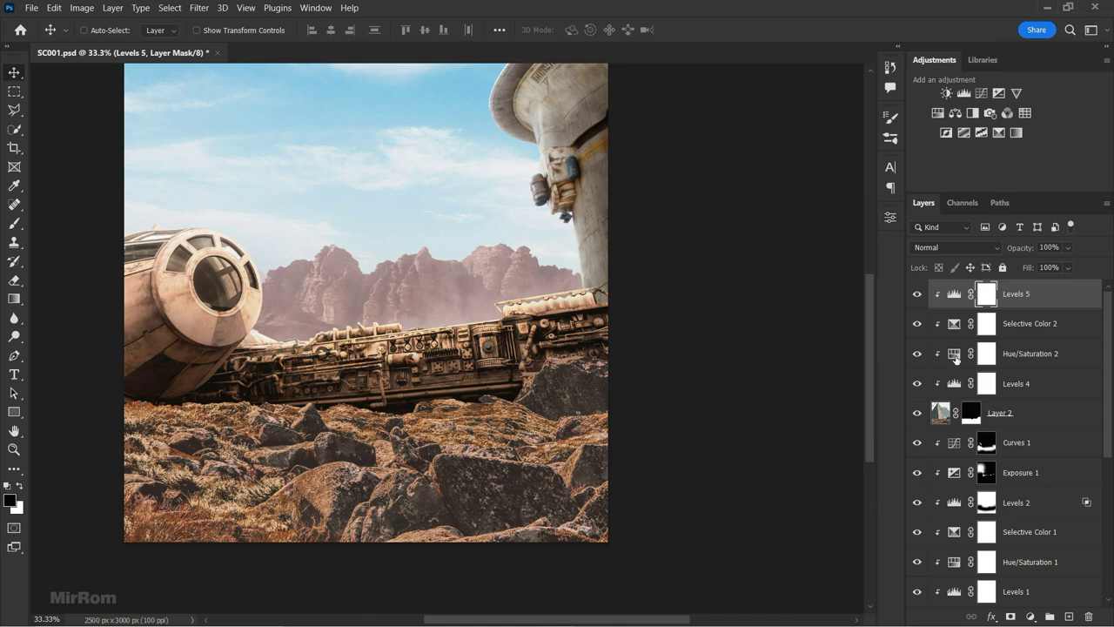
left_click(955, 295)
left_click(992, 615)
- Set Levels 5's Blend If underlying-layer black slider split to 6/90 to spare the darkest shadows
left_click(1002, 475)
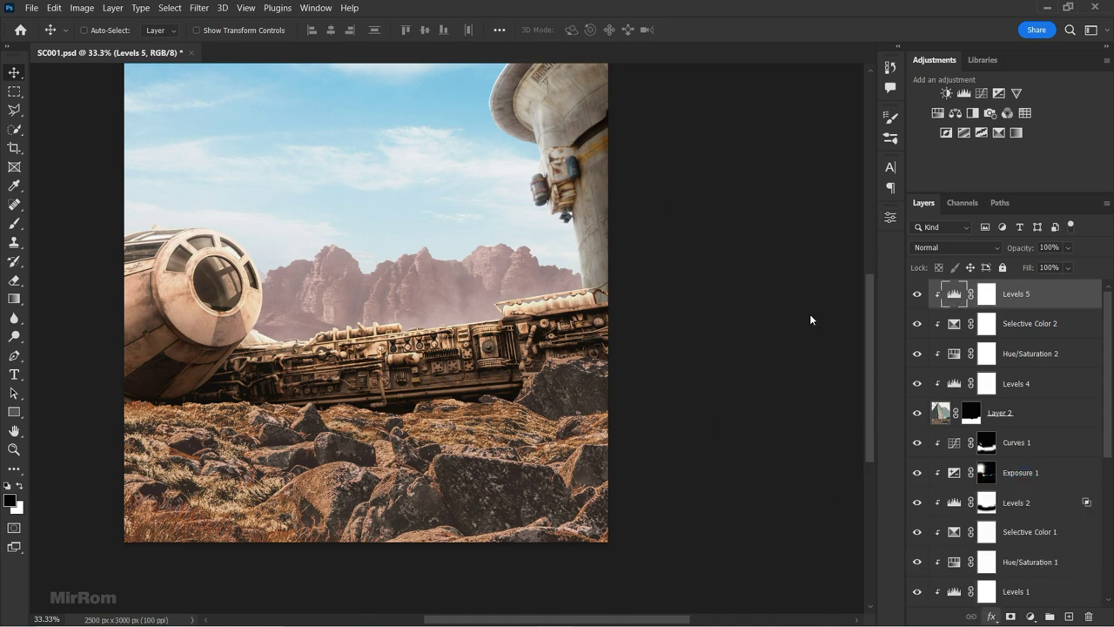
left_click_drag(648, 124, 680, 80)
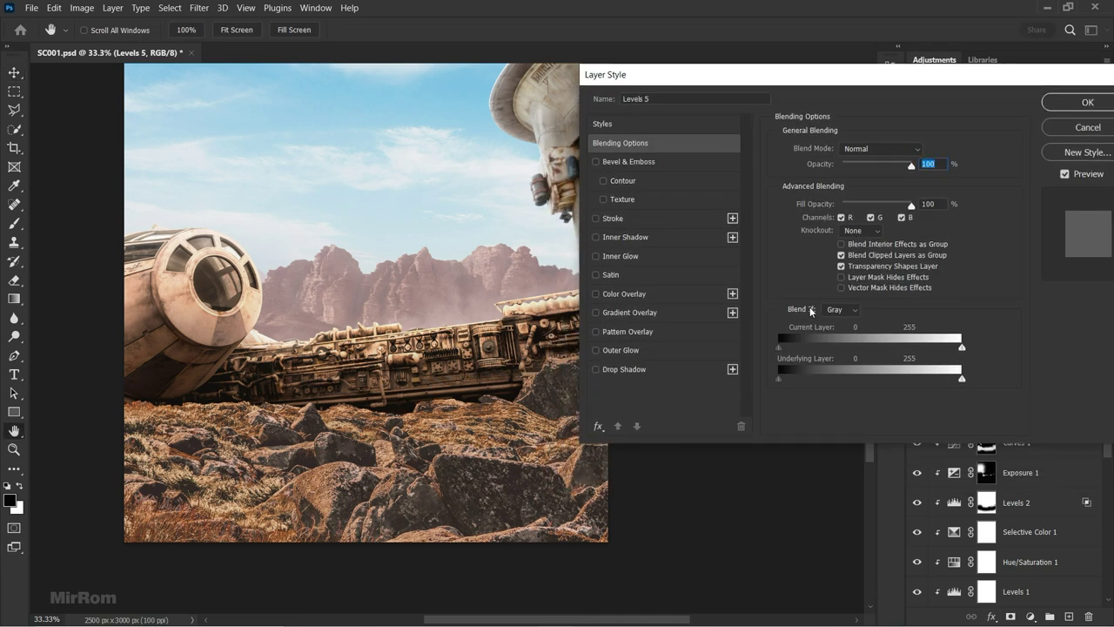
left_click_drag(783, 379, 862, 379)
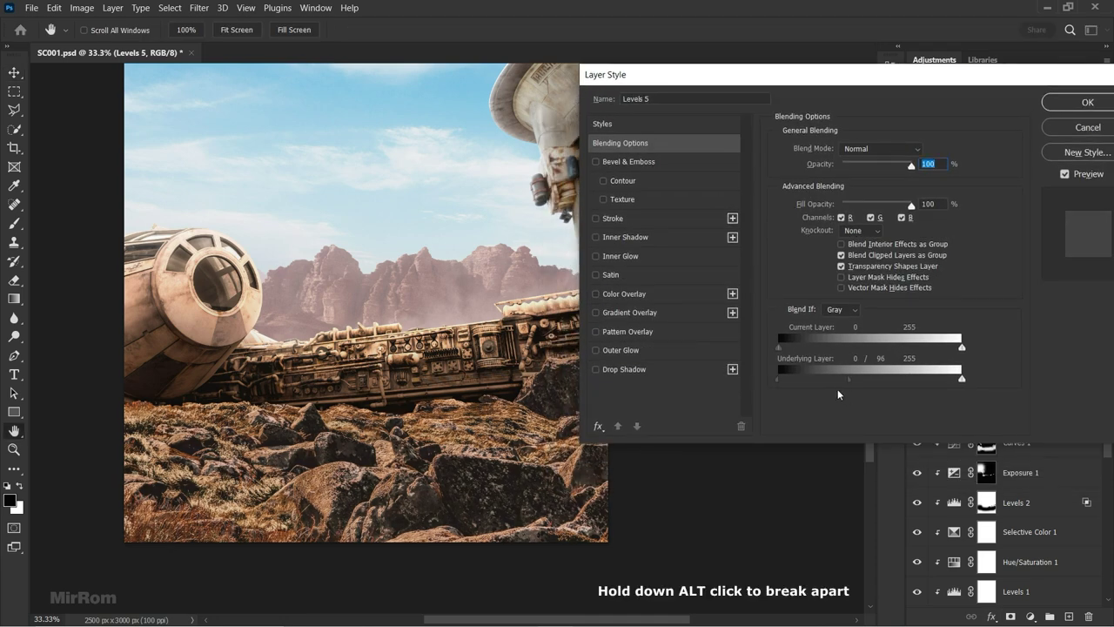
mouse_move(788, 379)
left_mouse_down()
mouse_move(802, 383)
mouse_move(783, 387)
left_mouse_up()
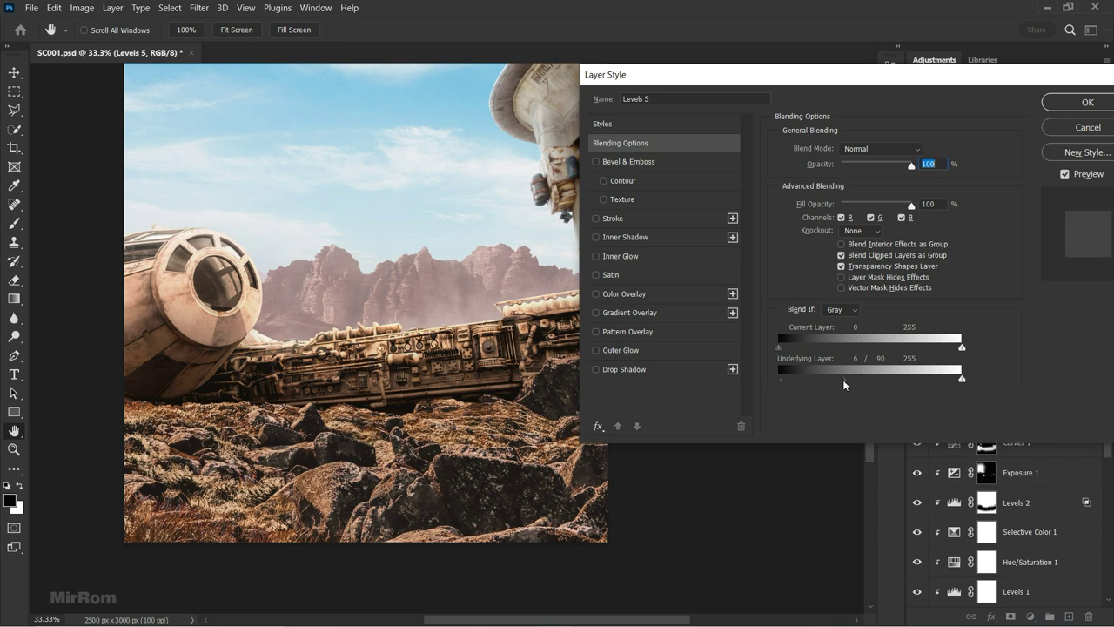
left_click(1065, 176)
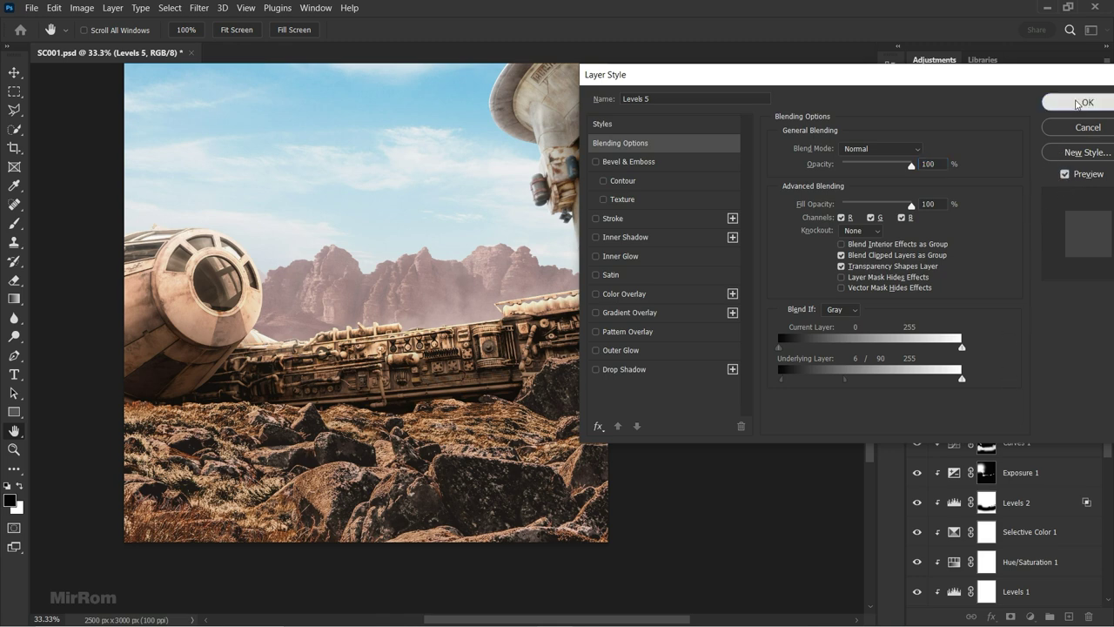
left_click(1087, 102)
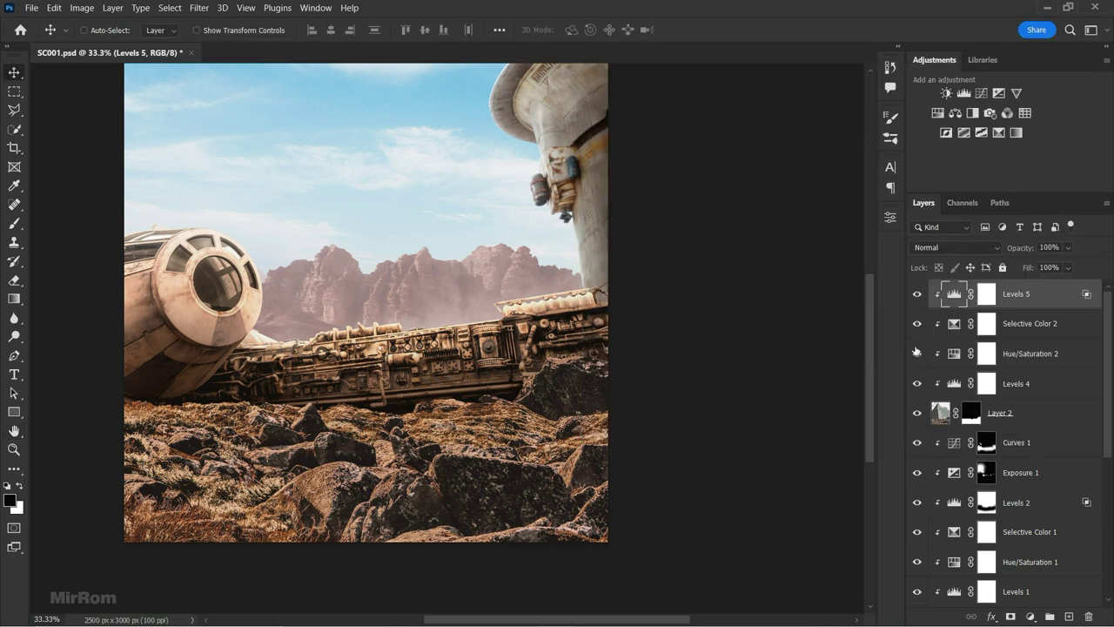
left_click(986, 294)
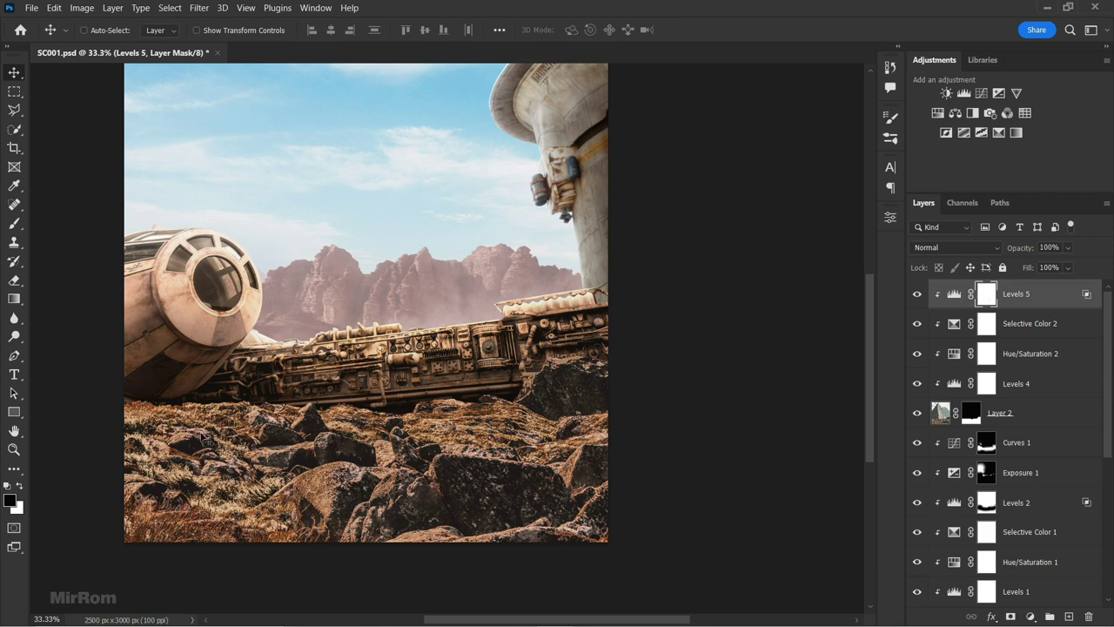
- Paint black on the Levels 5 mask over rock patches near the left ship's base, varying brush size
key("b")
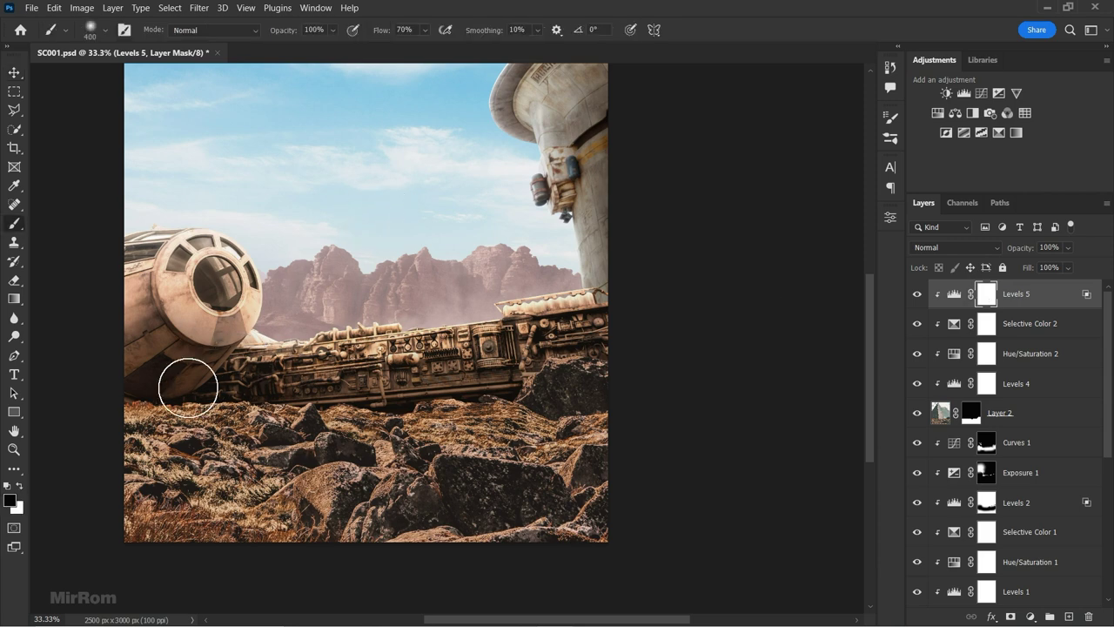
scroll(106, 437, "up", 1)
scroll(107, 437, "up", 1)
left_click_drag(194, 368, 326, 361)
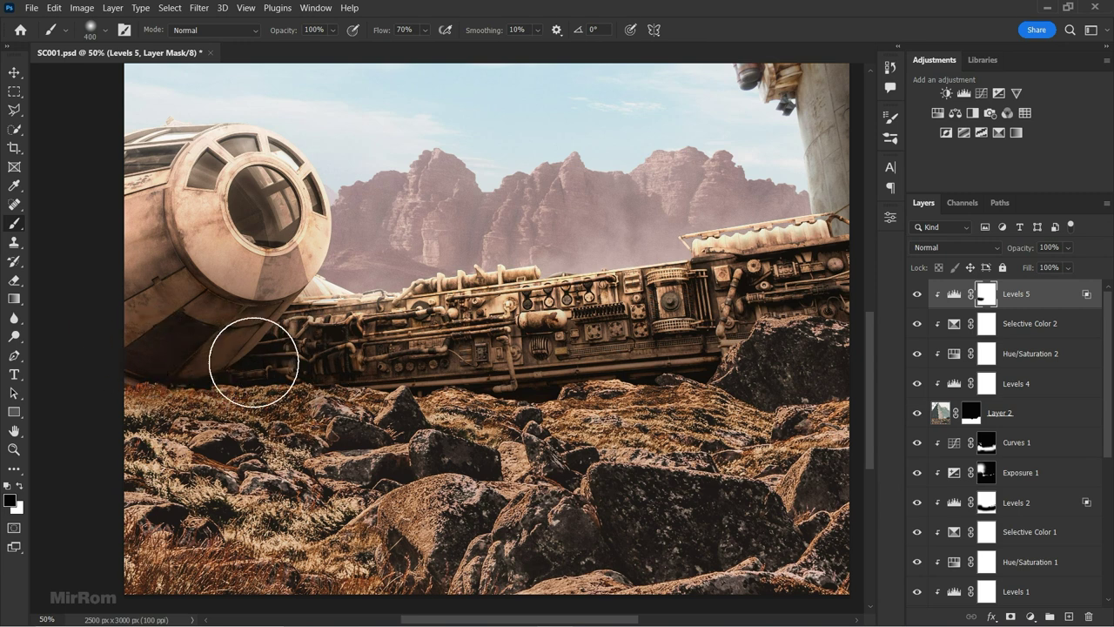
key("bracketleft")
key("bracketleft")
key("bracketleft")
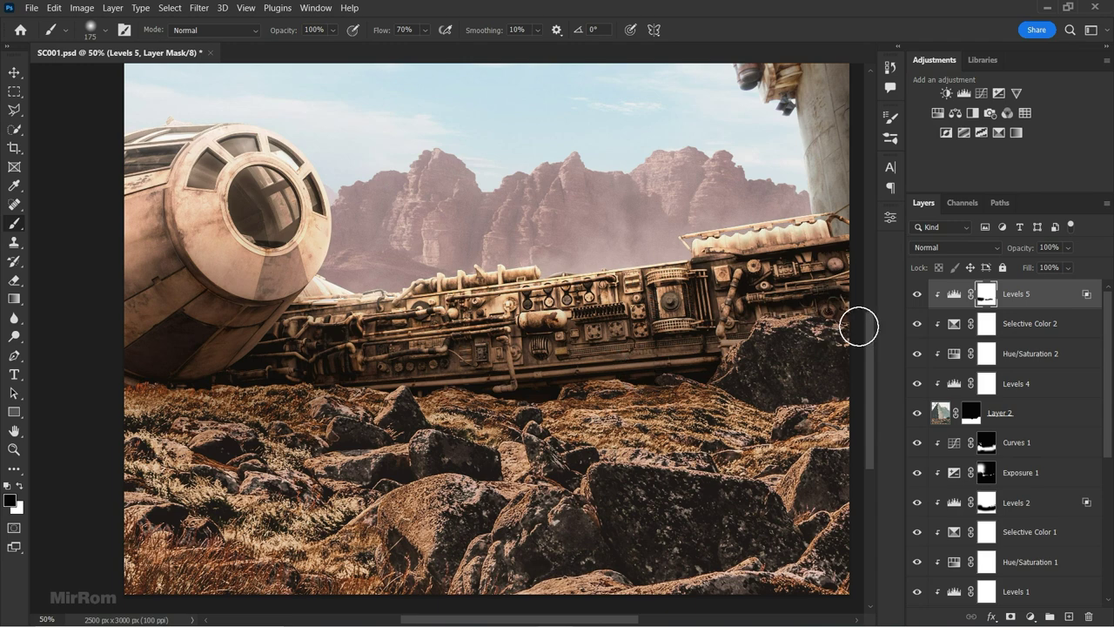
key("bracketright")
key("bracketright")
key("bracketright")
key("shift+0")
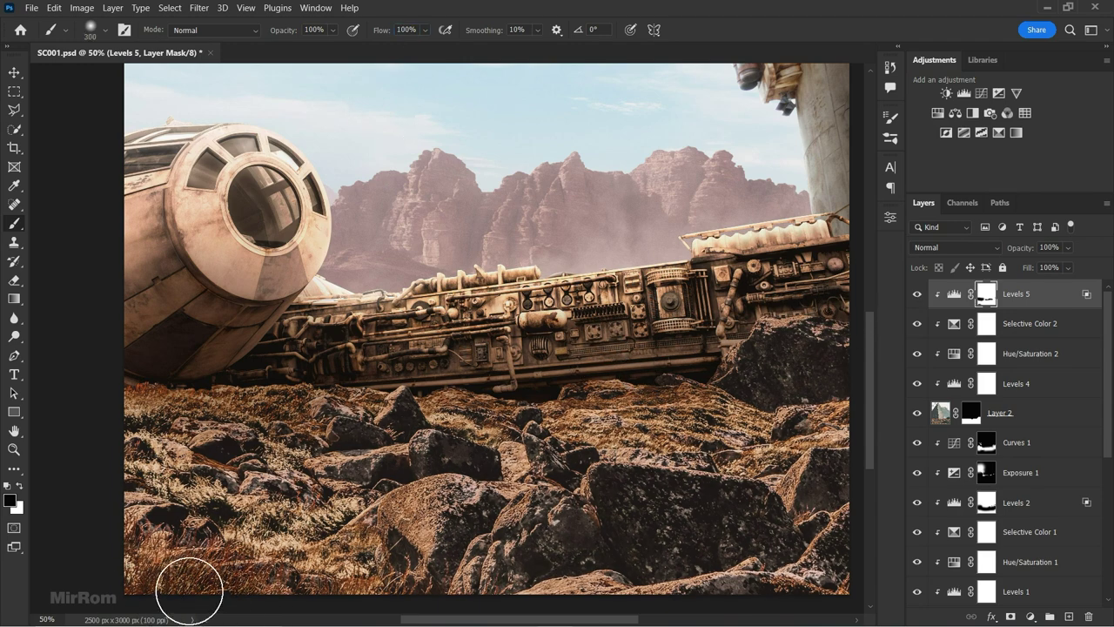
key("bracketleft")
key("bracketleft")
key("bracketleft")
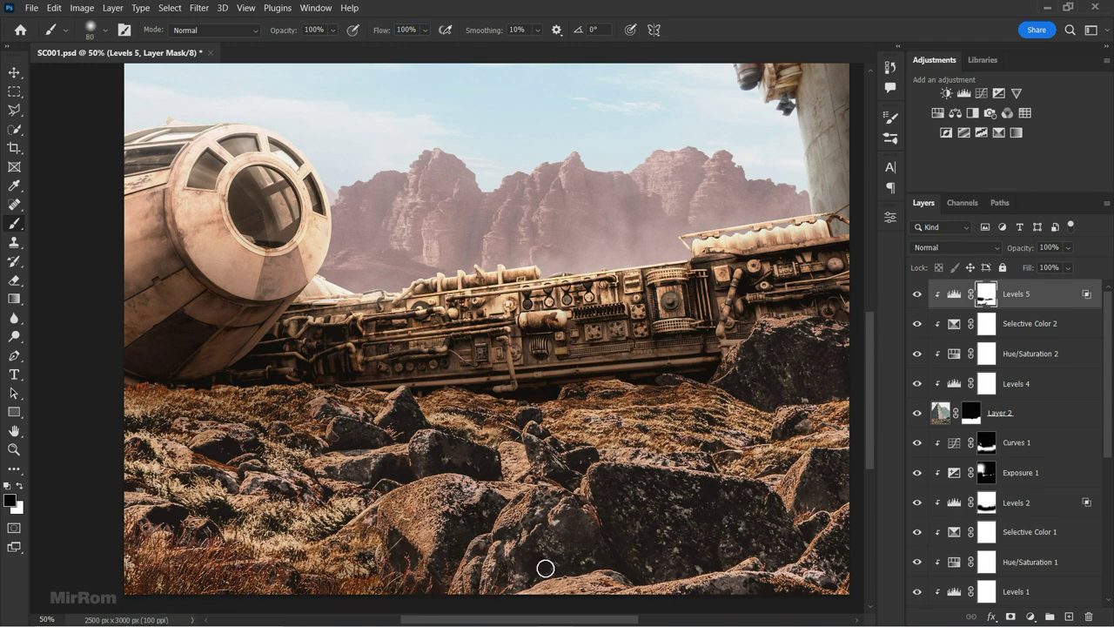
key("bracketleft")
key("bracketleft")
key("bracketleft")
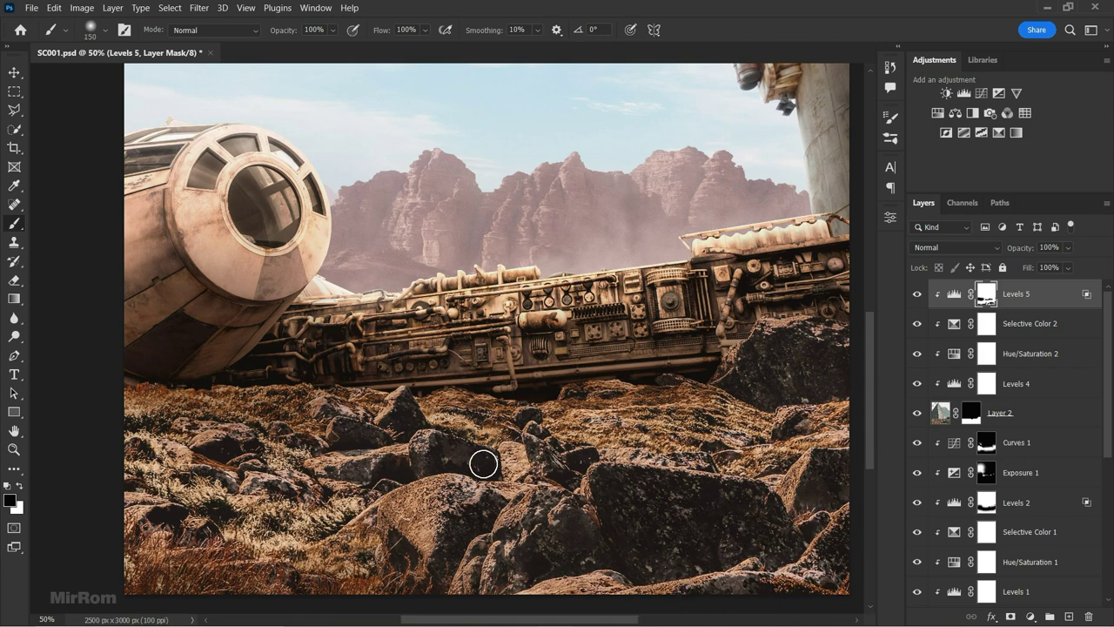
key("bracketleft")
key("bracketleft")
key("bracketleft")
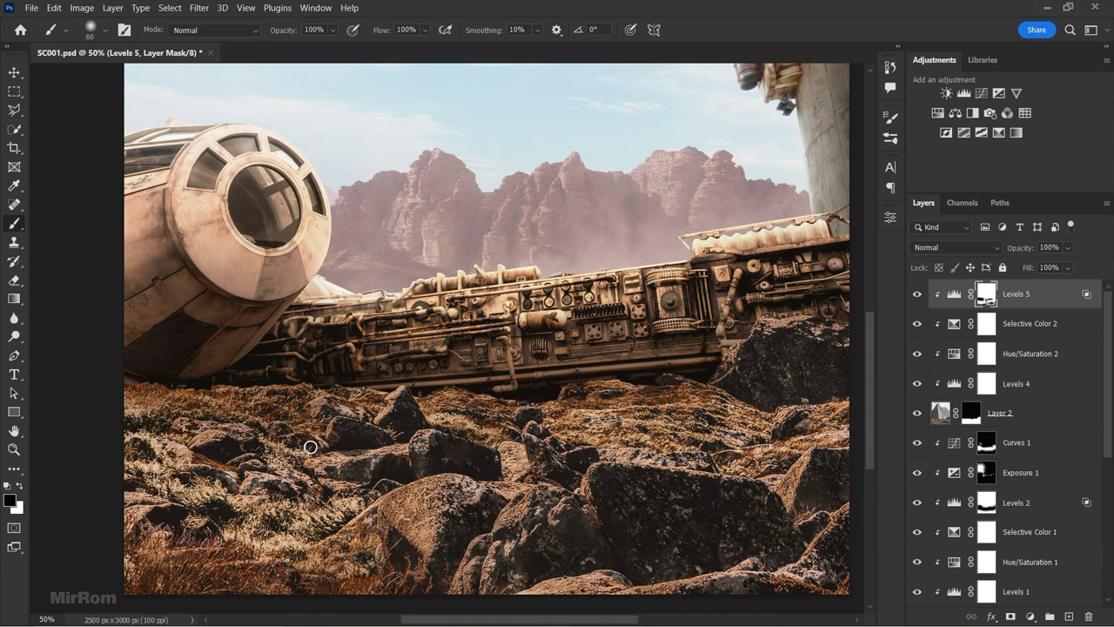
key("bracketright")
key("bracketright")
key("bracketright")
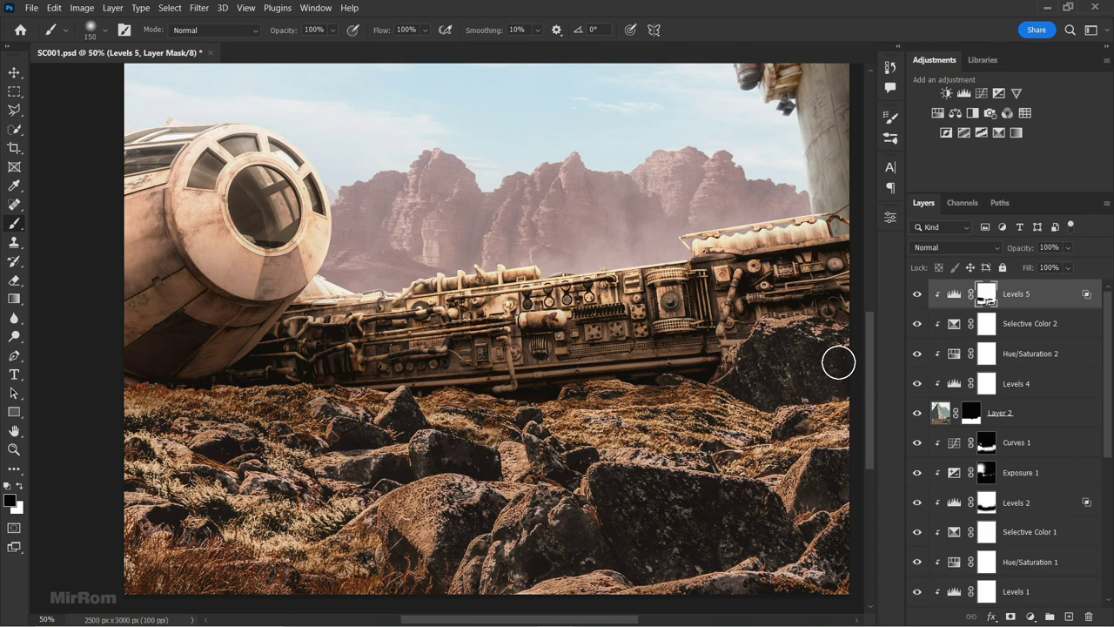
key("bracketright")
key("bracketright")
key("bracketright")
key("bracketleft")
key("bracketleft")
key("bracketleft")
key("bracketleft")
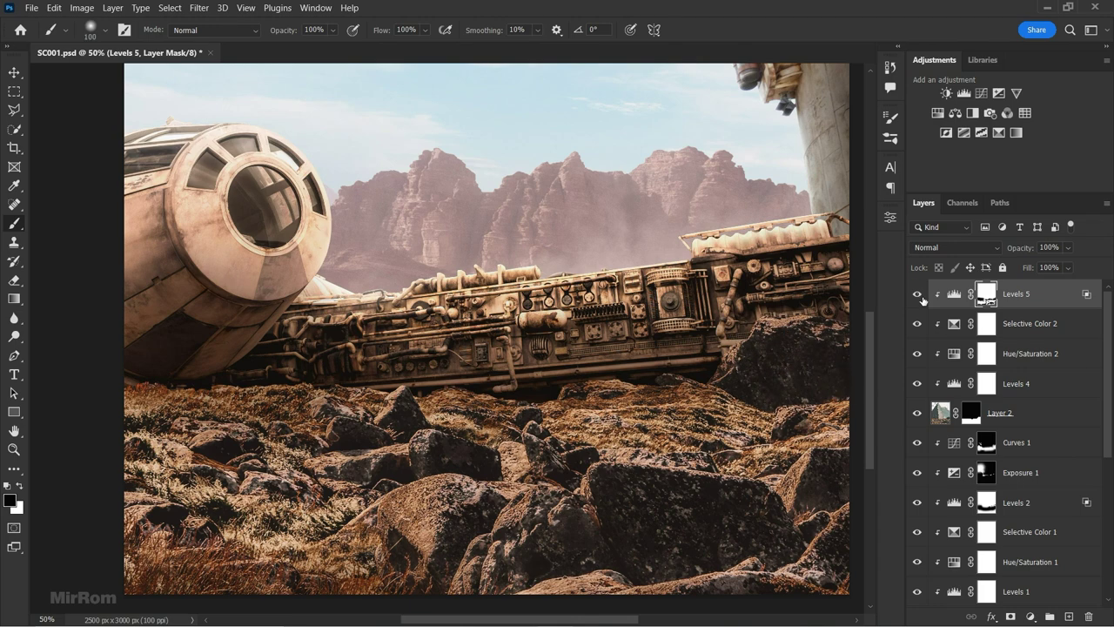
key("ctrl+minus")
key("ctrl+minus")
key("v")
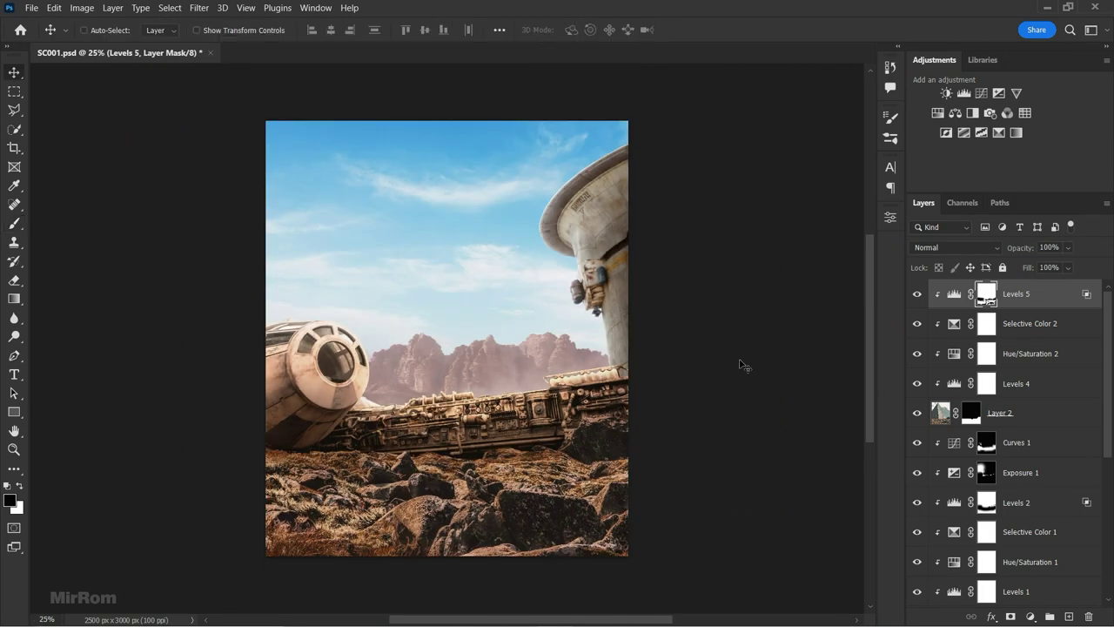
- Add an Exposure adjustment at +1.44, gamma 1.43, with its mask inverted to hide it
left_click(998, 93)
left_click_drag(767, 297, 786, 297)
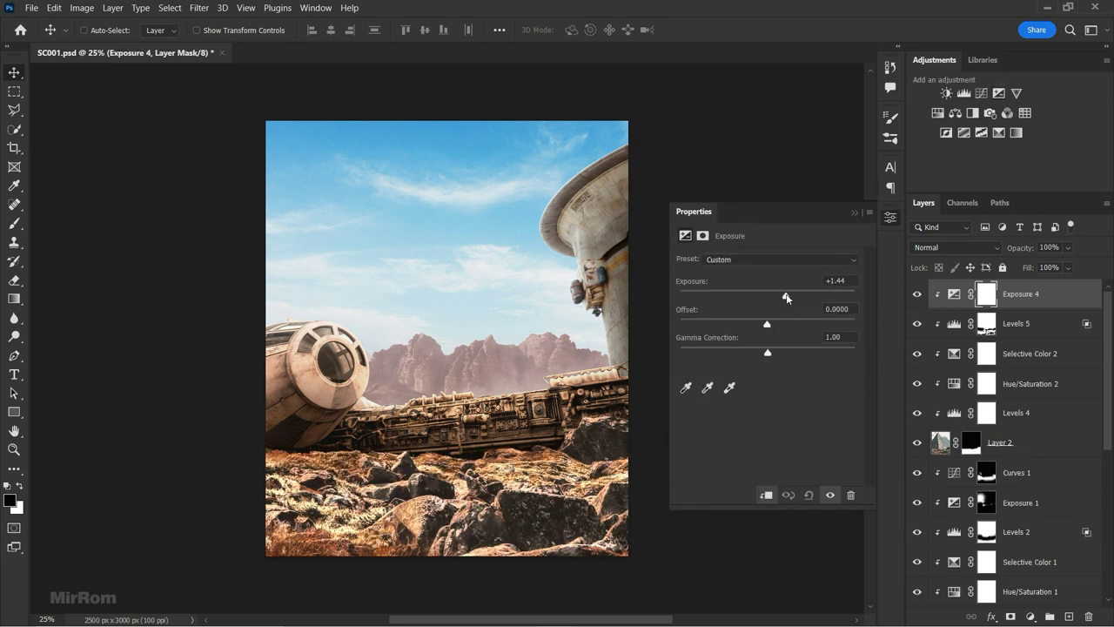
left_click_drag(767, 352, 744, 352)
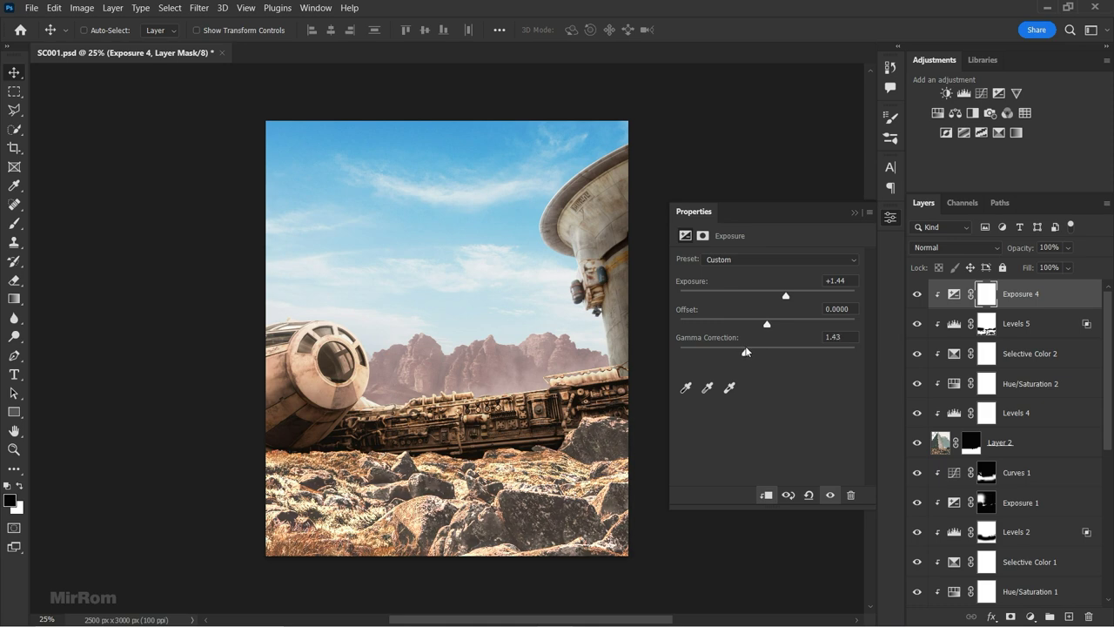
left_click(890, 216)
key("ctrl+i")
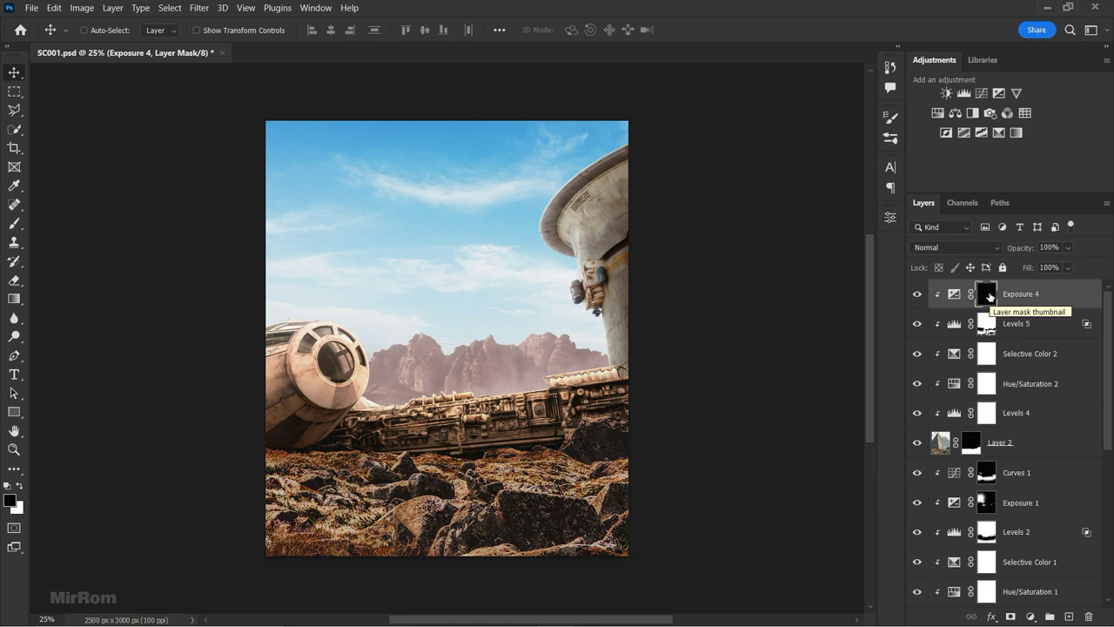
- Prepare a white brush at 70% opacity and flow, zoomed in on the rocks
key("x")
key("ctrl+plus")
key("b")
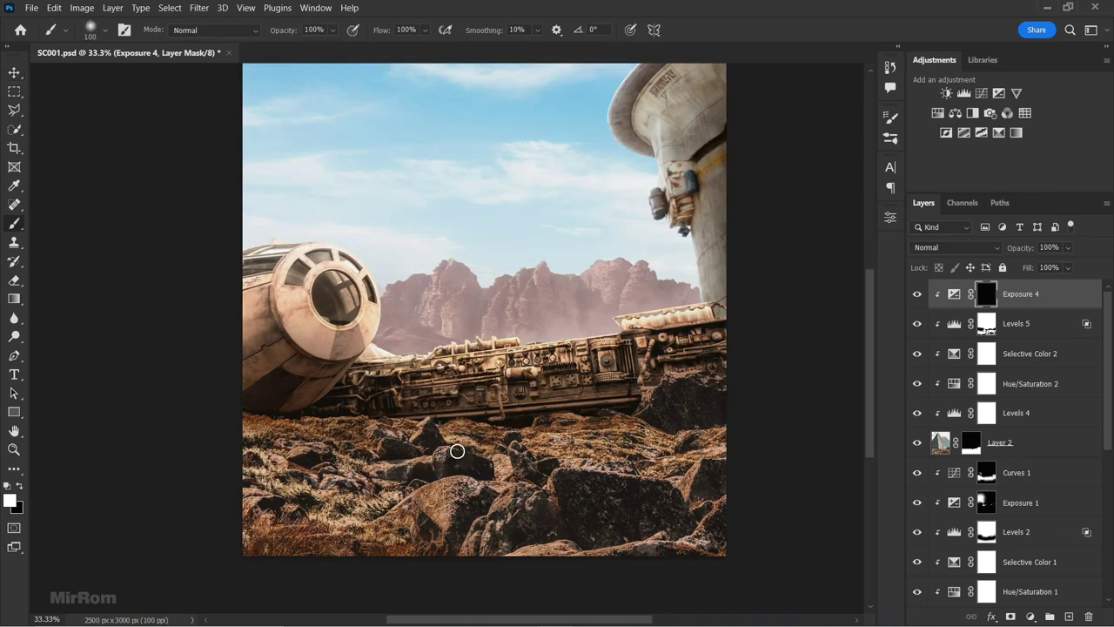
scroll(866, 423, "down", 2)
key("ctrl+plus")
left_click(332, 30)
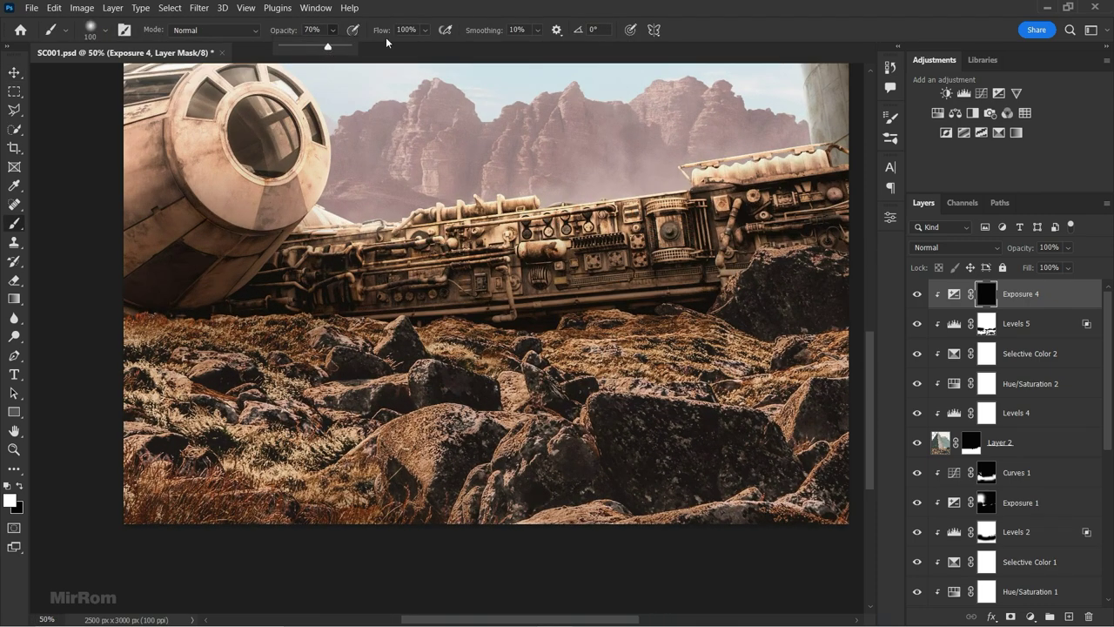
left_click(425, 30)
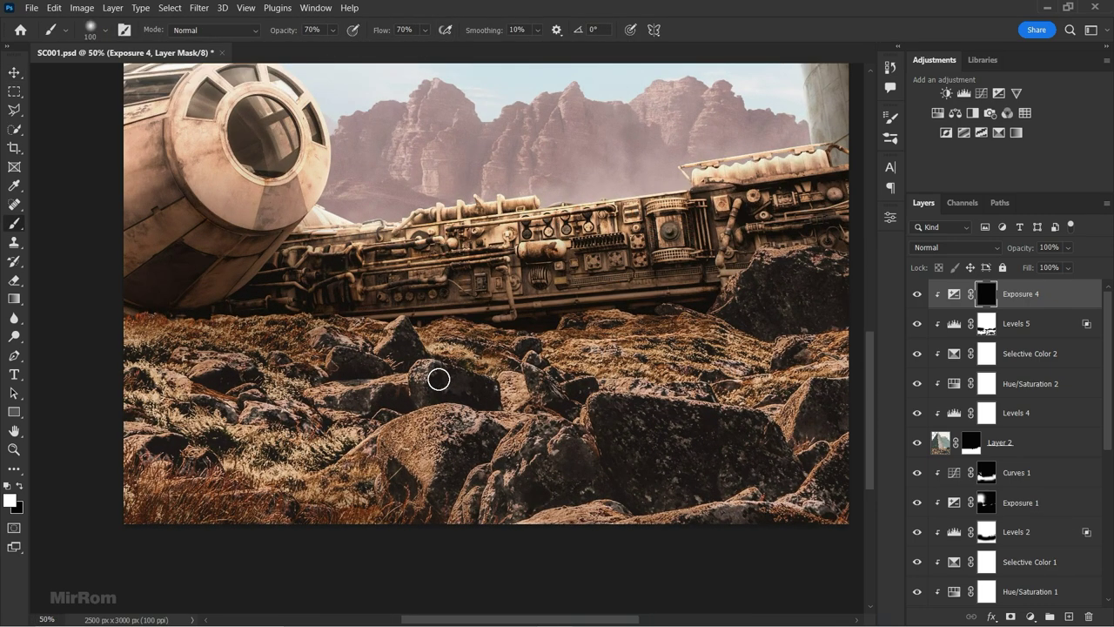
- Paint the exposure back onto the rocks' highlights, checking the mask overlay
key("bracketleft")
key("bracketleft")
key("bracketleft")
key("bracketleft")
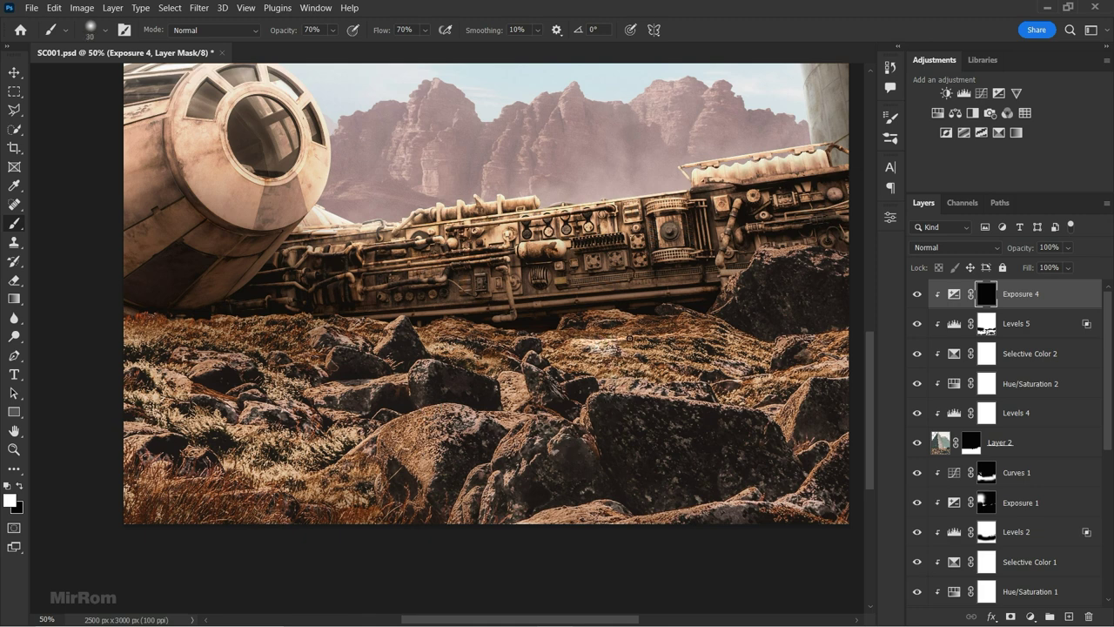
key("bracketleft")
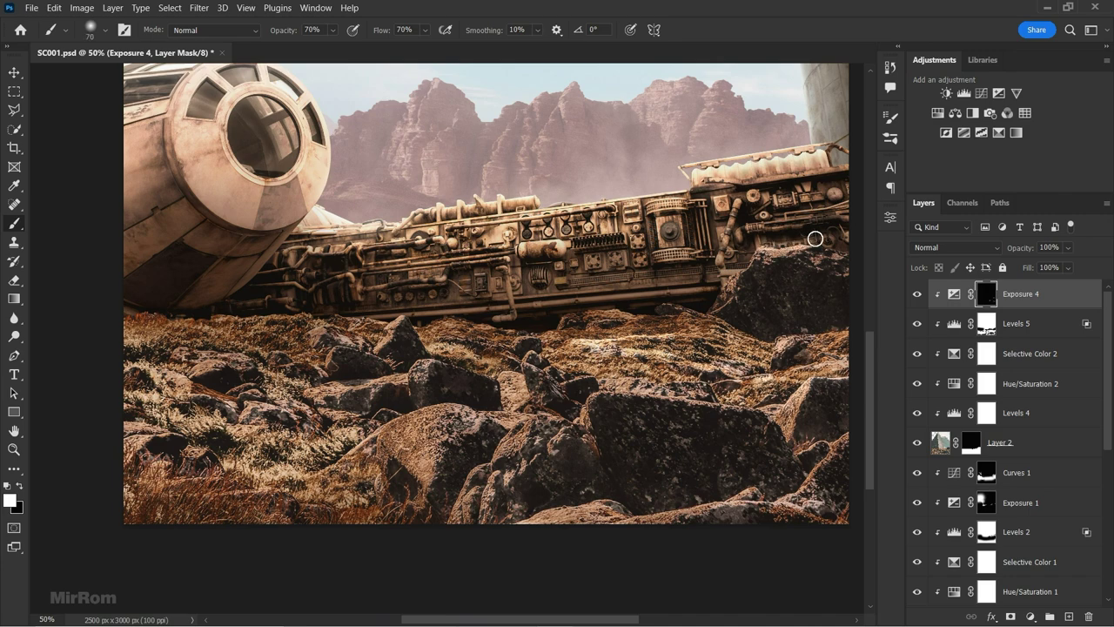
key("bracketright")
key("x")
key("backslash")
key("backslash")
key("x")
key("bracketleft")
key("bracketleft")
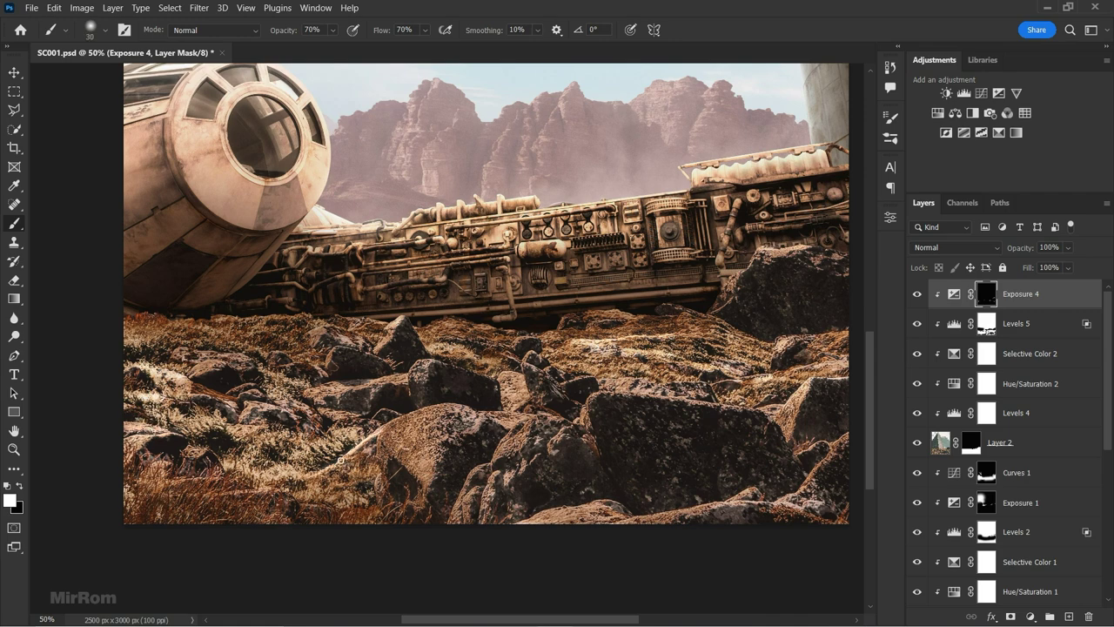
key("ctrl+minus")
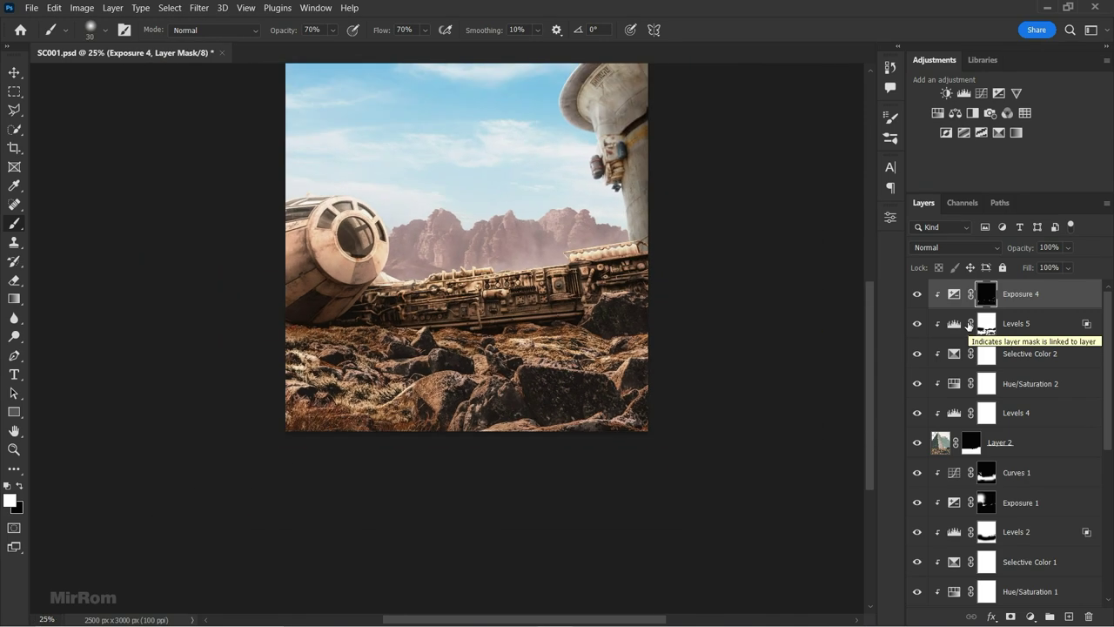
scroll(734, 321, "up", 2)
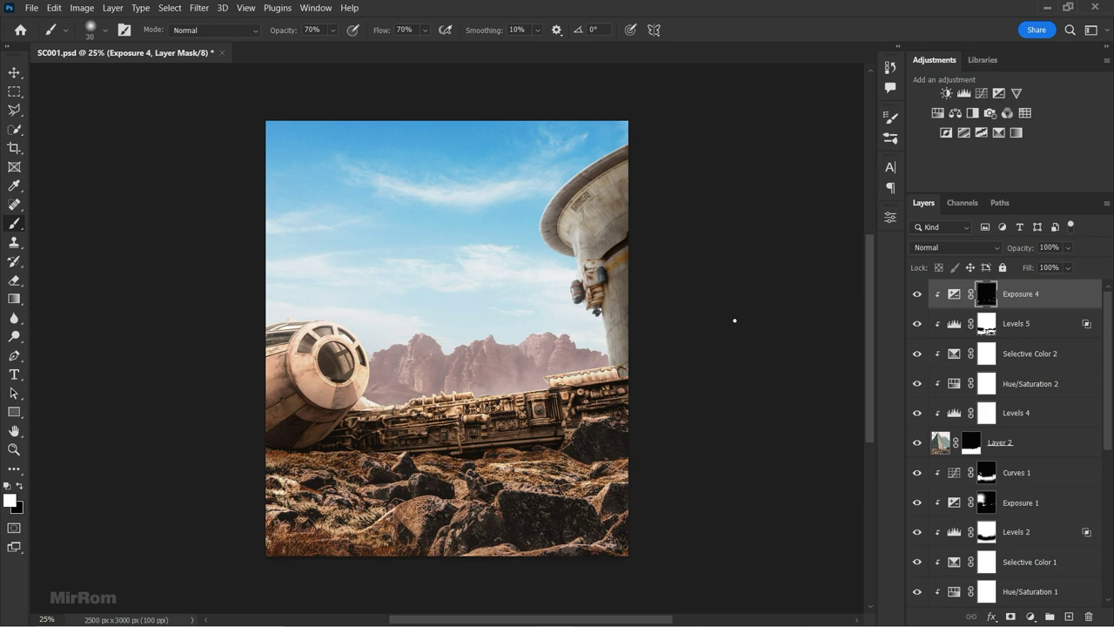
left_click(1069, 616)
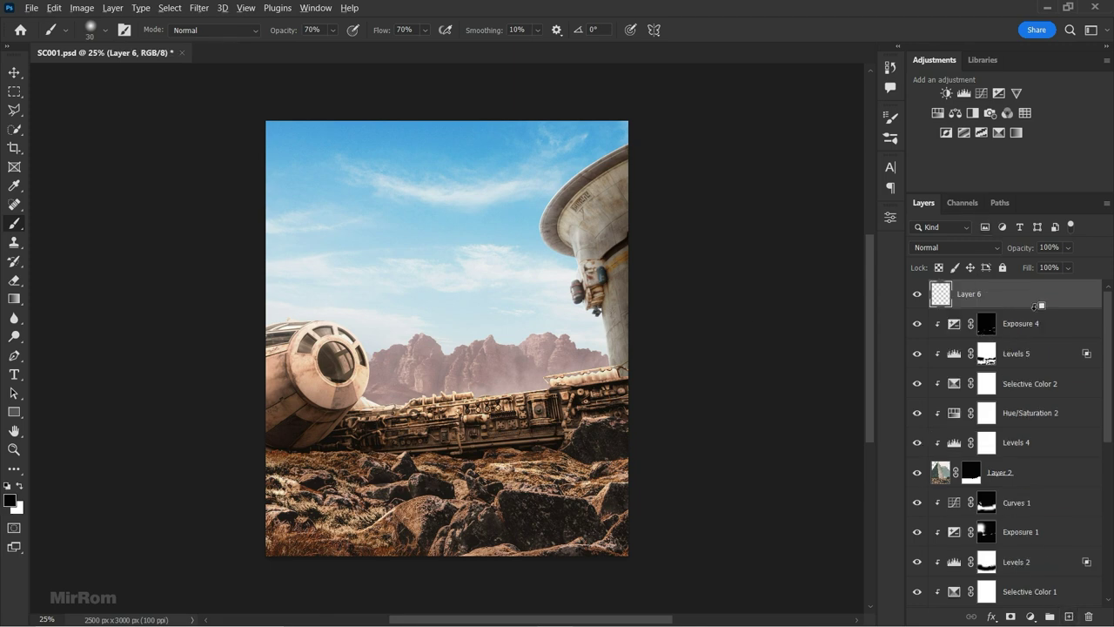
- Paint soft black shading beneath the ship's base at 27% brush opacity
key("x")
scroll(283, 503, "up", 2)
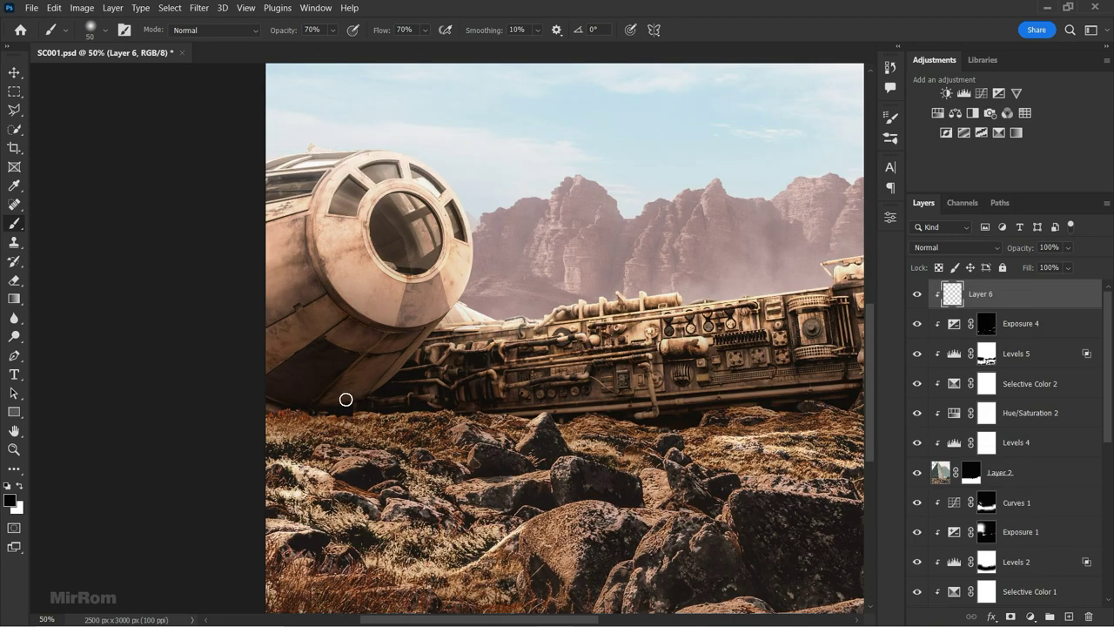
key("bracketright")
key("bracketright")
key("bracketright")
key("bracketright")
key("bracketright")
key("bracketright")
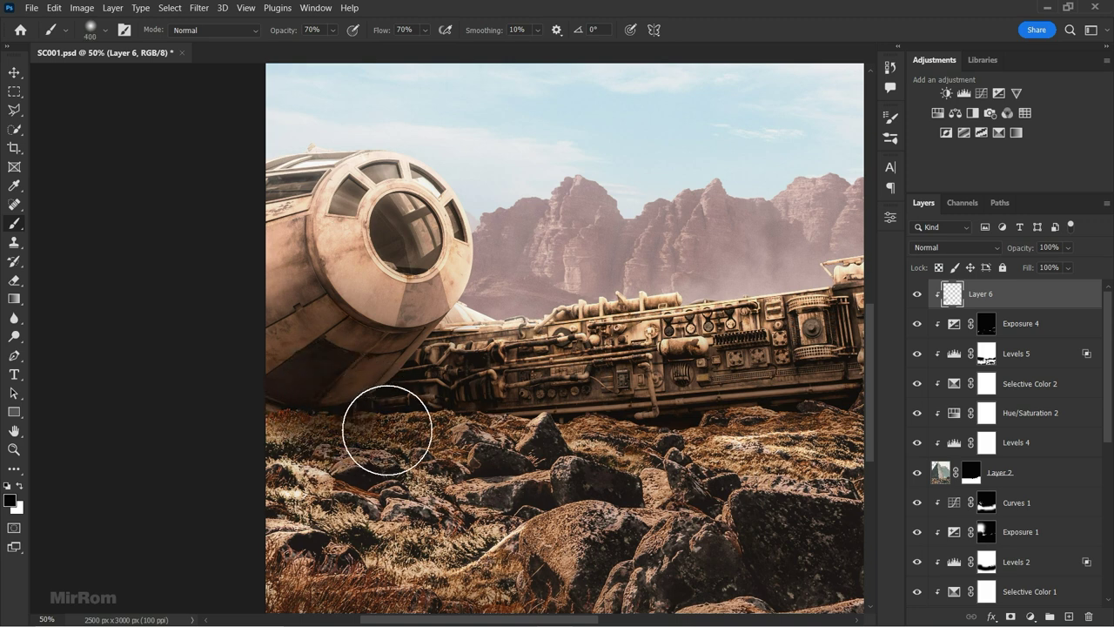
left_click_drag(387, 430, 408, 414)
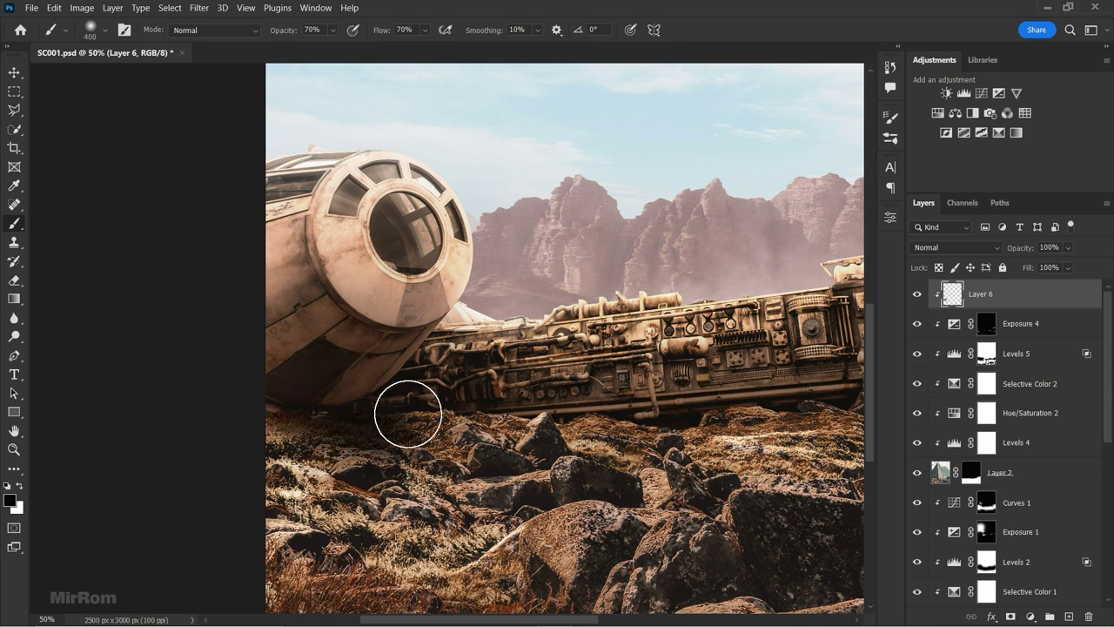
key("bracketleft")
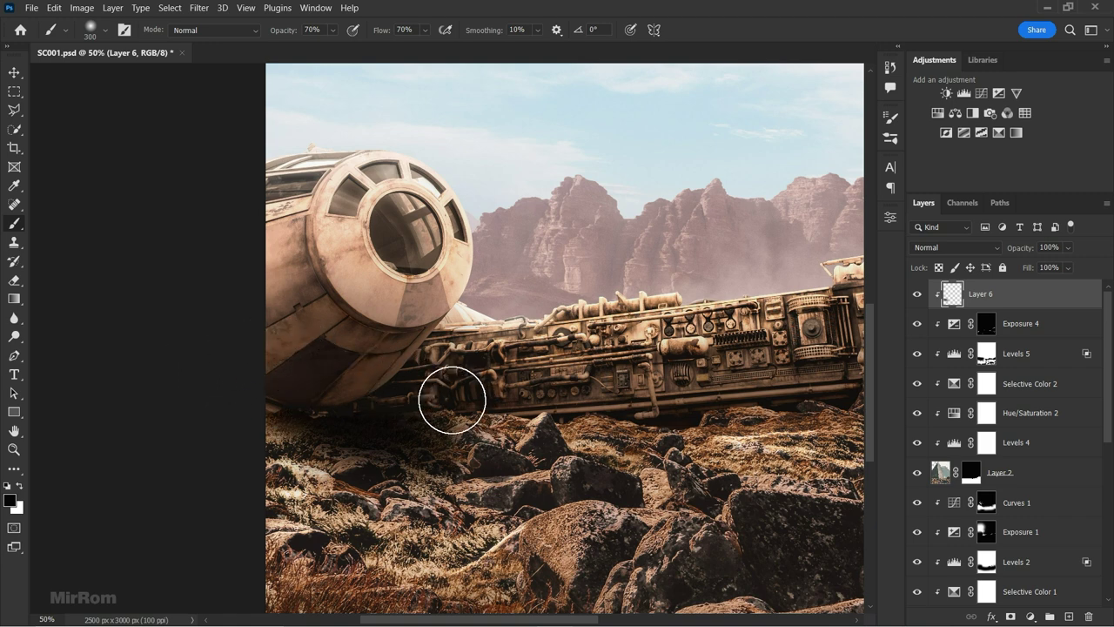
key("bracketright")
left_click_drag(292, 31, 262, 31)
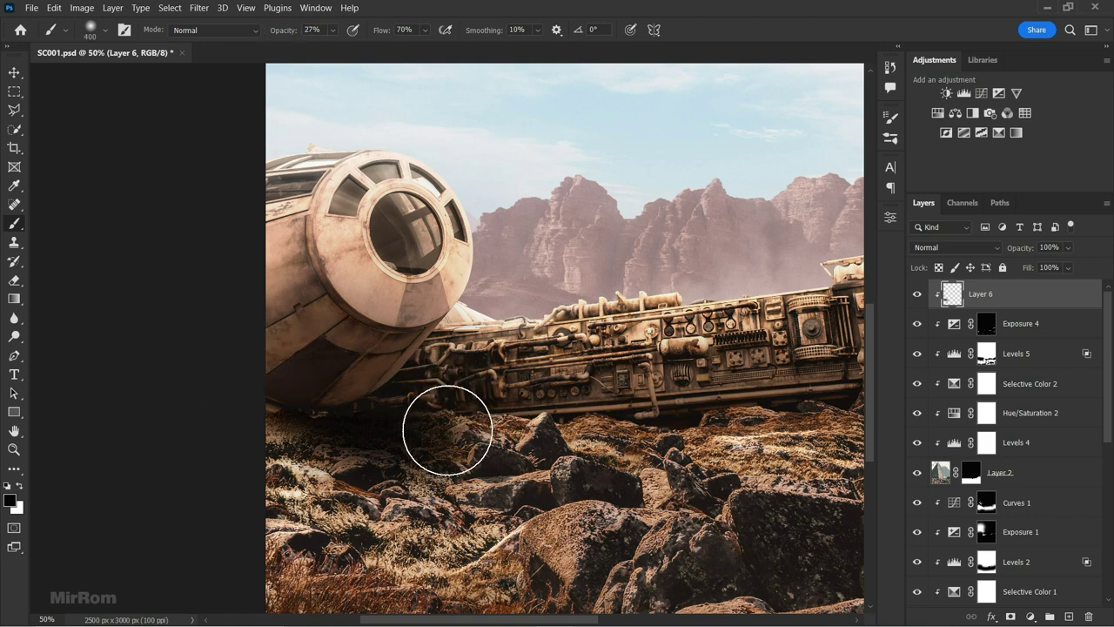
left_click(423, 461)
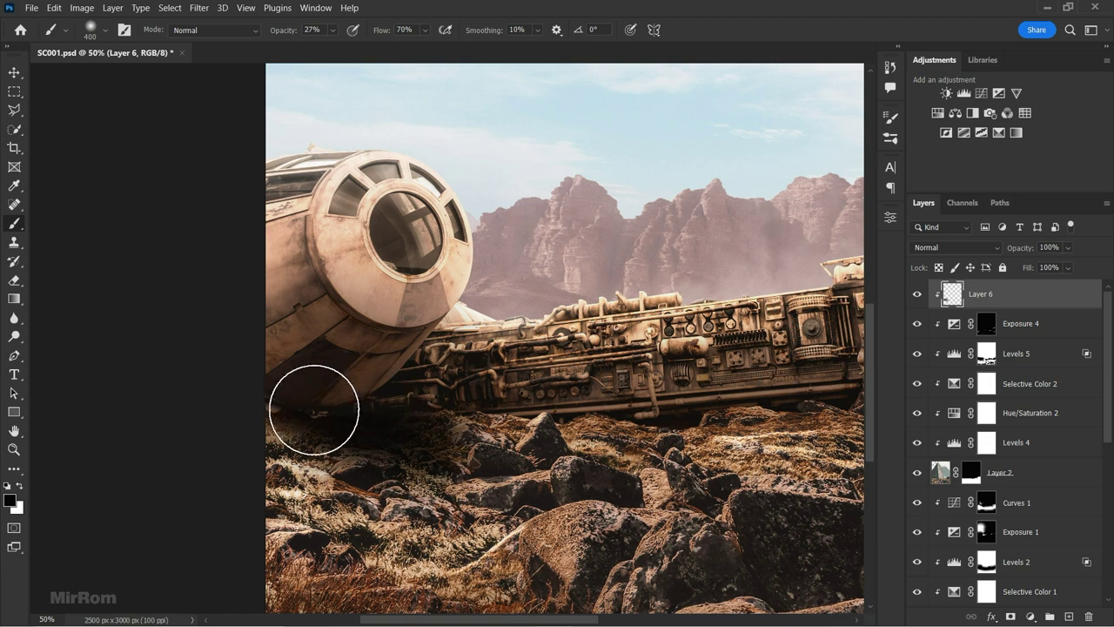
- Set Layer 6 to Multiply blending at 85% opacity
left_click(998, 247)
left_click(966, 304)
left_click_drag(1068, 247, 1072, 265)
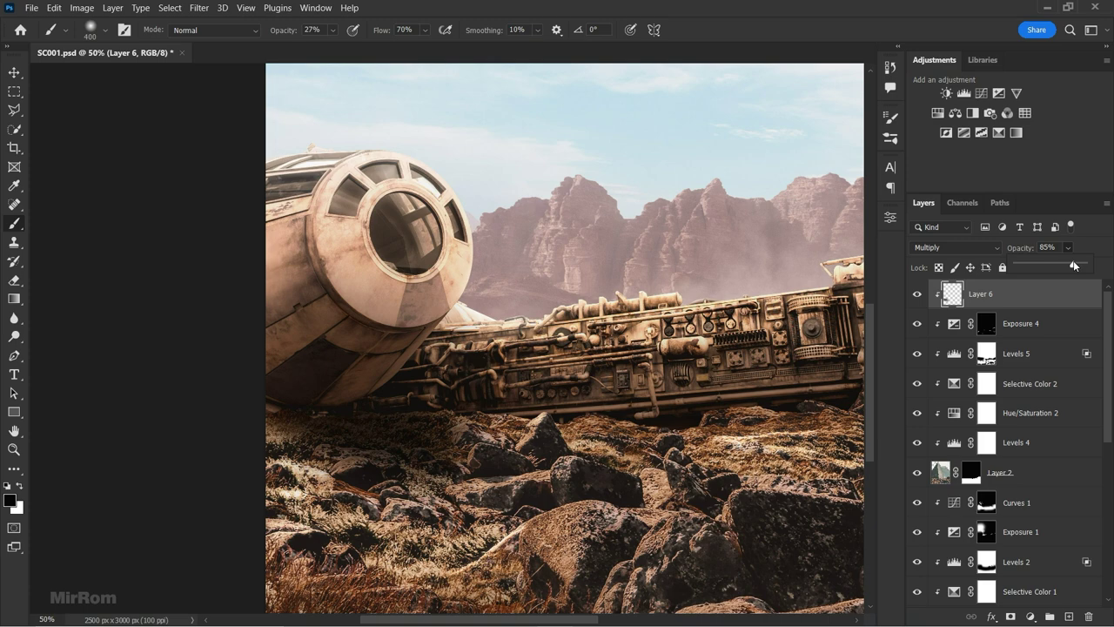
key("ctrl+0")
- Save the document and clip a Color Balance (Yellow −26) to Layer 3
key("v")
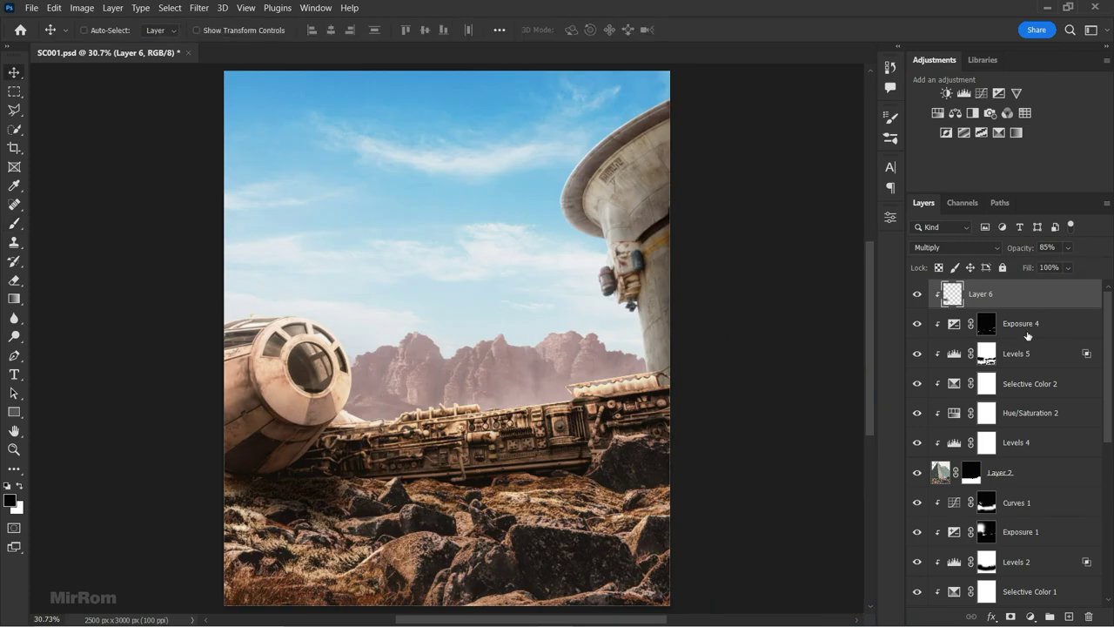
key("ctrl+s")
left_click_drag(1107, 354, 1112, 505)
left_click(941, 537)
left_click_drag(654, 619, 688, 619)
left_click(955, 114)
left_click(766, 494)
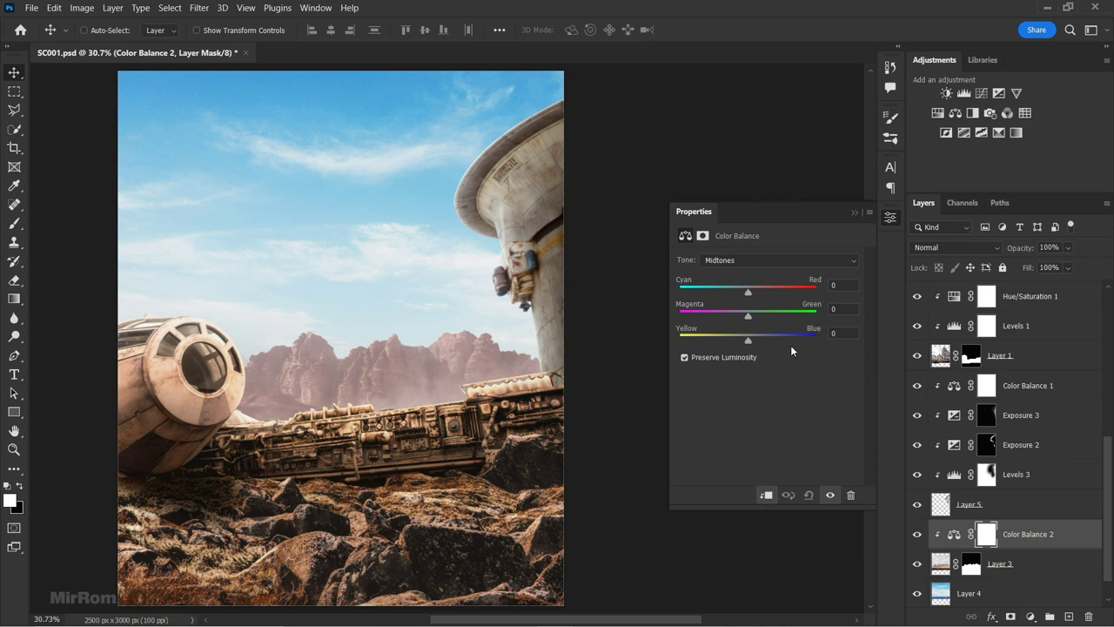
left_click_drag(744, 340, 734, 341)
left_click(855, 213)
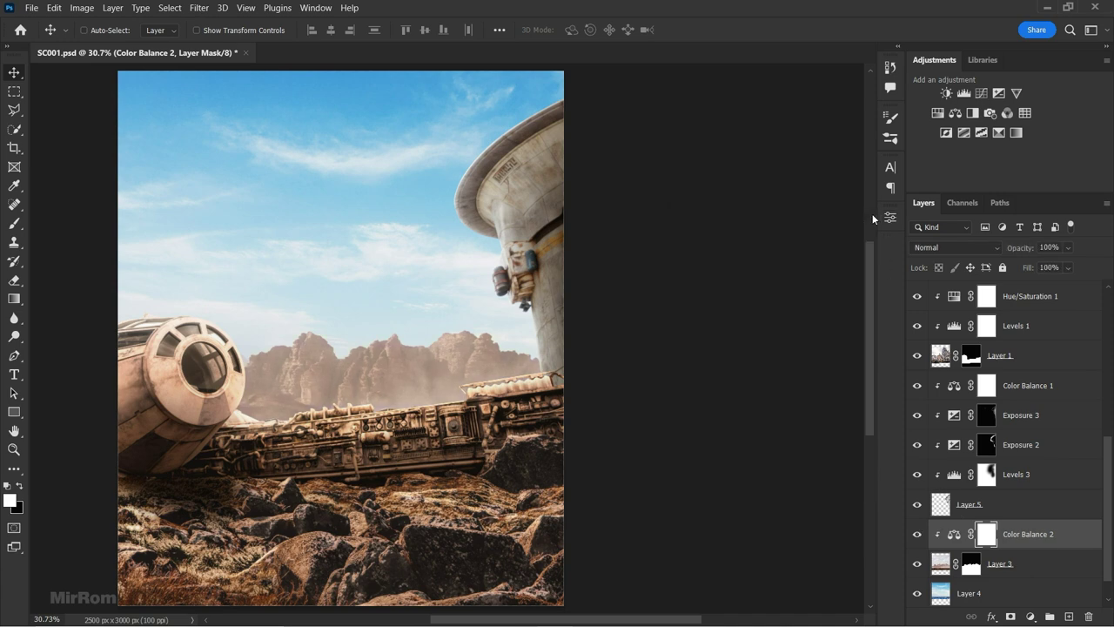
- Clip Curves 2 above Color Balance 2, lifting the black output to 26
left_click(981, 93)
left_click(766, 495)
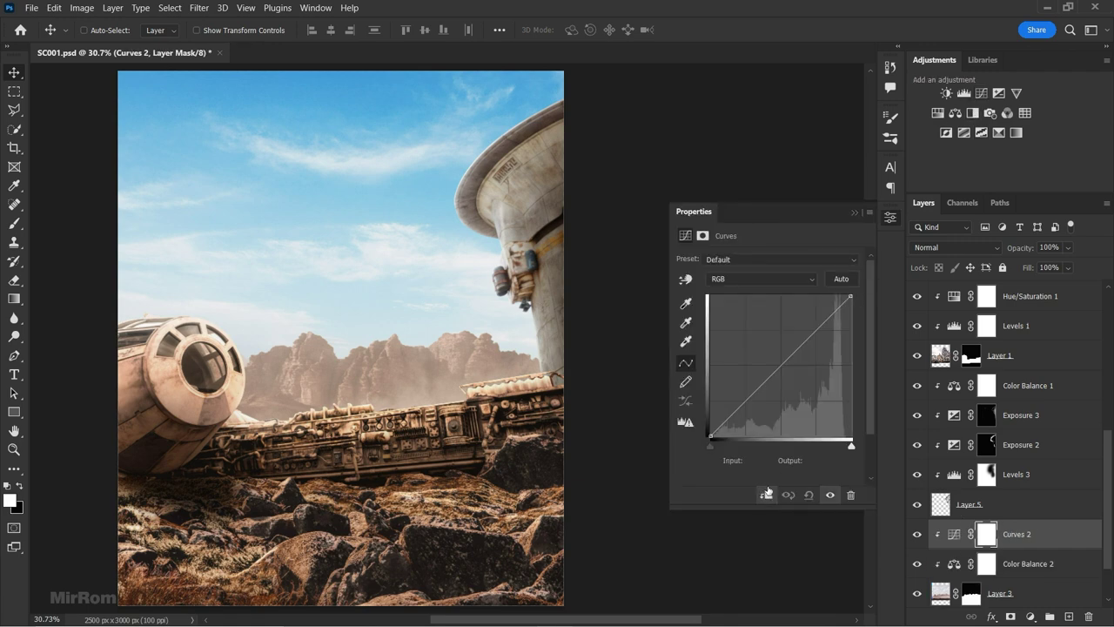
left_click_drag(711, 435, 699, 420)
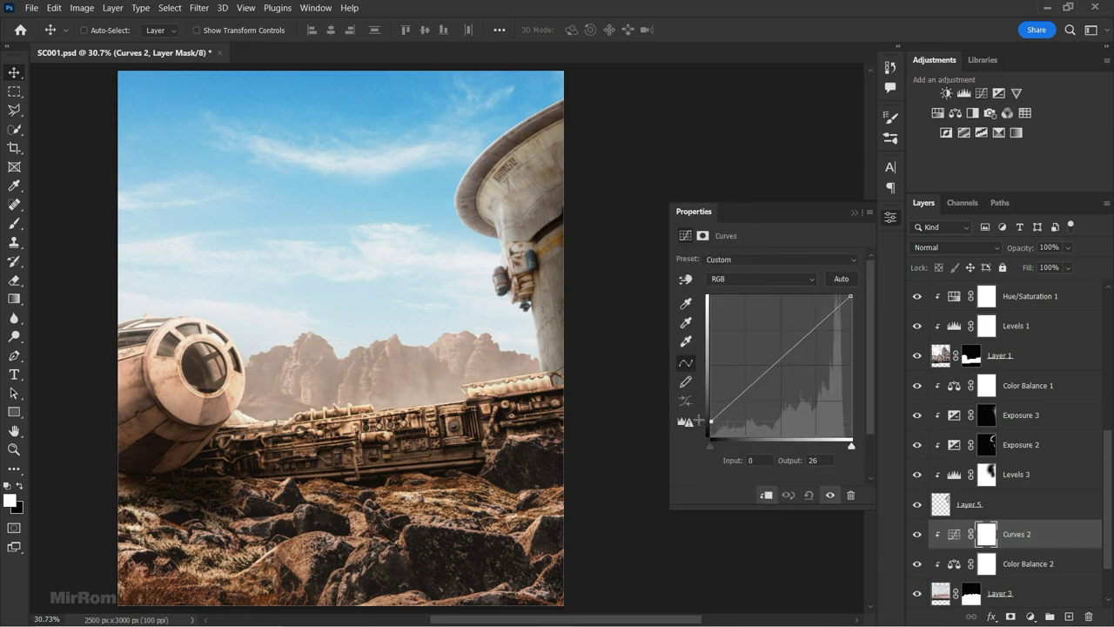
left_click(882, 290)
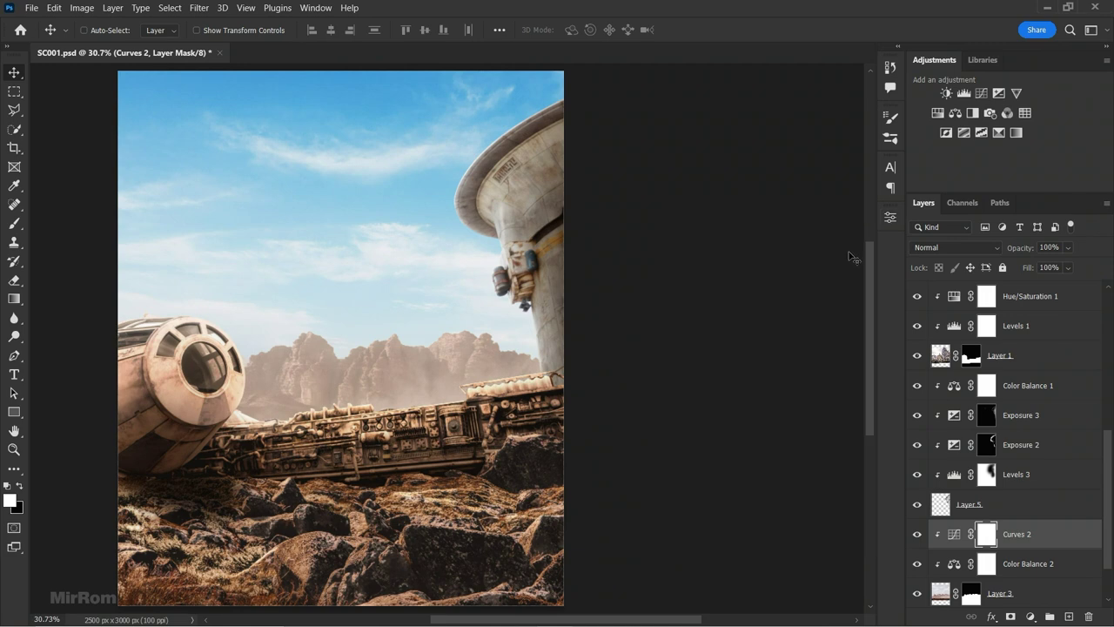
scroll(981, 540, "down", 2)
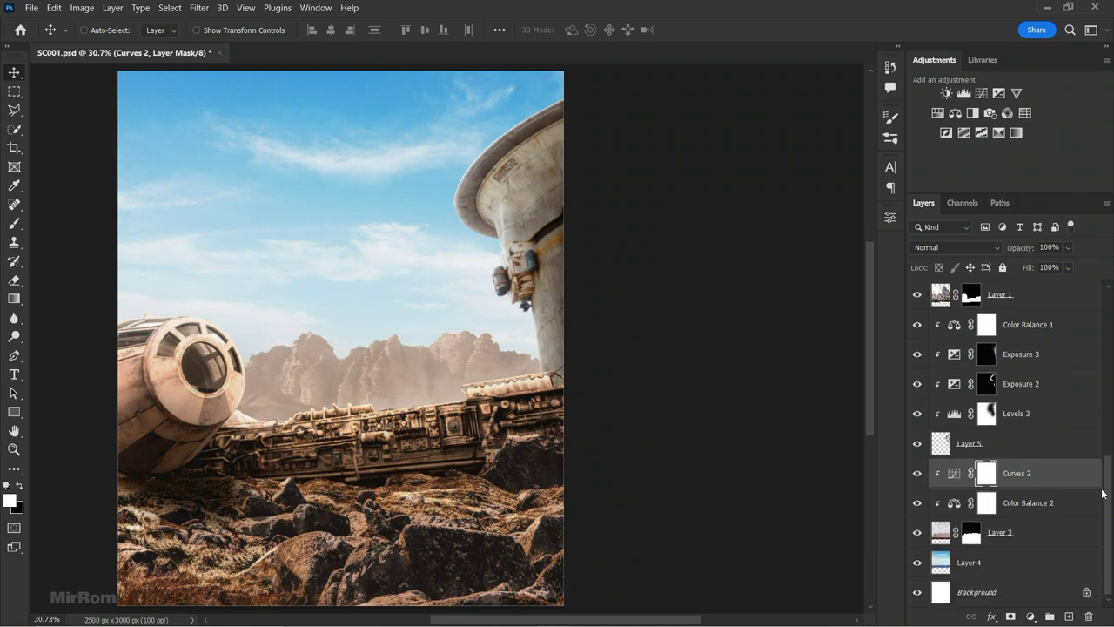
left_click(981, 563)
- Clip Hue/Saturation 3 to the sky layer with Hue -10 and Saturation -42
left_click(938, 113)
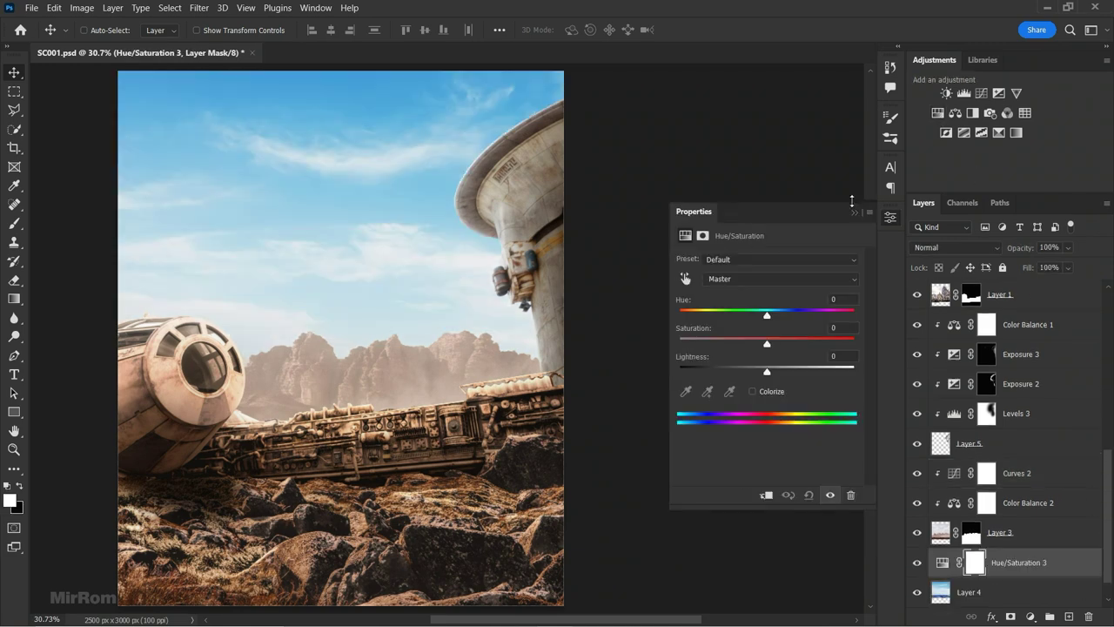
left_click(768, 494)
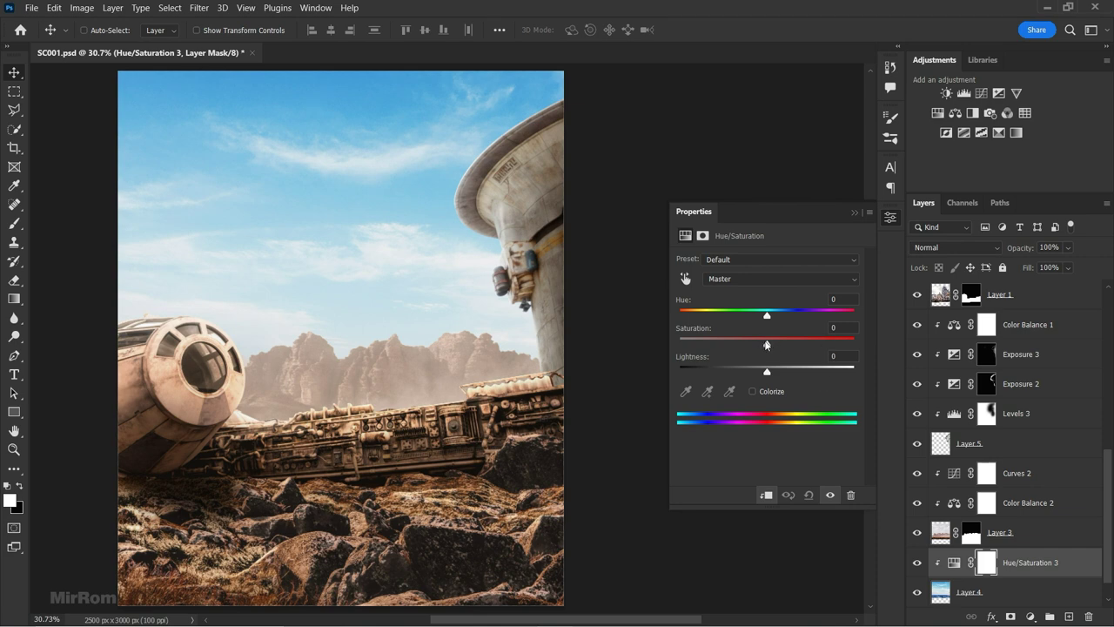
mouse_move(766, 343)
left_mouse_down()
mouse_move(728, 343)
mouse_move(773, 317)
left_mouse_up()
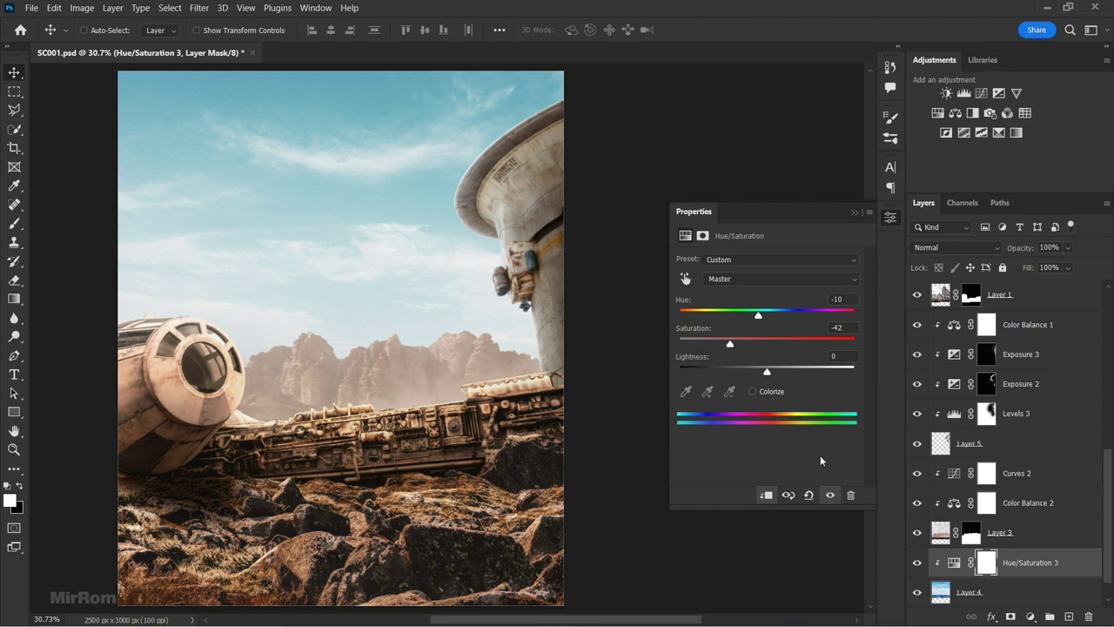
left_click(854, 213)
- Darken the sky's midtones with a clipped Levels 6: input black 13, gamma 0.68
left_click(966, 95)
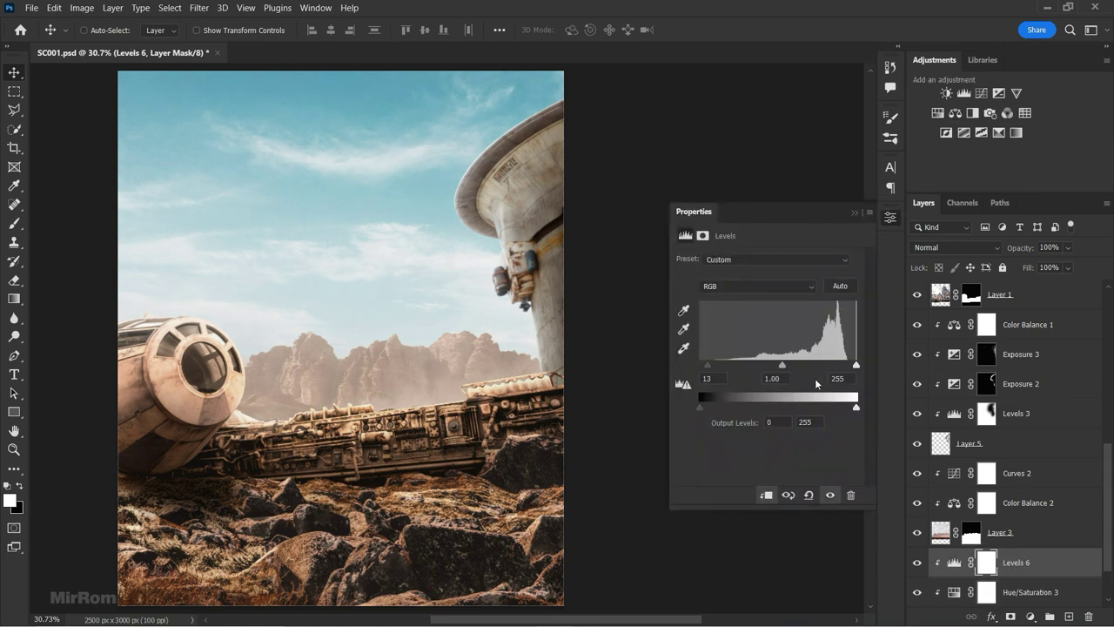
left_click_drag(781, 365, 801, 365)
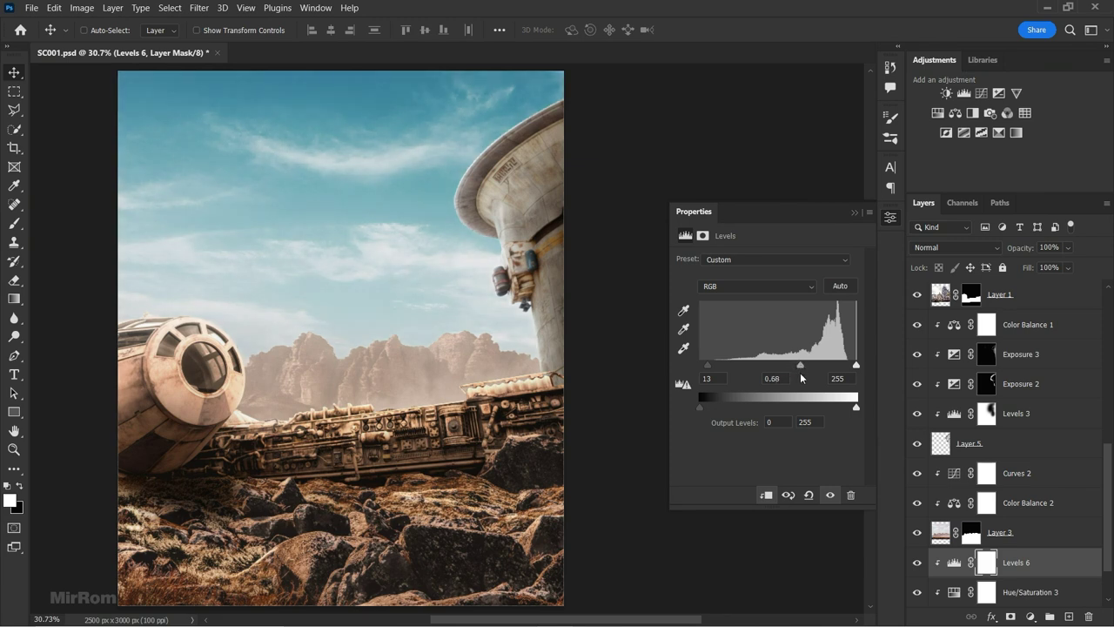
left_click(831, 495)
left_click(832, 495)
left_click(854, 212)
scroll(1069, 553, "down", 5)
scroll(1069, 522, "down", 5)
- Add an empty Layer 7 above Curves 1, just beneath Layer 2
left_click(1067, 296)
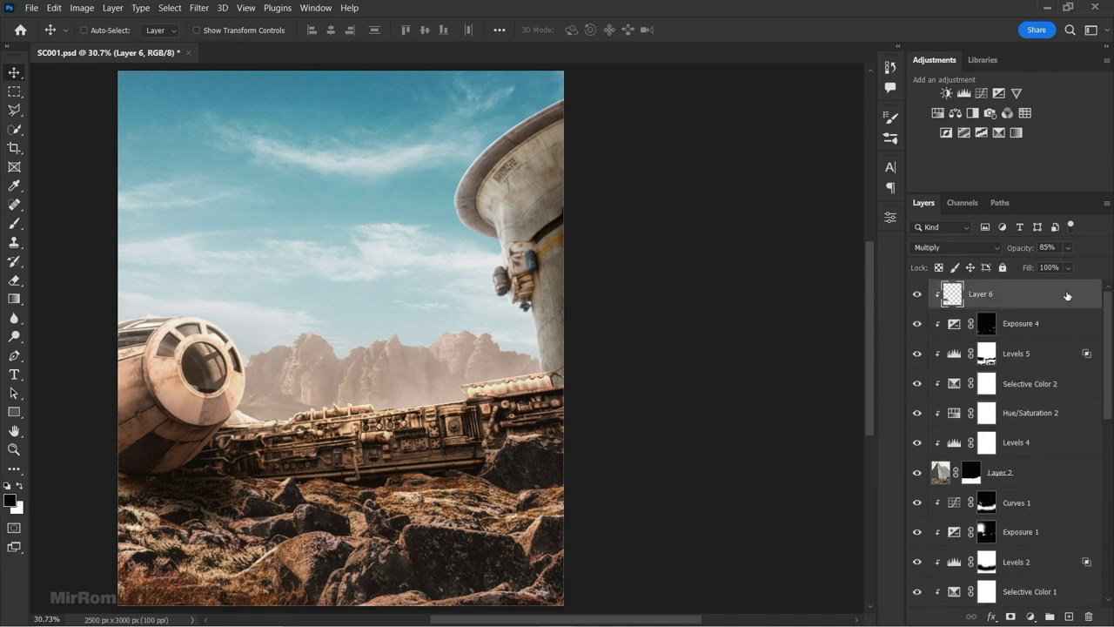
key("ctrl+minus")
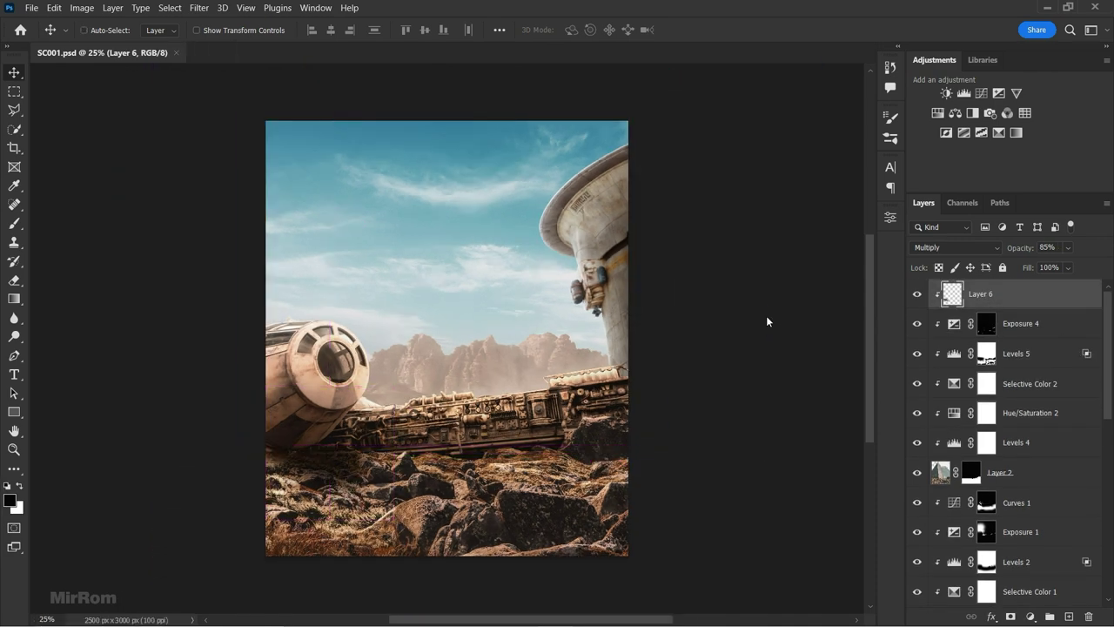
scroll(1095, 310, "down", 1)
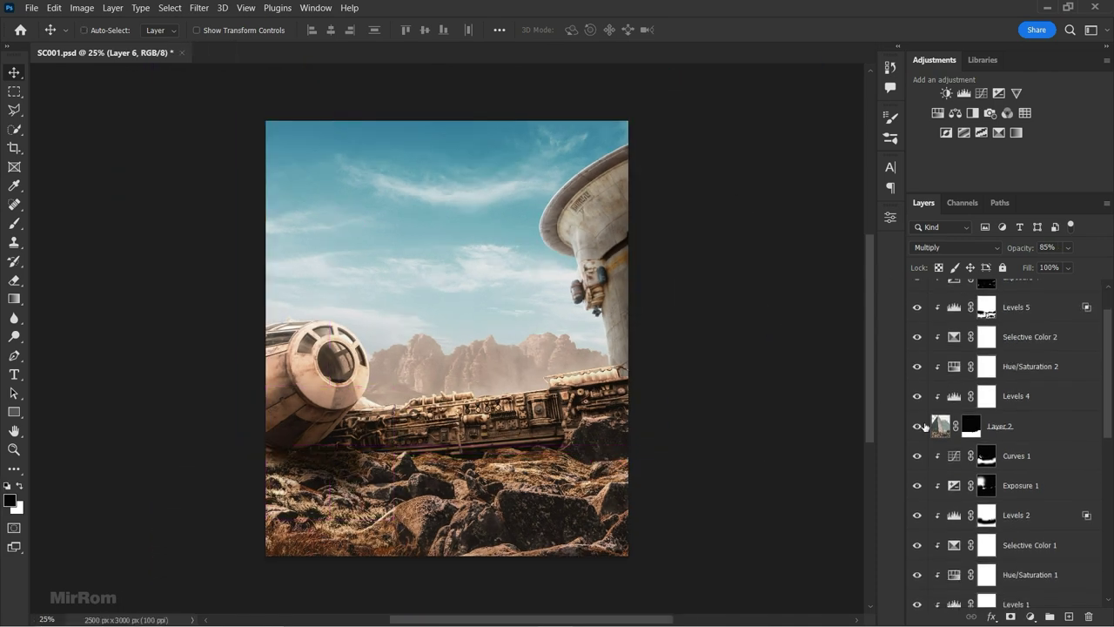
left_click(917, 426)
left_click(918, 425)
left_click(1028, 455)
left_click(1069, 616)
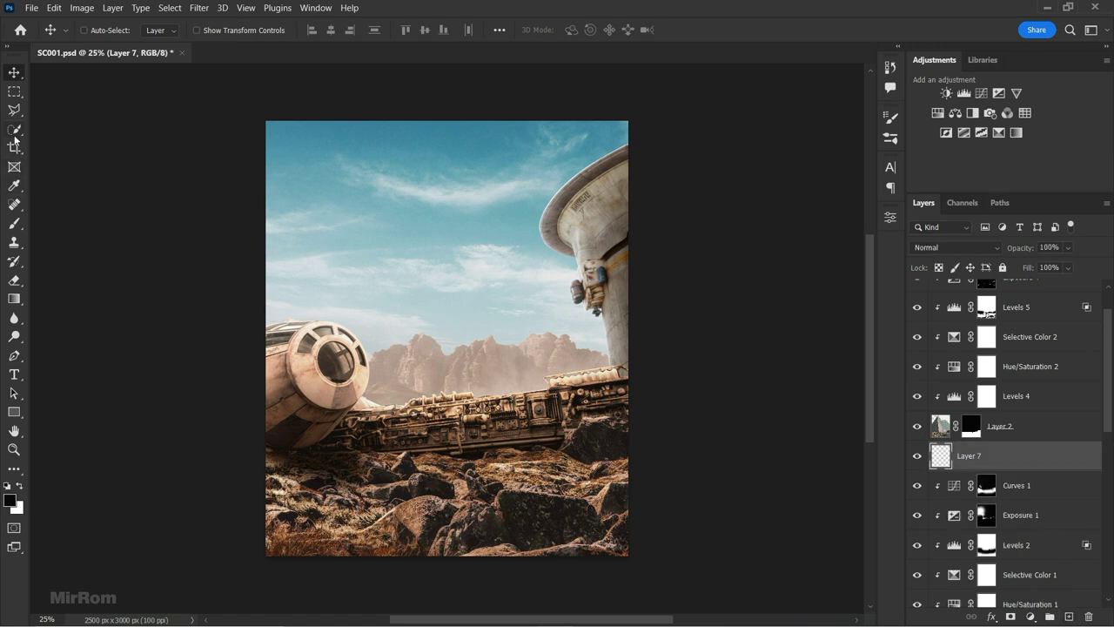
- Set up a 600 px brush with pale beige #e4d7cd as the foreground colour
left_click(14, 223)
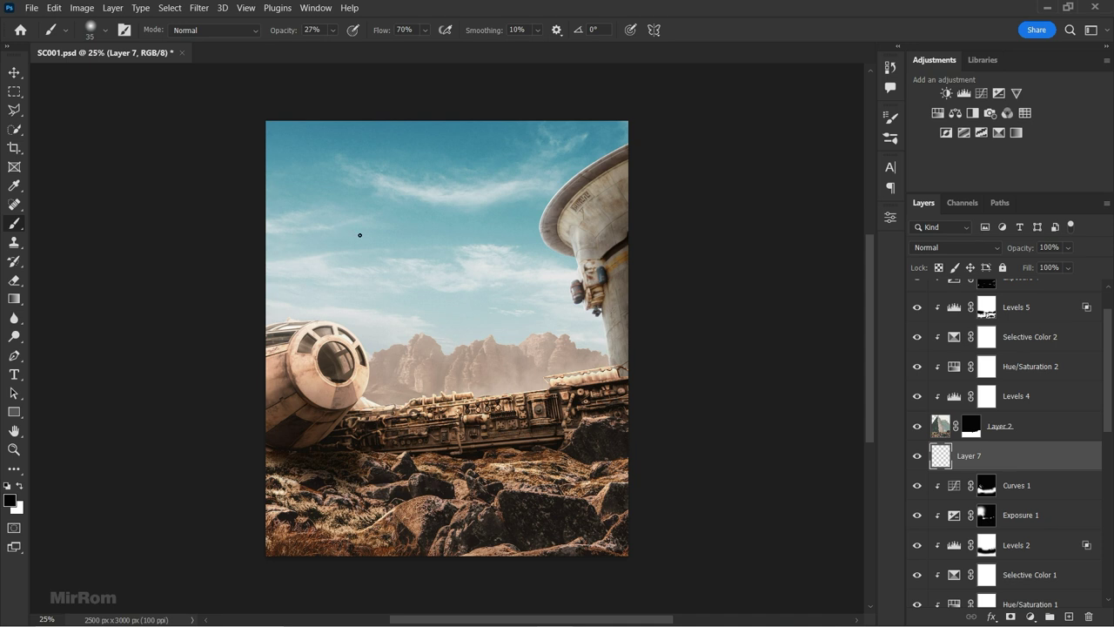
key("bracketright")
key("bracketright")
key("bracketright")
left_click(9, 500)
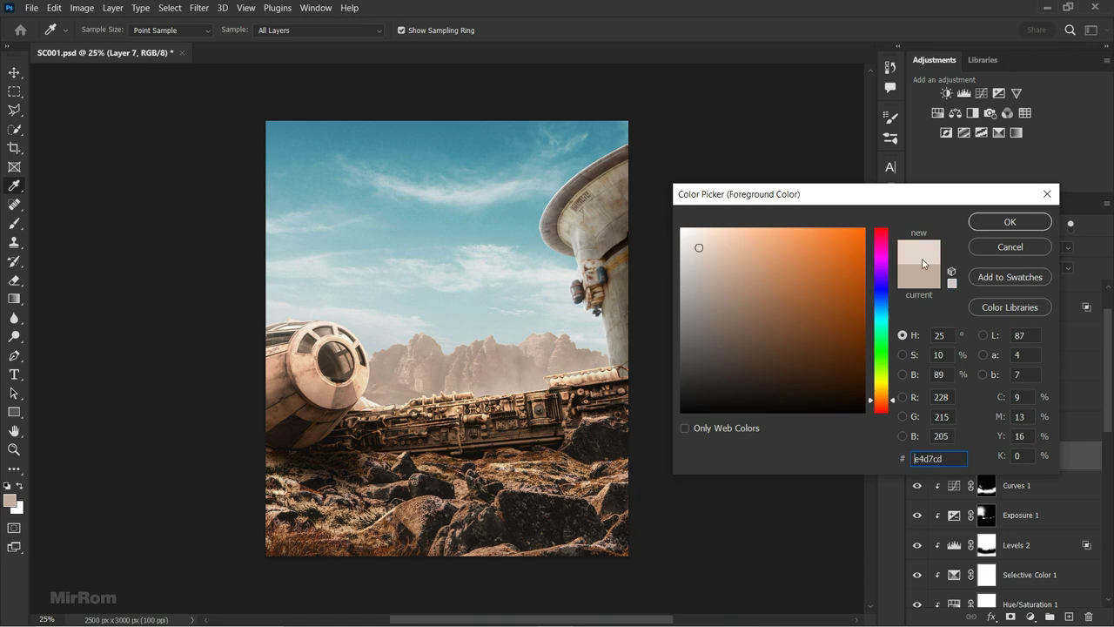
left_click(1010, 221)
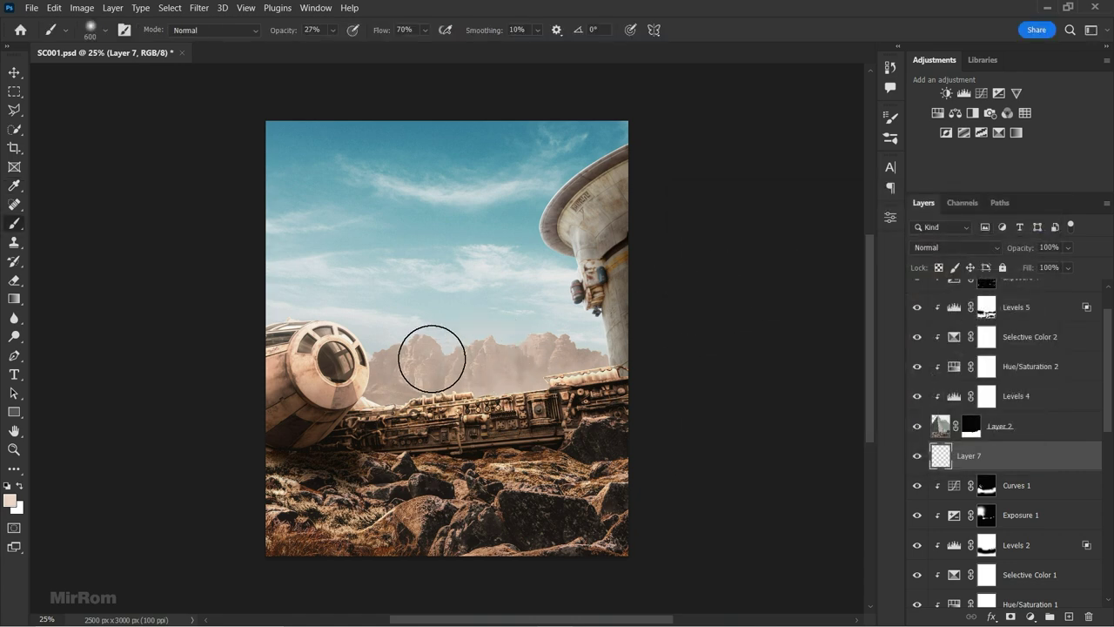
- Choose the Fog brush with its 1205 px tip at 100% opacity and flow
left_click(125, 31)
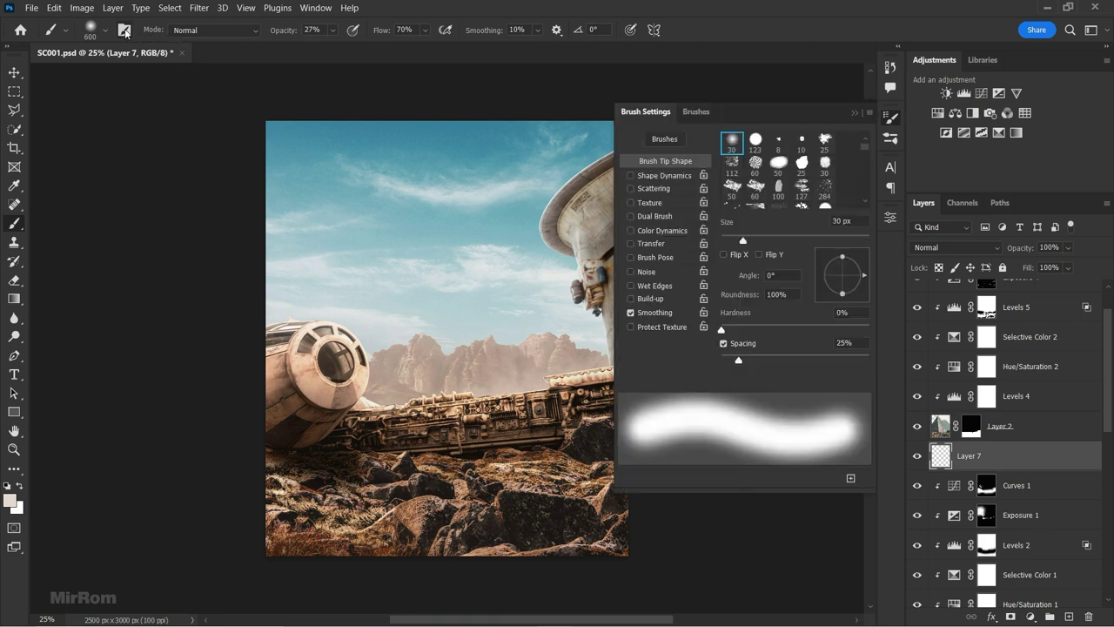
left_click(705, 113)
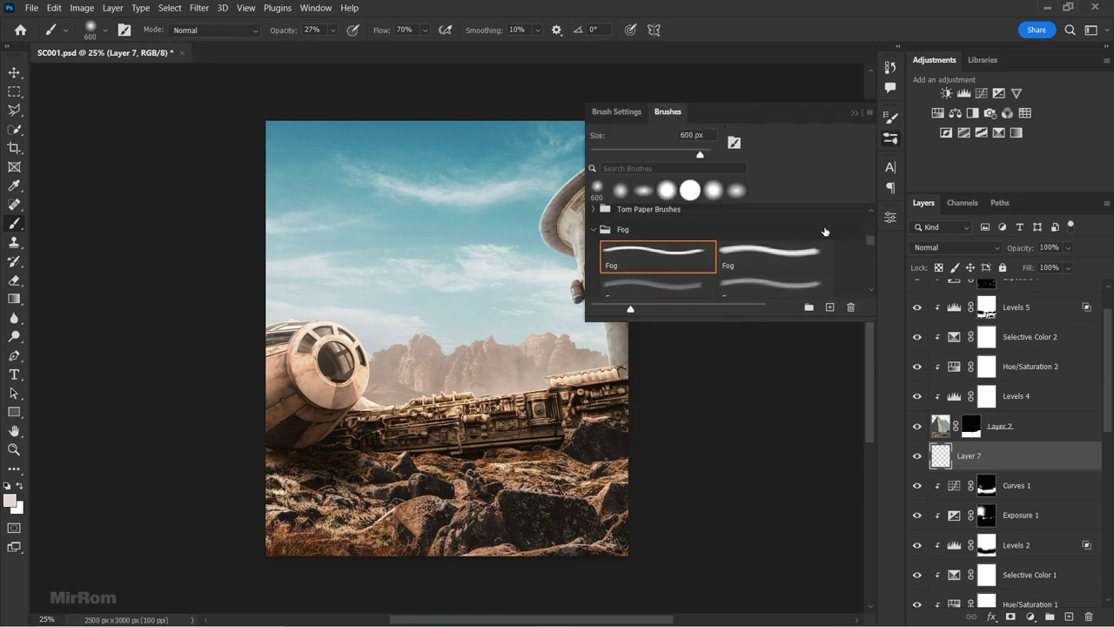
left_click(692, 258)
left_click(734, 142)
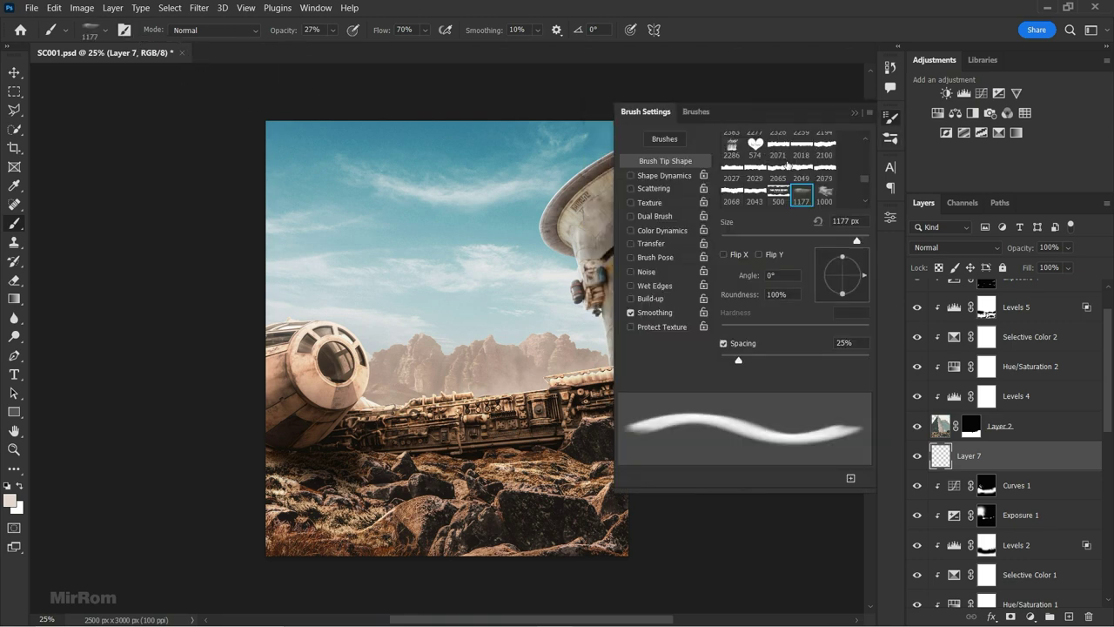
scroll(866, 200, "down", 1)
scroll(866, 200, "down", 1)
scroll(866, 200, "down", 1)
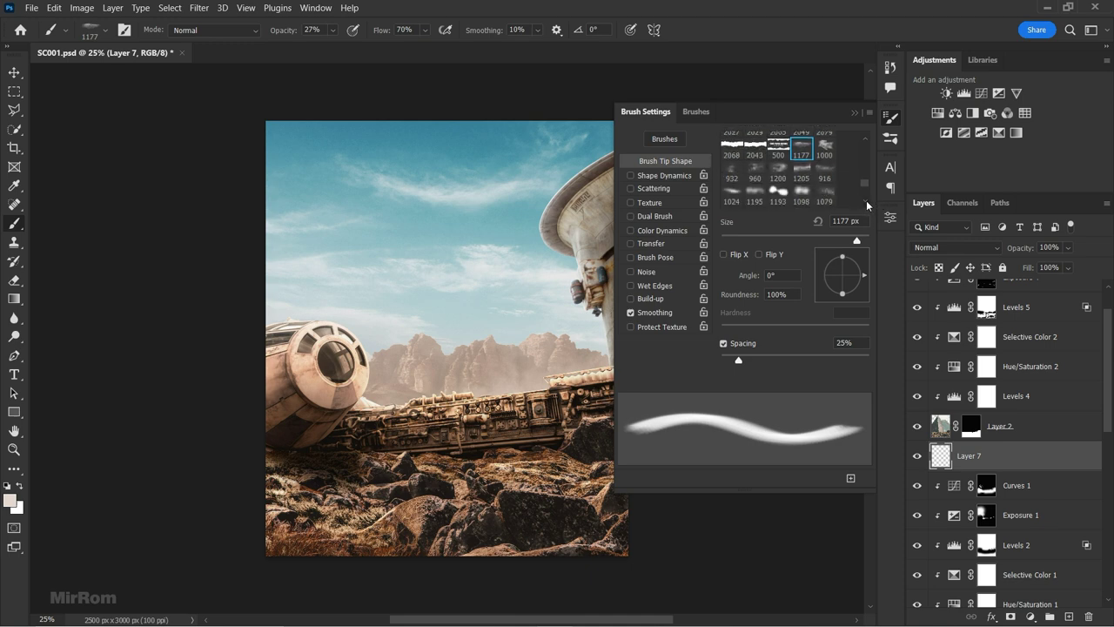
scroll(866, 201, "down", 1)
left_click(794, 160)
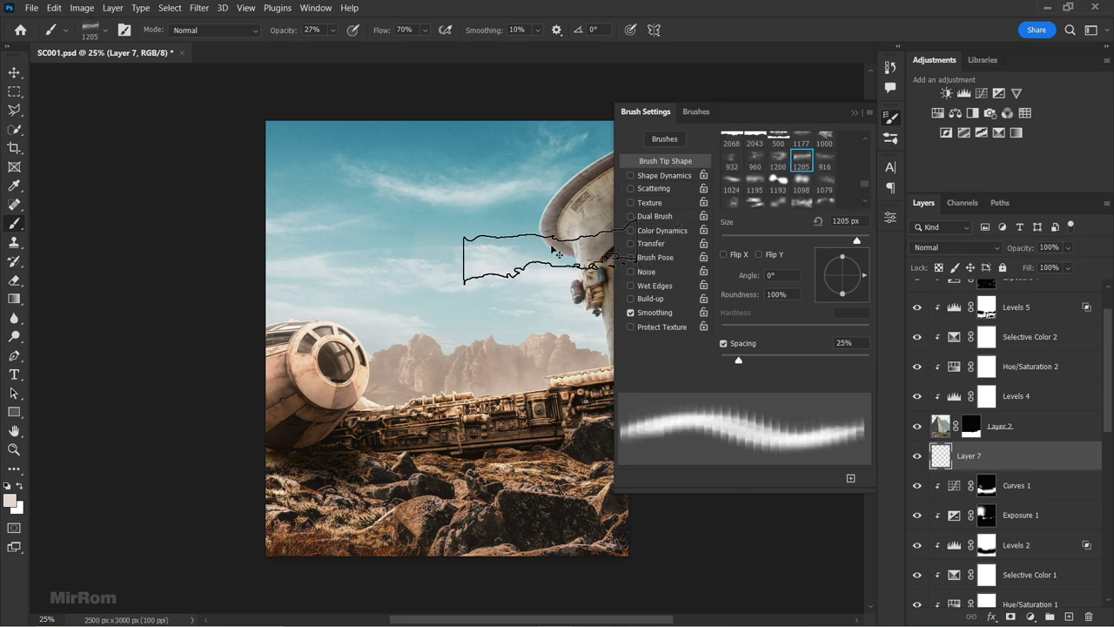
left_click(333, 29)
left_click(426, 30)
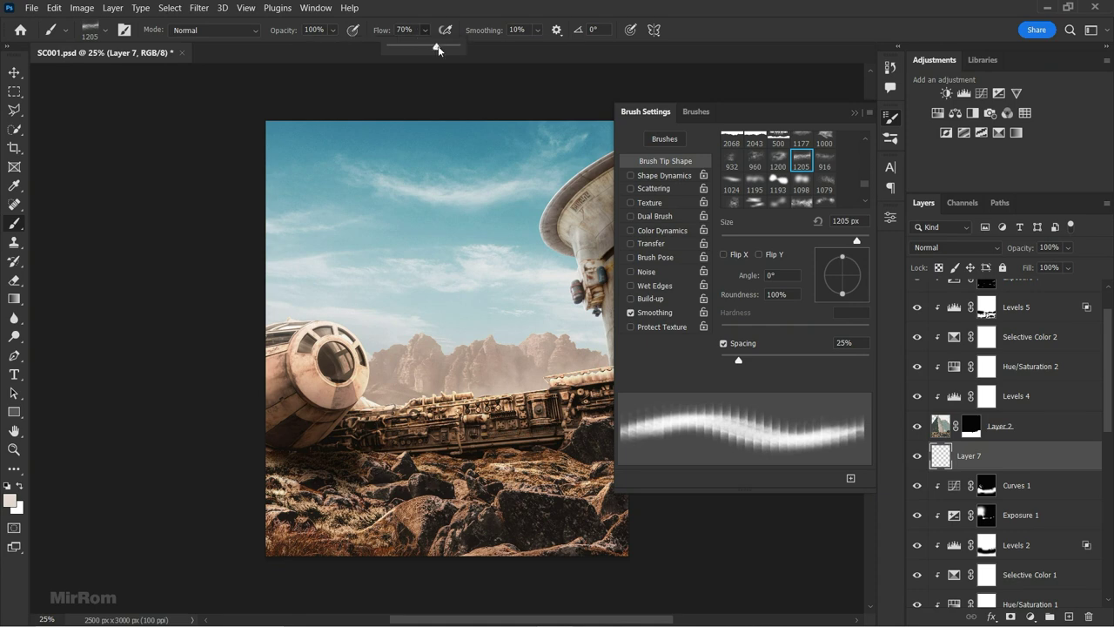
left_click_drag(438, 45, 457, 46)
key("F5")
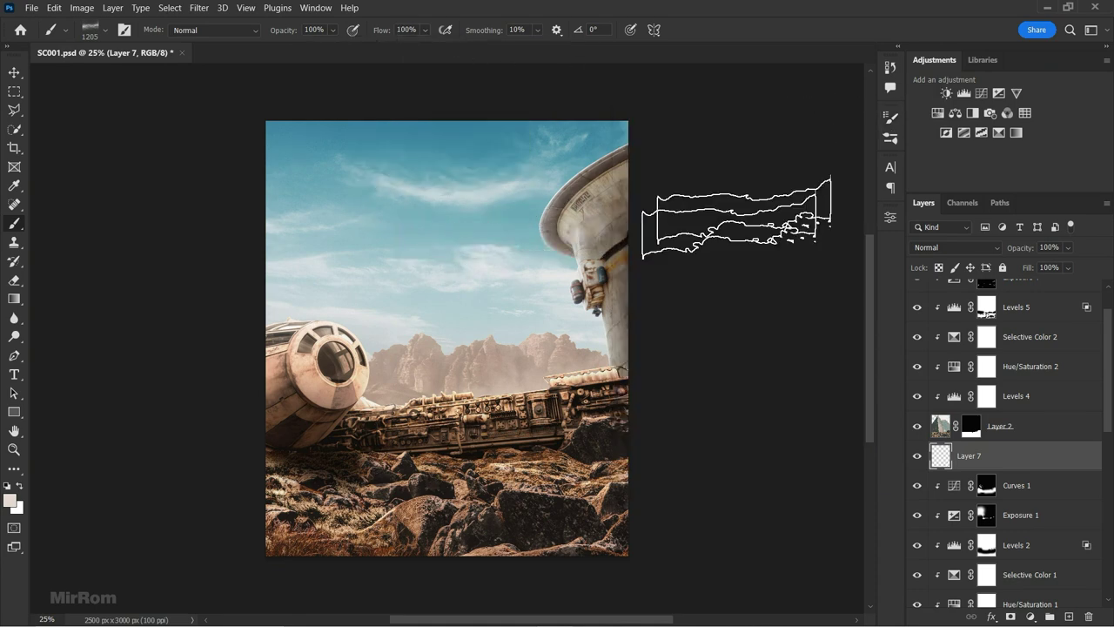
- Paint a light off-white fog band across the mountains with a 3100 px brush
left_click(10, 500)
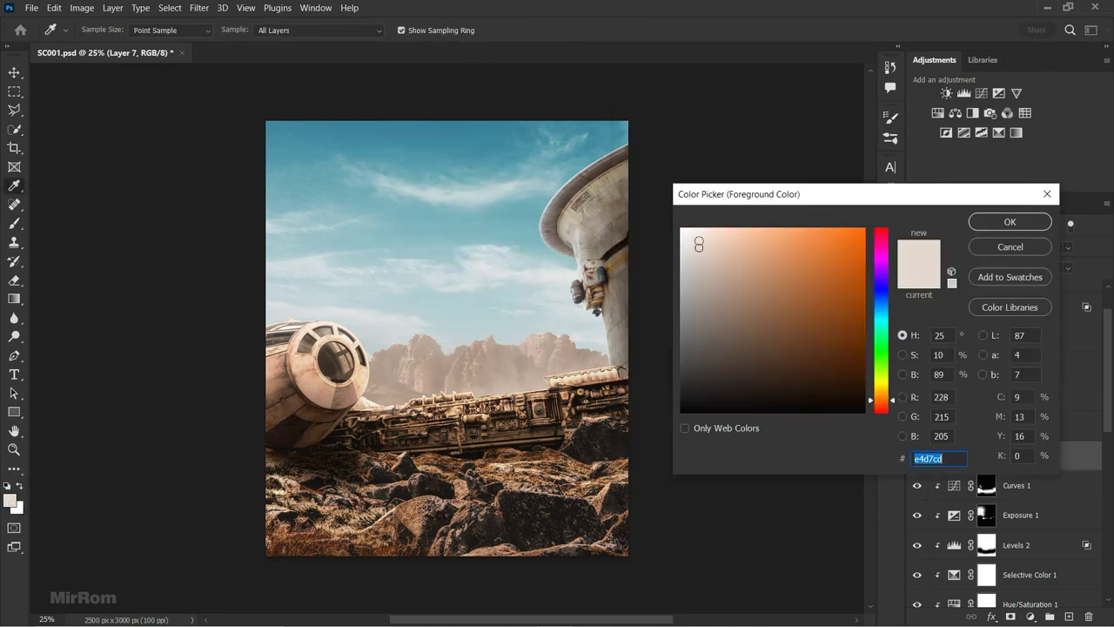
left_click(1009, 222)
key("bracketright")
key("bracketright")
key("bracketright")
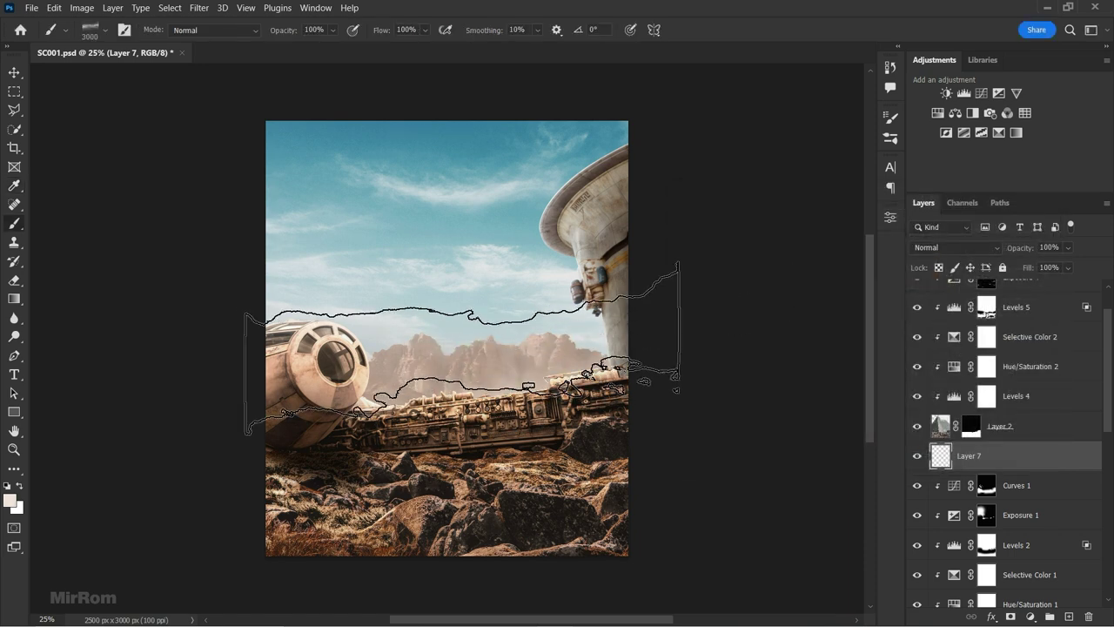
left_click(451, 341)
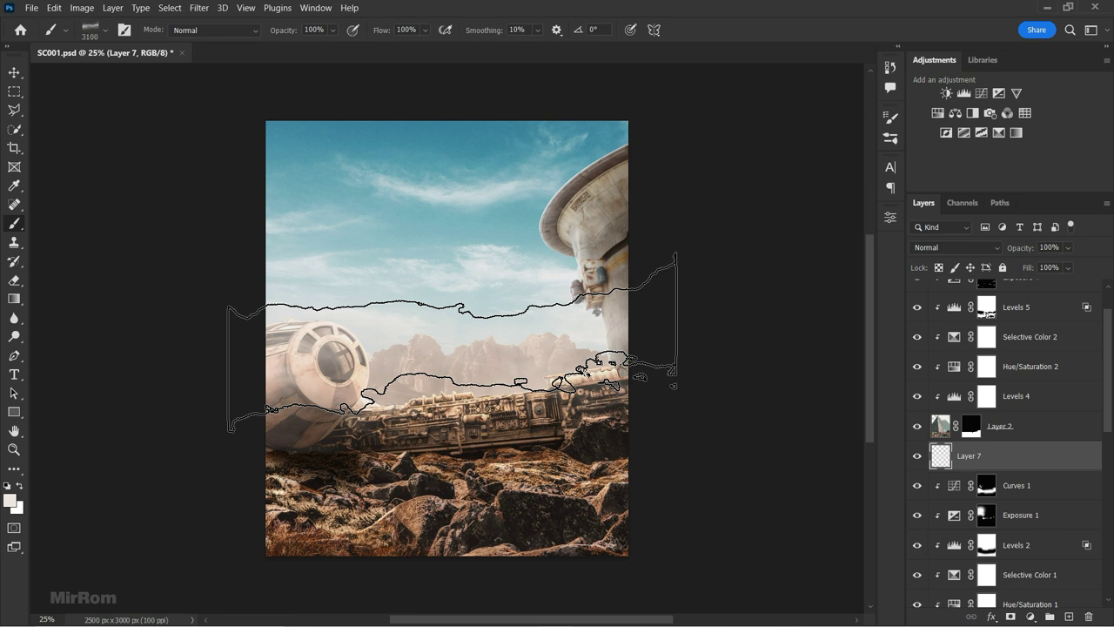
- Stretch the fog layer taller and wider with Free Transform
key("ctrl+t")
left_click_drag(444, 159, 445, 124)
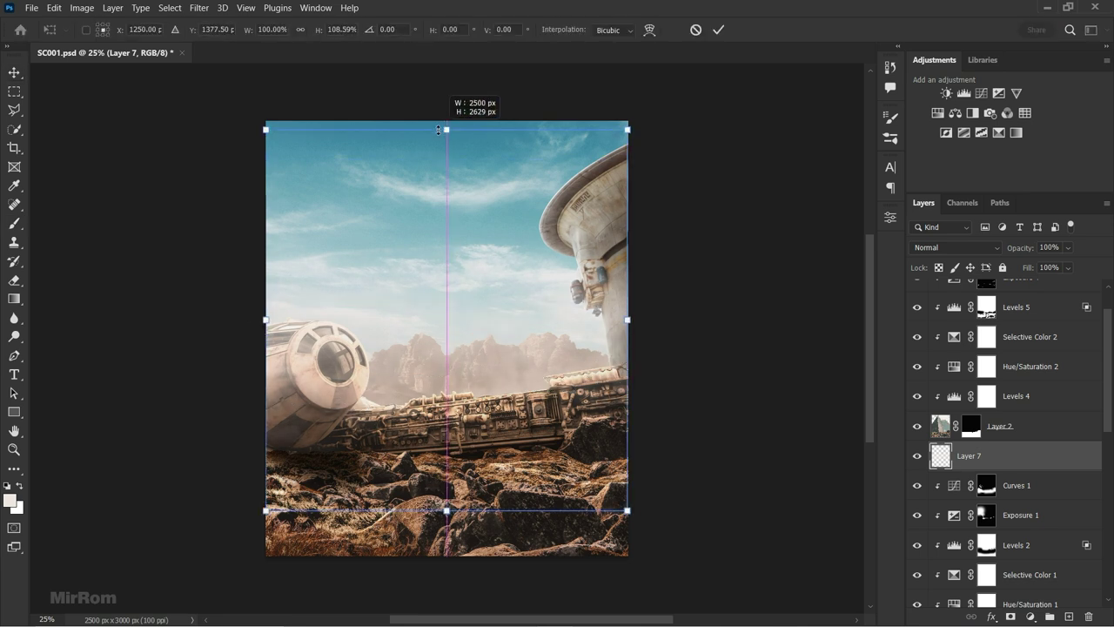
left_click_drag(475, 500, 475, 450)
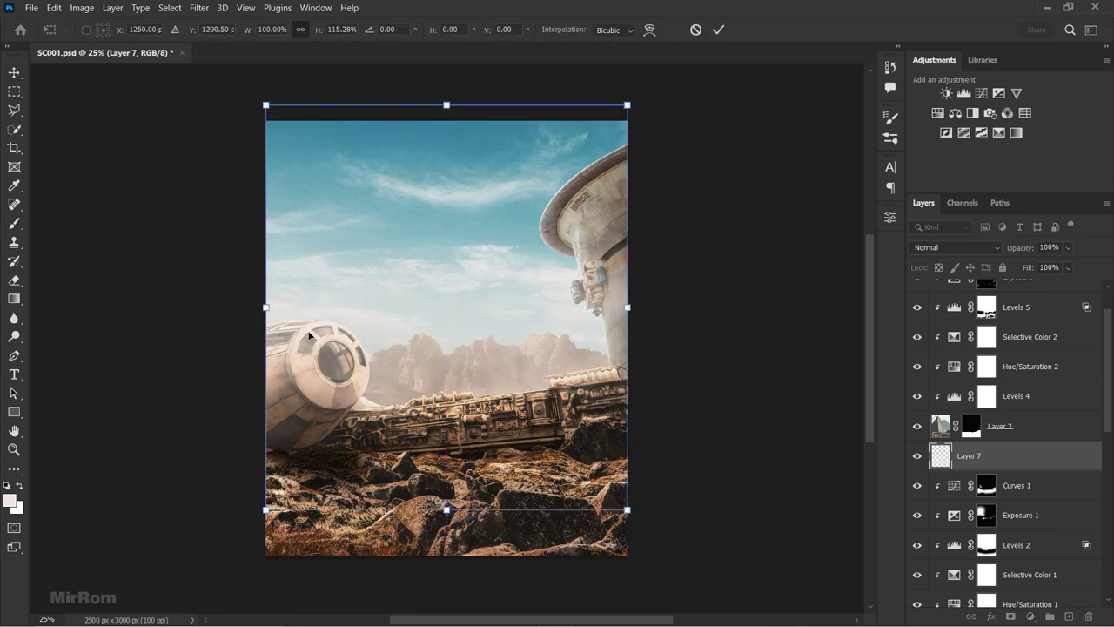
left_click_drag(265, 307, 254, 308)
mouse_move(628, 307)
left_mouse_down()
mouse_move(642, 316)
mouse_move(635, 309)
left_mouse_up()
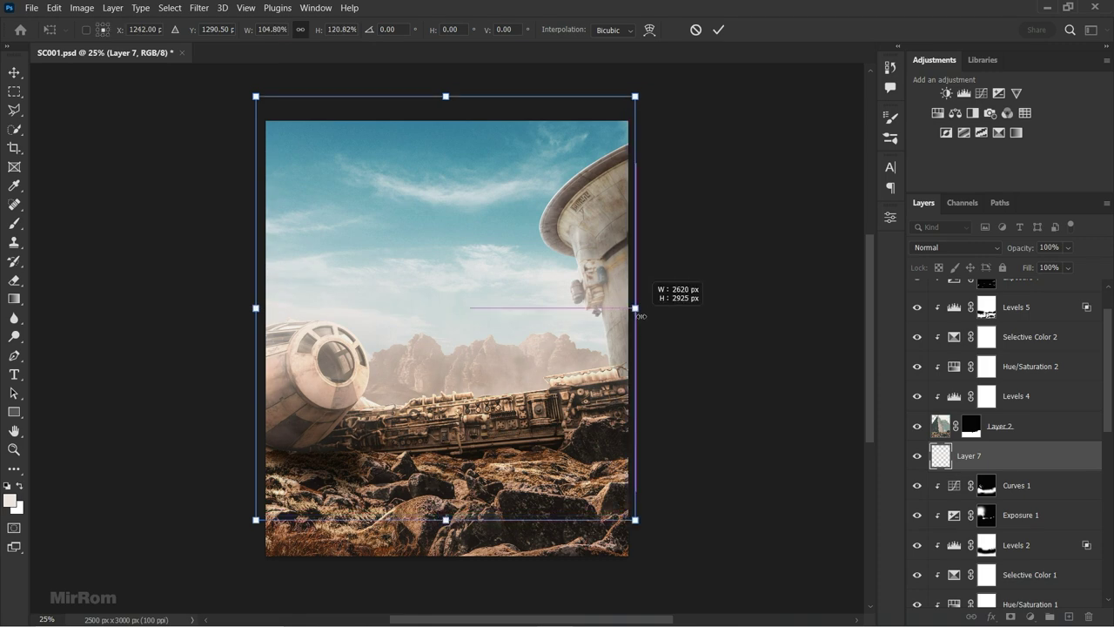
left_click(719, 32)
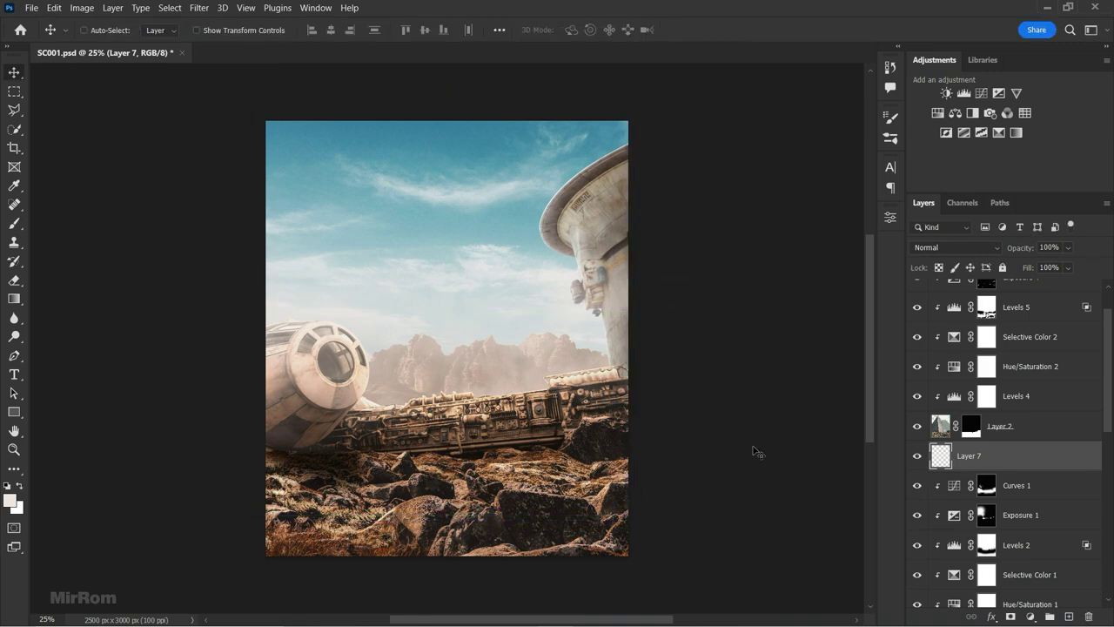
- Switch to a soft round brush at 19% opacity, sized about 900 px
key("b")
right_click(463, 277)
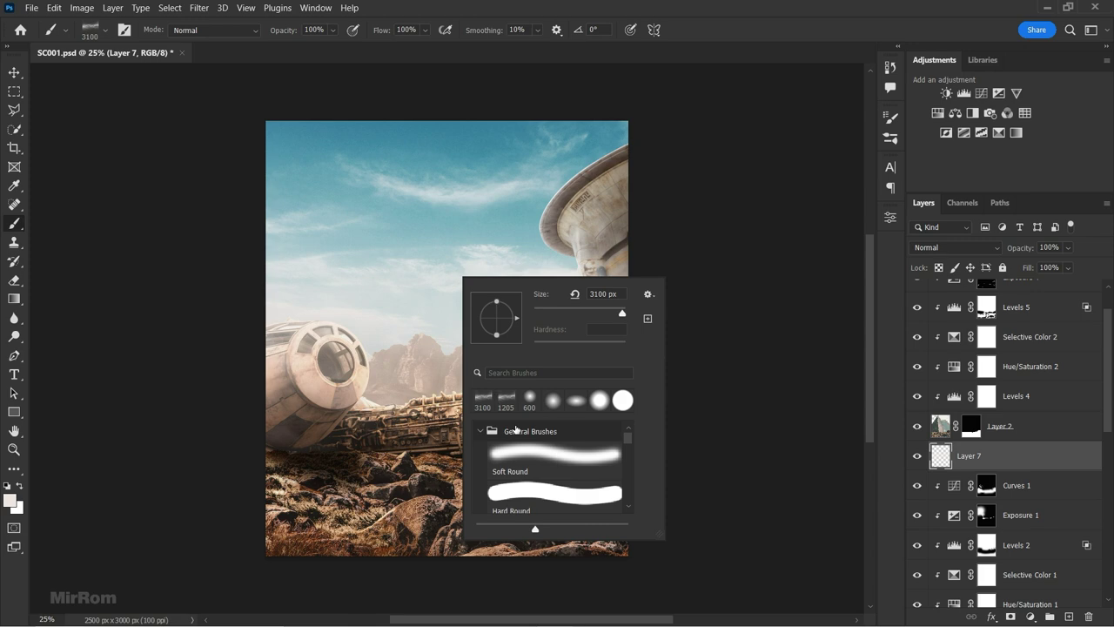
left_click_drag(335, 33, 299, 47)
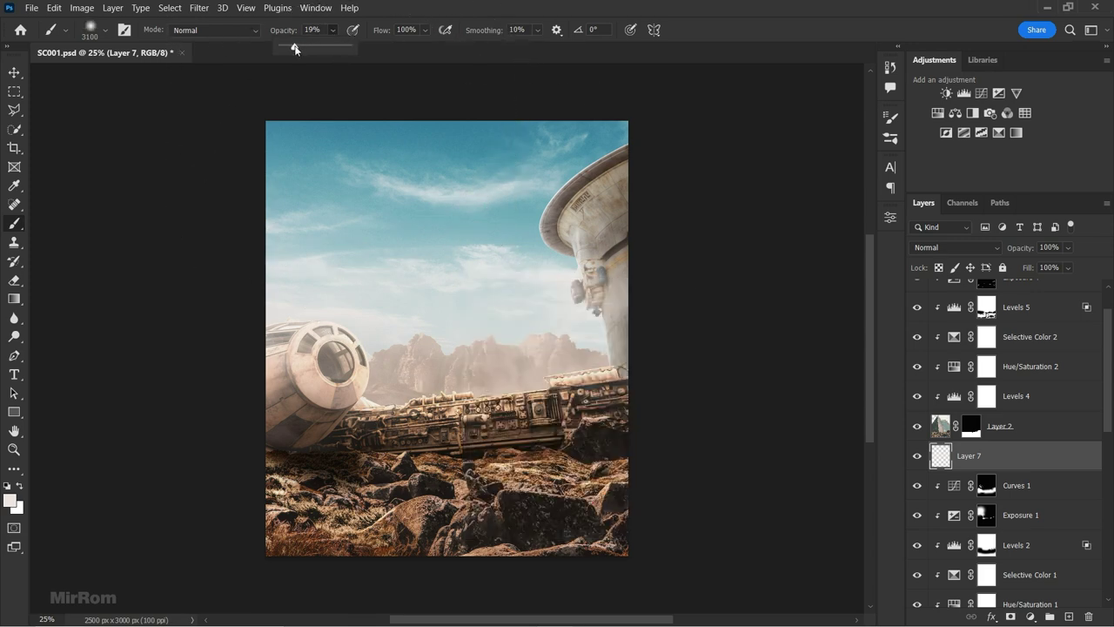
key("bracketleft")
key("bracketleft")
key("bracketleft")
key("bracketleft")
key("bracketleft")
key("bracketleft")
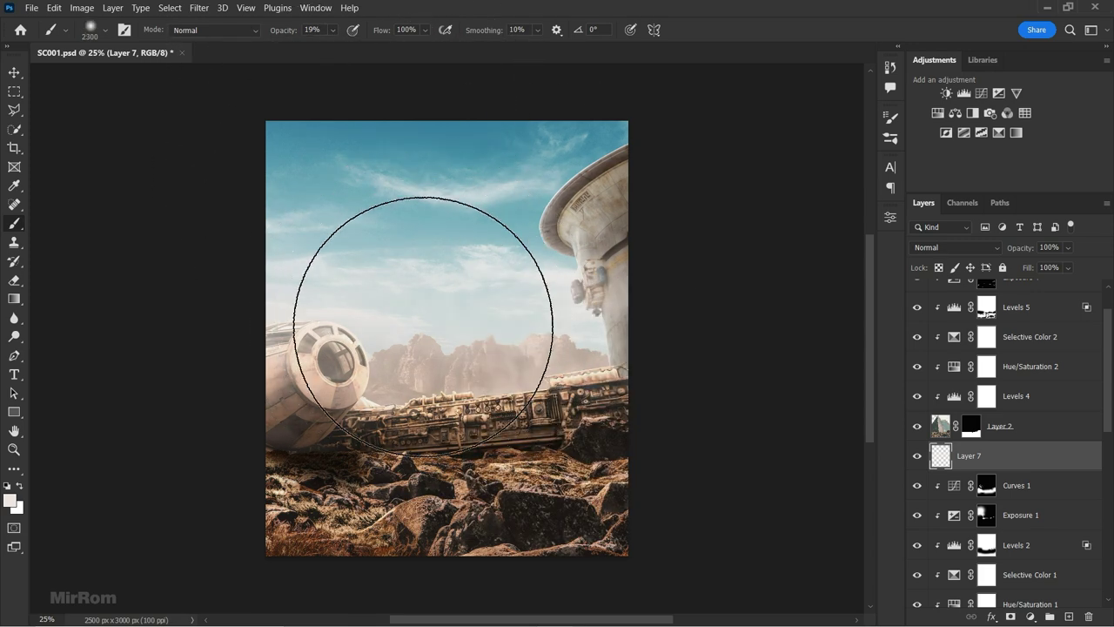
key("bracketleft")
key("bracketleft")
key("bracketleft")
key("bracketleft")
key("bracketleft")
key("bracketleft")
key("bracketleft")
key("bracketleft")
key("bracketleft")
key("bracketleft")
key("bracketleft")
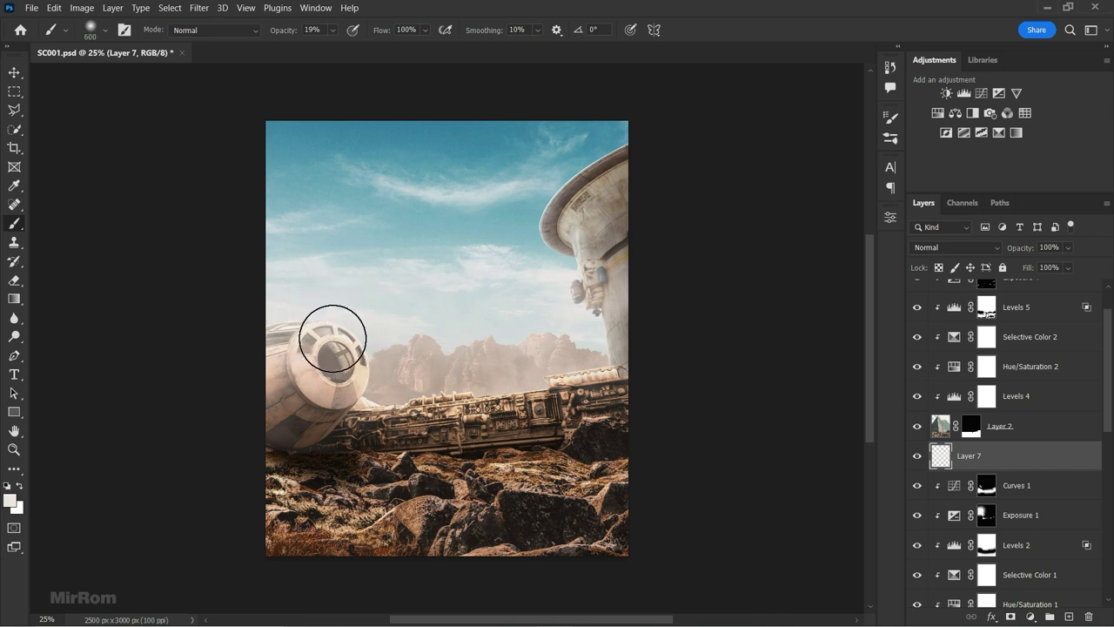
key("bracketleft")
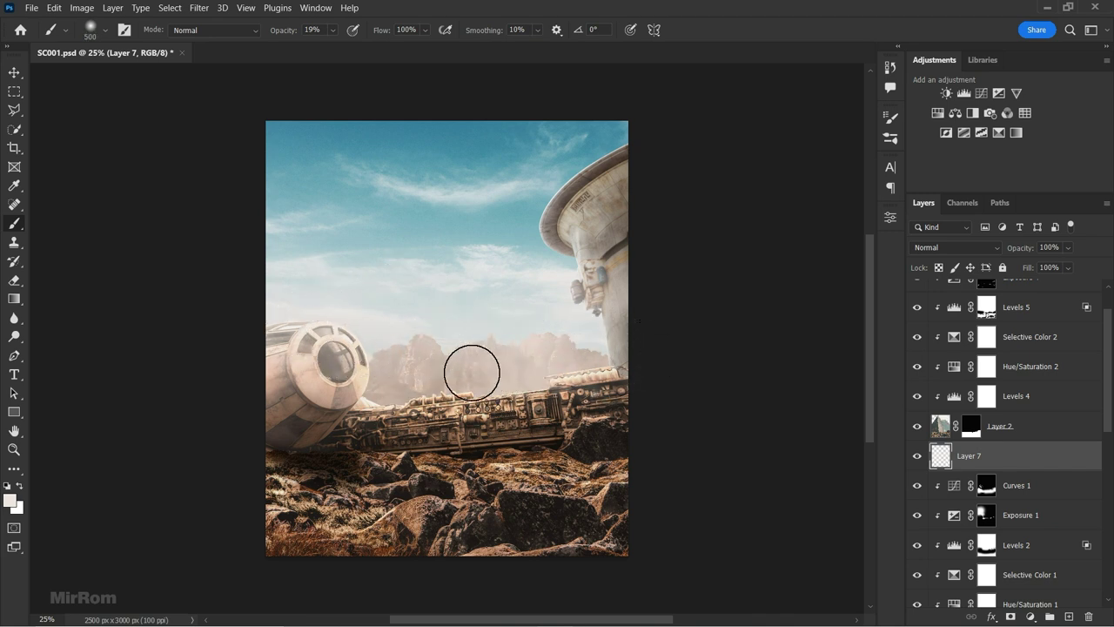
key("bracketright")
key("bracketright")
key("bracketright")
key("bracketright")
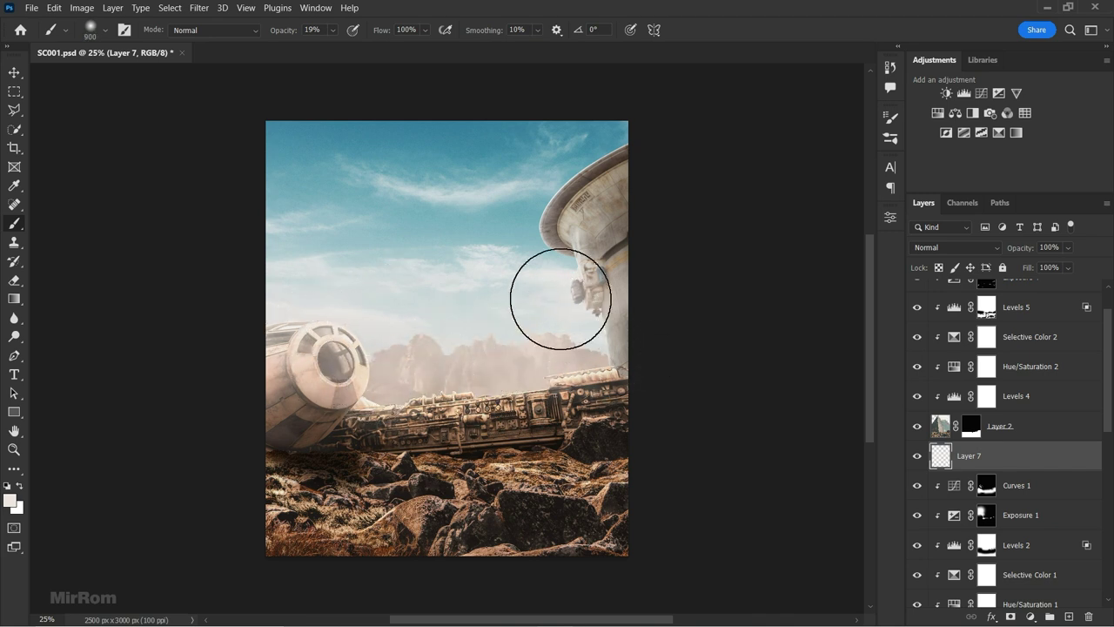
key("bracketright")
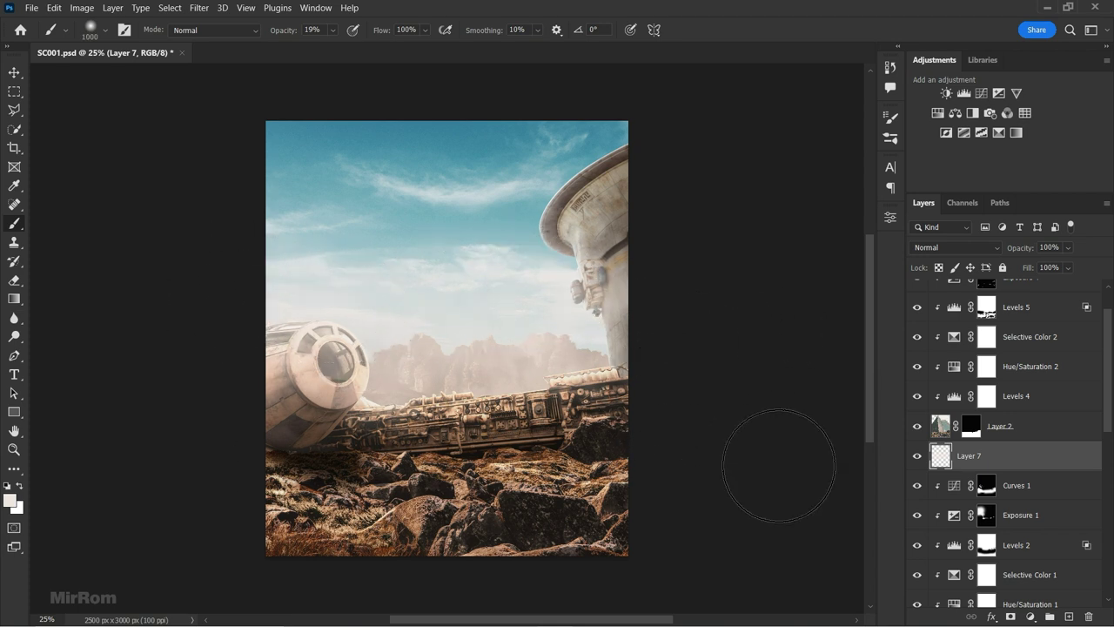
- Mask Layer 7 and paint black at 43% opacity to clear haze from the lower-left ship
left_click(1010, 616)
left_click(9, 484)
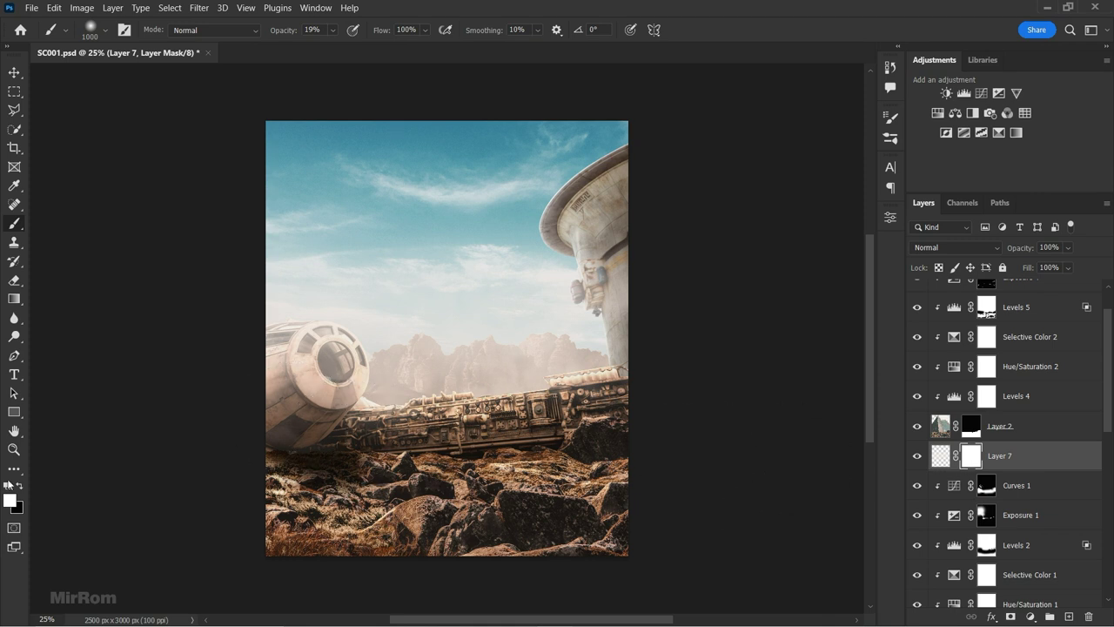
left_click(331, 29)
left_click_drag(333, 45, 353, 45)
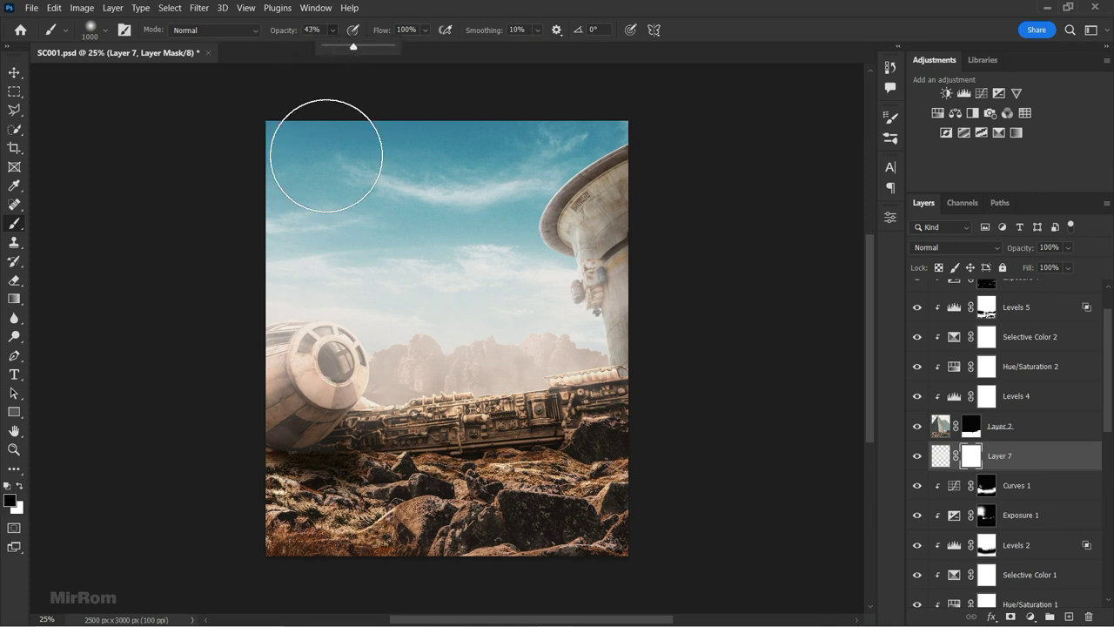
mouse_move(305, 440)
left_mouse_down()
mouse_move(261, 423)
mouse_move(305, 410)
left_mouse_up()
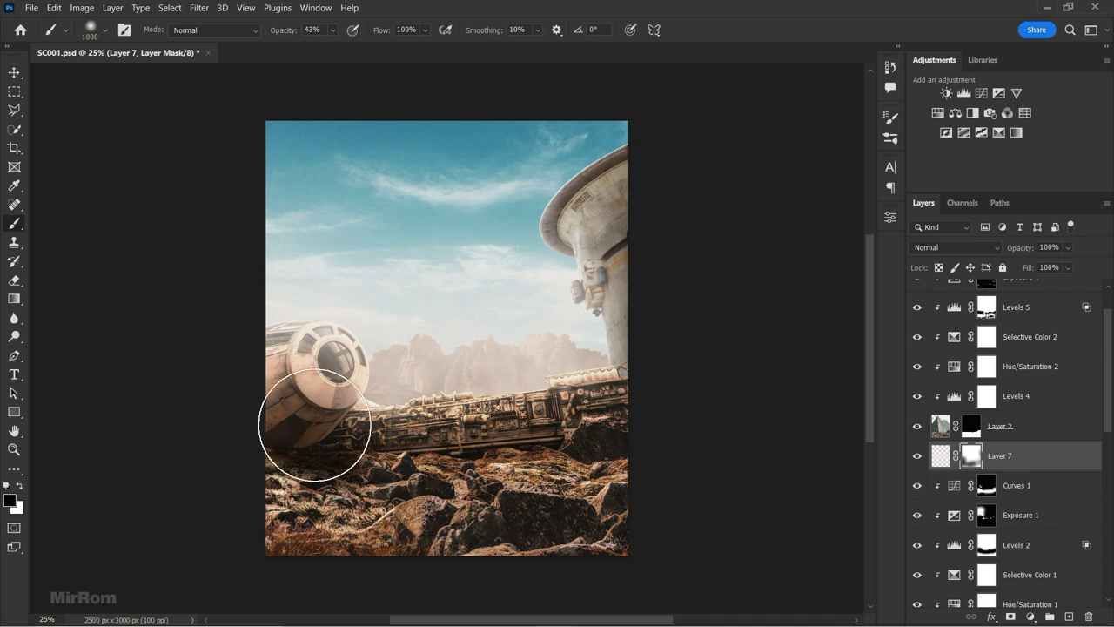
key("bracketleft")
key("bracketleft")
key("bracketleft")
key("bracketleft")
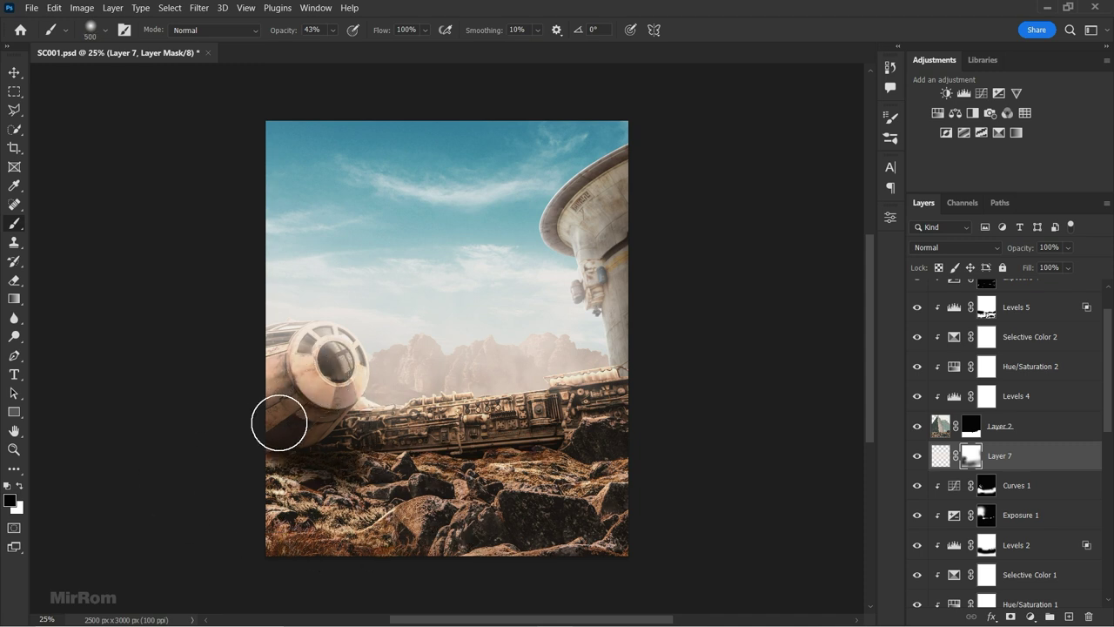
key("v")
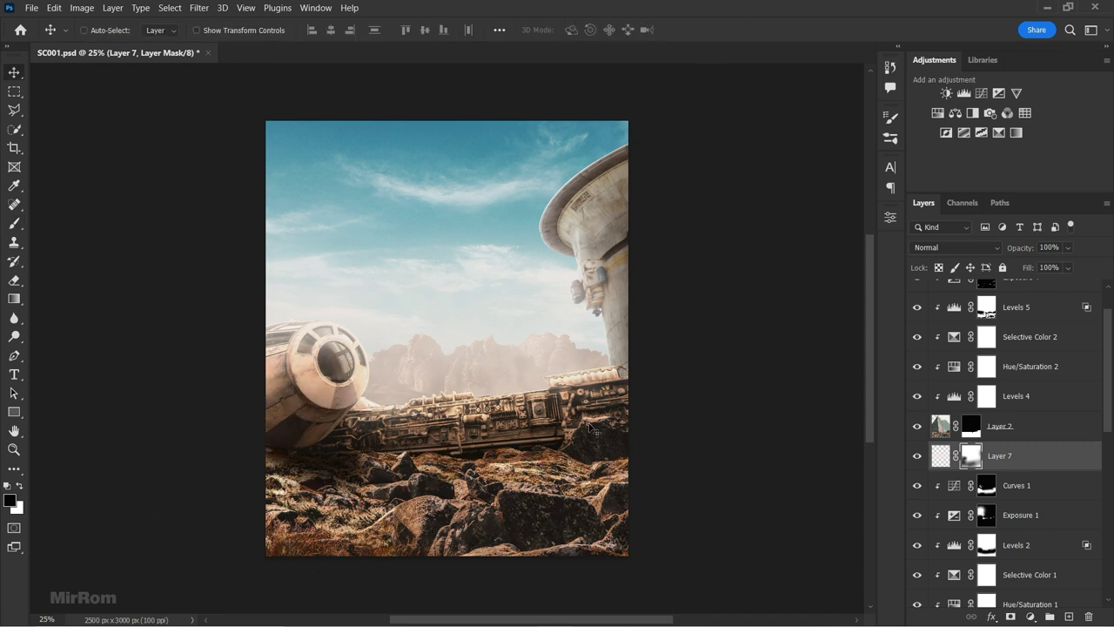
scroll(1109, 383, "up", 1)
scroll(1109, 383, "up", 1)
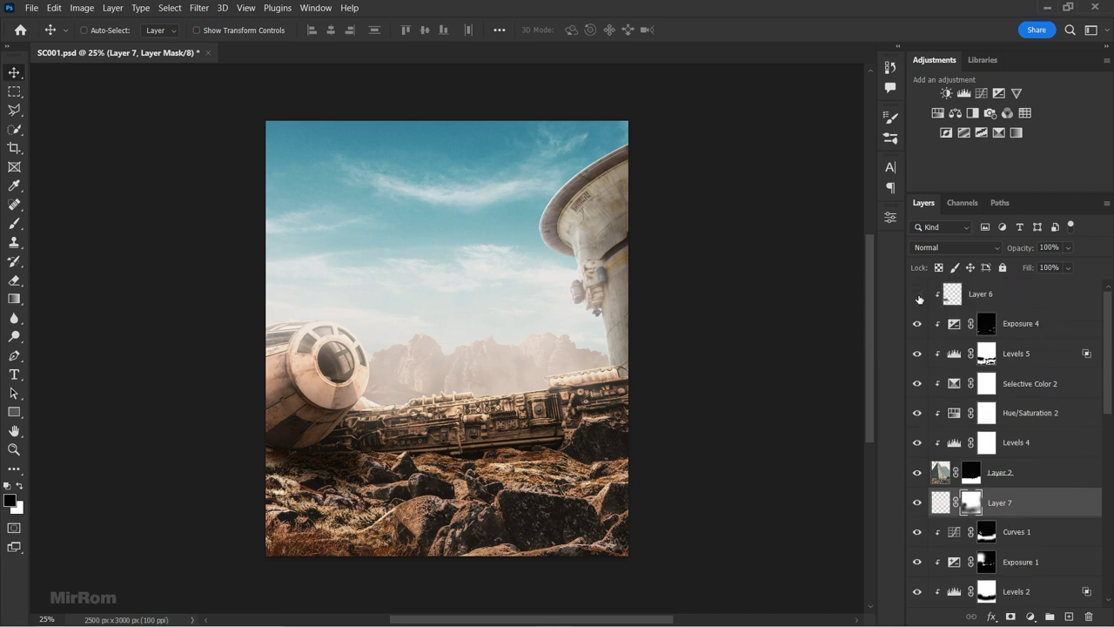
- Open the hooded woman photo and drag her masked cutout onto the composite above Layer 6
left_click(1023, 300)
left_click(33, 11)
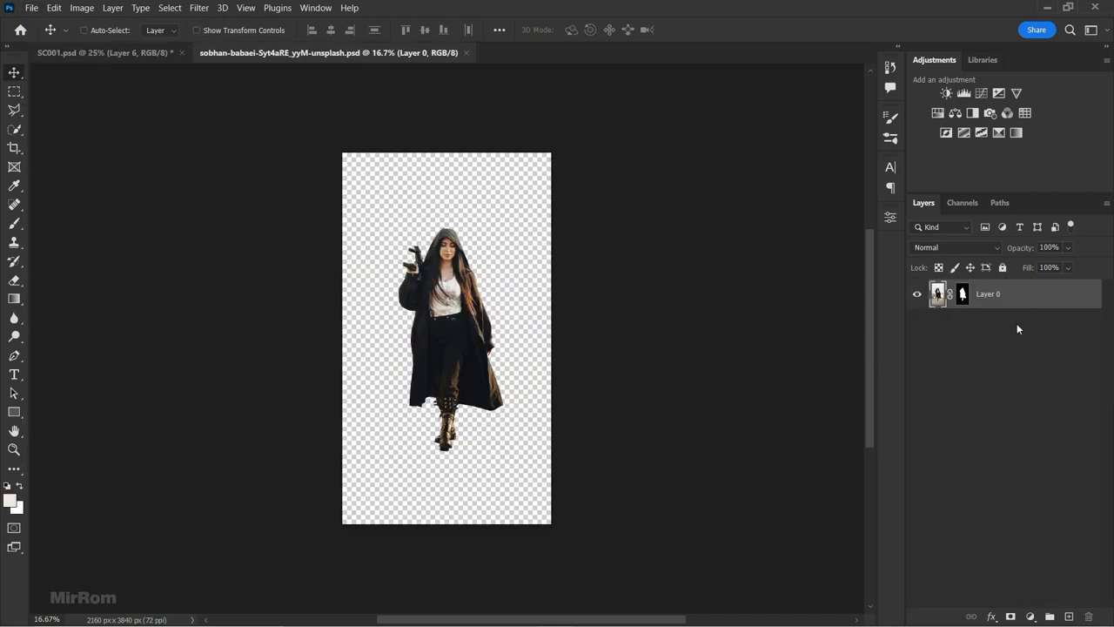
right_click(963, 296)
left_click(979, 302)
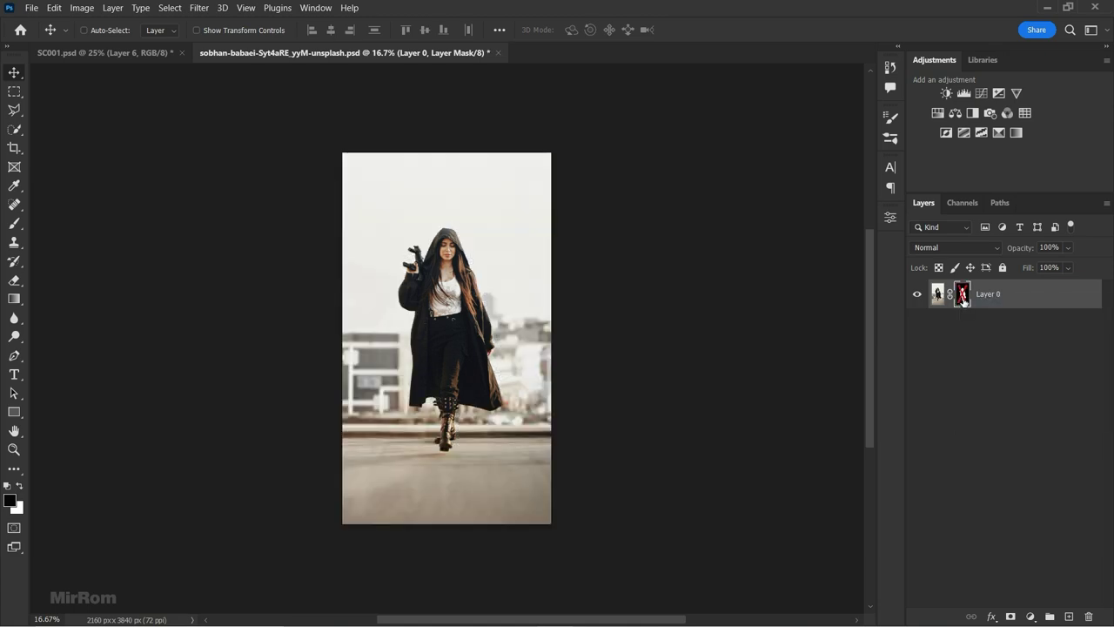
right_click(965, 297)
left_click(977, 304)
left_click(939, 296)
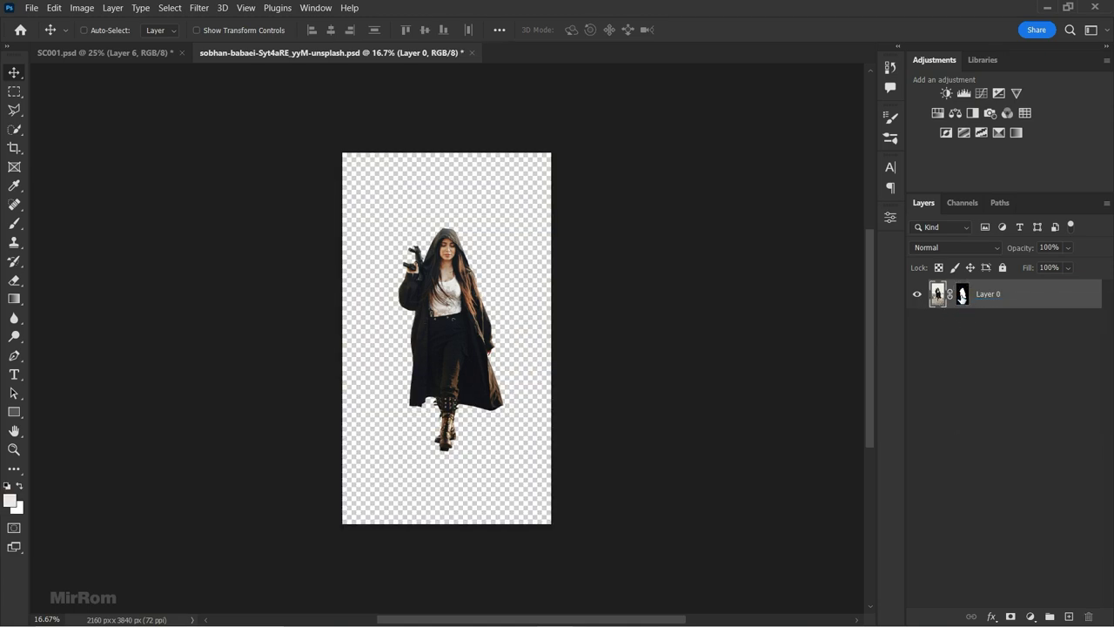
left_click_drag(439, 253, 426, 217)
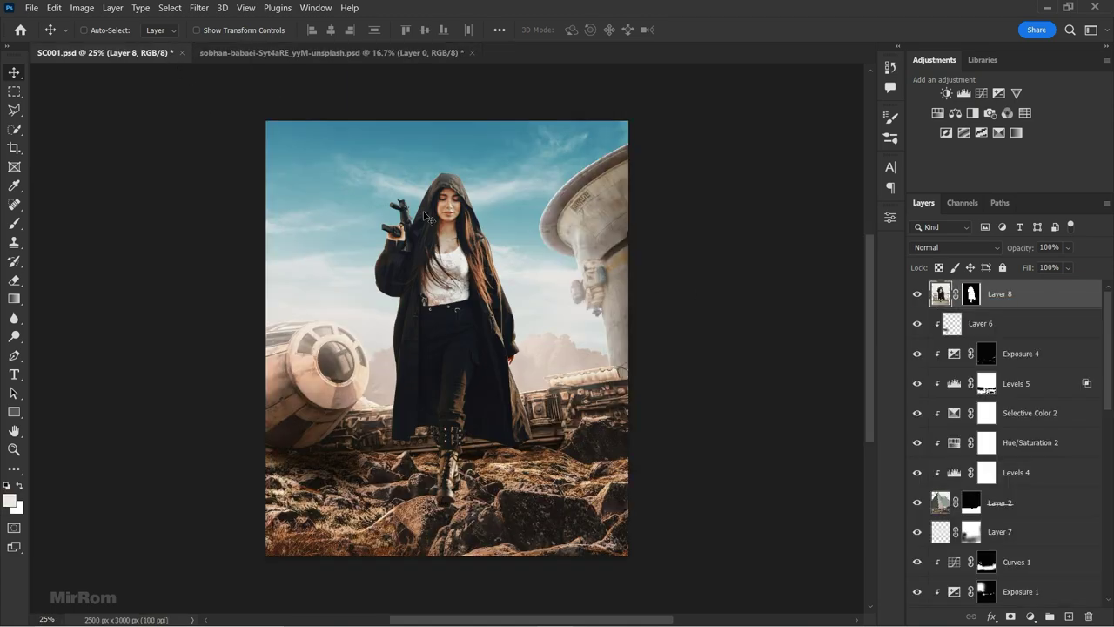
- Close the source photo unsaved, apply Layer 8's mask, rename it Model and make it a smart object
left_click(472, 53)
left_click(575, 250)
right_click(968, 296)
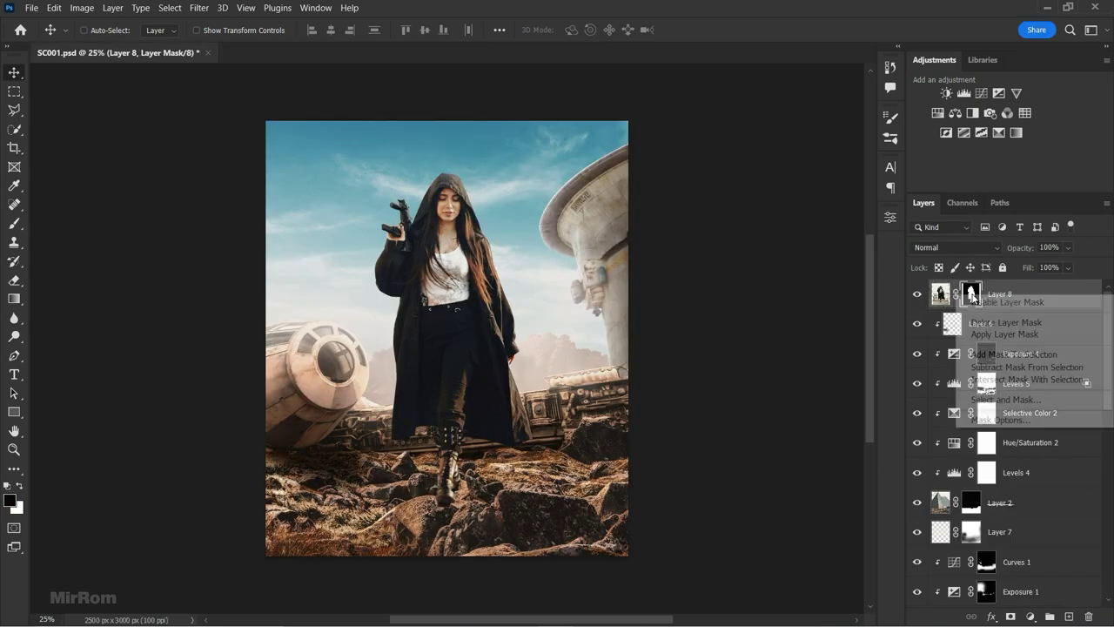
left_click(984, 332)
type("M")
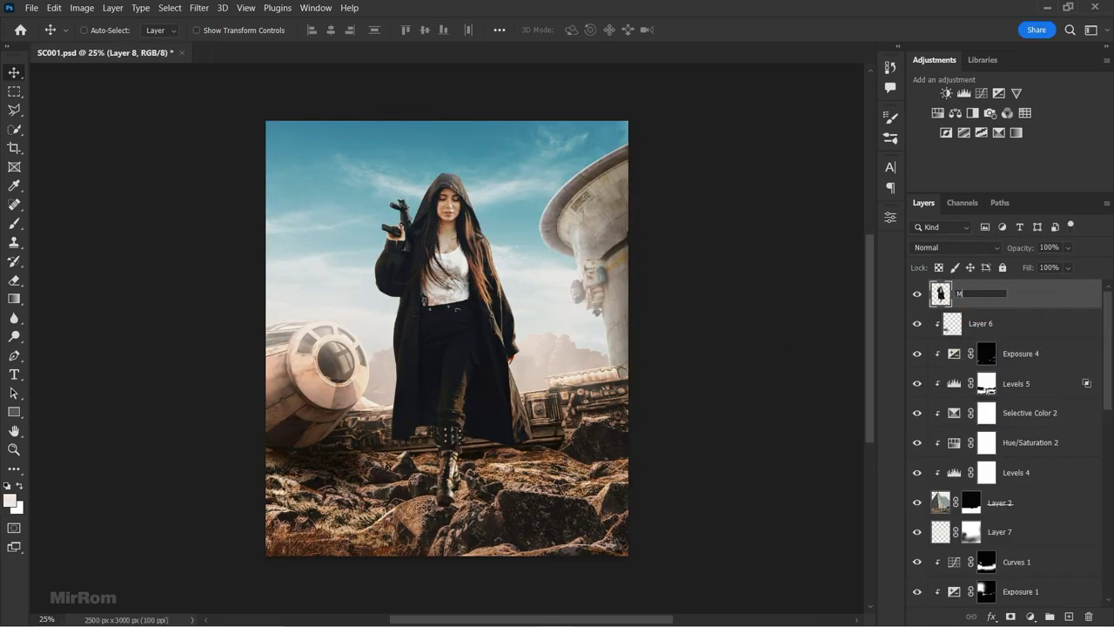
type("odel")
key("Return")
left_click(1106, 203)
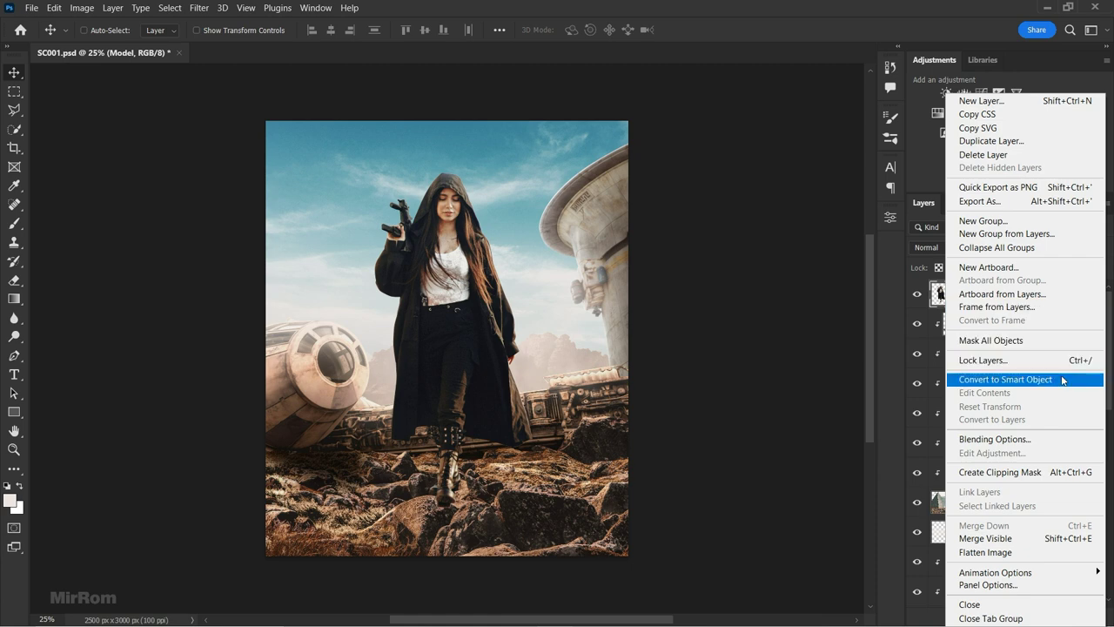
left_click(998, 379)
- Scale the Model to about 49%, flip her horizontally, and place her on the foreground rocks
key("ctrl+t")
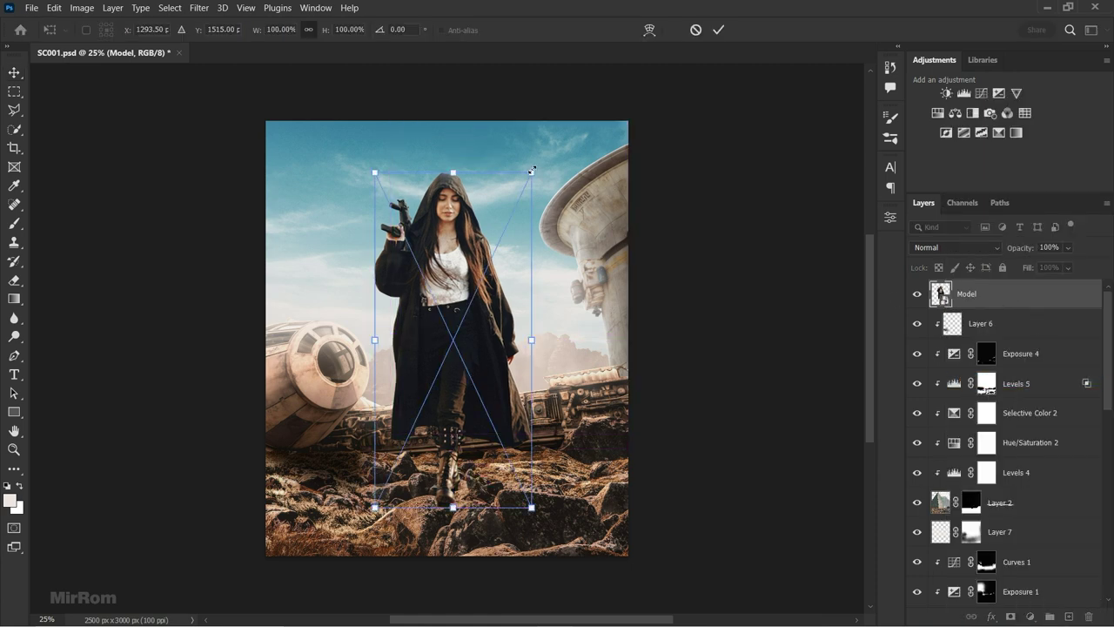
left_click_drag(532, 172, 480, 209)
left_click_drag(397, 221, 407, 243)
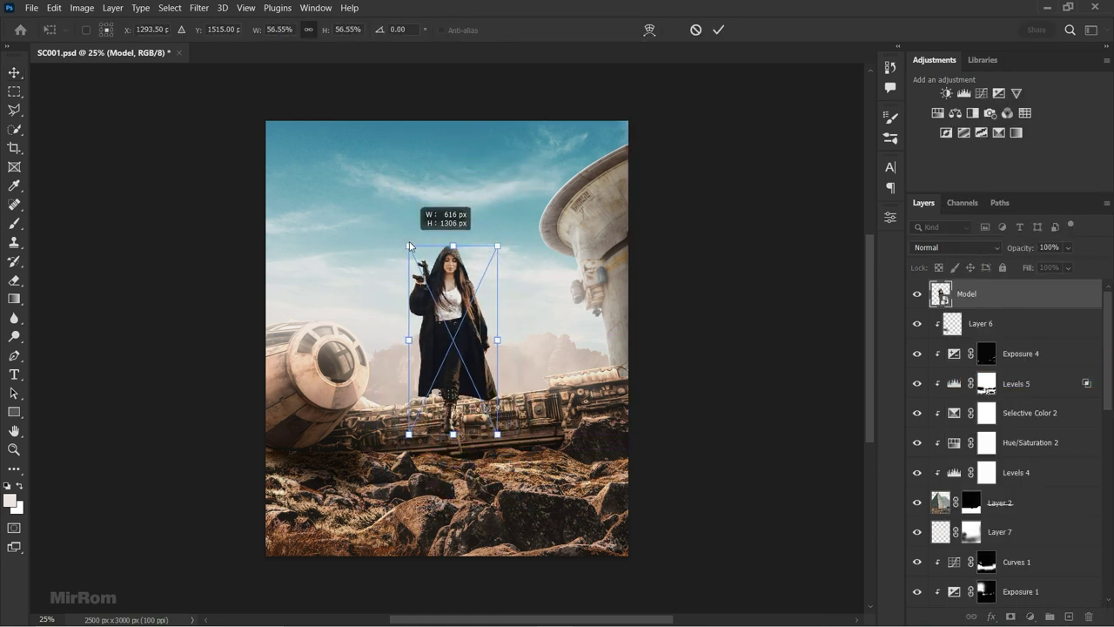
right_click(461, 263)
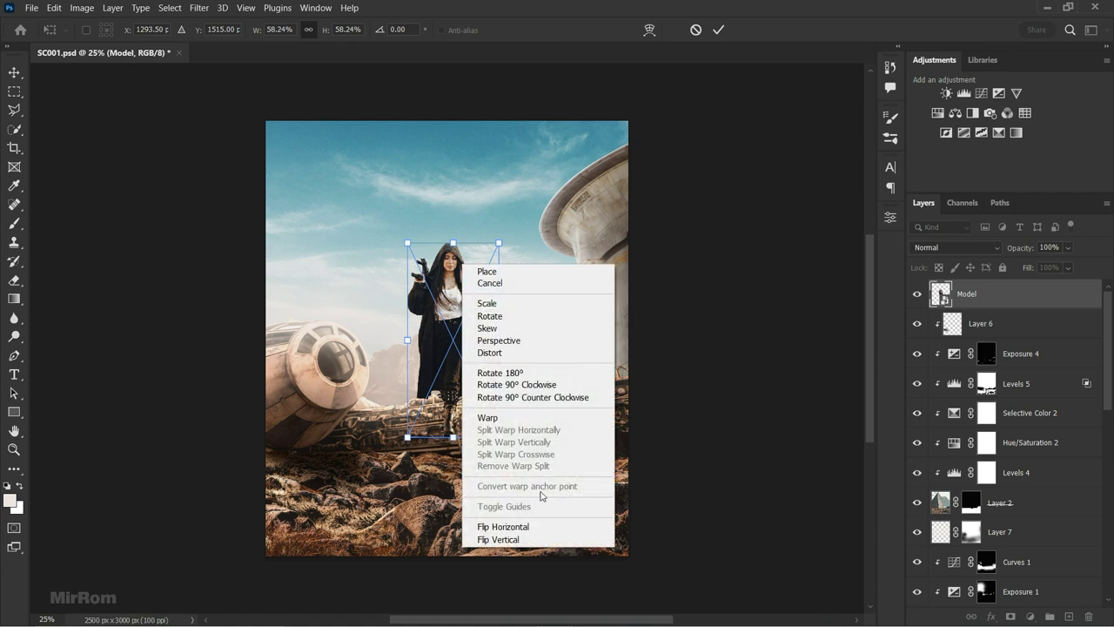
left_click(522, 527)
left_click_drag(498, 243, 468, 339)
mouse_move(487, 292)
left_mouse_down()
mouse_move(485, 307)
mouse_move(494, 298)
left_mouse_up()
key("Return")
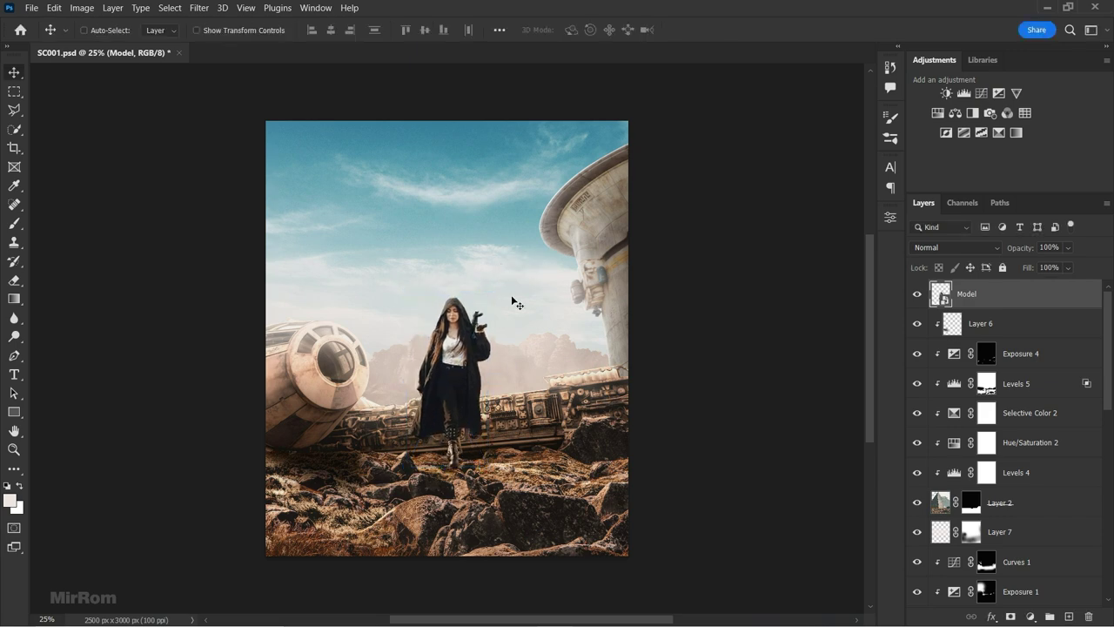
key("Down")
key("Down")
key("Down")
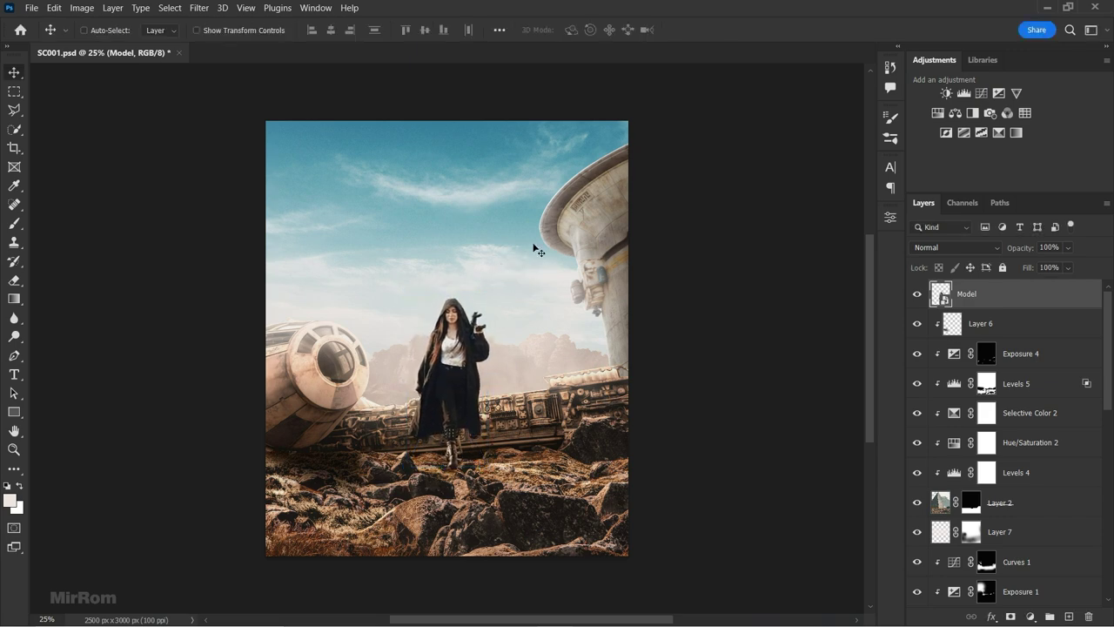
key("ctrl+plus")
key("ctrl+t")
left_click_drag(500, 269, 505, 261)
- Commit the woman's resize and add a clipped Hue/Saturation layer with Blues saturation at -100
key("Return")
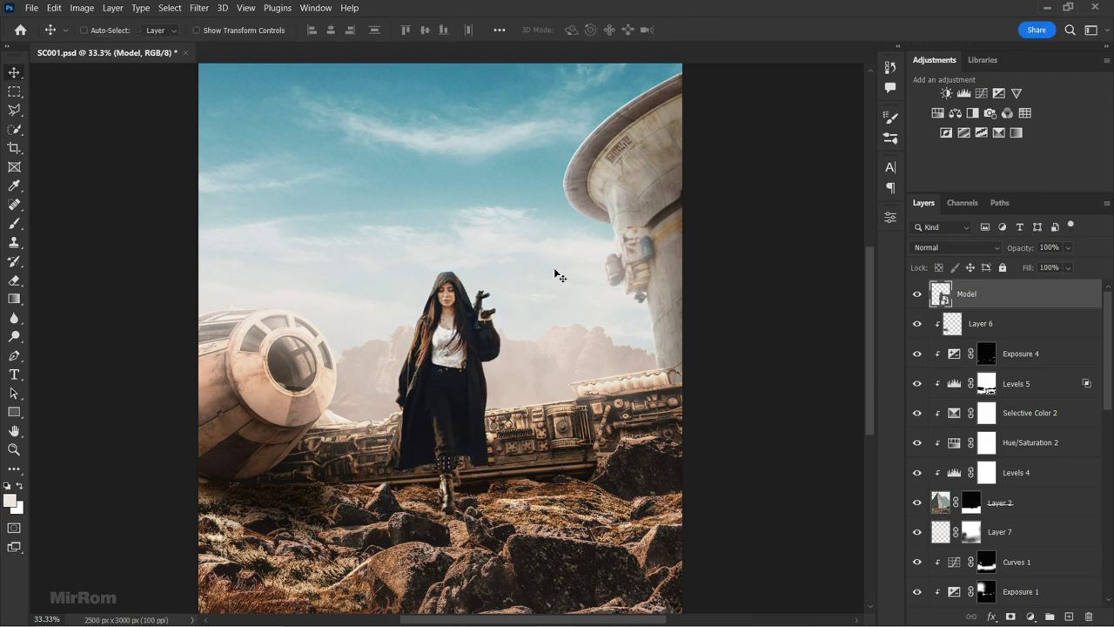
key("Up")
key("Up")
key("Up")
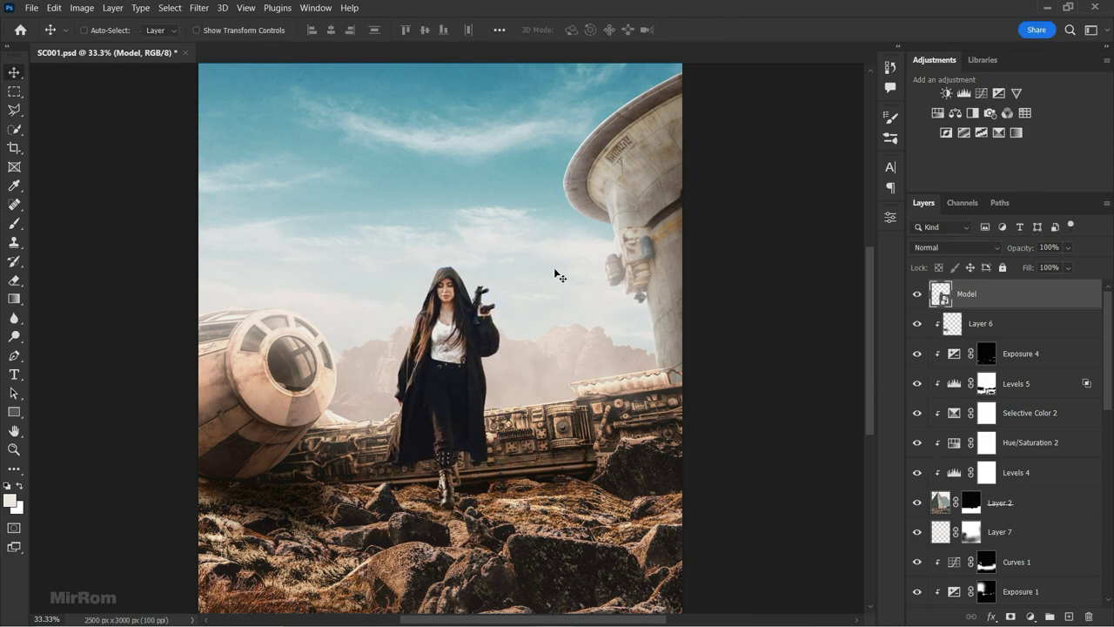
key("ctrl+minus")
key("ctrl+plus")
key("ctrl+plus")
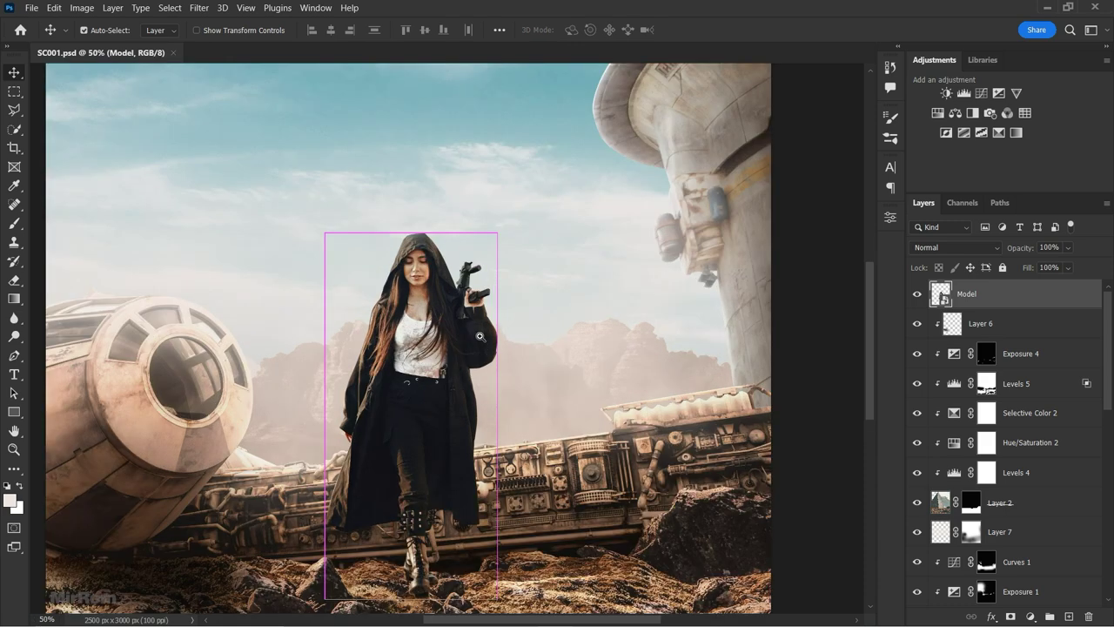
left_click_drag(871, 369, 867, 386)
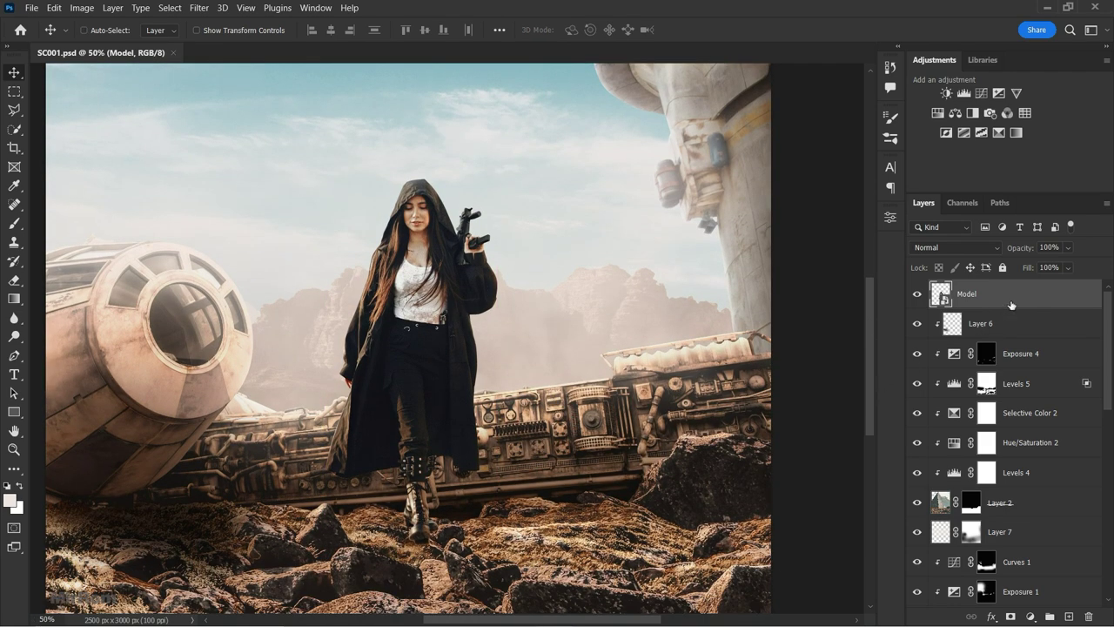
left_click(937, 114)
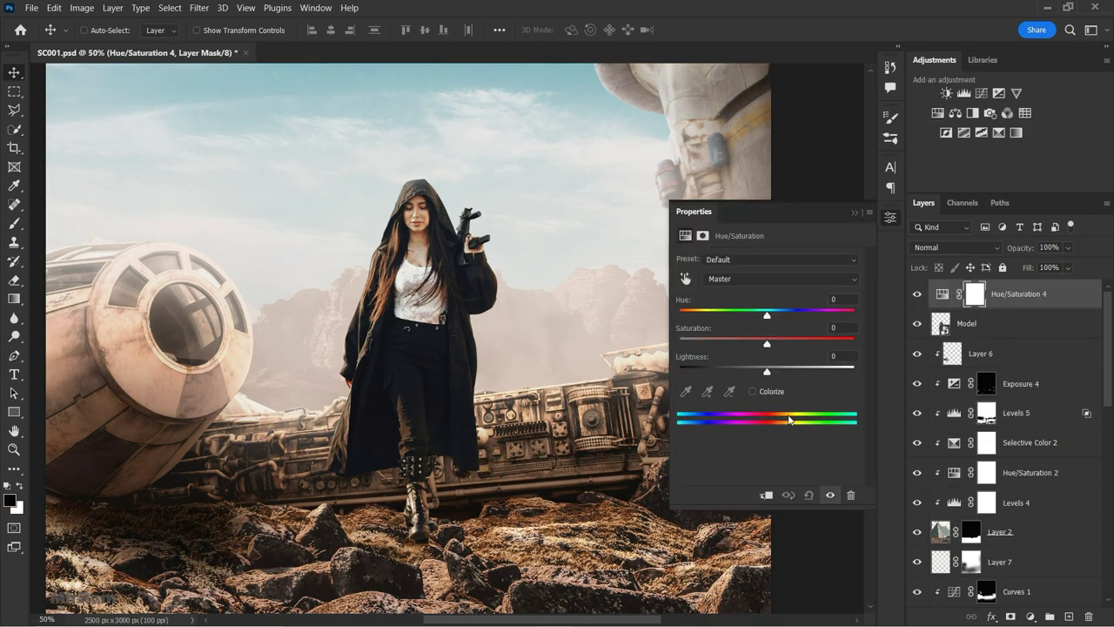
left_click(736, 279)
left_click(741, 348)
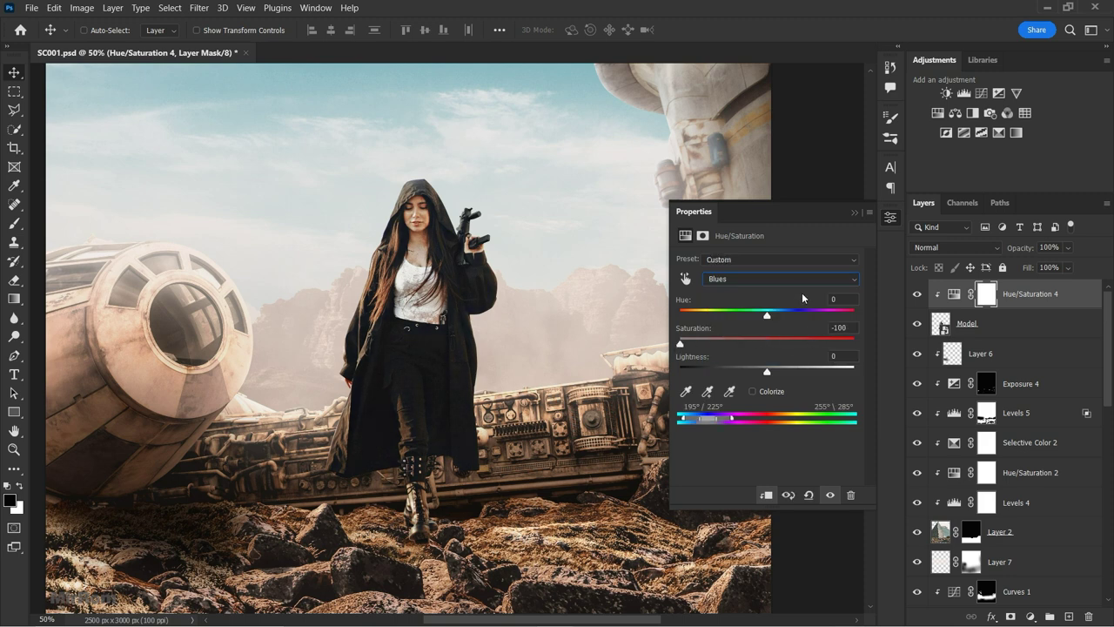
left_click(854, 211)
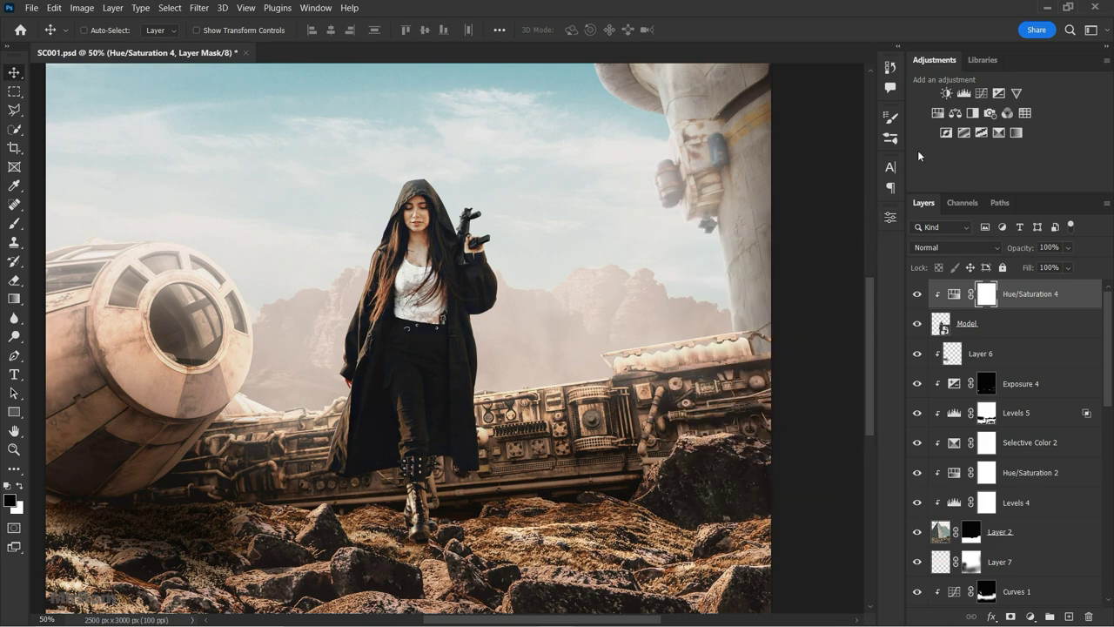
- Add a clipped Color Balance layer shifting the model's midtones to Red +13, Yellow -7
left_click(956, 113)
left_click(760, 492)
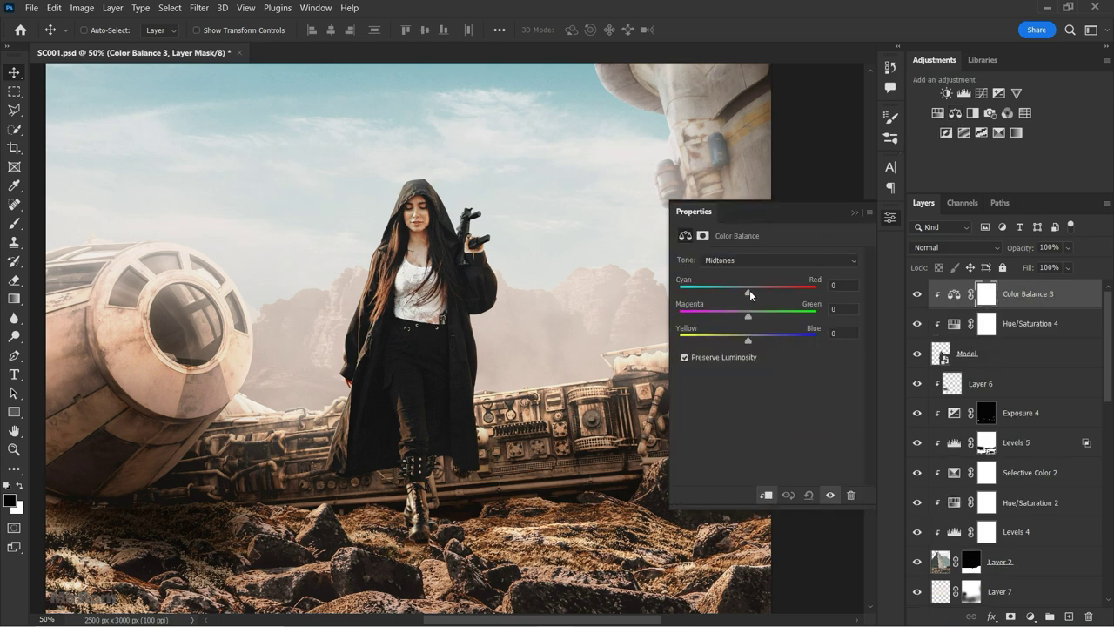
left_click_drag(748, 292, 754, 294)
left_click(853, 212)
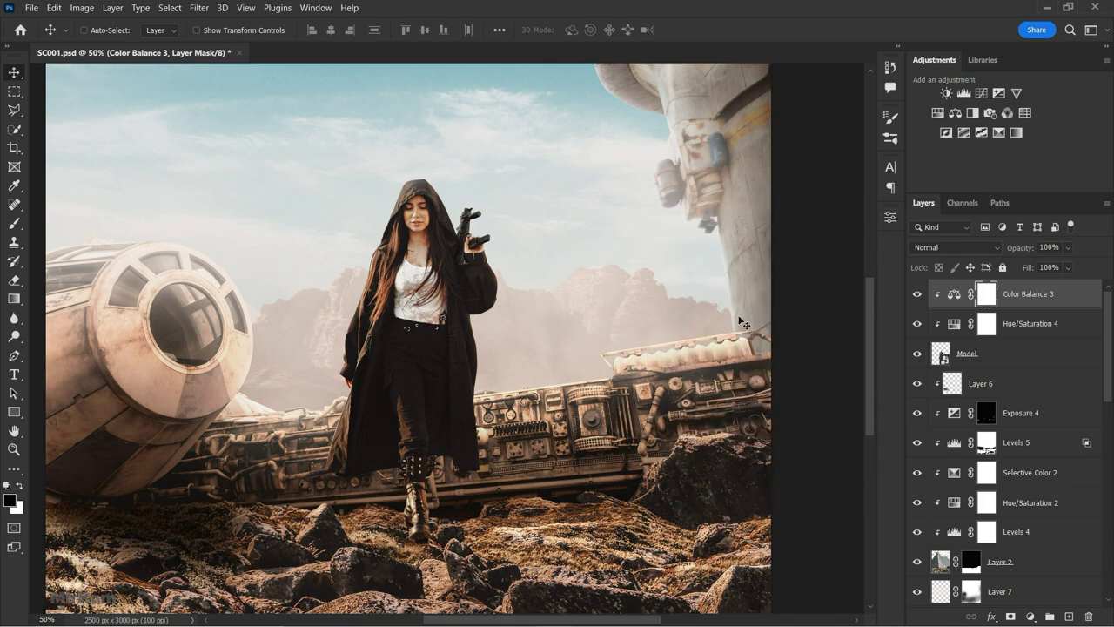
- Add a clipped Exposure 5 layer at +2.00, gamma 1.57, and move it below Hue/Saturation 4
key("ctrl+minus")
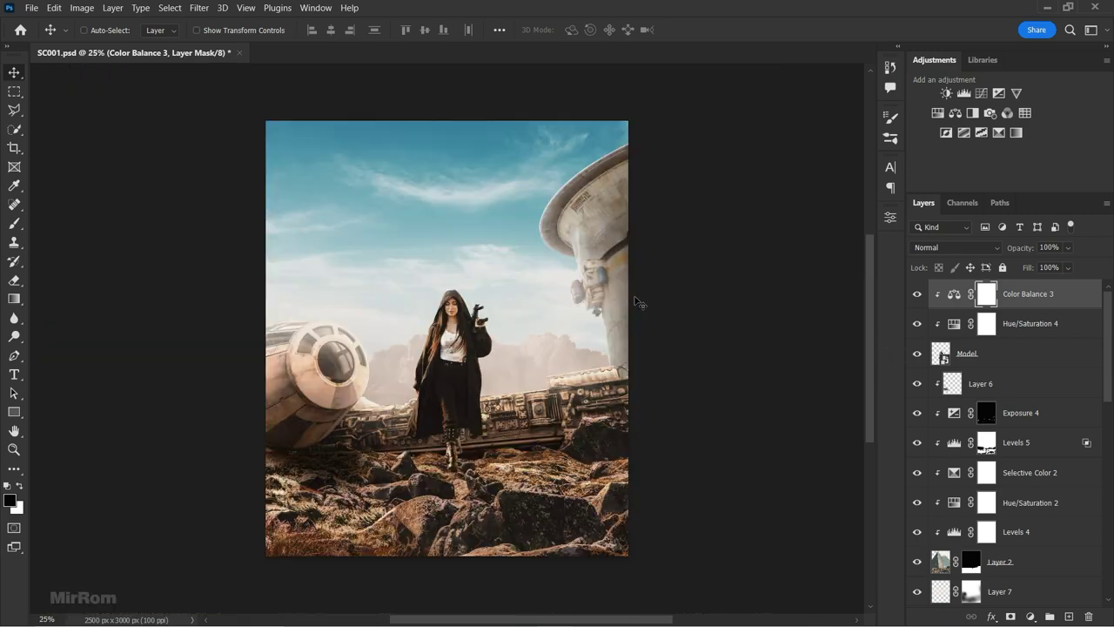
key("ctrl+plus")
key("ctrl+plus")
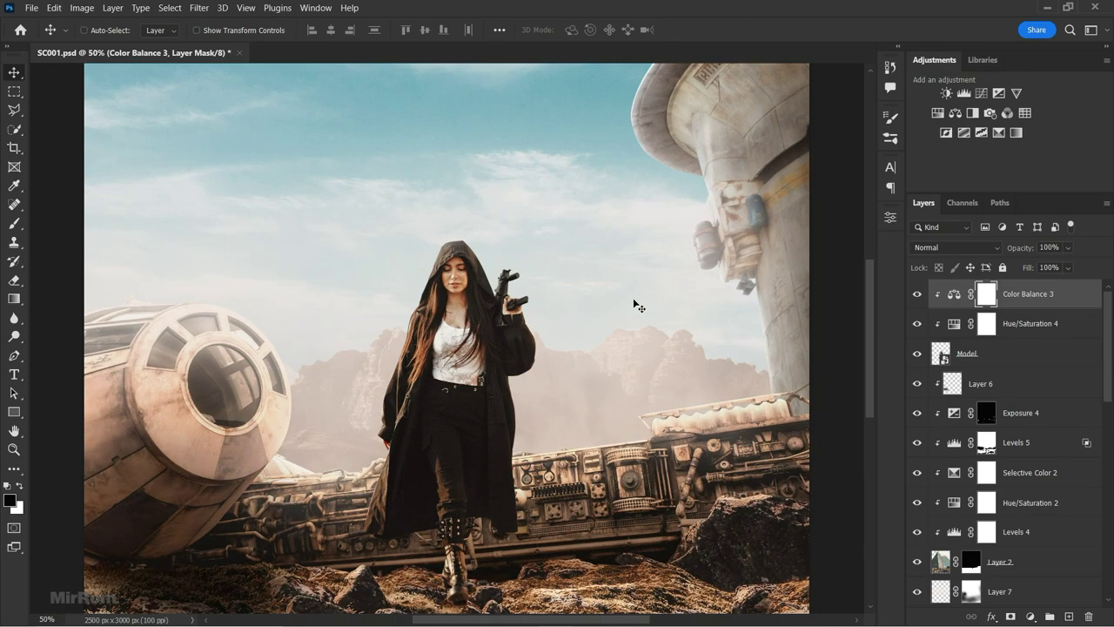
key("ctrl+plus")
left_click_drag(598, 620, 620, 620)
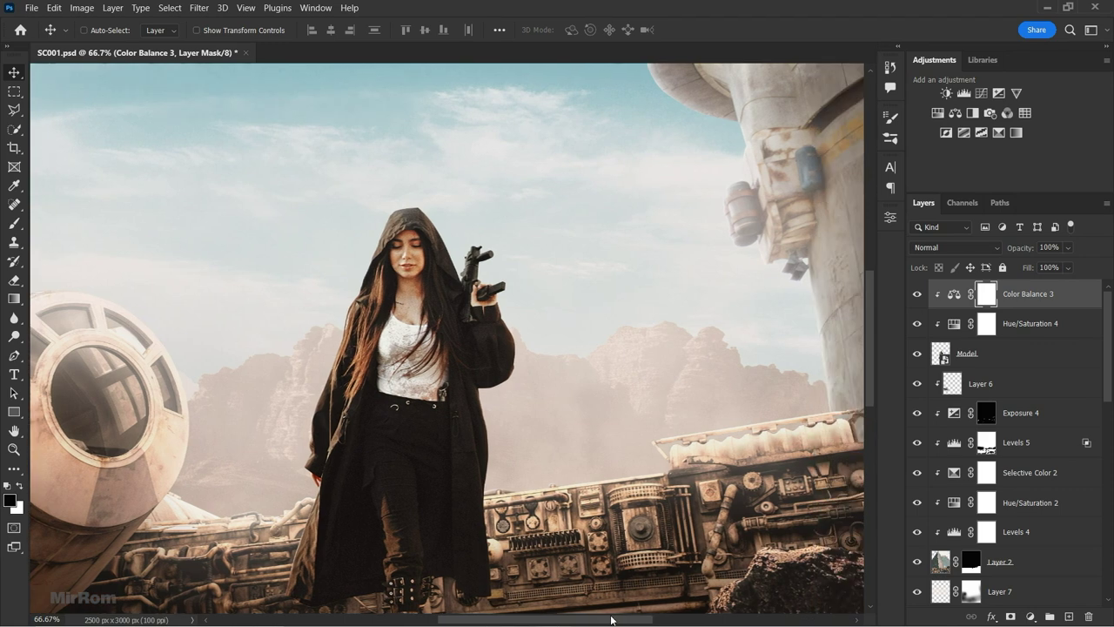
left_click_drag(868, 331, 869, 357)
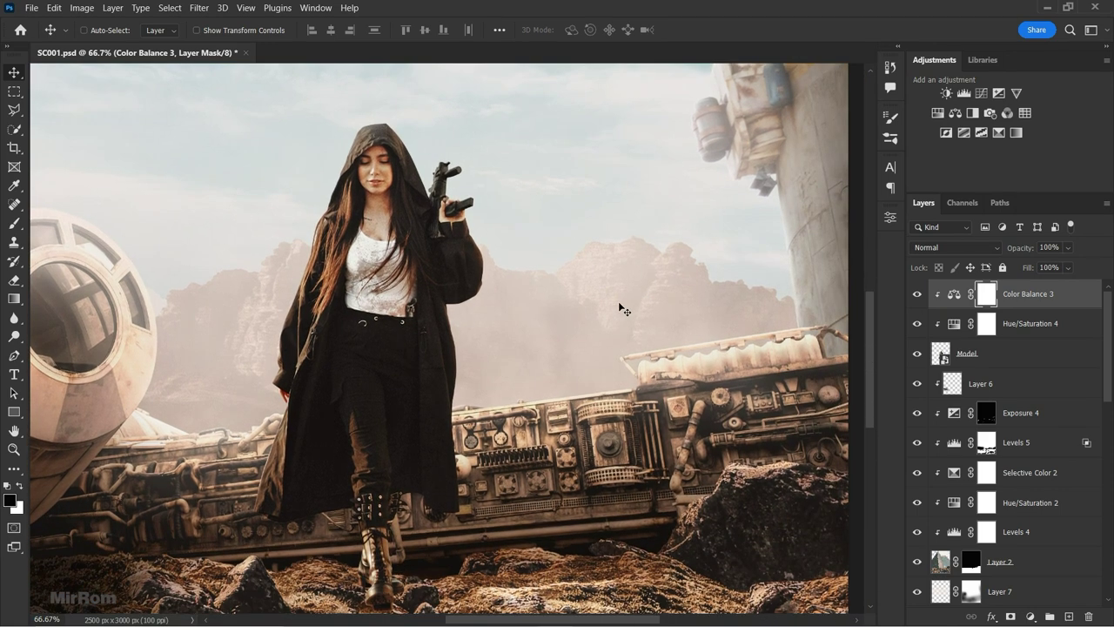
left_click(998, 93)
left_click(766, 494)
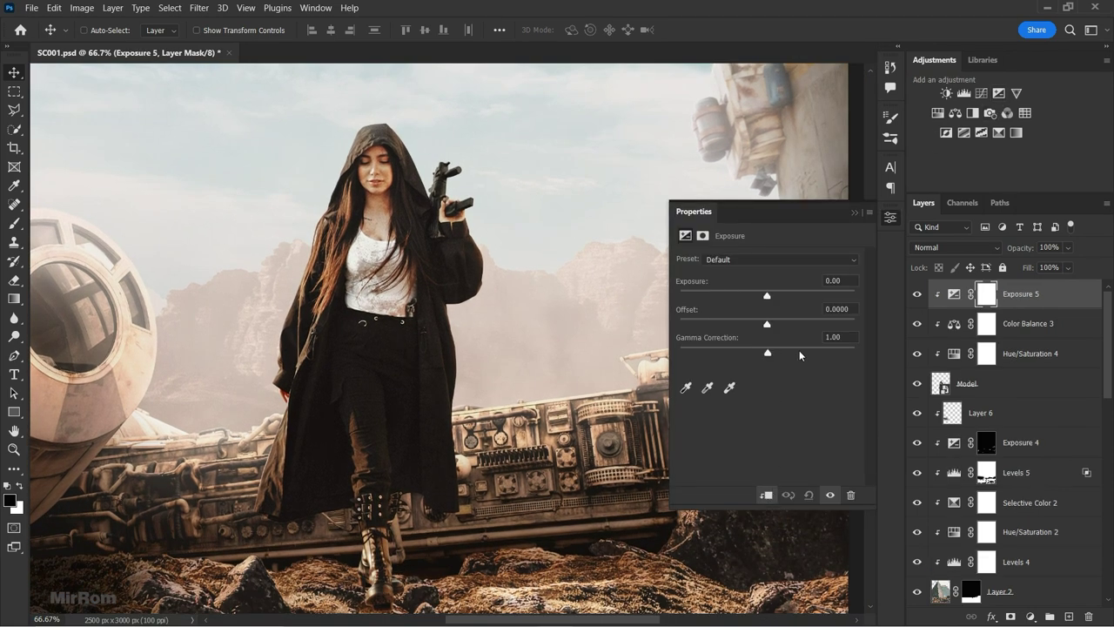
left_click_drag(773, 298, 793, 296)
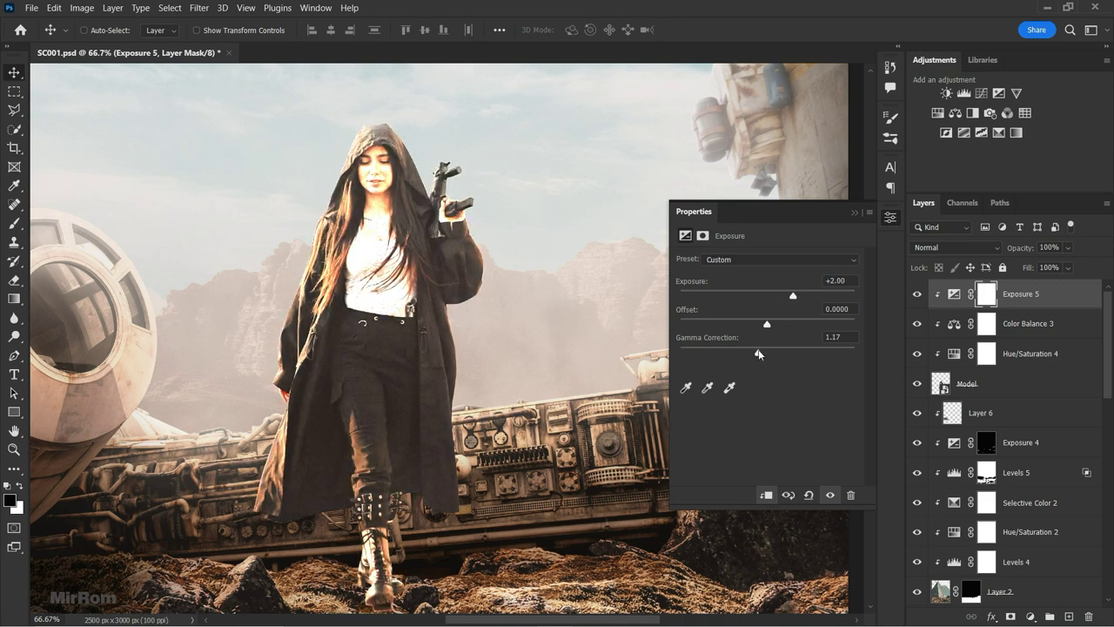
left_click_drag(766, 350, 743, 350)
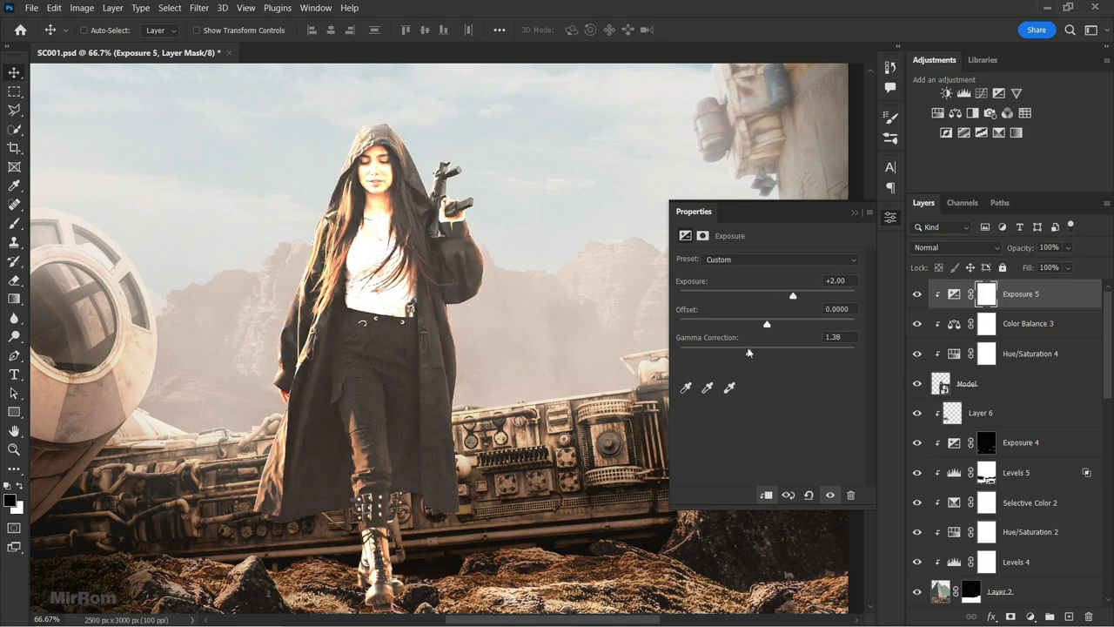
left_click(858, 229)
left_click_drag(1014, 299, 1017, 357)
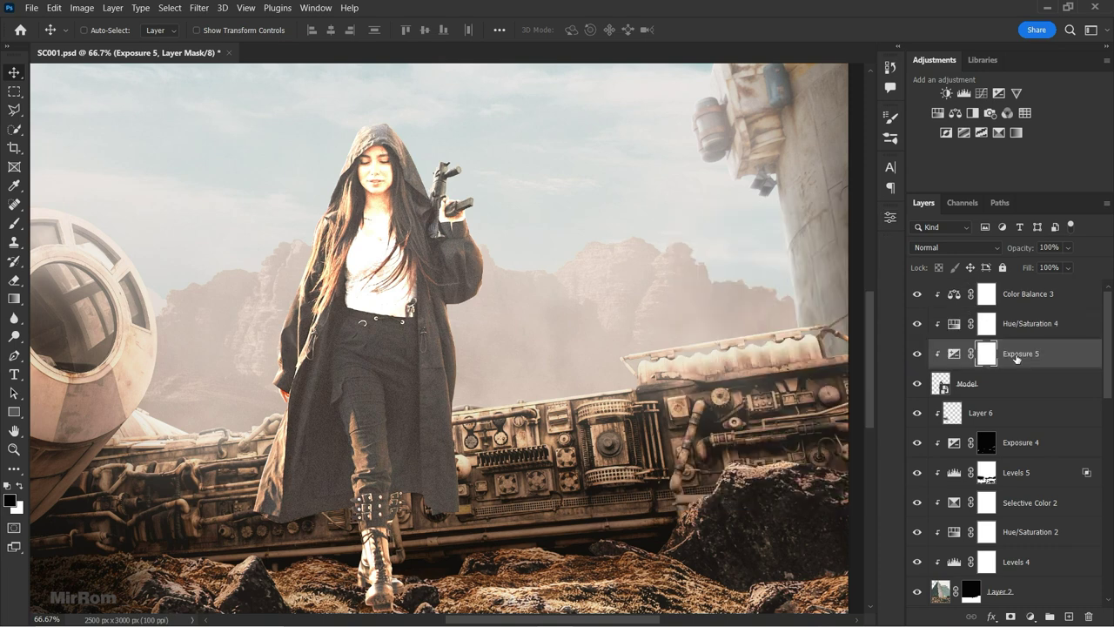
- Return Exposure 5 to the top, invert its mask, and paint rim light along the hood and hair edge
key("ctrl+z")
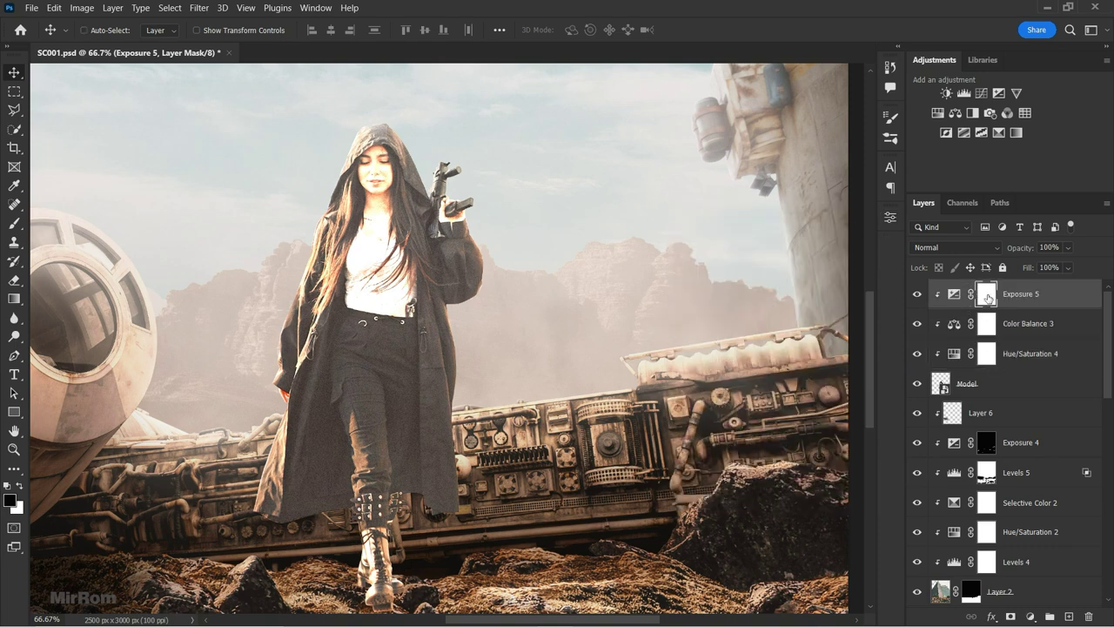
key("ctrl+i")
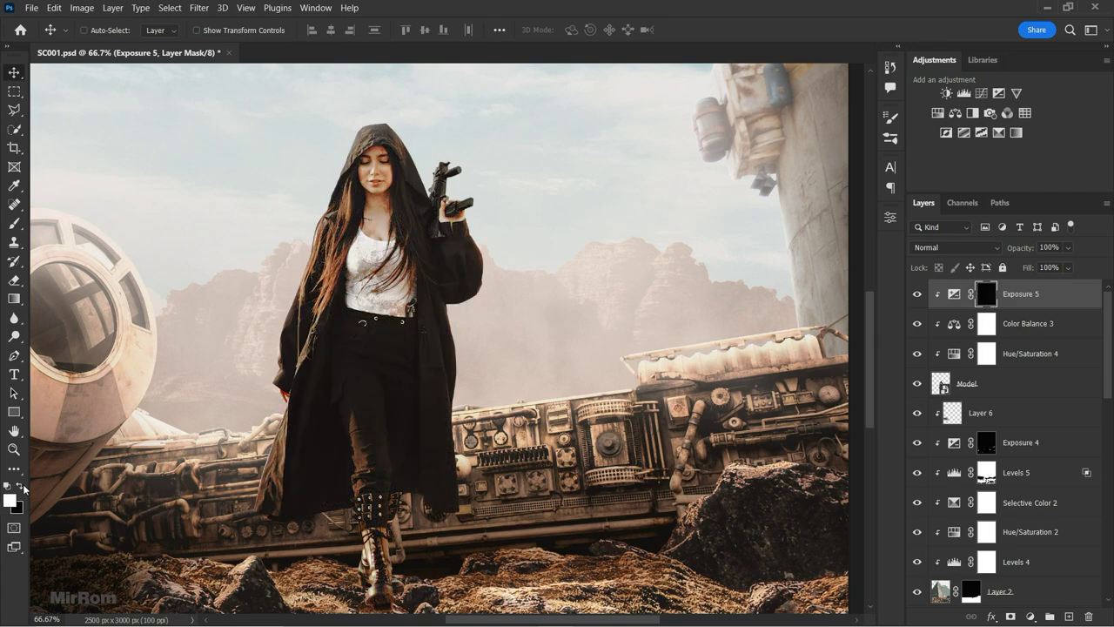
left_click(293, 189, "ctrl")
key("b")
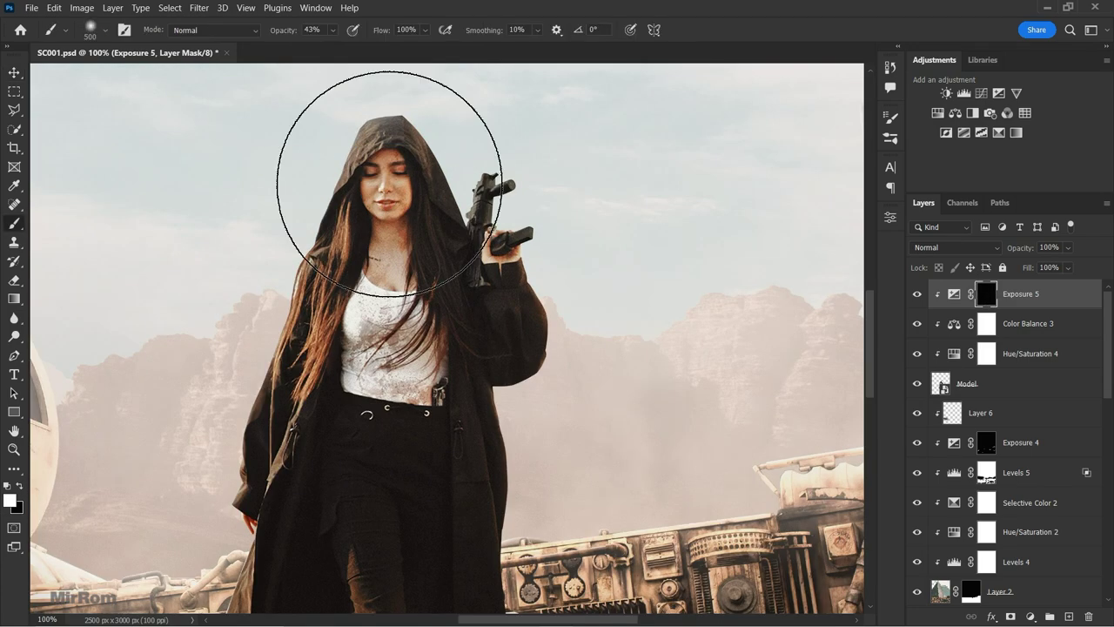
key("bracketleft")
key("bracketleft")
key("bracketleft")
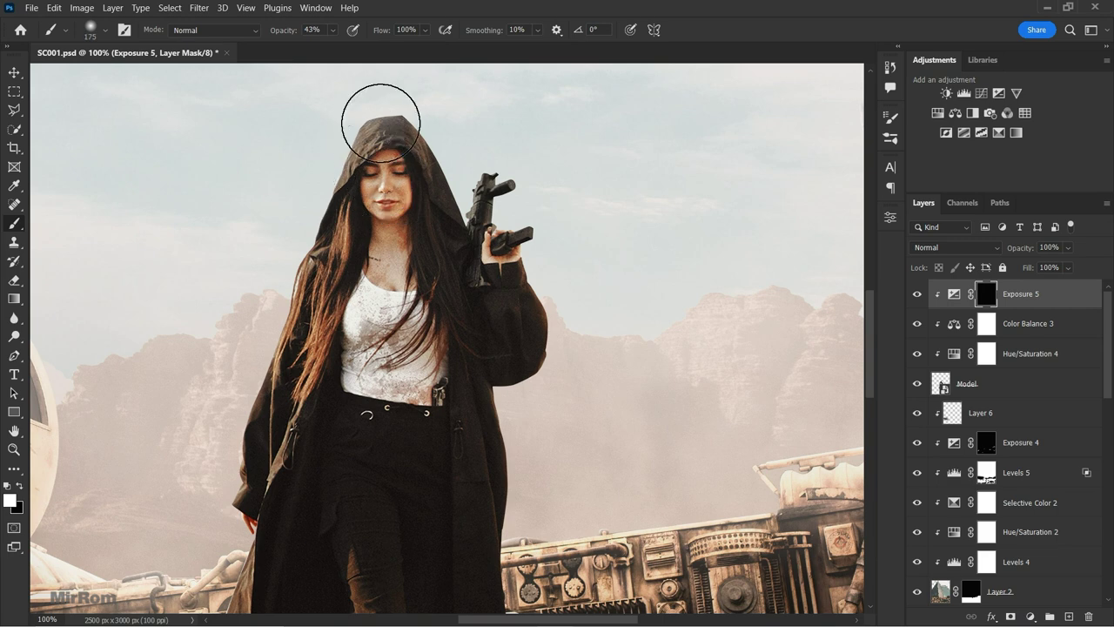
left_click_drag(369, 107, 353, 133)
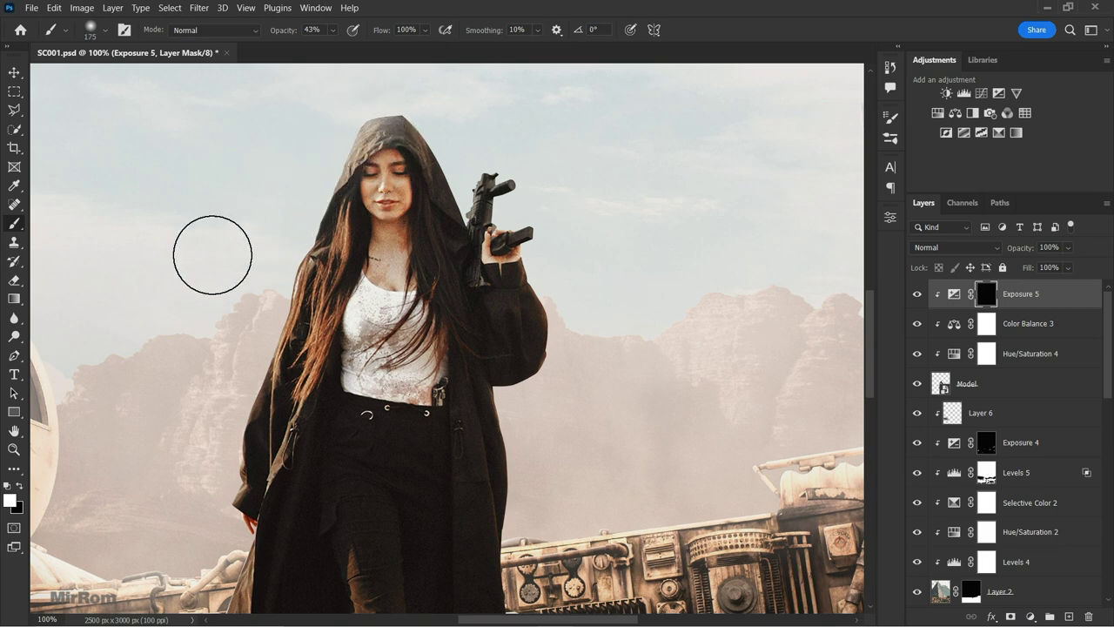
key("bracketleft")
key("bracketleft")
mouse_move(414, 104)
left_mouse_down()
mouse_move(355, 117)
mouse_move(319, 154)
mouse_move(288, 253)
left_mouse_up()
- Drop the brush to 31% opacity and paint rim light on a left hair strand
key("bracketright")
key("bracketright")
key("bracketright")
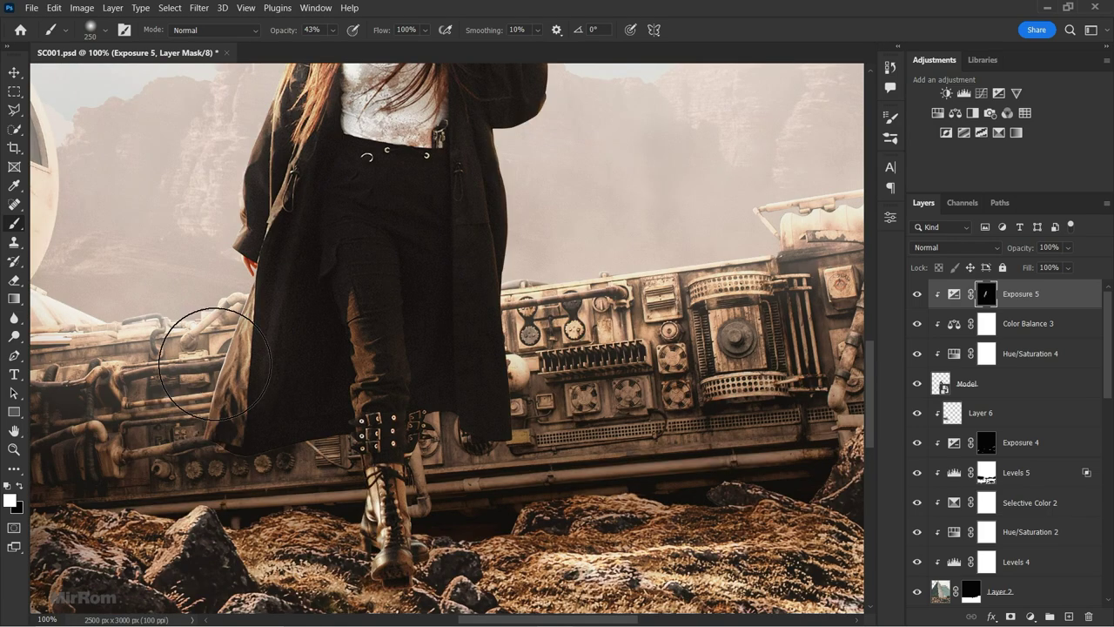
scroll(187, 435, "down", 5)
key("bracketleft")
key("bracketleft")
key("bracketleft")
key("bracketleft")
key("bracketleft")
key("bracketleft")
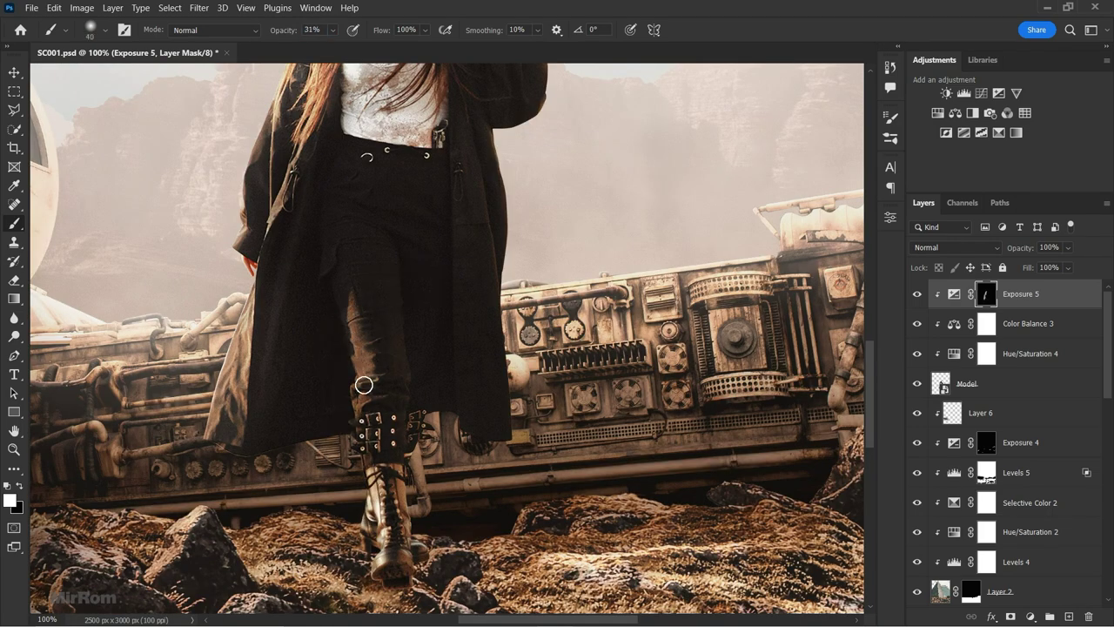
key("3")
key("1")
scroll(865, 337, "up", 1)
scroll(866, 337, "up", 5)
scroll(368, 217, "up", 1)
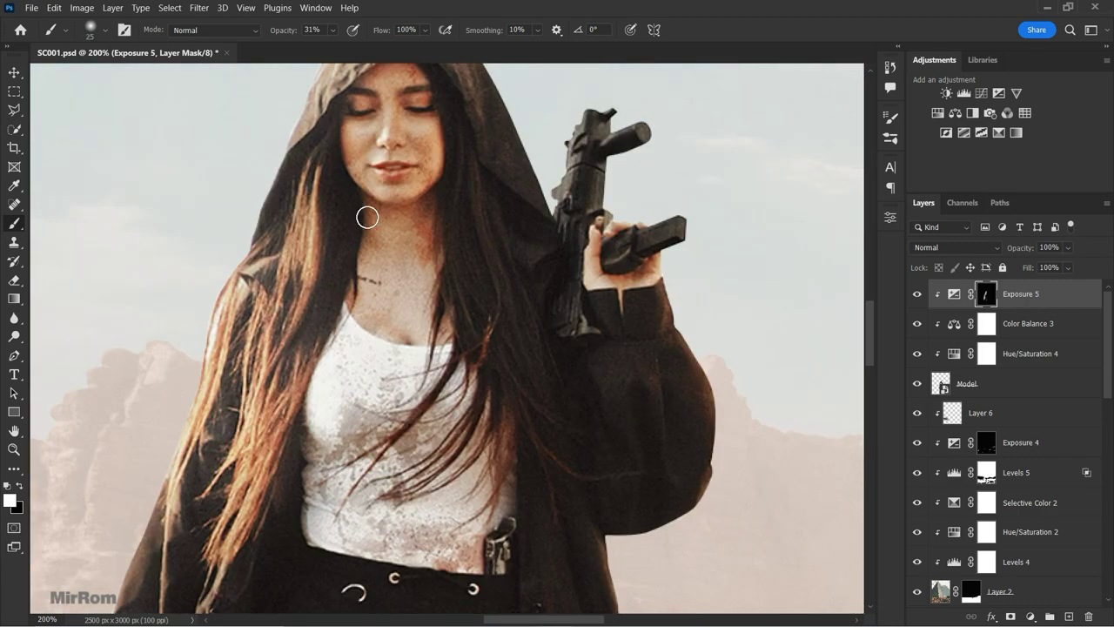
scroll(554, 117, "up", 2)
scroll(512, 334, "up", 1)
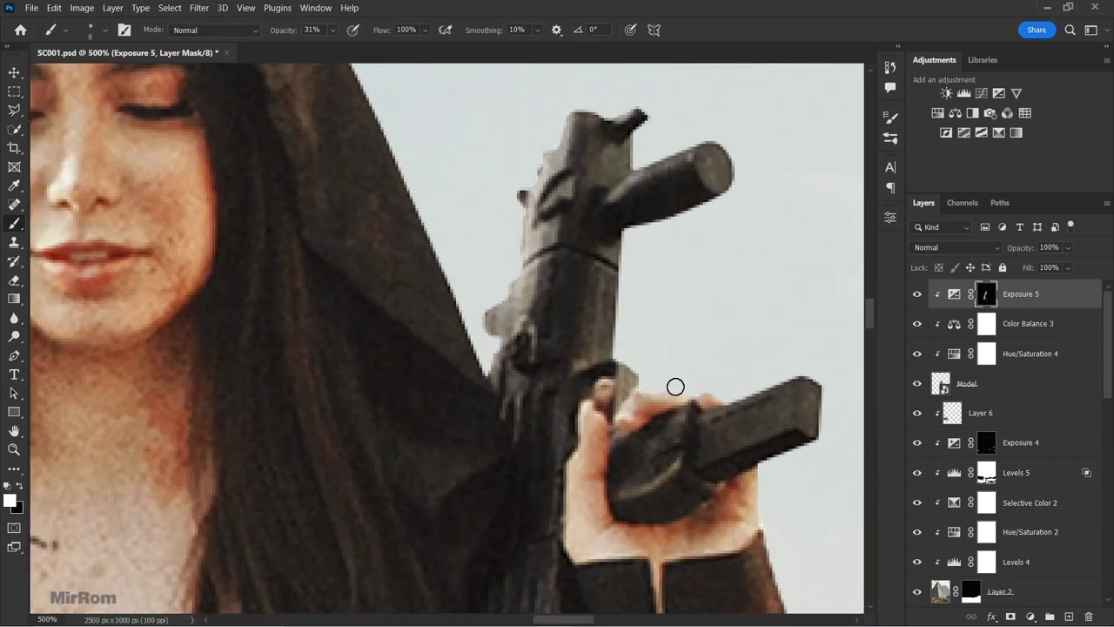
scroll(673, 386, "down", 7, "alt")
scroll(414, 322, "up", 5, "alt")
key("bracketright")
key("bracketright")
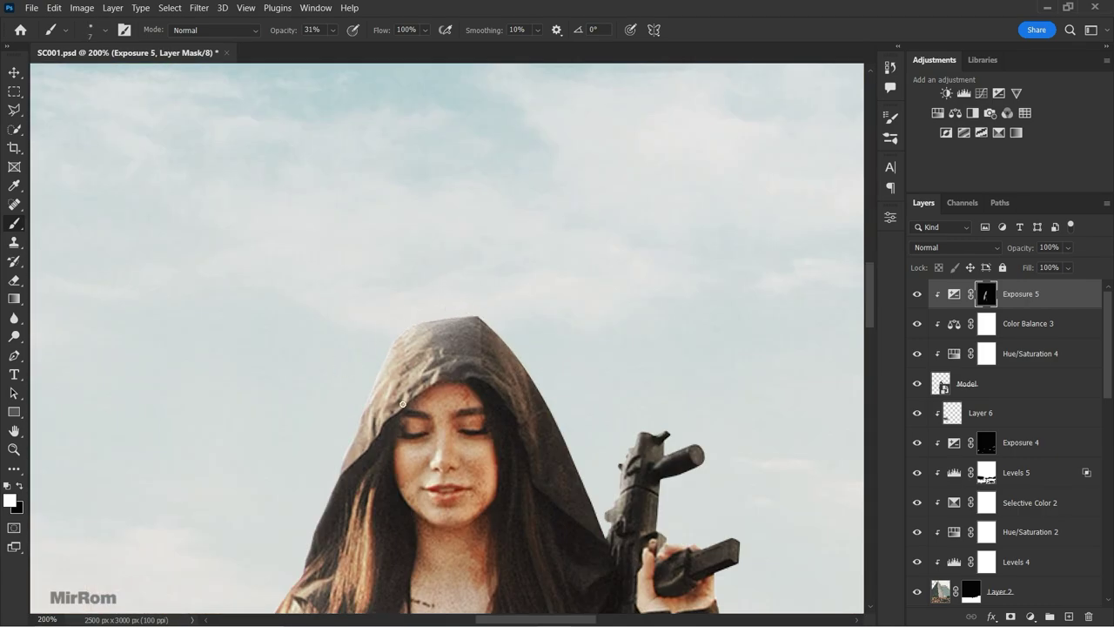
scroll(446, 406, "down", 6)
key("bracketleft")
key("bracketleft")
key("bracketleft")
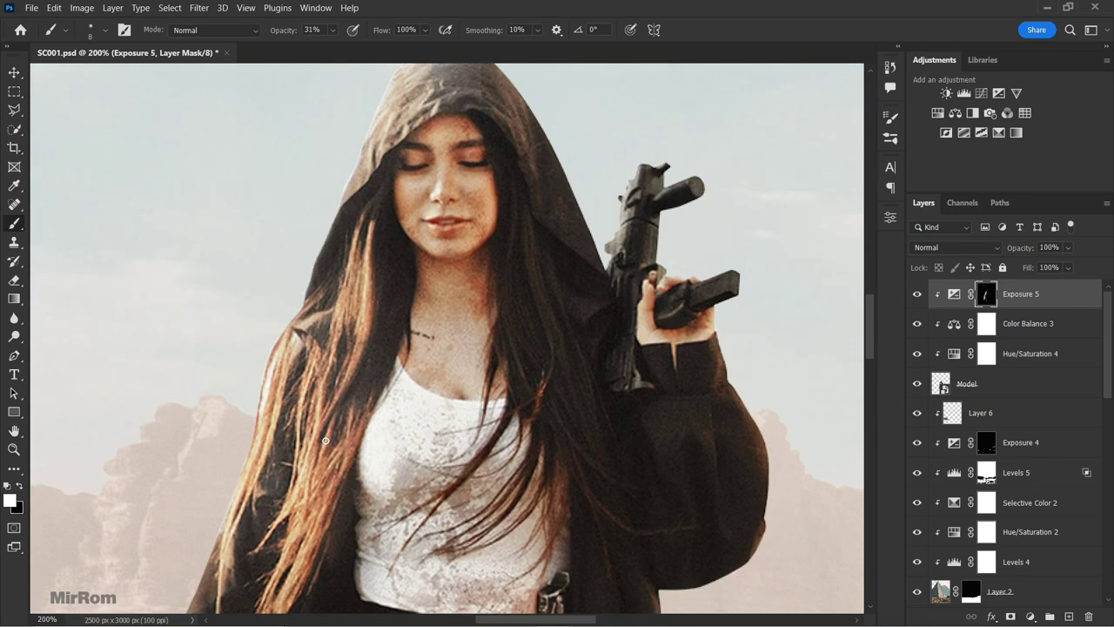
key("bracketleft")
left_click_drag(297, 312, 230, 514)
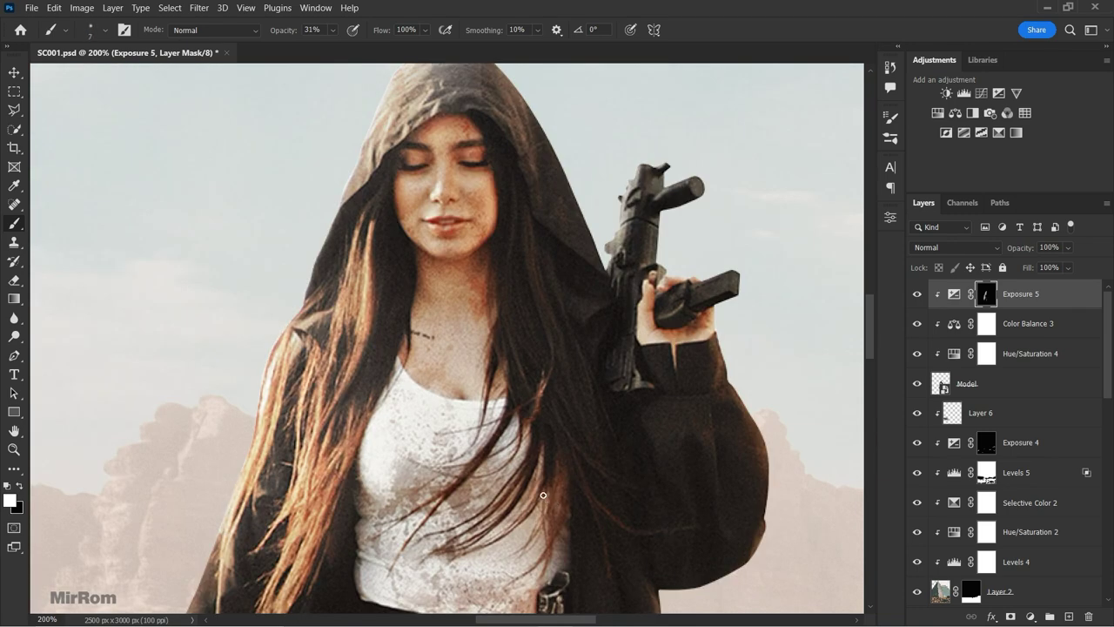
- Brighten the left edge of the jacket, then compare the model with and without the rim light
scroll(710, 270, "down", 6)
key("bracketright")
left_click_drag(217, 261, 228, 483)
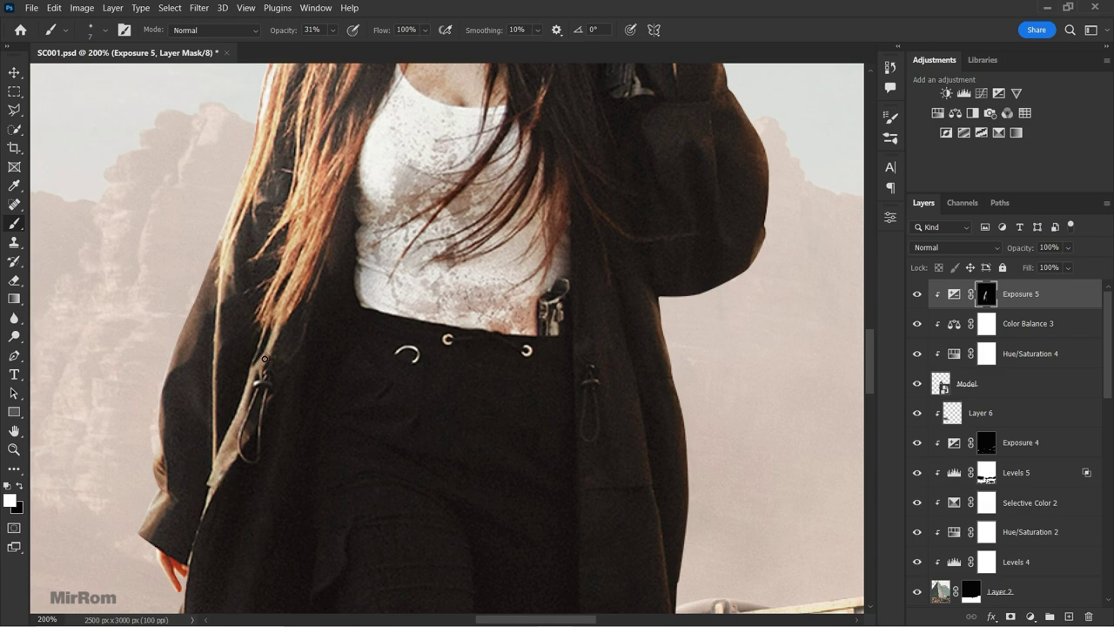
key("bracketright")
key("bracketleft")
left_click_drag(175, 356, 150, 496)
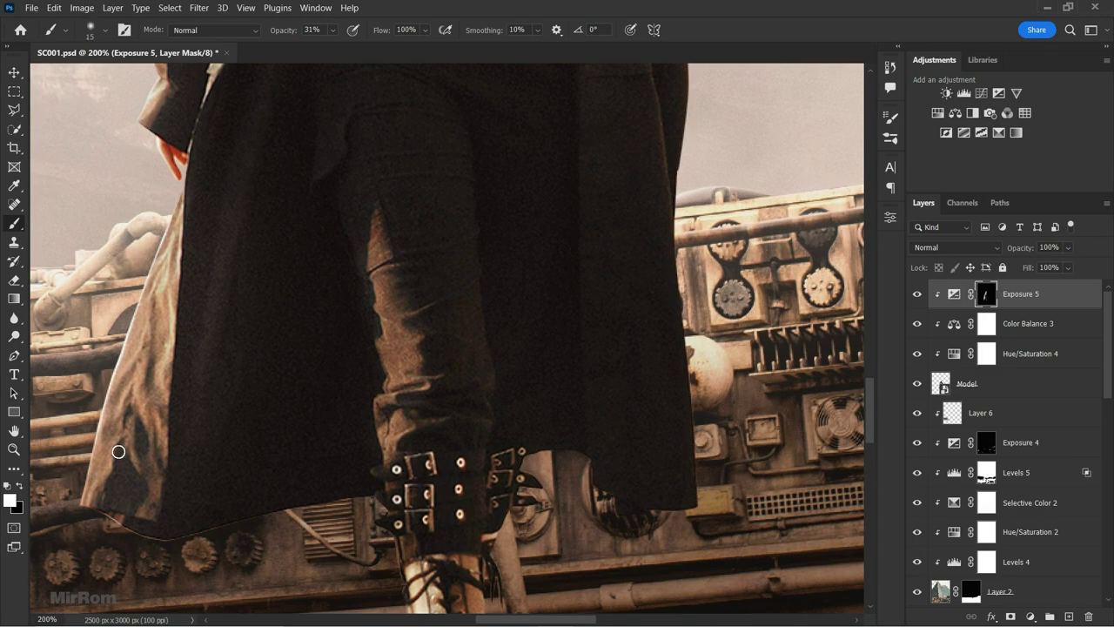
key("bracketleft")
key("bracketleft")
key("bracketleft")
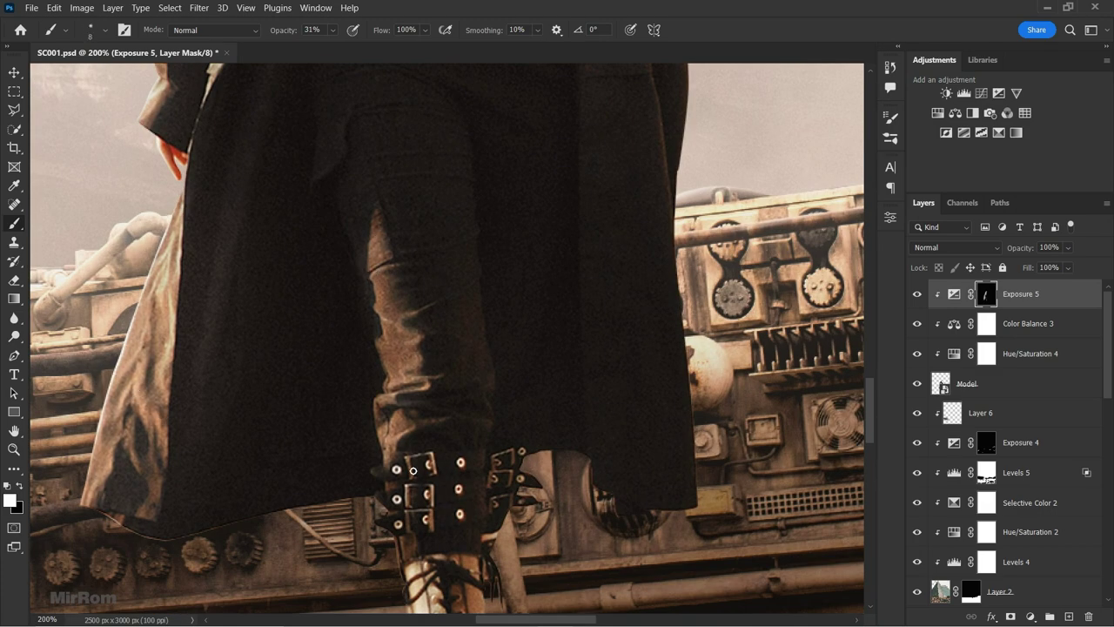
scroll(411, 470, "down", 5)
key("ctrl+0")
scroll(446, 477, "up", 3)
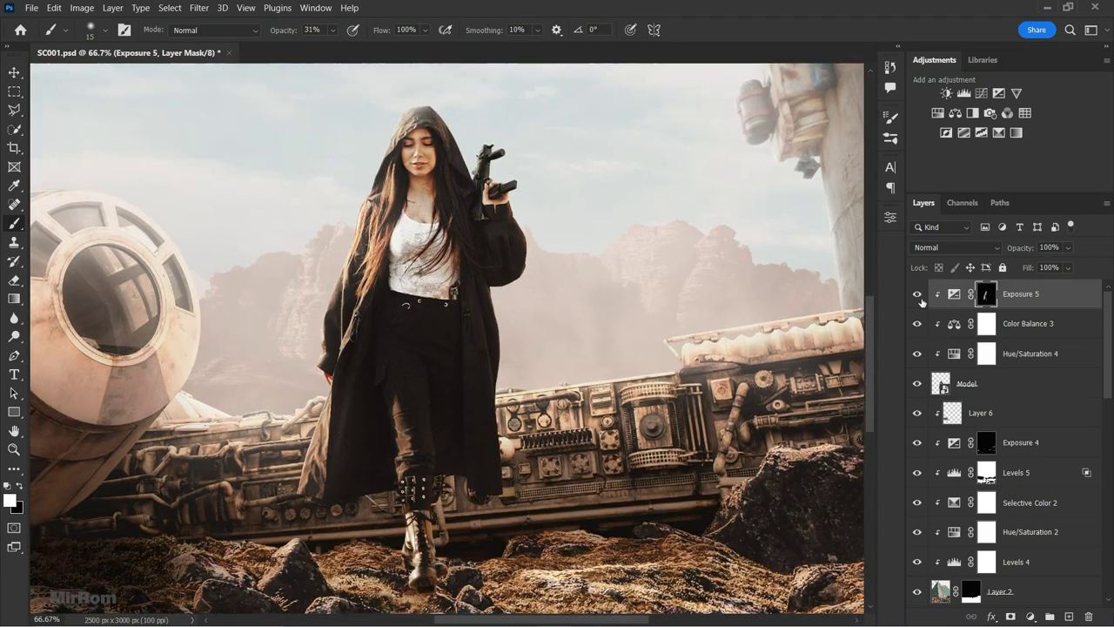
left_click(917, 294)
left_click(916, 295)
- Add a clipped Exposure 6 adjustment on the model with exposure set to about -2.06
left_click(1036, 322)
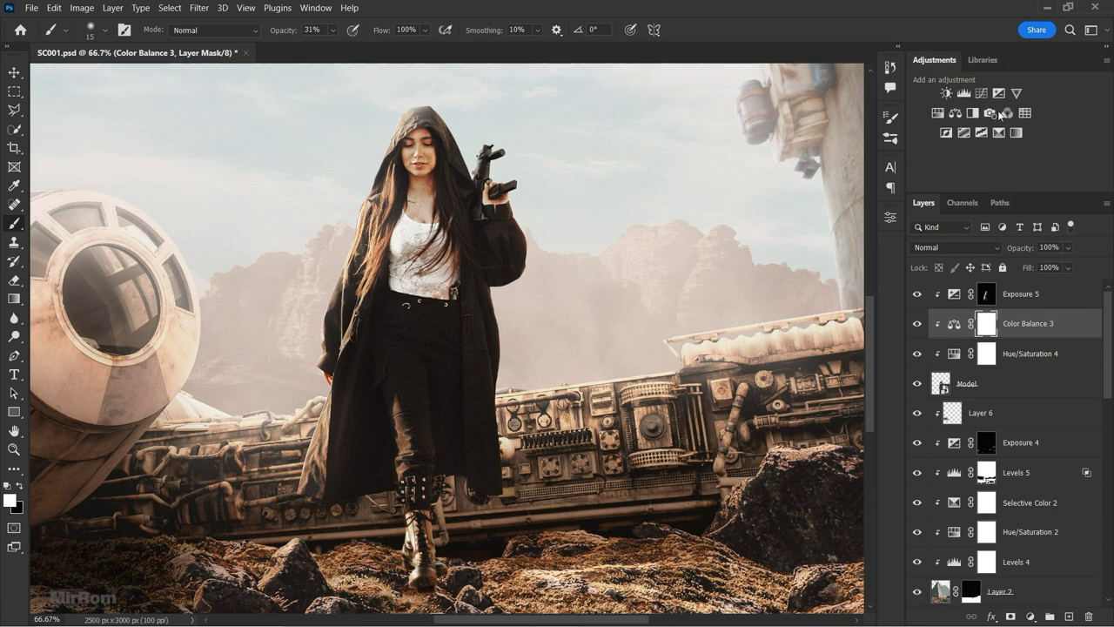
left_click(999, 93)
left_click_drag(766, 297, 742, 296)
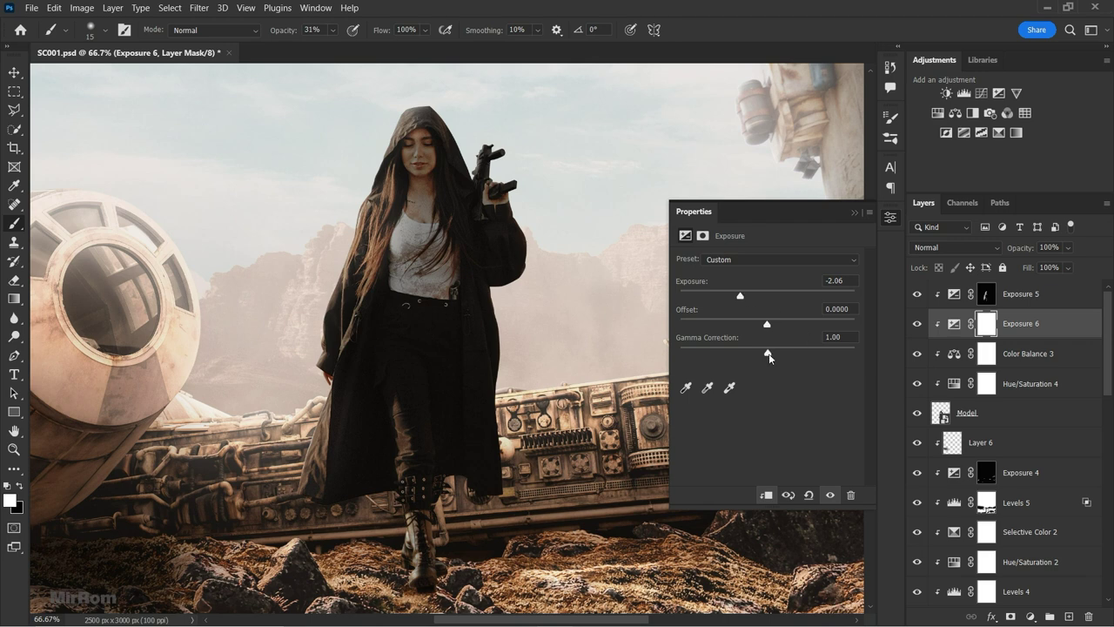
left_click(977, 329)
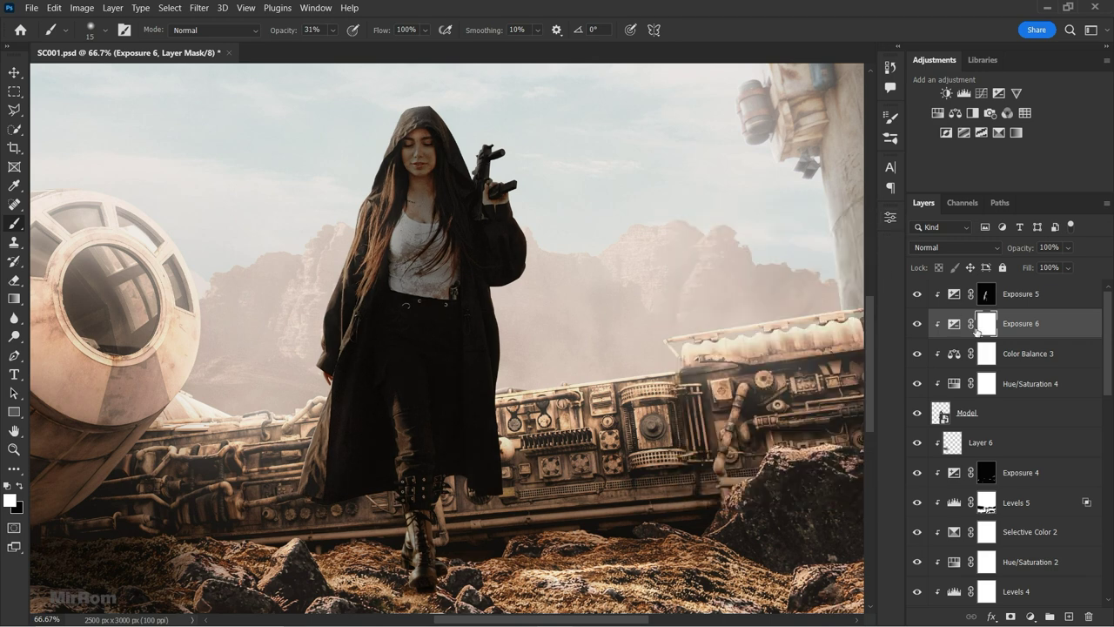
- Invert the Exposure 6 mask and size the brush for the hood and coat edges
key("ctrl+i")
scroll(478, 160, "up", 1)
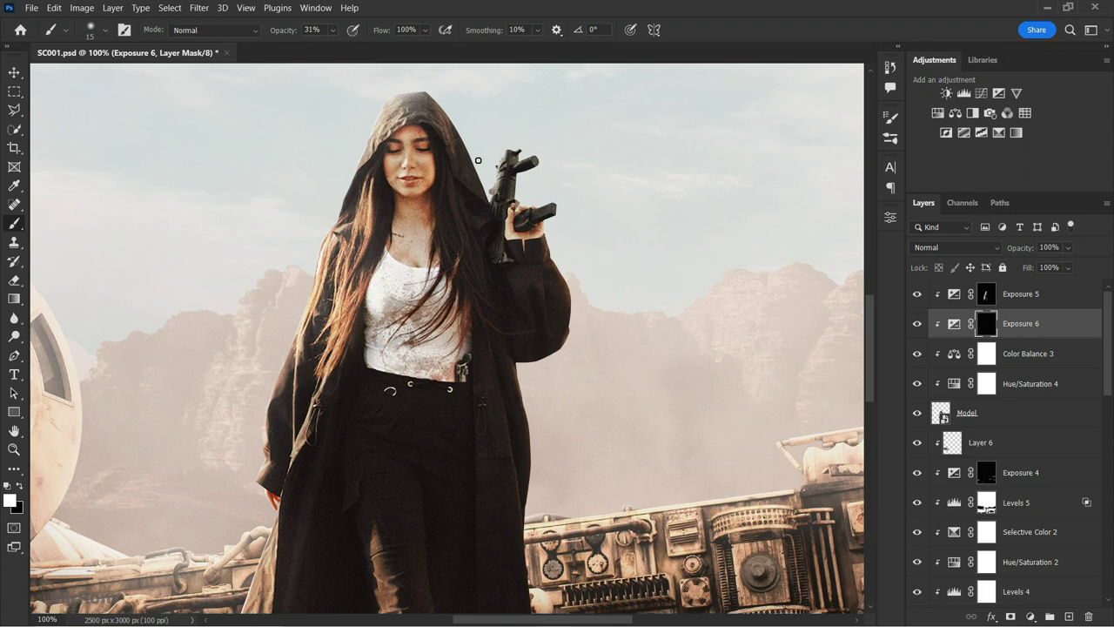
scroll(453, 158, "up", 1)
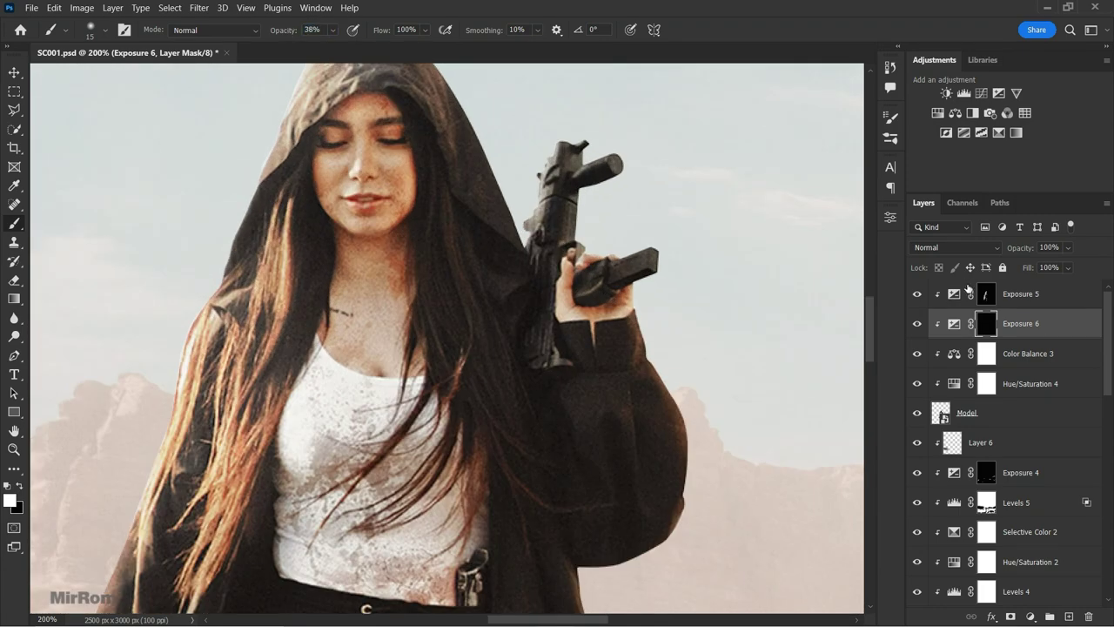
scroll(867, 289, "up", 2)
scroll(489, 356, "up", 1)
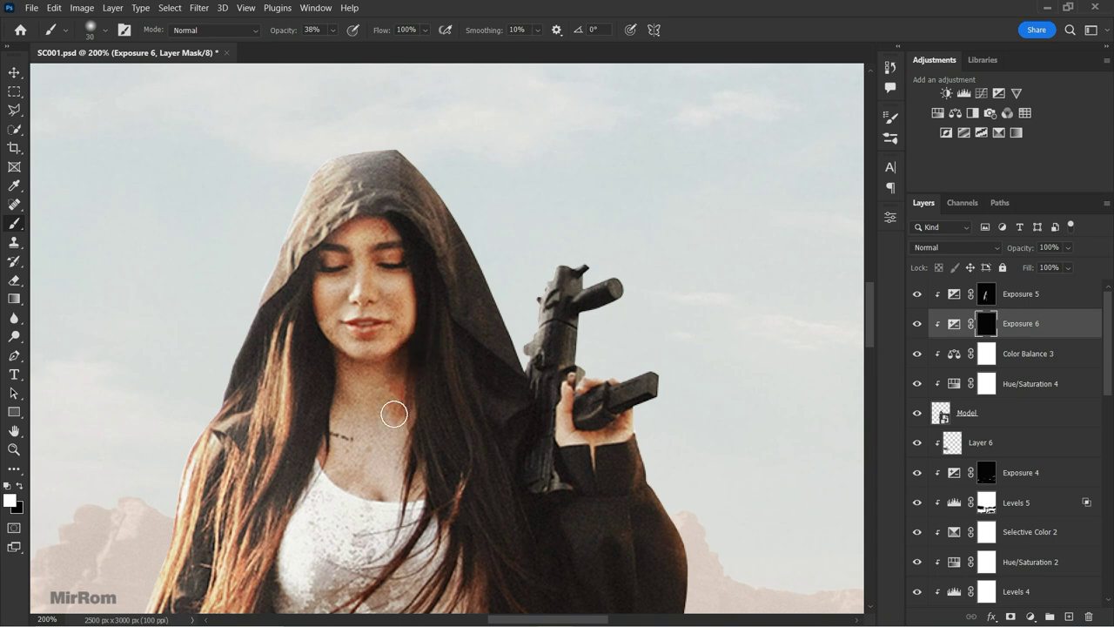
key("bracketright")
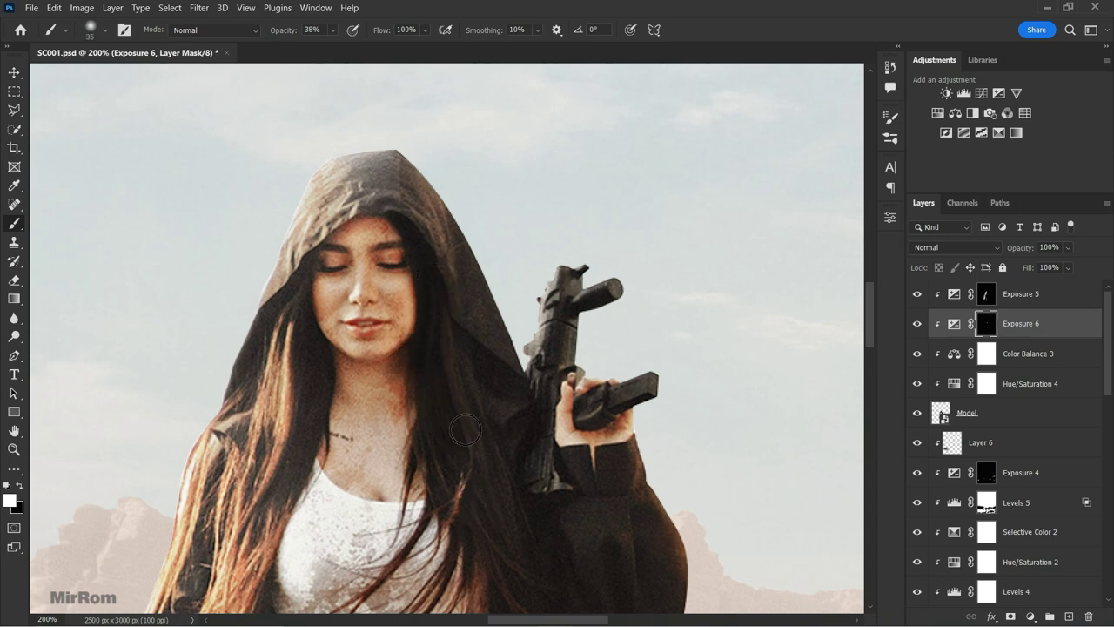
key("bracketleft")
key("bracketleft")
key("bracketleft")
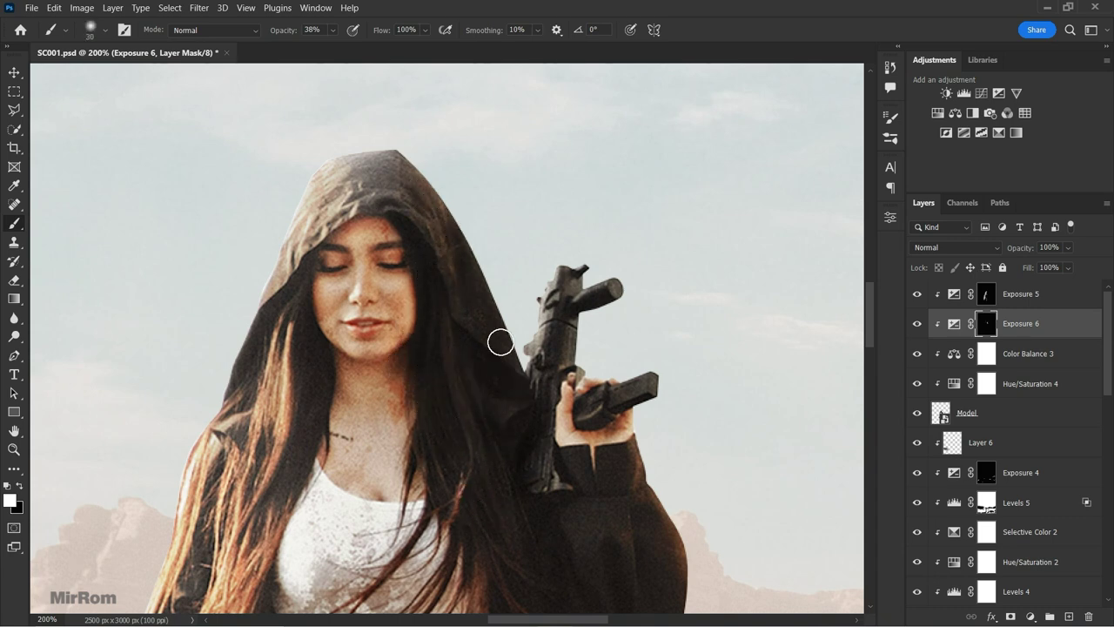
key("bracketright")
key("bracketright")
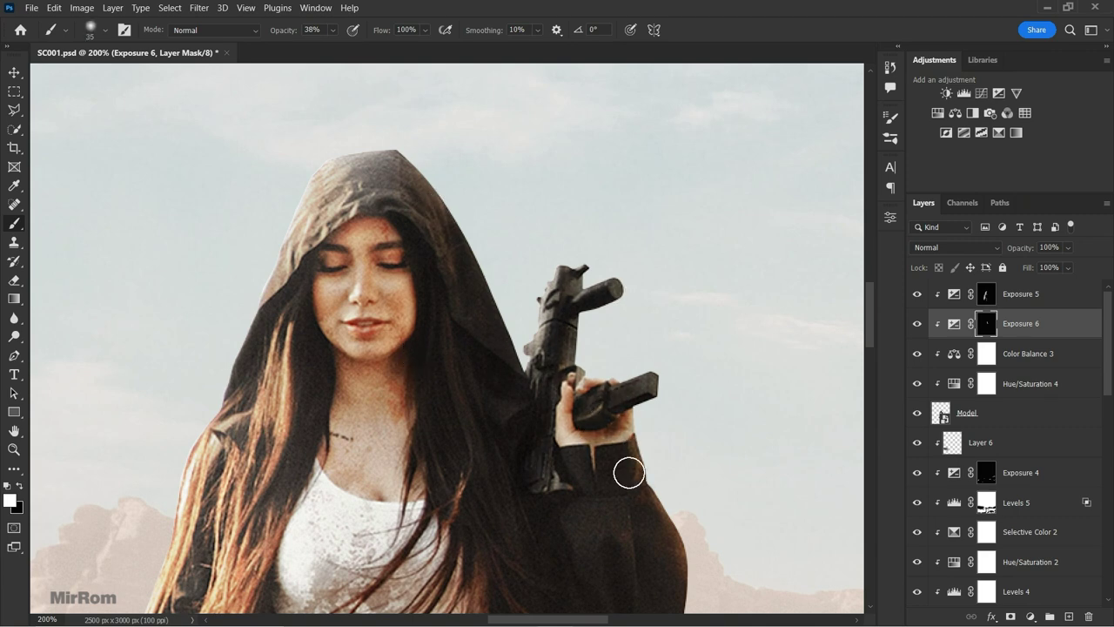
scroll(697, 391, "down", 3)
key("bracketright")
key("bracketright")
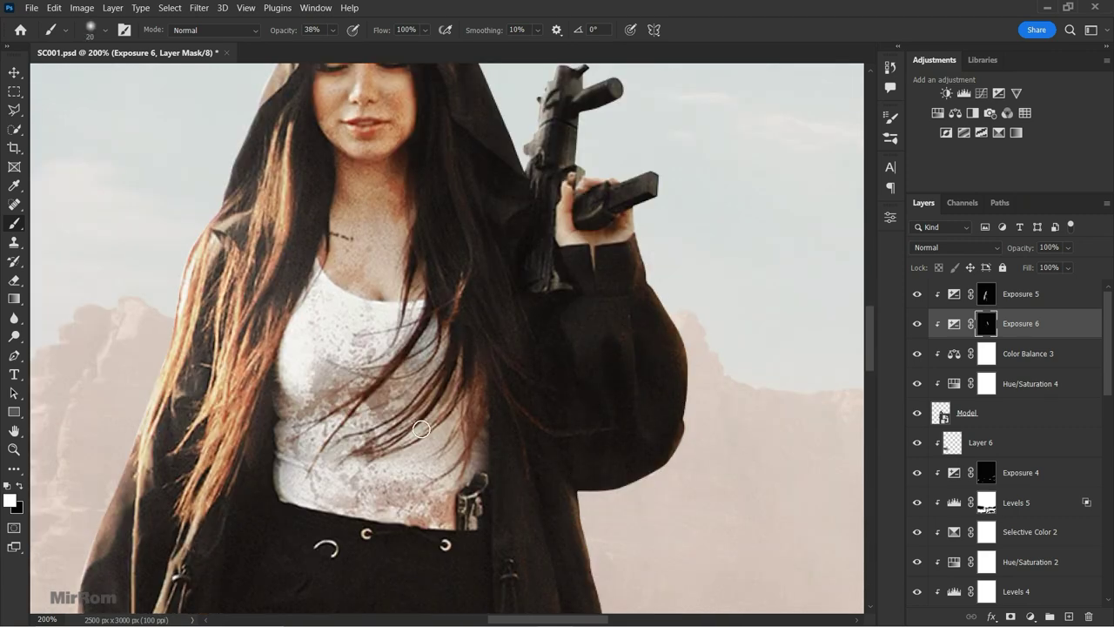
key("bracketleft")
key("bracketleft")
key("bracketleft")
scroll(505, 333, "up", 2)
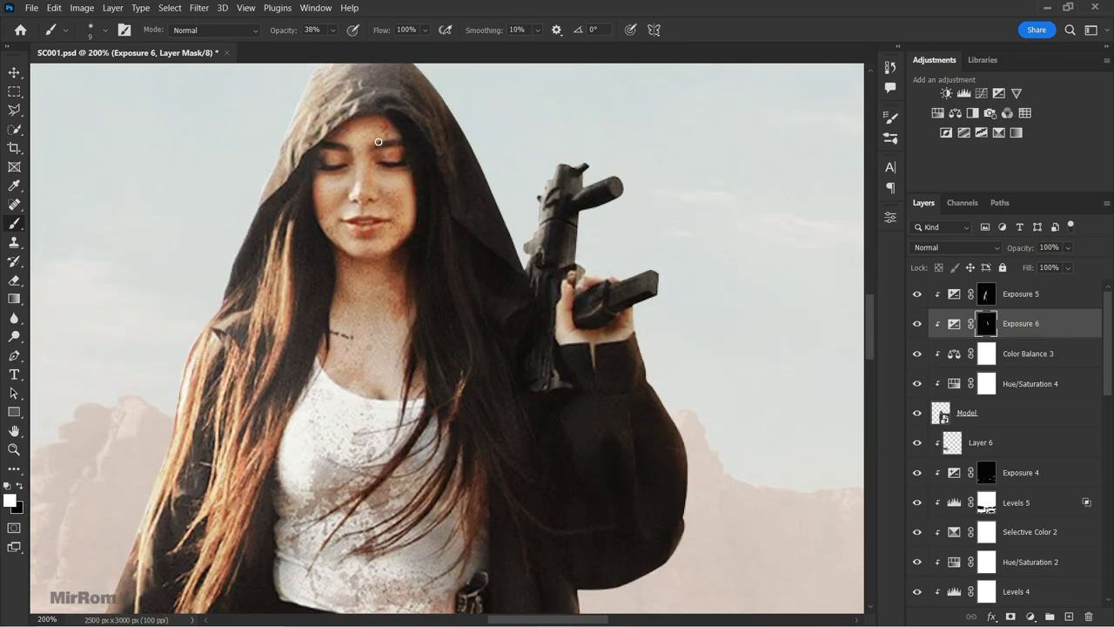
key("bracketright")
key("bracketright")
key("bracketright")
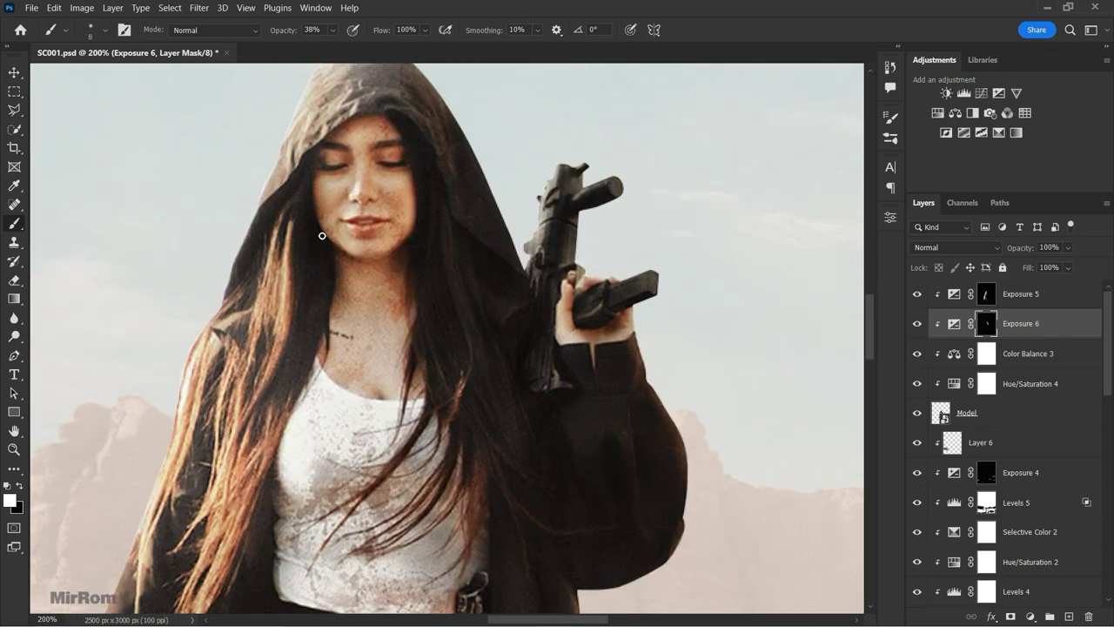
scroll(207, 135, "down", 5)
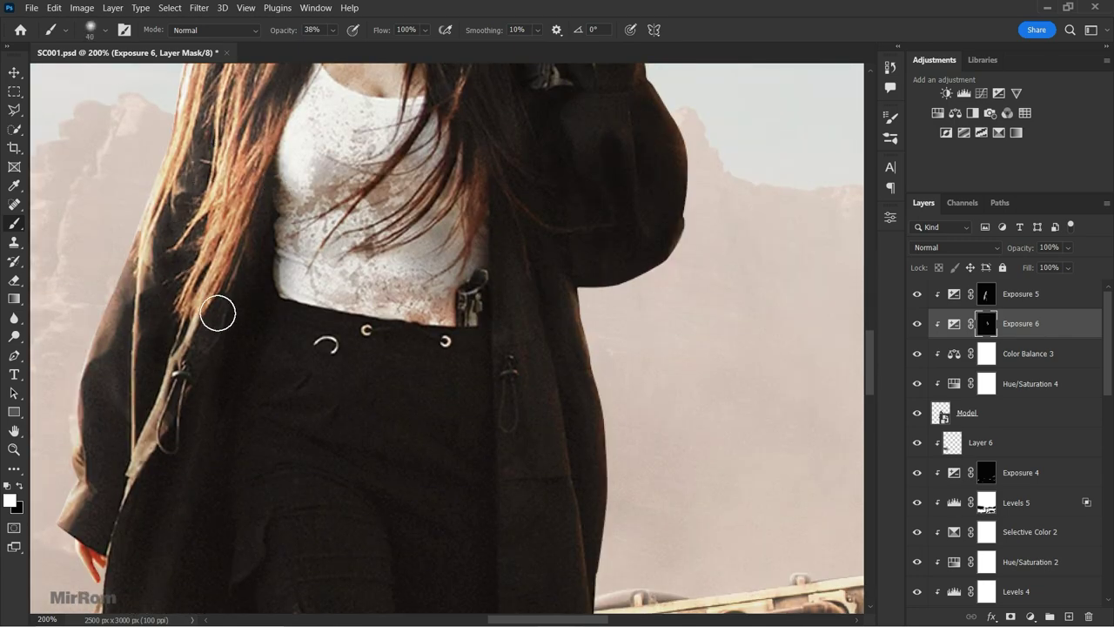
key("bracketright")
key("bracketright")
key("bracketright")
scroll(157, 393, "down", 3)
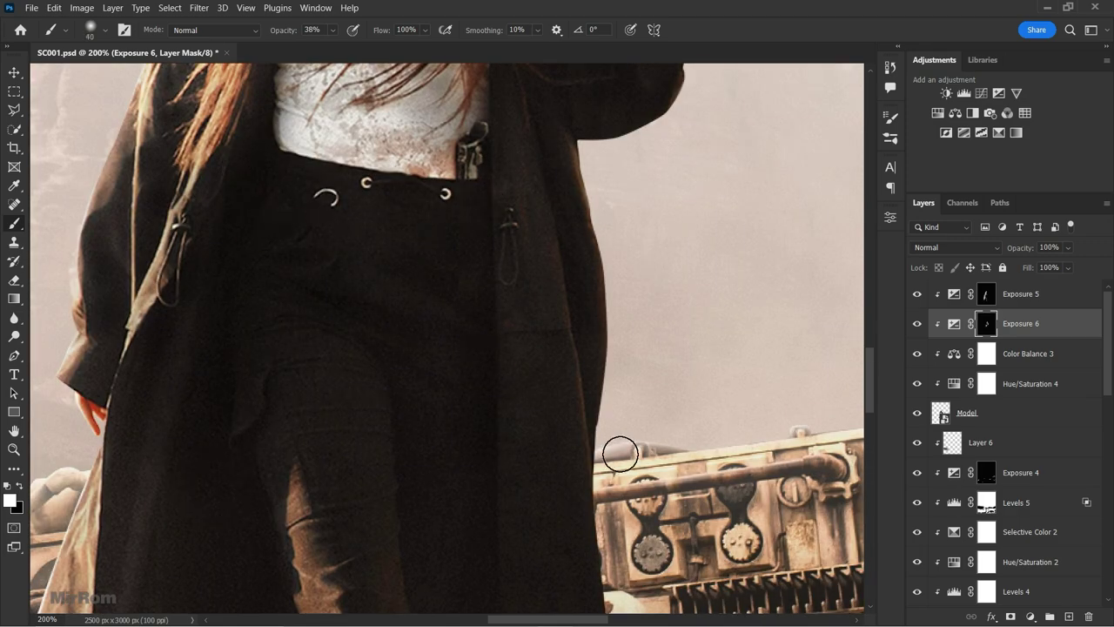
- Raise the brush opacity and paint the darkening back onto the lower coat and boot
key("ctrl+minus")
key("bracketright")
key("bracketright")
key("bracketright")
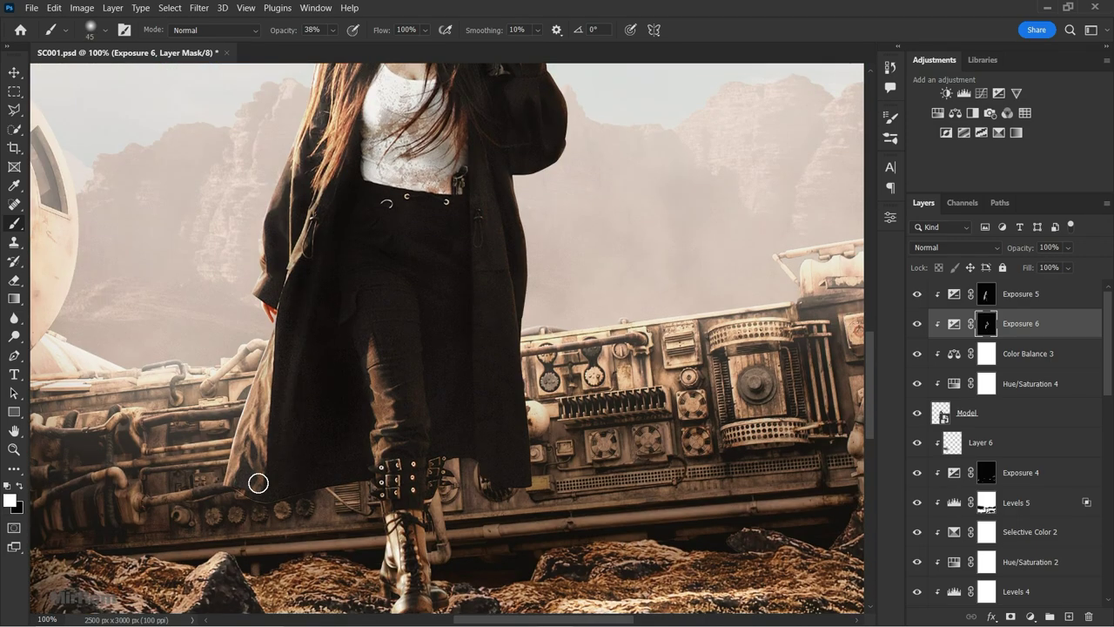
key("bracketleft")
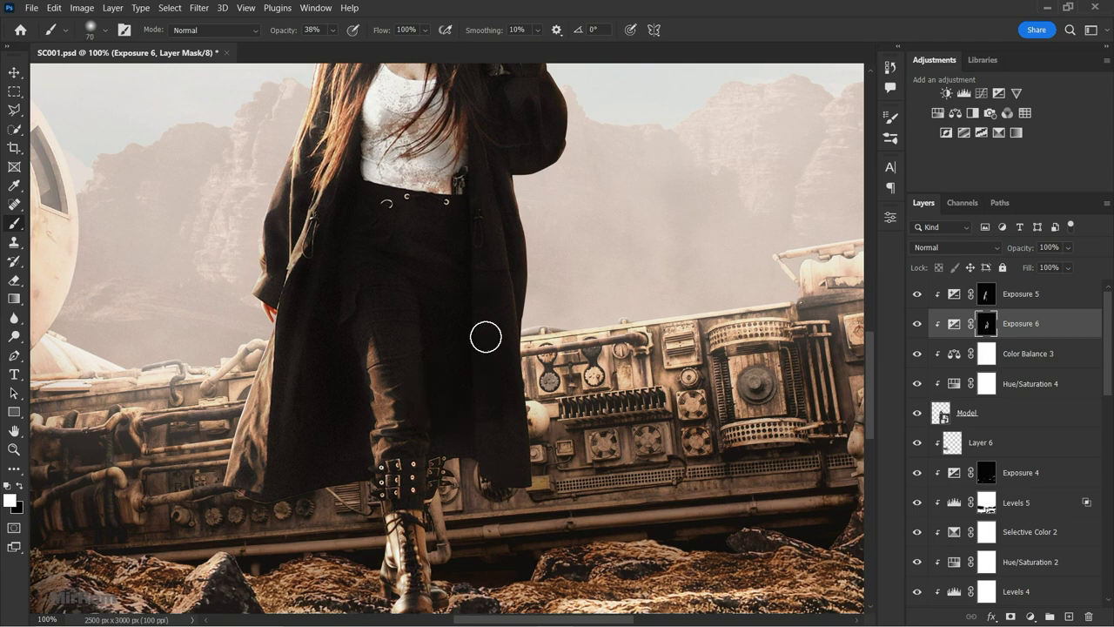
scroll(400, 369, "up", 1)
key("bracketleft")
key("bracketleft")
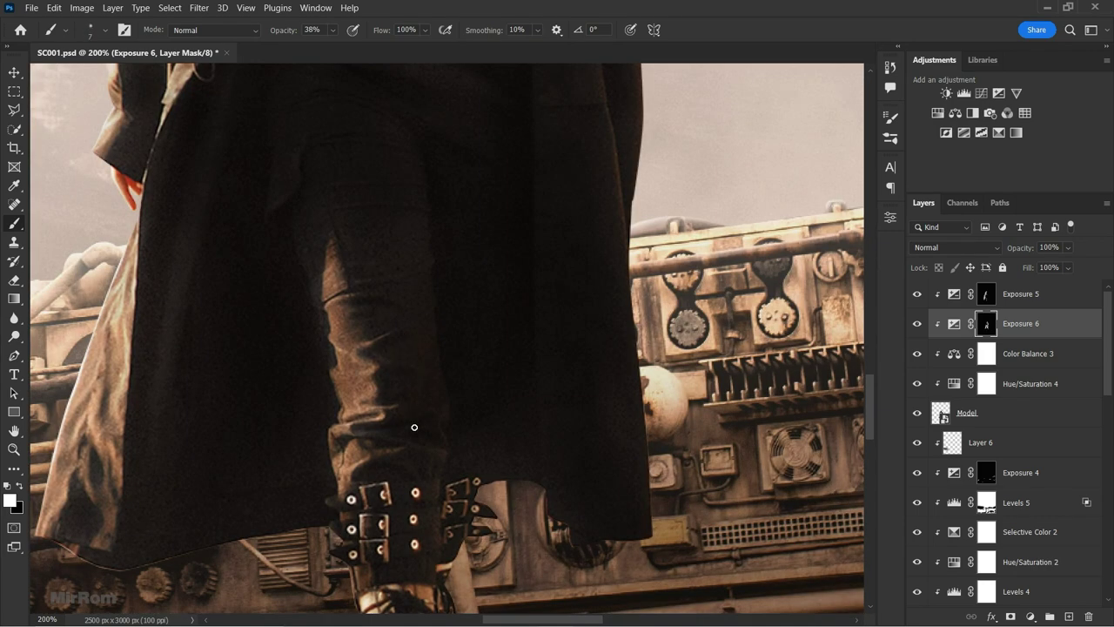
scroll(434, 466, "down", 5)
key("6")
key("1")
key("bracketright")
key("bracketright")
key("bracketright")
left_click_drag(431, 198, 456, 508)
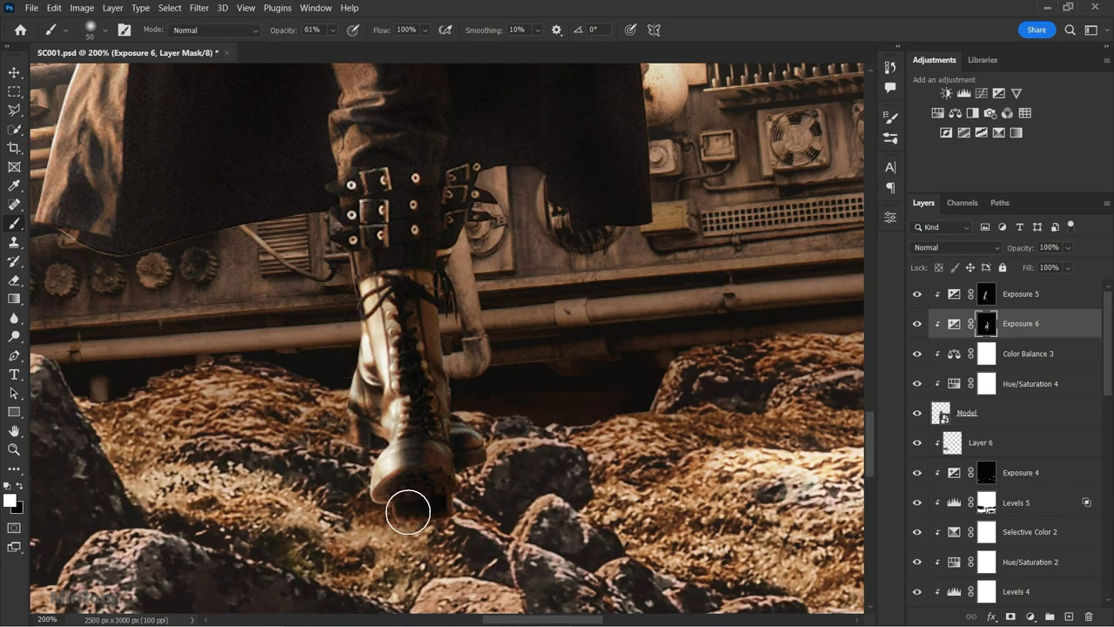
- Lower the brush opacity for the upper body and save the composite
key("ctrl+0")
scroll(440, 444, "up", 4)
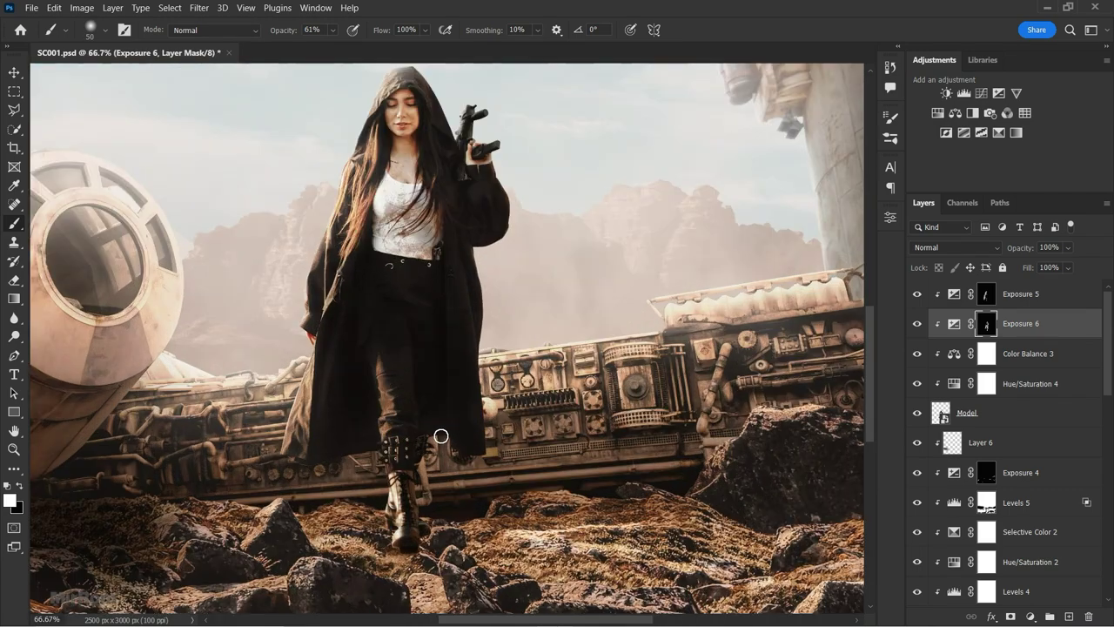
key("bracketright")
key("bracketright")
key("bracketright")
scroll(409, 331, "down", 1)
scroll(487, 196, "up", 2)
key("3")
key("6")
key("bracketleft")
key("bracketleft")
key("bracketleft")
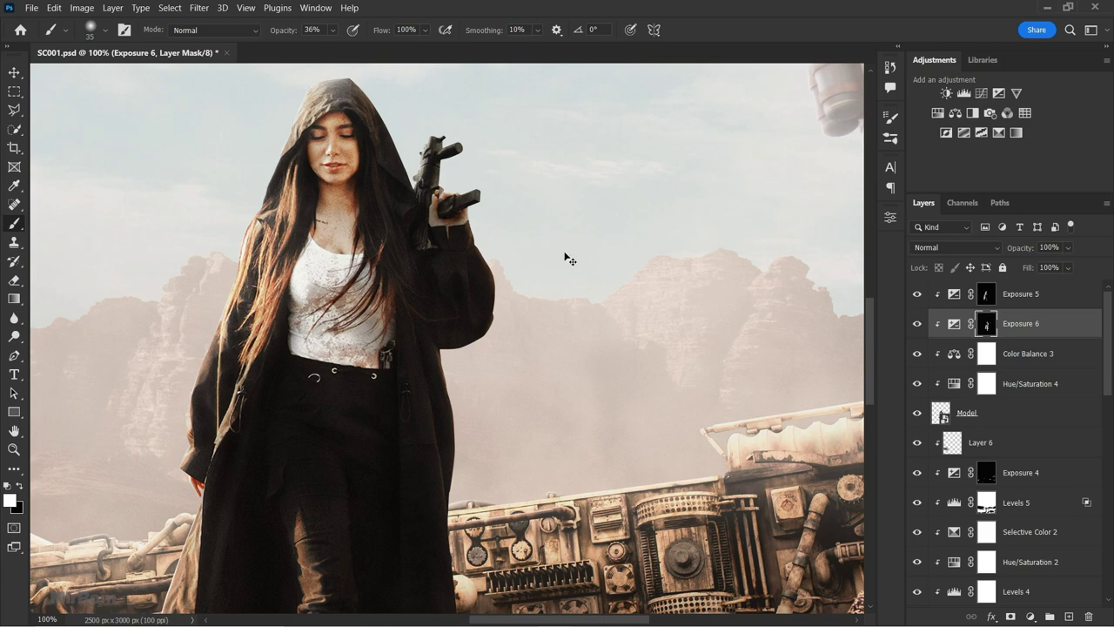
scroll(567, 259, "down", 3)
key("v")
scroll(674, 329, "down", 1)
key("ctrl+s")
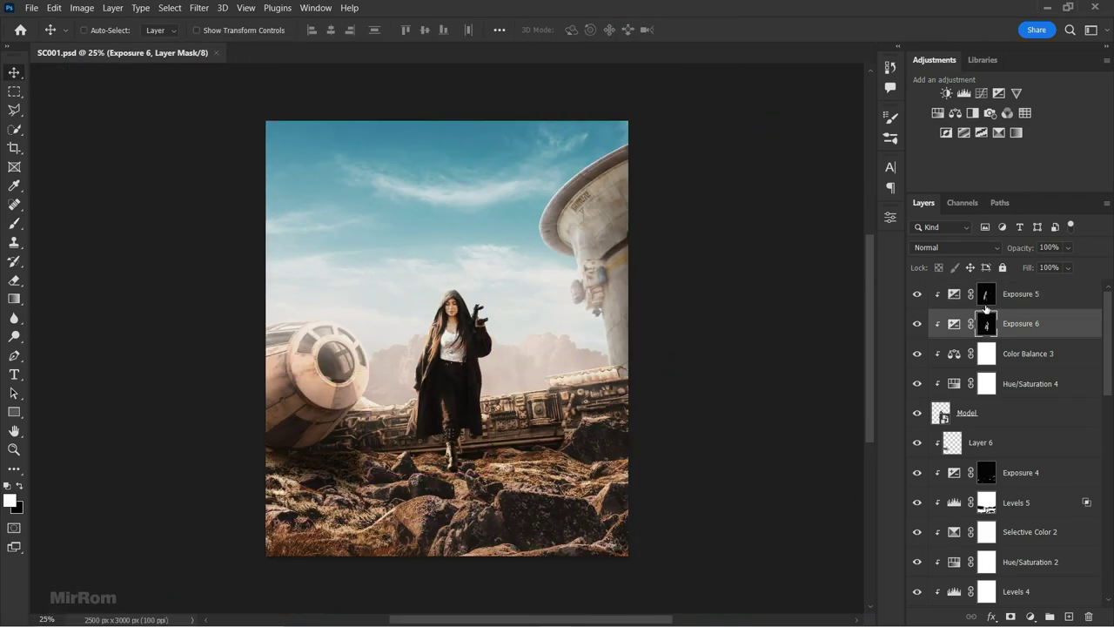
- Create a new empty Layer 8 beneath the Model layer
left_click(994, 416)
scroll(453, 479, "up", 1)
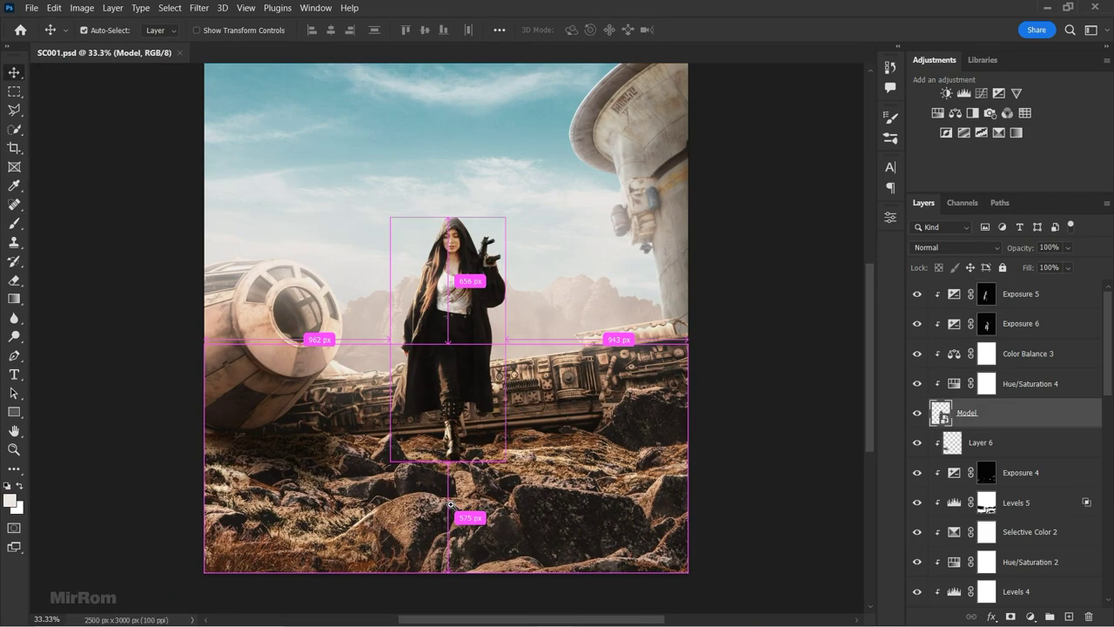
scroll(453, 479, "up", 2)
key("alt+bracketleft")
left_click(1067, 614)
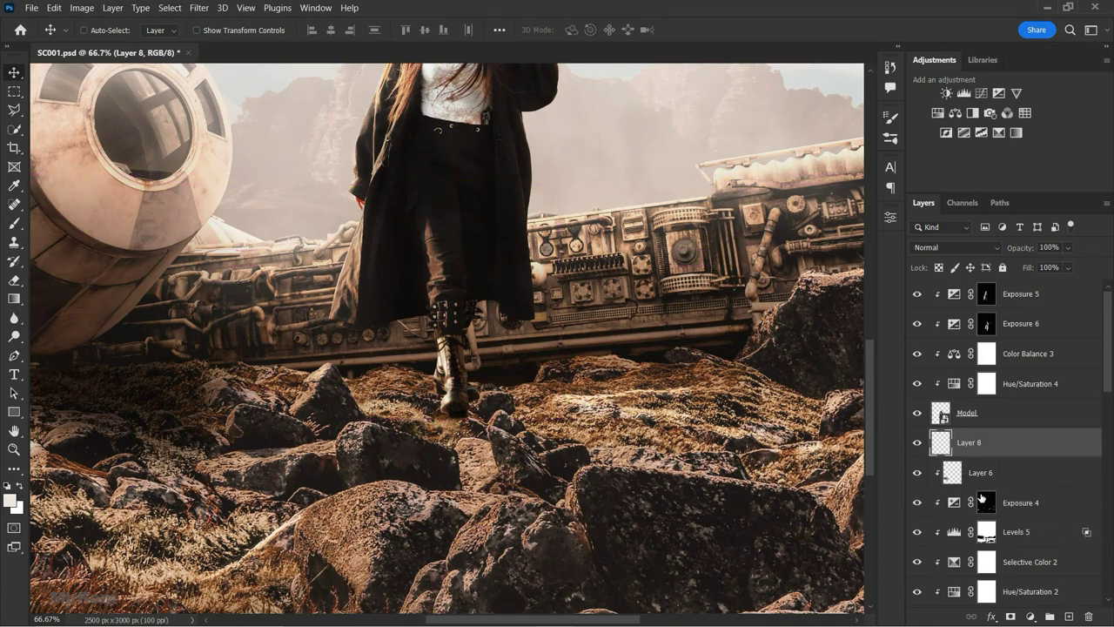
- Set the foreground colour to dark brown #0d0a08
left_click(13, 499)
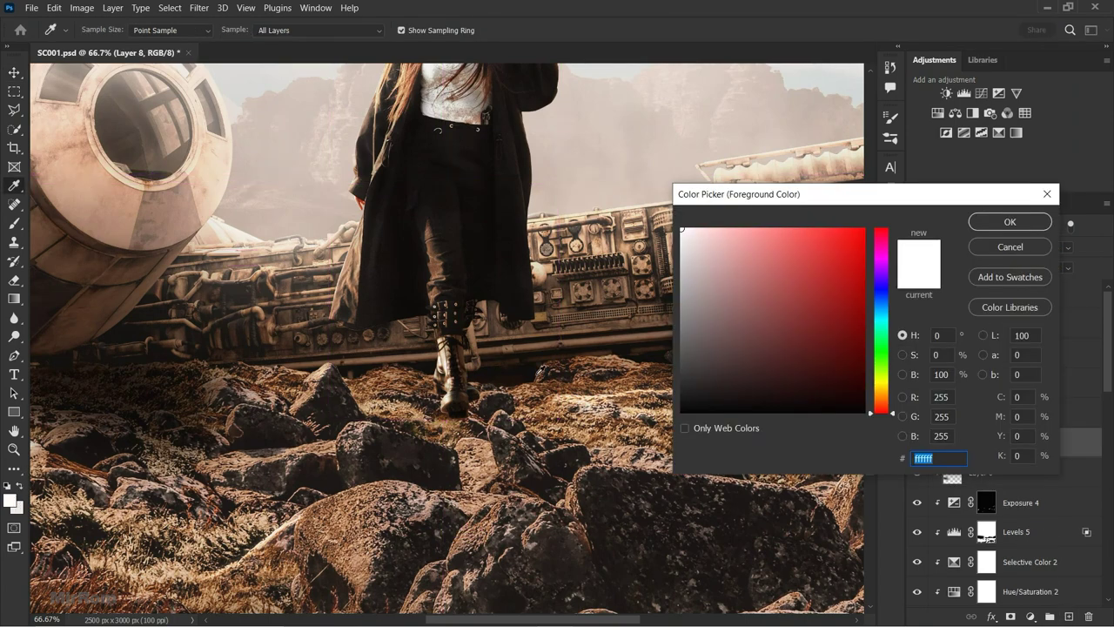
left_click(477, 370)
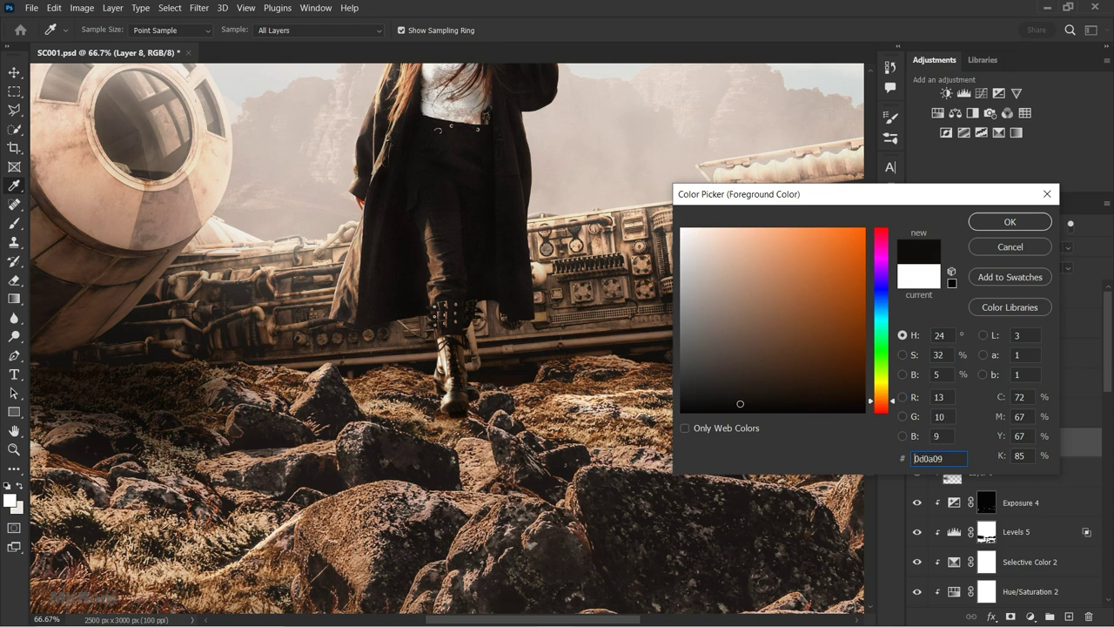
left_click(1009, 221)
scroll(444, 392, "up", 2)
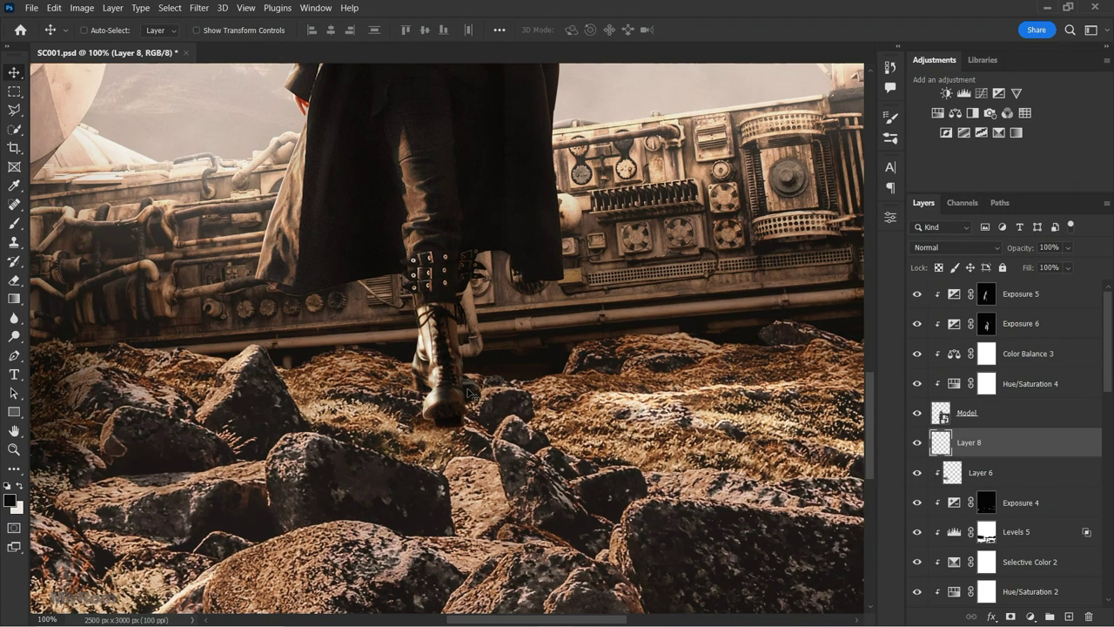
- Brush a soft dark contact shadow under the woman's boot on the rocks
key("b")
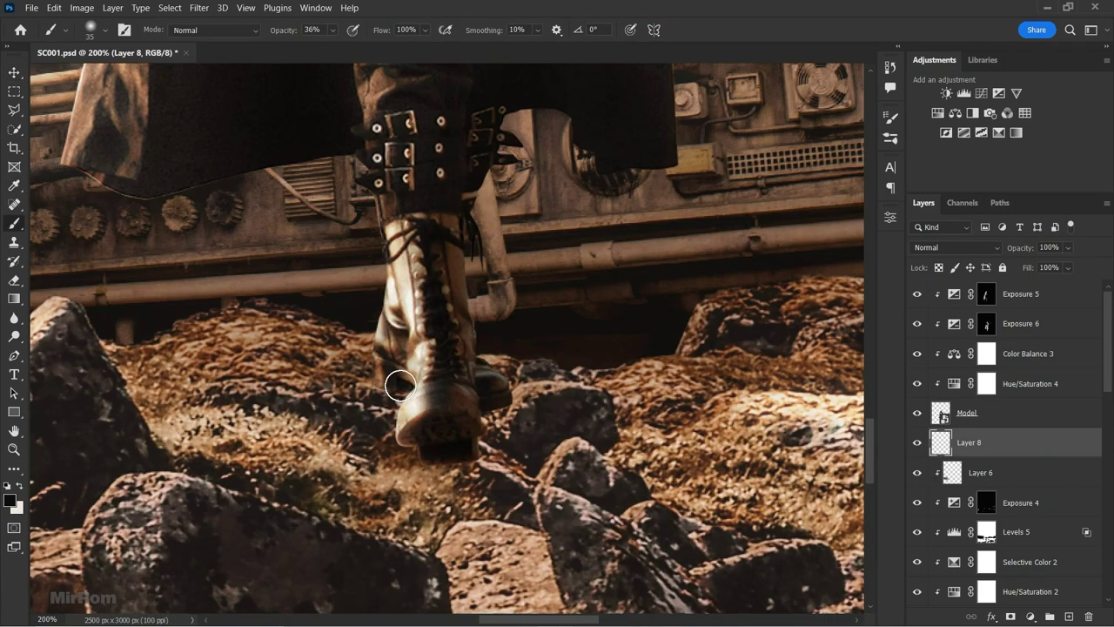
right_click(482, 422)
key("Escape")
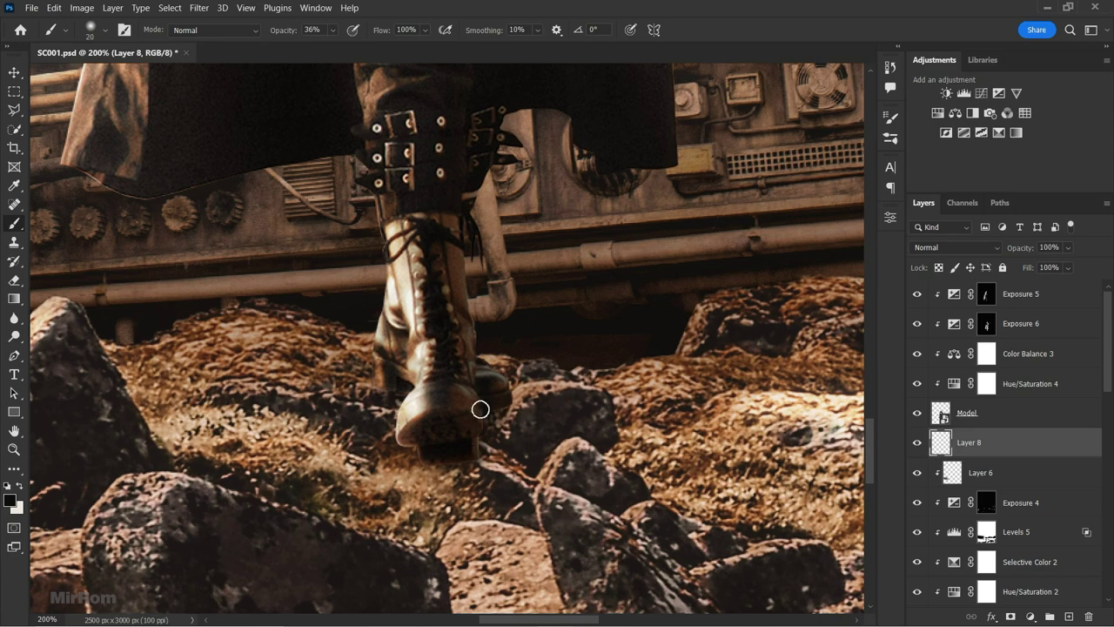
key("ctrl+minus")
key("ctrl+minus")
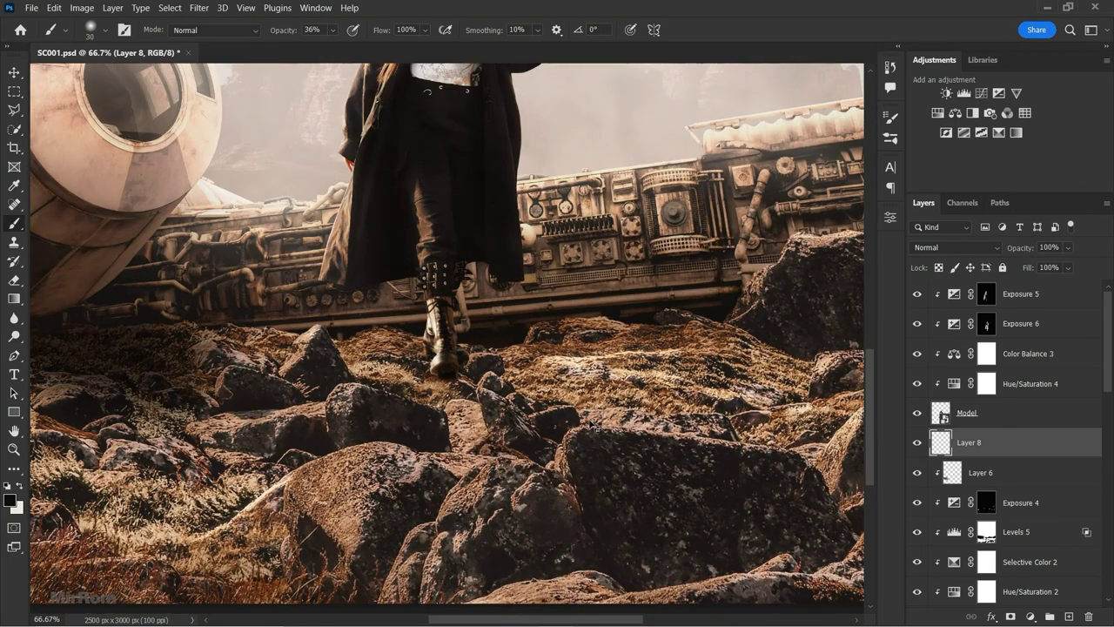
key("ctrl+minus")
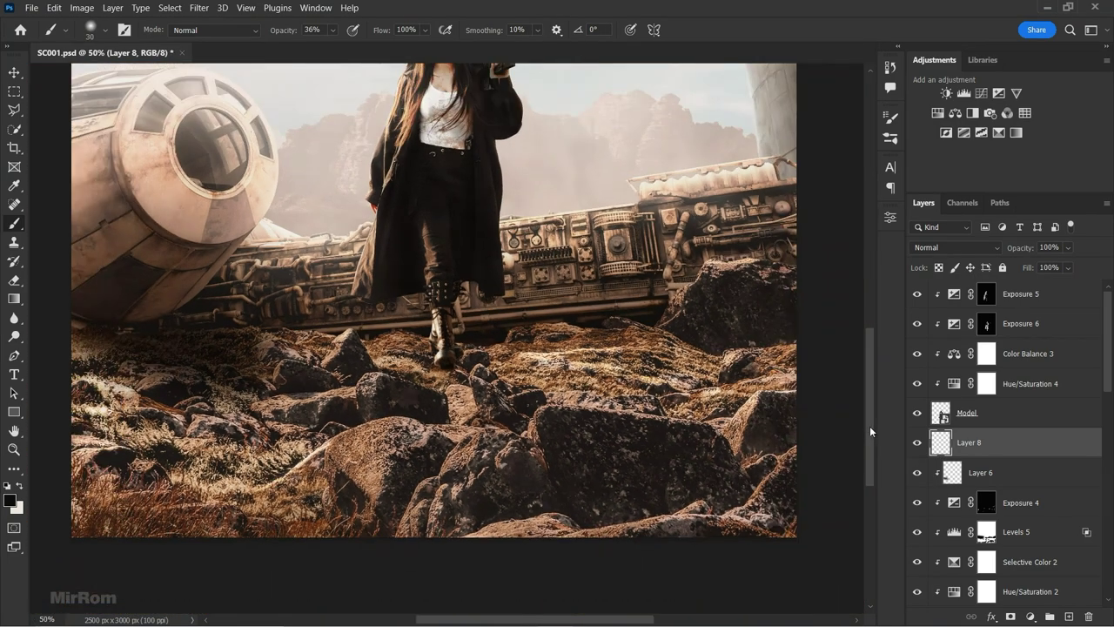
left_click_drag(869, 426, 861, 386)
- Fill a new Layer 9 below Layer 8 with a black silhouette of the model
left_click(947, 418, "ctrl")
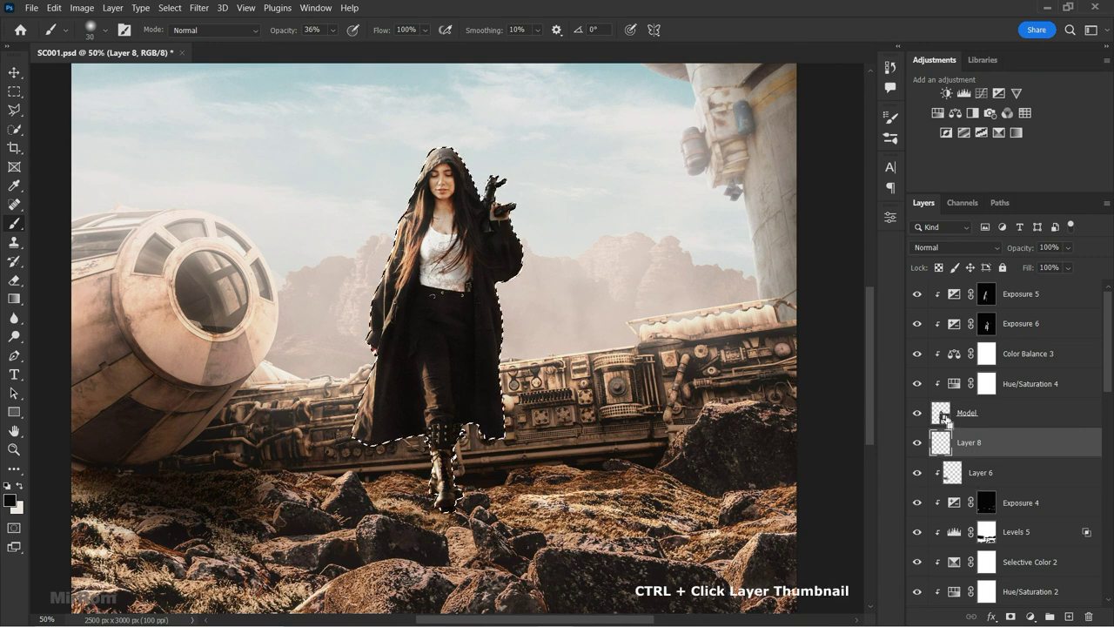
left_click(1069, 617)
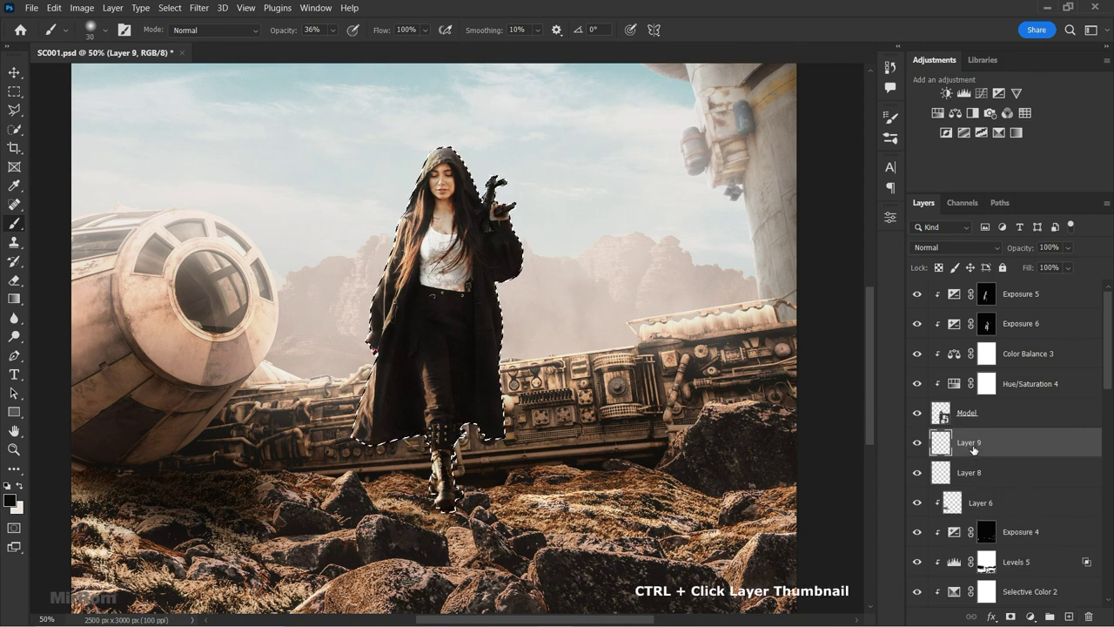
left_click_drag(974, 446, 980, 479)
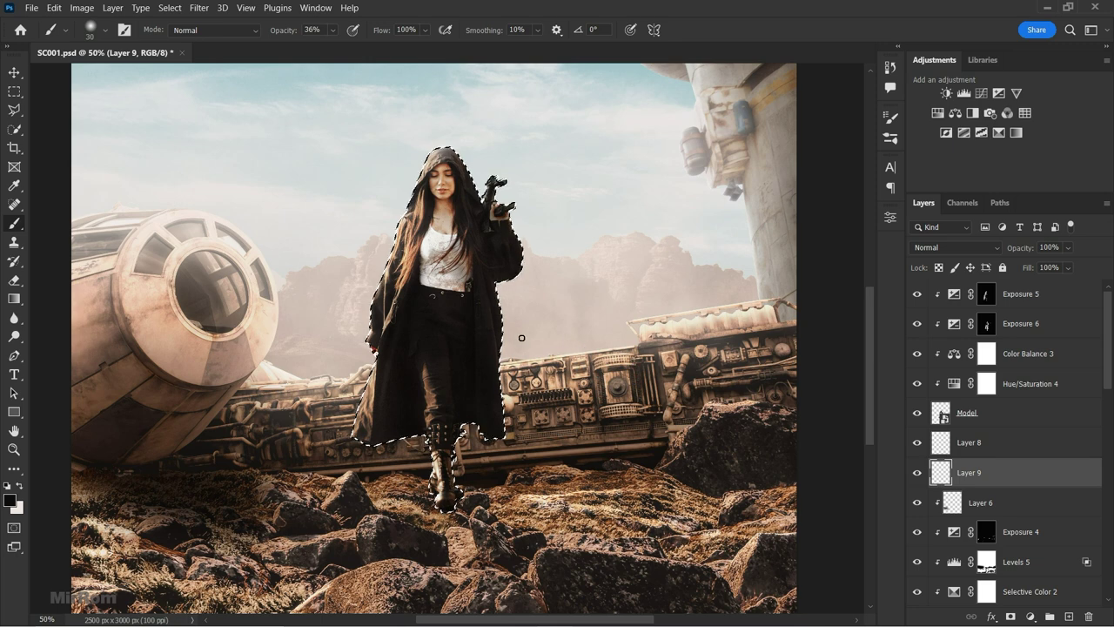
left_click(917, 413)
key("alt+BackSpace")
key("ctrl+d")
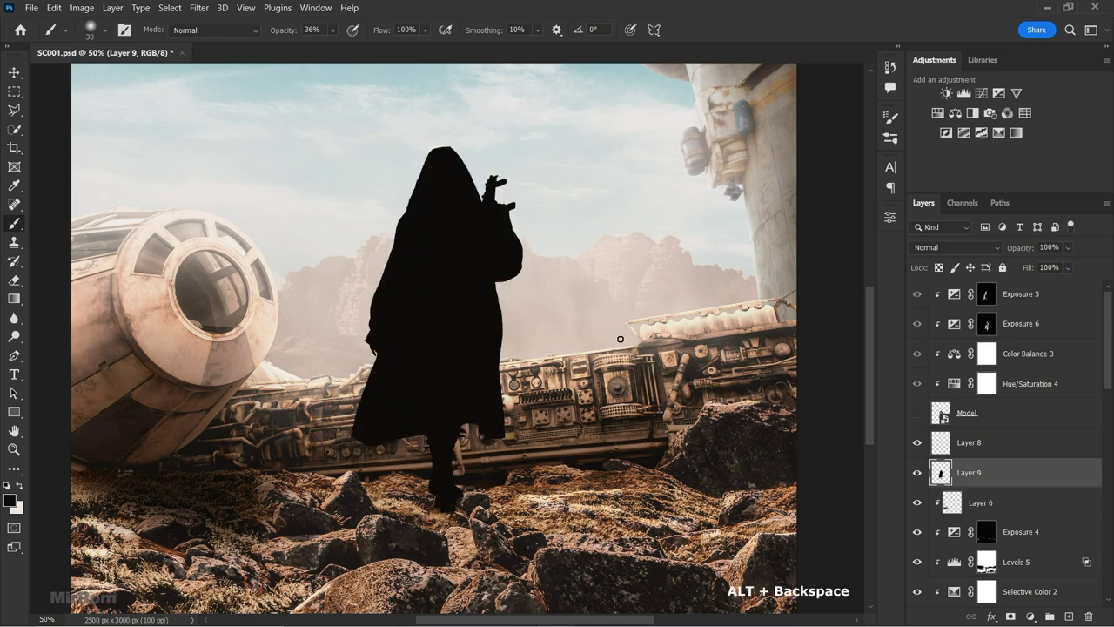
left_click(916, 413)
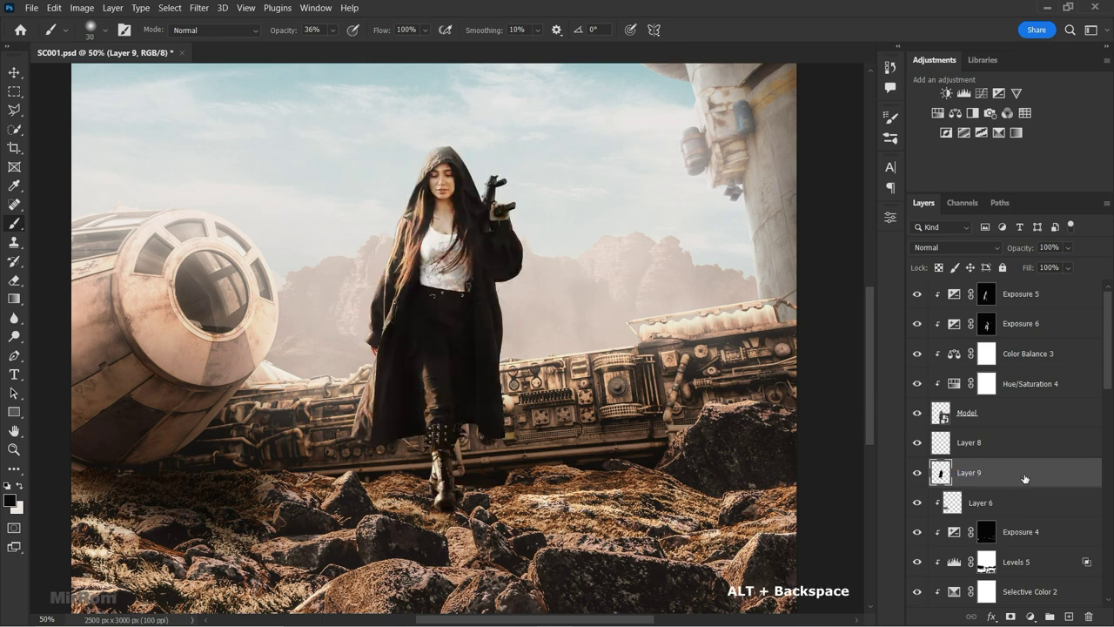
- Convert Layer 9 to a smart object, flip it vertically and move it below her feet
left_click(1106, 202)
left_click(983, 380)
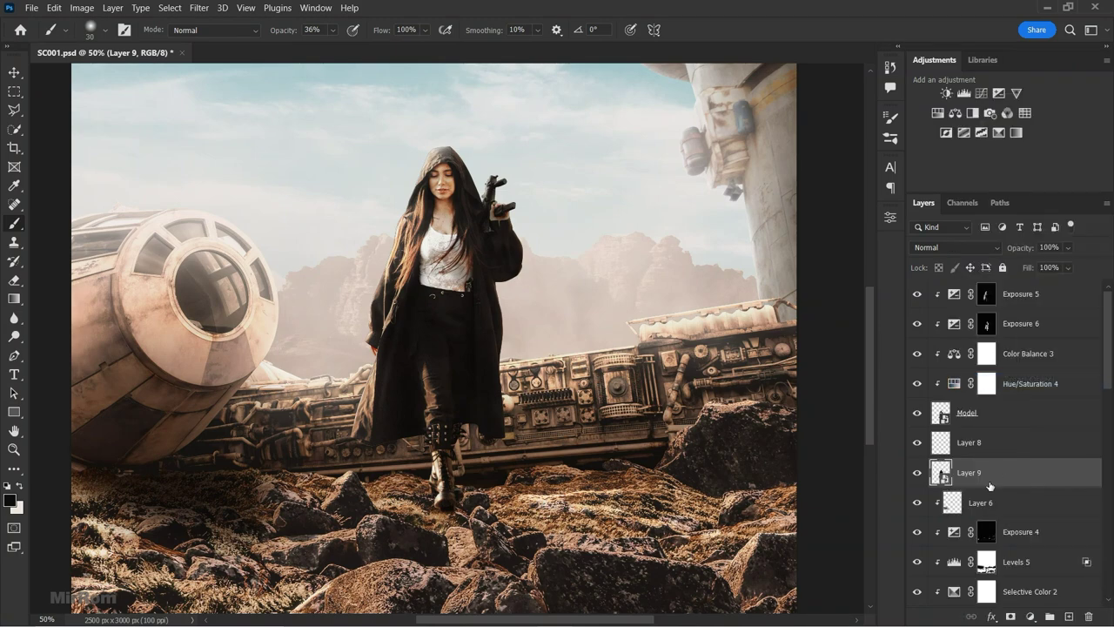
key("ctrl+minus")
key("ctrl+minus")
key("ctrl+t")
right_click(442, 284)
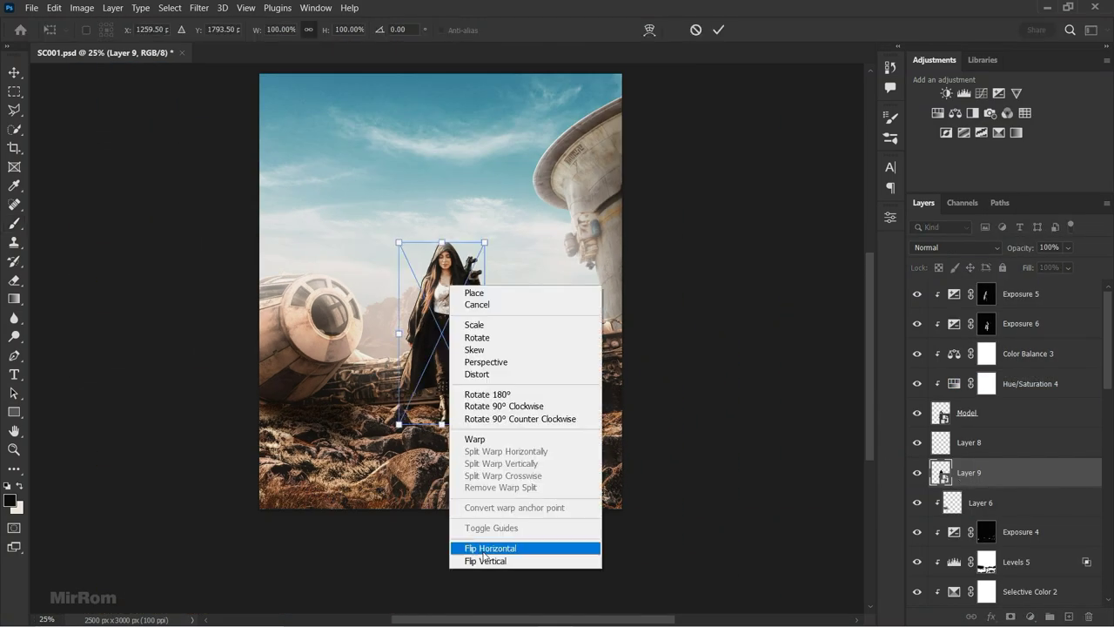
left_click(470, 561)
left_click_drag(437, 325, 461, 527)
left_click_drag(867, 374, 866, 405)
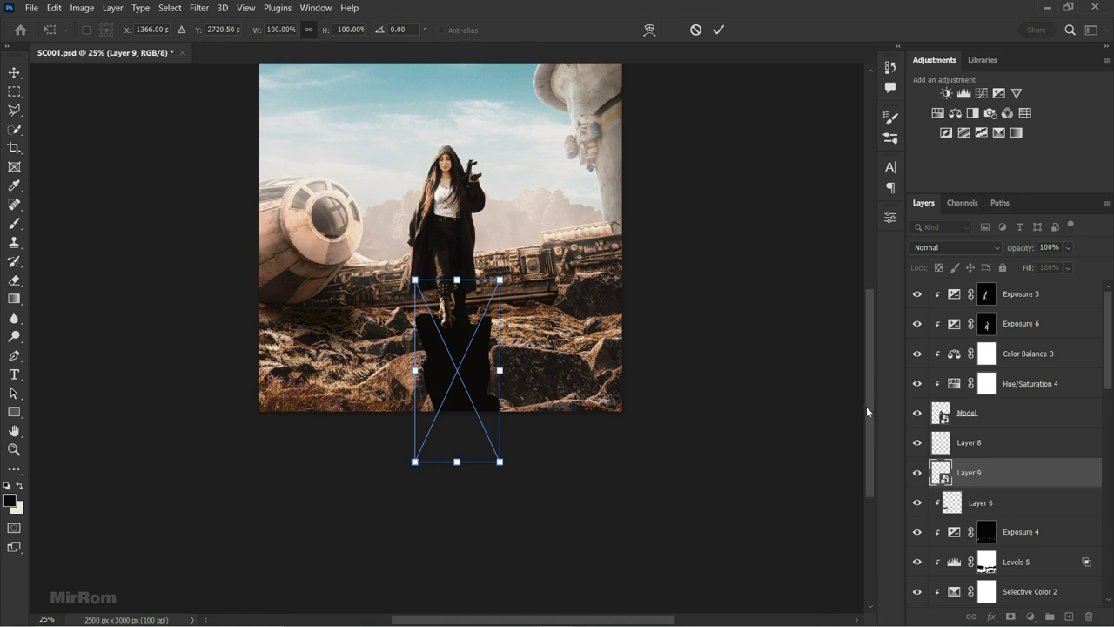
- Skew and squash the silhouette so the shadow slants right across the rocks
right_click(477, 388)
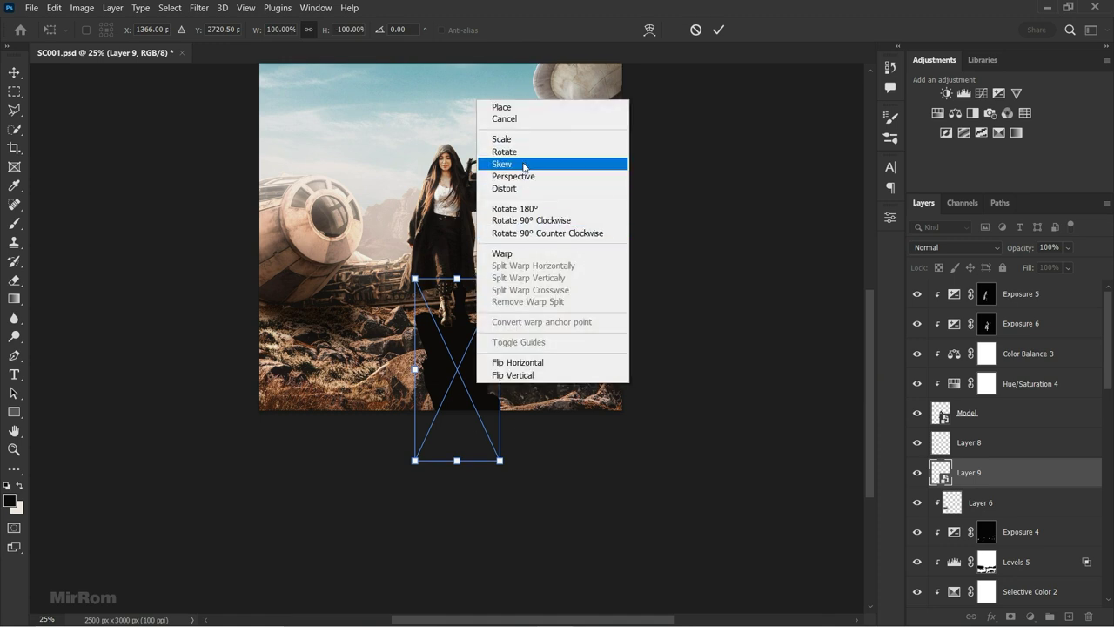
left_click(504, 160)
left_click_drag(457, 461, 529, 461)
left_click_drag(457, 278, 429, 279)
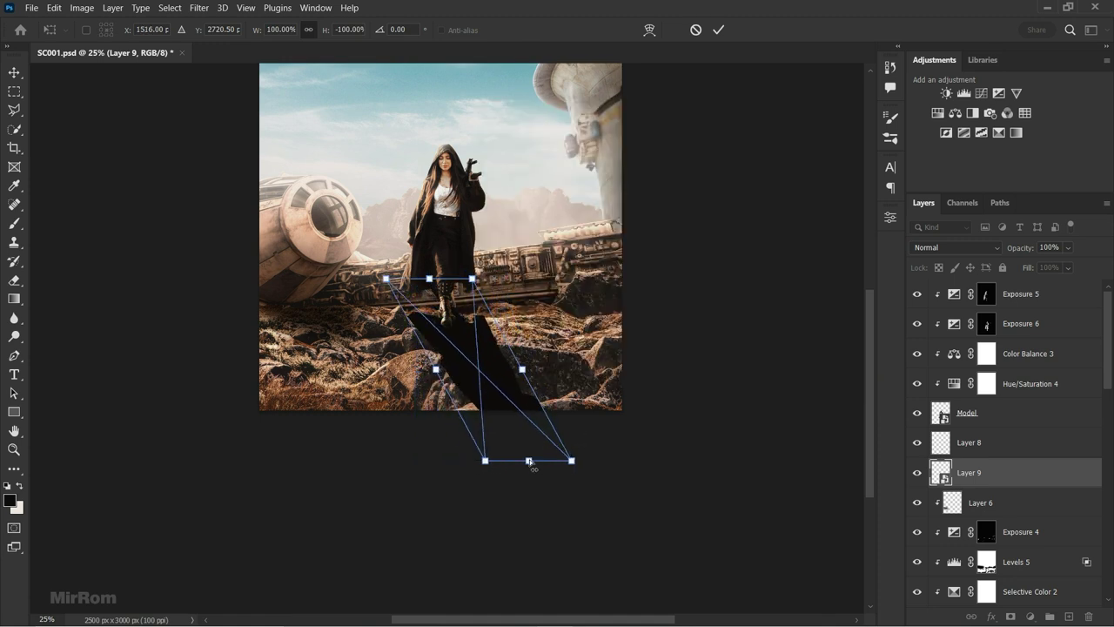
left_click_drag(529, 460, 617, 427)
left_click_drag(429, 278, 438, 312)
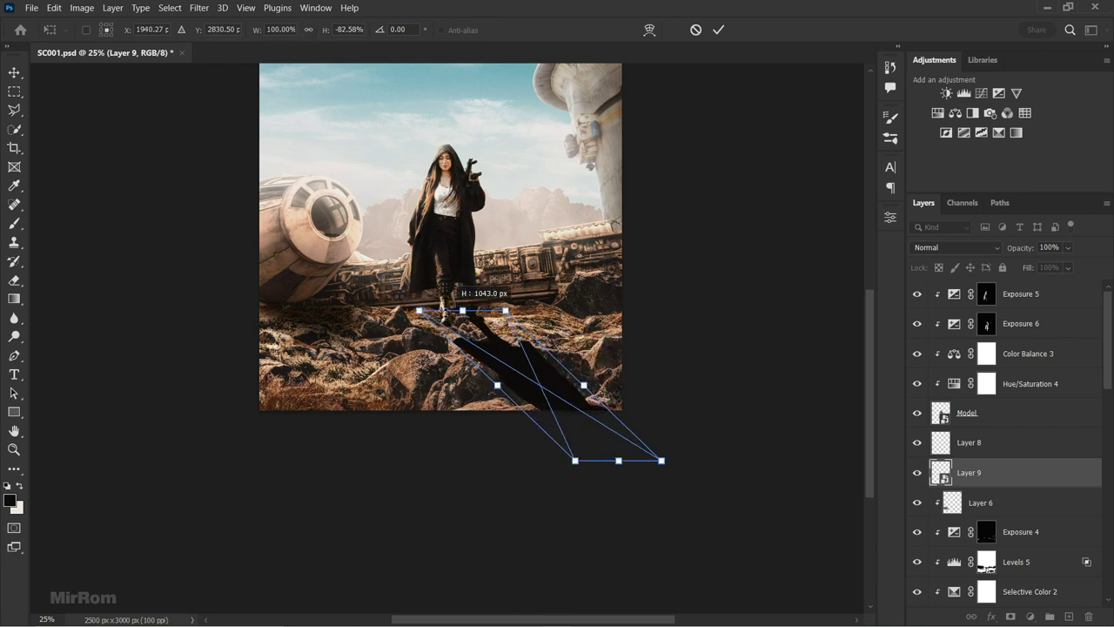
left_click_drag(583, 455, 564, 426)
key("ctrl+plus")
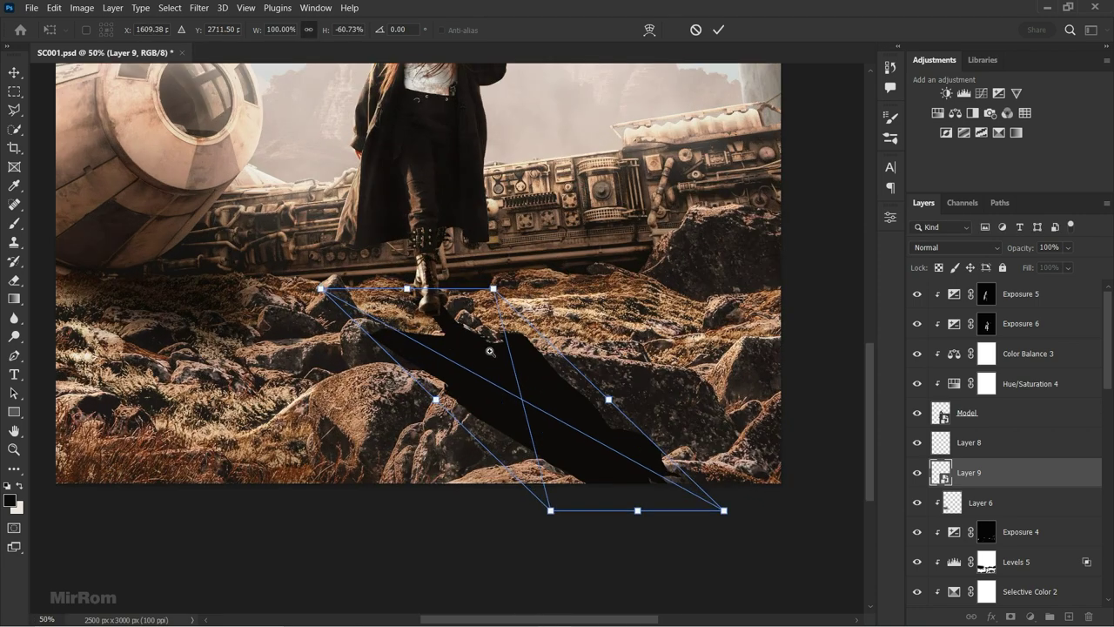
left_click_drag(572, 379, 569, 378)
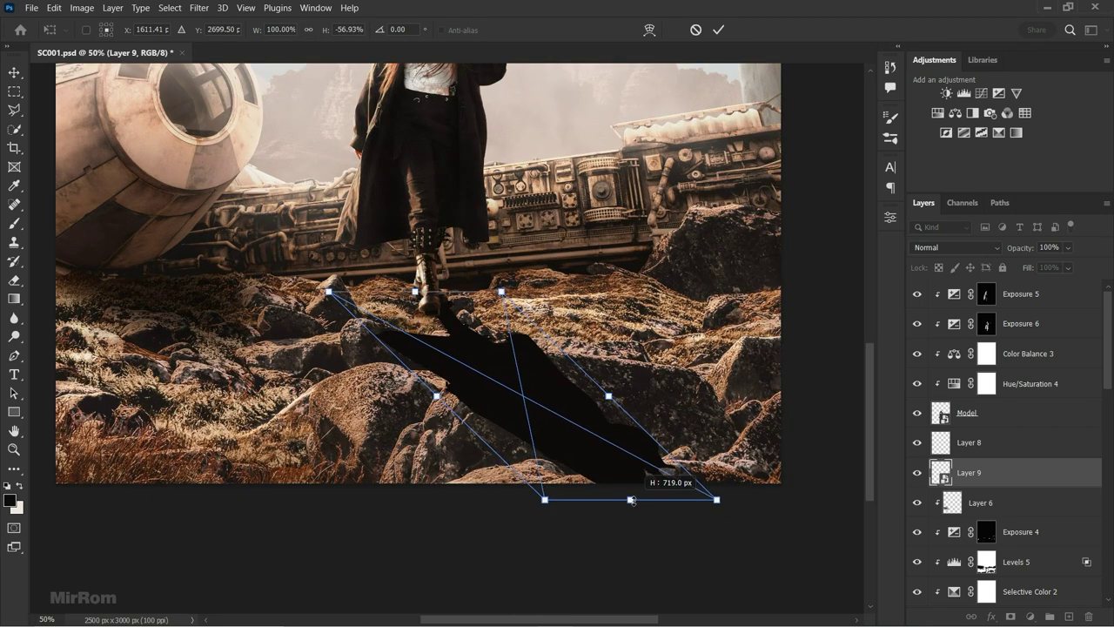
left_click_drag(641, 510, 642, 497)
left_click(718, 30)
- Rotate the shadow so it lies along the rocks
key("b")
key("ctrl+t")
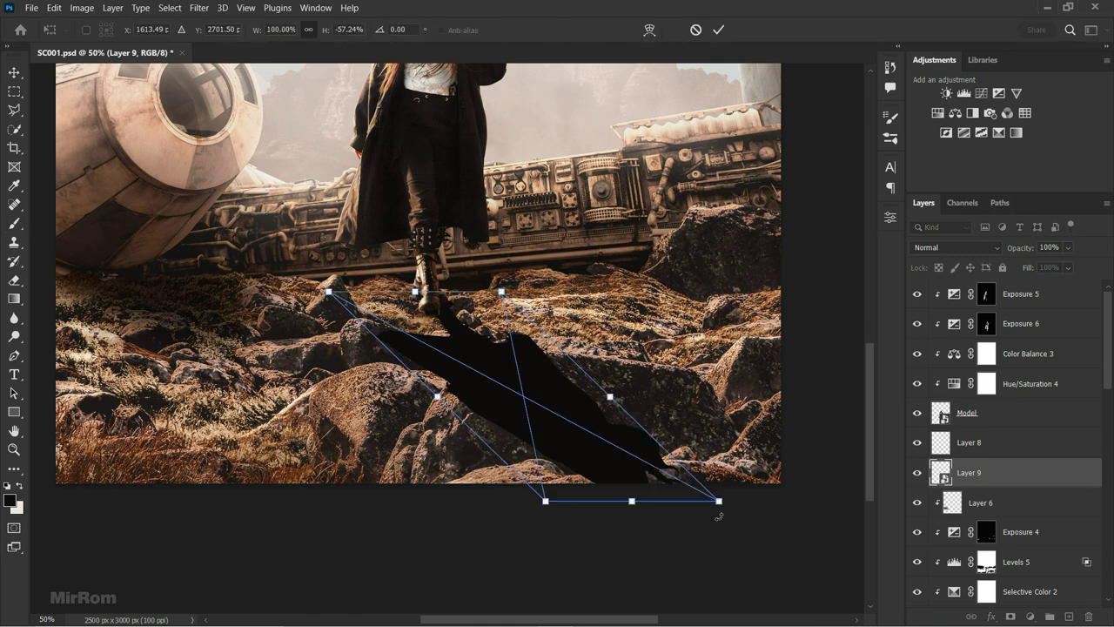
mouse_move(625, 453)
left_mouse_down()
mouse_move(697, 509)
mouse_move(701, 496)
left_mouse_up()
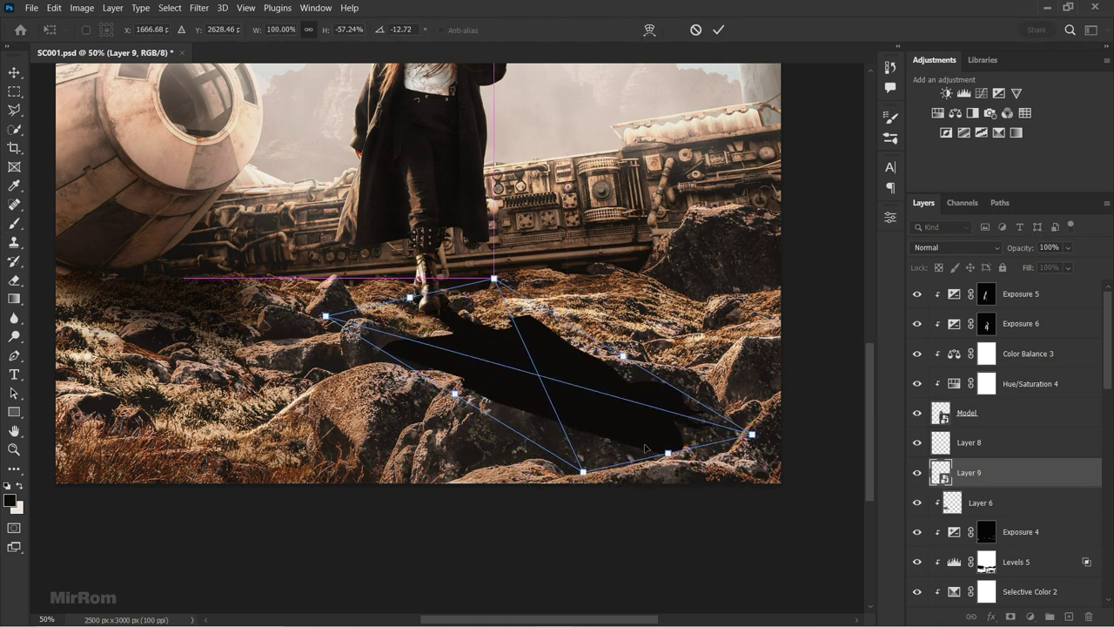
left_click(718, 29)
key("ctrl+minus")
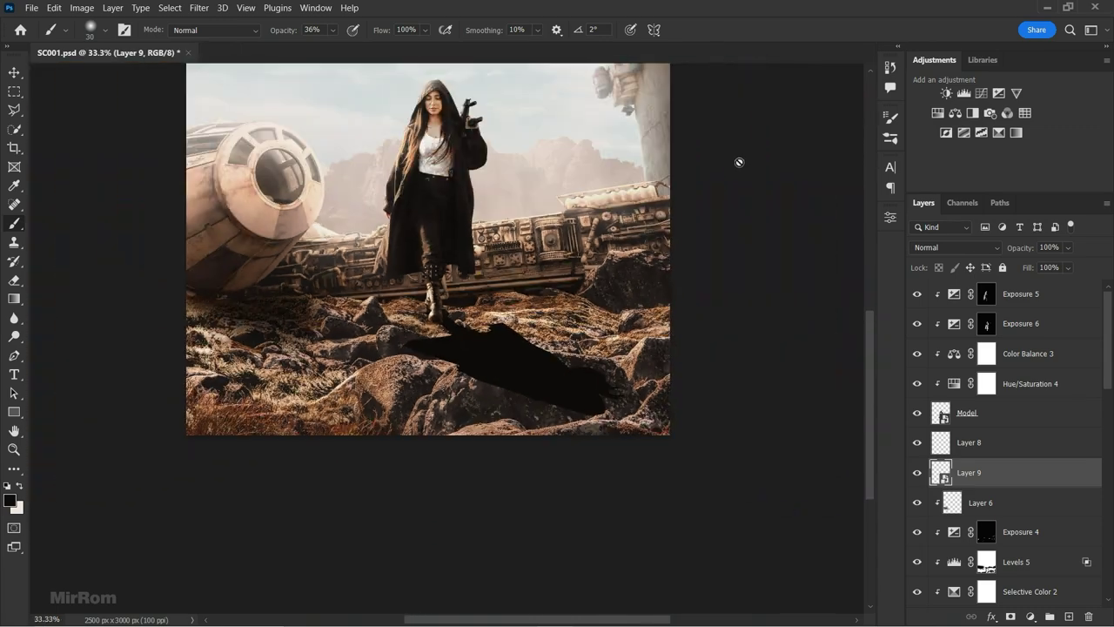
- Apply a Gaussian Blur with radius about 12.9 to the shadow
left_click(197, 9)
mouse_move(207, 181)
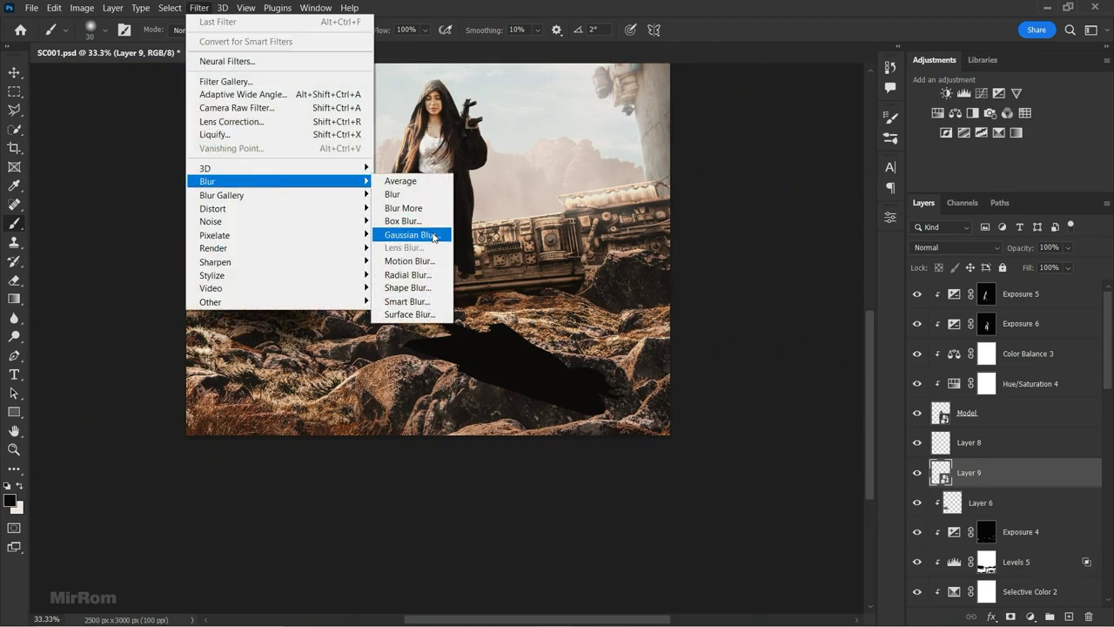
left_click(413, 238)
left_click_drag(696, 484, 698, 481)
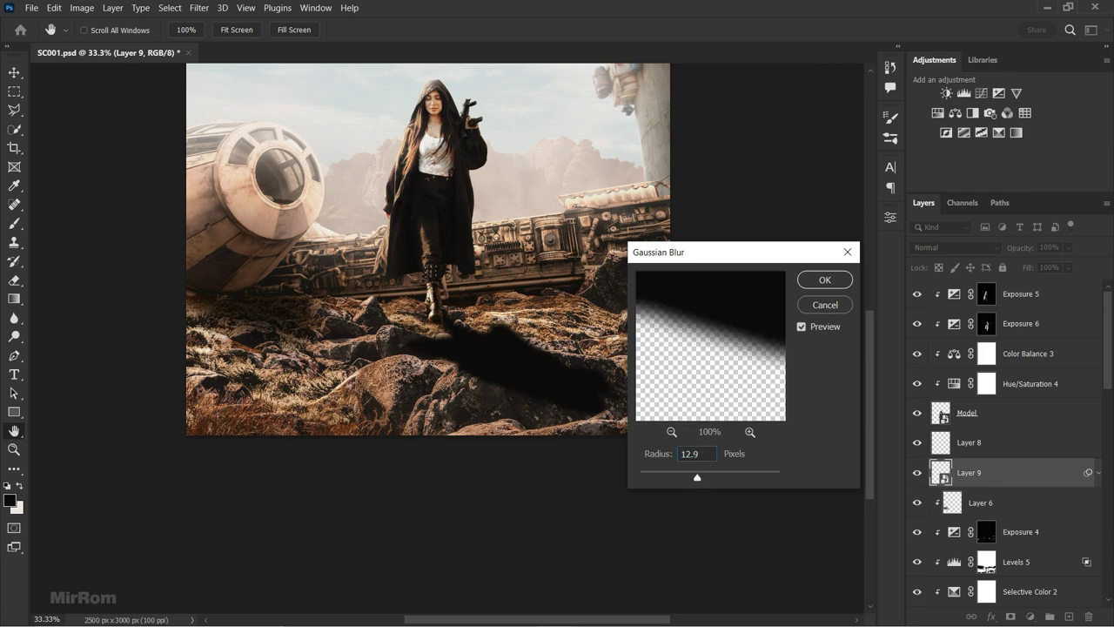
left_click(836, 285)
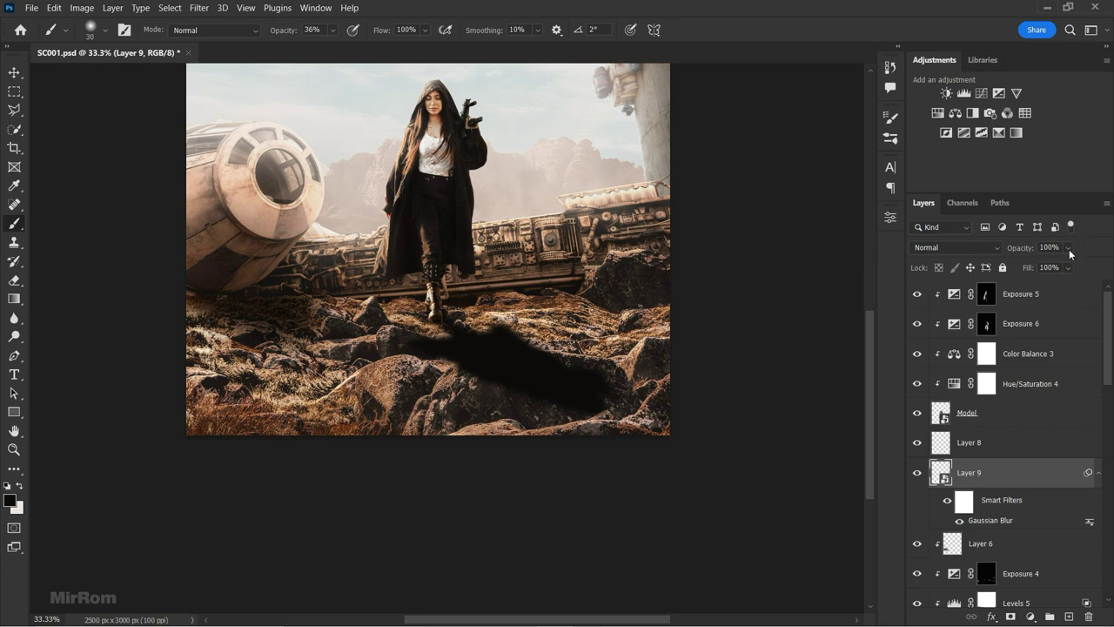
- Set the shadow layer's opacity to 80%
left_click_drag(1074, 267, 1063, 269)
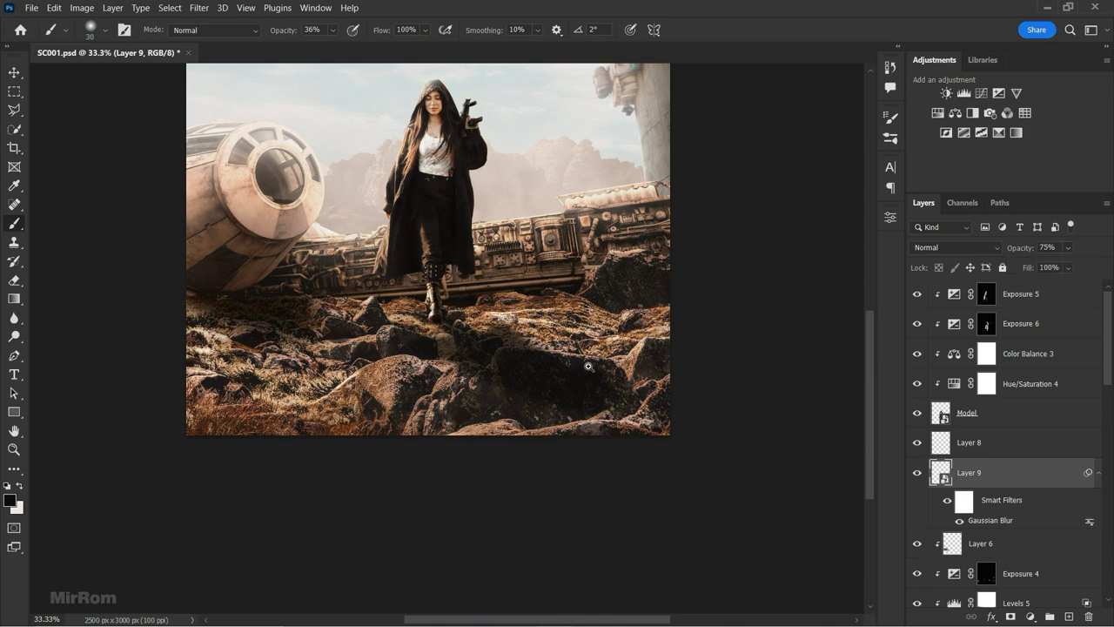
scroll(588, 366, "up", 1)
left_click_drag(1021, 248, 1028, 248)
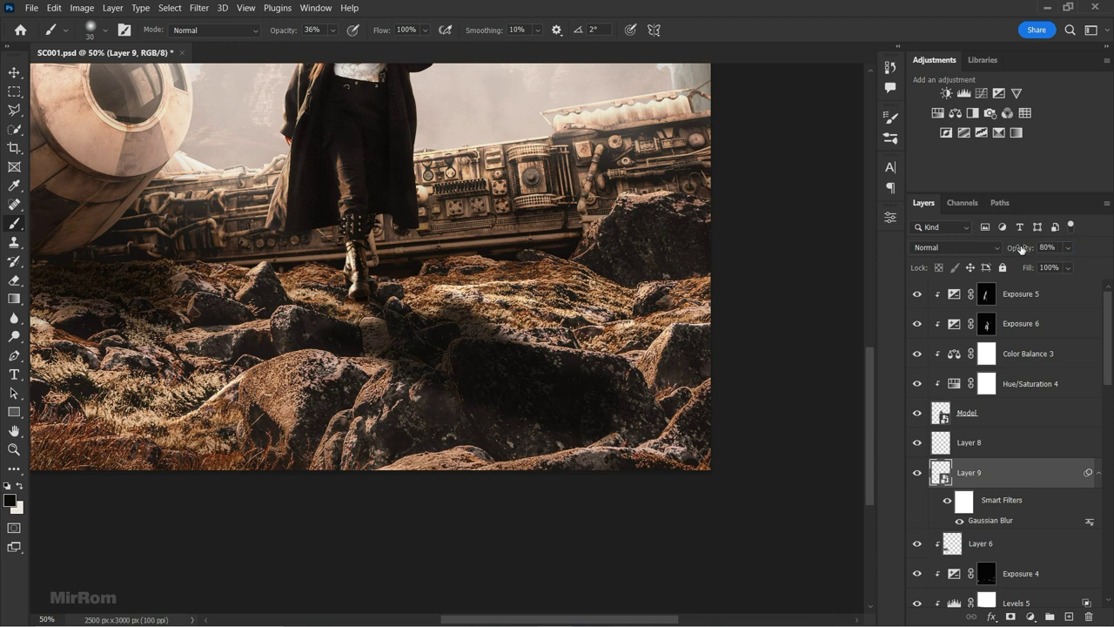
- Add a layer mask to Layer 9 and resize the soft brush from 1000 px to 125 px
left_click(1010, 616)
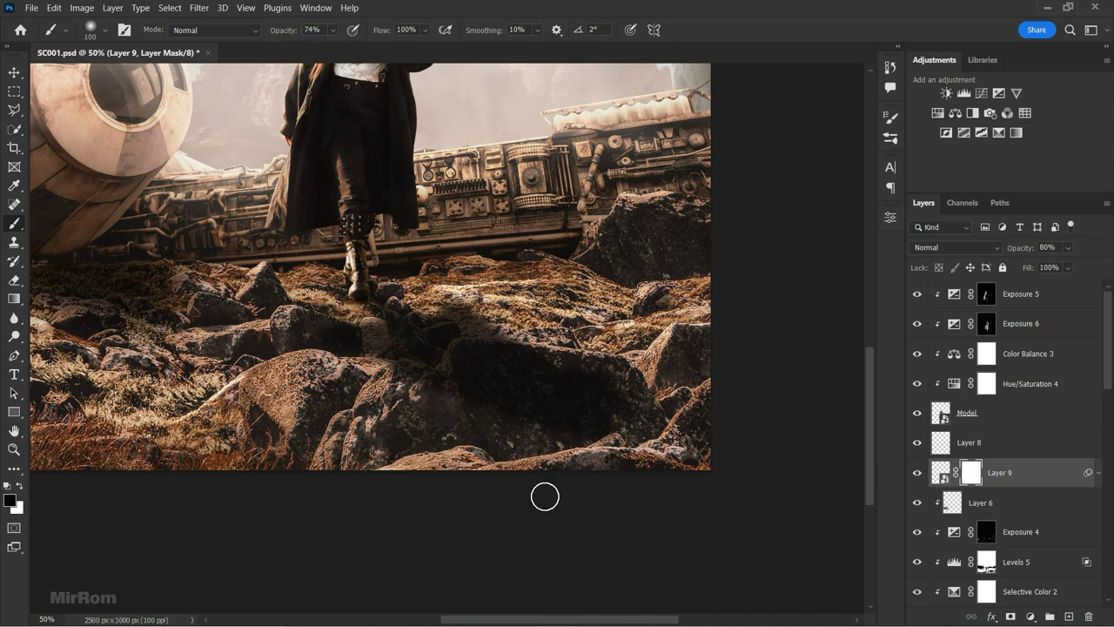
key("bracketright")
key("bracketright")
key("bracketright")
key("bracketright")
key("bracketright")
key("bracketright")
right_click(680, 198)
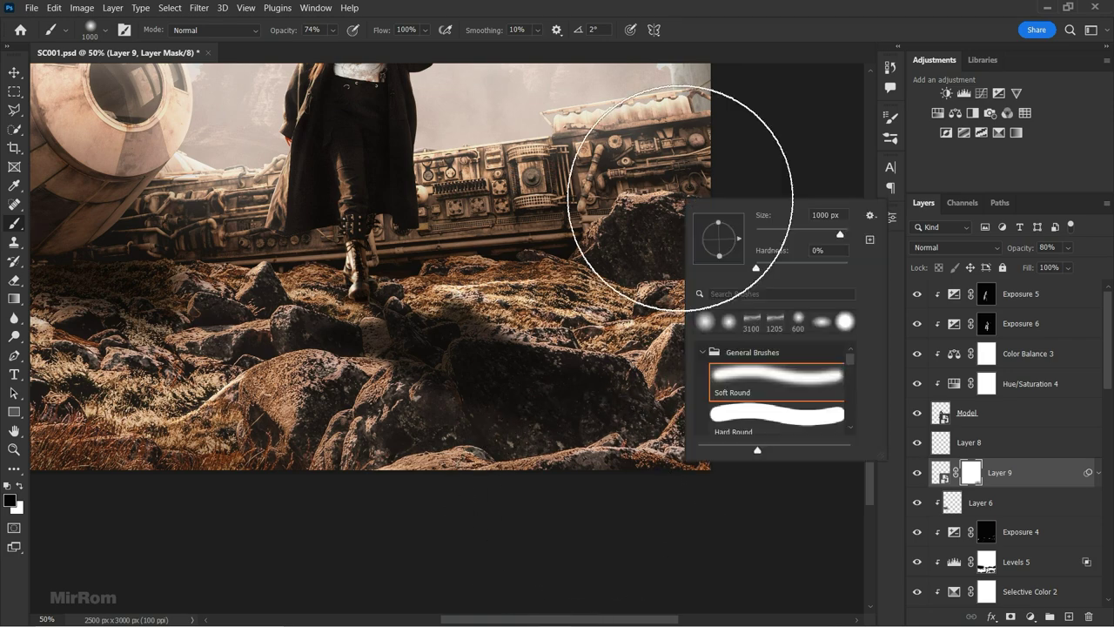
key("Escape")
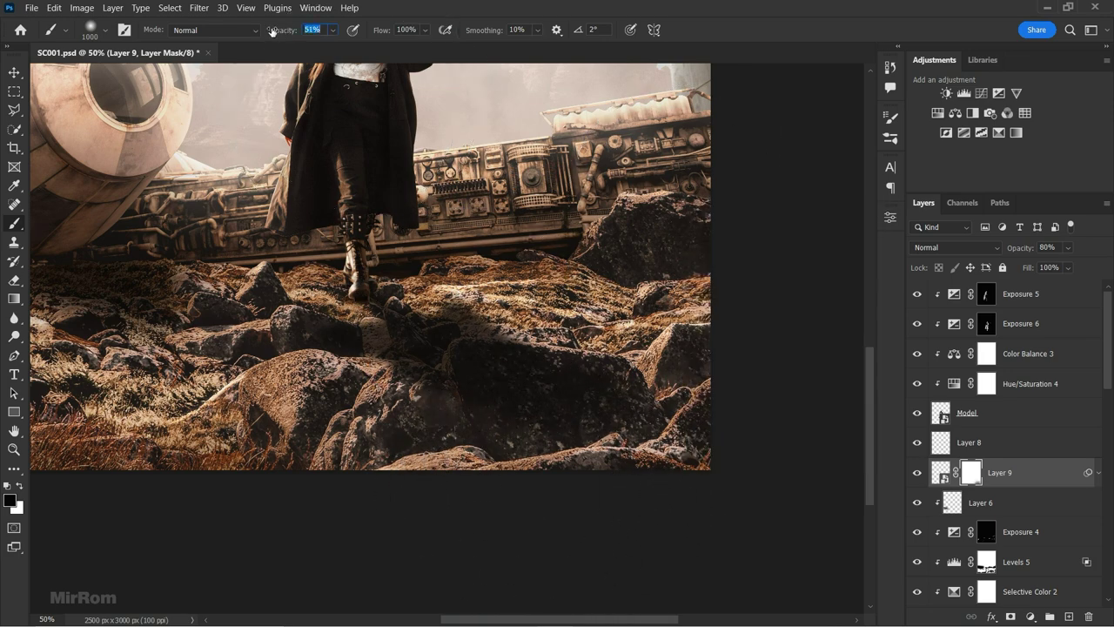
key("bracketleft")
key("bracketleft")
key("bracketleft")
key("bracketleft")
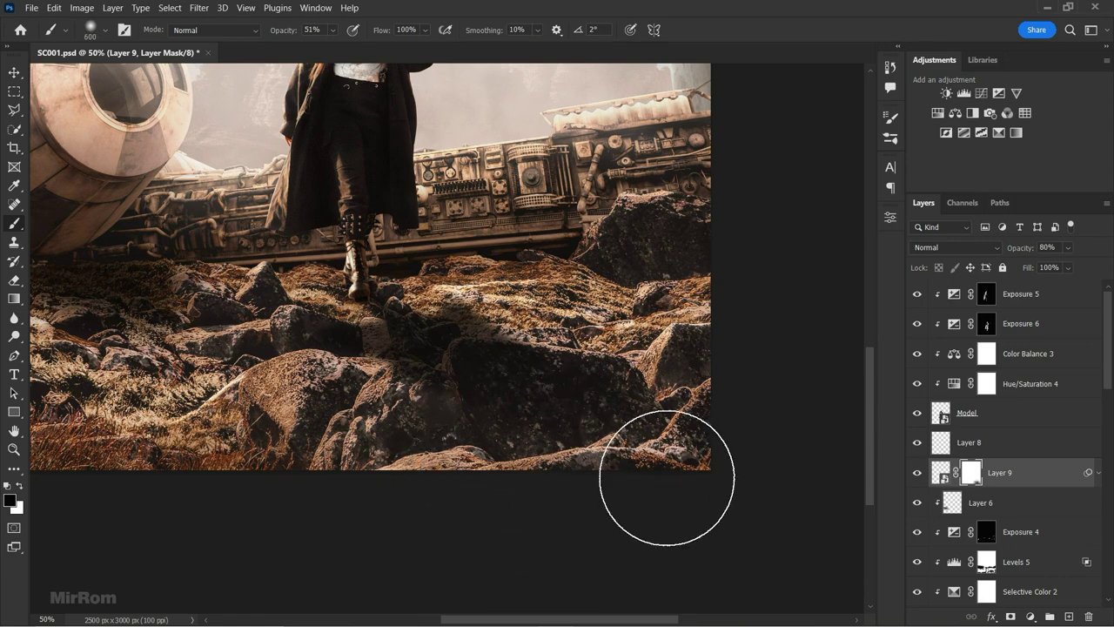
left_click(387, 284, "ctrl")
key("bracketleft")
key("bracketleft")
key("bracketleft")
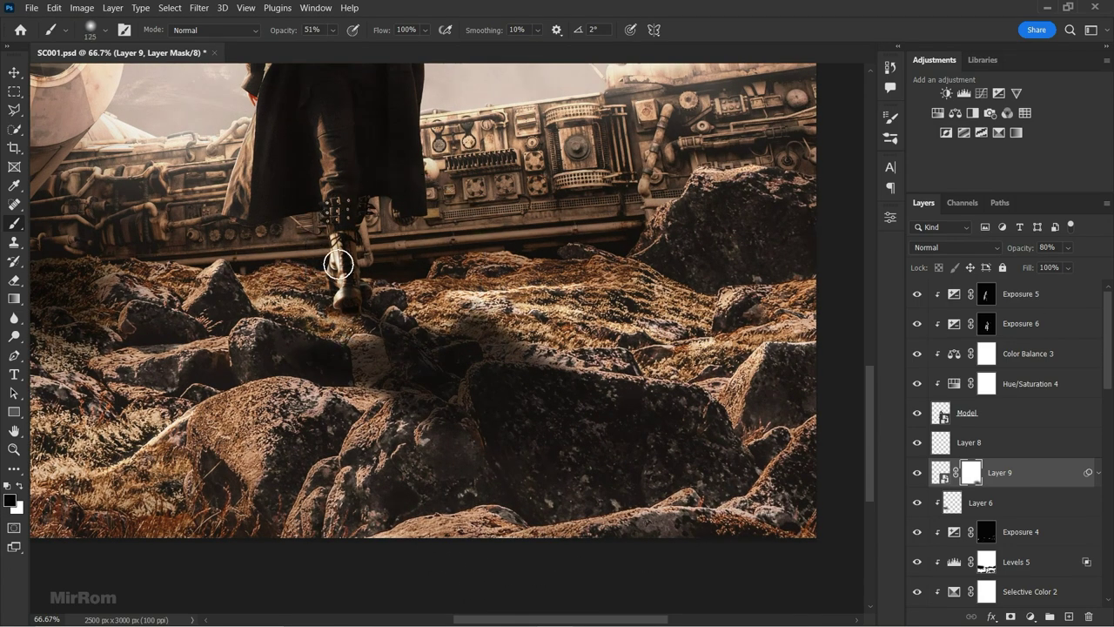
key("bracketleft")
key("bracketleft")
key("ctrl+minus")
key("ctrl+minus")
key("ctrl+minus")
- Copy the masked metal face mask into the composite and place it on her head
key("v")
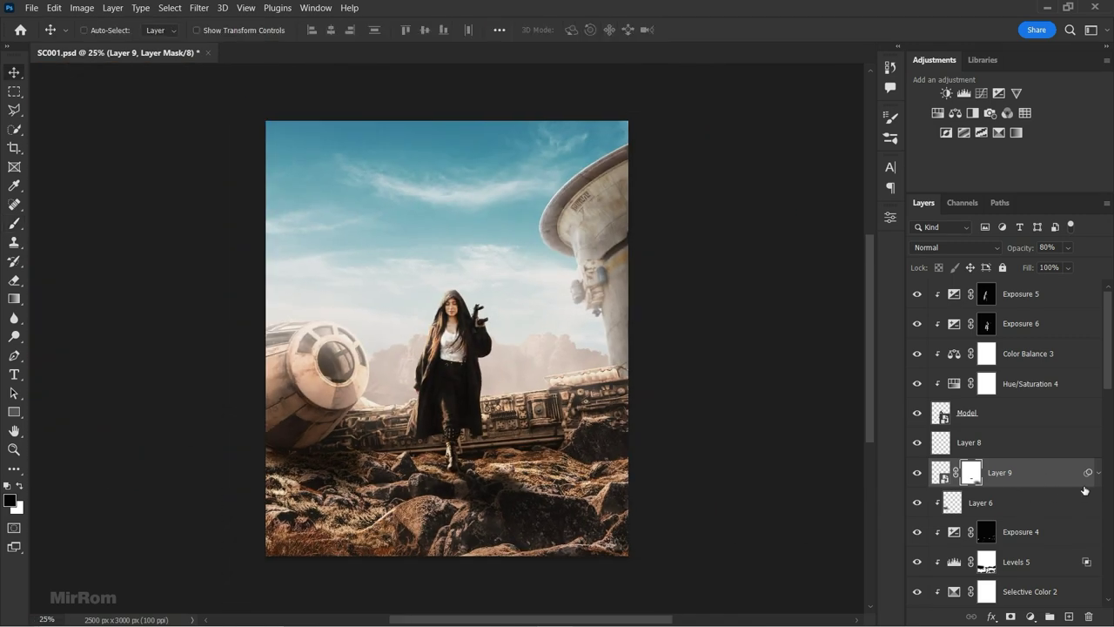
left_click(1059, 296)
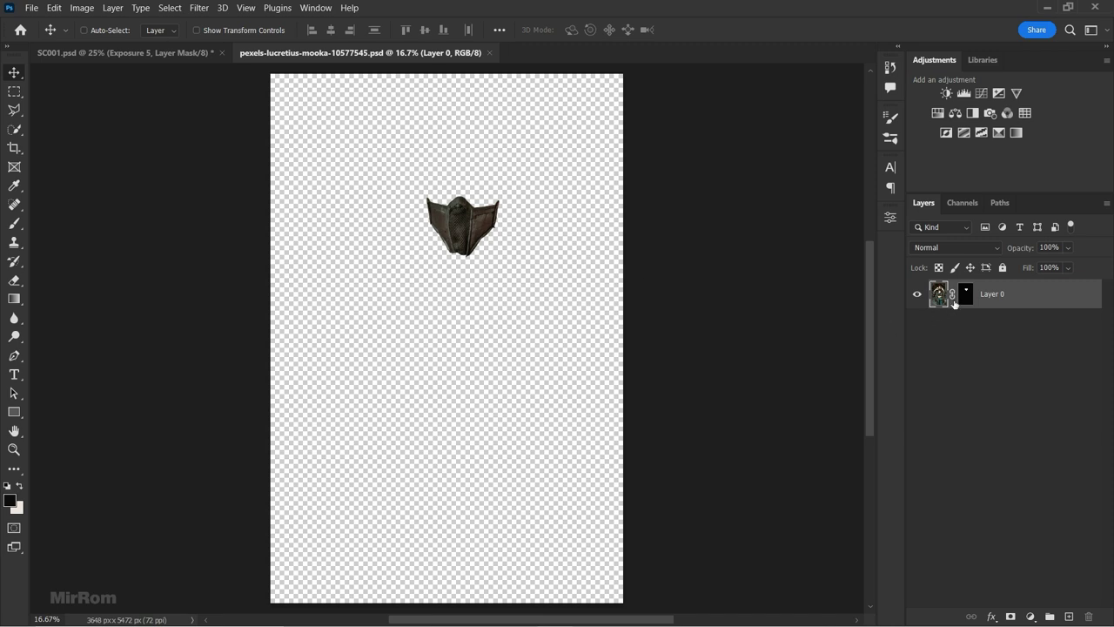
right_click(965, 296)
left_click(995, 306)
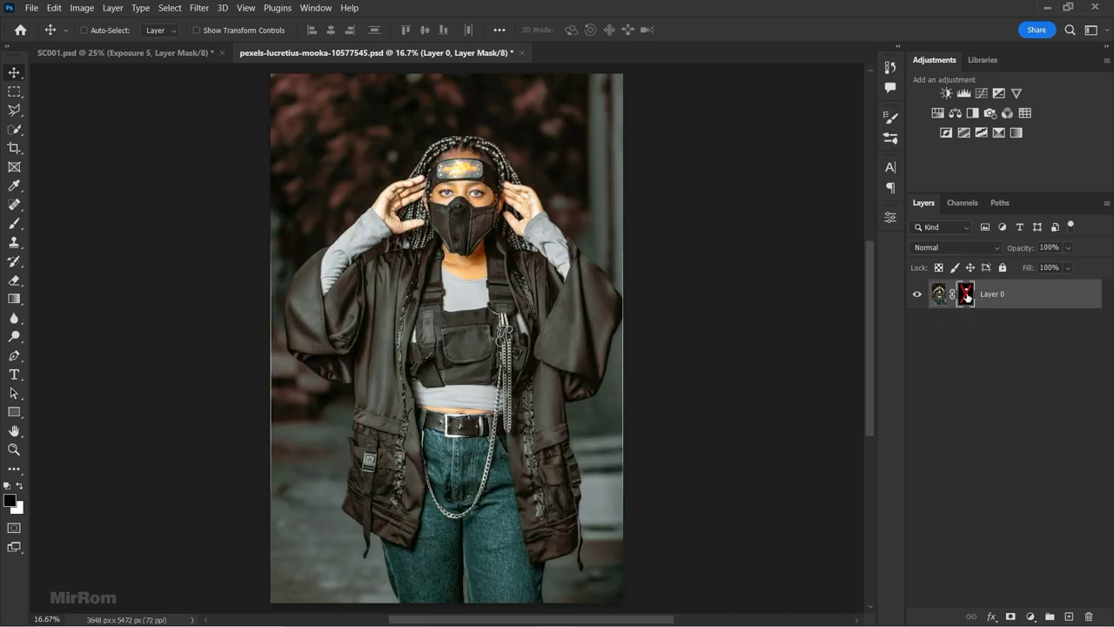
right_click(964, 296)
left_click(995, 305)
left_click_drag(490, 187, 518, 148)
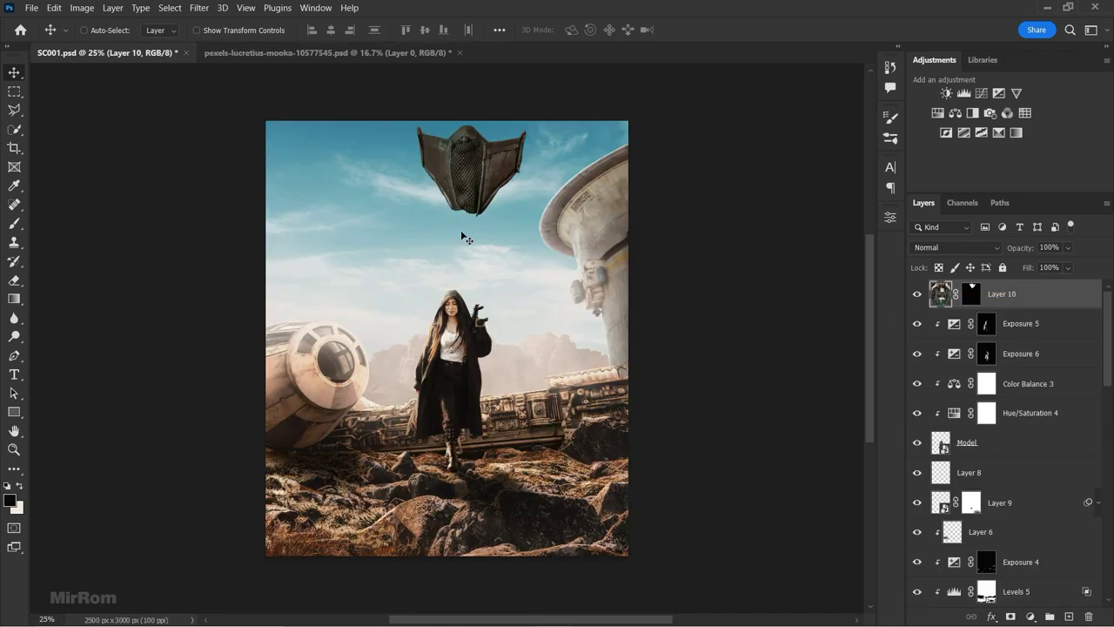
right_click(972, 294)
left_click(992, 336)
left_click_drag(477, 200, 470, 261)
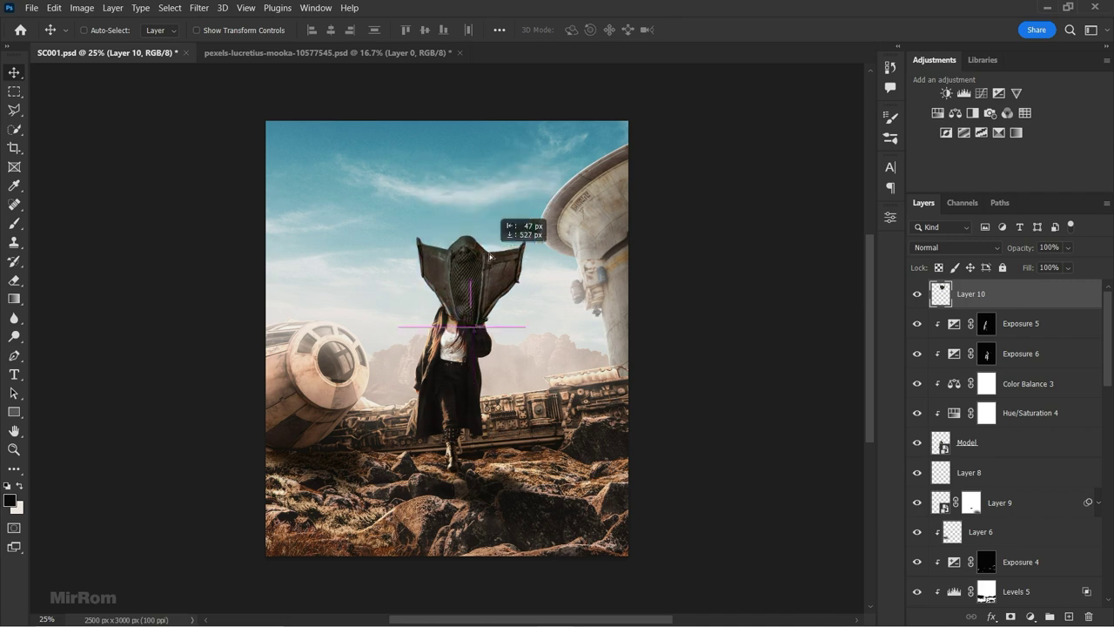
- Flip the face mask horizontally and lower its opacity to 84%
key("ctrl+plus")
mouse_move(574, 250)
left_mouse_down()
mouse_move(586, 229)
mouse_move(522, 240)
mouse_move(445, 303)
left_mouse_up()
key("ctrl+t")
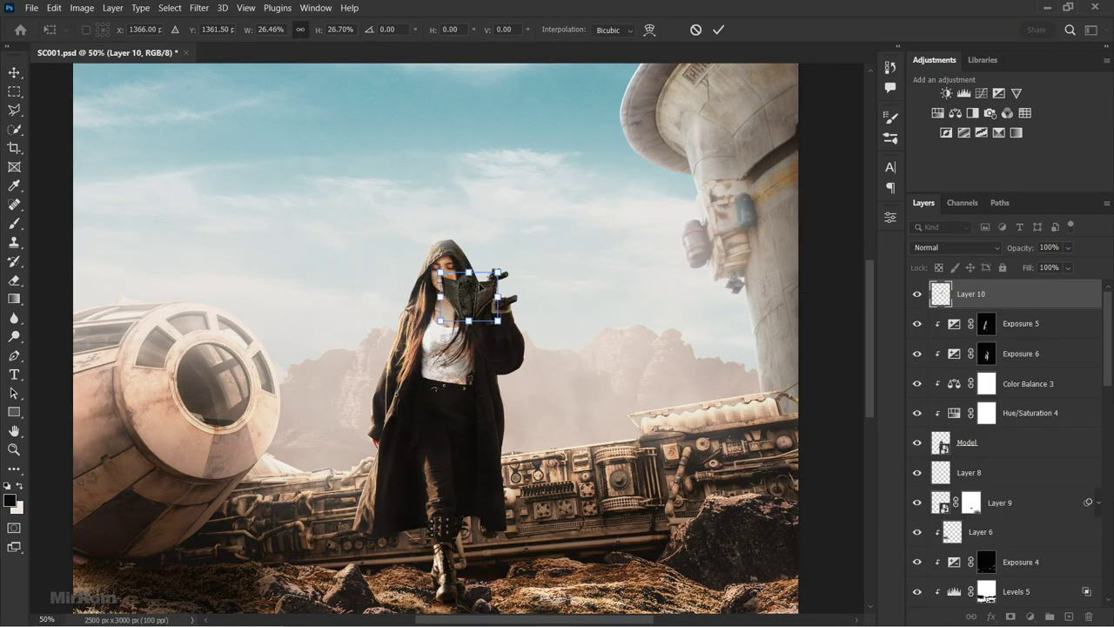
key("ctrl+plus")
key("ctrl+plus")
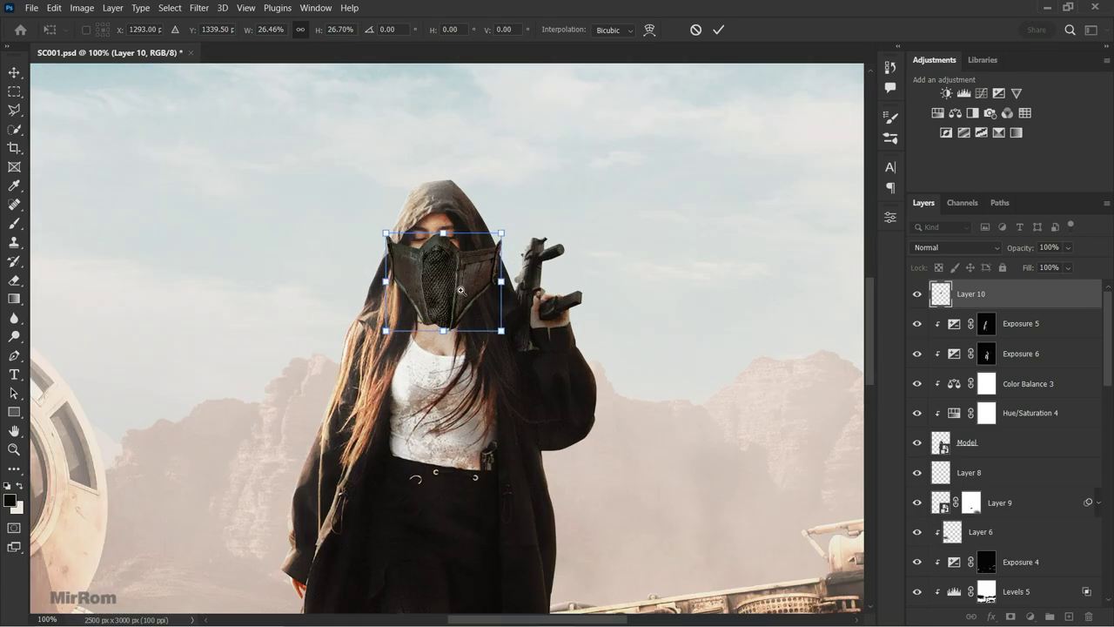
key("ctrl+plus")
right_click(447, 266)
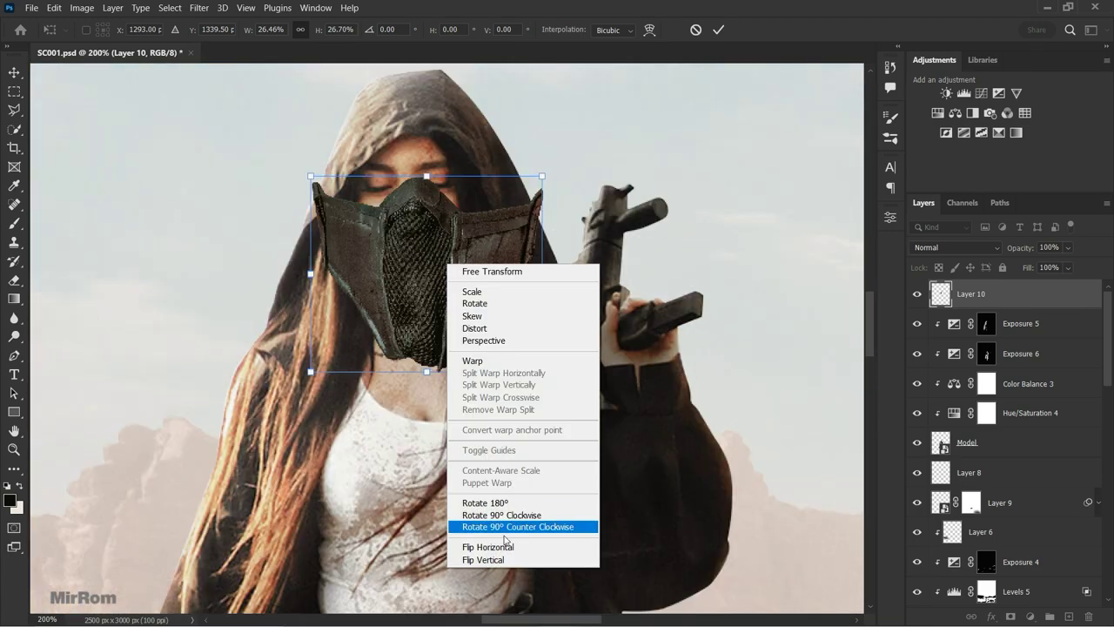
left_click(487, 548)
key("Return")
left_click_drag(1020, 248, 1010, 248)
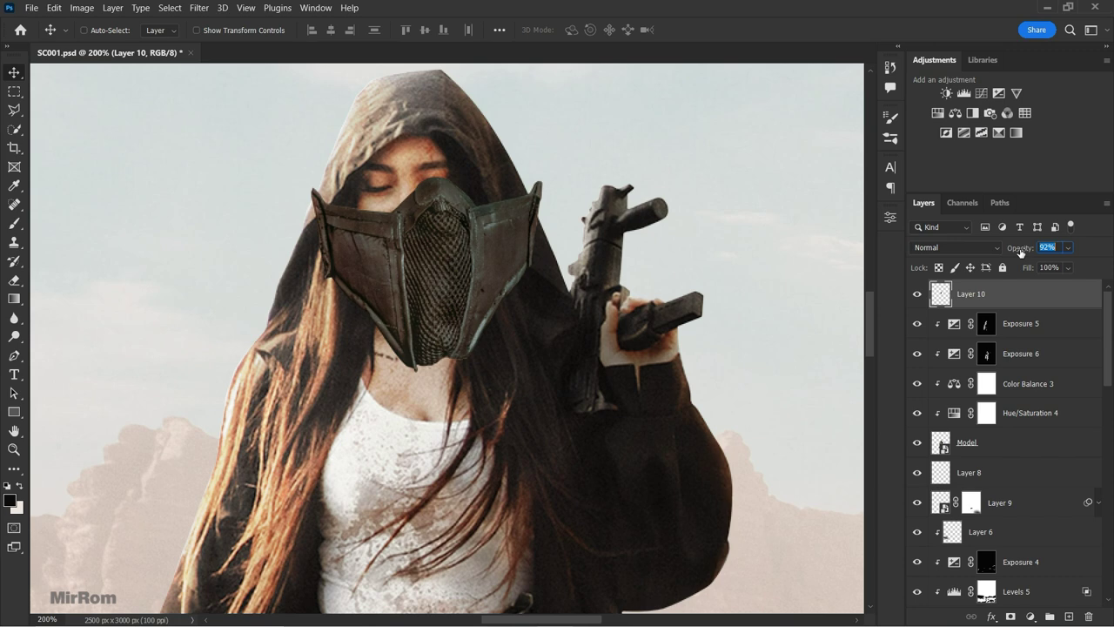
left_click_drag(529, 248, 496, 248)
- Shrink the face mask to half size and warp it to follow her face
key("ctrl+t")
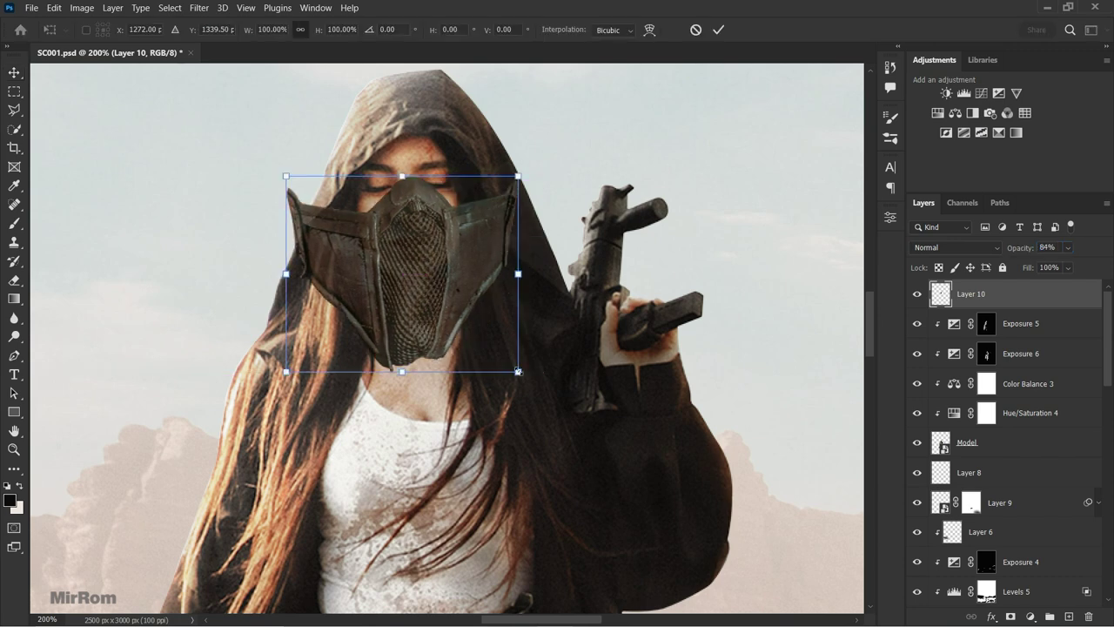
mouse_move(517, 373)
left_mouse_down()
mouse_move(453, 323)
mouse_move(429, 270)
mouse_move(449, 269)
left_mouse_up()
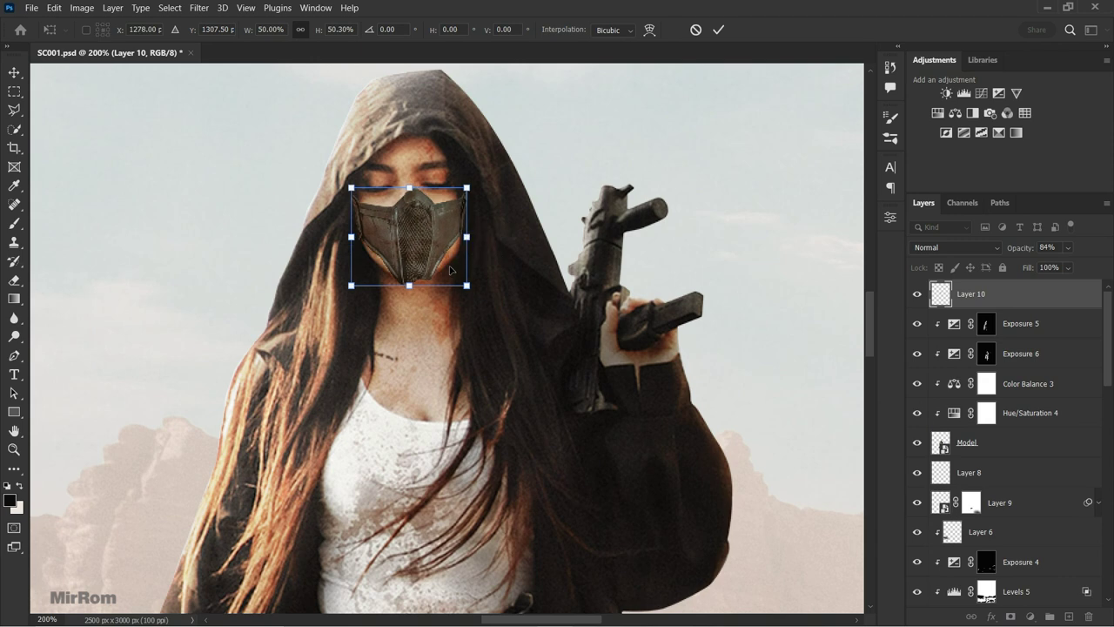
left_click(649, 30)
left_click_drag(391, 188, 389, 279)
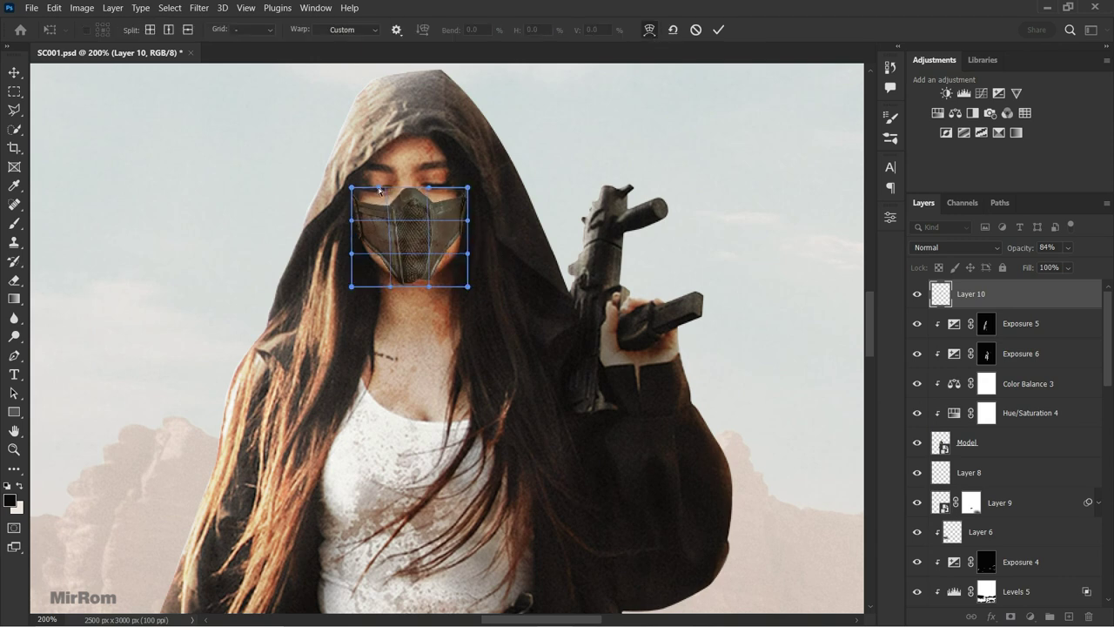
left_click_drag(379, 194, 357, 187)
left_click_drag(466, 187, 471, 215)
left_click_drag(475, 279, 479, 288)
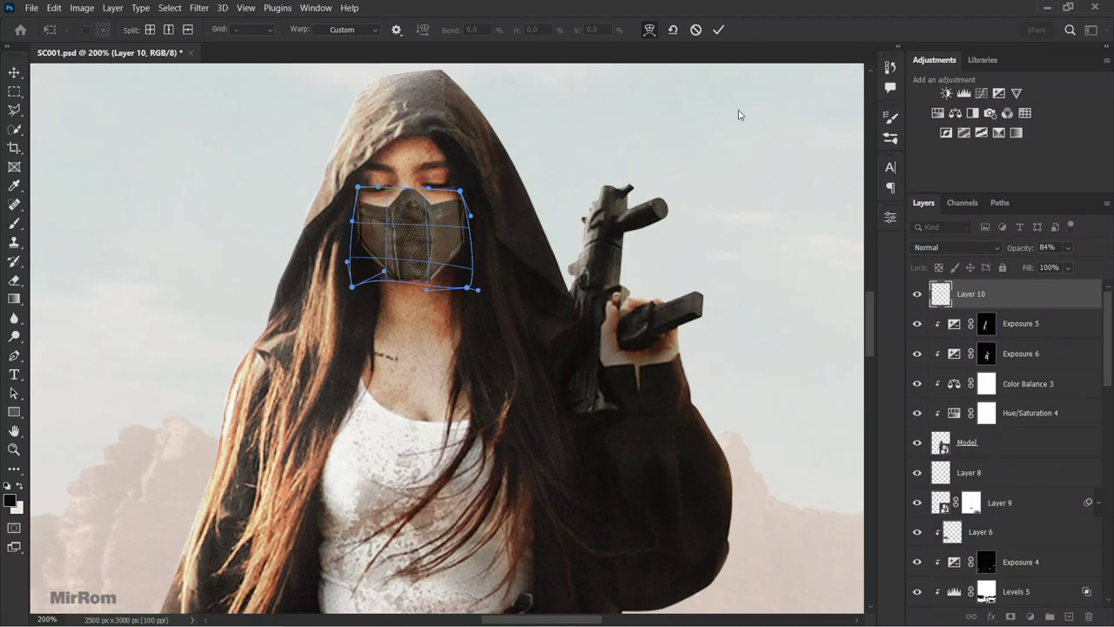
left_click(719, 29)
- Add a Hue/Saturation adjustment clipped to the face mask layer
left_click(681, 208)
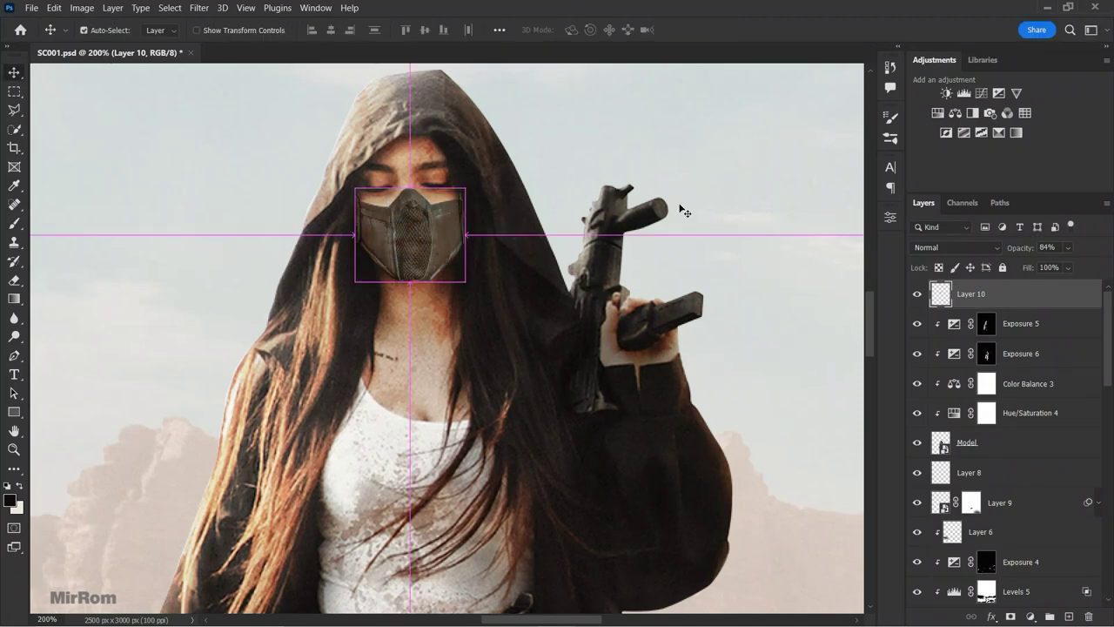
left_click(940, 112)
left_click(768, 495)
- Desaturate the face mask and warm it with a clipped Color Balance at red +32
left_click_drag(767, 342, 678, 343)
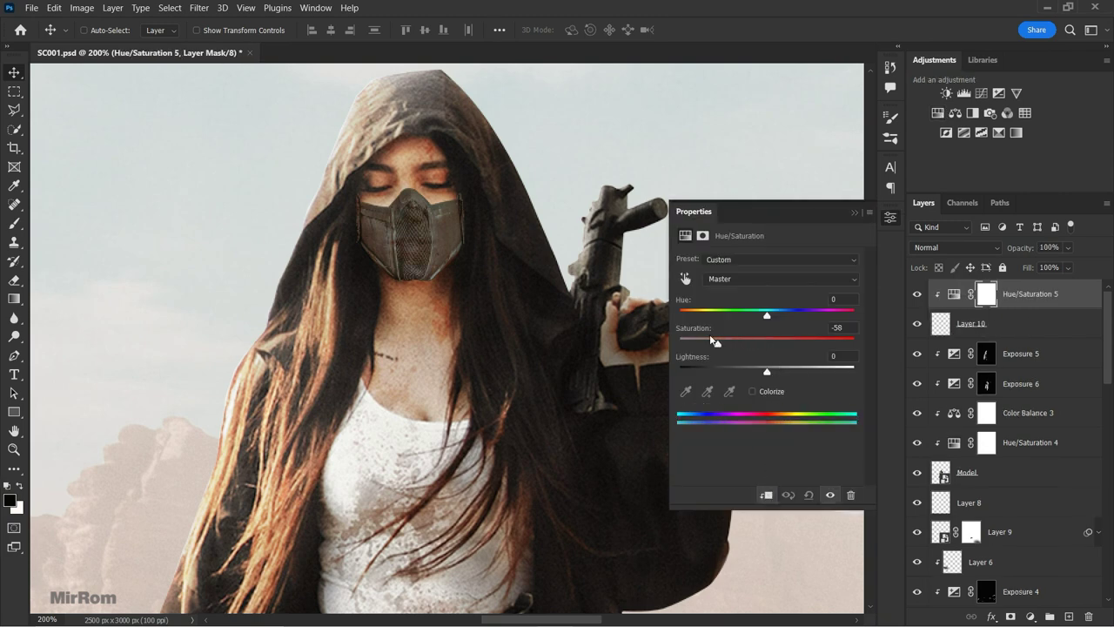
left_click(855, 212)
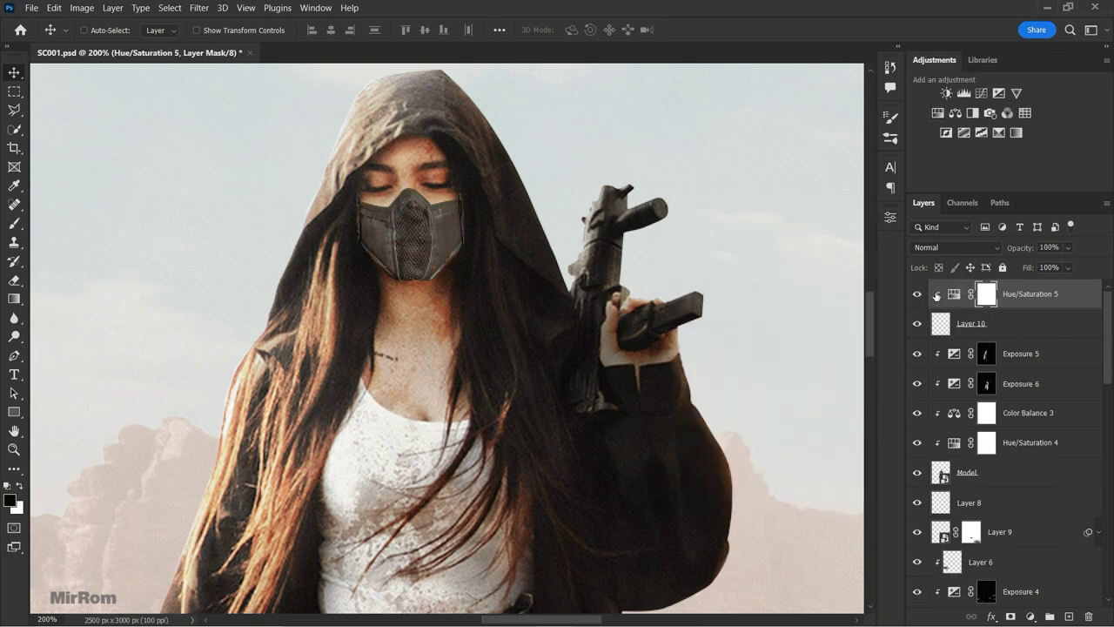
left_click(954, 112)
left_click(767, 496)
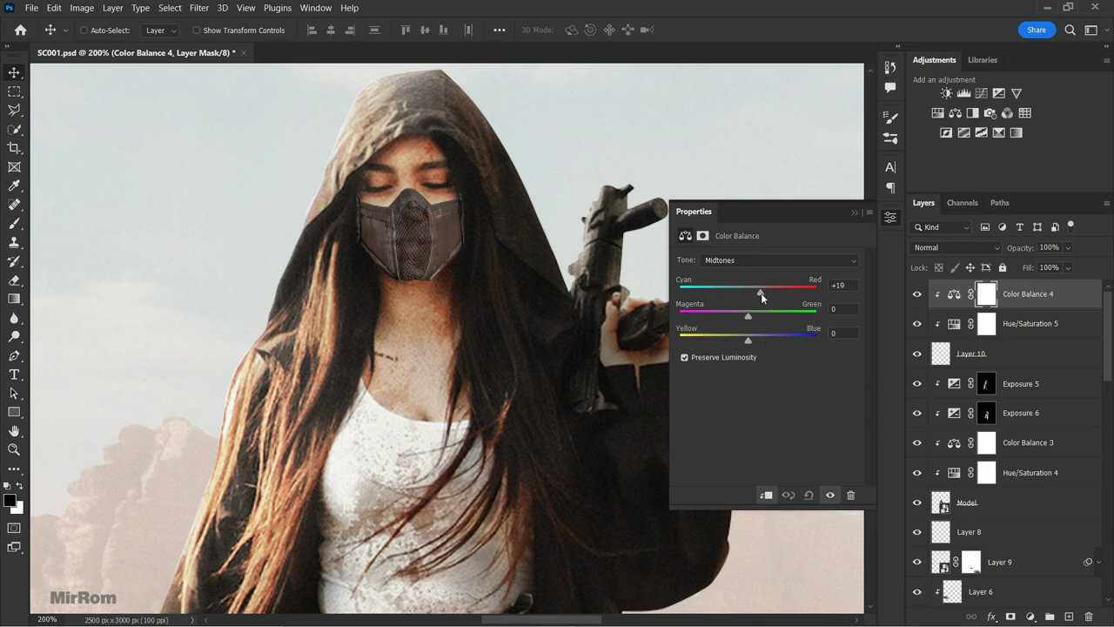
left_click_drag(761, 293, 768, 293)
left_click_drag(736, 337, 738, 338)
left_click(738, 265)
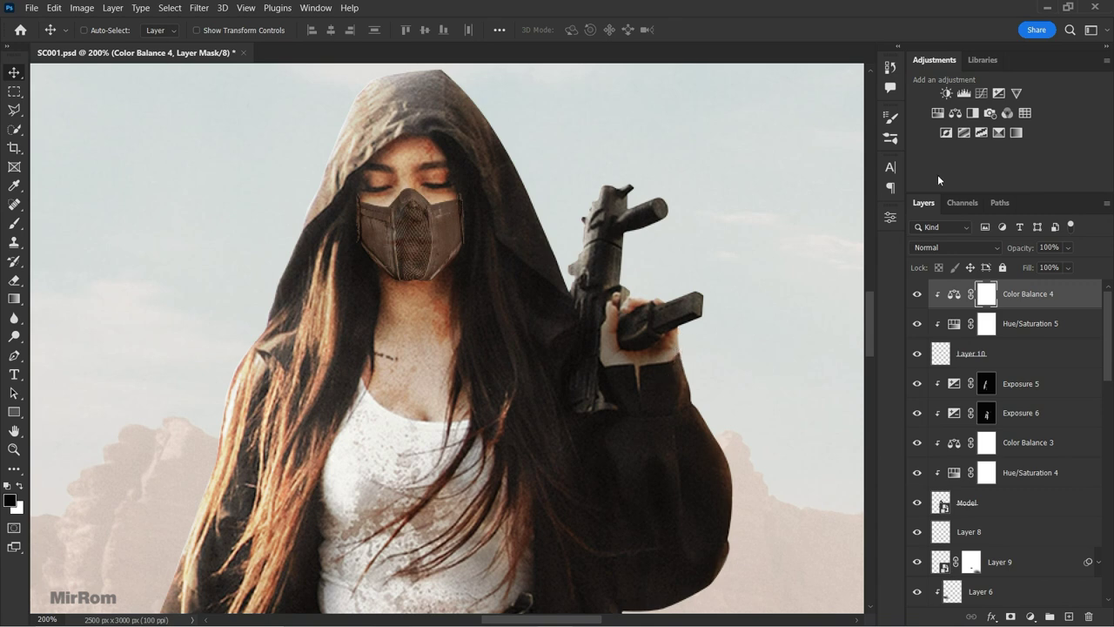
- Add a clipped Levels 7 layer with midtones 0.74 and output 13–213 to darken the mask
left_click(964, 92)
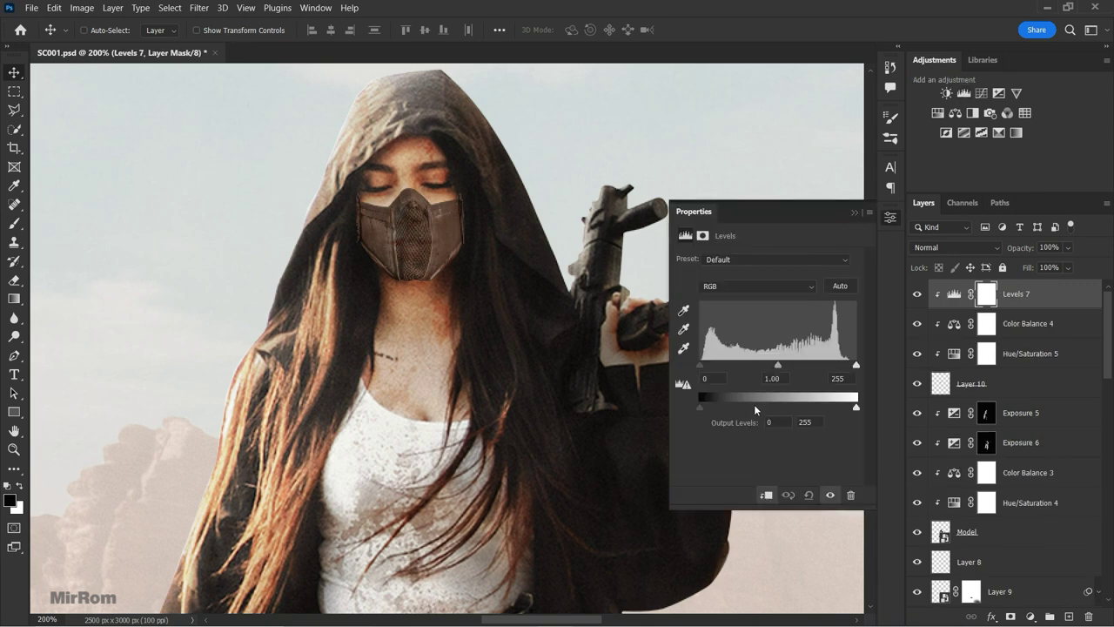
left_click_drag(784, 360, 791, 360)
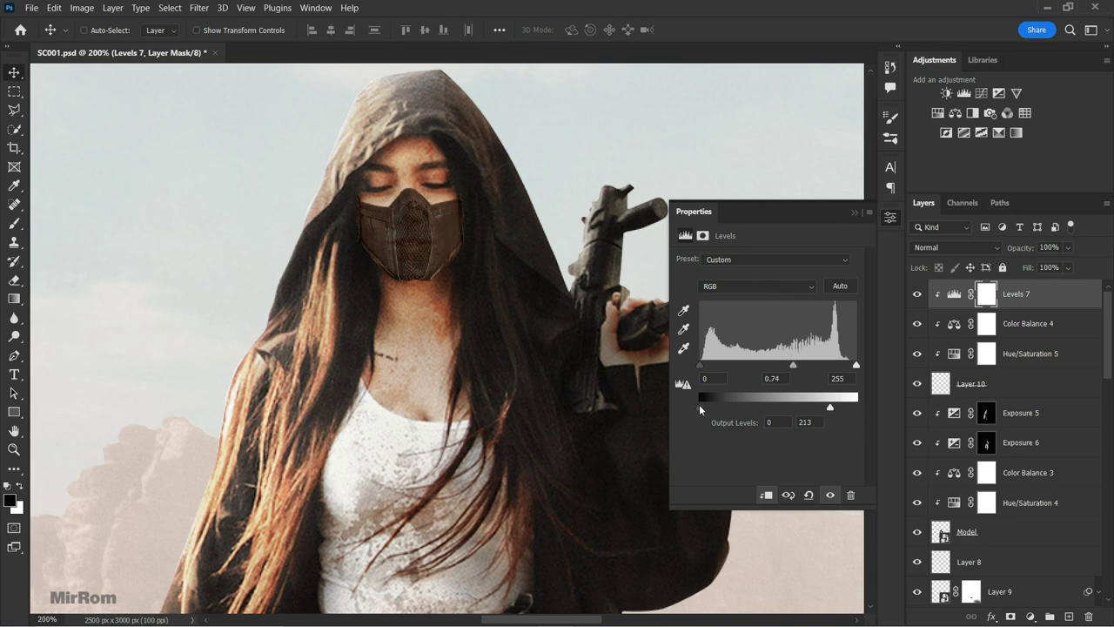
left_click_drag(701, 406, 708, 407)
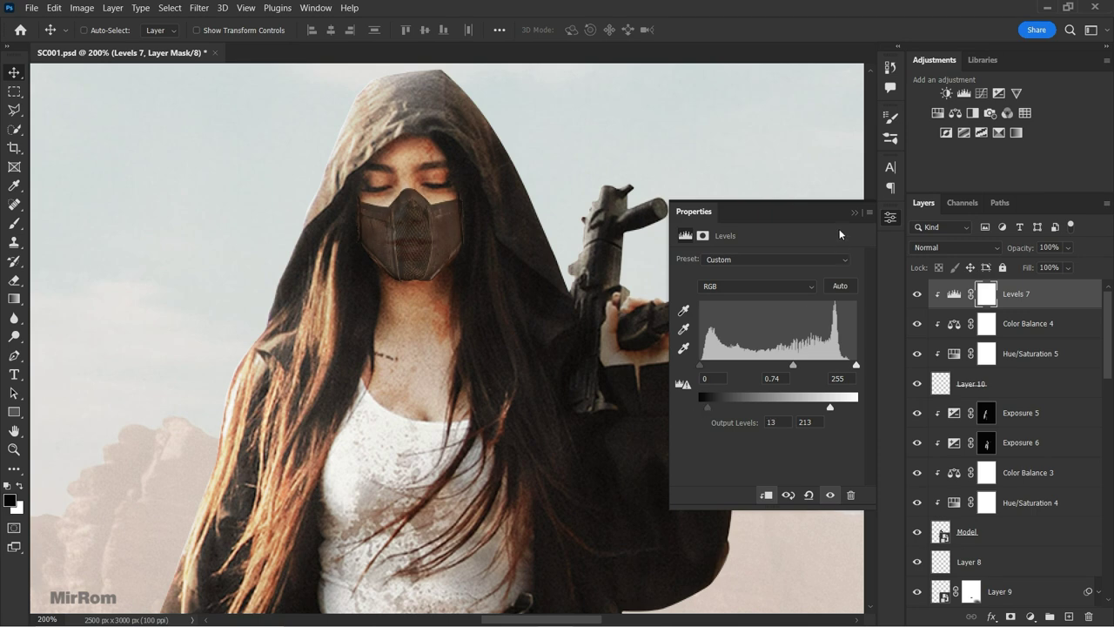
left_click(973, 388)
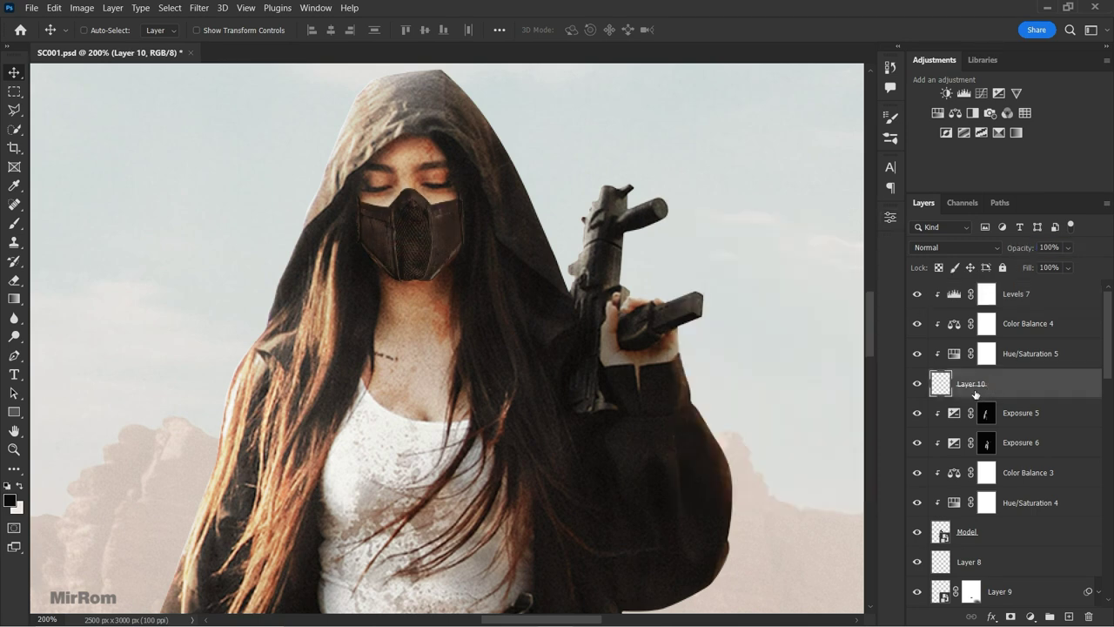
left_click(1028, 298)
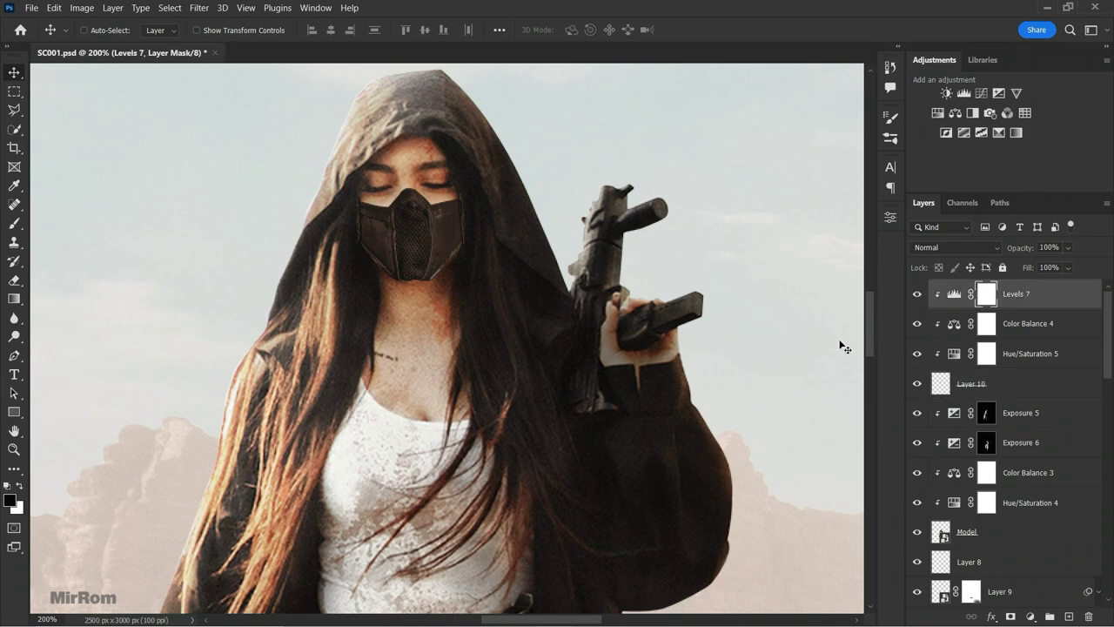
- Add a clipped Exposure 7 layer brightening the mask, then invert its mask to black
left_click(998, 93)
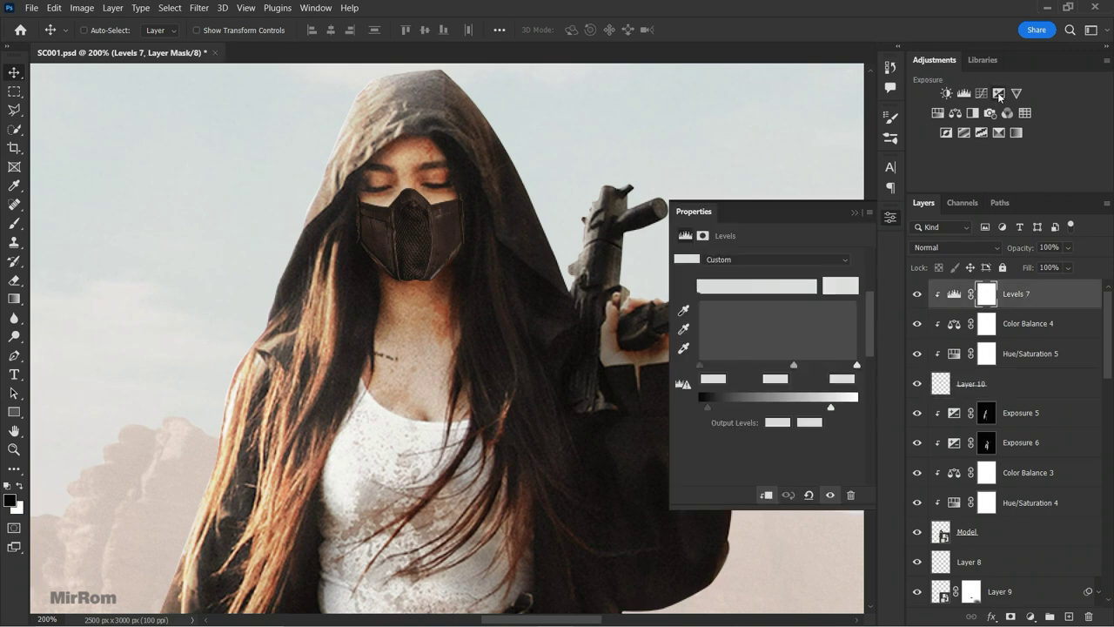
left_click_drag(767, 296, 786, 296)
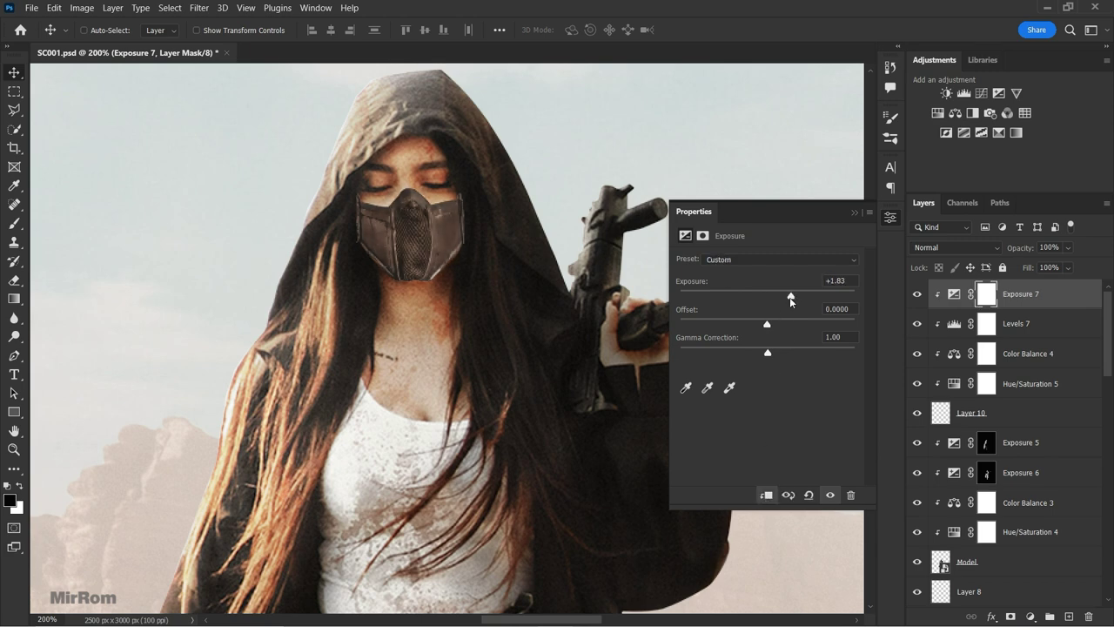
left_click_drag(767, 349, 760, 354)
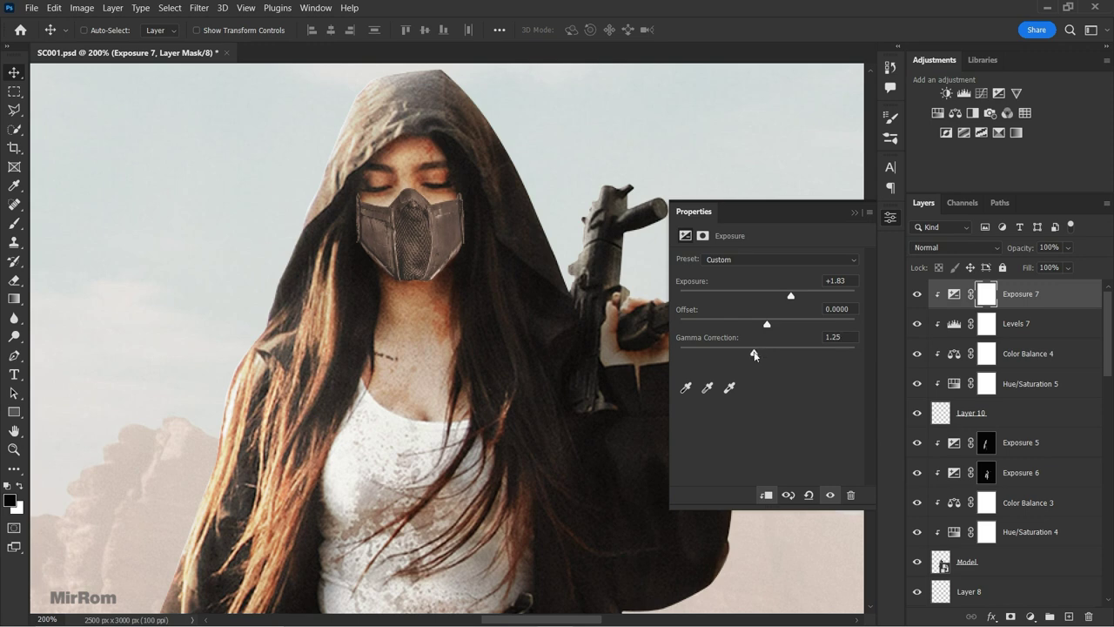
left_click(955, 294)
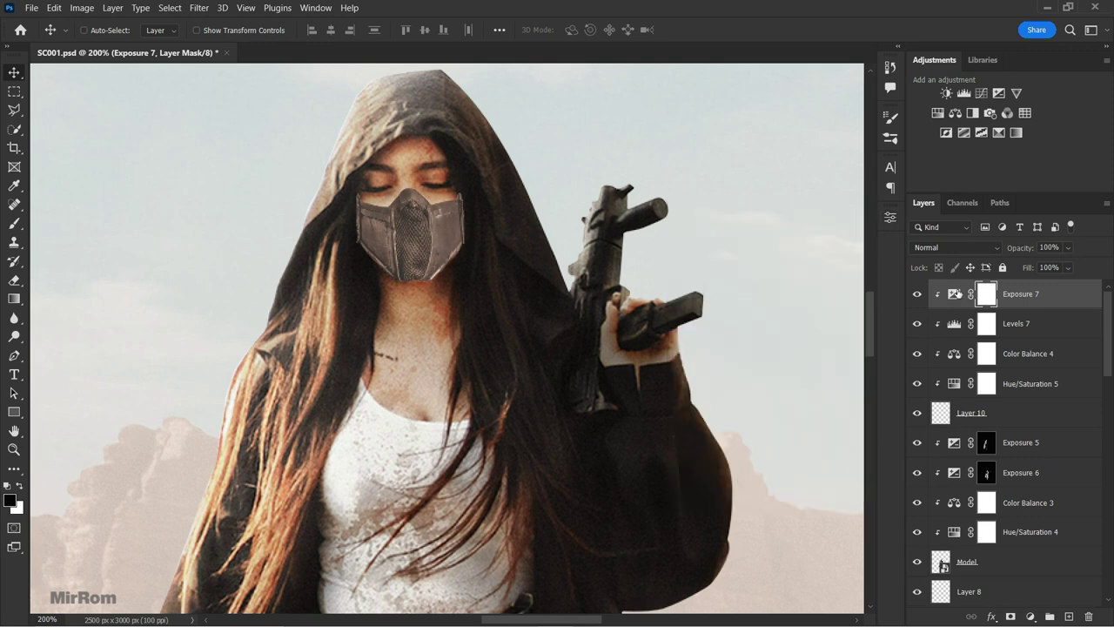
key("ctrl+i")
- Paint white at low opacity along the face mask's centre strip to reveal the exposure
key("b")
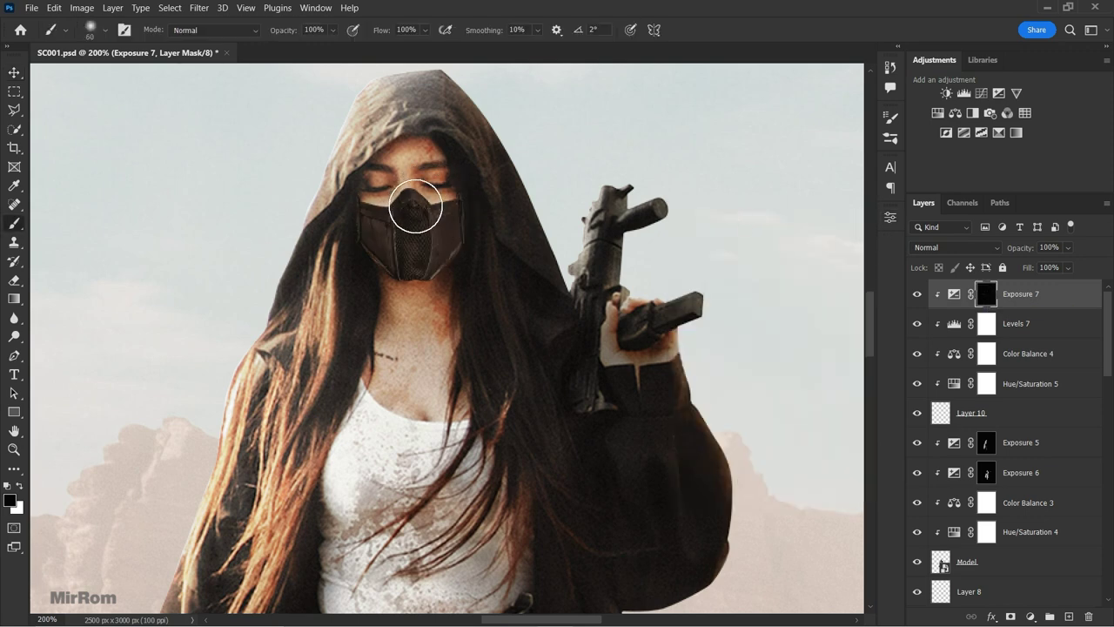
key("x")
key("6")
key("8")
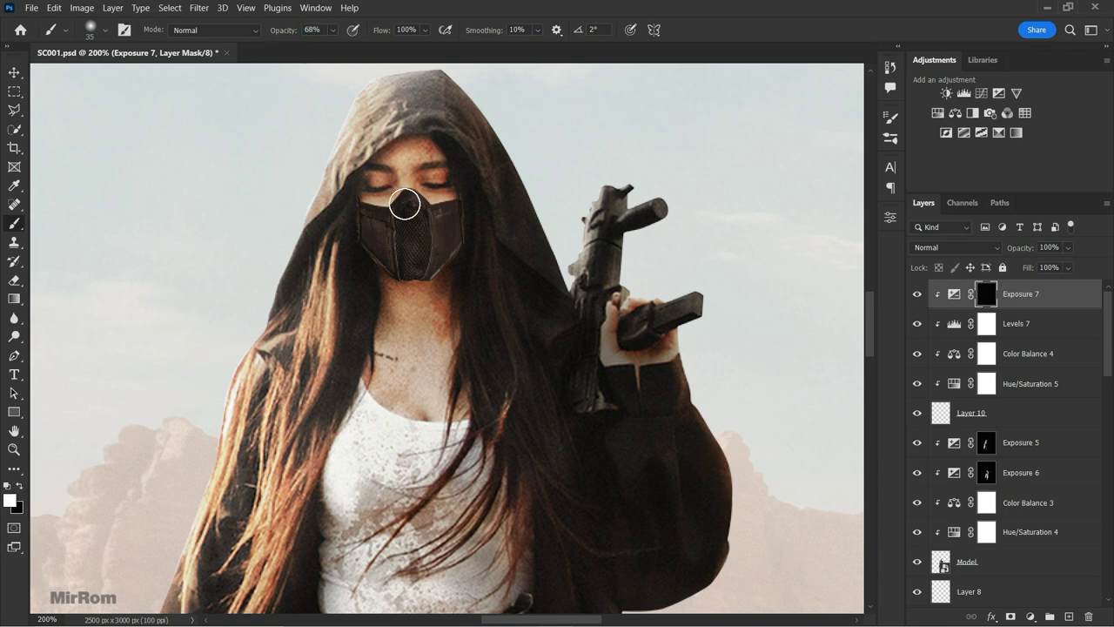
key("bracketleft")
key("bracketleft")
key("bracketleft")
key("bracketleft")
key("bracketleft")
key("bracketleft")
key("bracketleft")
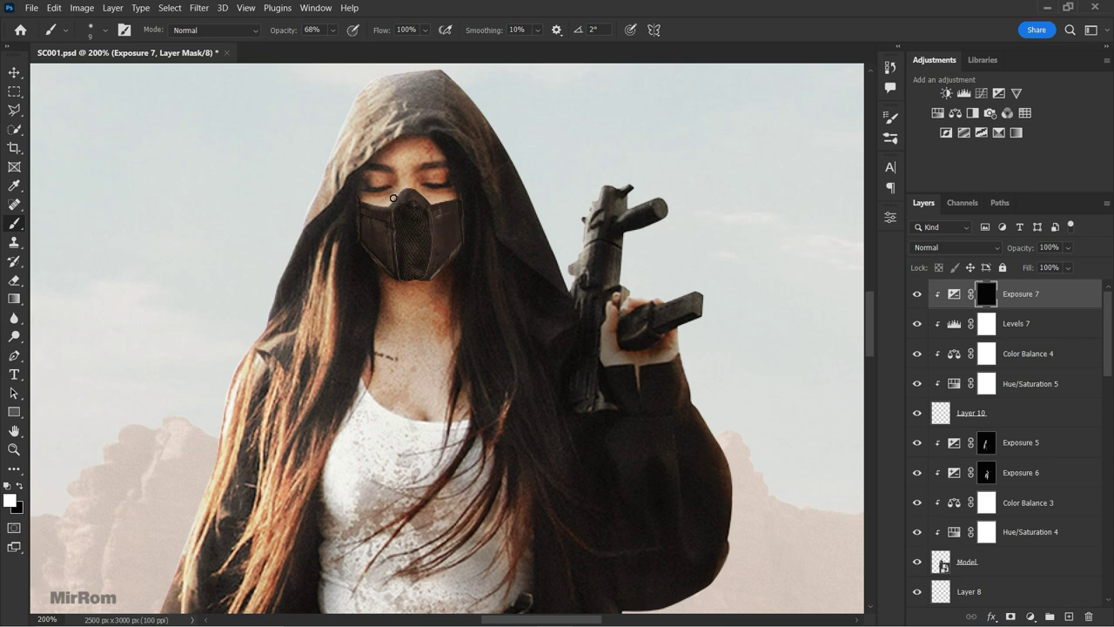
mouse_move(396, 213)
left_mouse_down()
mouse_move(396, 270)
mouse_move(413, 243)
left_mouse_up()
key("bracketright")
key("bracketright")
key("bracketright")
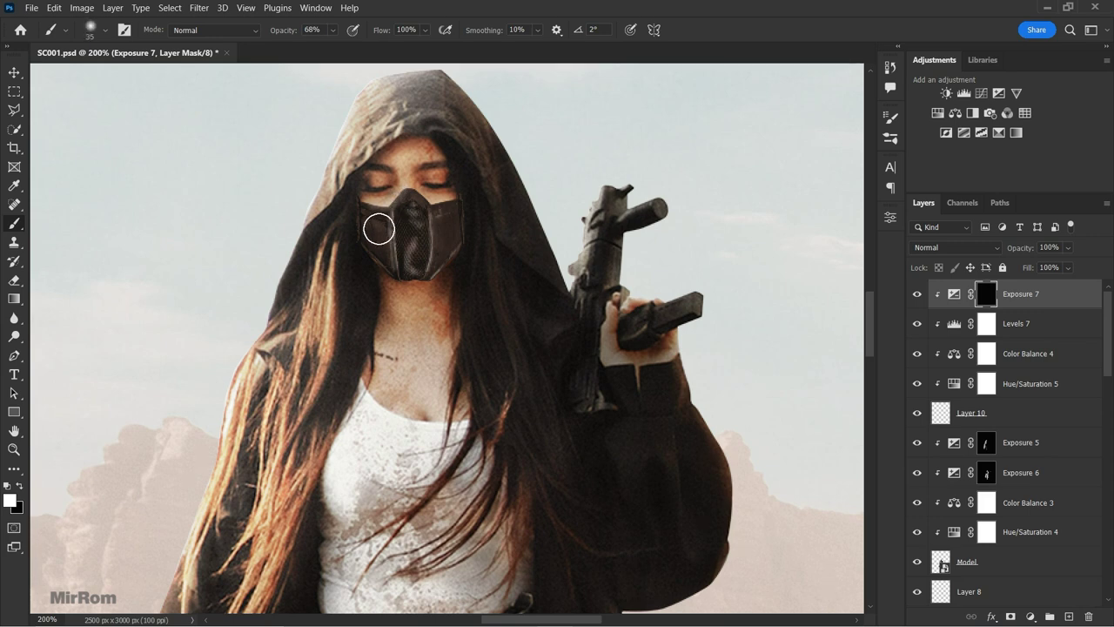
key("x")
key("2")
key("2")
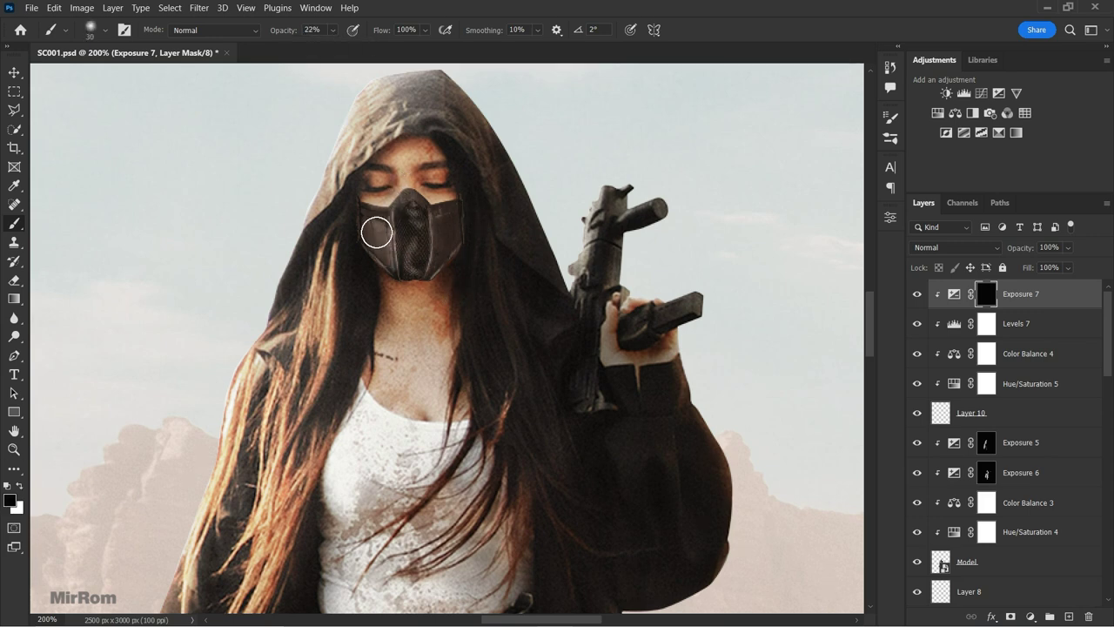
key("v")
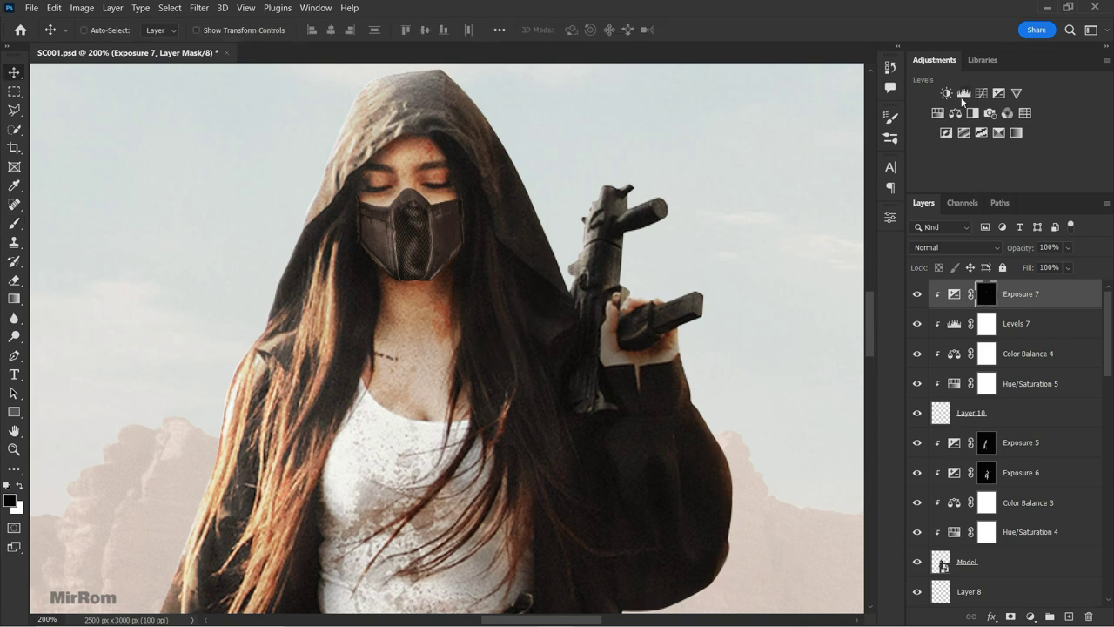
- Add Brightness/Contrast 1 (brightness −109, contrast 12) and invert its mask to hide it
left_click(946, 93)
left_click_drag(764, 304, 707, 303)
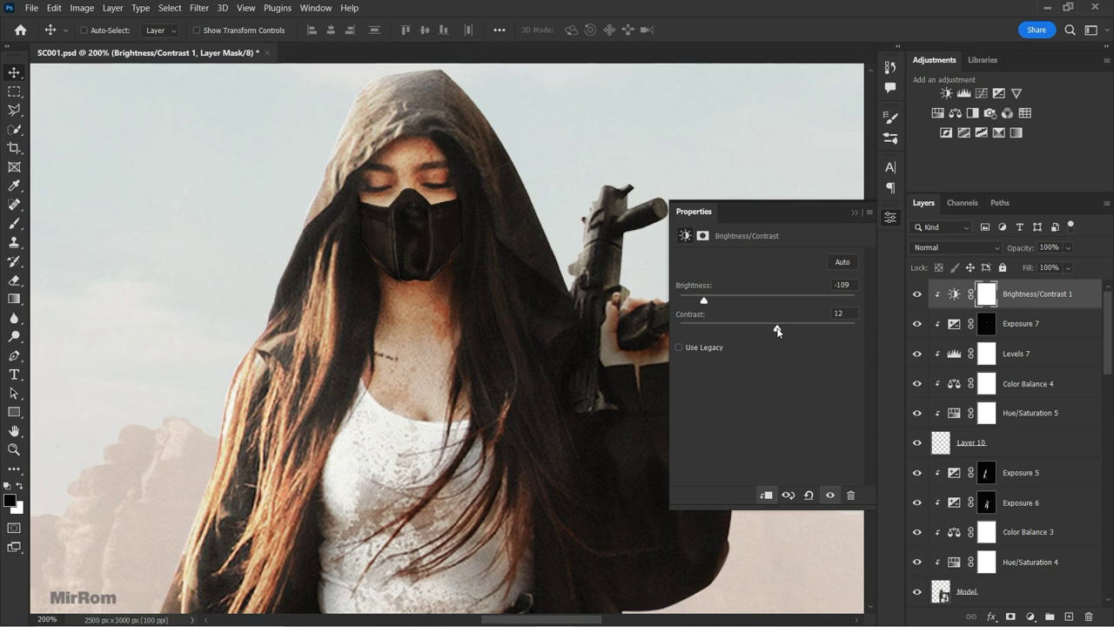
left_click(890, 216)
key("ctrl+i")
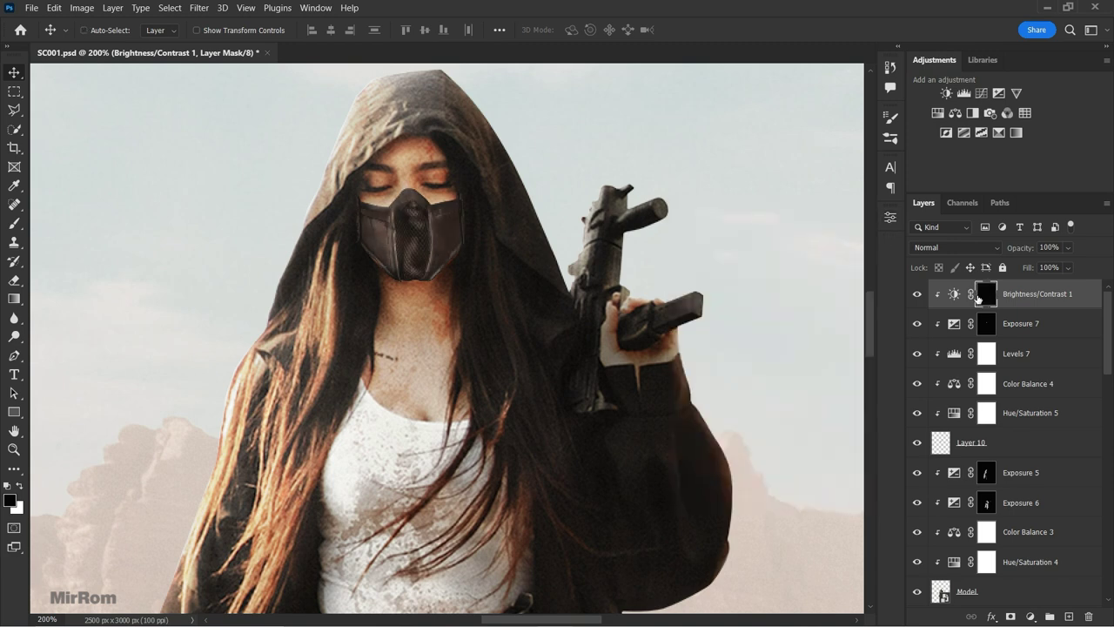
- Paint soft white touches on the face at 56% then 27% brush opacity
key("b")
key("x")
left_click_drag(285, 30, 300, 37)
type("56")
key("bracketright")
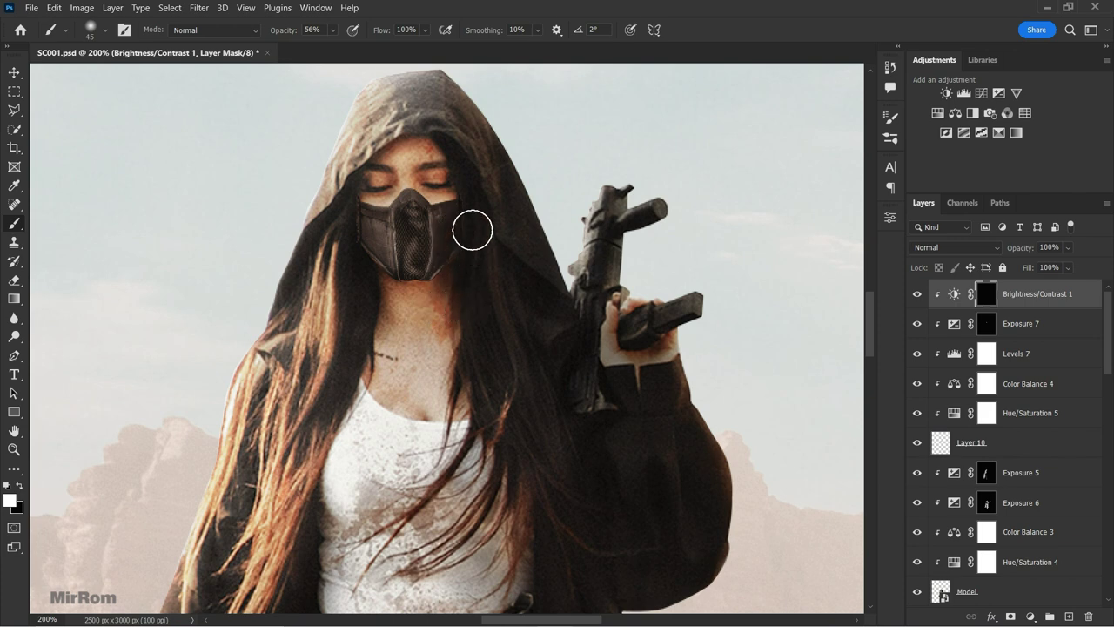
key("bracketleft")
left_click(310, 29)
type("27")
key("Return")
key("bracketleft")
key("bracketleft")
key("bracketleft")
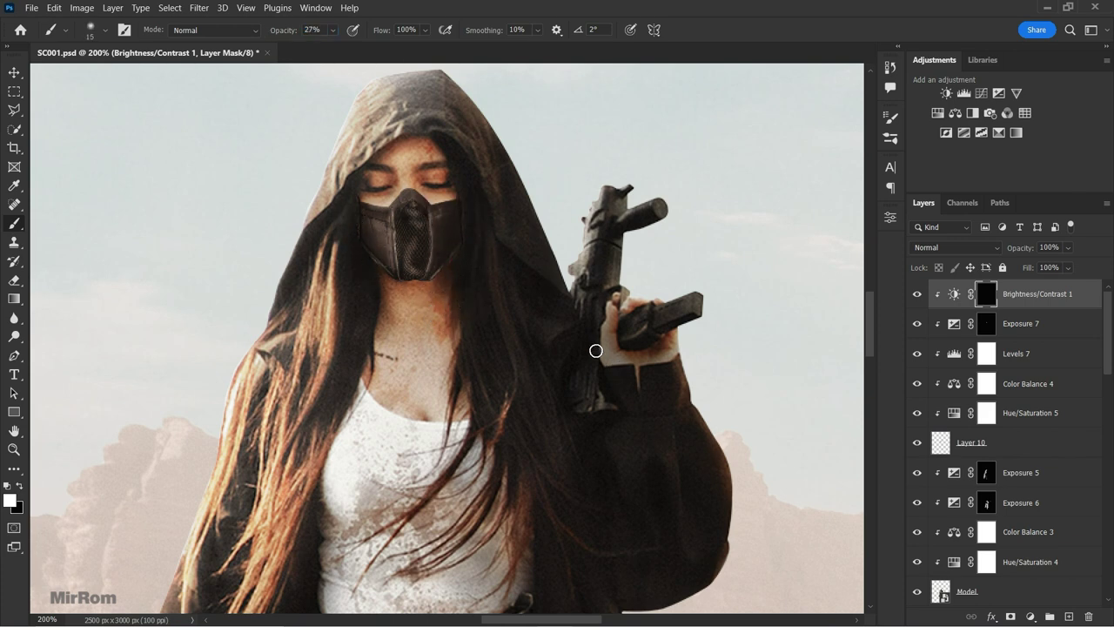
left_click(989, 443)
scroll(630, 592, "right", 3)
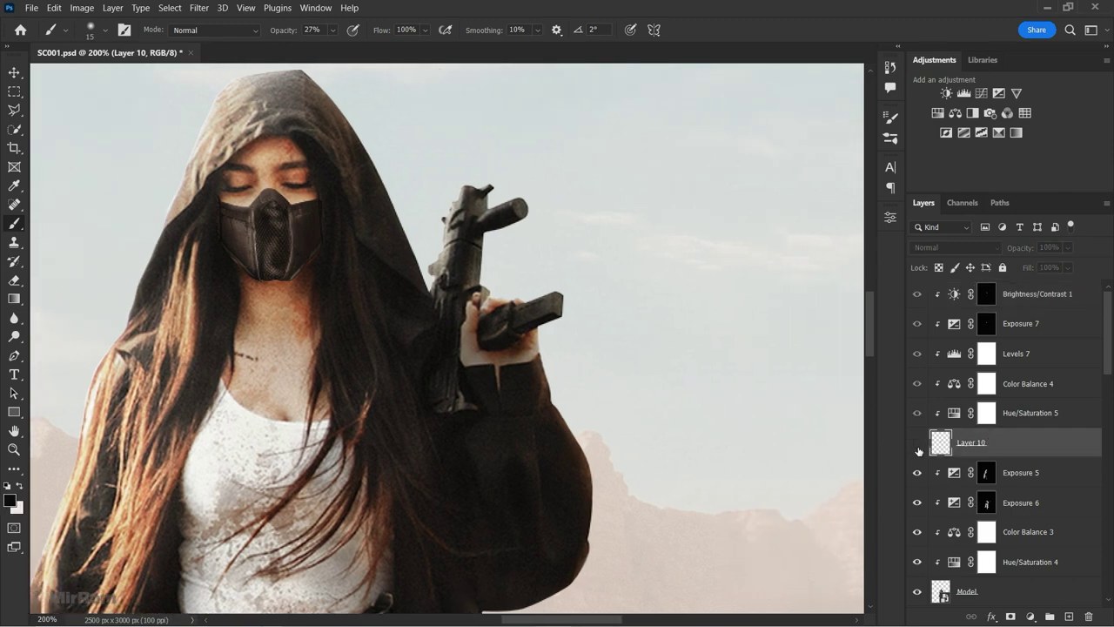
- Give Layer 10 a black drop shadow with 1 px distance and 3 px size
left_click(991, 616)
left_click(1018, 470)
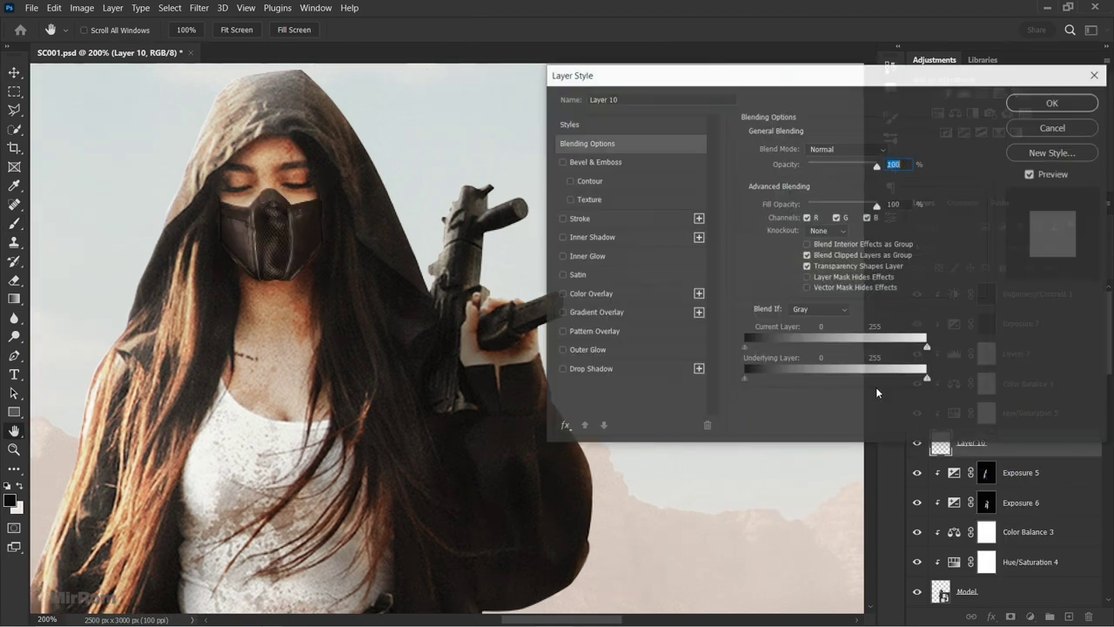
left_click_drag(753, 80, 696, 102)
left_click(539, 393)
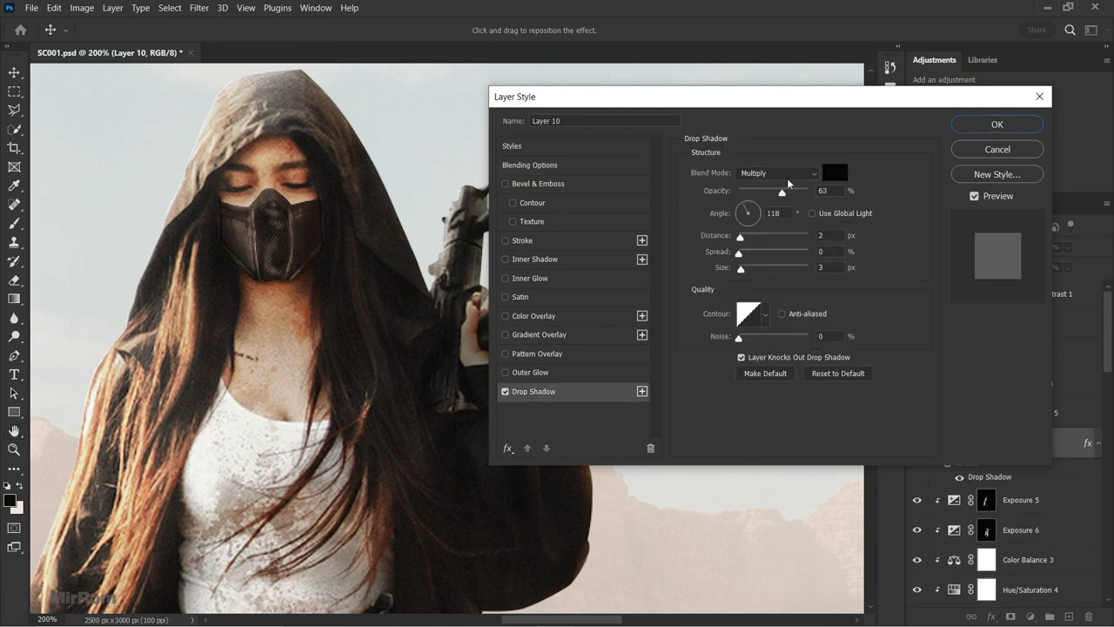
left_click(834, 172)
left_click(1001, 220)
left_click(830, 268)
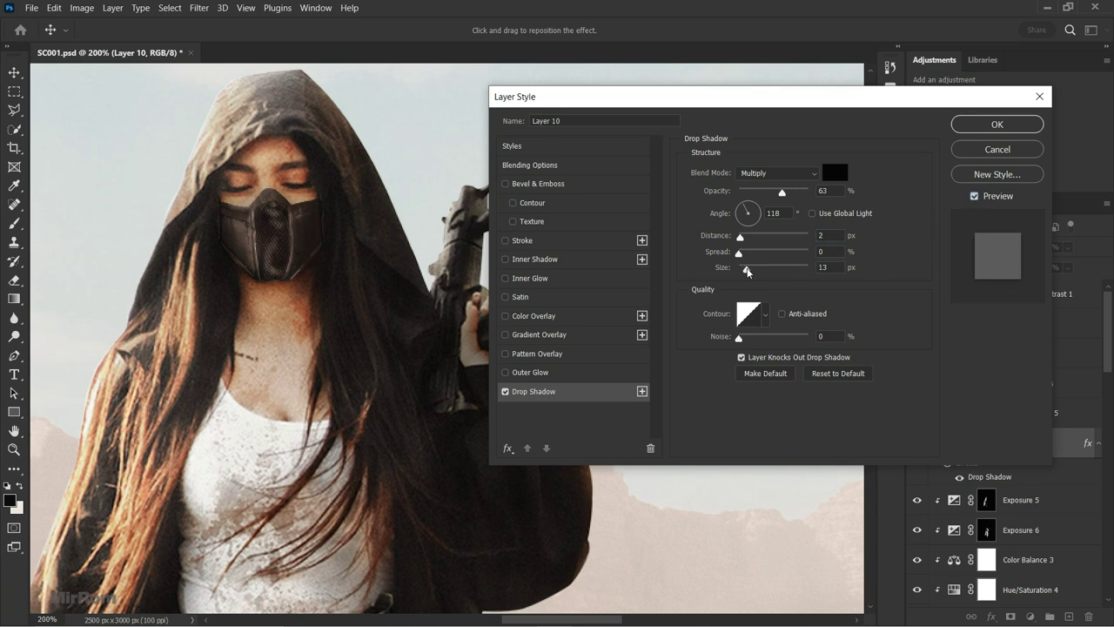
left_click_drag(746, 270, 740, 270)
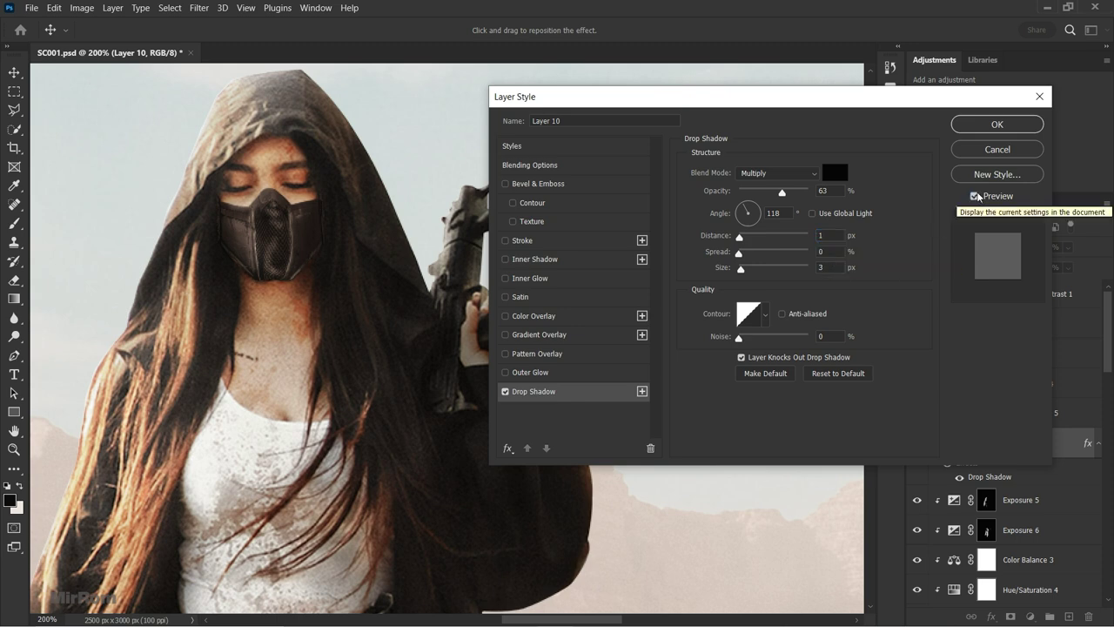
left_click(989, 129)
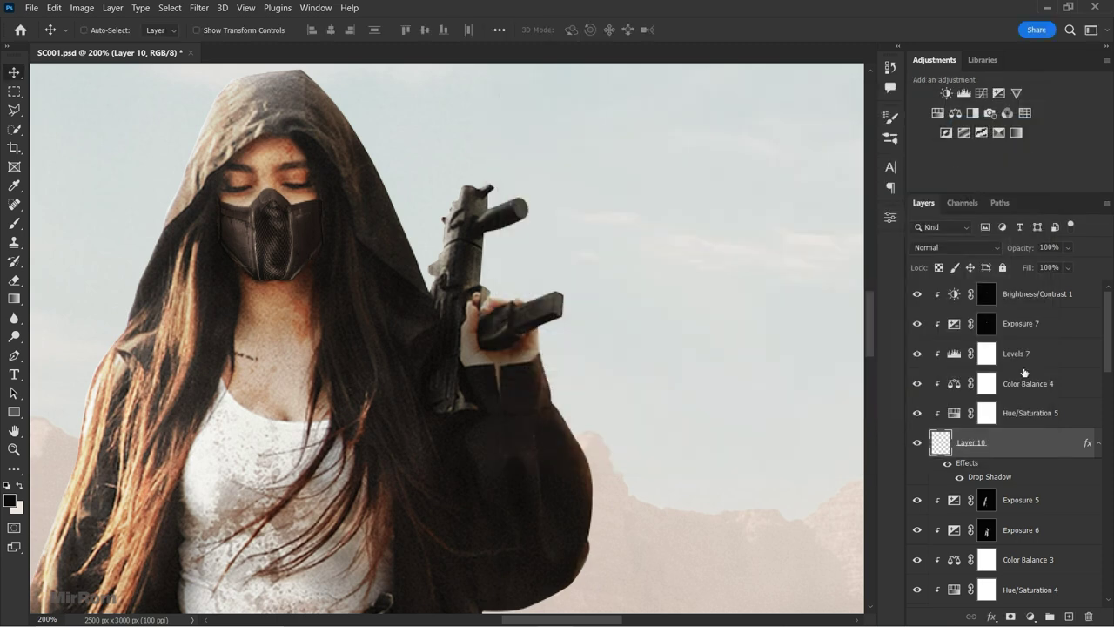
left_click(1098, 443)
- Check the whole image and save SC001.psd
key("ctrl+0")
key("ctrl+1")
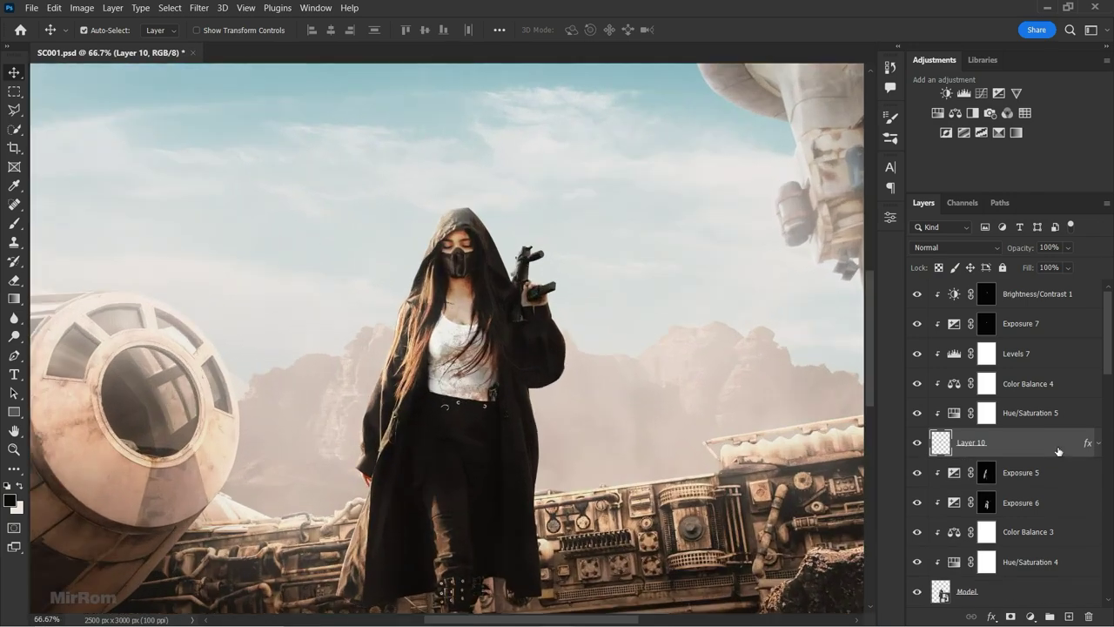
key("ctrl+s")
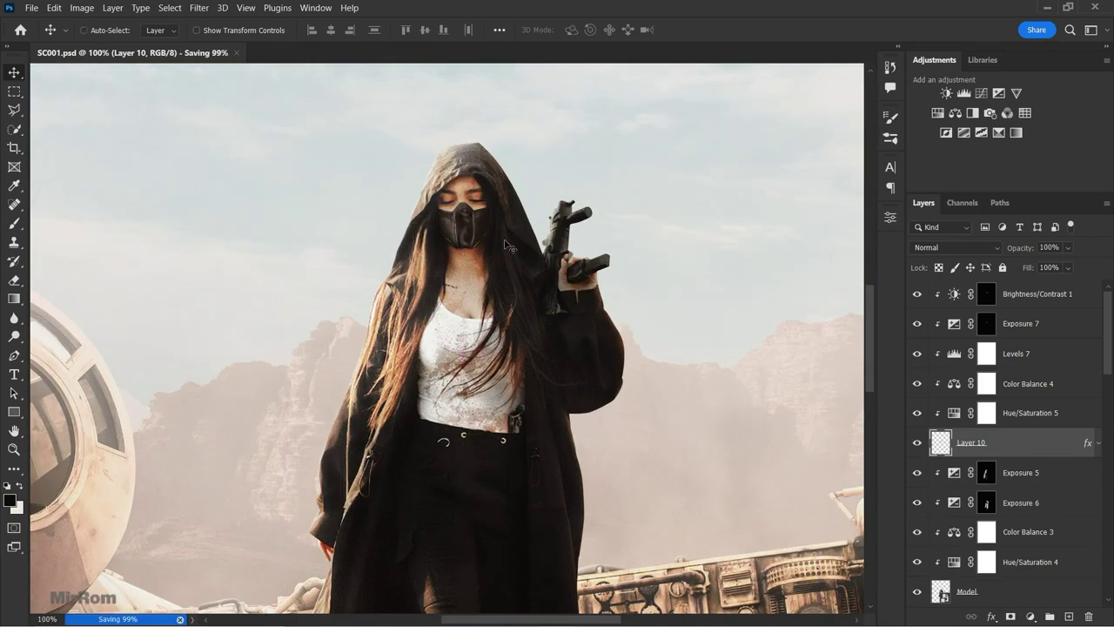
key("ctrl+minus")
key("ctrl+minus")
key("ctrl+minus")
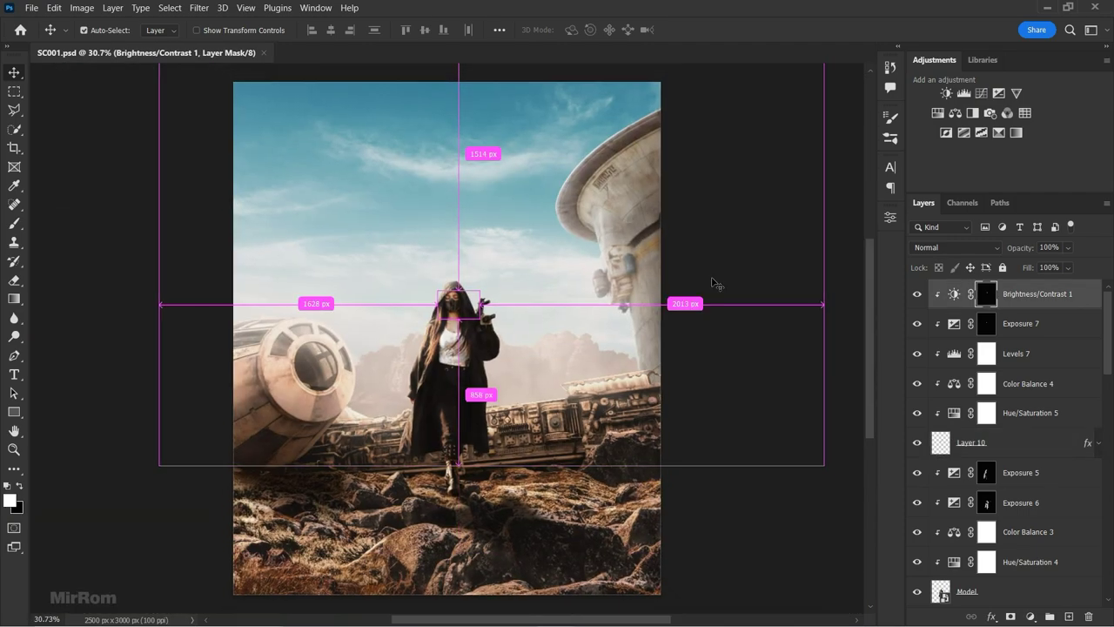
- Bring the brass goggles into SC001 as Layer 11 and apply their layer mask
left_click(921, 289)
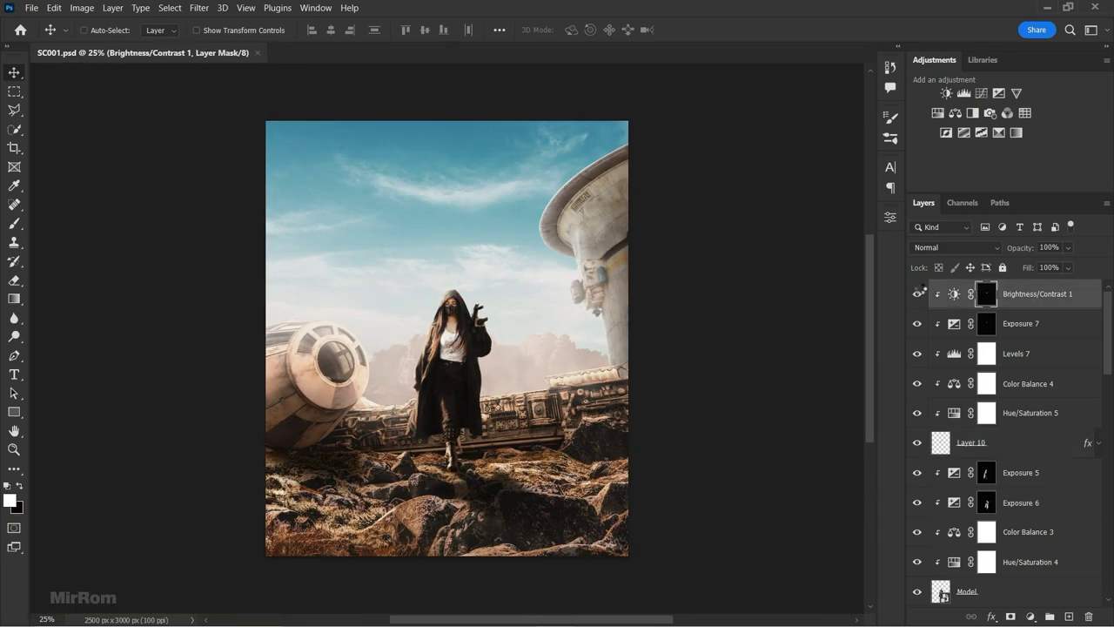
left_click(31, 8)
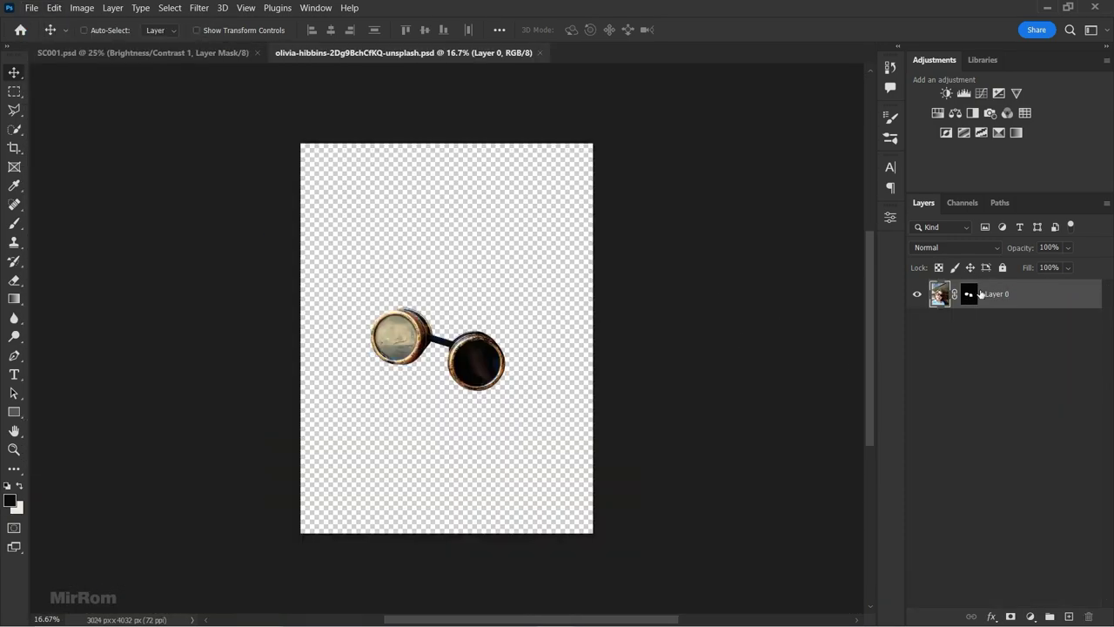
right_click(973, 296)
left_click(977, 303)
left_click_drag(478, 365, 291, 115)
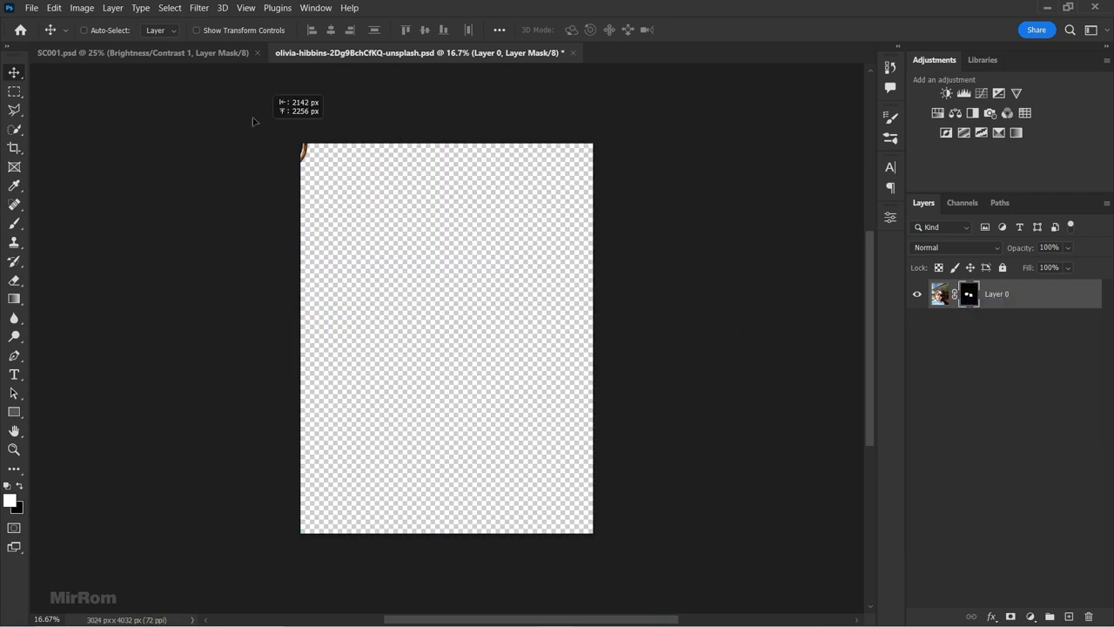
left_click(573, 52)
left_click(577, 248)
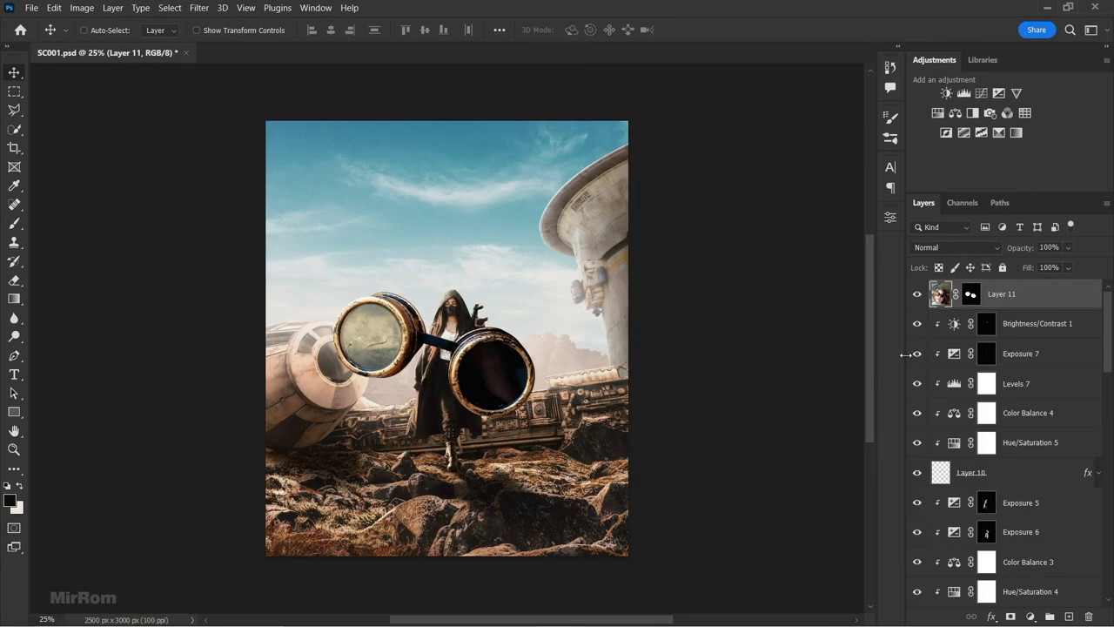
left_click(968, 294)
left_click_drag(969, 294, 966, 329)
left_click(84, 30)
- Scale the goggles down and move them up toward the woman's face
key("ctrl+plus")
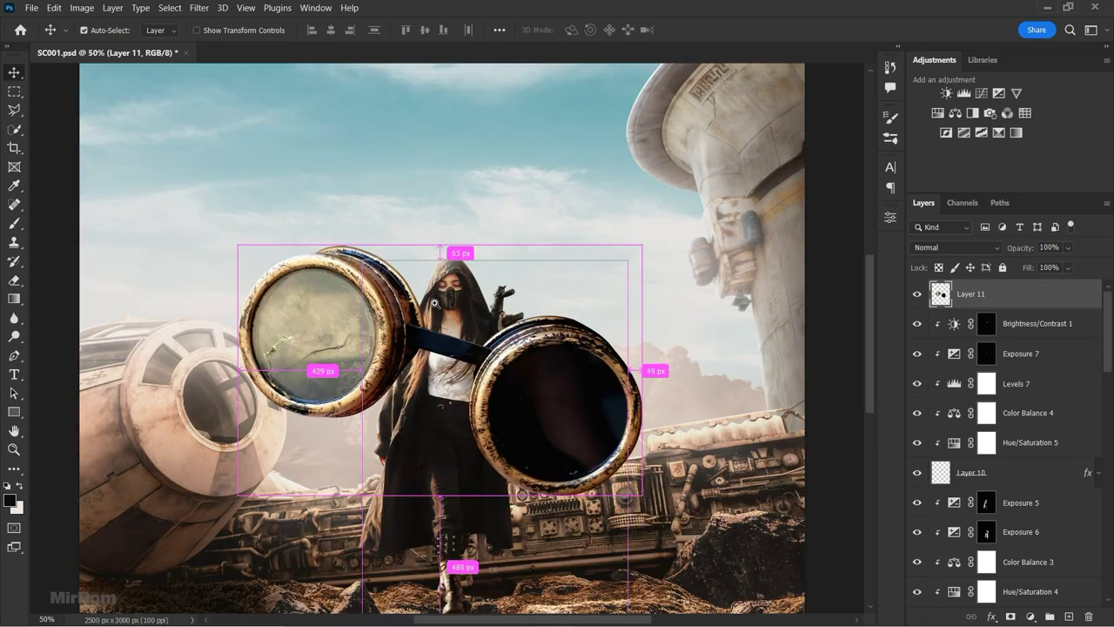
key("ctrl+t")
left_click_drag(643, 494, 413, 343)
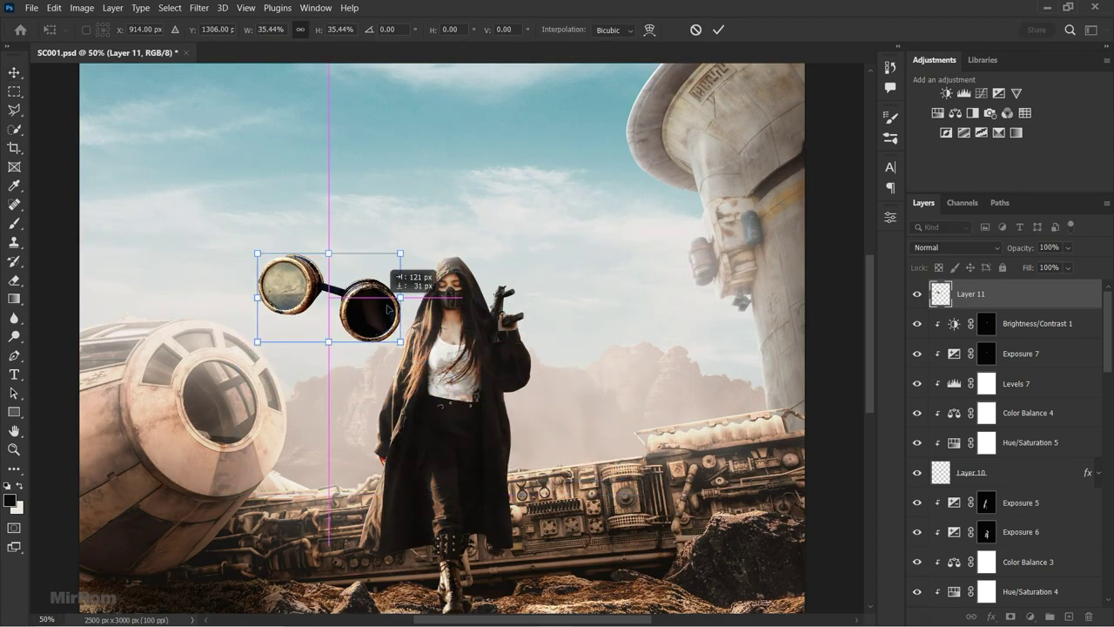
left_click_drag(348, 304, 455, 313)
left_click_drag(508, 257, 473, 279)
key("ctrl+plus")
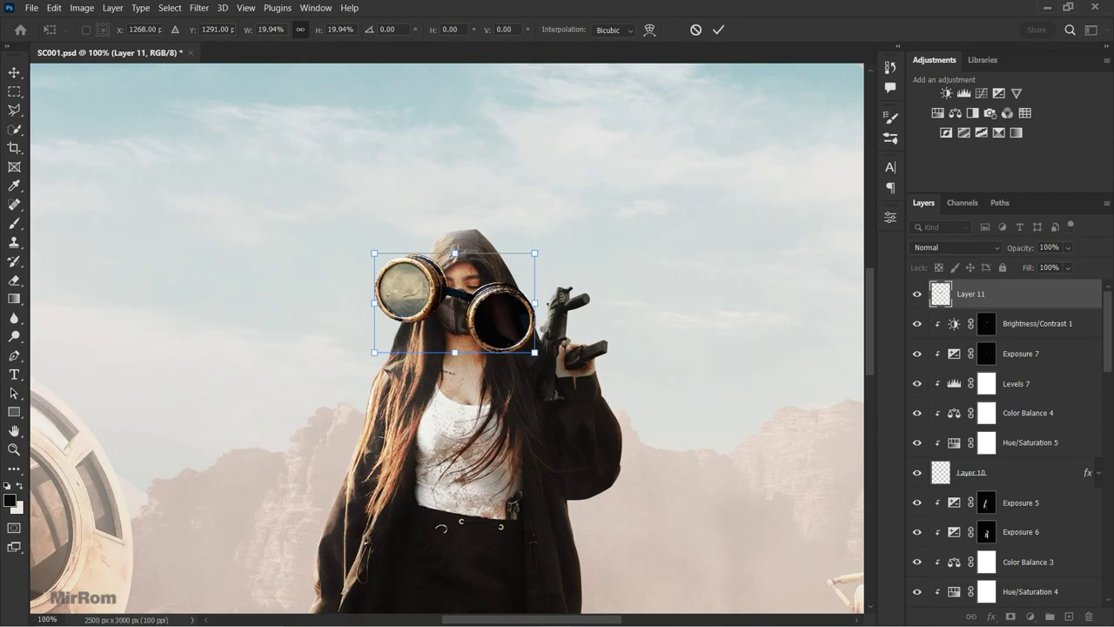
- Tilt and fit the goggles over her eyes at reduced opacity, then commit at full opacity
mouse_move(538, 263)
left_mouse_down()
mouse_move(522, 242)
mouse_move(510, 261)
left_mouse_up()
key("ctrl+plus")
key("ctrl+plus")
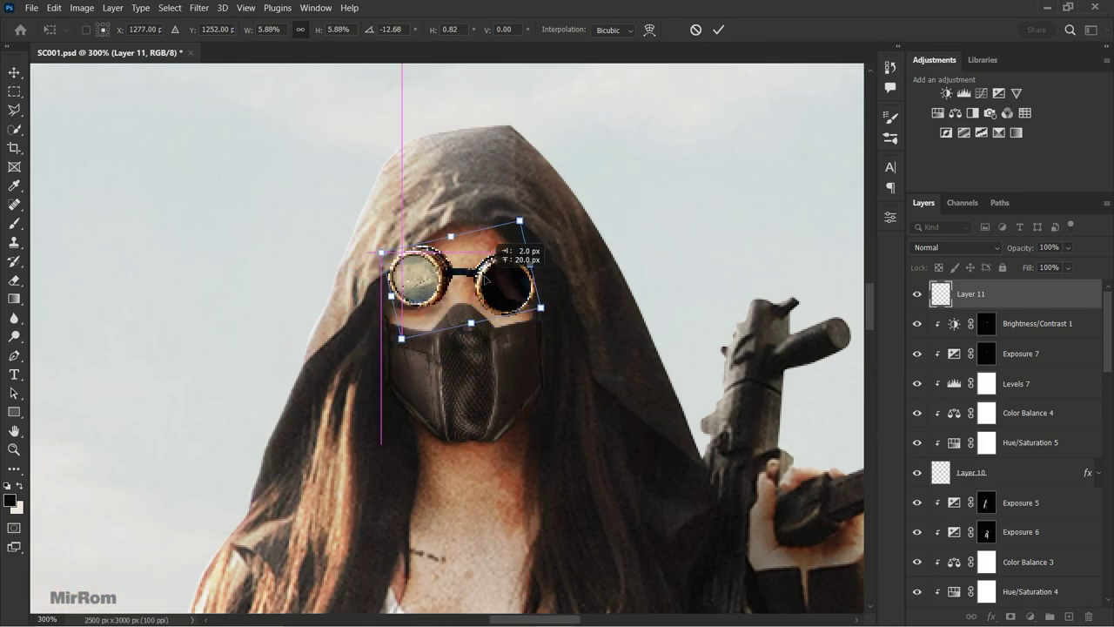
left_click_drag(453, 296, 459, 287)
mouse_move(544, 261)
left_mouse_down()
mouse_move(549, 283)
mouse_move(512, 225)
left_mouse_up()
key("7")
key("4")
left_click_drag(470, 288, 467, 295)
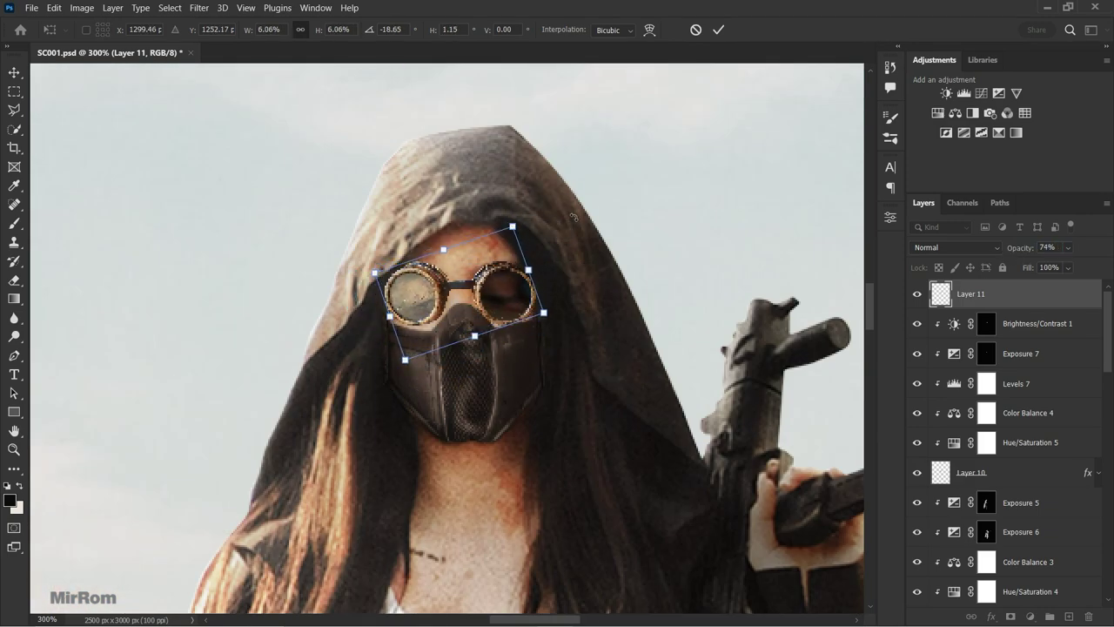
key("Return")
key("0")
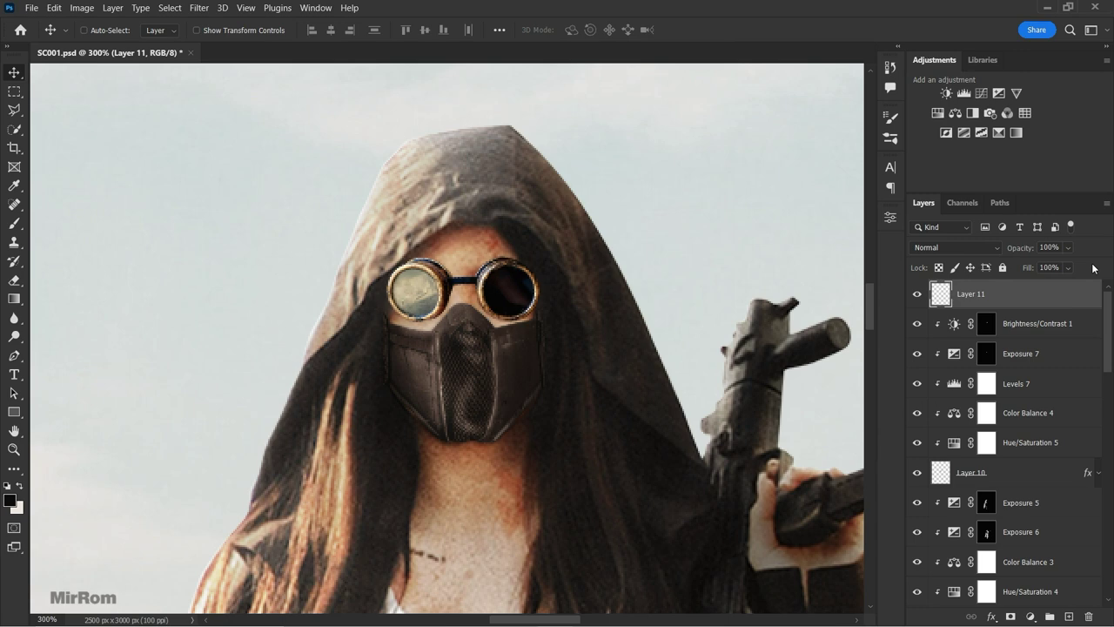
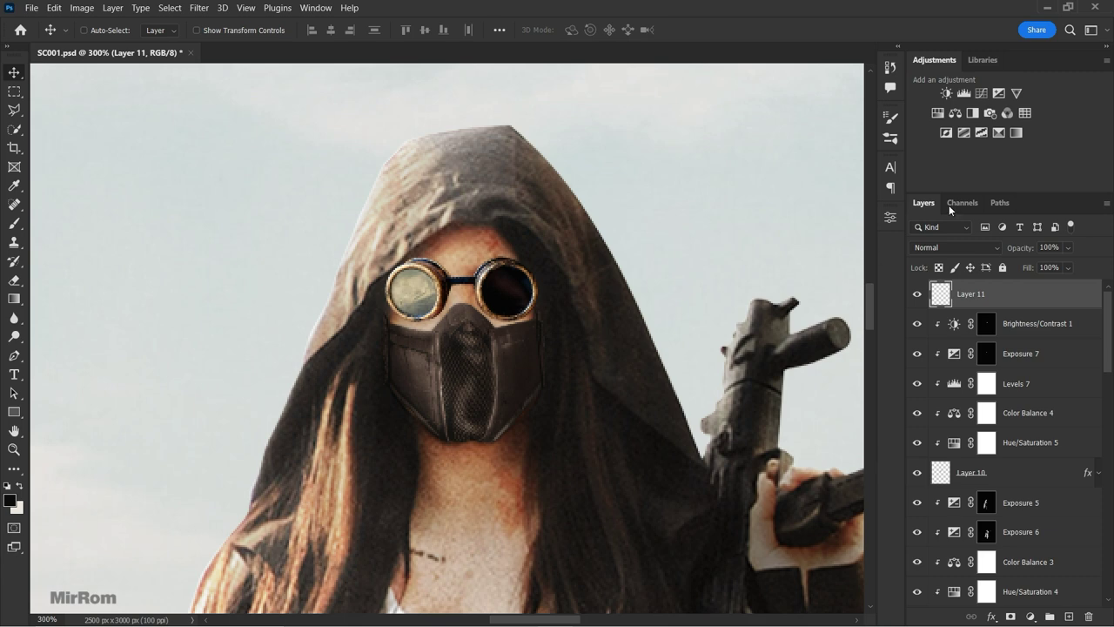
- Add a clipped Levels adjustment to Layer 11 with midtones 1.13 and output white 191
left_click(963, 93)
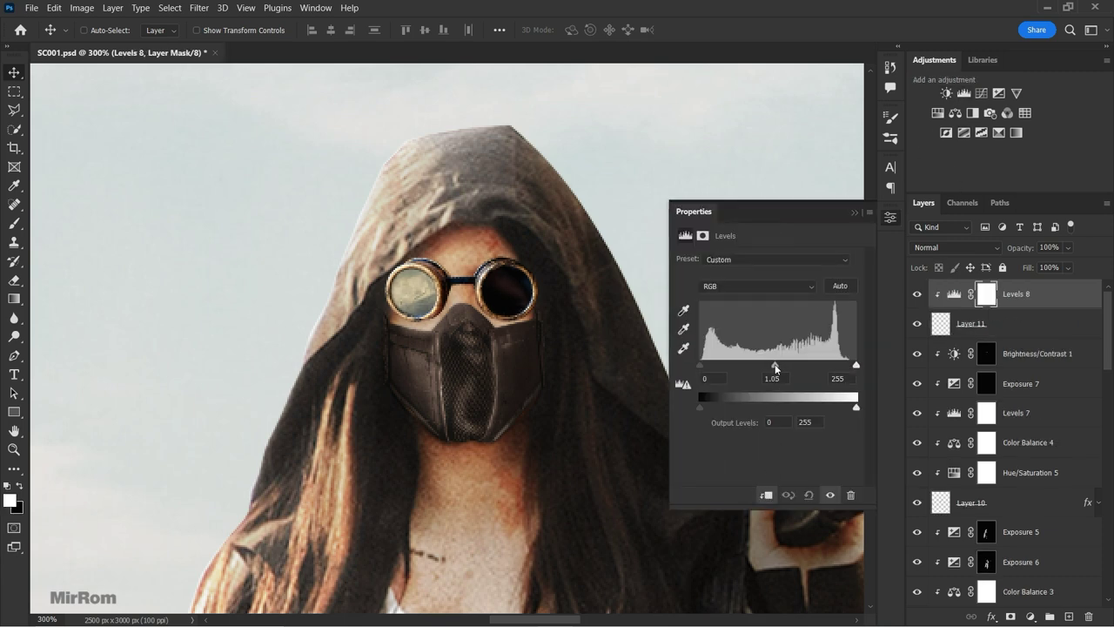
left_click_drag(774, 363, 771, 364)
left_click_drag(856, 406, 816, 406)
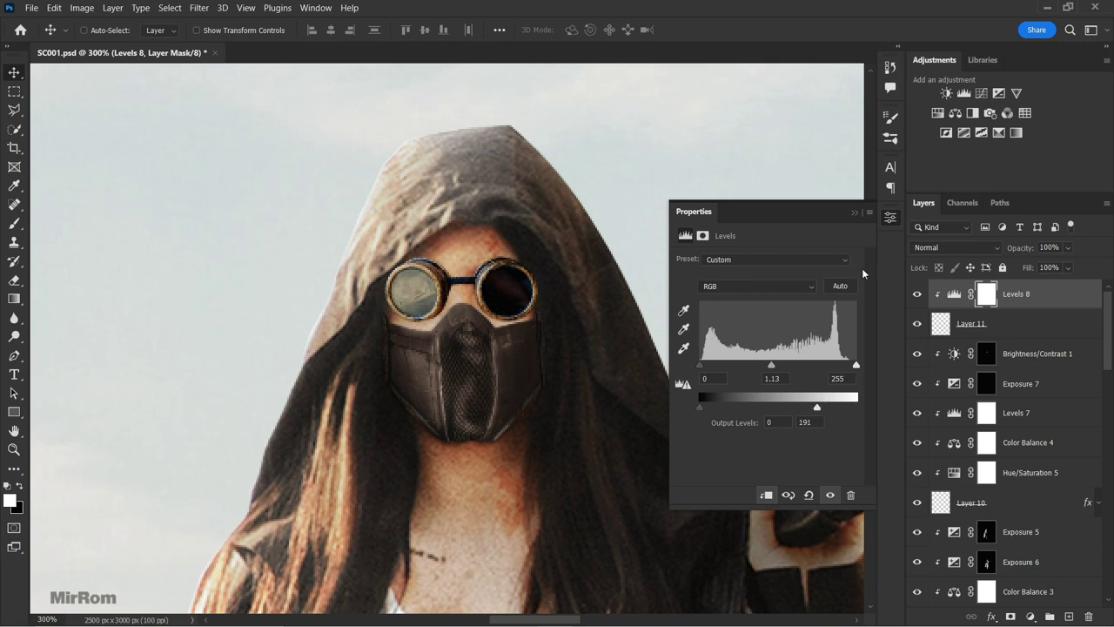
left_click(854, 211)
left_click(917, 294)
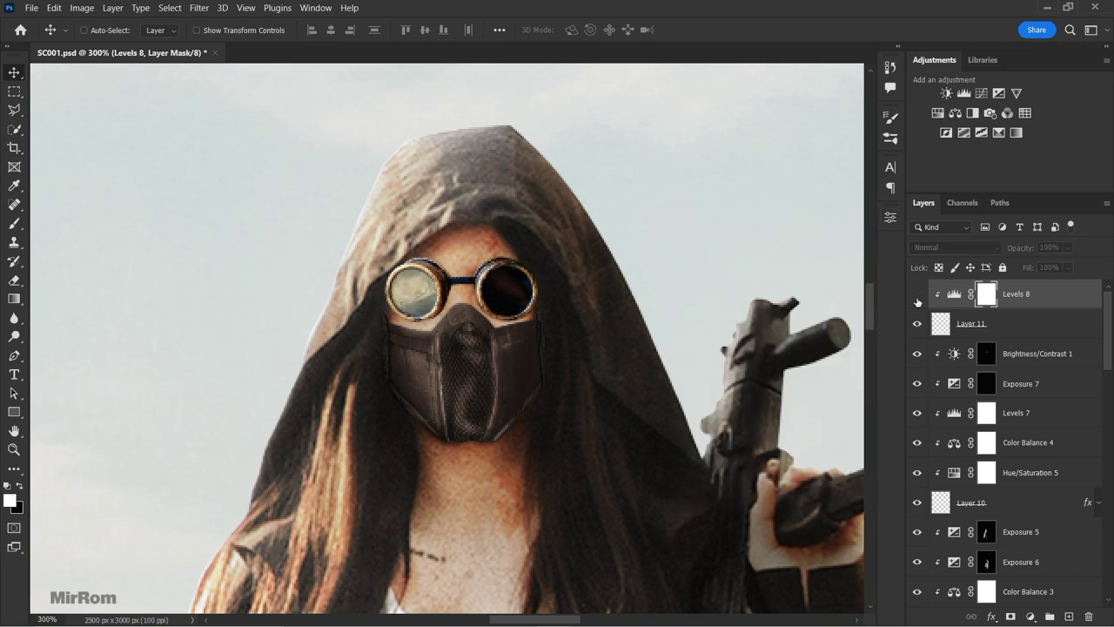
- Add a clipped Exposure adjustment at +1.11 and invert its mask to black
left_click(998, 93)
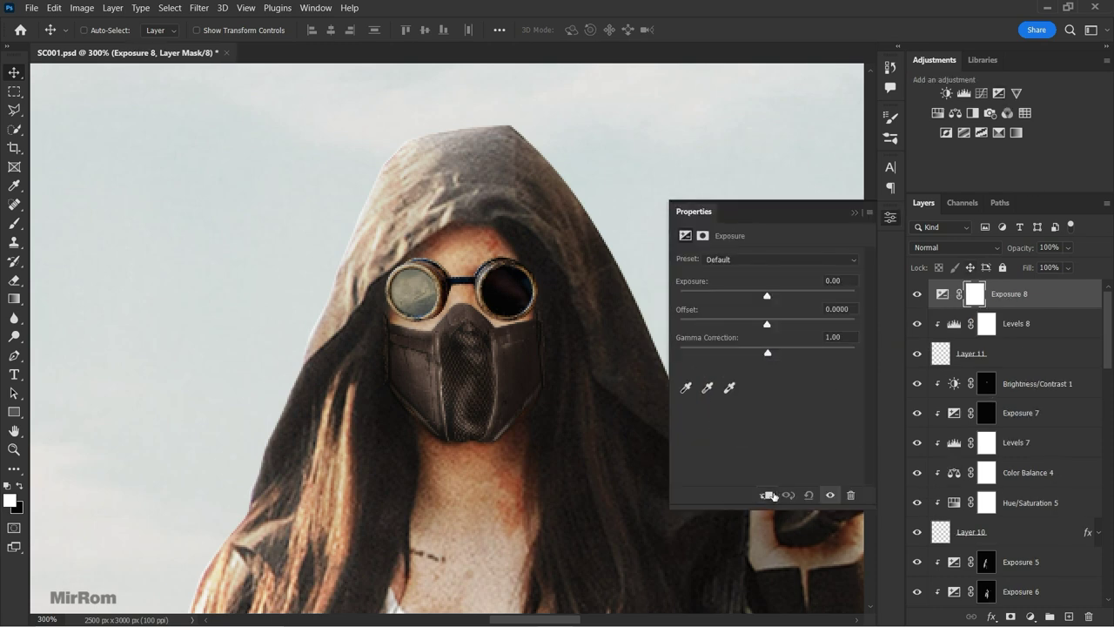
left_click_drag(767, 297, 779, 296)
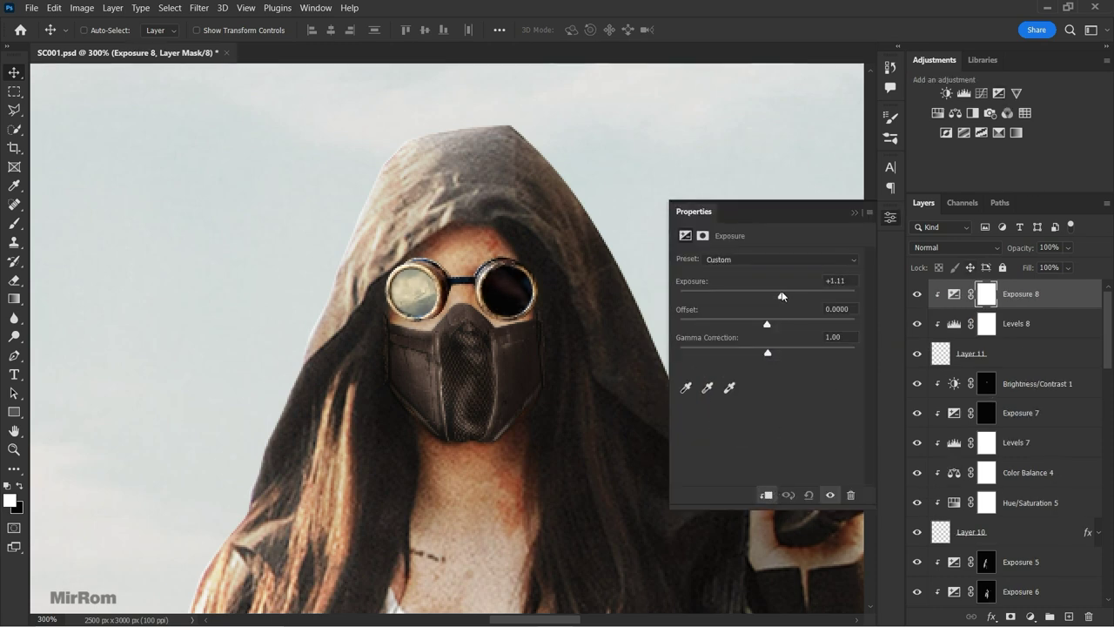
left_click(854, 212)
key("ctrl+i")
- Paint the brightening onto the left goggle's rim with a 50% opacity brush
scroll(388, 252, "up", 1)
key("b")
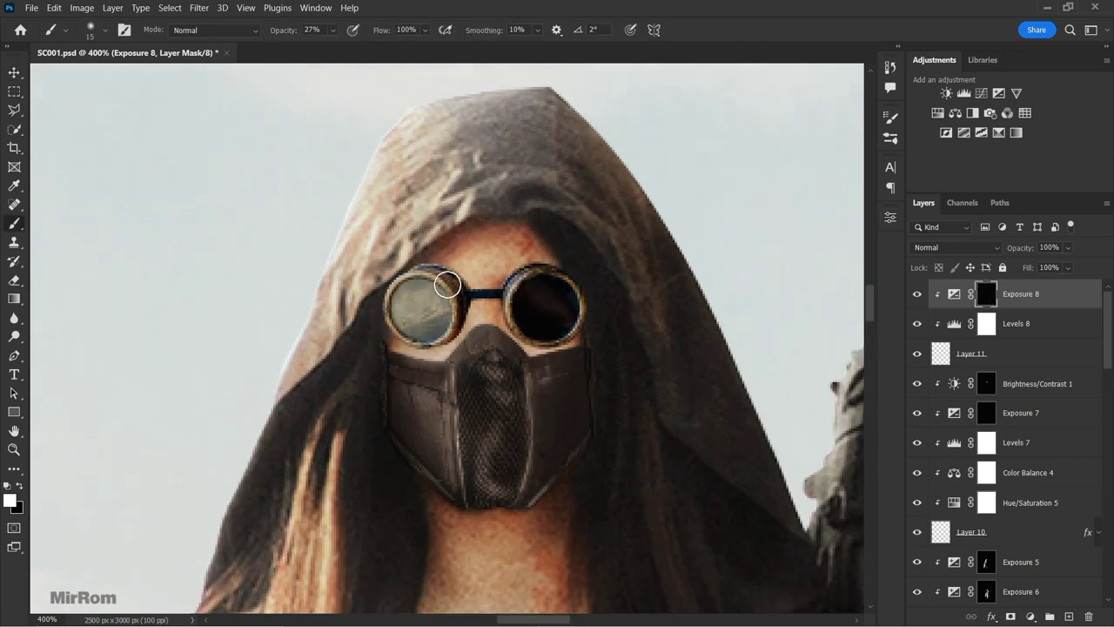
left_click(311, 30)
type("50")
key("Return")
key("bracketright")
key("bracketright")
key("bracketright")
key("bracketright")
left_click_drag(410, 279, 403, 298)
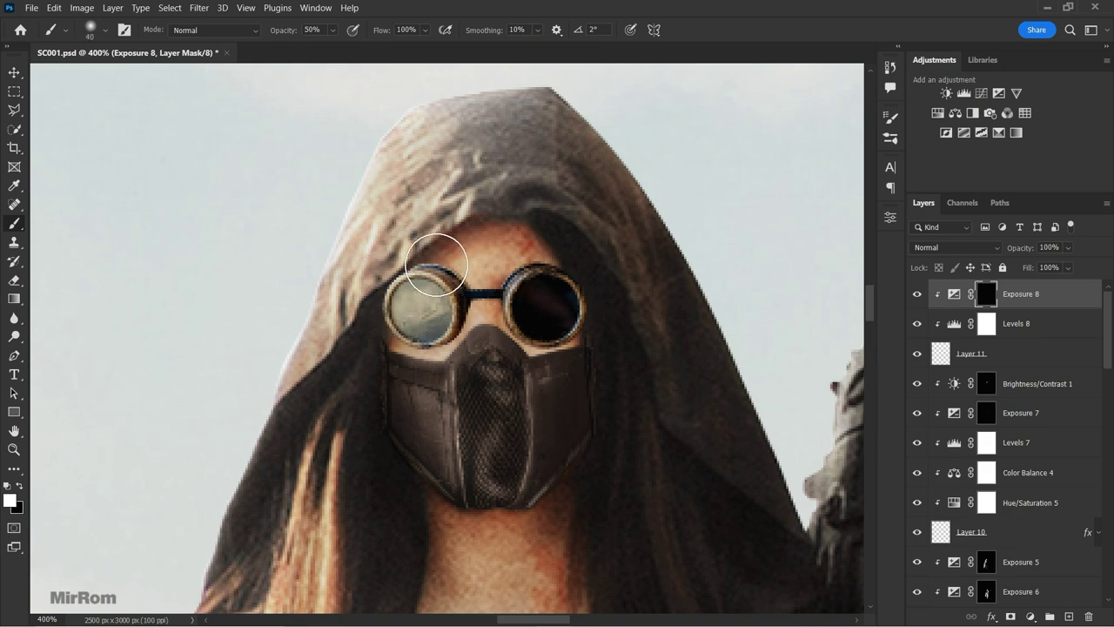
left_click_drag(436, 265, 401, 327)
key("bracketleft")
key("bracketleft")
key("bracketleft")
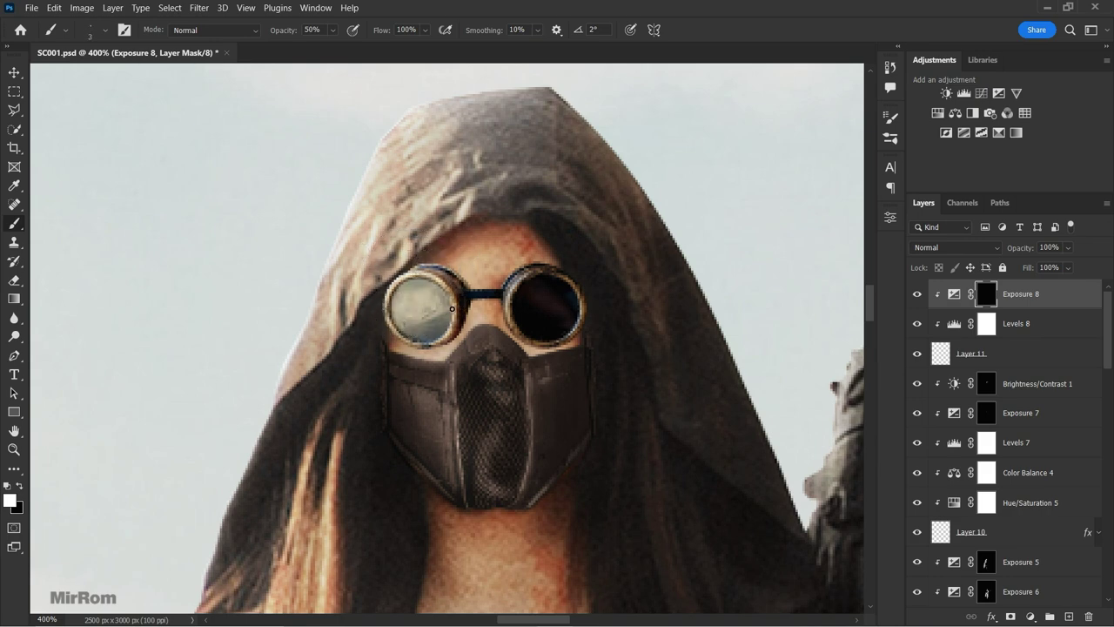
key("bracketright")
key("bracketright")
key("bracketright")
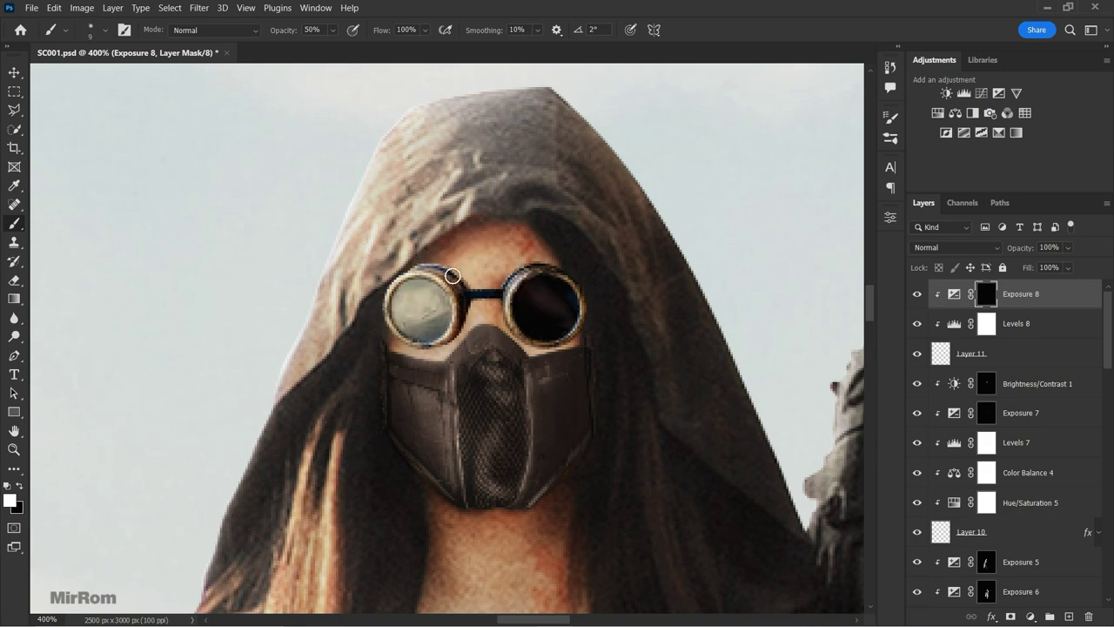
left_click_drag(407, 342, 449, 335)
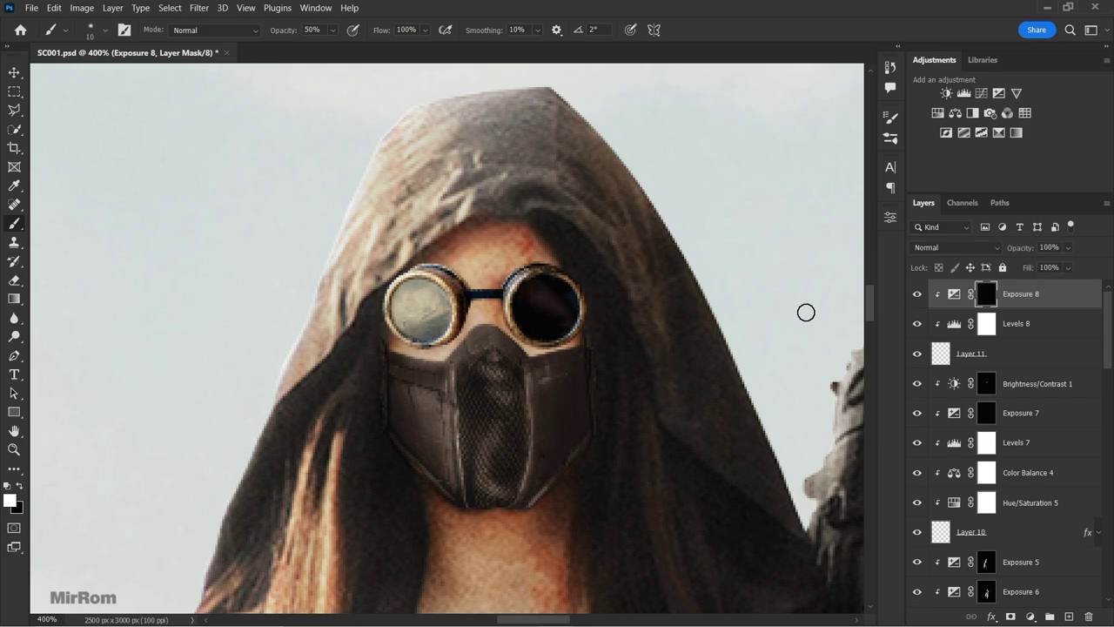
key("ctrl+minus")
key("ctrl+minus")
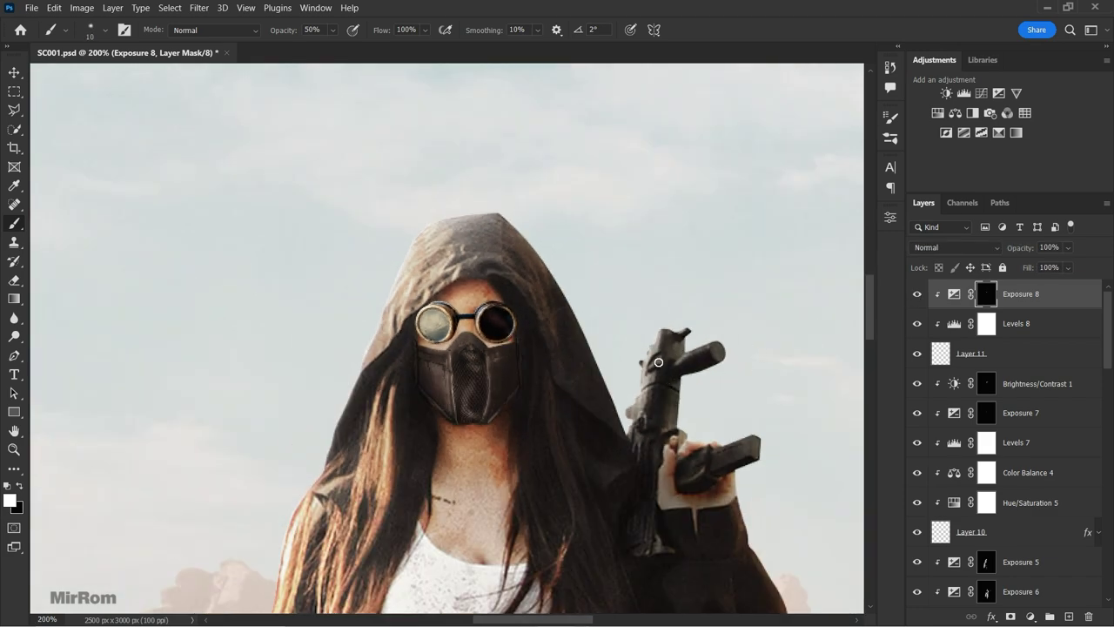
- Add an Exposure adjustment at -1.22 and invert its mask to black
left_click(998, 94)
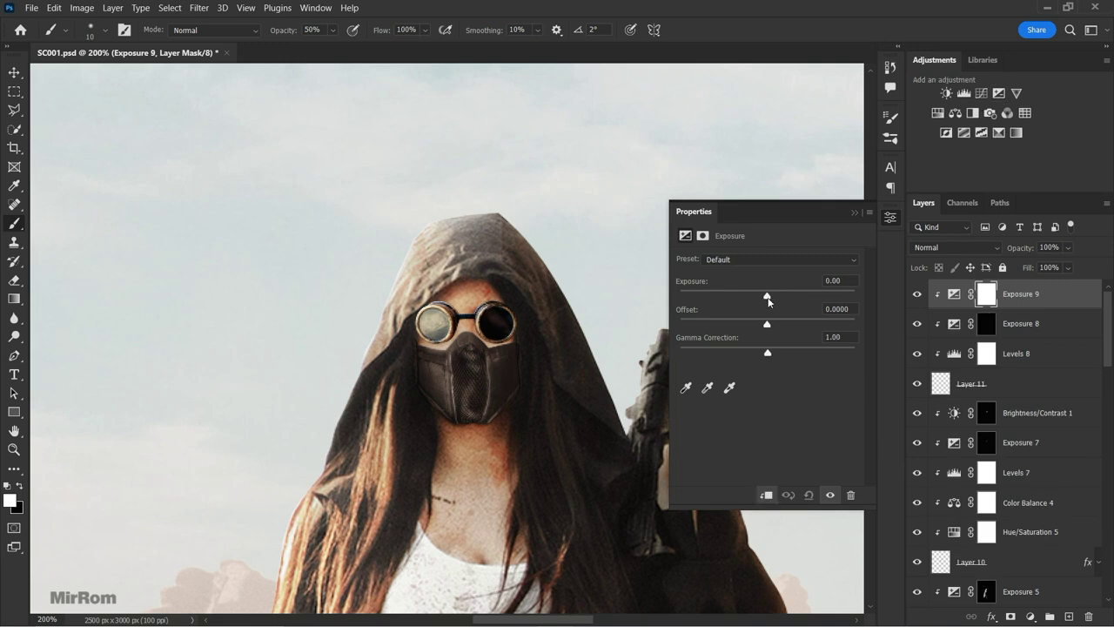
left_click_drag(767, 297, 750, 300)
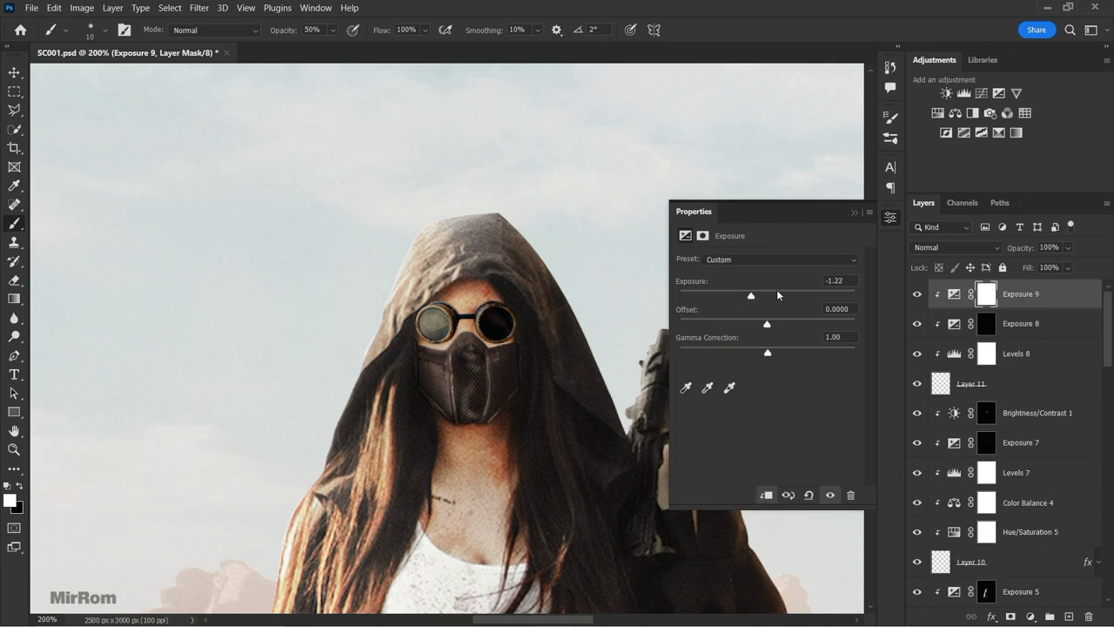
left_click(972, 298)
key("ctrl+i")
- Set the mask brush to 18% opacity for soft darkening, then select Layer 11
scroll(476, 334, "up", 2)
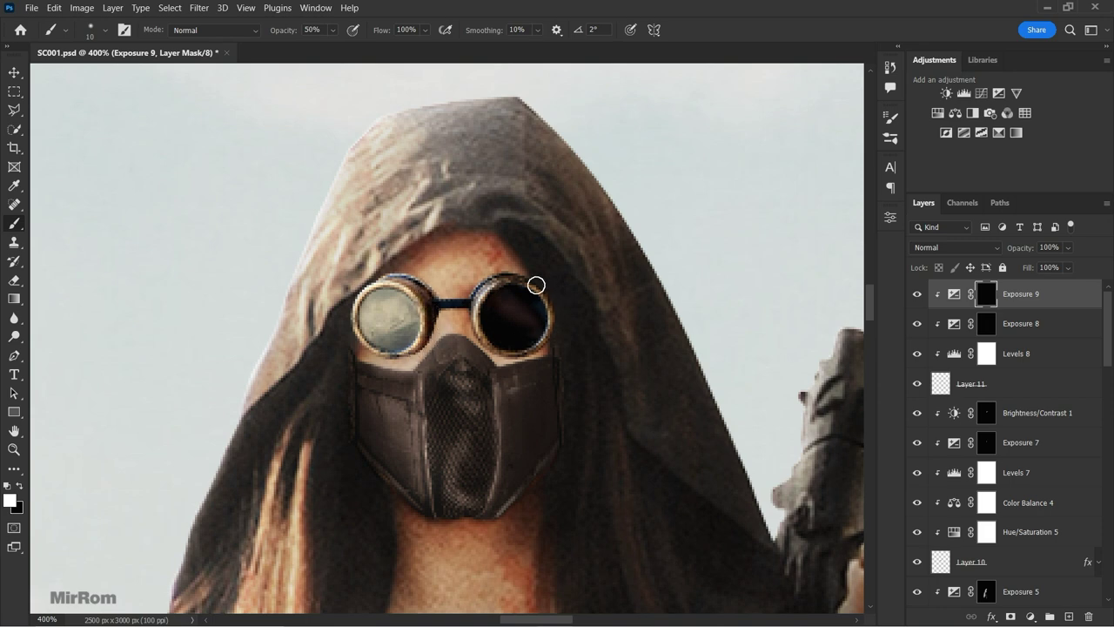
key("bracketright")
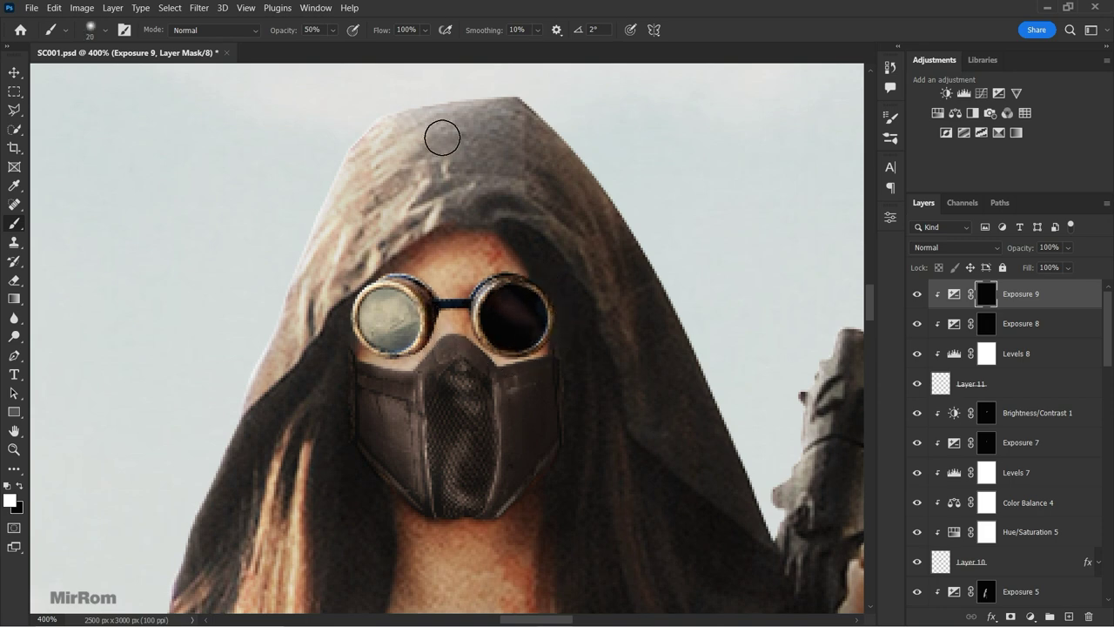
left_click_drag(288, 35, 272, 33)
type("18")
key("Return")
key("bracketleft")
key("bracketleft")
key("bracketleft")
key("bracketleft")
key("ctrl+minus")
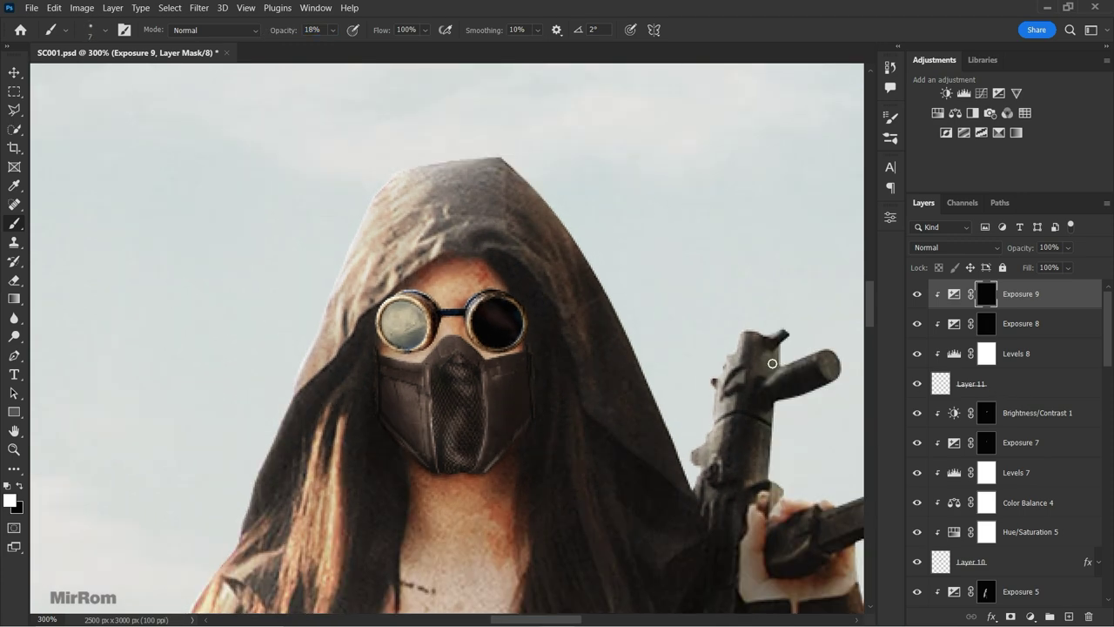
left_click(1021, 384)
scroll(610, 591, "right", 3)
- Give Layer 11 a Multiply drop shadow: 72% opacity, 132° angle, 2 px distance, 3 px size
left_click(991, 617)
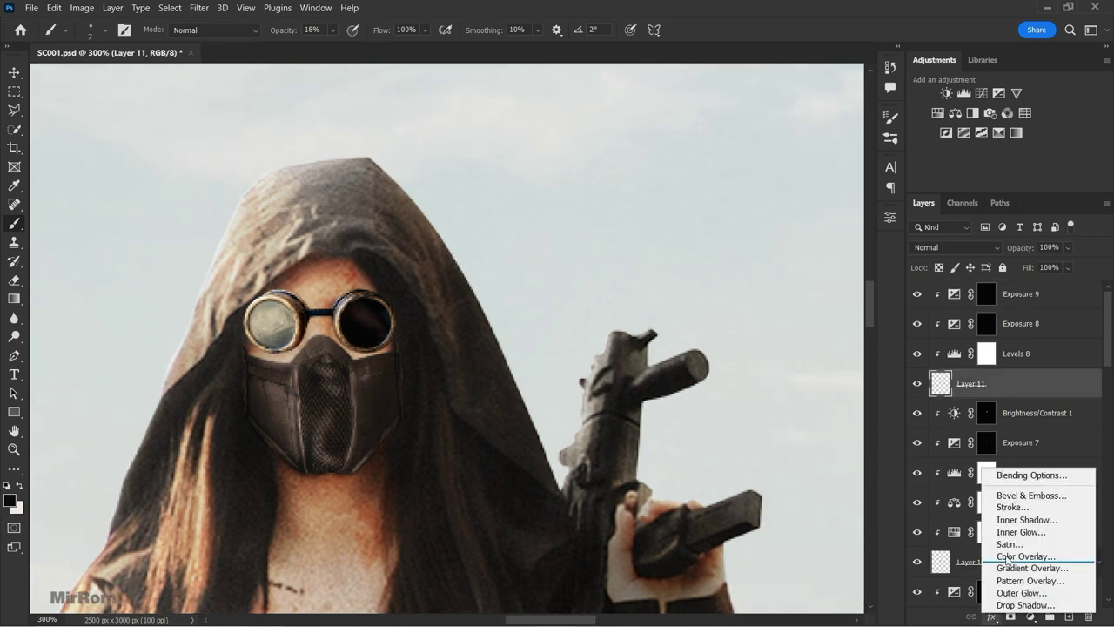
left_click(1025, 605)
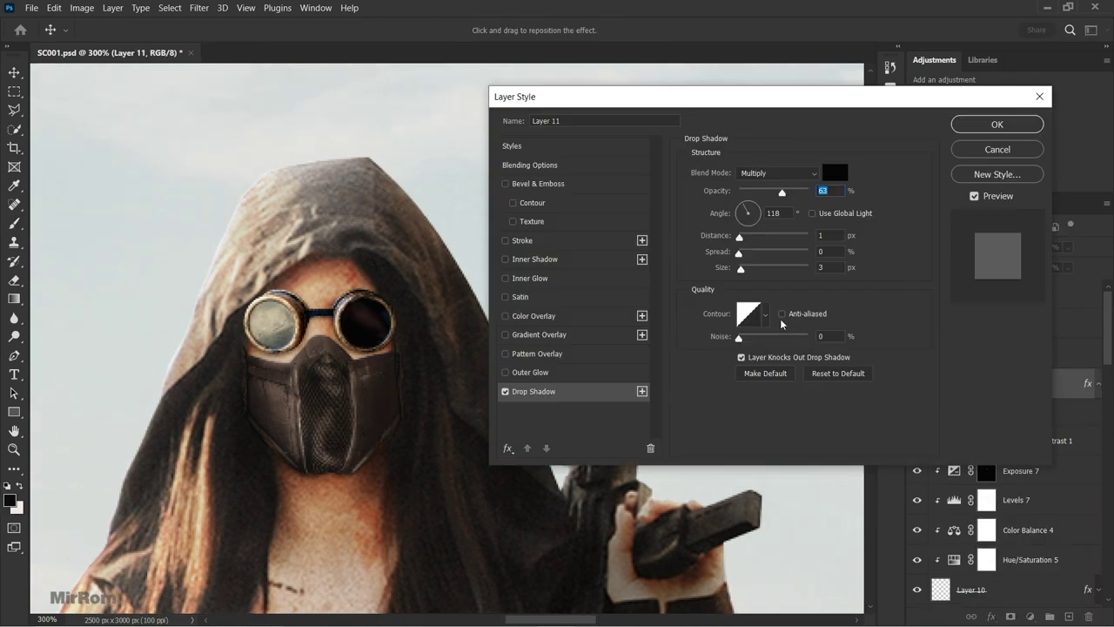
left_click(829, 233)
left_click(790, 193)
left_click(785, 211)
type("2")
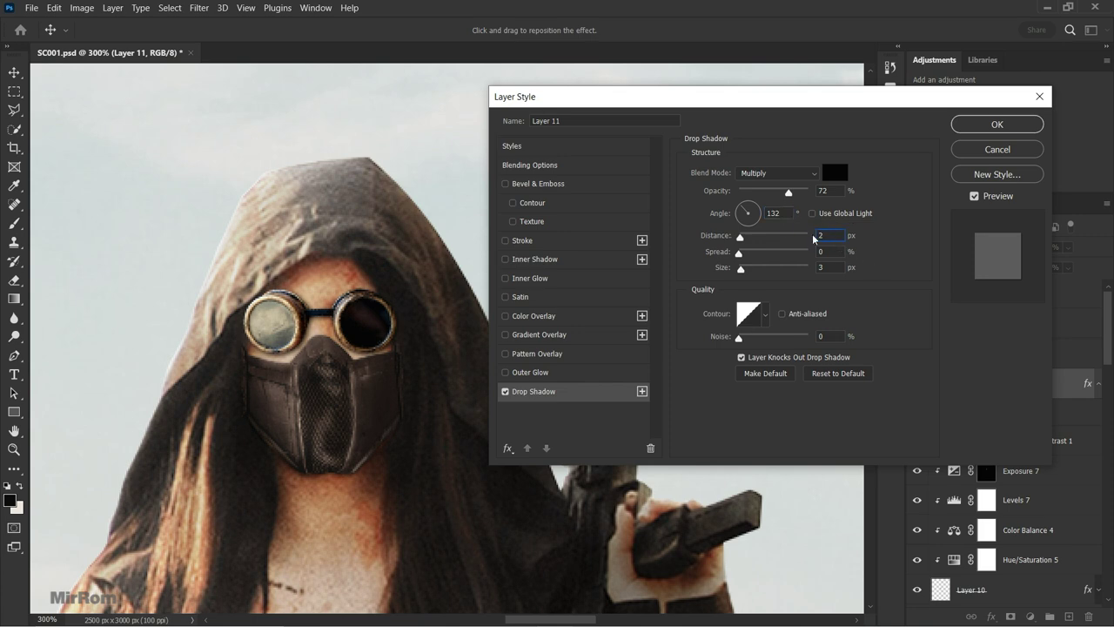
left_click(974, 195)
left_click(974, 196)
left_click(998, 126)
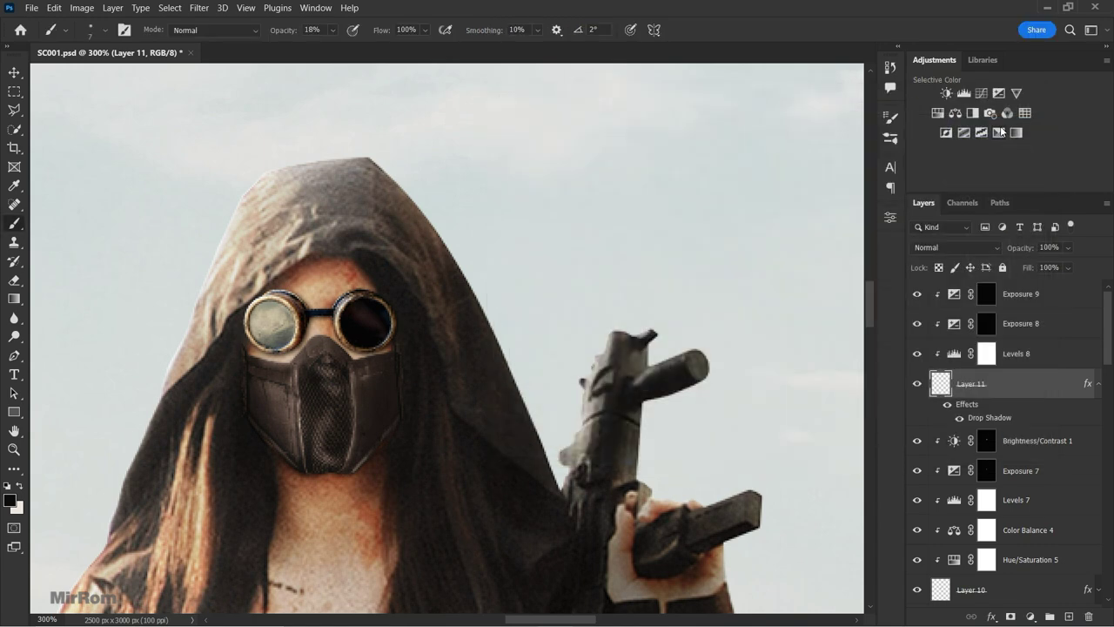
left_click(1097, 384)
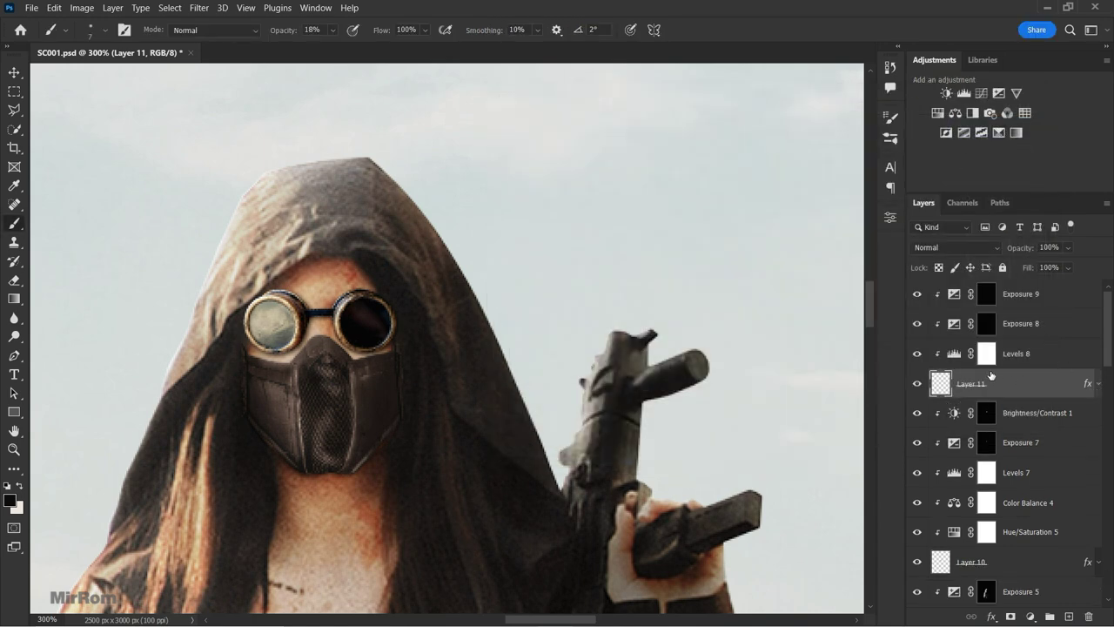
- Add Layer 12 above Brightness/Contrast 1 and paint grey shading below the goggle bridge at 30%
left_click(1001, 407)
left_click(1069, 616)
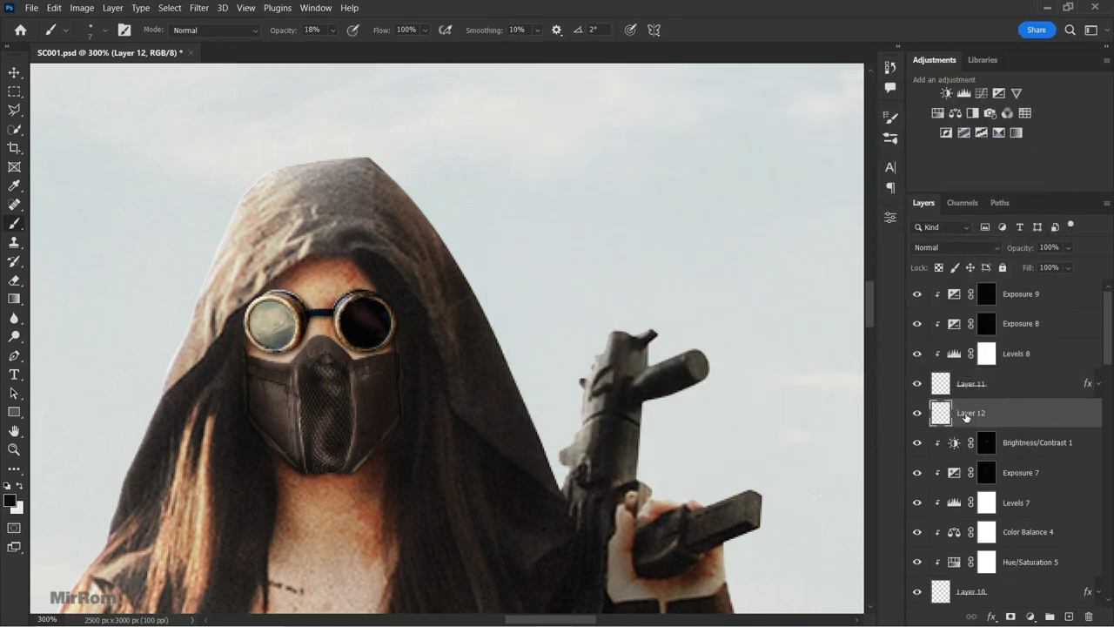
scroll(348, 313, "up", 2)
left_click_drag(284, 32, 294, 32)
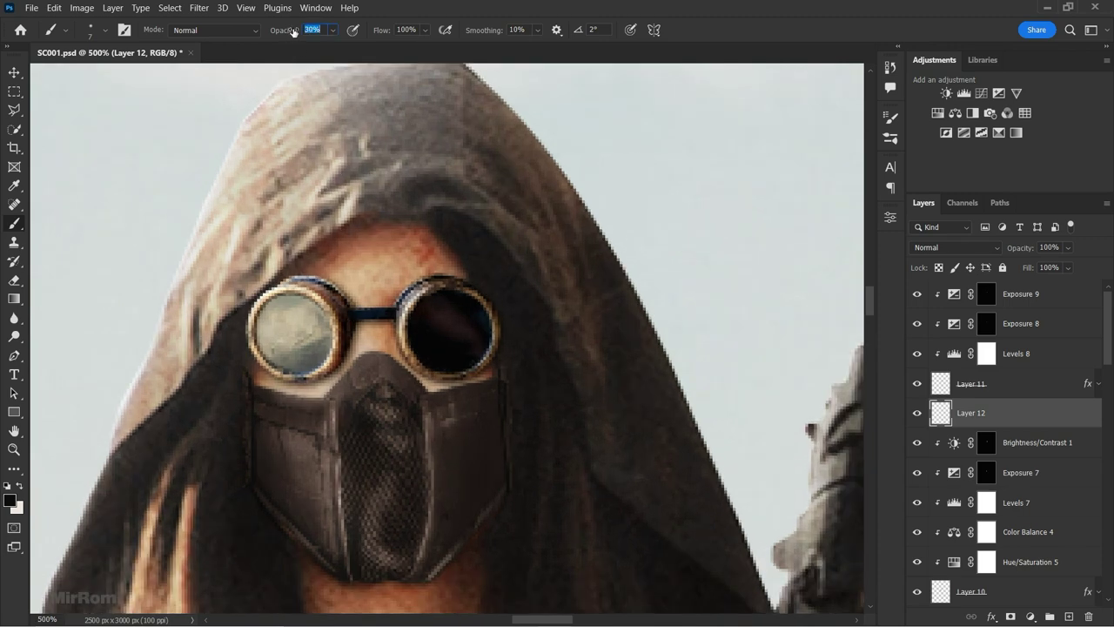
key("bracketright")
key("bracketright")
key("bracketright")
left_click_drag(345, 331, 357, 338)
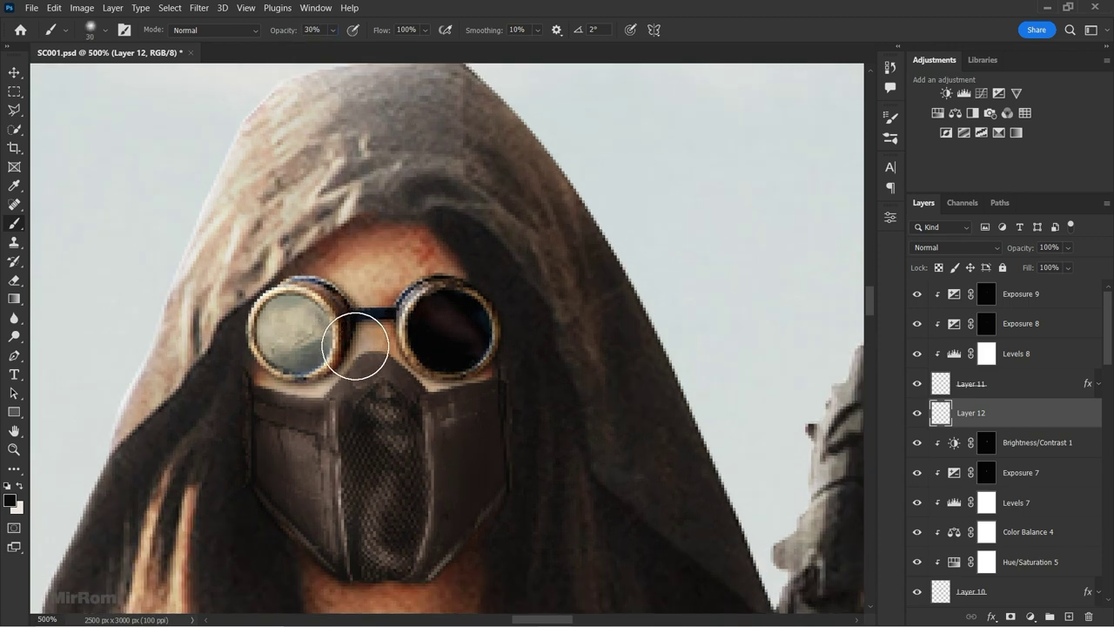
key("bracketleft")
key("bracketleft")
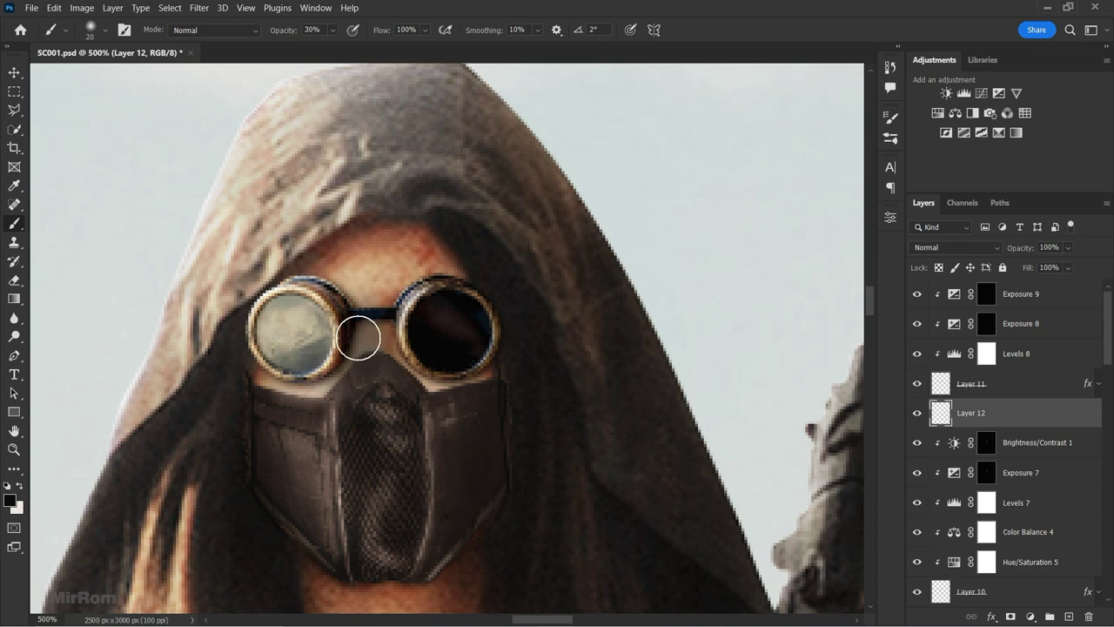
key("bracketleft")
key("bracketleft")
key("bracketleft")
key("bracketright")
key("bracketright")
key("bracketright")
key("bracketleft")
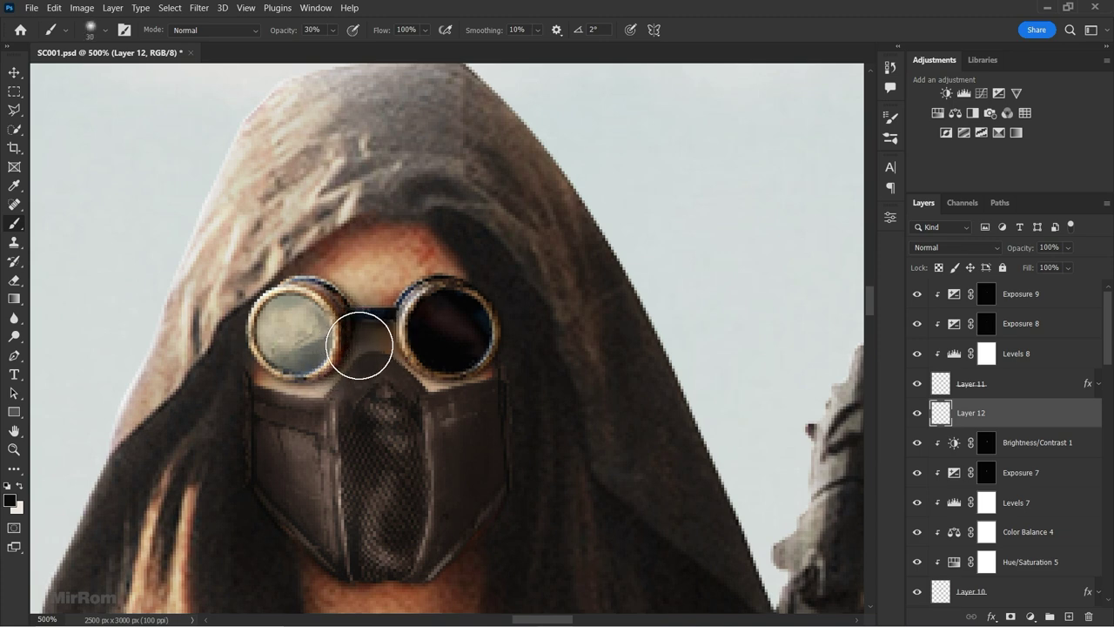
- Set Layer 12 to Multiply blending and lower its opacity slightly
left_click(953, 247)
left_click(916, 309)
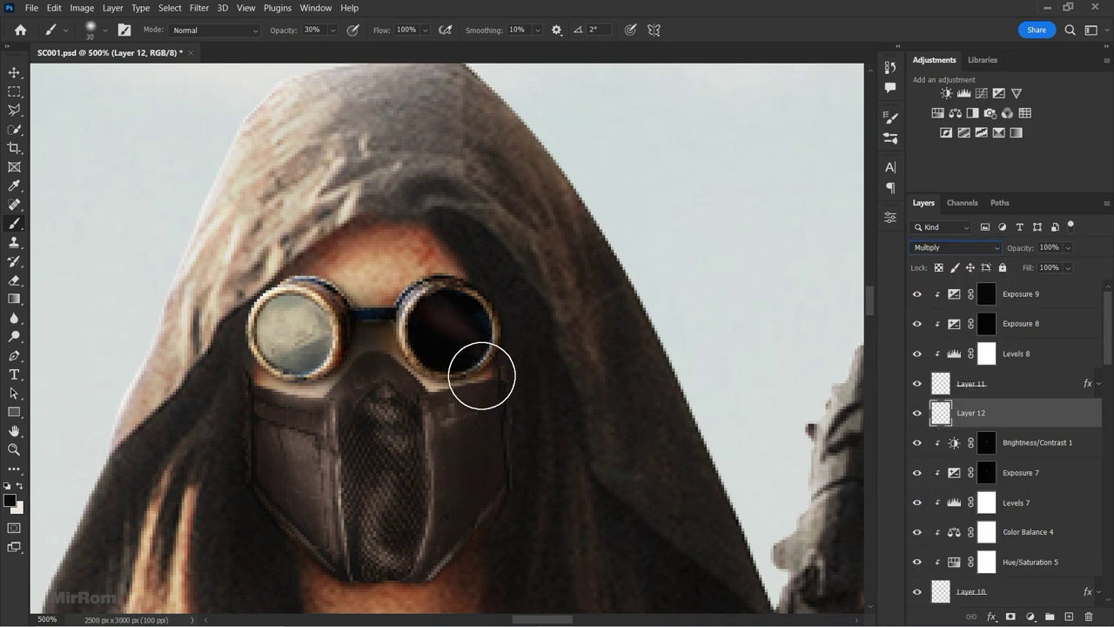
key("bracketleft")
key("bracketleft")
key("bracketleft")
key("bracketleft")
key("bracketright")
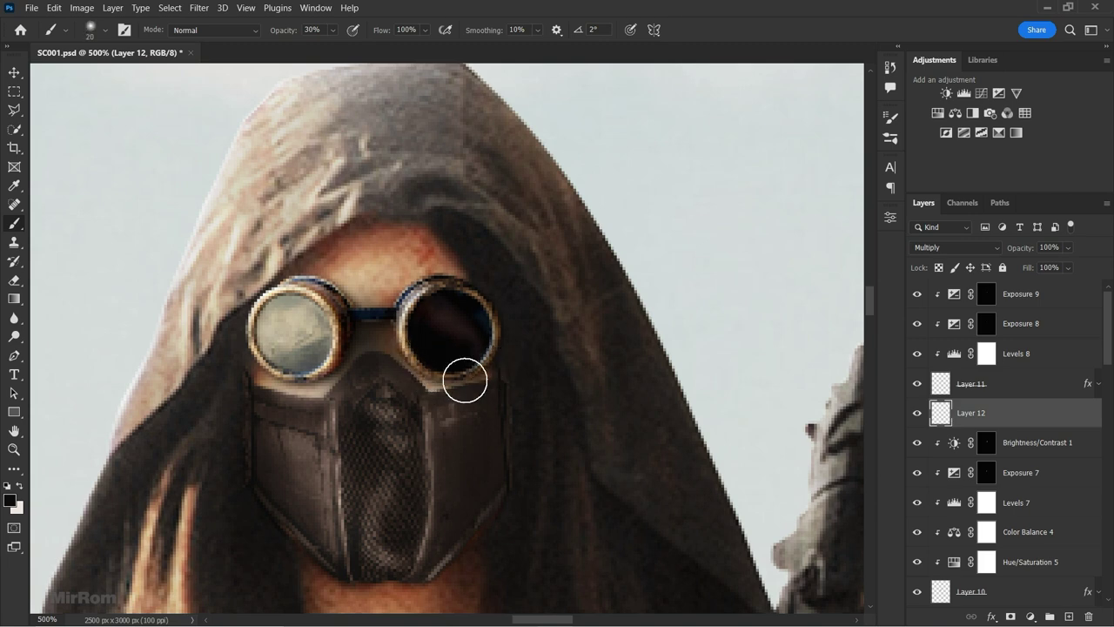
key("bracketleft")
key("bracketright")
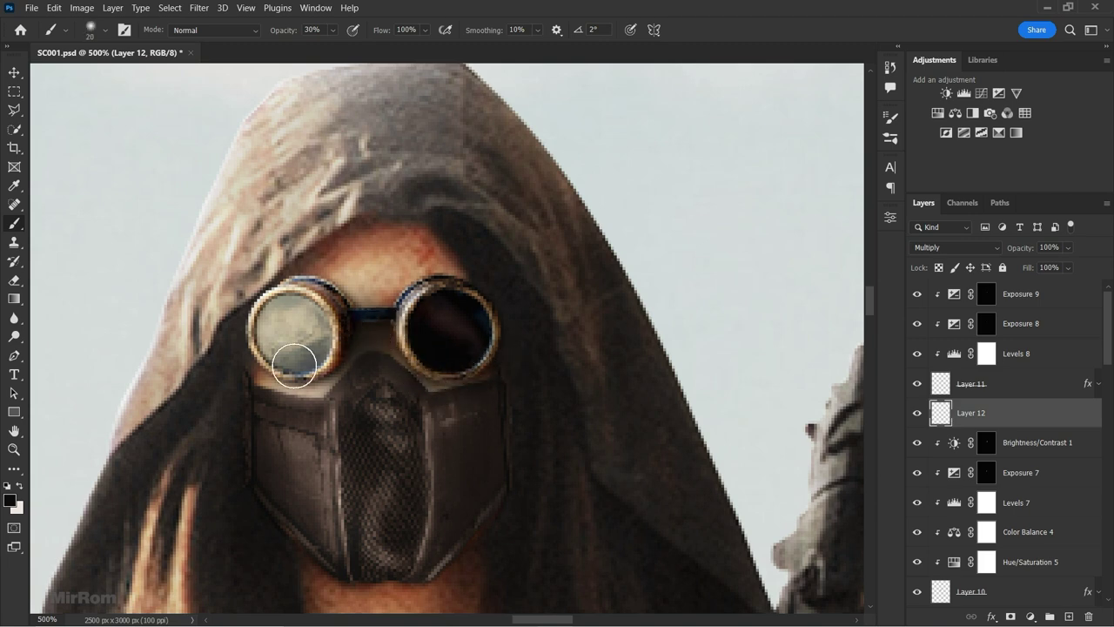
left_click_drag(1018, 247, 1011, 247)
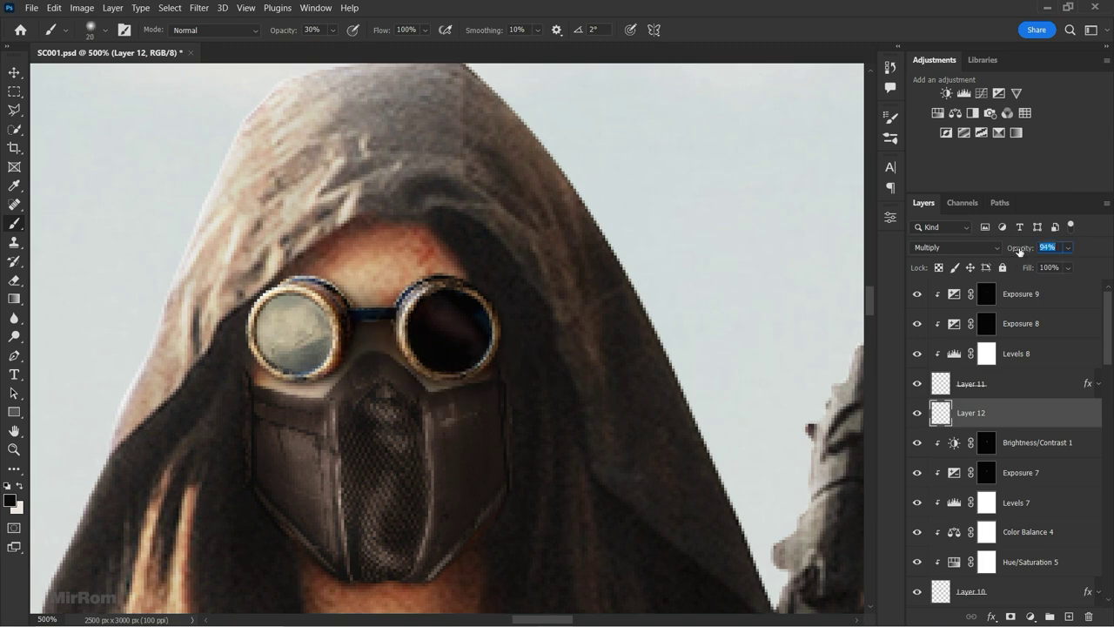
- Erase stray shading, view the whole figure, and hide Layer 12 to compare
left_click(14, 280)
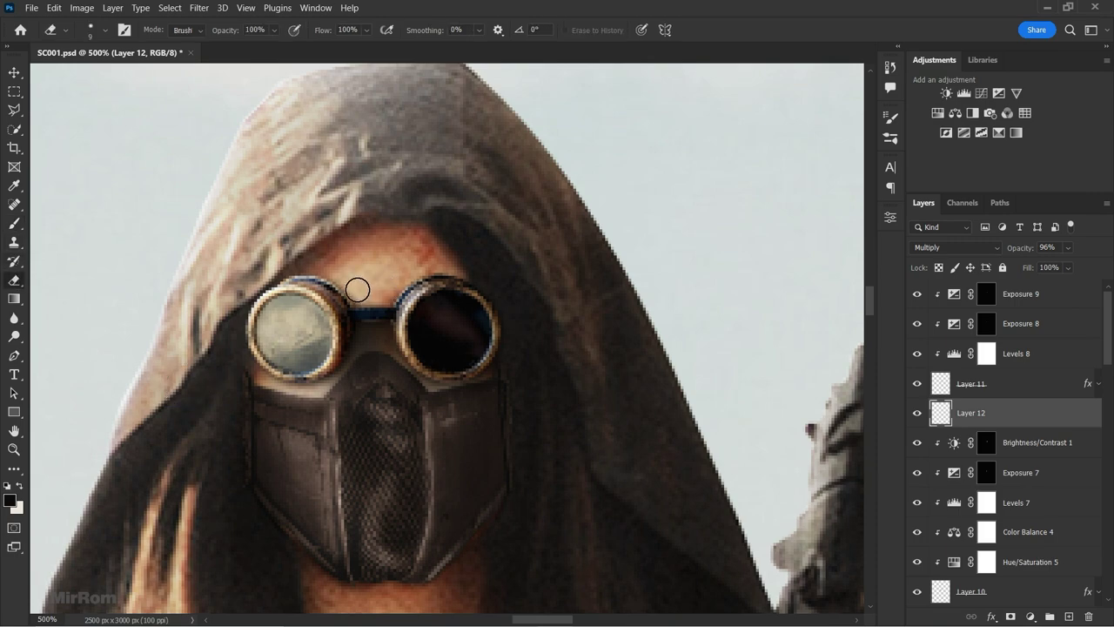
key("b")
scroll(499, 294, "down", 3)
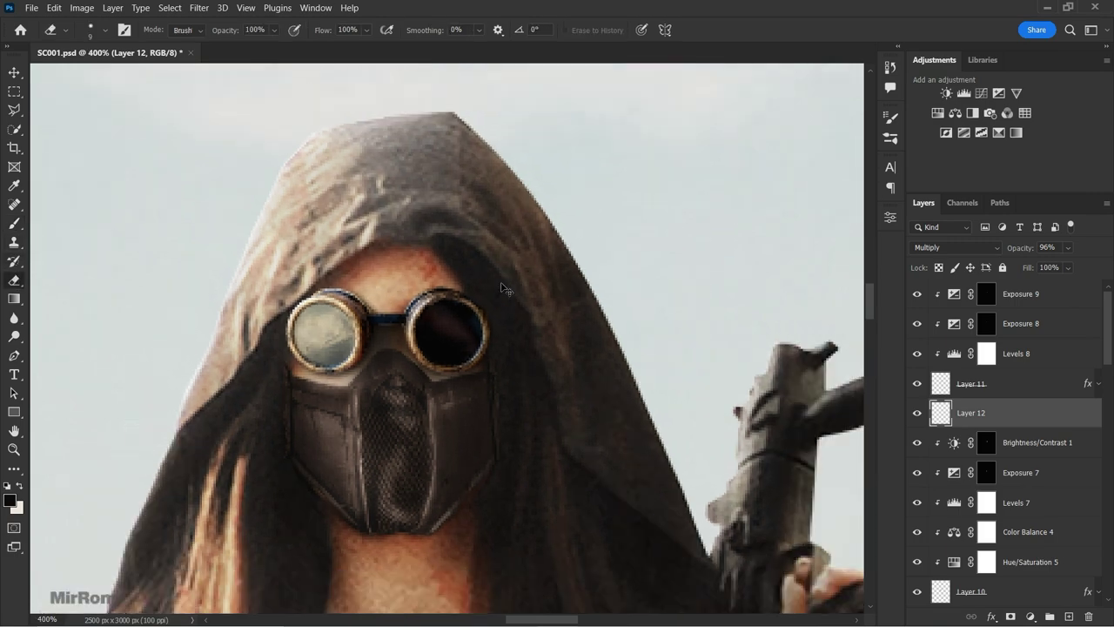
key("ctrl+0")
key("ctrl+1")
scroll(525, 317, "up", 3)
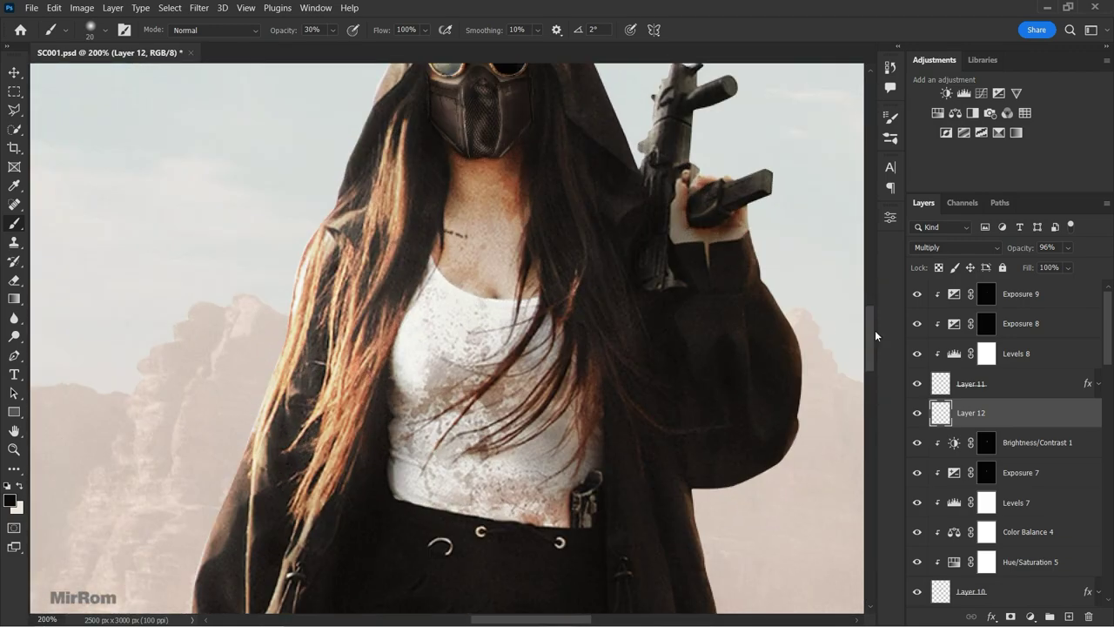
scroll(462, 319, "up", 2)
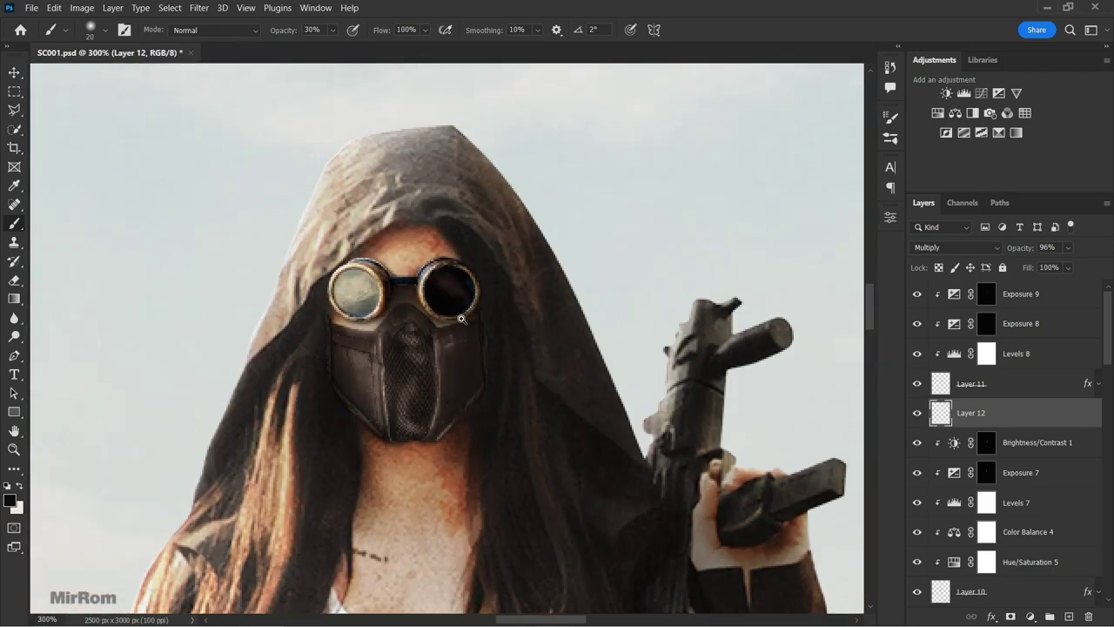
left_click(917, 416)
left_click(918, 416)
- Check Exposure 6's effect, then select its mask and paint with white
key("v")
scroll(1102, 400, "down", 3)
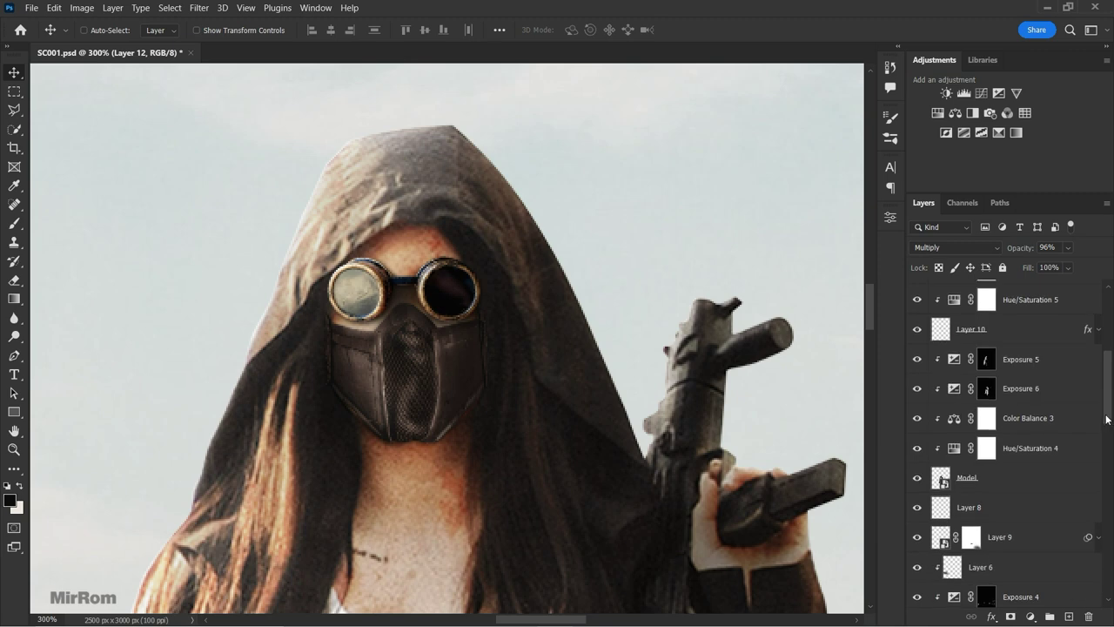
left_click(918, 389)
left_click(986, 389)
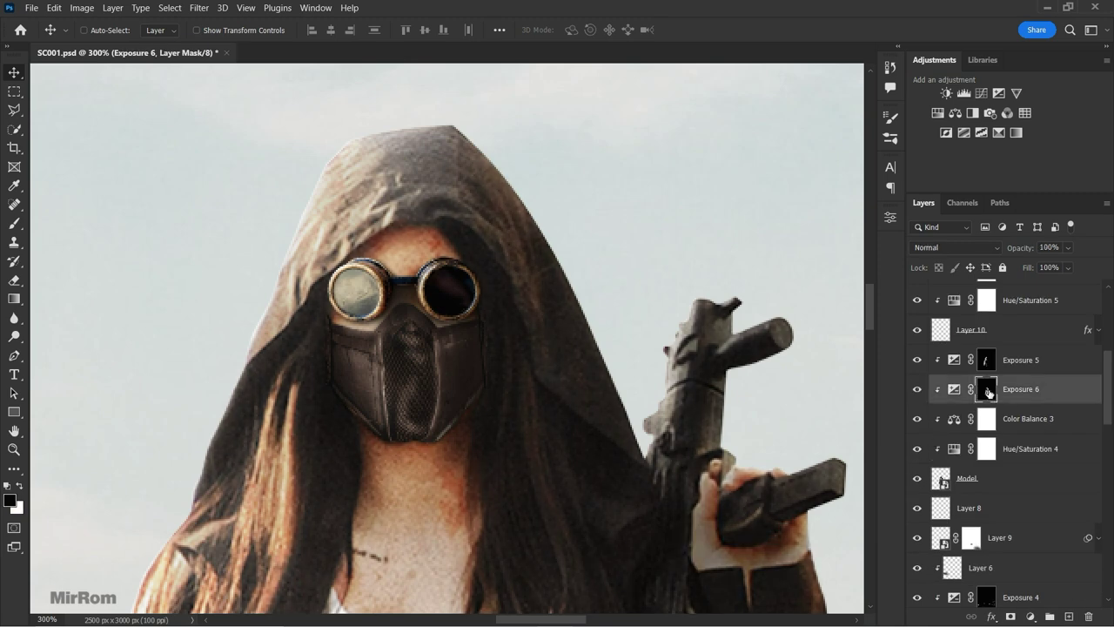
key("b")
key("x")
- Brush the Exposure 6 brightening onto the woman's forehead with a 20 px brush
scroll(417, 258, "up", 1, "alt")
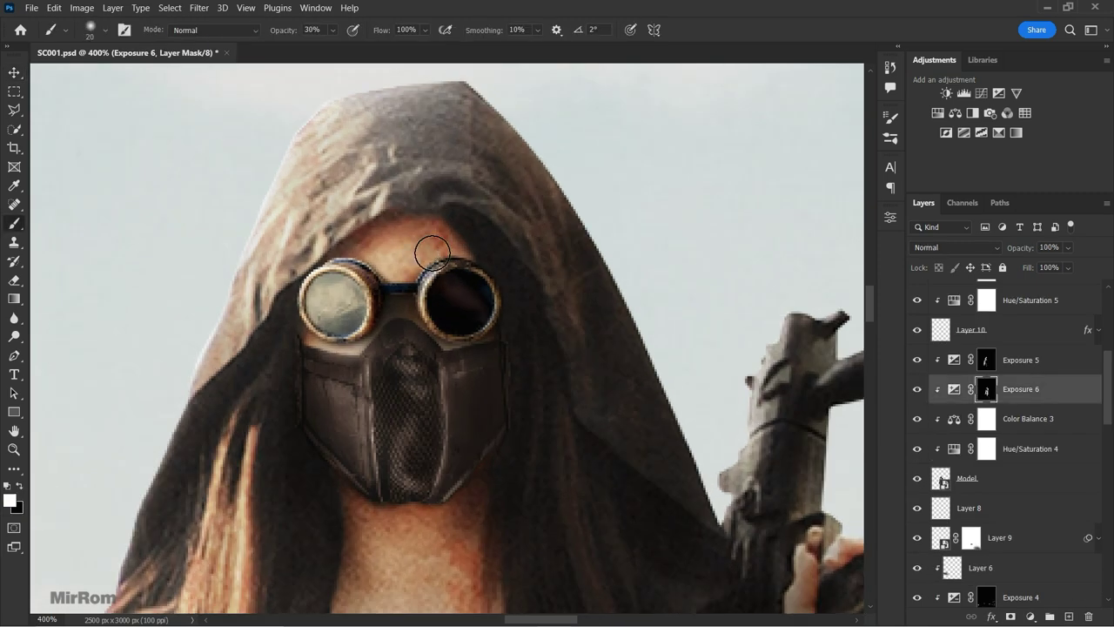
key("bracketright")
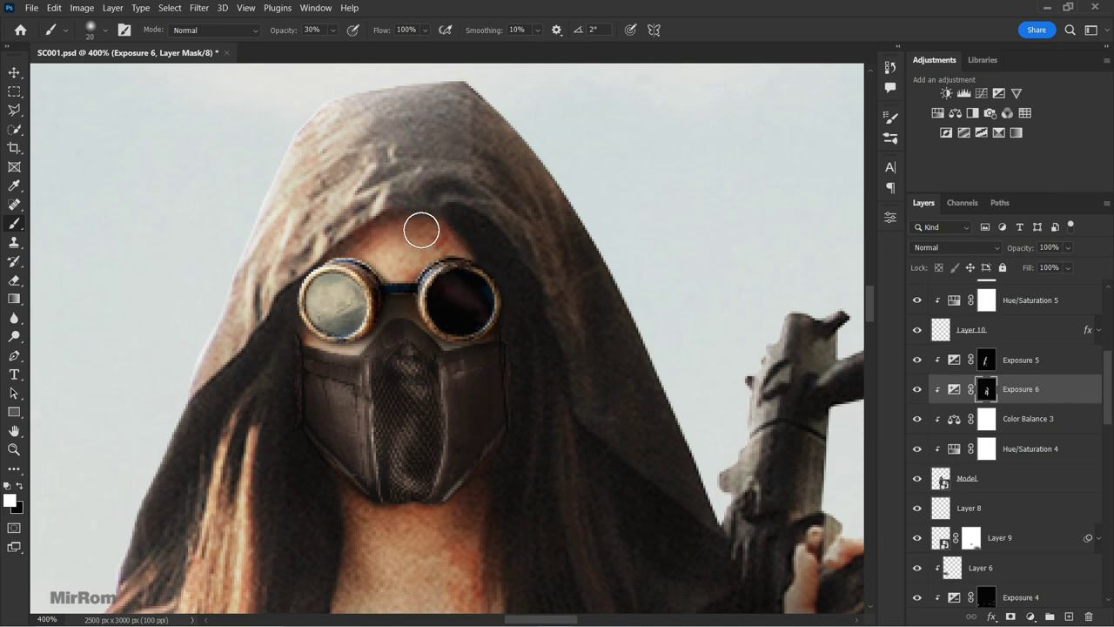
key("bracketleft")
key("bracketleft")
key("bracketleft")
key("bracketright")
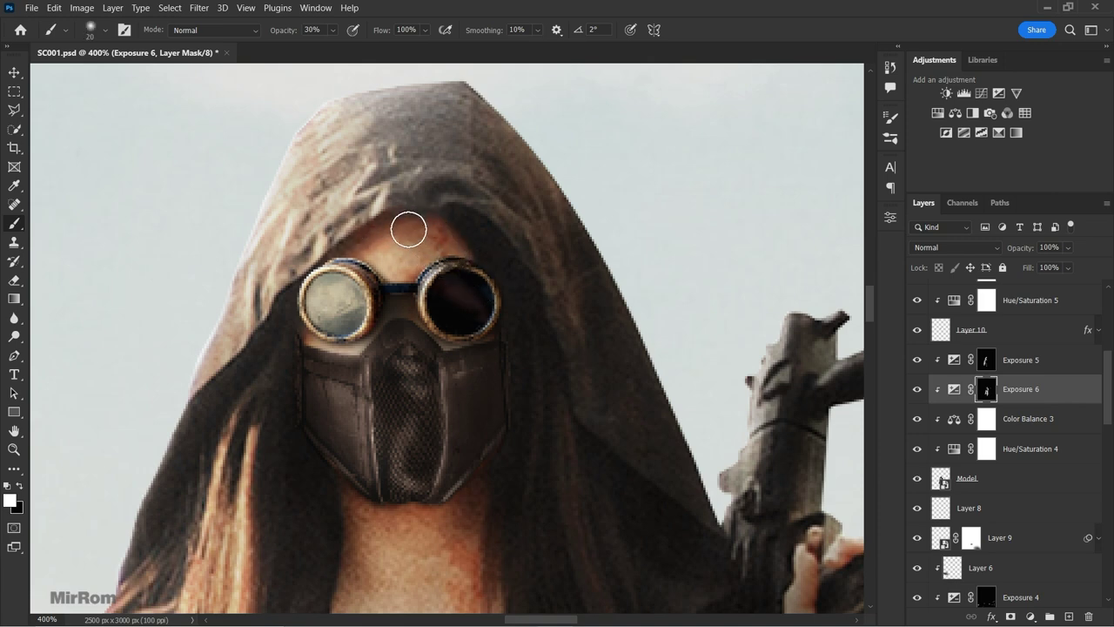
key("bracketright")
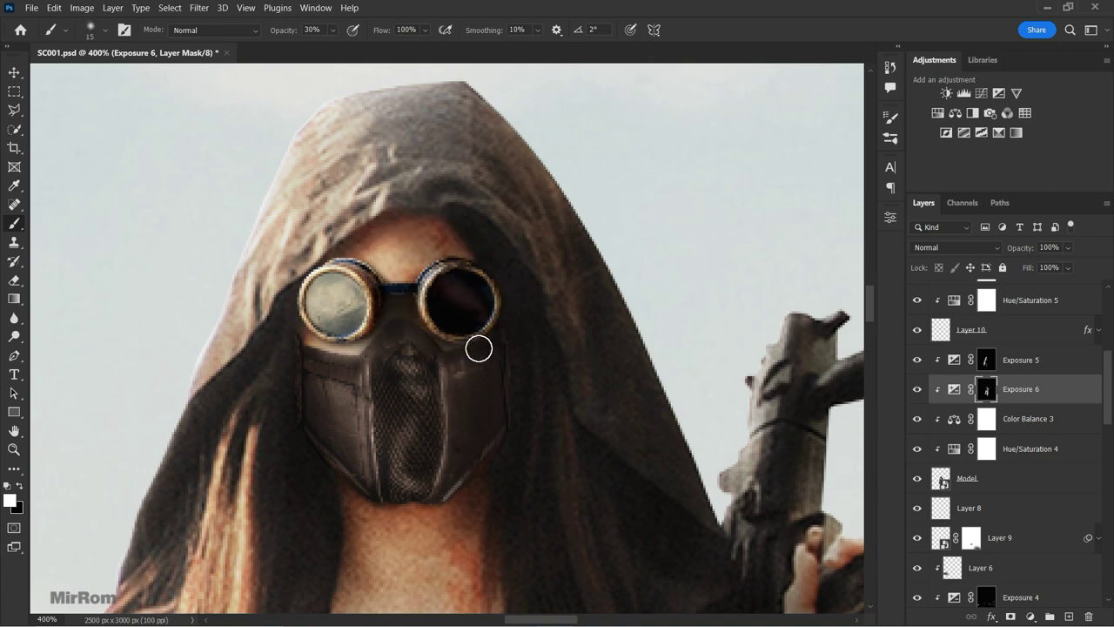
key("bracketright")
key("bracketright")
key("bracketleft")
key("bracketleft")
key("bracketleft")
key("bracketright")
key("bracketright")
- Extend the Exposure 6 brightening down onto the woman's neck
scroll(1112, 416, "down", 1)
scroll(835, 383, "down", 5)
key("bracketright")
key("bracketright")
key("bracketright")
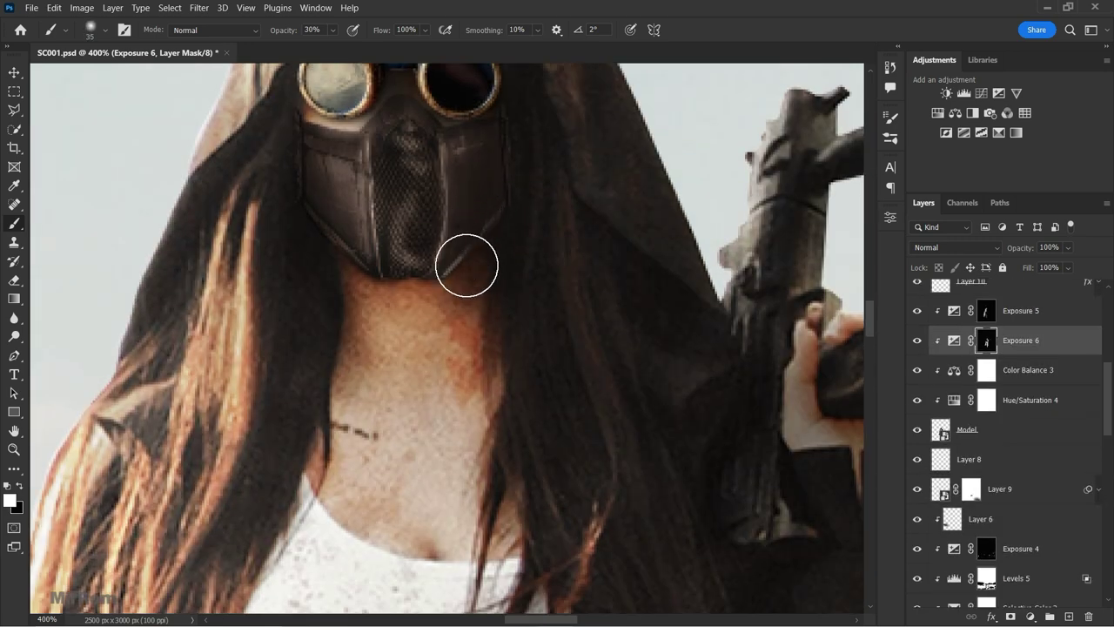
key("bracketleft")
key("bracketleft")
key("bracketright")
key("bracketright")
key("bracketleft")
key("bracketleft")
key("bracketleft")
scroll(862, 322, "up", 1)
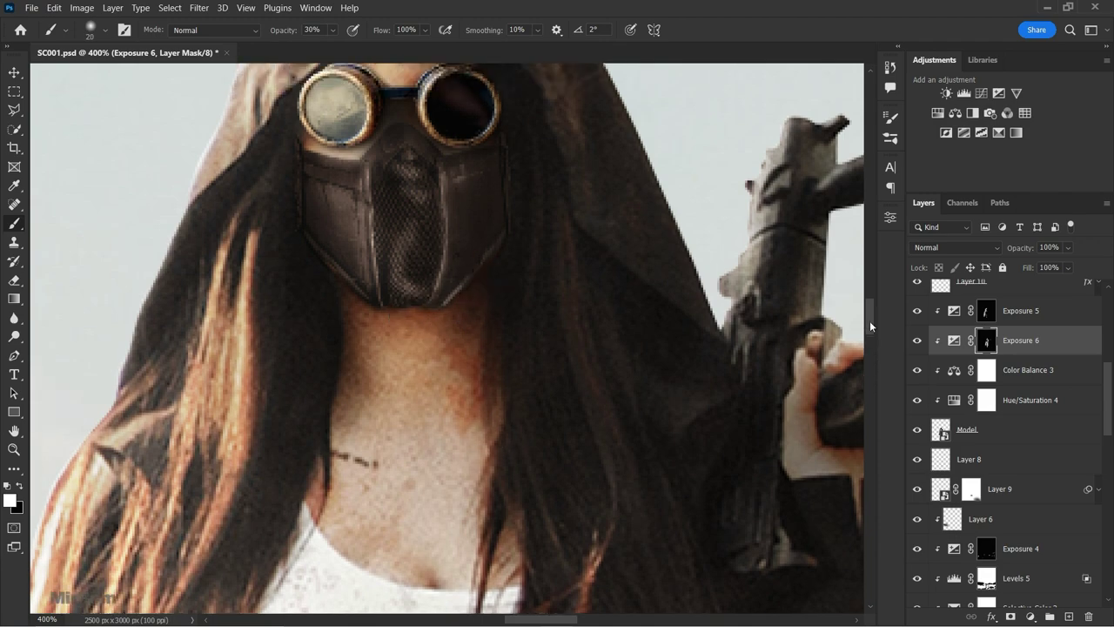
scroll(861, 322, "up", 5)
scroll(1107, 343, "up", 4)
scroll(1107, 343, "up", 2)
- Lower Layer 12's opacity to 83%
left_click(1027, 374)
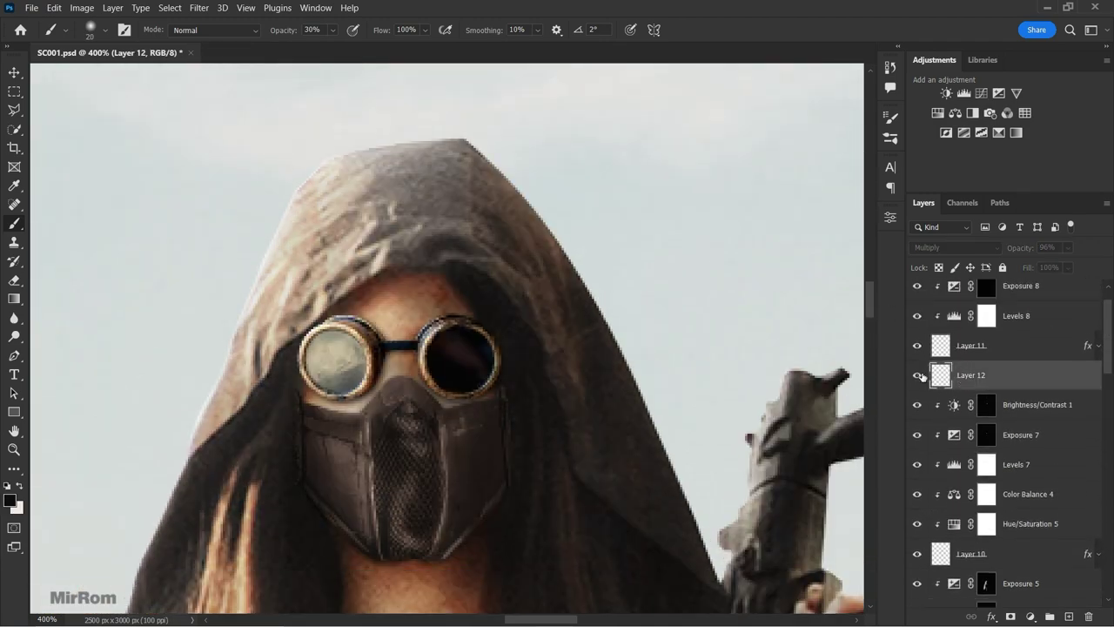
left_click(1068, 247)
left_click_drag(1089, 265, 1076, 267)
- Erase stray edges of Layer 12's shading with a 20 px eraser, then view the whole composite
left_click(14, 279)
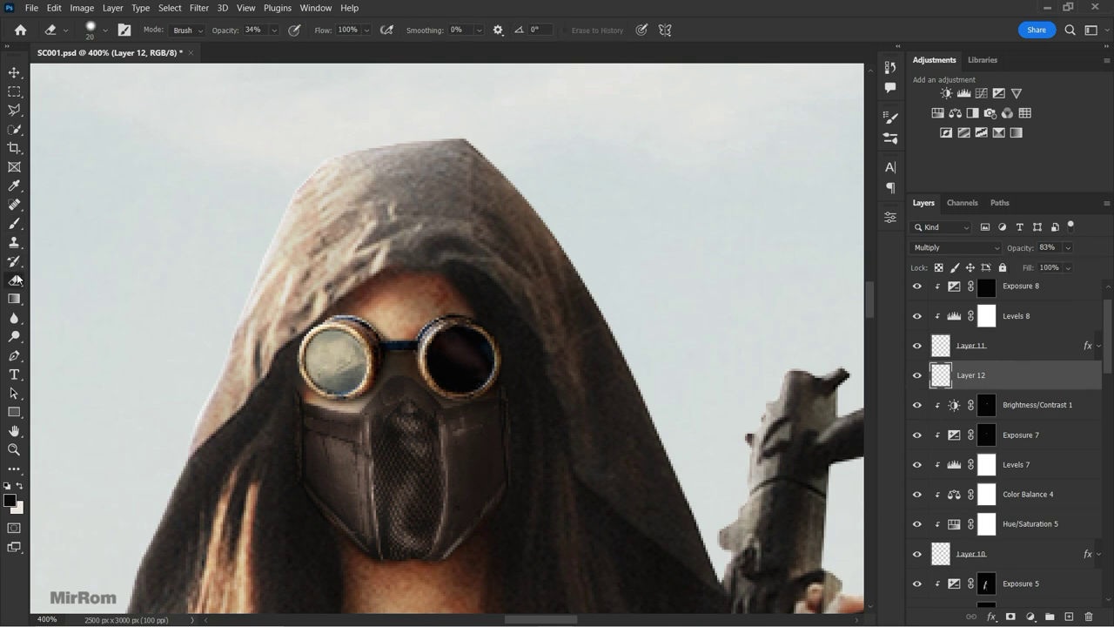
key("bracketright")
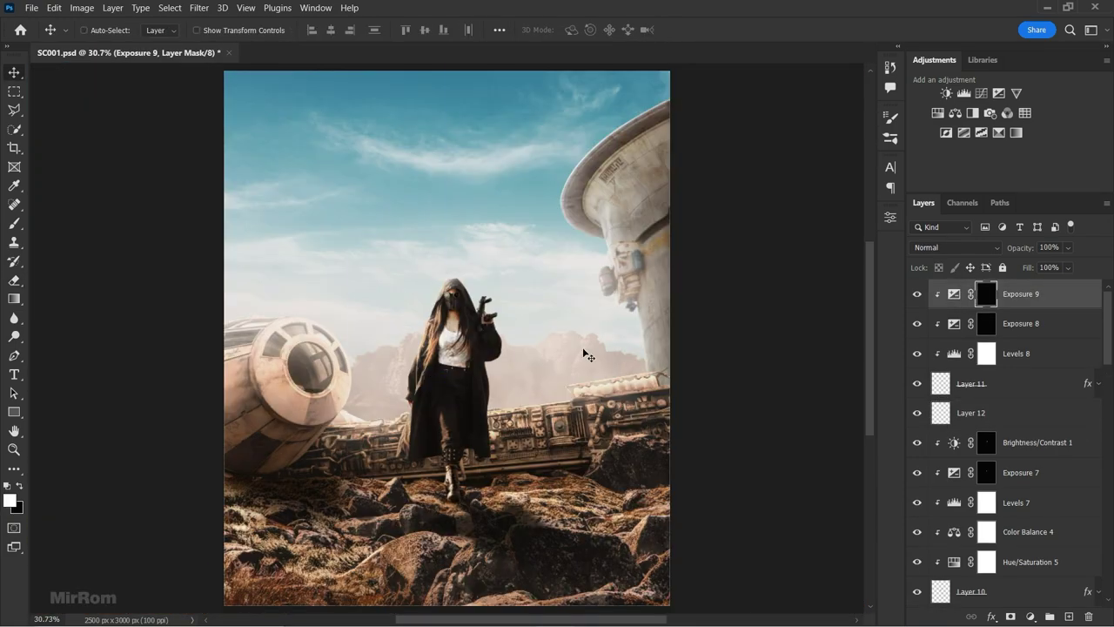
scroll(440, 296, "up", 10, "alt")
left_click(958, 413)
key("ctrl+plus")
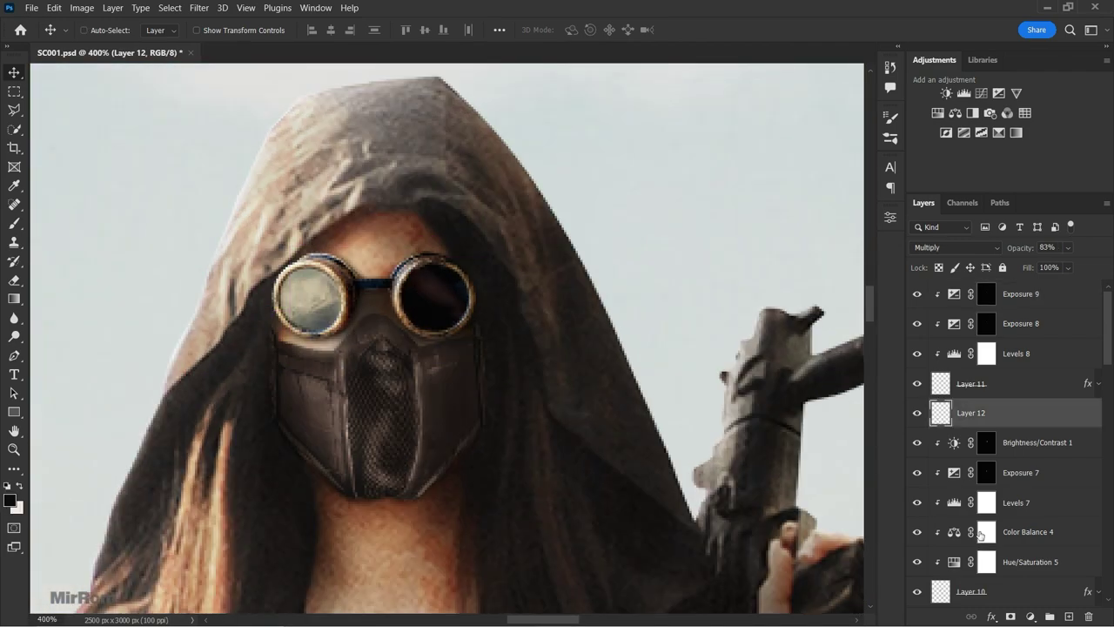
left_click(21, 279)
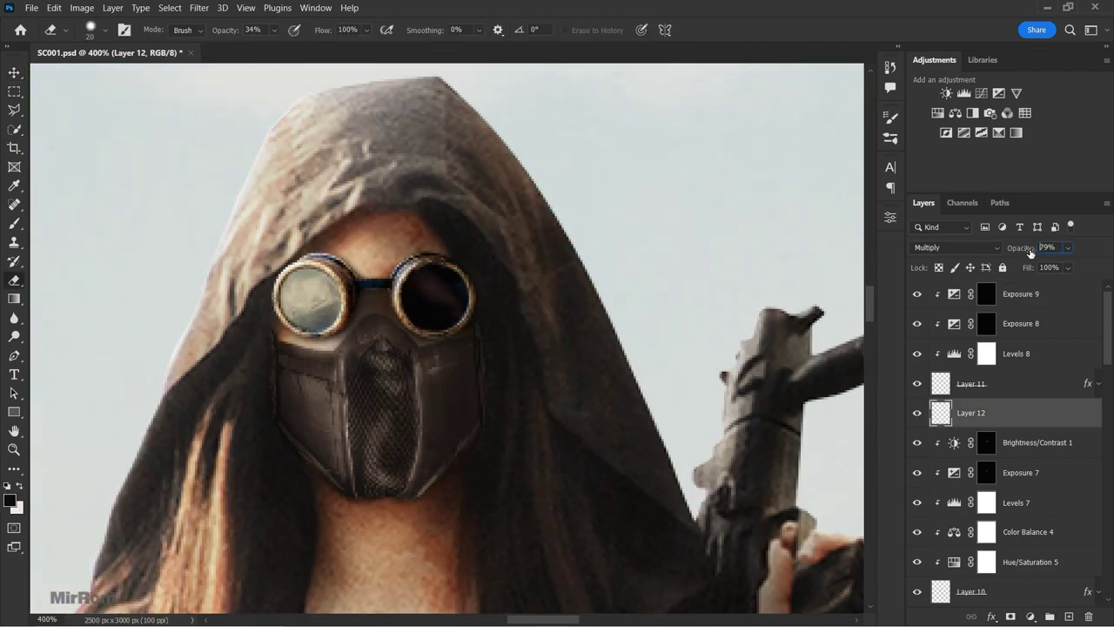
key("ctrl+0")
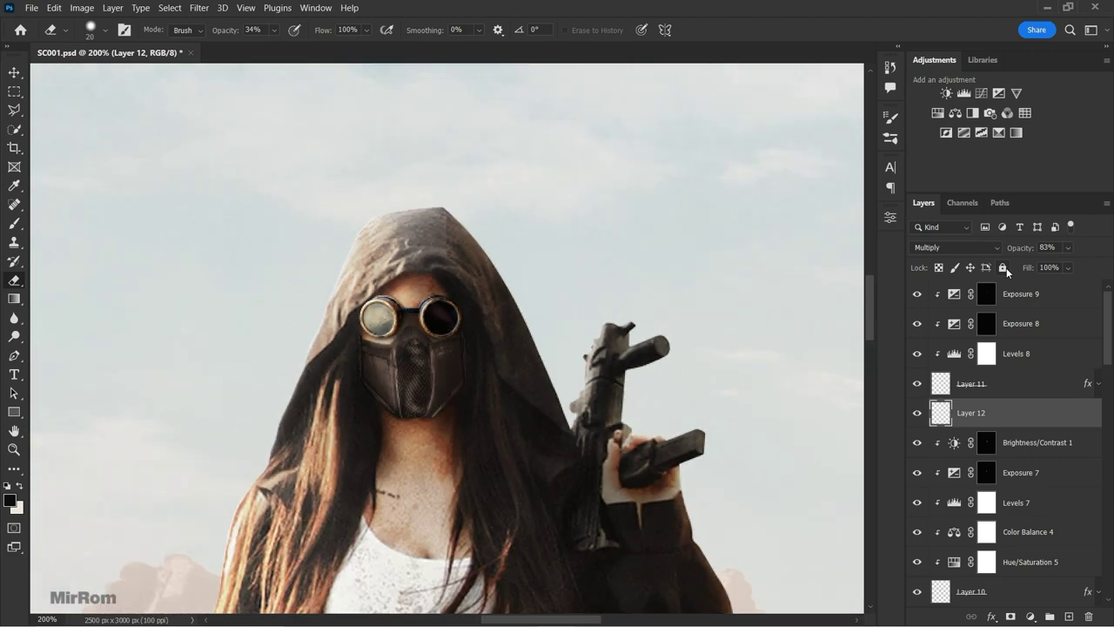
key("v")
key("alt+period")
- Add a new top layer above Exposure 9 and set a light foreground colour
left_click(954, 296)
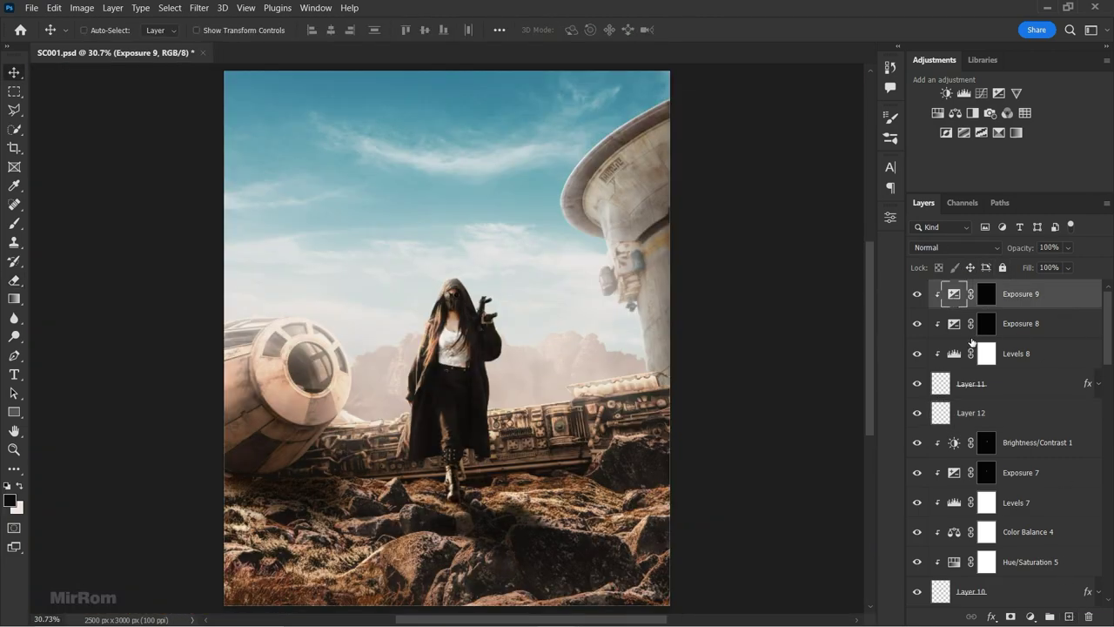
key("ctrl+shift+alt+n")
key("ctrl+minus")
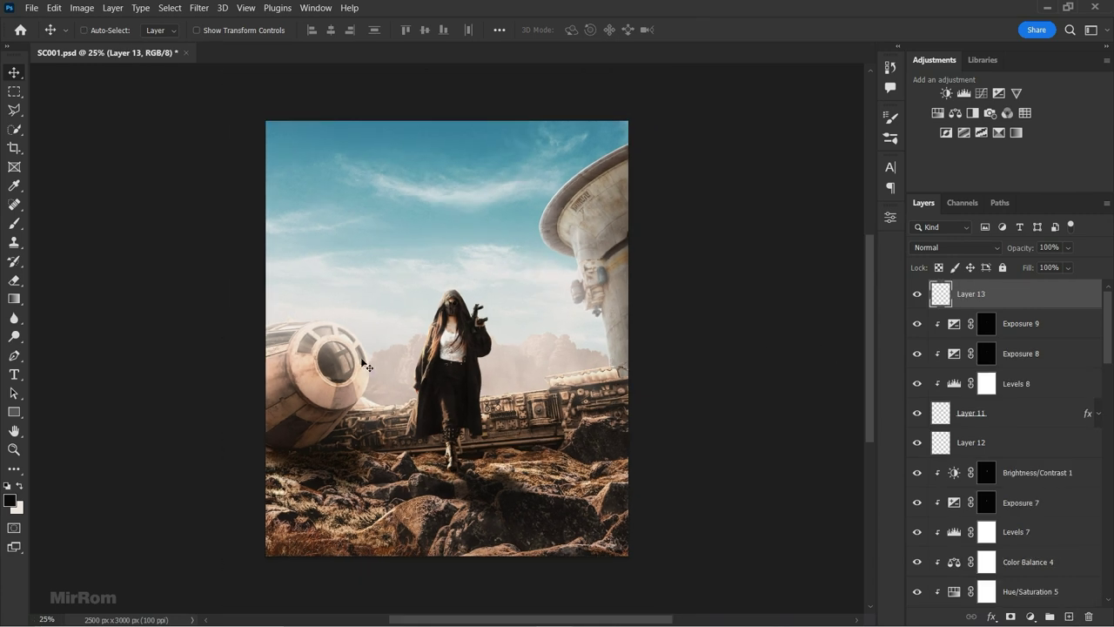
left_click(20, 487)
left_click(10, 500)
key("Return")
- Choose the 1205 px cloud brush and enlarge it to 2800 px
key("b")
left_click(124, 30)
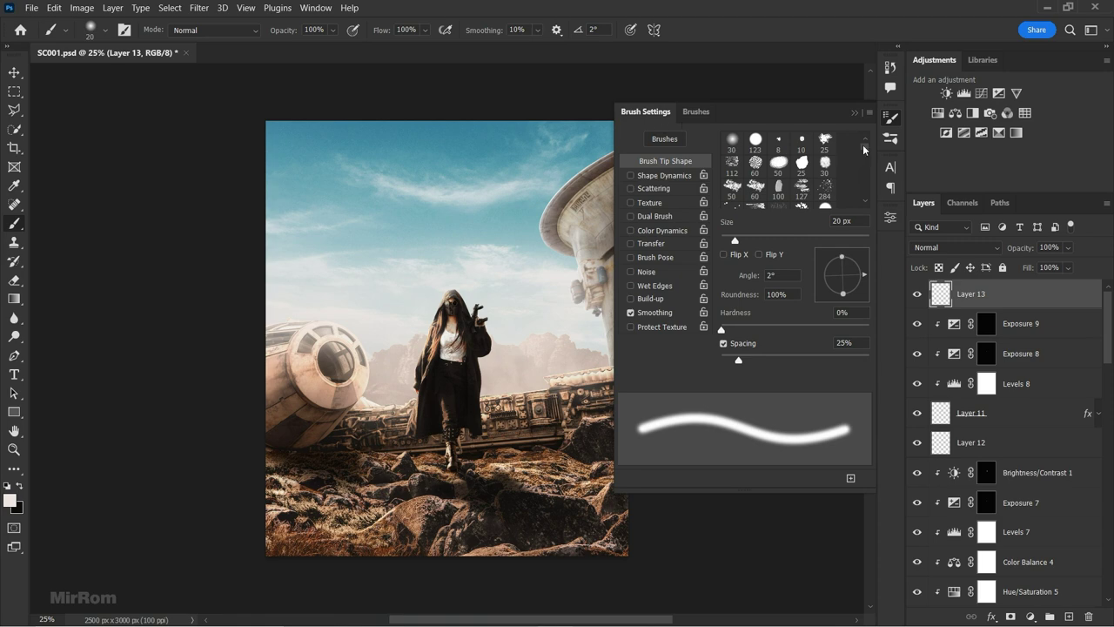
left_click_drag(865, 150, 864, 186)
left_click(801, 170)
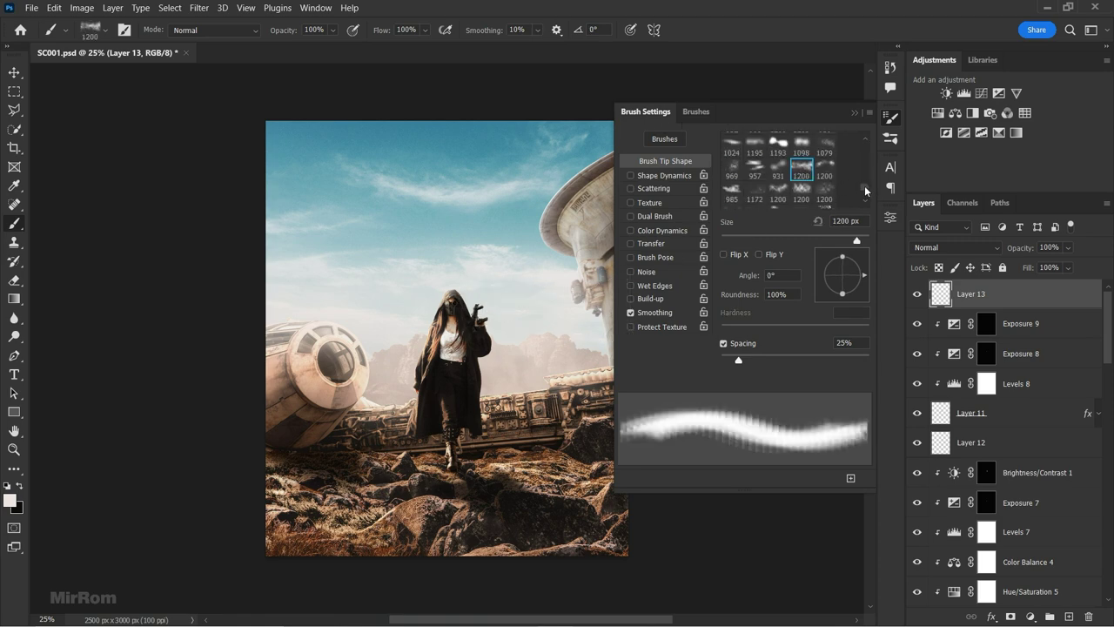
scroll(866, 191, "up", 2)
left_click(778, 159)
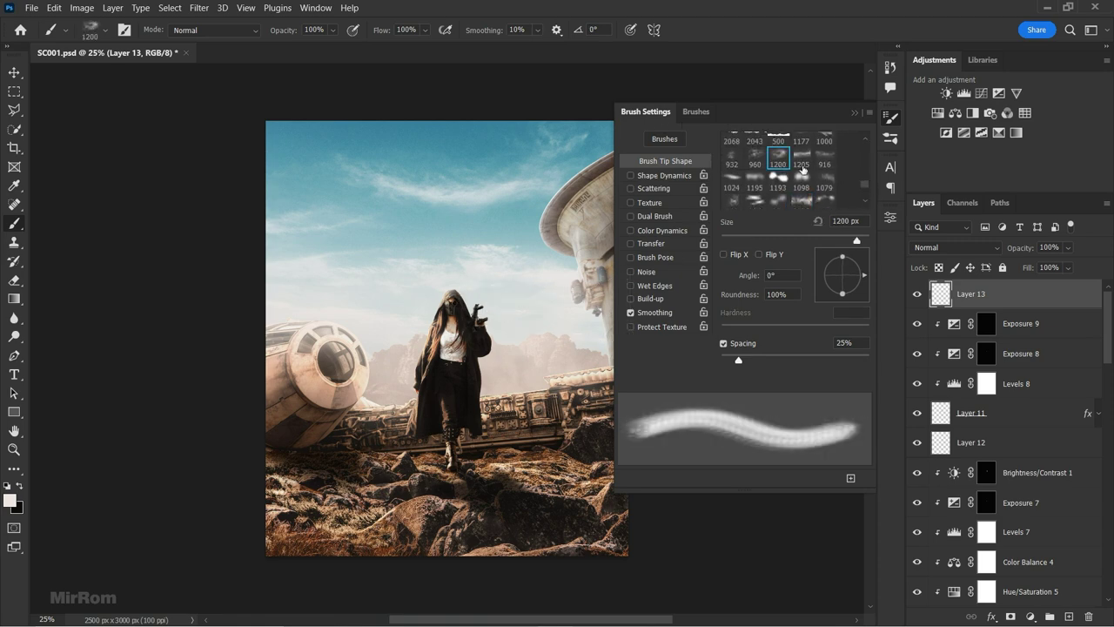
left_click(801, 159)
key("F5")
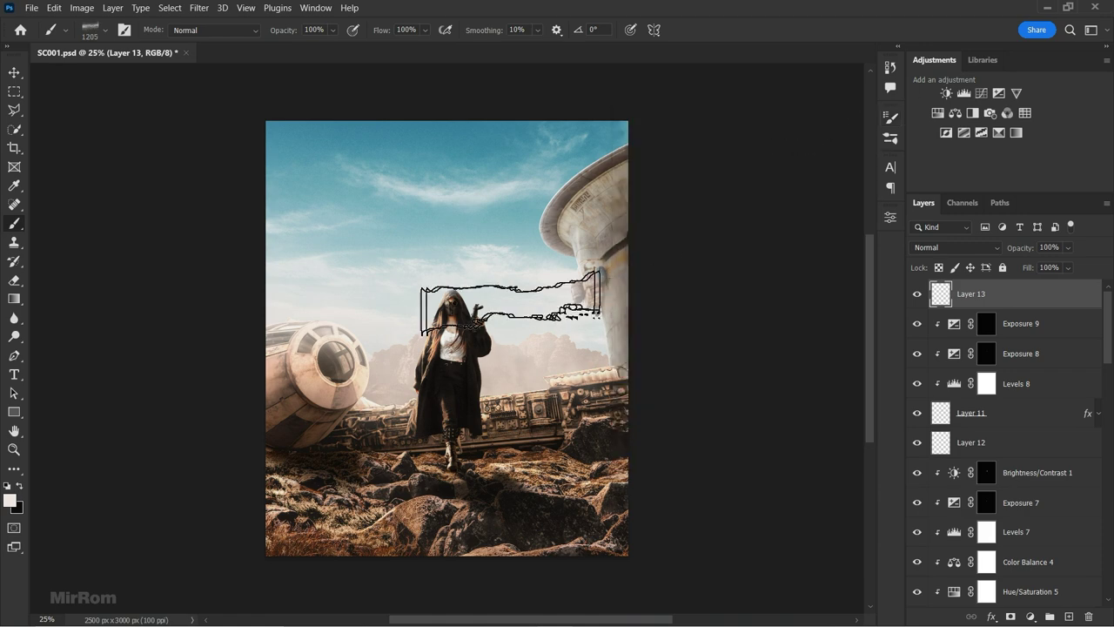
key("bracketright")
key("bracketright")
key("bracketright")
key("bracketright")
key("bracketright")
key("bracketright")
key("bracketright")
key("bracketright")
key("bracketright")
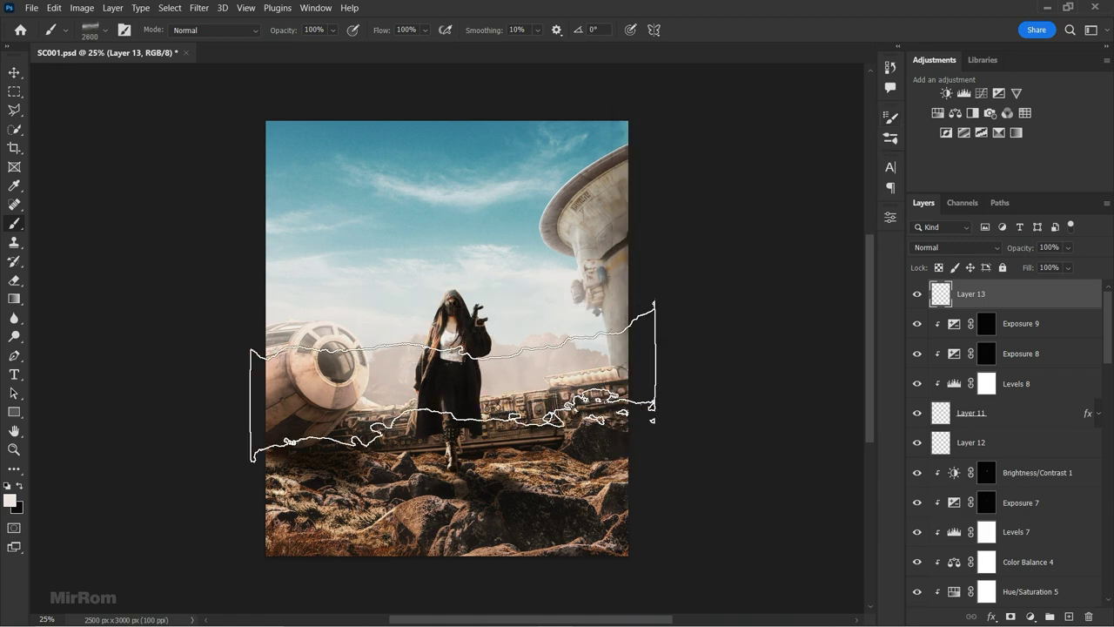
key("bracketright")
key("bracketright")
key("bracketright")
- Paint pale fog across the middle of the scene and stretch Layer 13 slightly wider
left_click(451, 372)
key("ctrl+d")
key("v")
key("ctrl+t")
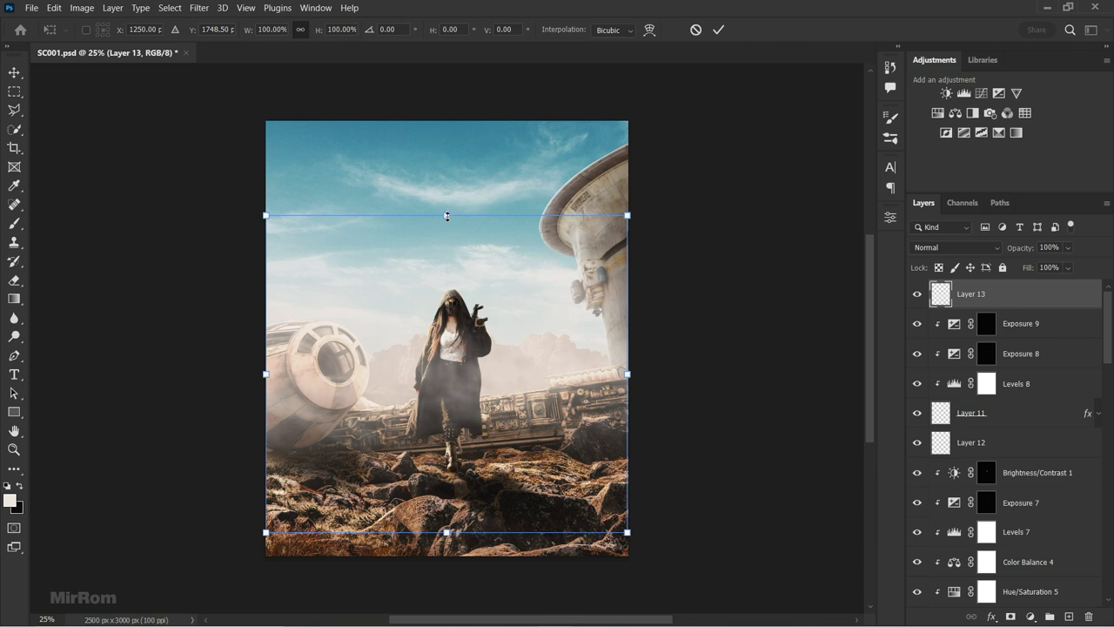
left_click_drag(446, 215, 447, 208)
left_click_drag(265, 370, 254, 370)
left_click_drag(628, 370, 650, 370)
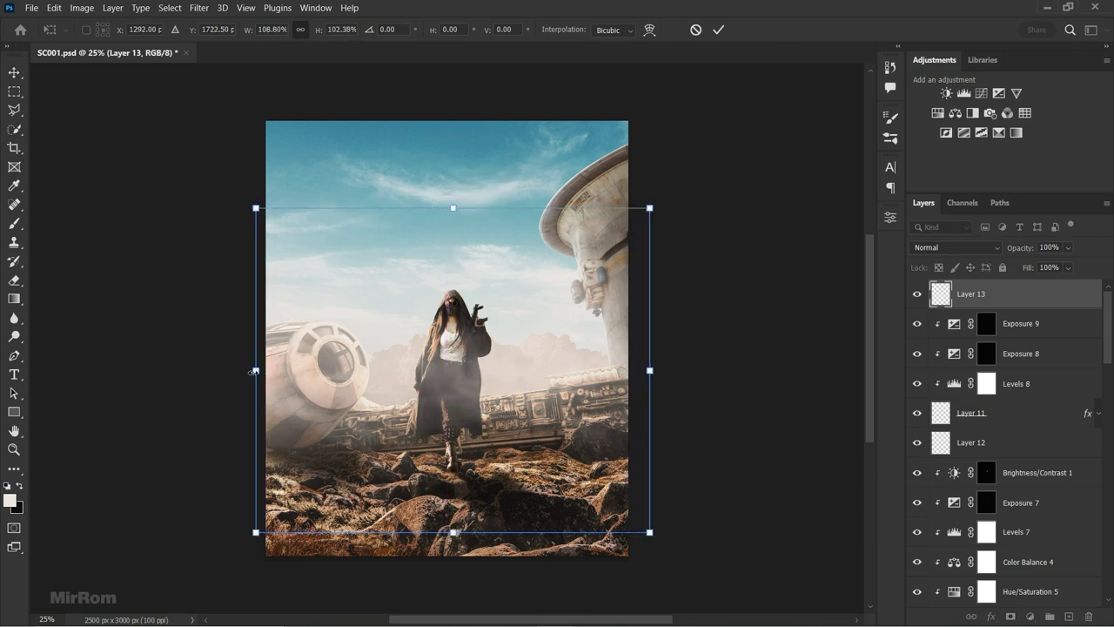
left_click(718, 31)
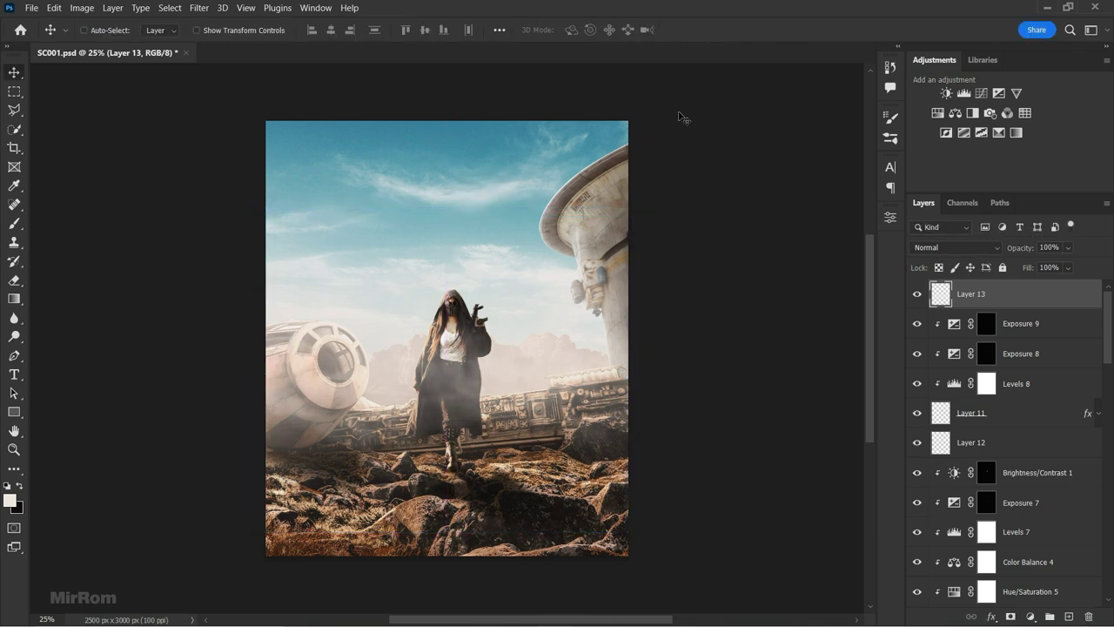
- Add a layer mask to Layer 13 and fade the fog near the lower-left wreckage with a 31% black brush
left_click(1011, 616)
key("b")
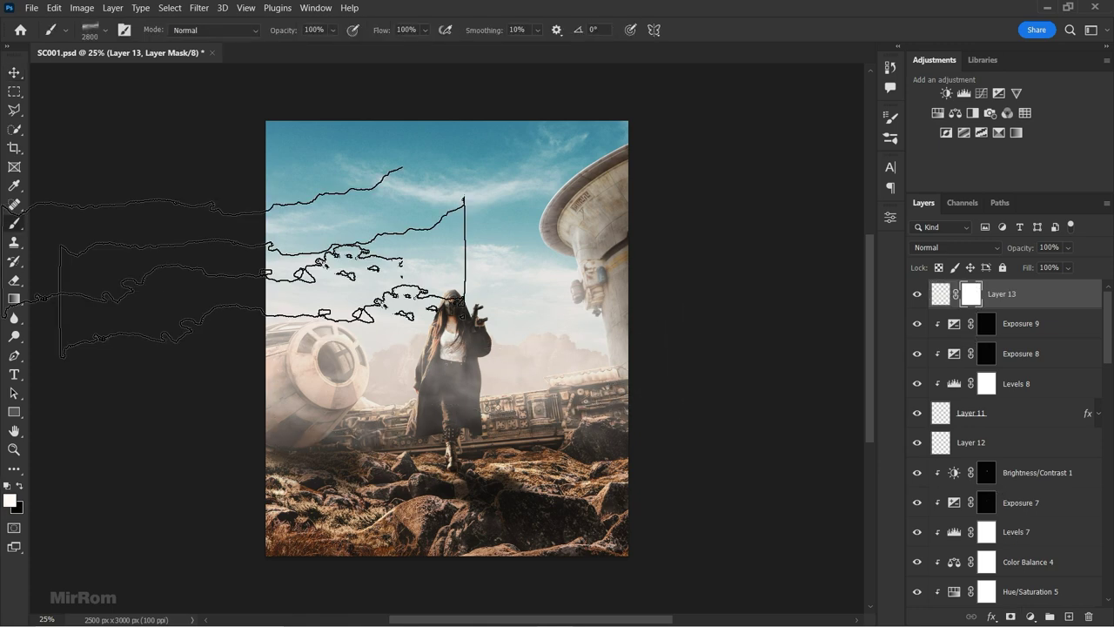
key("F5")
key("F5")
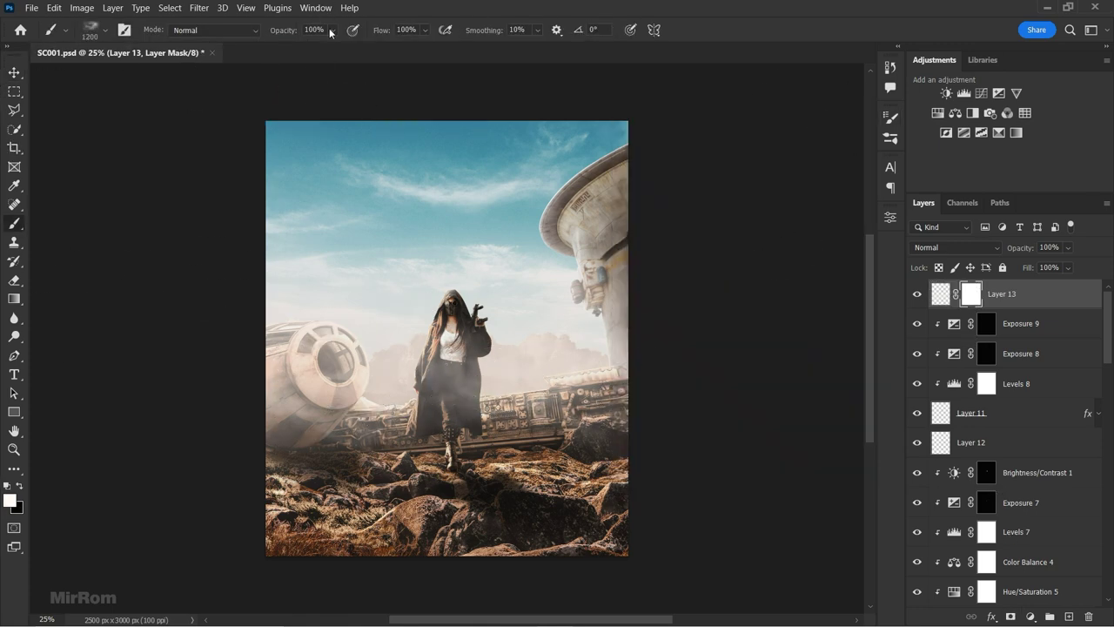
left_click(333, 29)
left_click_drag(357, 44, 295, 48)
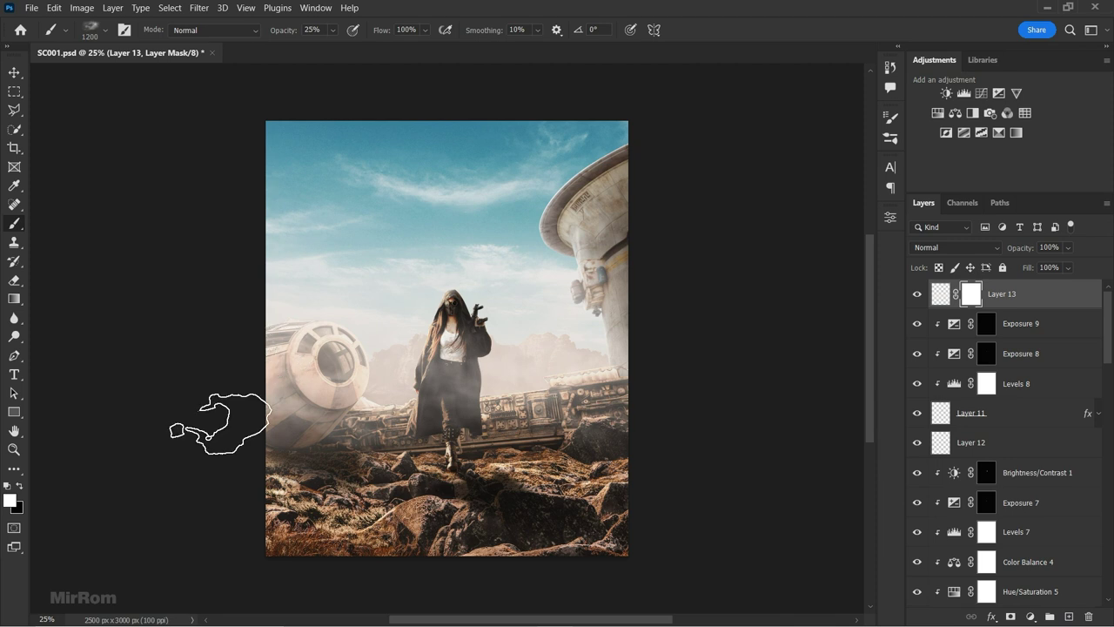
key("x")
mouse_move(319, 444)
left_mouse_down()
mouse_move(299, 443)
mouse_move(463, 448)
left_mouse_up()
- Rotate the 1600 px brush tip to 15° and paint Layer 13's mask over the lower-right rocks
key("shift+Right")
key("shift+Right")
key("shift+Right")
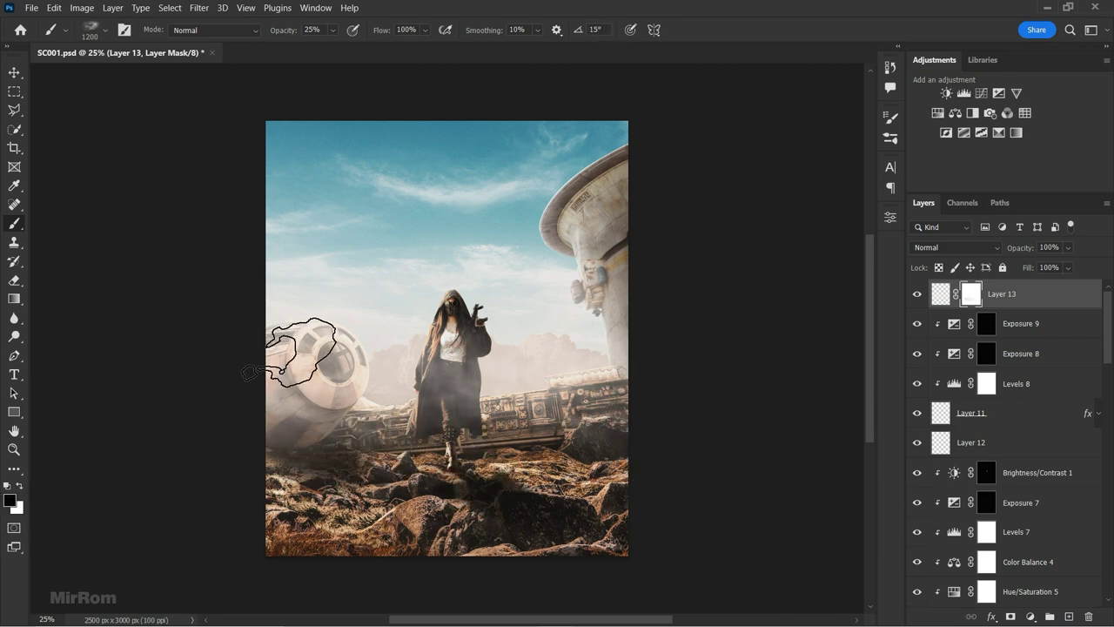
key("shift+Right")
key("shift+Right")
key("shift+Right")
key("shift+Left")
key("shift+Left")
key("shift+Left")
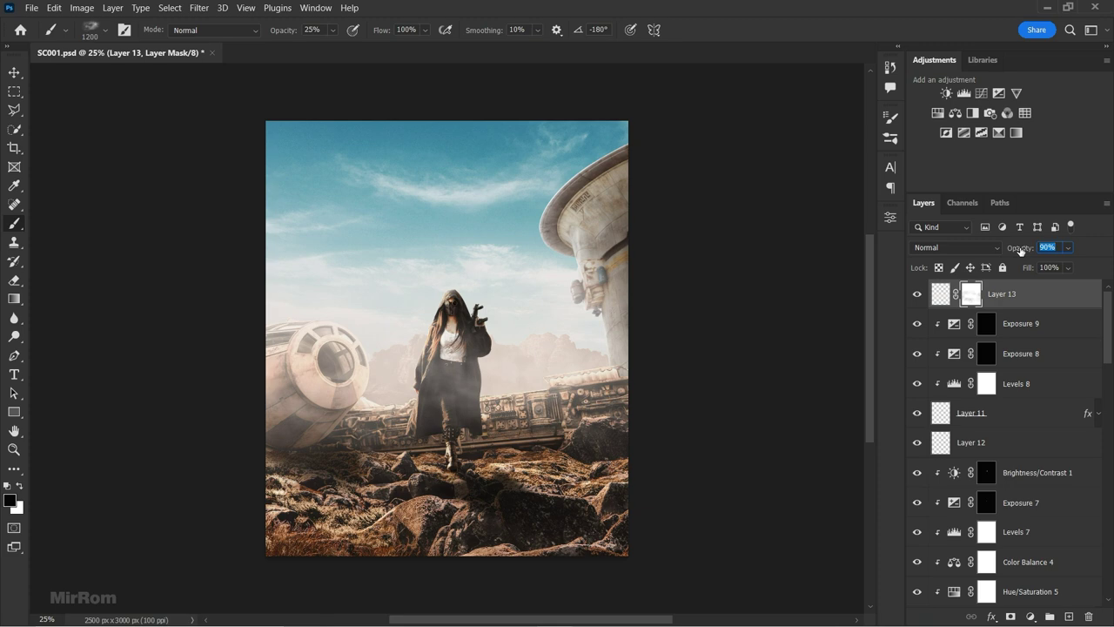
key("ctrl+plus")
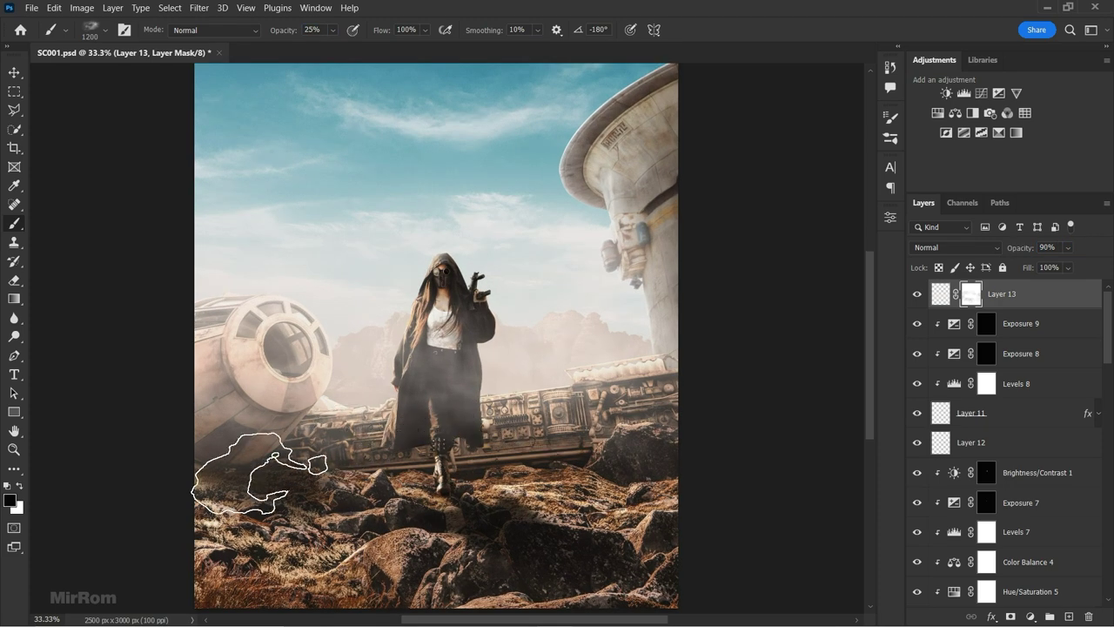
key("bracketright")
key("bracketright")
key("bracketright")
key("shift+Left")
key("shift+Left")
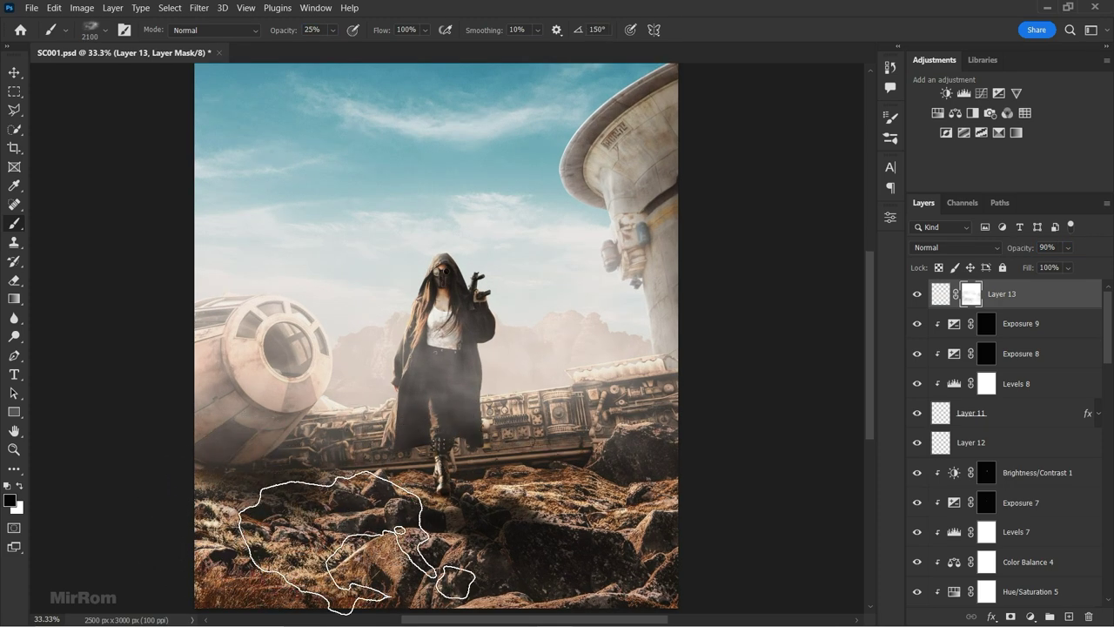
key("bracketright")
key("bracketright")
key("bracketright")
key("shift+Left")
key("shift+Left")
key("shift+Left")
key("shift+Left")
key("shift+Left")
key("shift+Left")
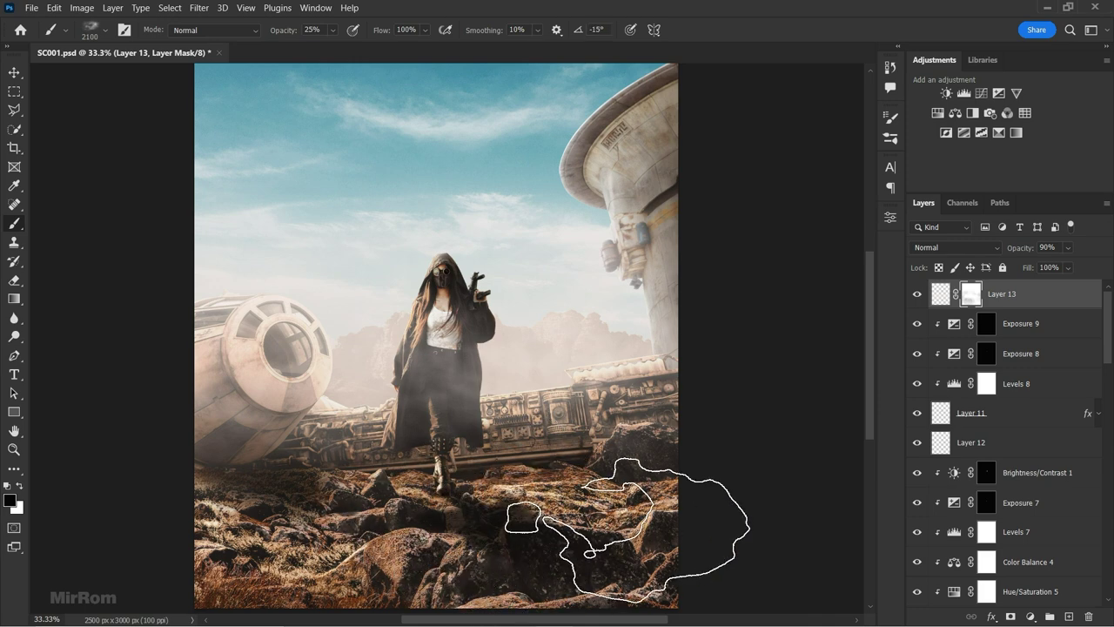
key("shift+Left")
key("shift+Left")
key("shift+Left")
left_click_drag(615, 510, 640, 505)
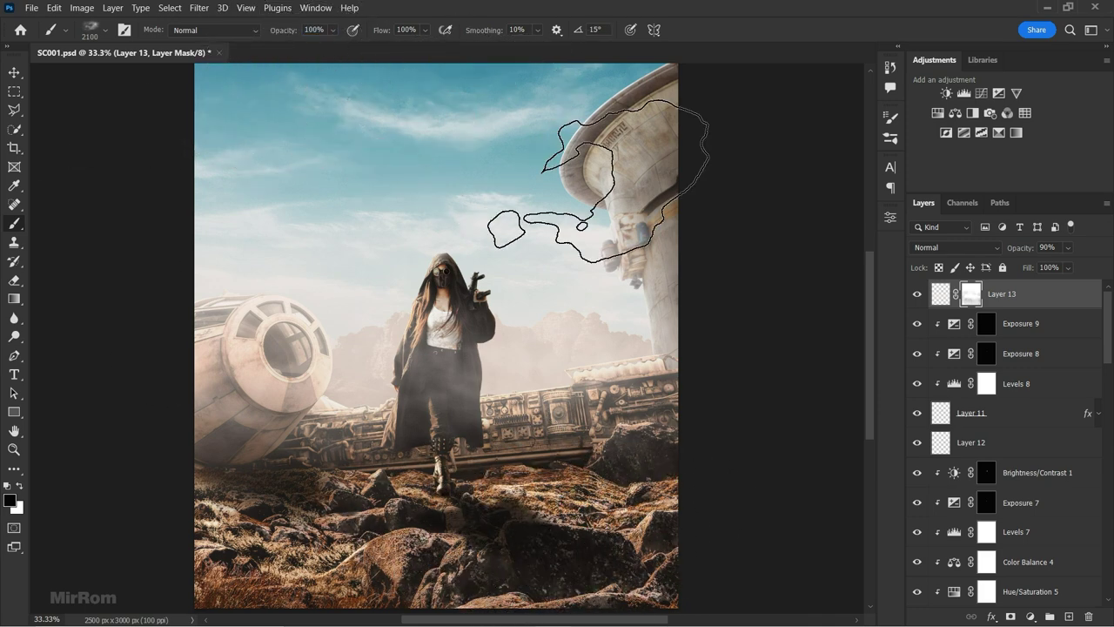
- Compare Layer 13 on and off, pick the 960 and 916 brush tips, and select Layer 13's thumbnail
key("v")
double_click(916, 295)
key("ctrl+minus")
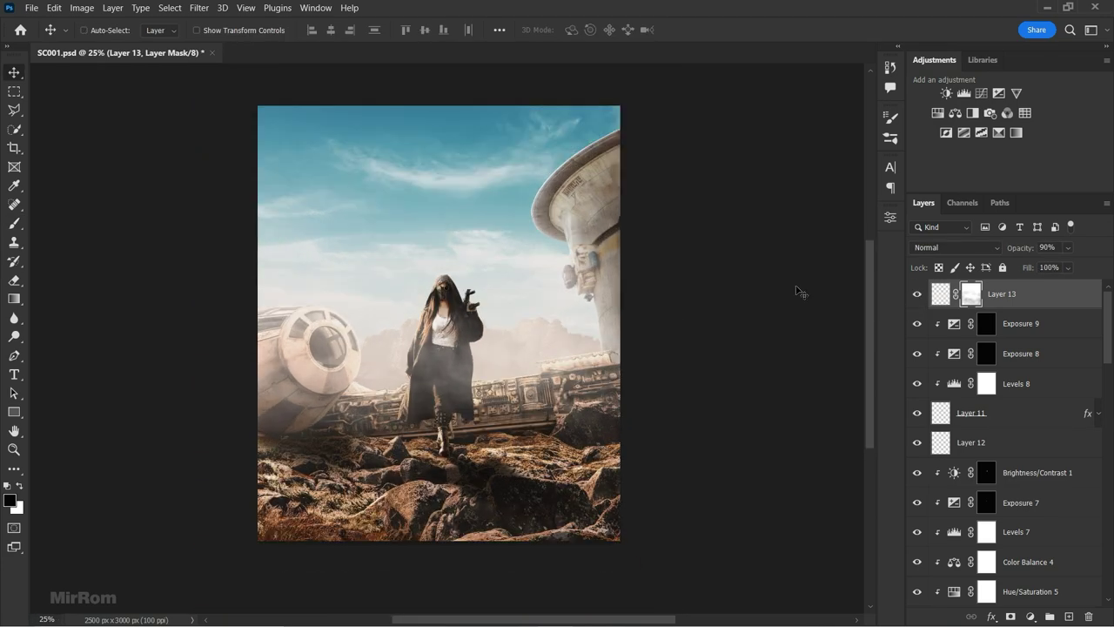
key("b")
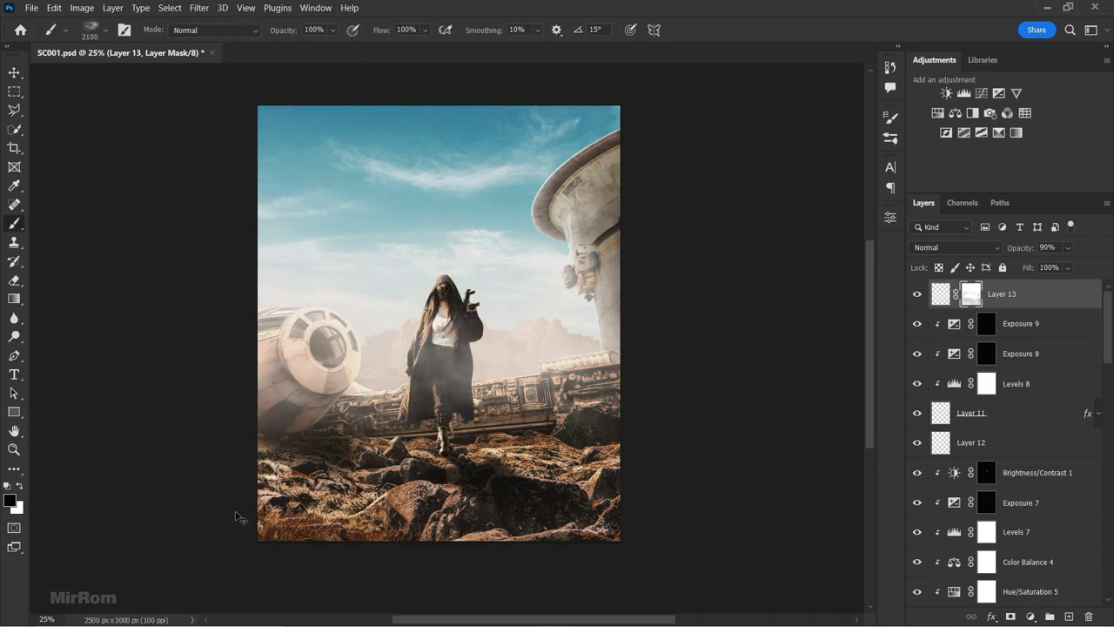
key("F5")
left_click(755, 157)
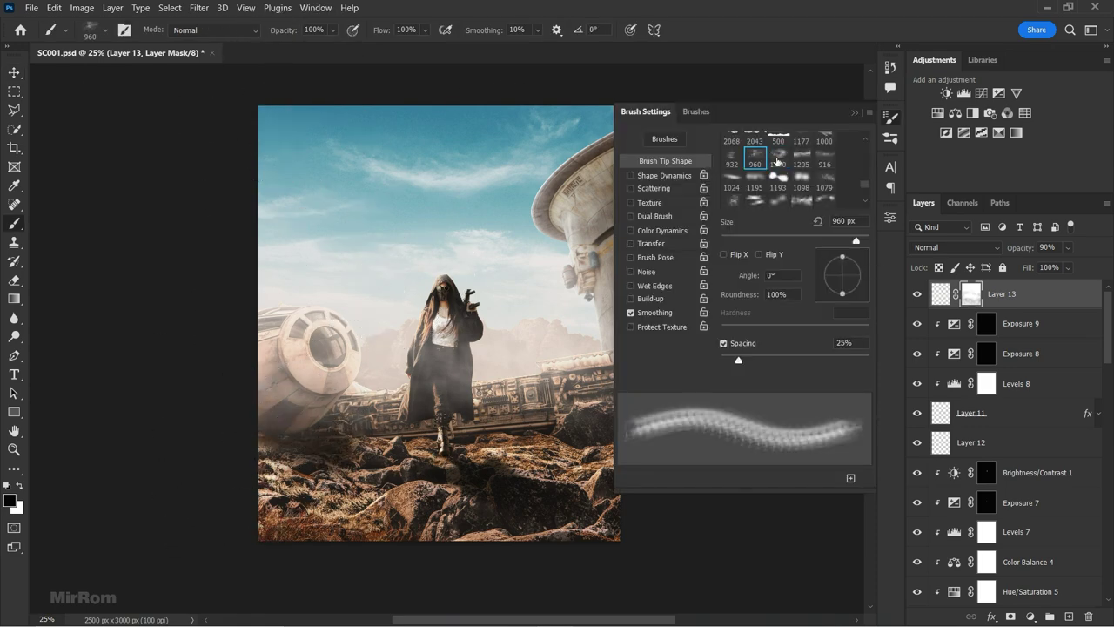
scroll(776, 162, "up", 1)
left_click(825, 176)
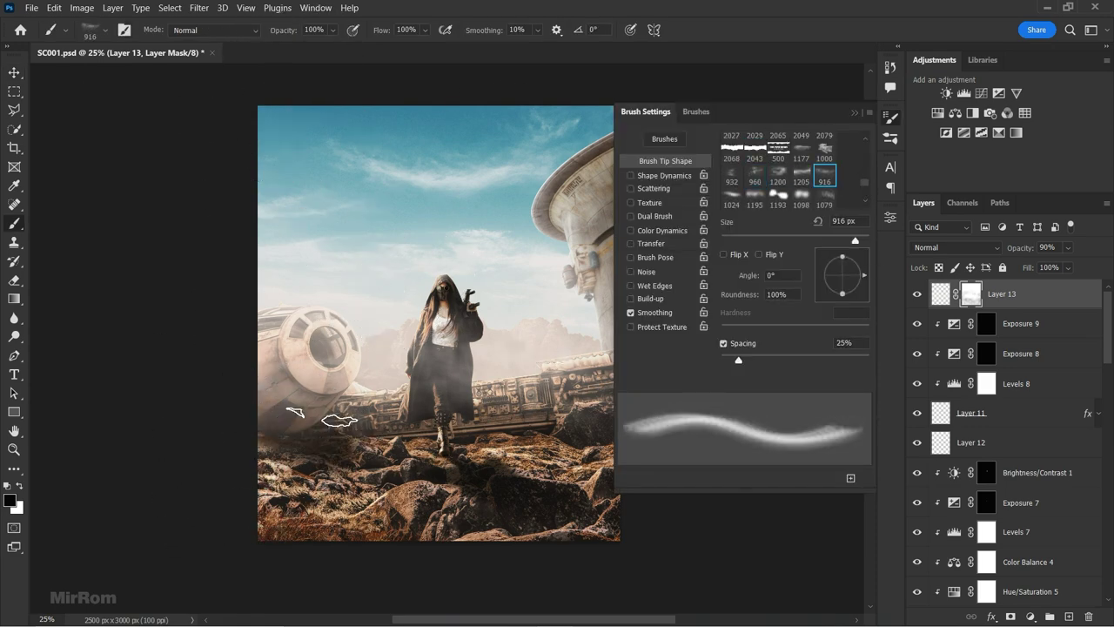
left_click(854, 111)
key("v")
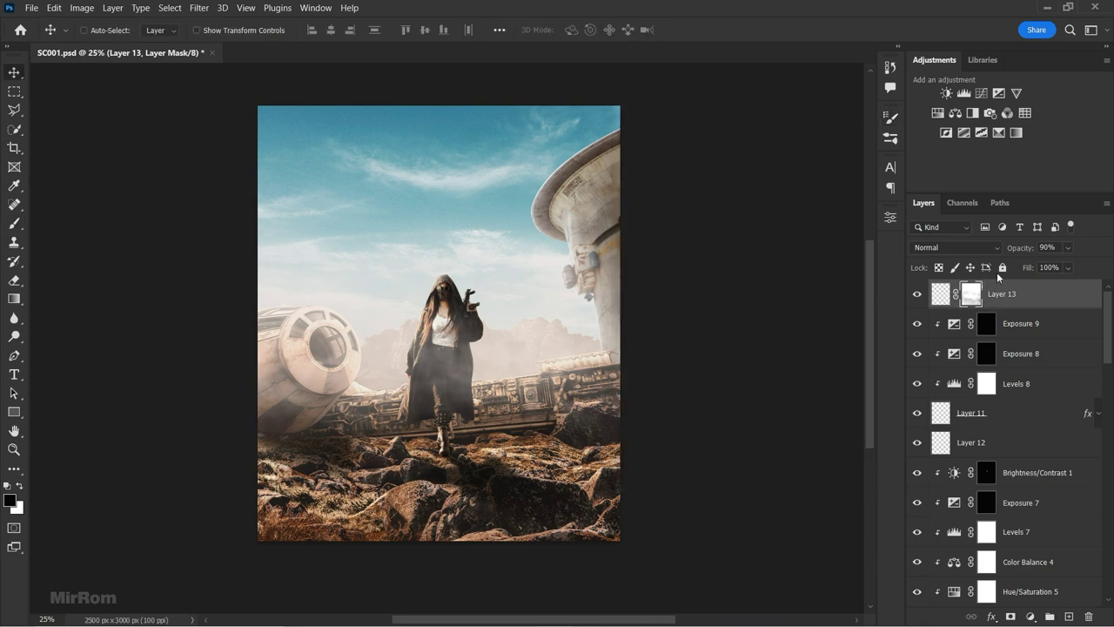
left_click(947, 293)
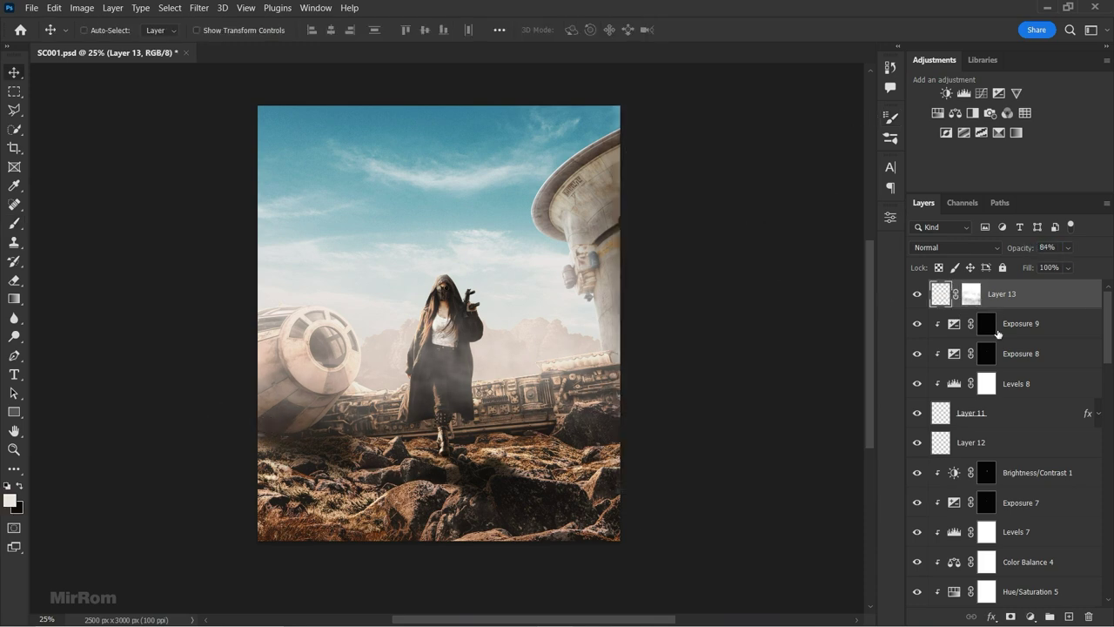
- Bring the droid cut-out into the composite as Layer 14 and apply its layer mask
left_click(22, 13)
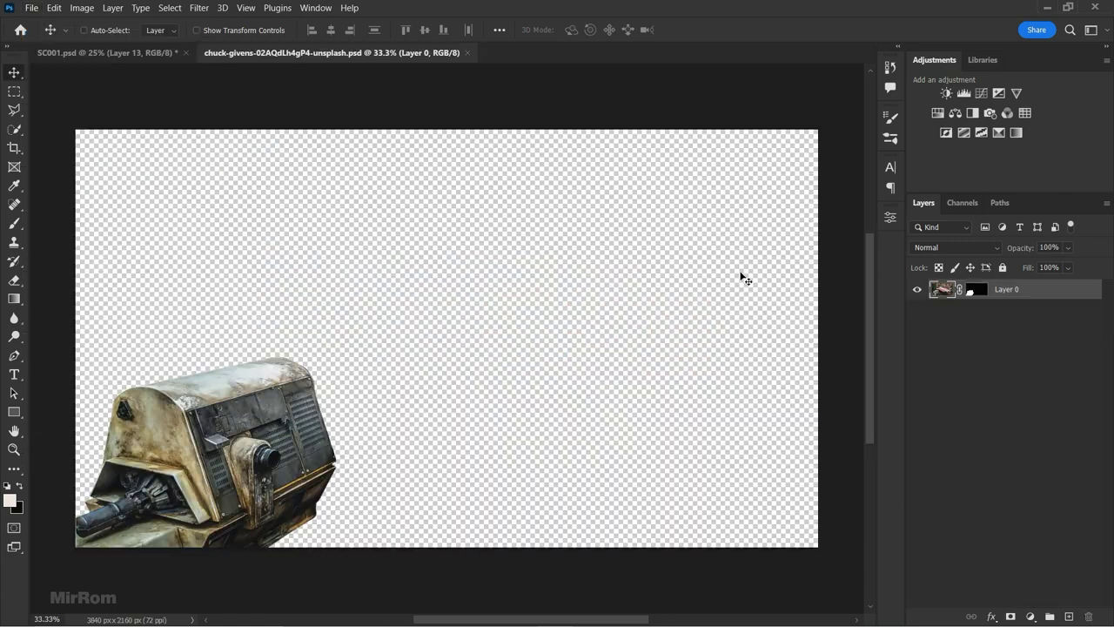
left_click(971, 296, "shift")
mouse_move(261, 392)
left_mouse_down()
mouse_move(179, 46)
mouse_move(403, 418)
mouse_move(425, 423)
left_mouse_up()
right_click(970, 296)
left_click(1007, 319)
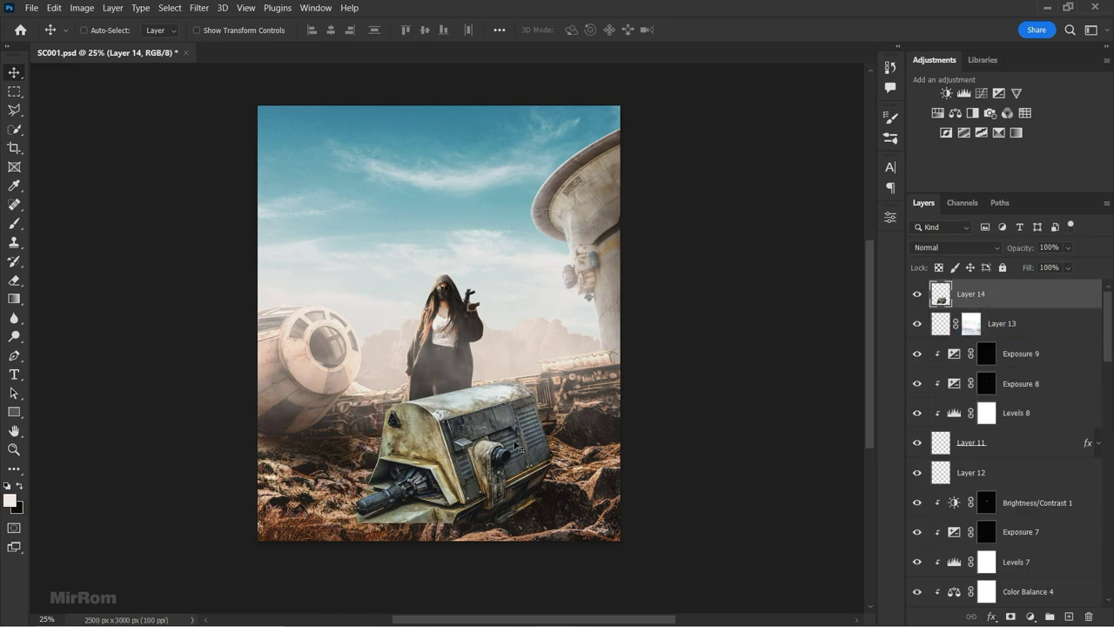
- Scale the droid to about 63%, tilt it, and place it in the bottom-right
left_click_drag(520, 462, 563, 505)
key("ctrl+t")
mouse_move(666, 498)
left_mouse_down()
mouse_move(631, 578)
mouse_move(621, 568)
left_mouse_up()
left_click_drag(644, 518, 642, 503)
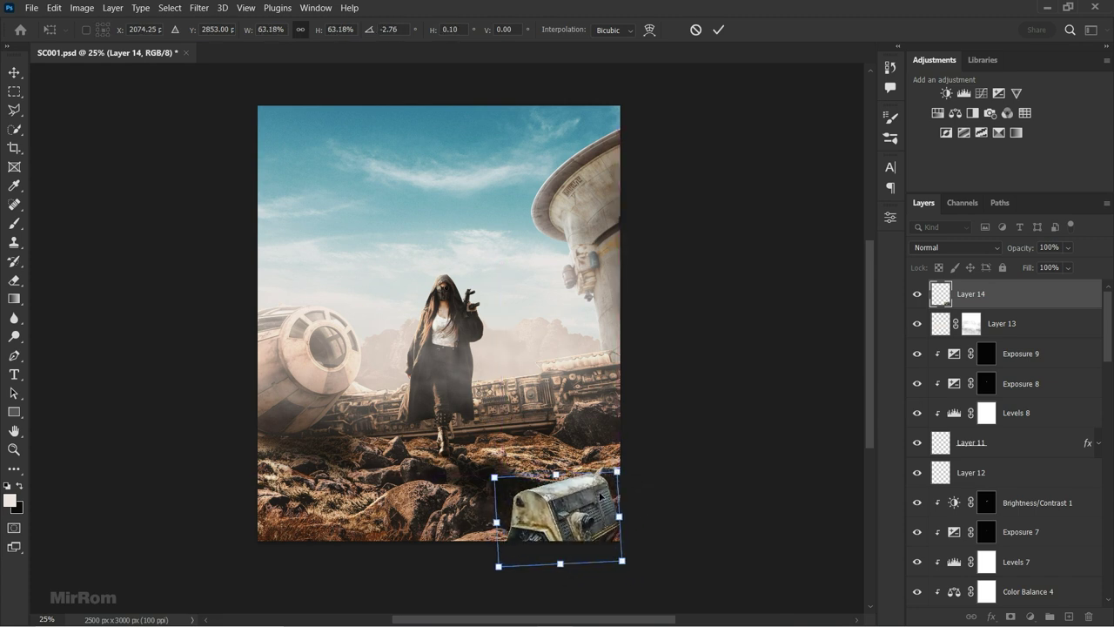
left_click_drag(574, 518, 650, 501)
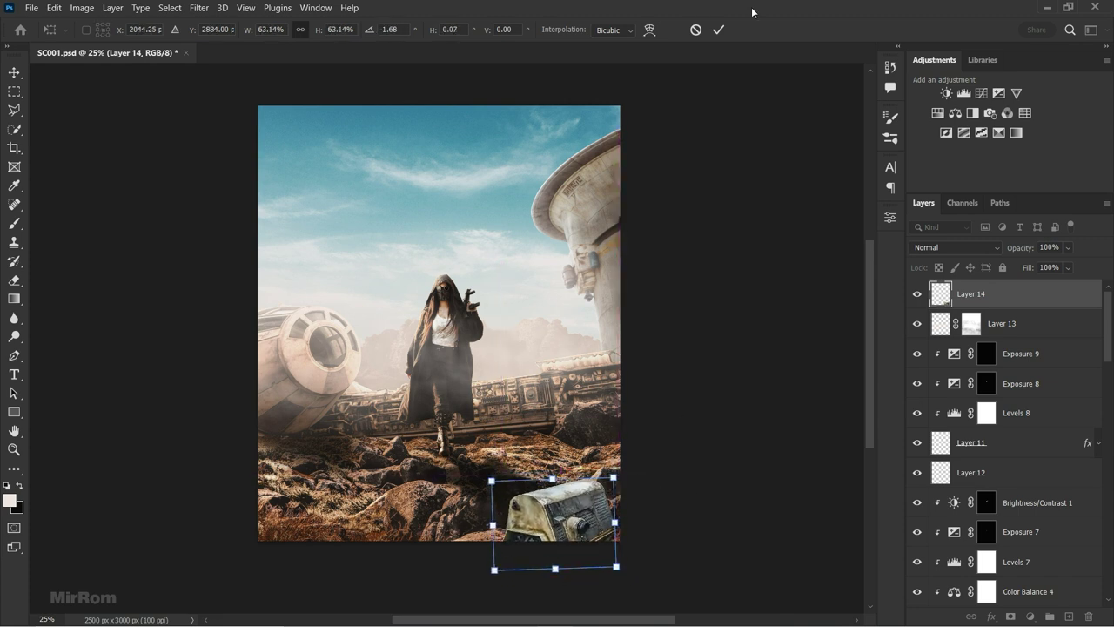
left_click(719, 29)
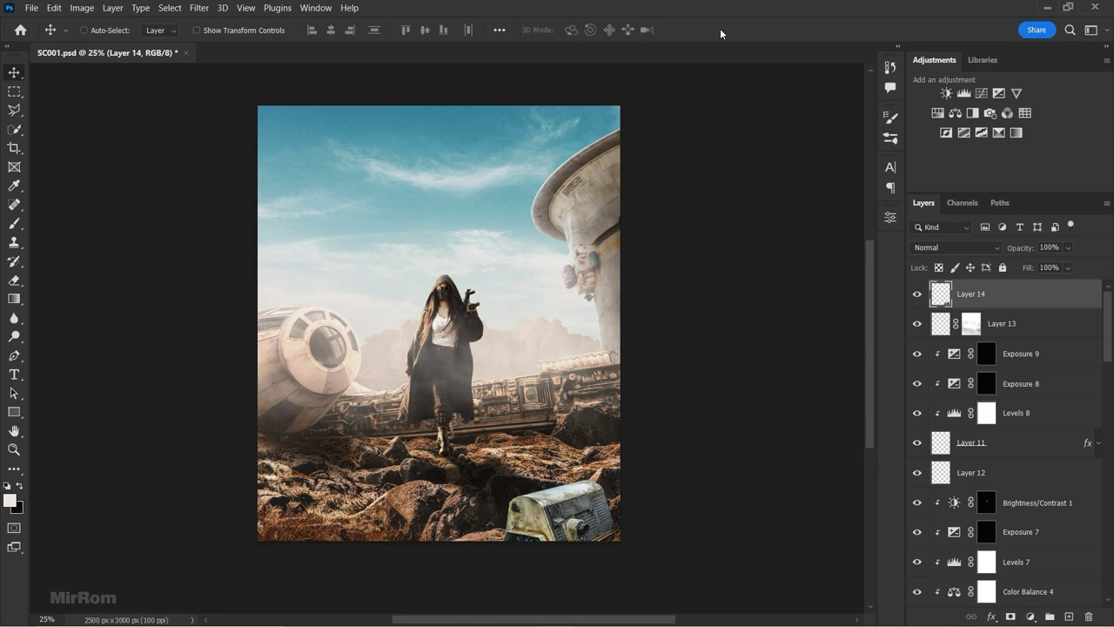
- Nudge the droid right and up into the foreground rocks
key("shift+Right")
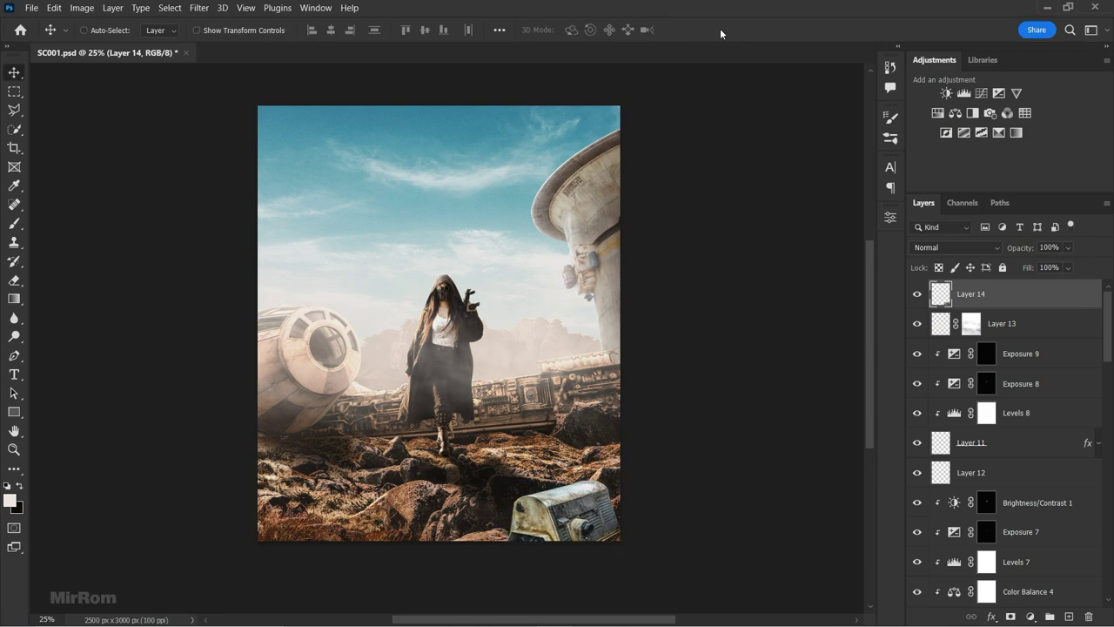
key("shift+Right")
key("shift+Up")
key("shift+Right")
key("shift+Right")
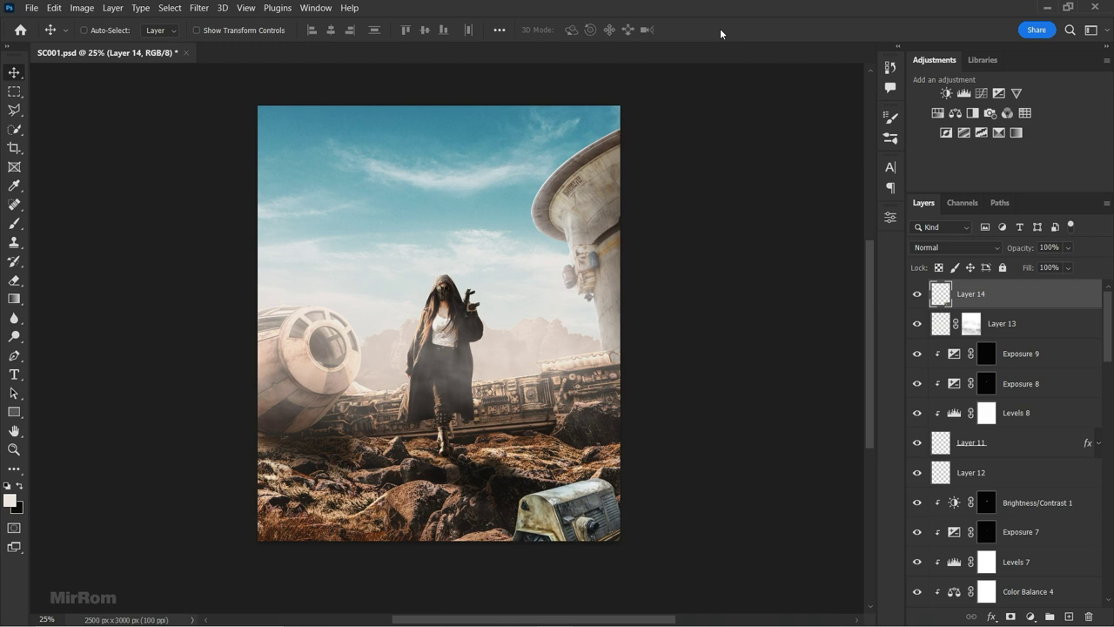
key("shift+Right")
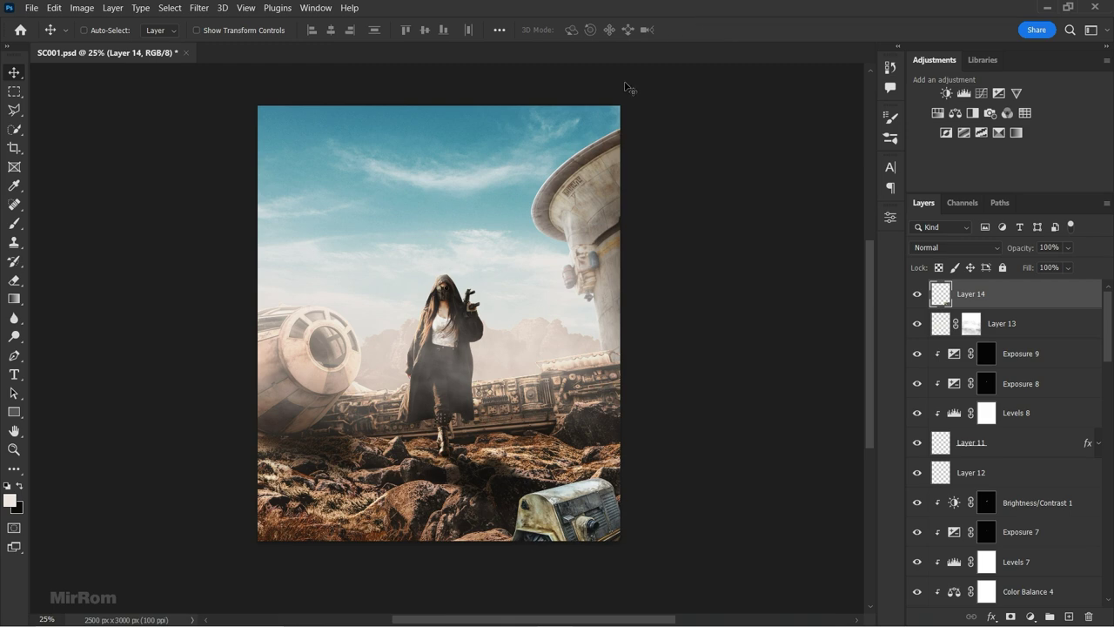
scroll(605, 540, "up", 2)
scroll(871, 388, "down", 1)
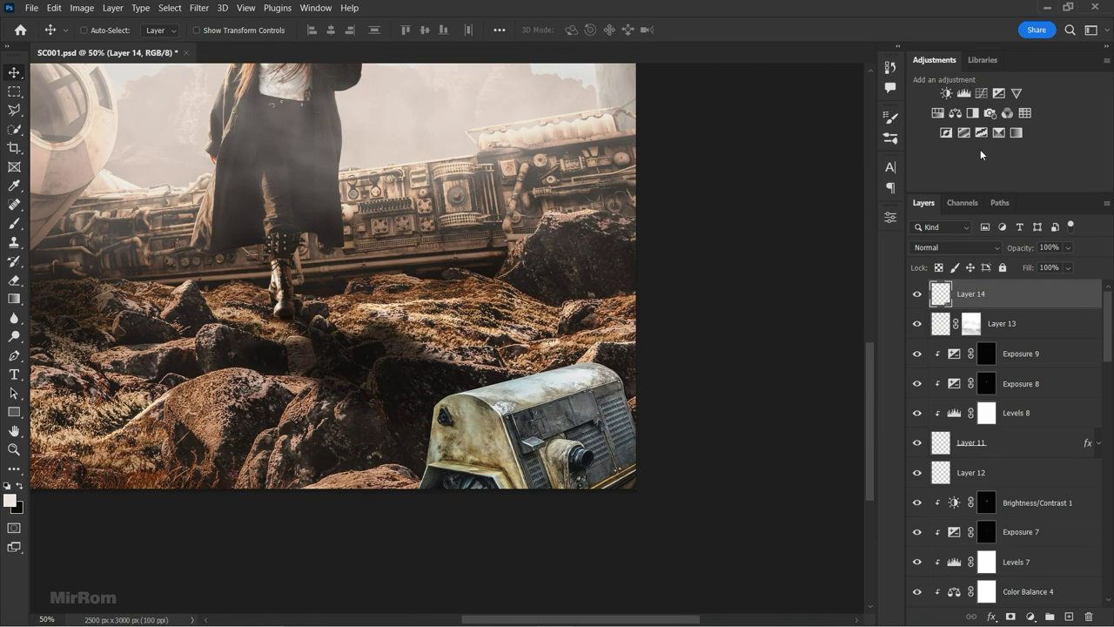
- Clip Hue/Saturation (saturation -52) and Levels (input black 25, output white 174) to the droid
left_click(939, 113)
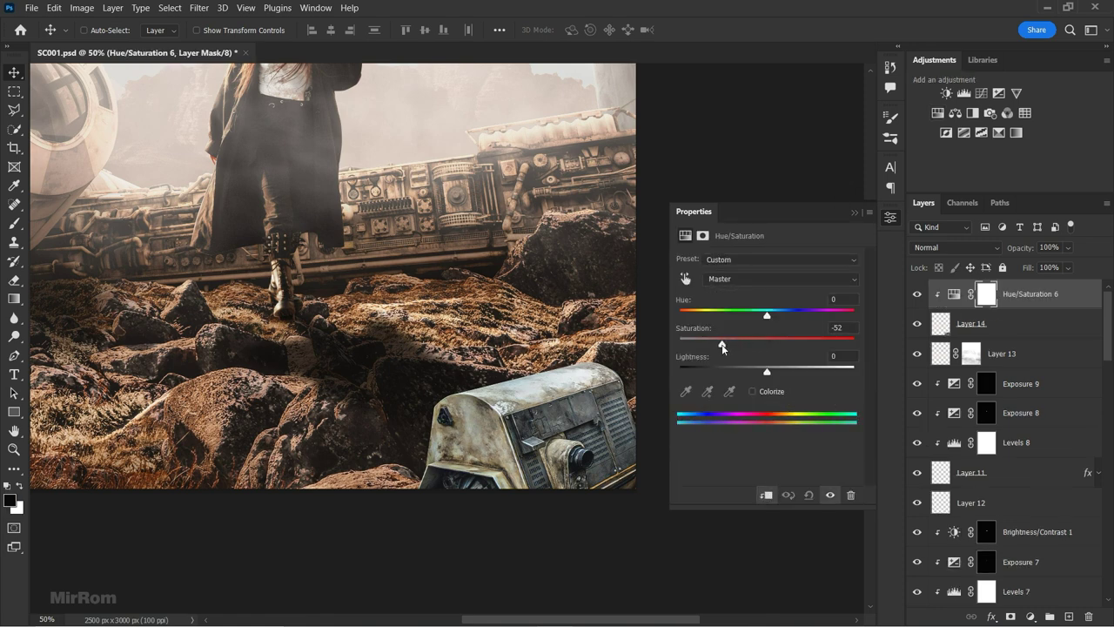
left_click(854, 212)
left_click(964, 93)
left_click(767, 487)
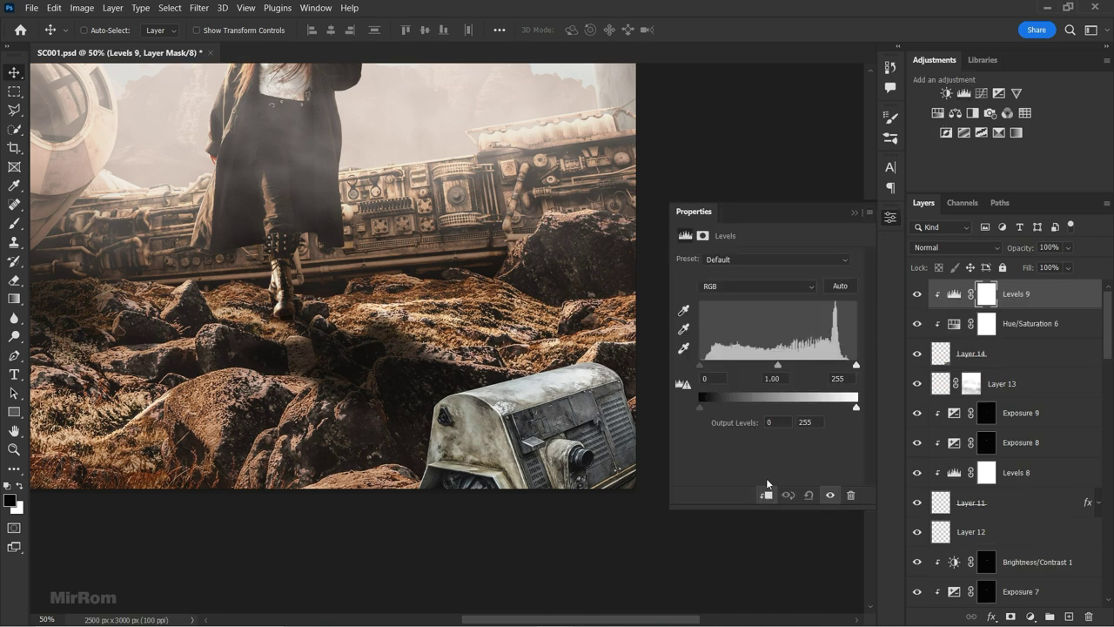
left_click_drag(701, 365, 719, 367)
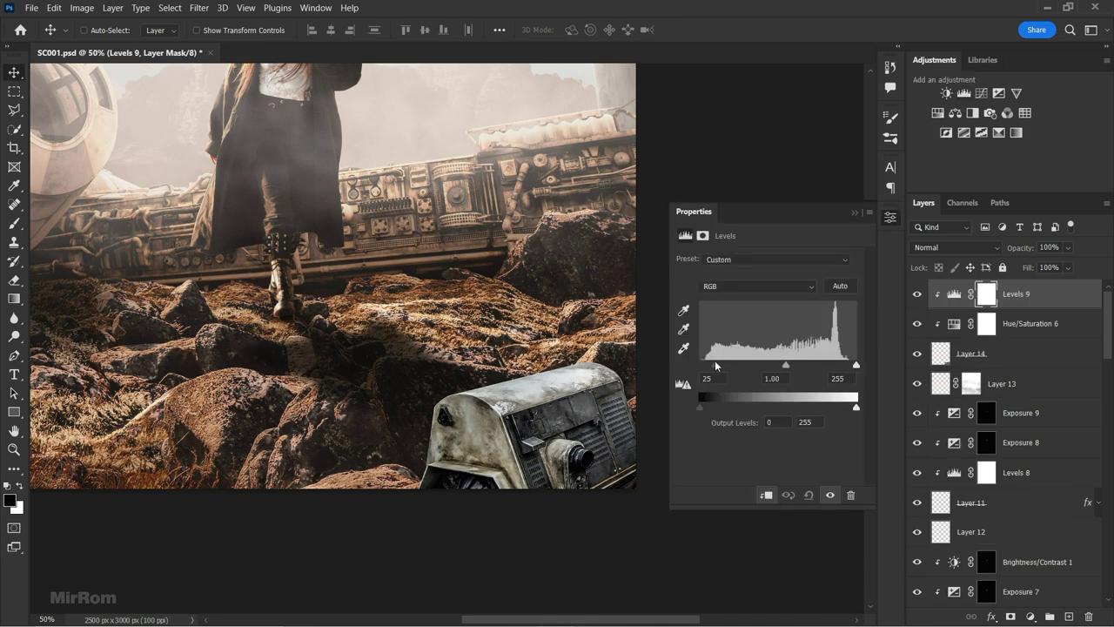
left_click_drag(857, 406, 818, 406)
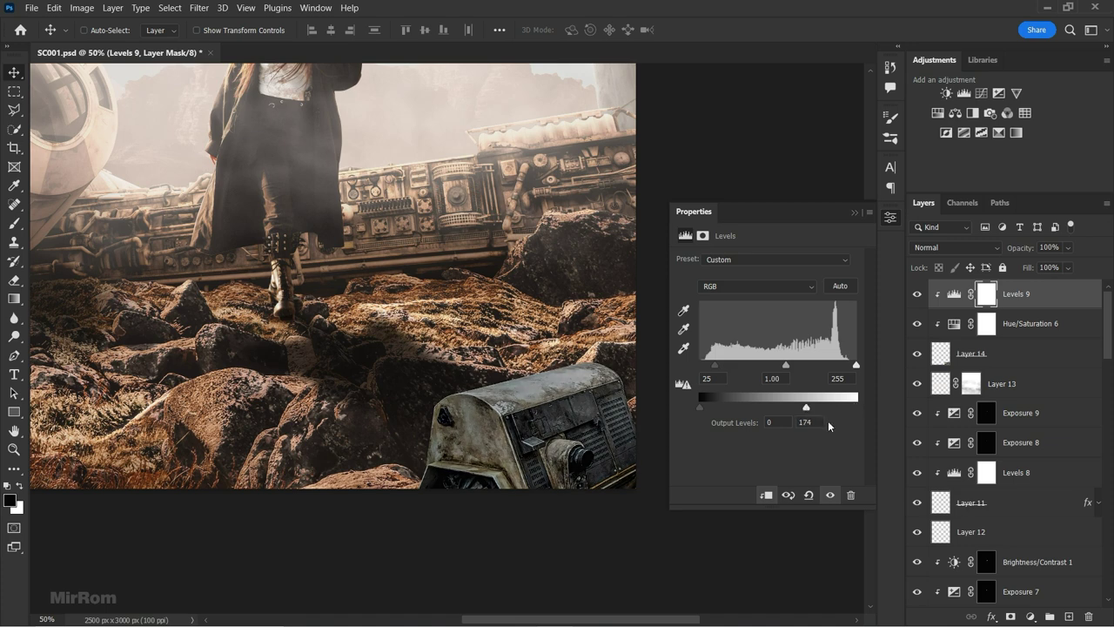
left_click(890, 216)
- Choose a smaller brush for painting the Levels mask
key("b")
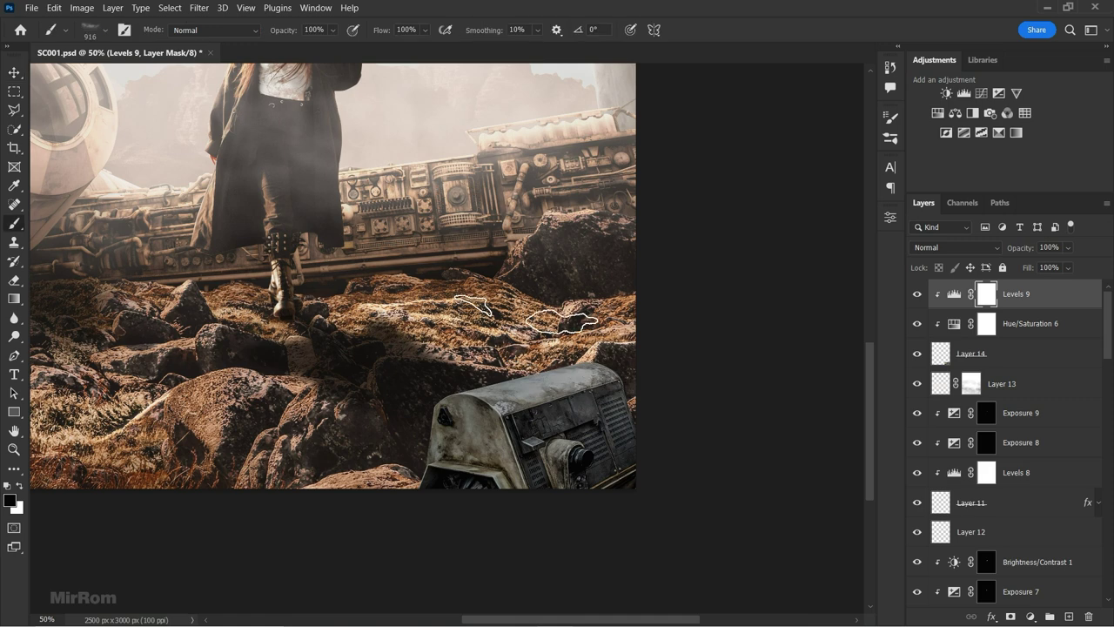
right_click(523, 294)
key("Return")
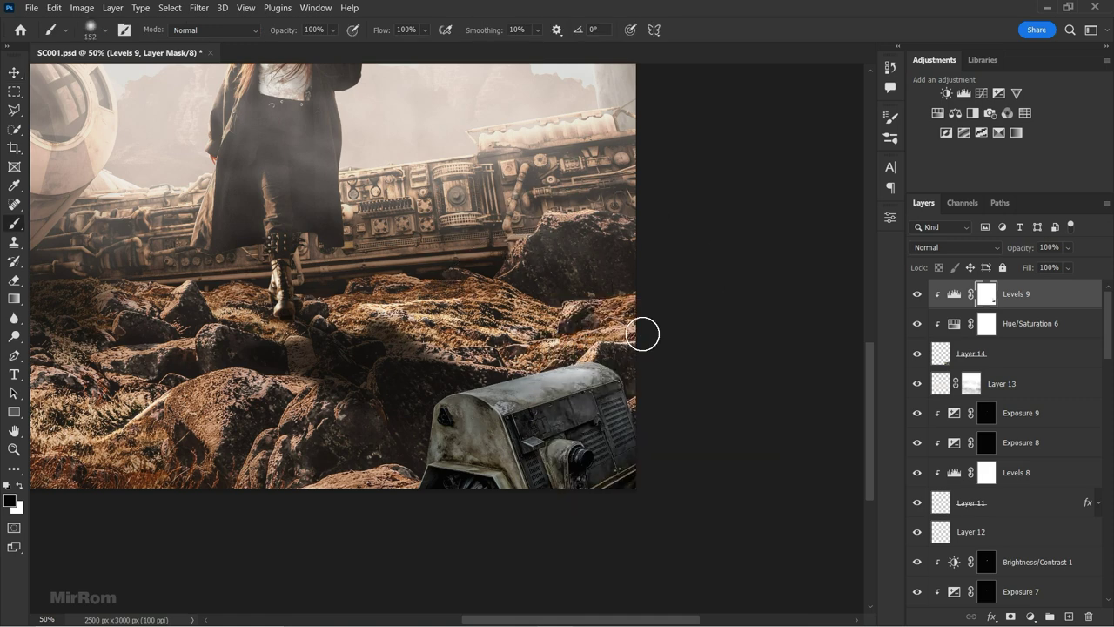
- Add an Exposure adjustment at about -2 and invert its mask to hide the darkening
key("v")
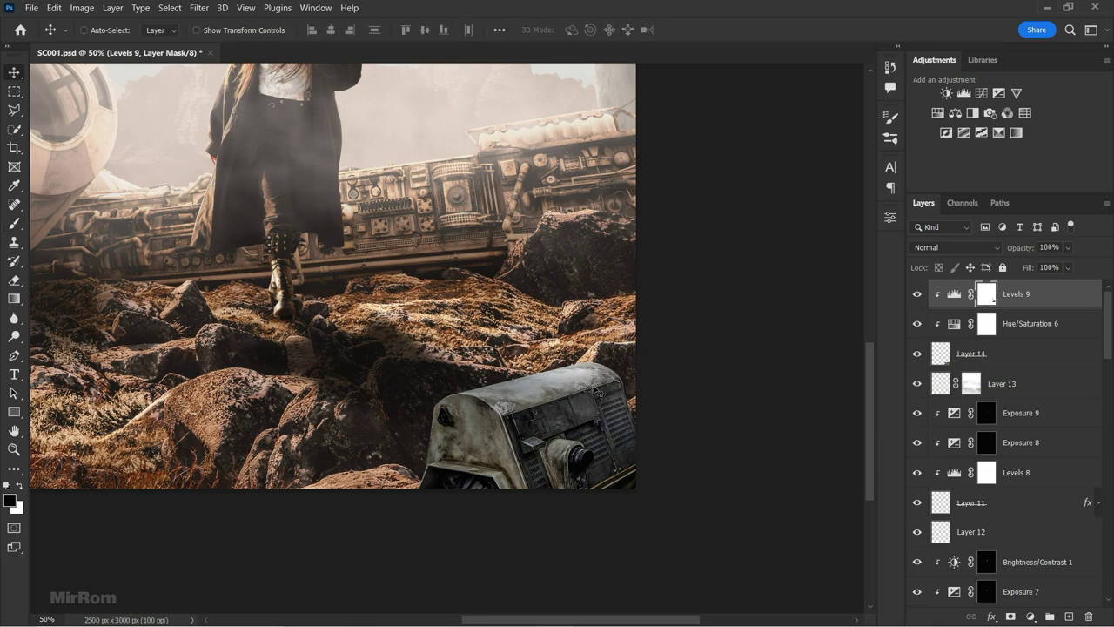
left_click(998, 93)
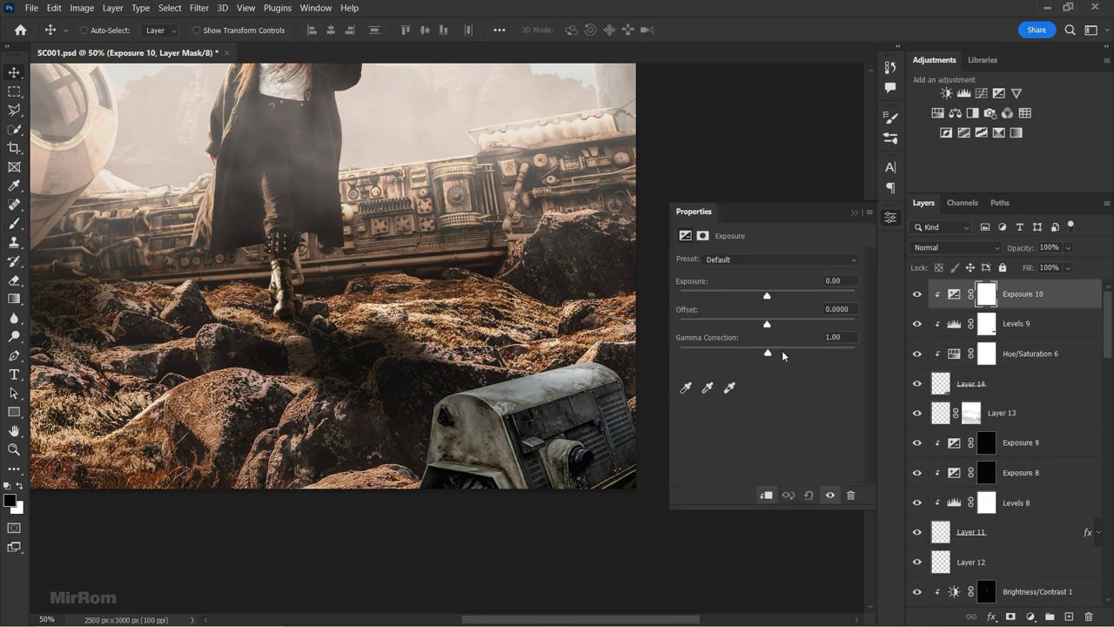
left_click_drag(767, 296, 742, 297)
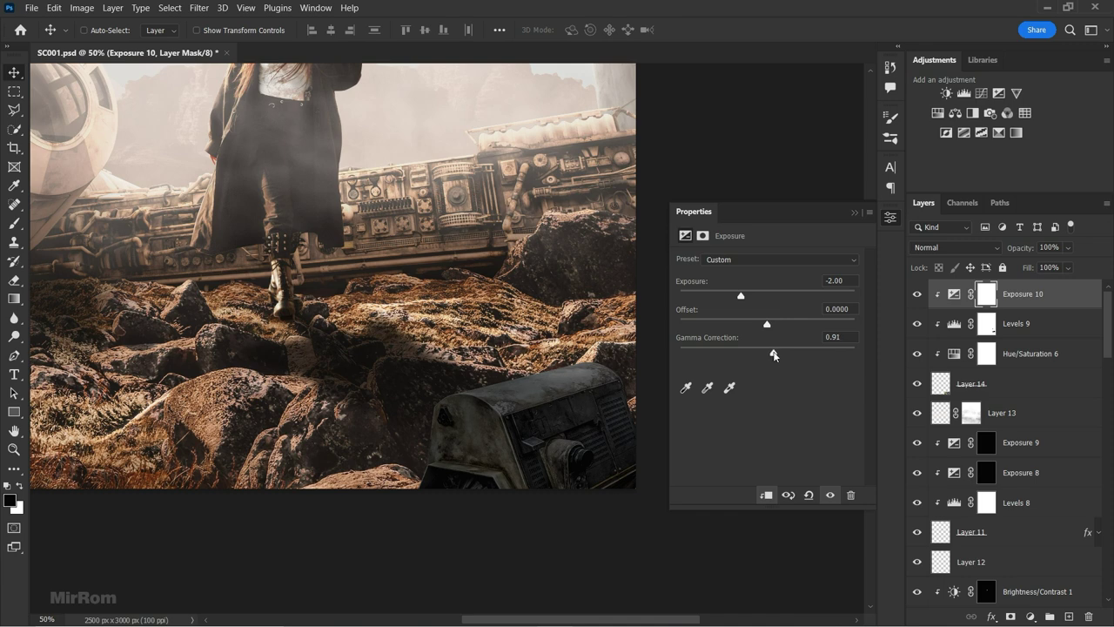
left_click(854, 213)
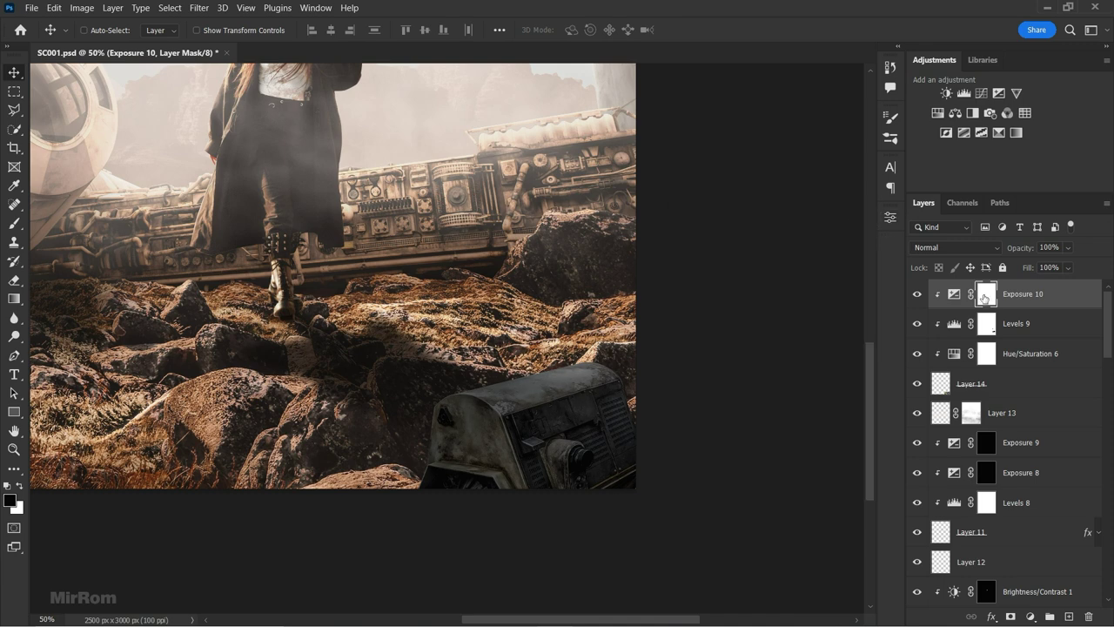
key("ctrl+i")
- Paint white at 80% opacity with a 250 px brush over the droid's top
key("b")
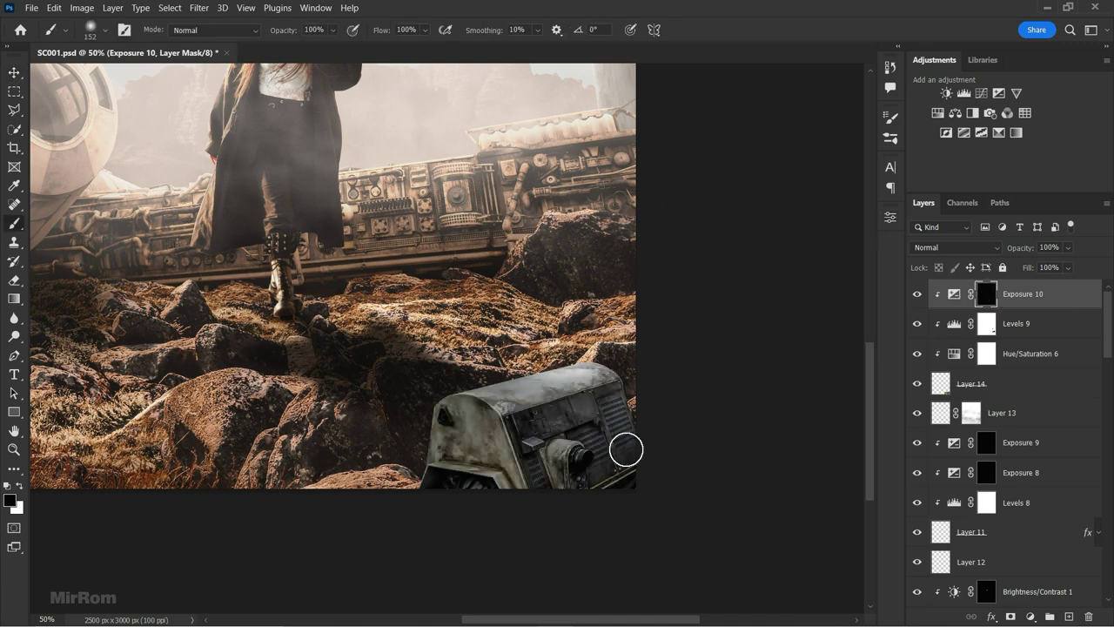
key("x")
key("bracketright")
key("bracketright")
key("bracketright")
key("bracketright")
key("bracketright")
key("8")
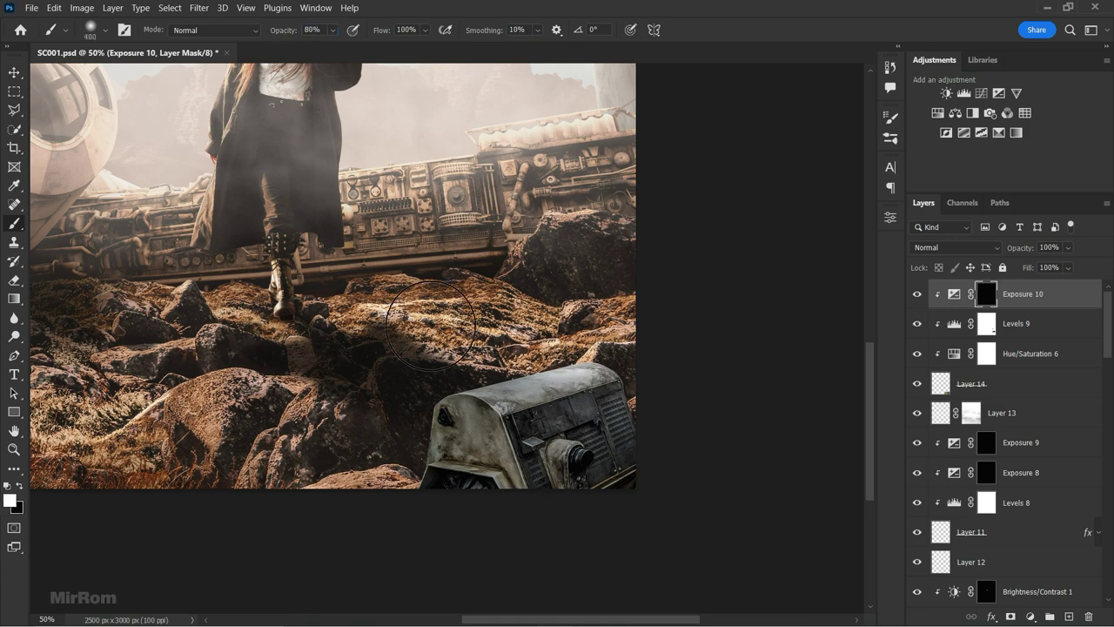
key("bracketright")
key("bracketleft")
key("bracketleft")
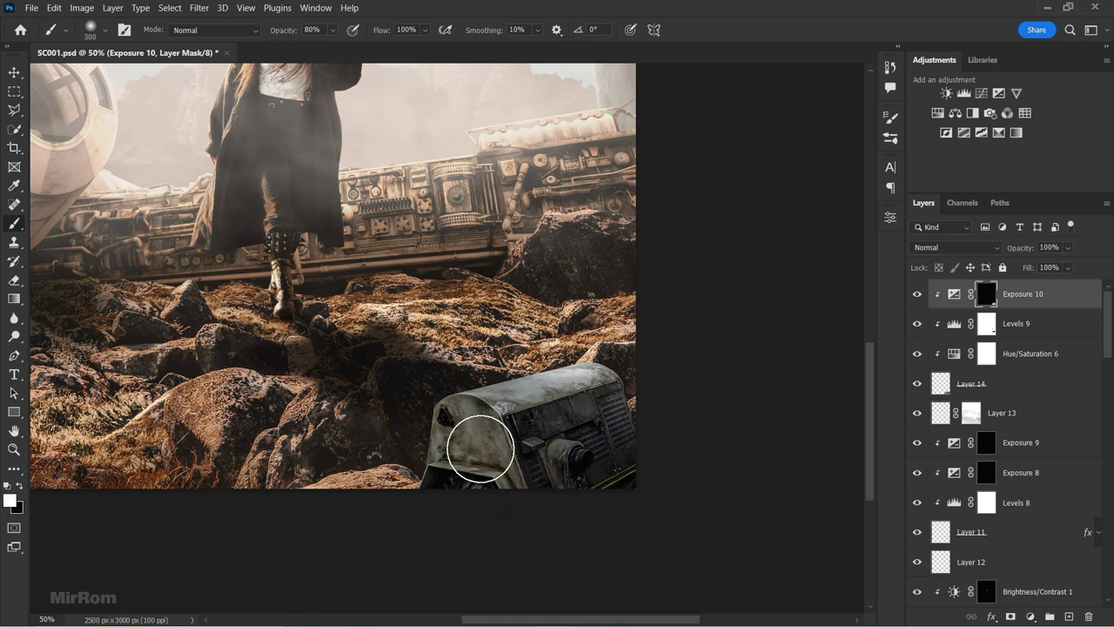
key("bracketleft")
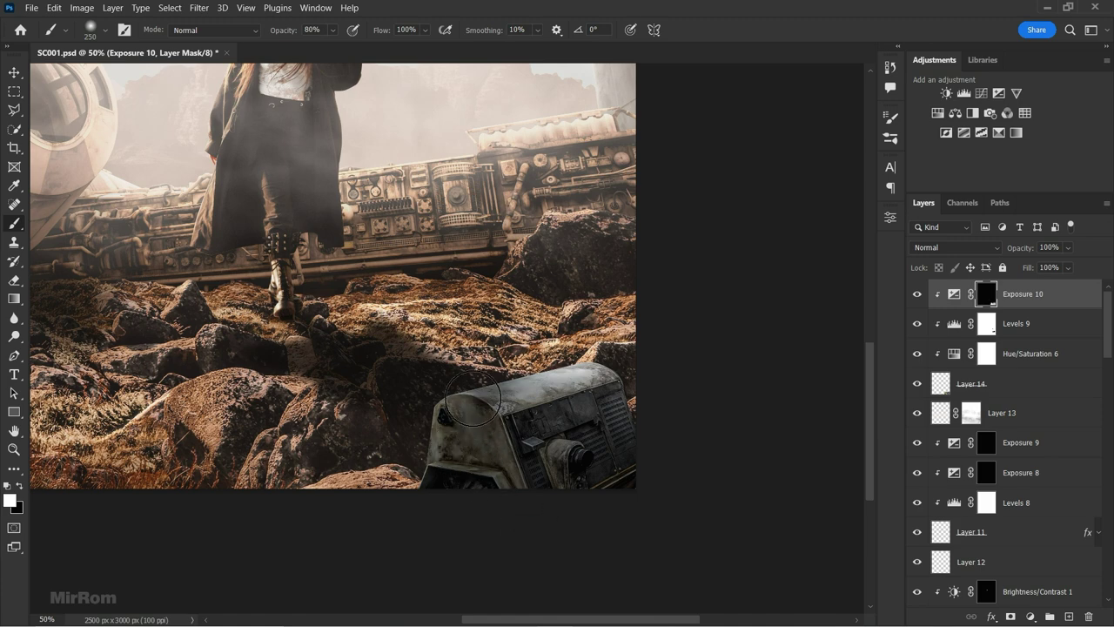
left_click_drag(597, 423, 548, 409)
- Switch to a smaller black brush at 33% opacity to refine the droid's lens area
key("bracketright")
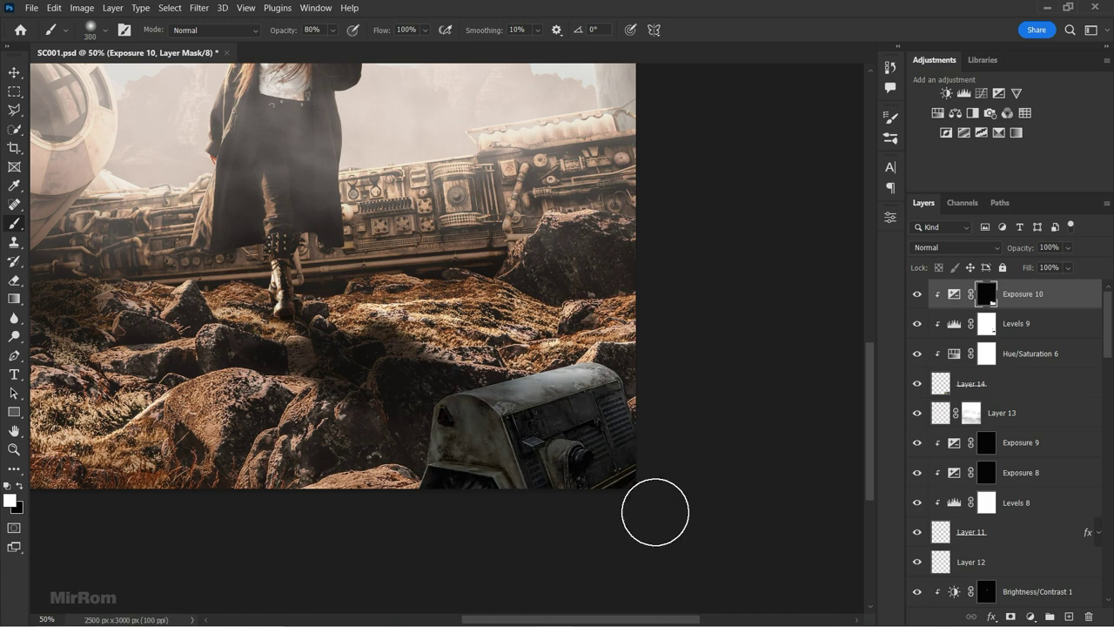
scroll(591, 470, "up", 2)
key("bracketleft")
key("bracketleft")
key("bracketleft")
key("x")
key("3")
key("3")
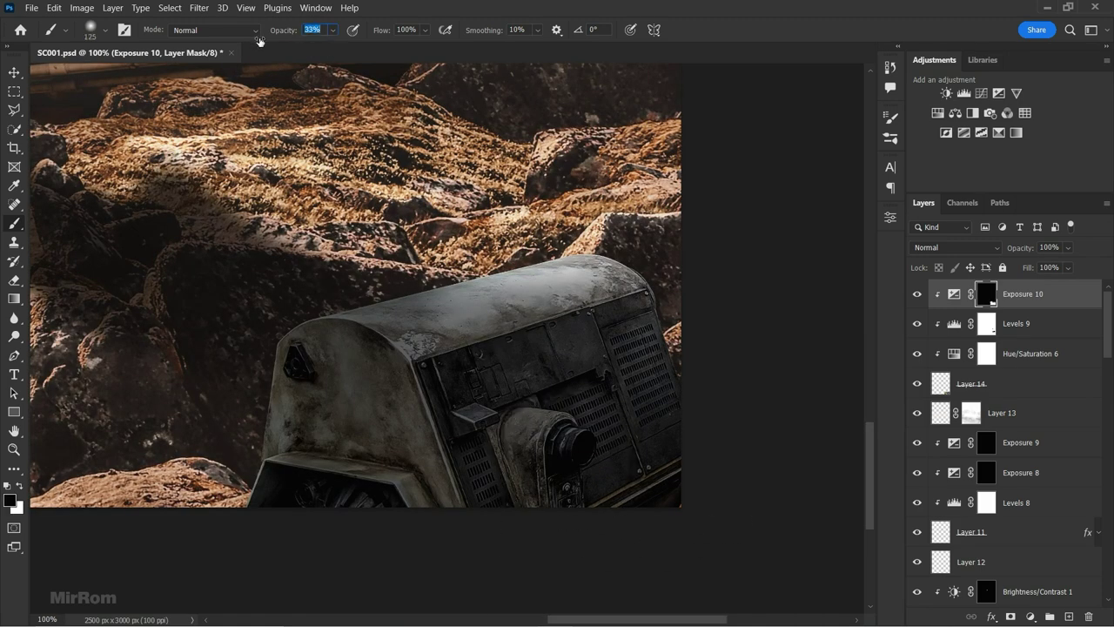
key("bracketleft")
key("bracketleft")
key("bracketleft")
key("bracketleft")
key("bracketleft")
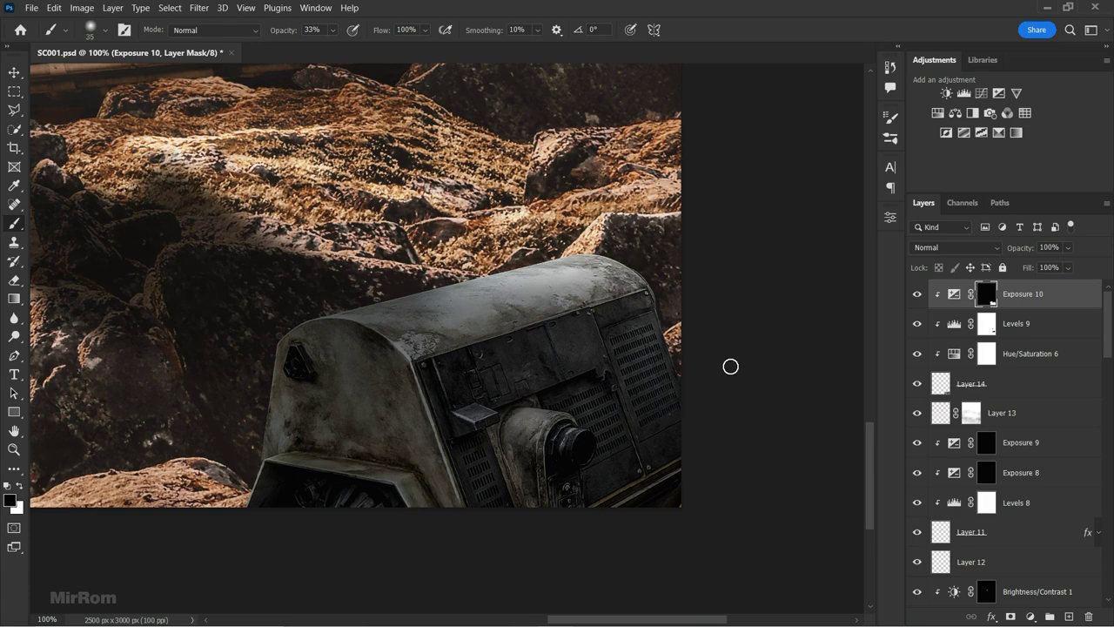
key("ctrl+minus")
- Add an Exposure adjustment at +1.50 and invert its mask to black
left_click(998, 93)
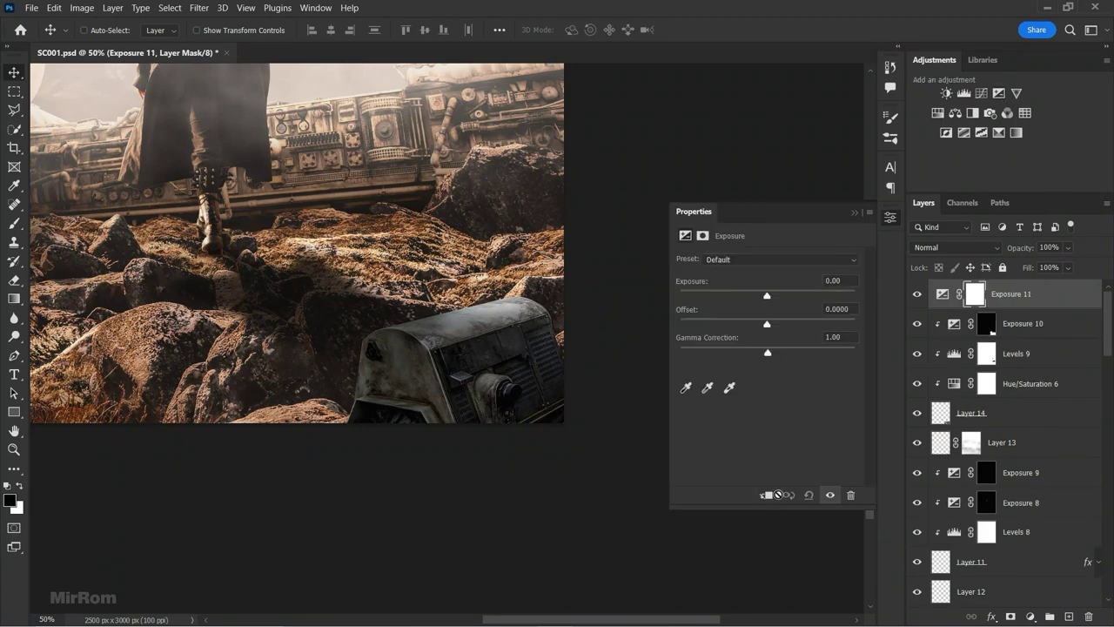
left_click_drag(767, 295, 786, 296)
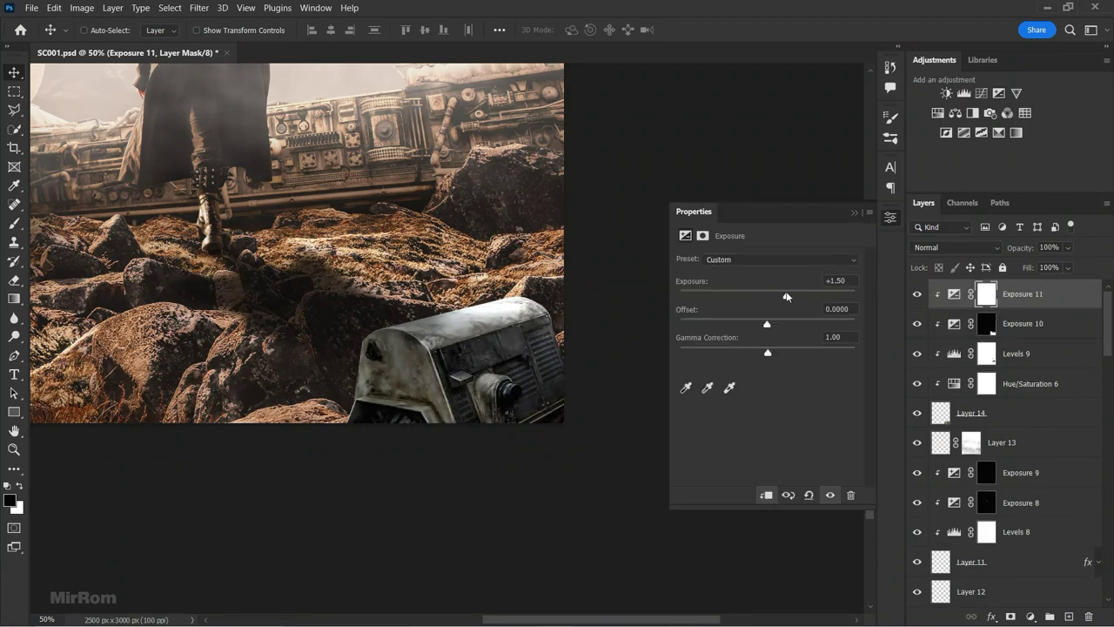
left_click(854, 212)
key("ctrl+i")
- Paint white along the droid's top edge to reveal the brightening, then add empty Layer 15
key("ctrl+plus")
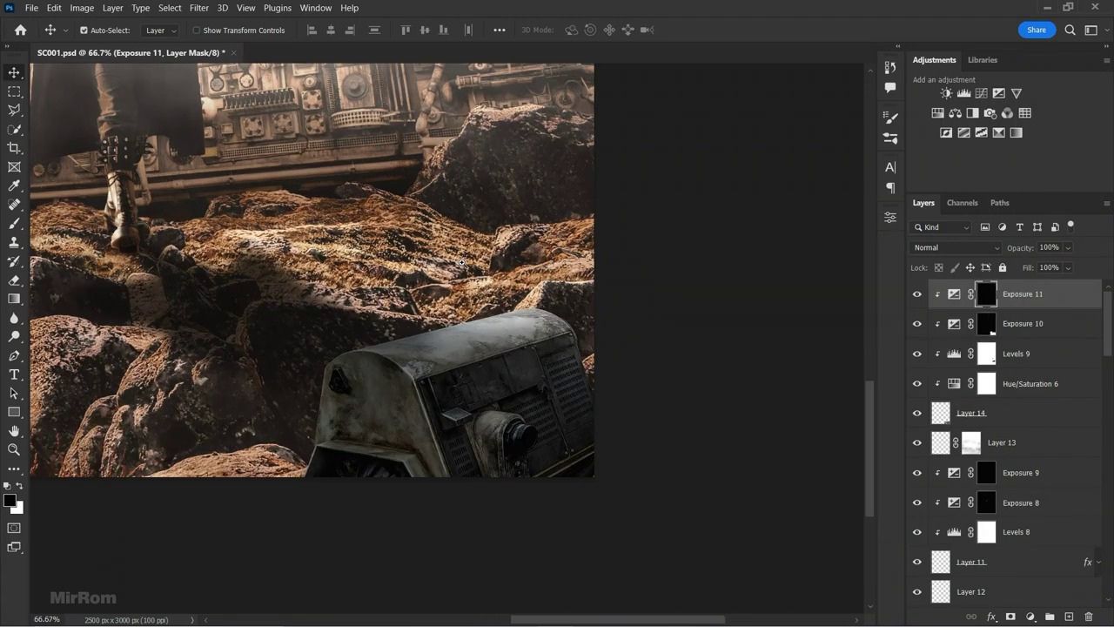
key("ctrl+plus")
key("b")
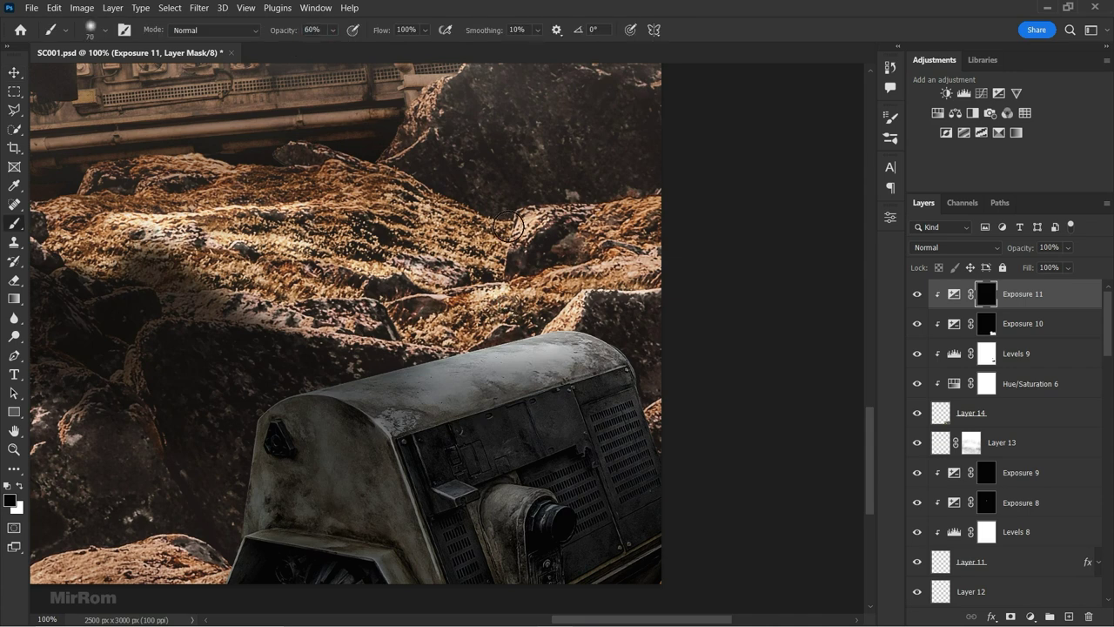
key("x")
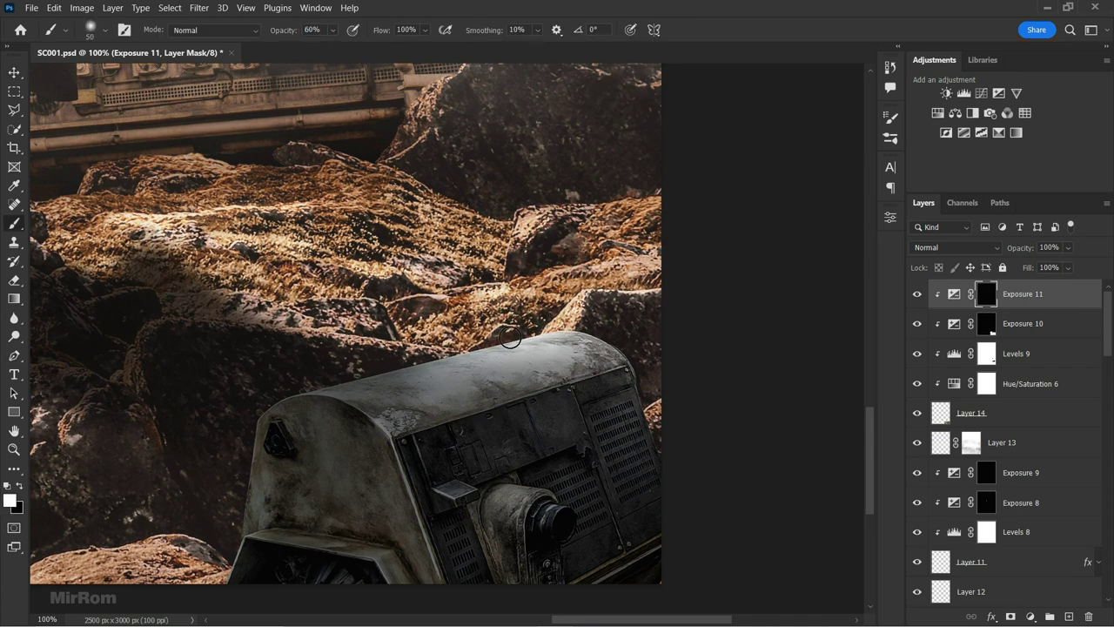
scroll(235, 497, "down", 2)
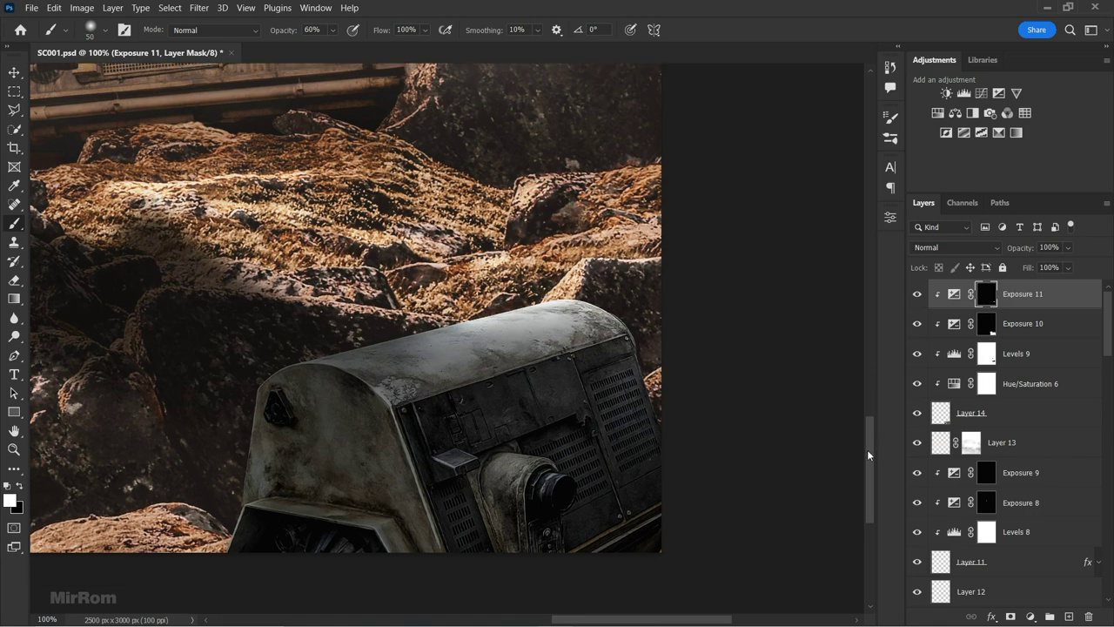
key("ctrl+minus")
key("ctrl+minus")
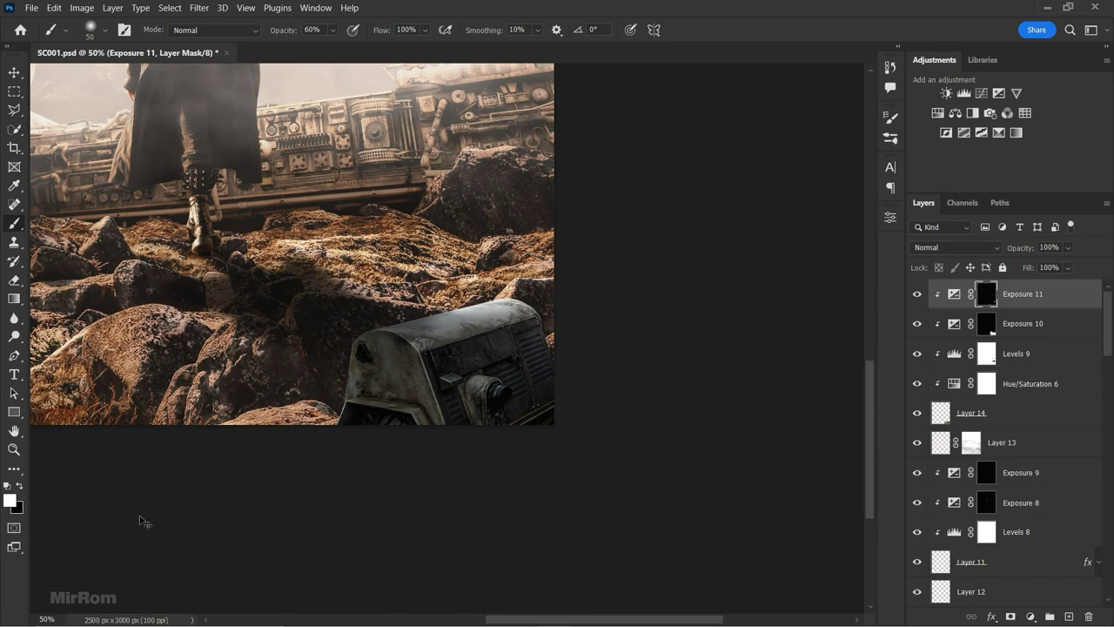
key("v")
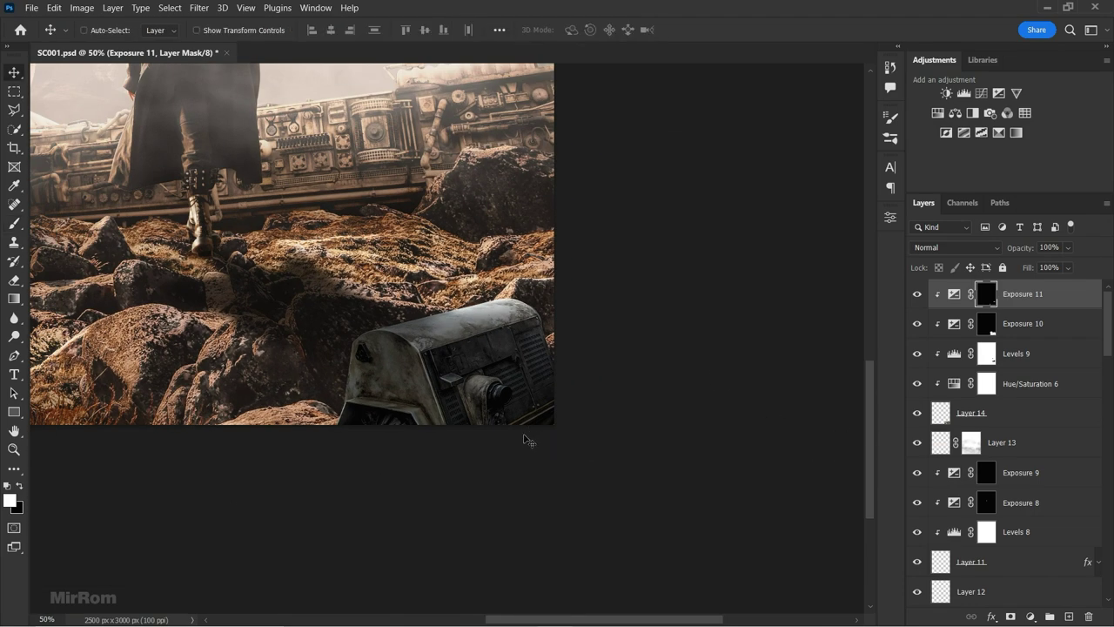
left_click(1071, 616)
- Clip Layer 15 to the layers below from the Layers panel menu
double_click(1112, 203)
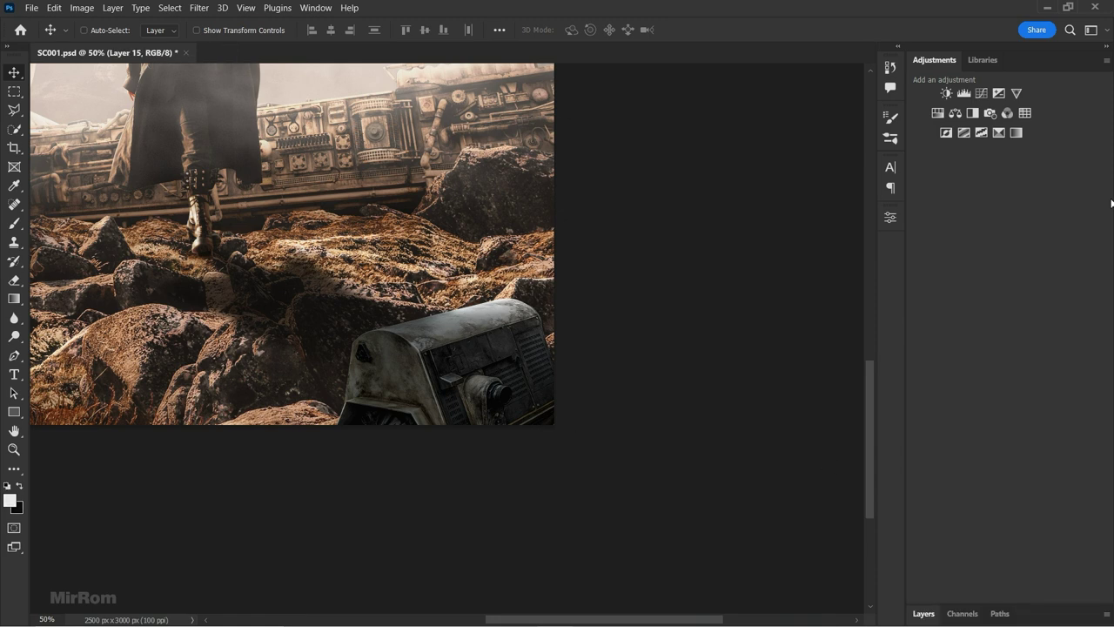
left_click(938, 616)
left_click(1106, 203)
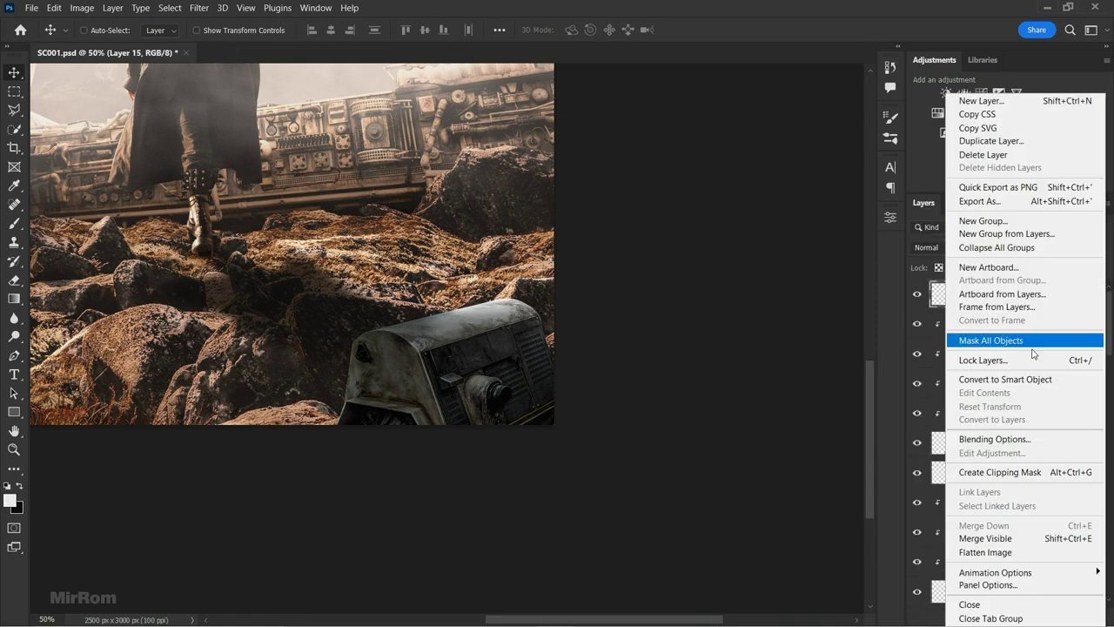
left_click(1010, 470)
- Set a 250 px black brush for shading the rocks behind the droid, then reselect Layer 15
key("b")
key("x")
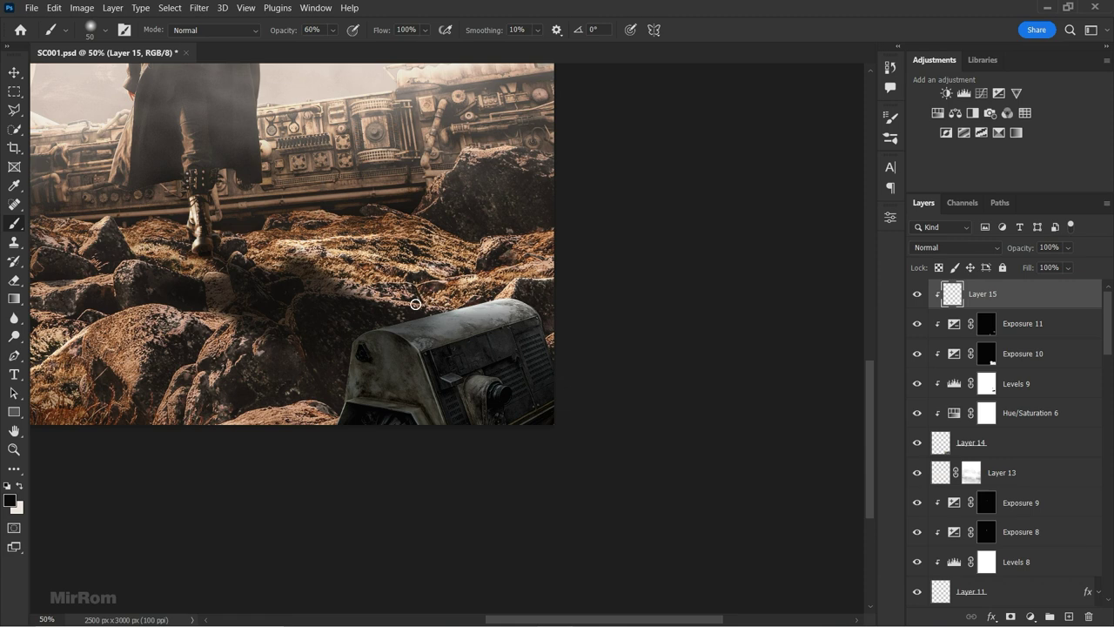
key("bracketright")
key("bracketright")
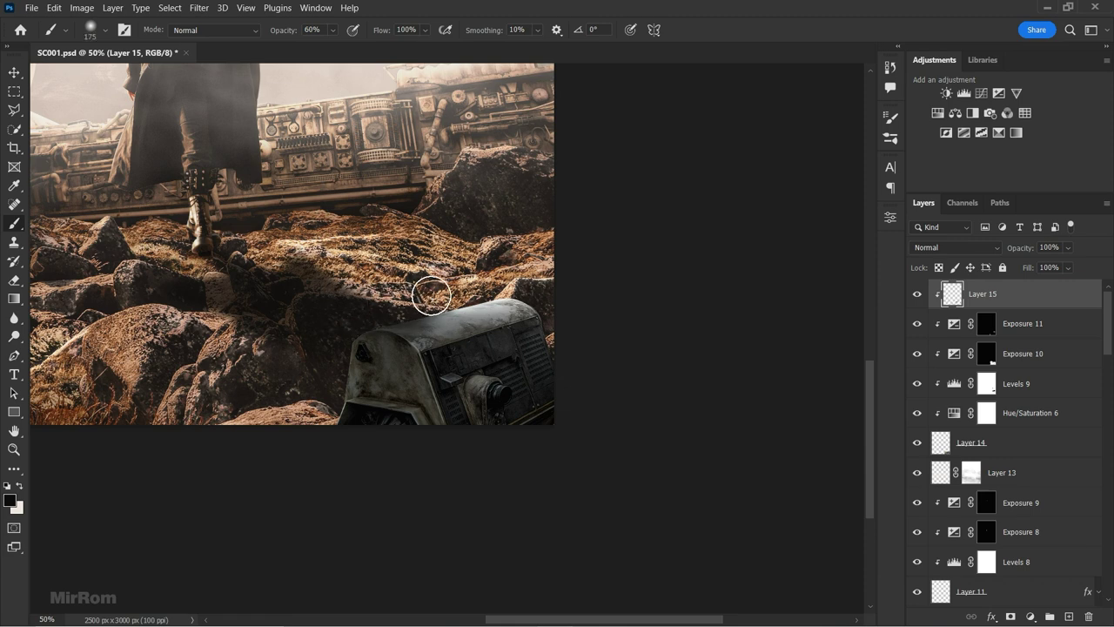
key("bracketright")
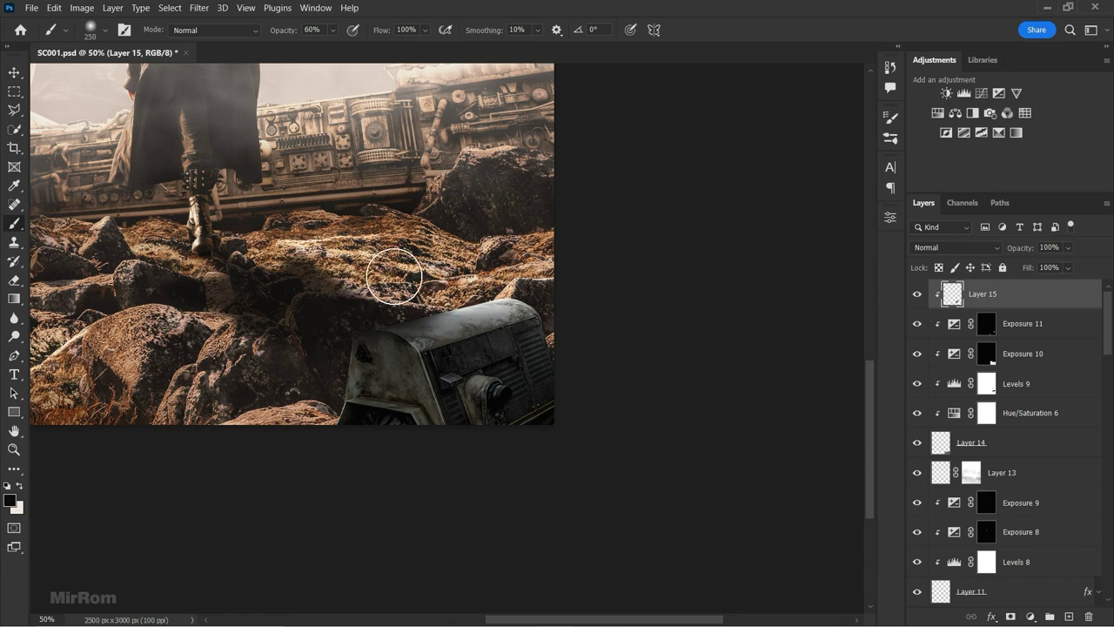
key("v")
key("ctrl+minus")
key("ctrl+minus")
scroll(583, 583, "up", 1, "alt")
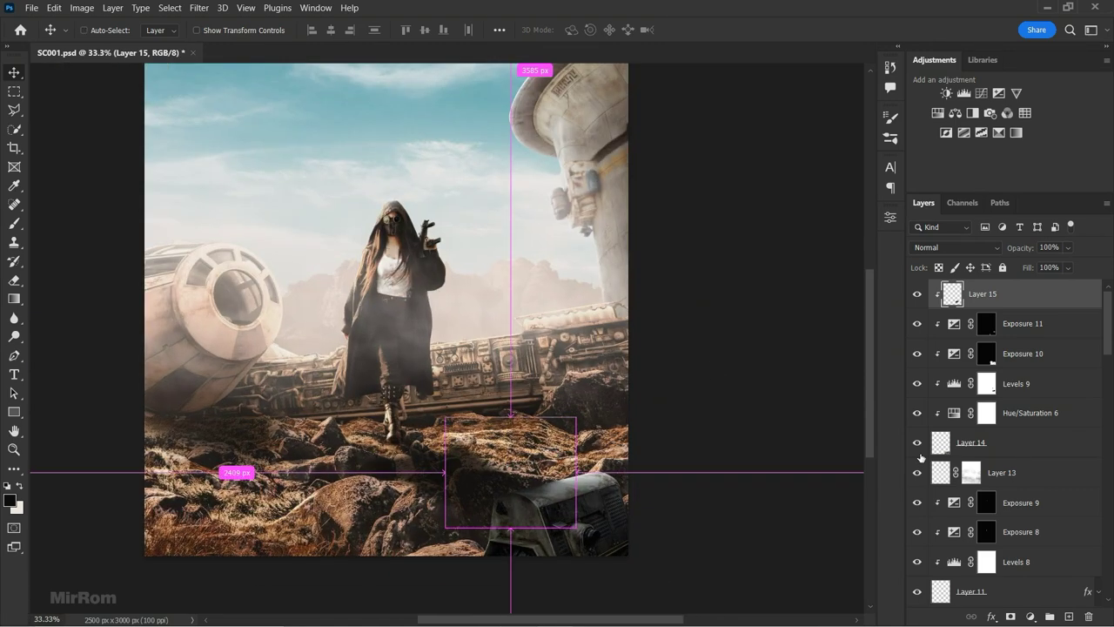
left_click(986, 323)
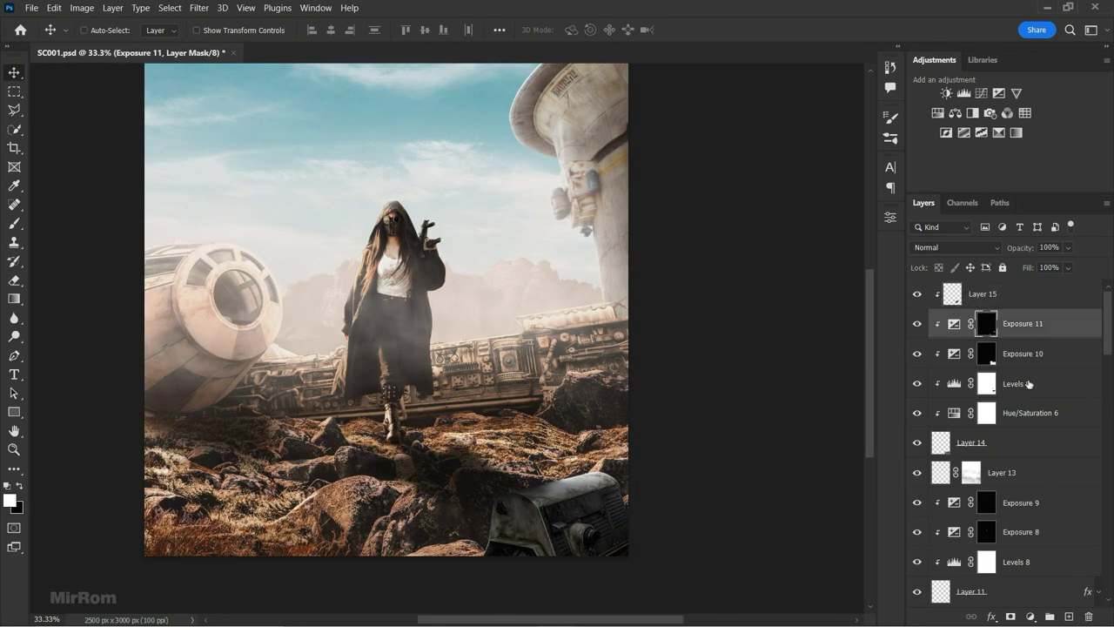
left_click(1026, 304)
- Add Color Balance 5, move it to the stack's top, and set midtones Red +24, Yellow -12
left_click(1036, 411)
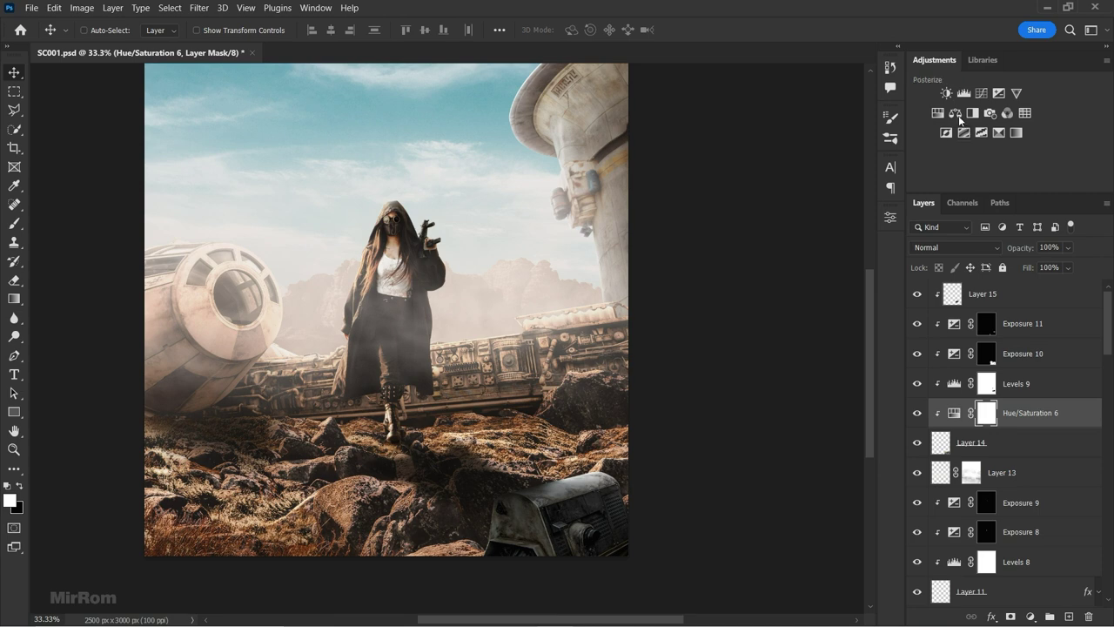
left_click(957, 113)
left_click_drag(747, 290, 759, 296)
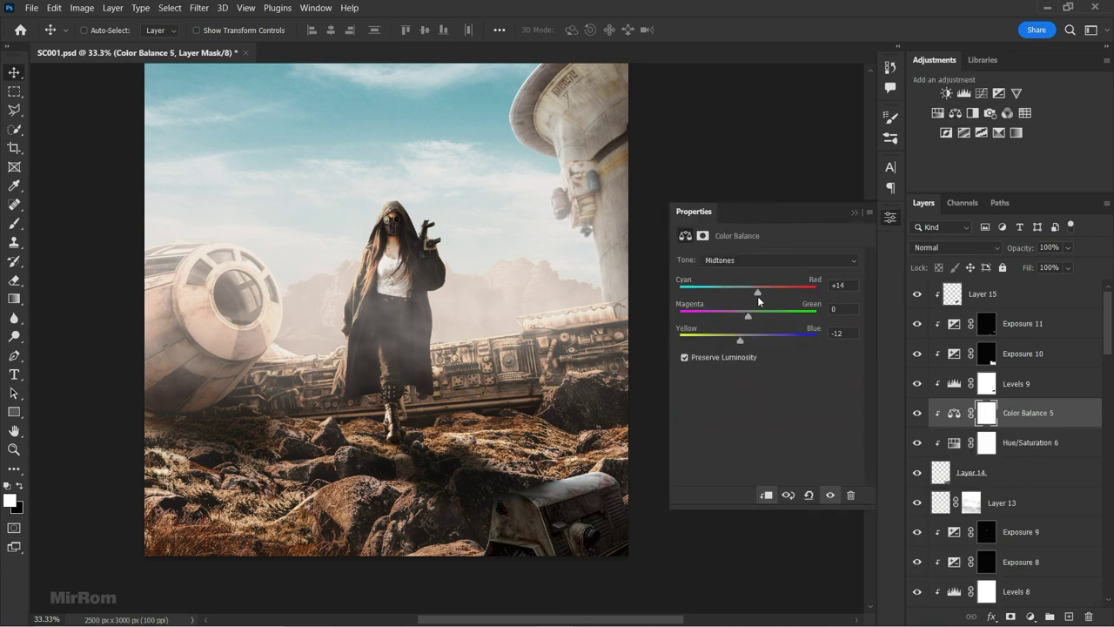
left_click(1071, 294)
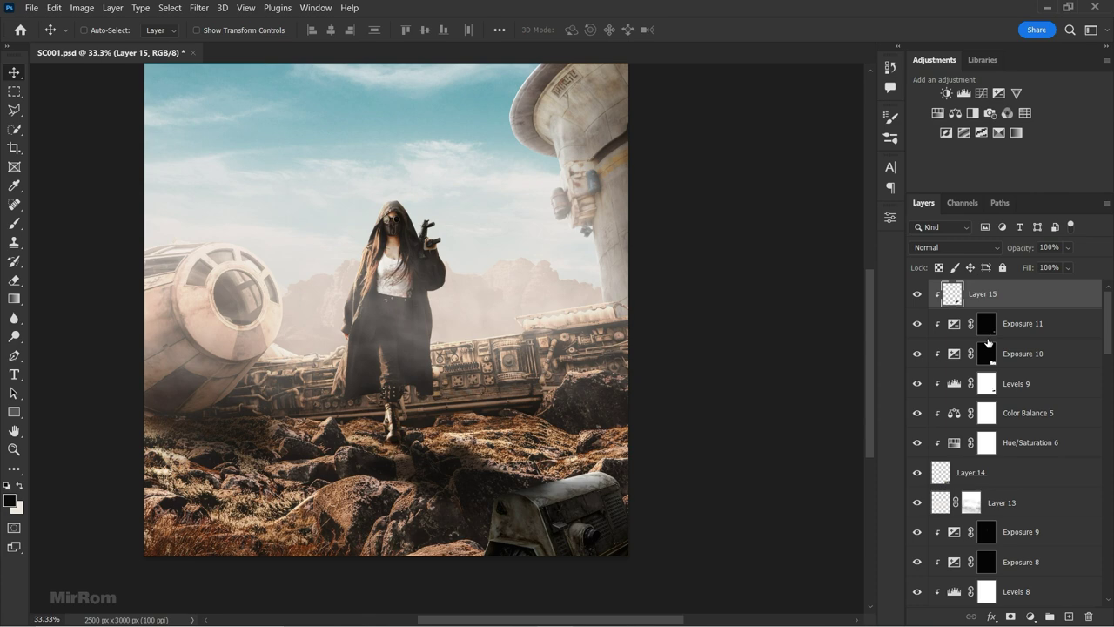
left_click_drag(1049, 414, 1030, 294)
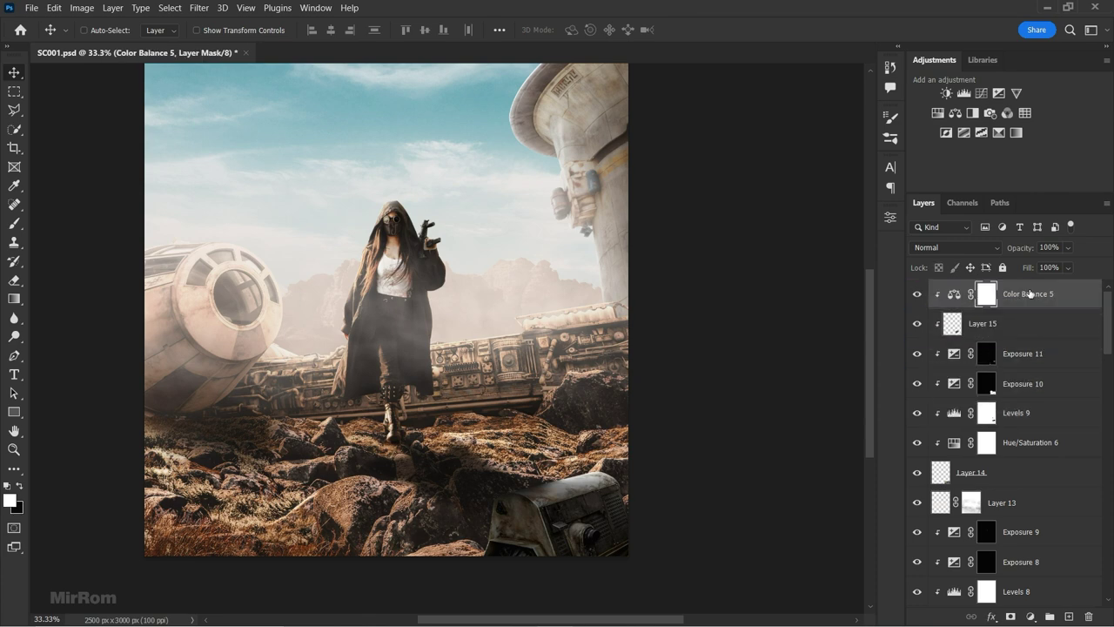
double_click(956, 297)
left_click_drag(760, 293, 766, 297)
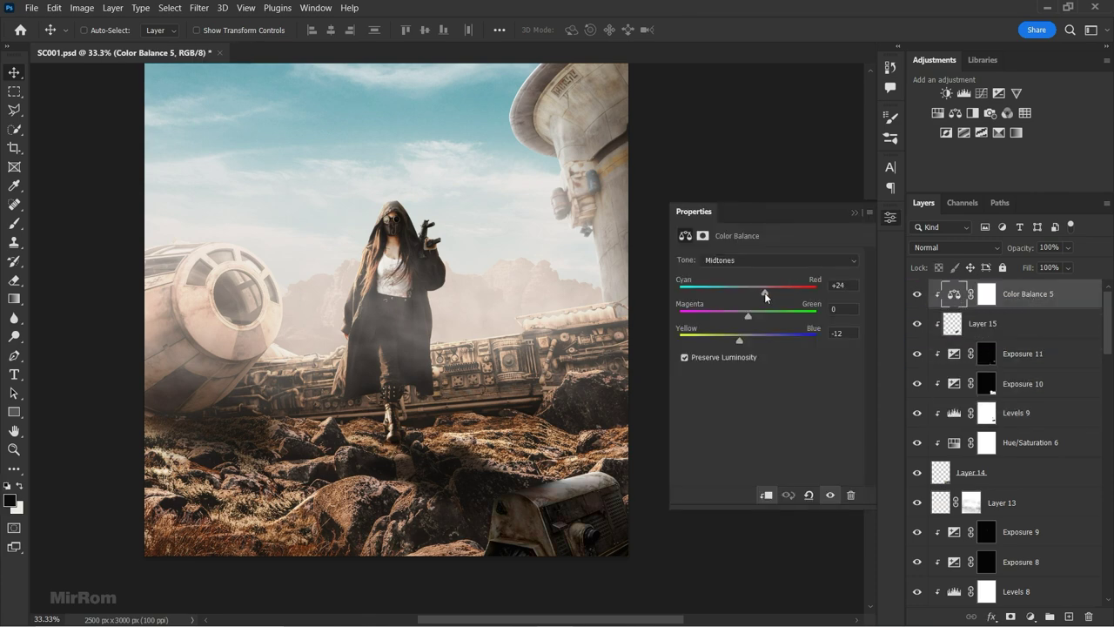
left_click(854, 211)
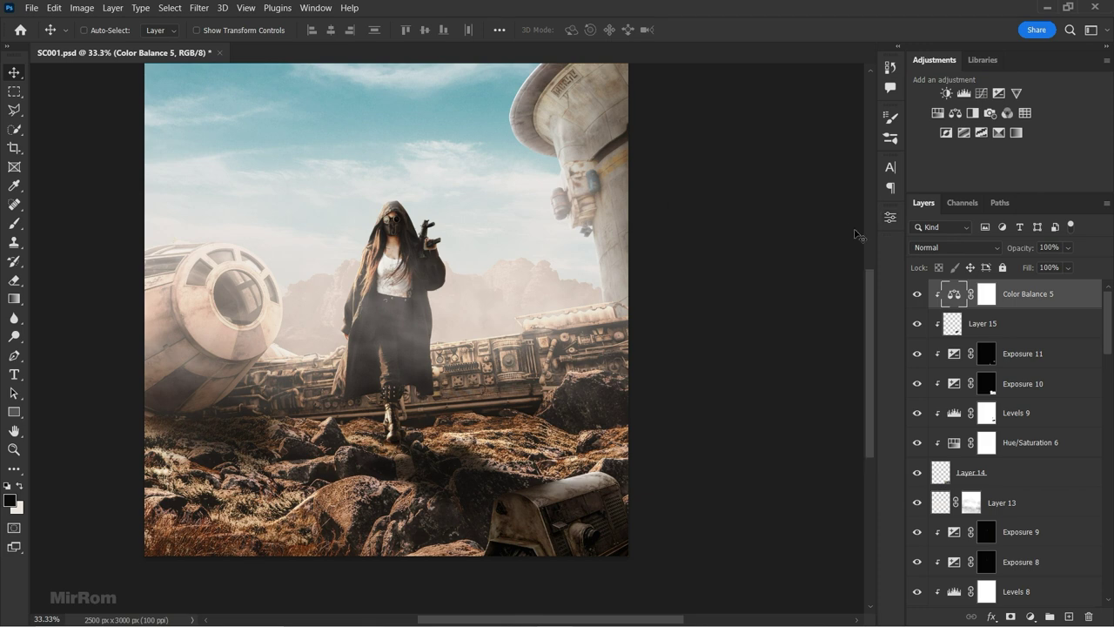
- Zoom out to the whole image and save the composite
key("ctrl+minus")
key("ctrl+s")
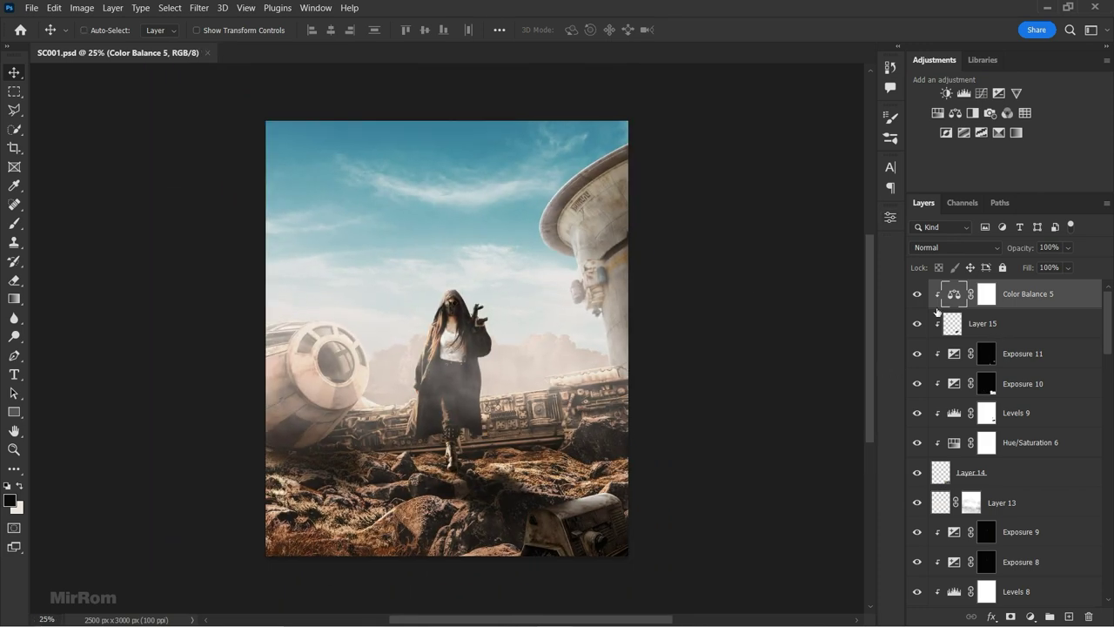
left_click_drag(1109, 327, 1107, 584)
left_click(917, 477)
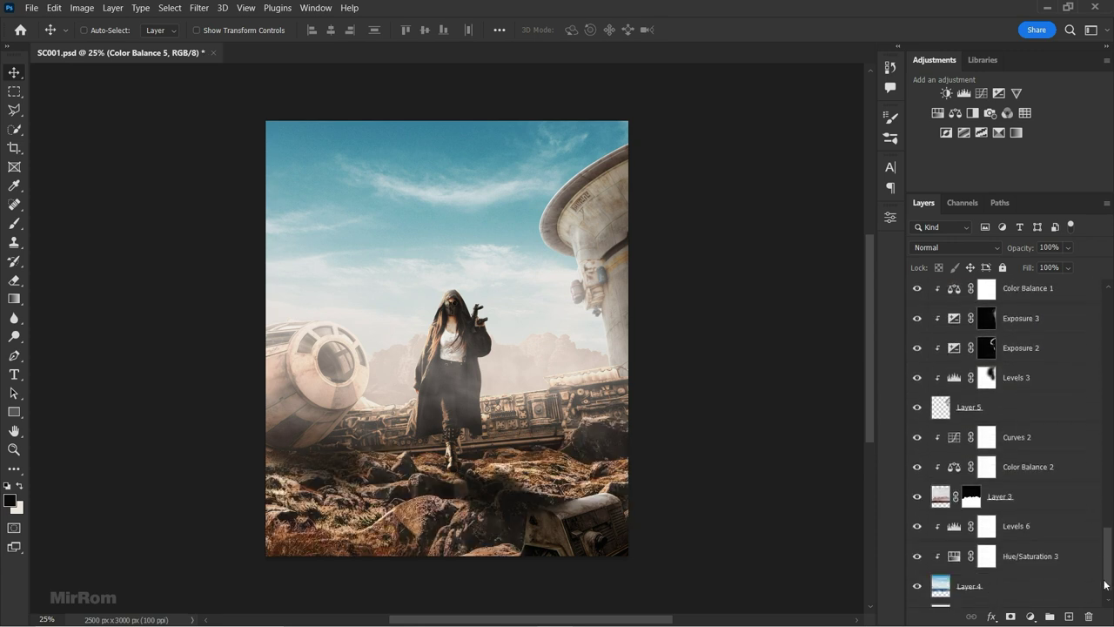
- Open spaceship-3141006.png, lasso the top grey gunship, and copy it to its own layer
left_click(1037, 436)
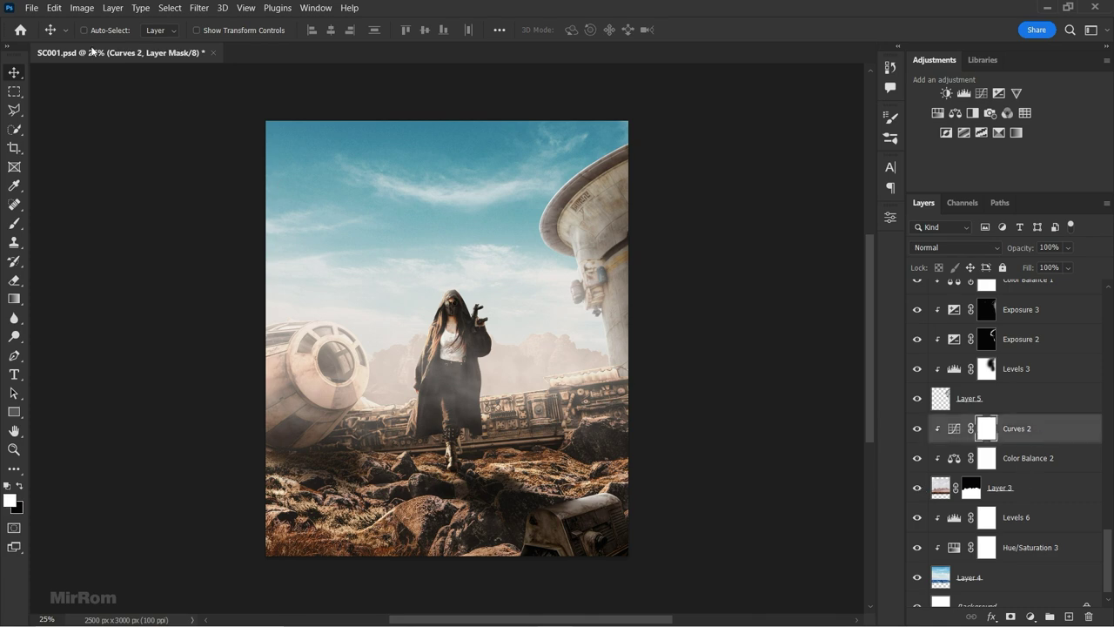
left_click(31, 8)
key("l")
left_click(108, 145)
left_click(571, 161)
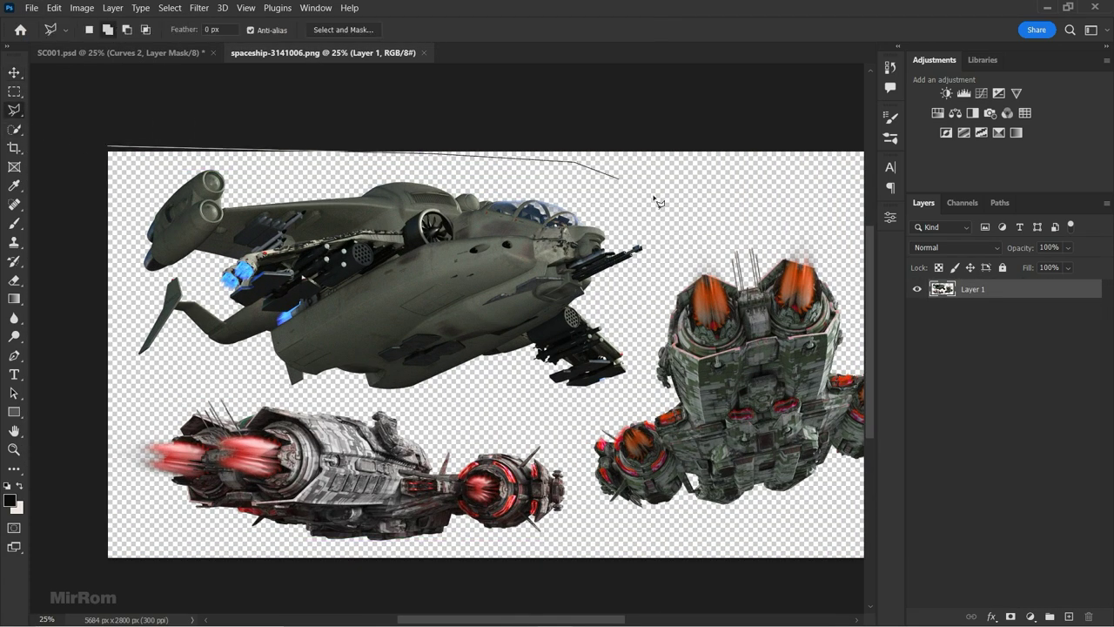
mouse_move(657, 200)
left_mouse_down()
mouse_move(642, 348)
mouse_move(423, 398)
mouse_move(296, 401)
mouse_move(126, 293)
left_mouse_up()
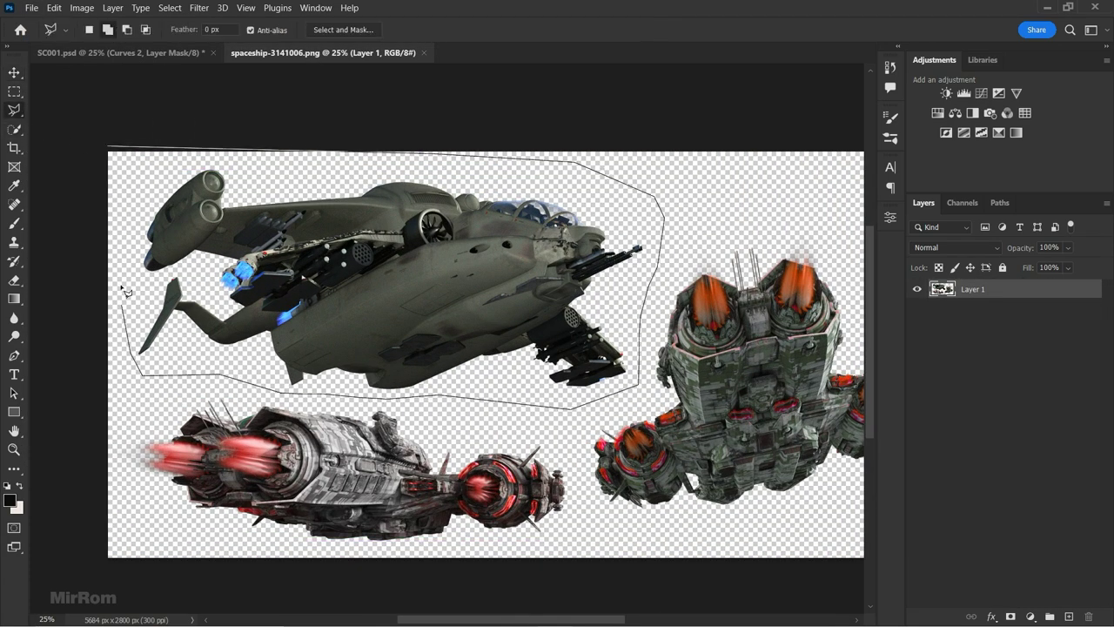
double_click(126, 293)
right_click(609, 272)
left_click(644, 365)
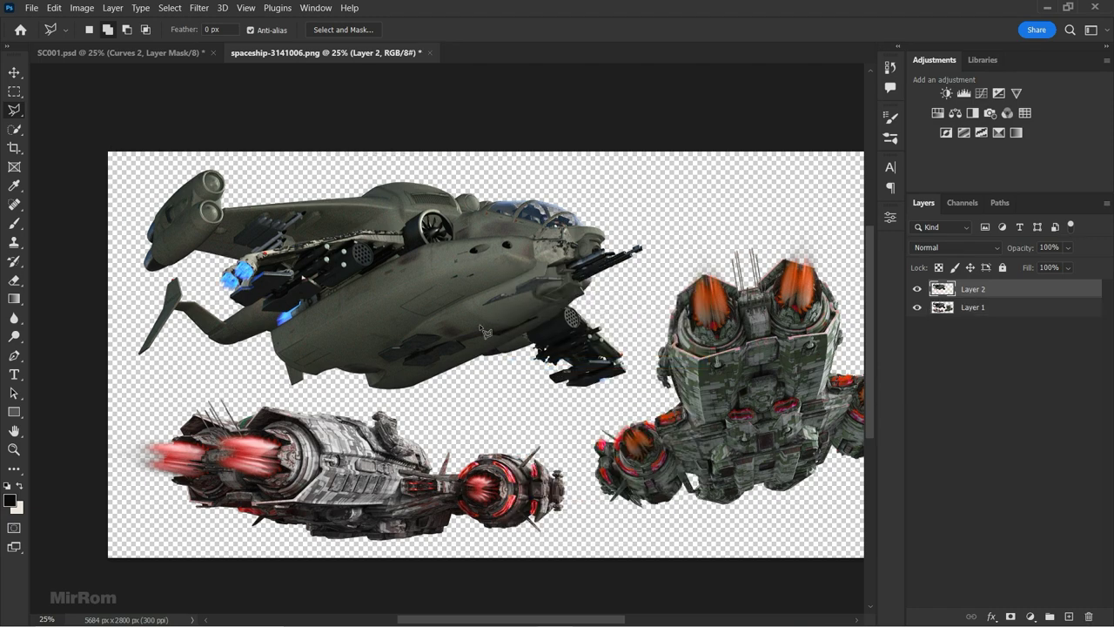
- Drag the gunship into SC001, close the spaceship file unsaved, and scale it to about 15% upper-left
key("v")
left_click_drag(483, 331, 435, 314)
left_click(402, 52)
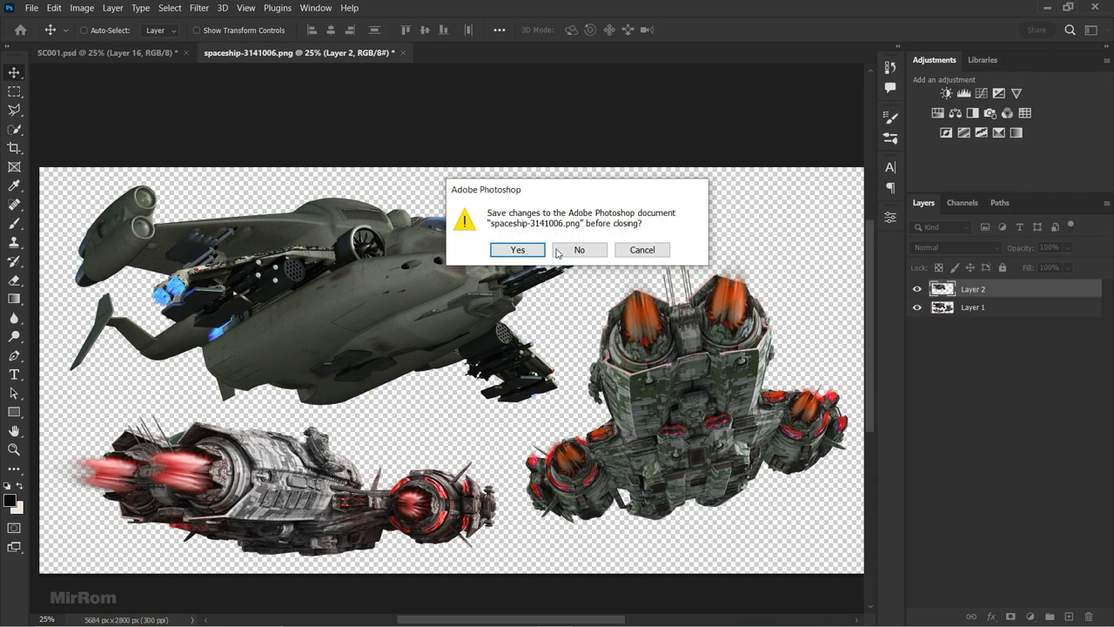
left_click(557, 253)
key("ctrl+t")
mouse_move(684, 156)
left_mouse_down()
mouse_move(484, 244)
mouse_move(406, 179)
mouse_move(431, 171)
mouse_move(399, 198)
mouse_move(435, 213)
left_mouse_up()
key("Return")
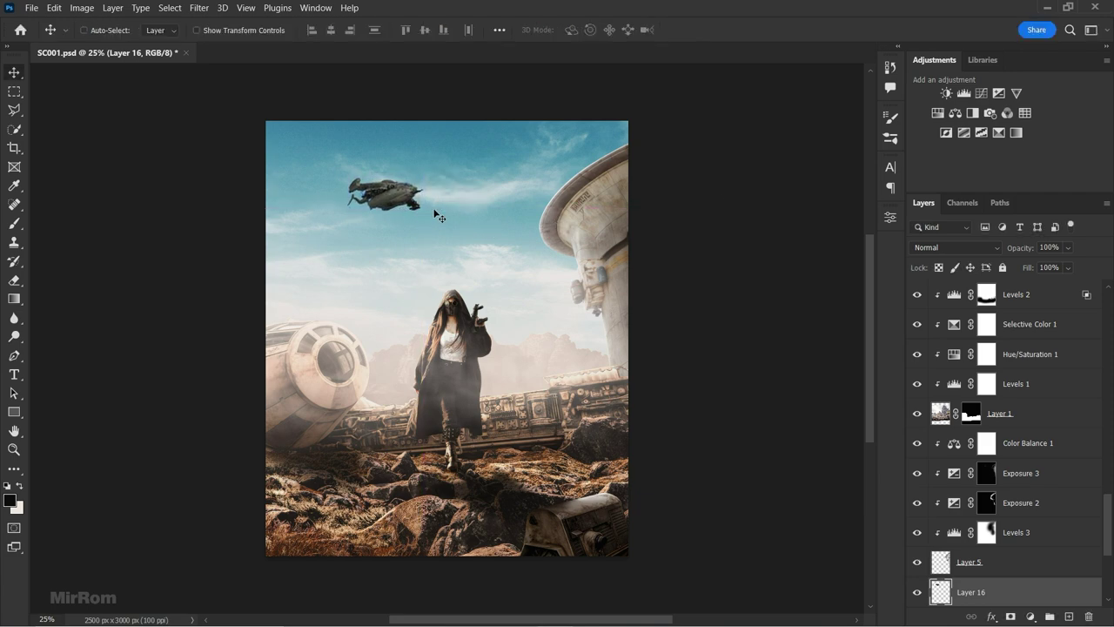
- Clip a Levels adjustment (midtones 1.08, output 30–229) to the spaceship, then add an Exposure layer
scroll(406, 199, "up", 1)
scroll(403, 174, "up", 1)
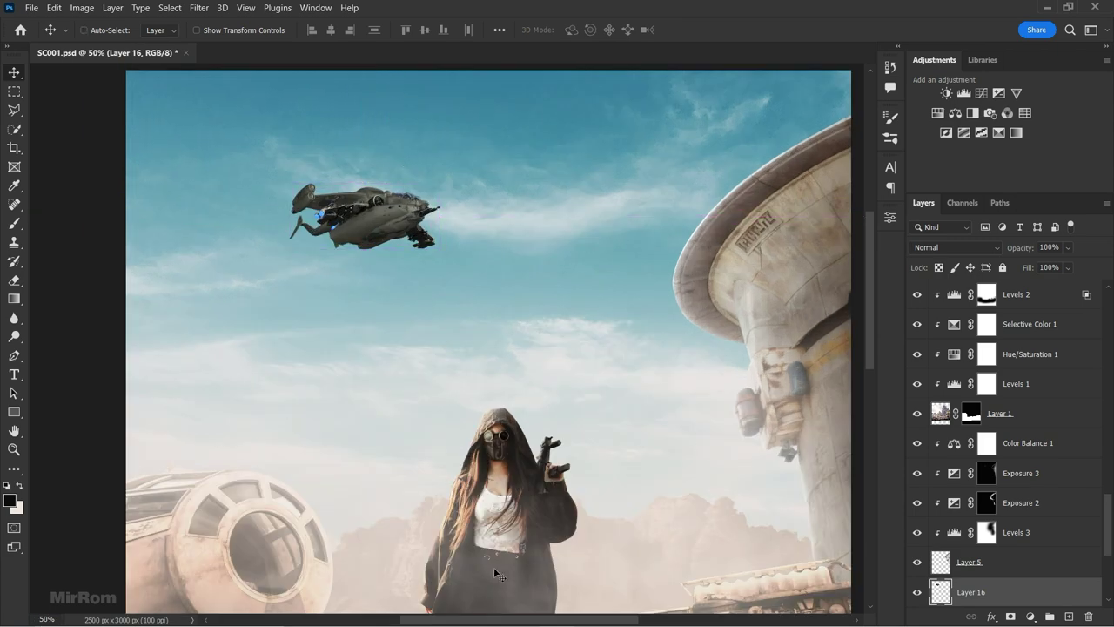
scroll(498, 574, "right", 2)
left_click(964, 93)
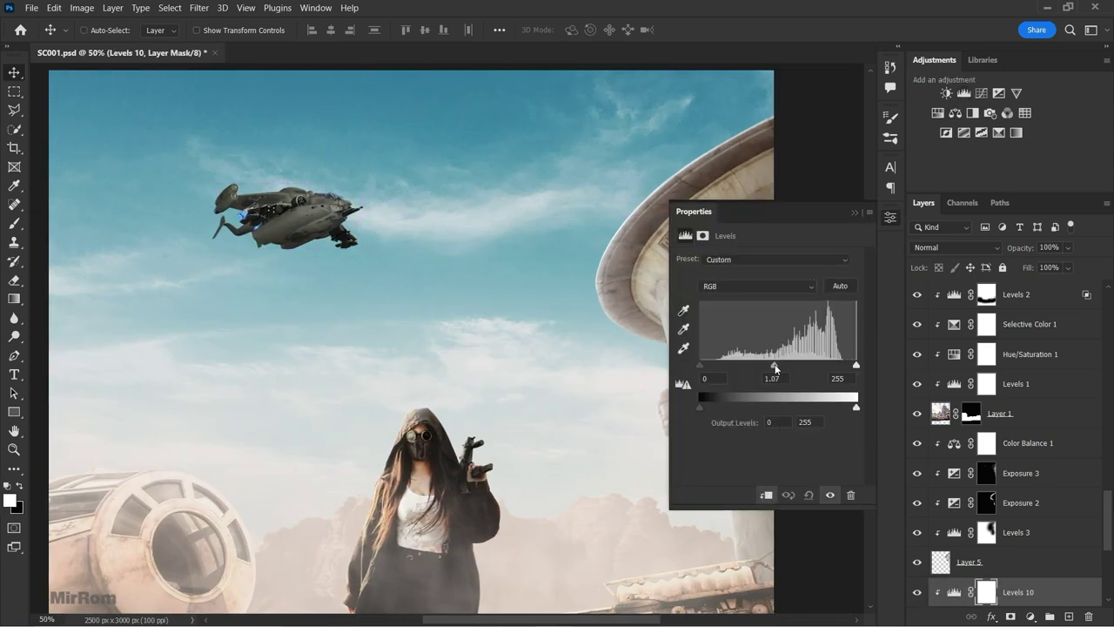
left_click_drag(774, 364, 768, 366)
left_click_drag(856, 407, 844, 407)
left_click_drag(703, 407, 716, 406)
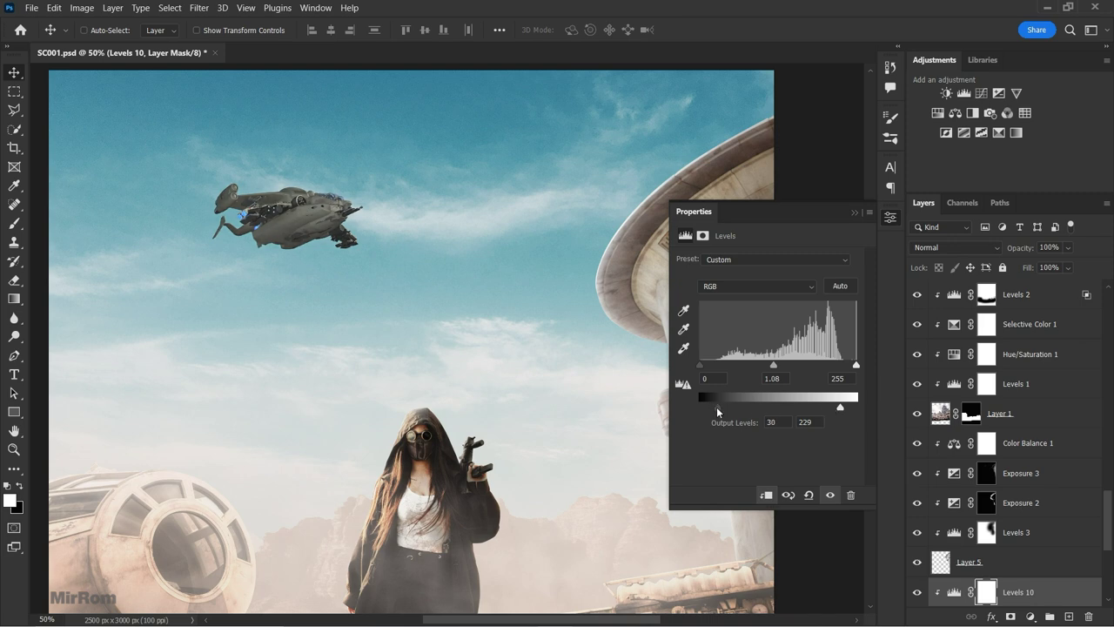
left_click(854, 213)
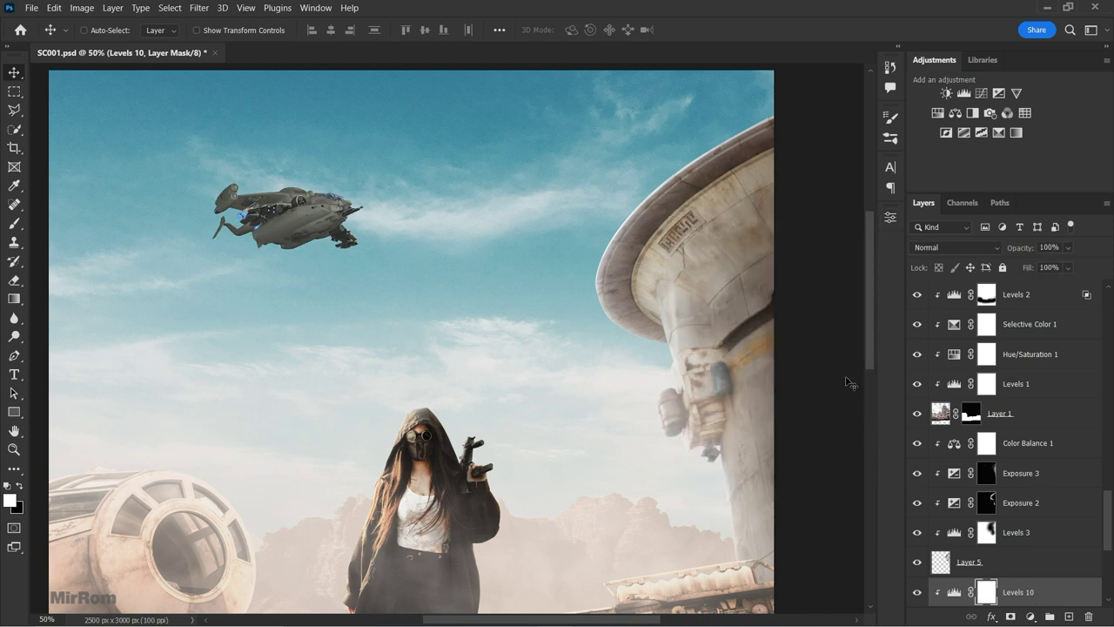
left_click(999, 93)
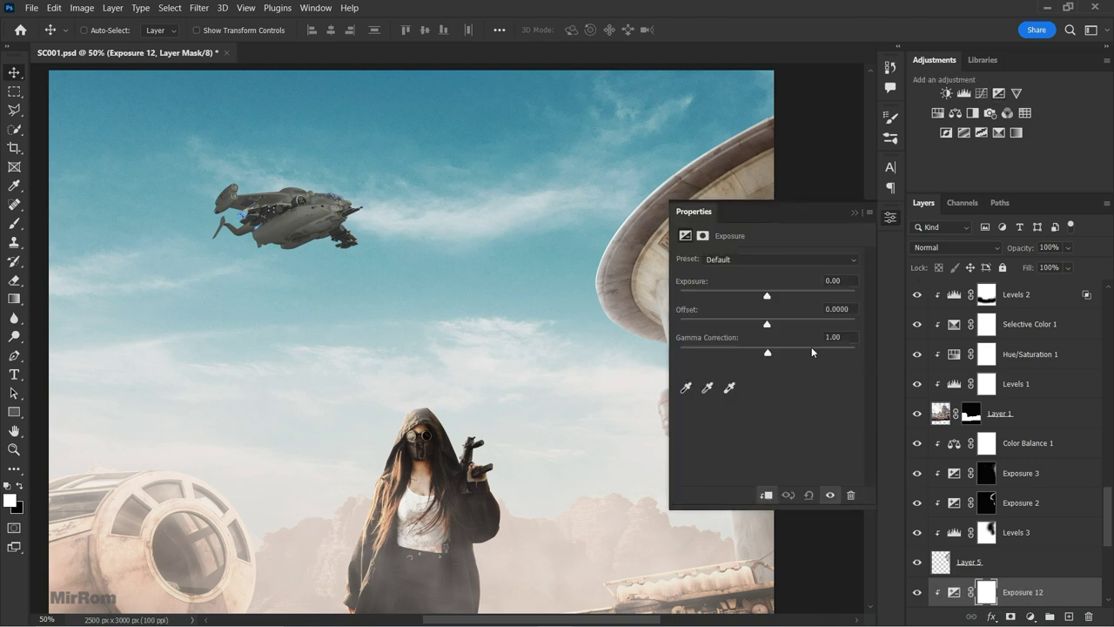
- Set Exposure 12 to +2.17 exposure and 1.34 gamma, then invert its mask to black
left_click_drag(767, 296, 795, 302)
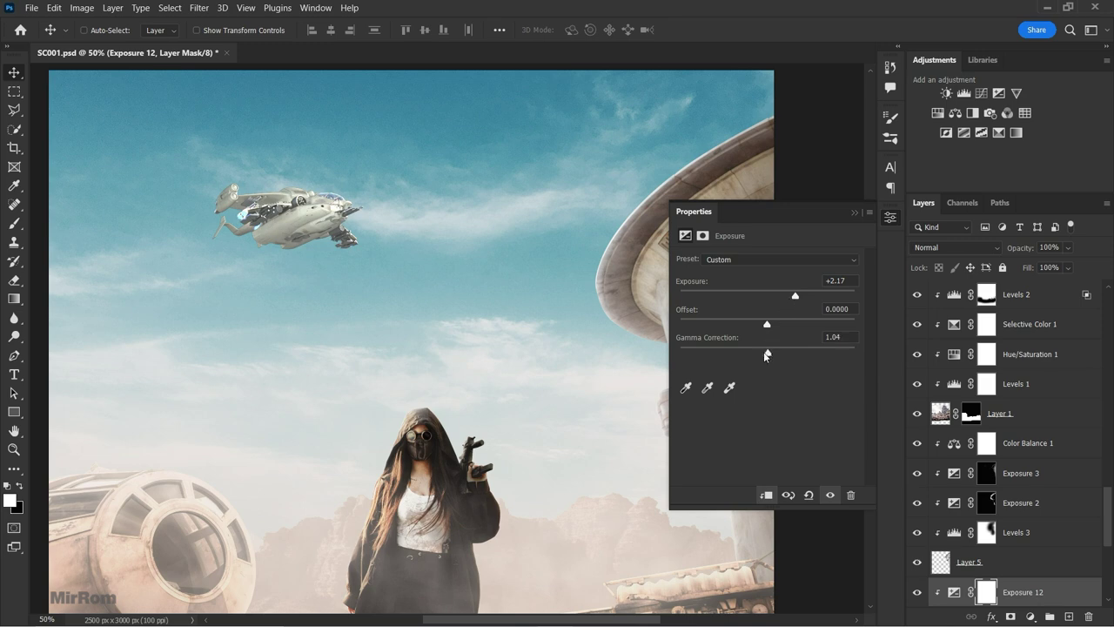
left_click_drag(765, 353, 754, 355)
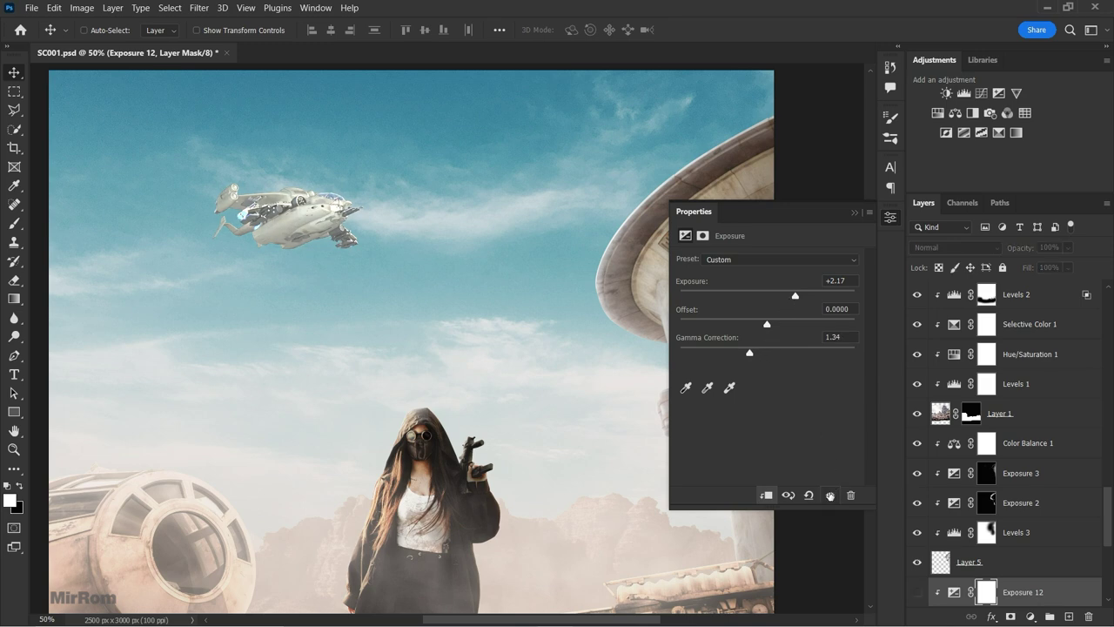
left_click(854, 214)
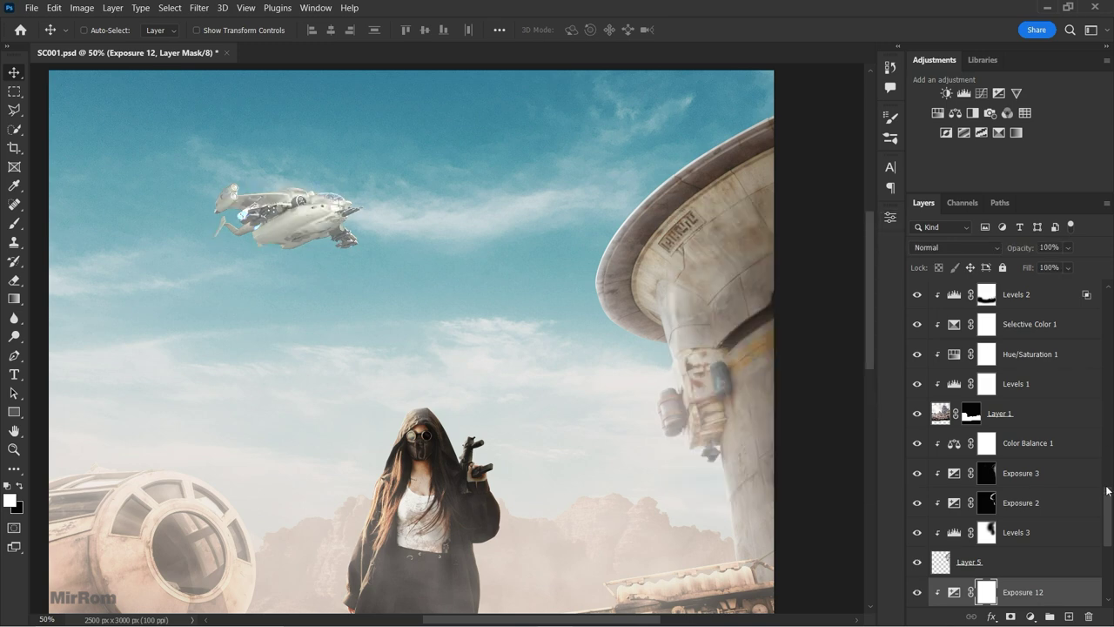
scroll(988, 529, "down", 2)
key("ctrl+i")
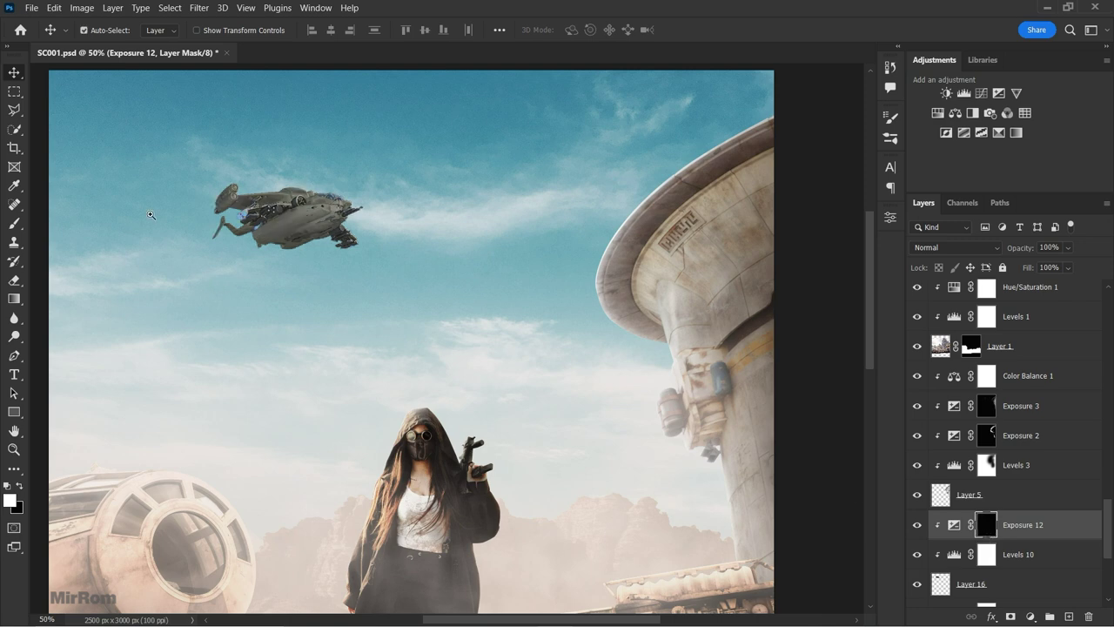
scroll(151, 215, "up", 1)
- Paint white on the mask over the ship's upper hull edge, blue engine glow and underside
key("b")
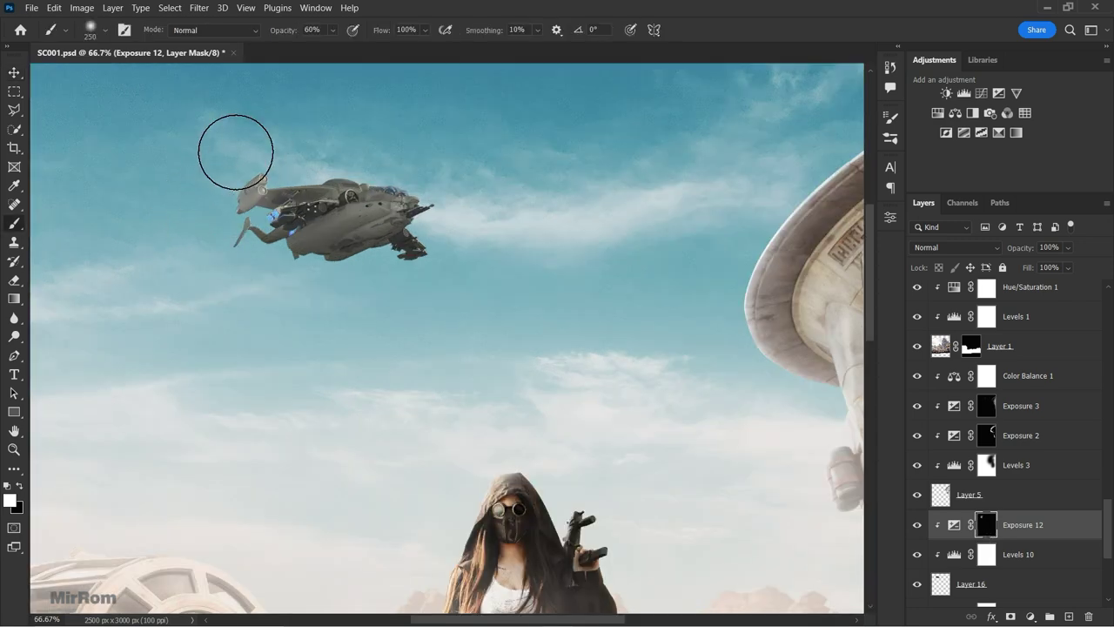
scroll(293, 261, "up", 1)
scroll(154, 189, "up", 1)
key("bracketleft")
key("bracketleft")
key("bracketleft")
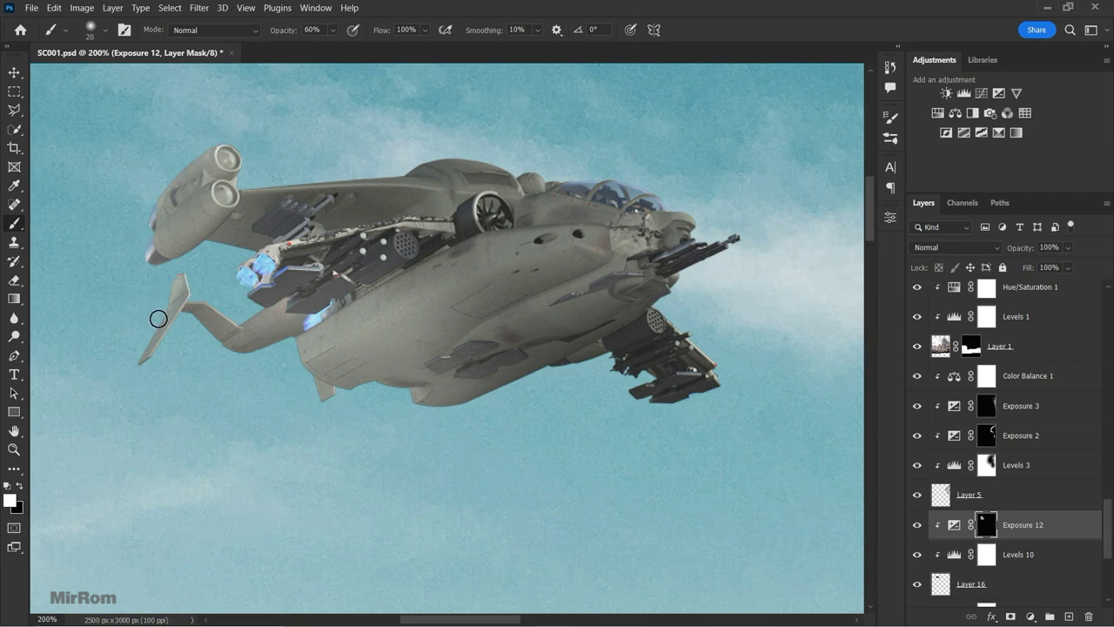
mouse_move(473, 154)
left_mouse_down()
mouse_move(269, 171)
mouse_move(499, 160)
mouse_move(659, 189)
left_mouse_up()
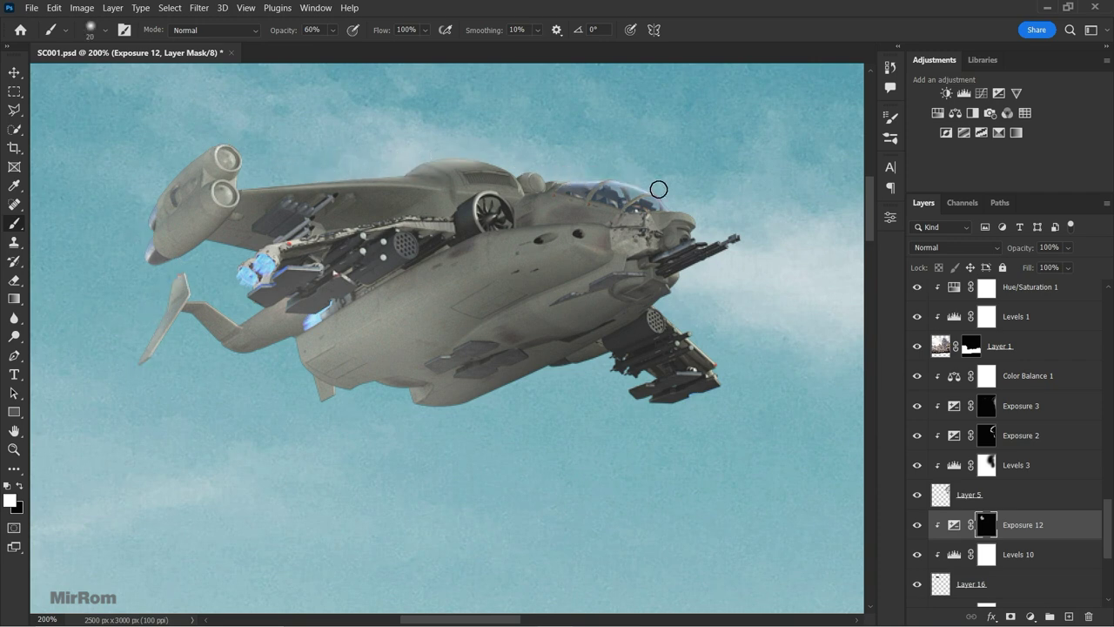
key("bracketright")
key("bracketright")
key("bracketright")
left_click_drag(261, 287, 249, 272)
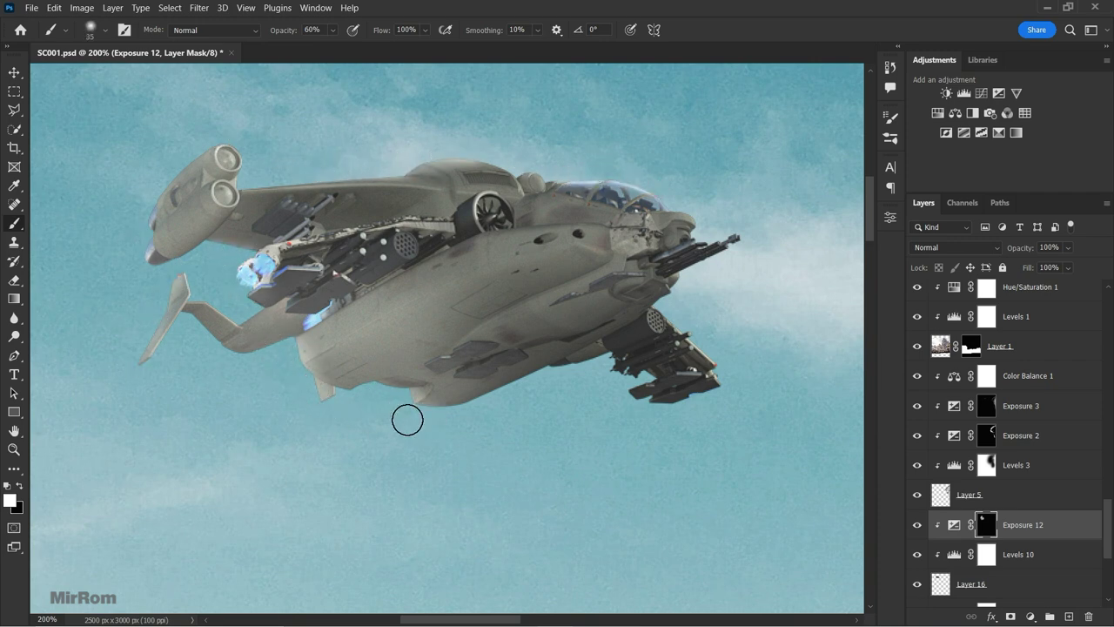
left_click_drag(309, 350, 463, 321)
- Paint the ship's upper wing edge at 26% opacity, then set a larger brush at 18%
key("bracketleft")
key("bracketleft")
key("bracketleft")
key("2")
key("6")
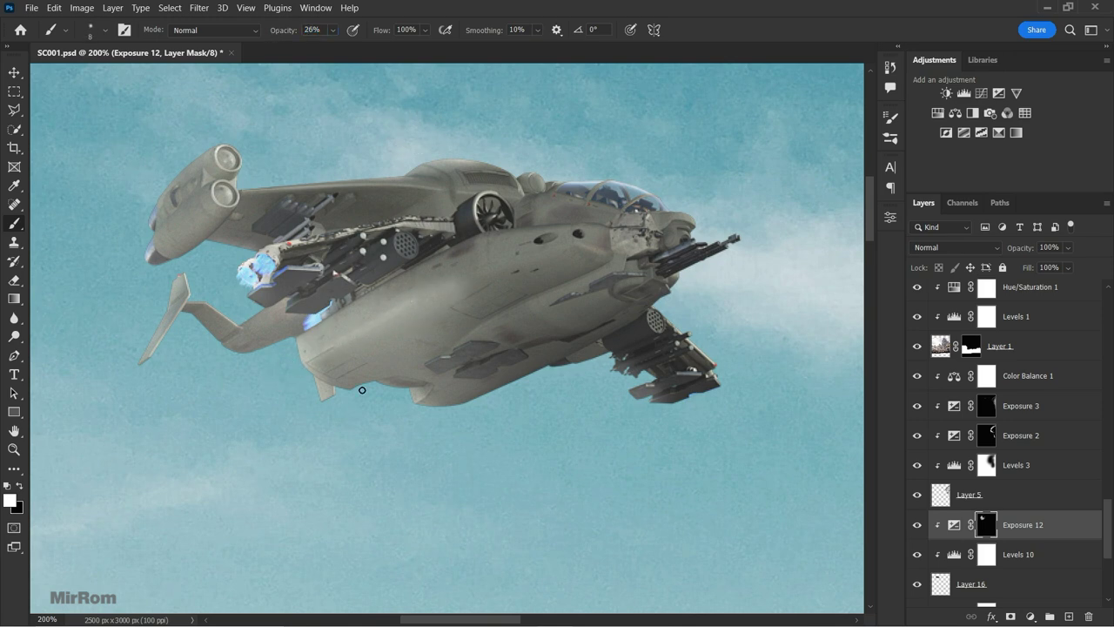
left_click_drag(492, 193, 203, 193)
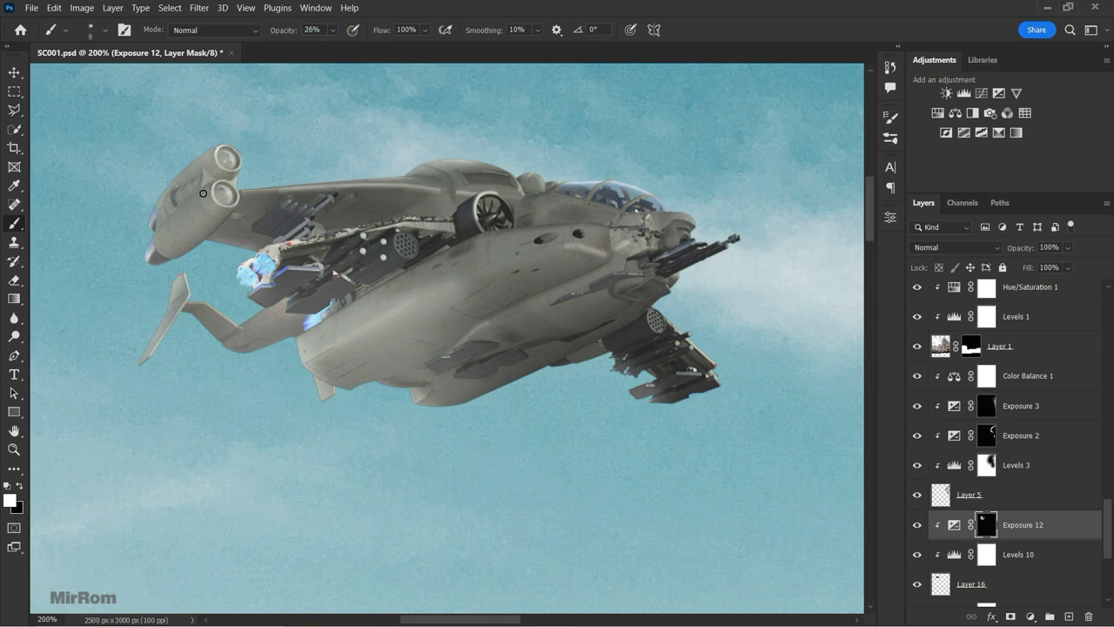
key("bracketright")
key("x")
key("1")
key("8")
key("bracketright")
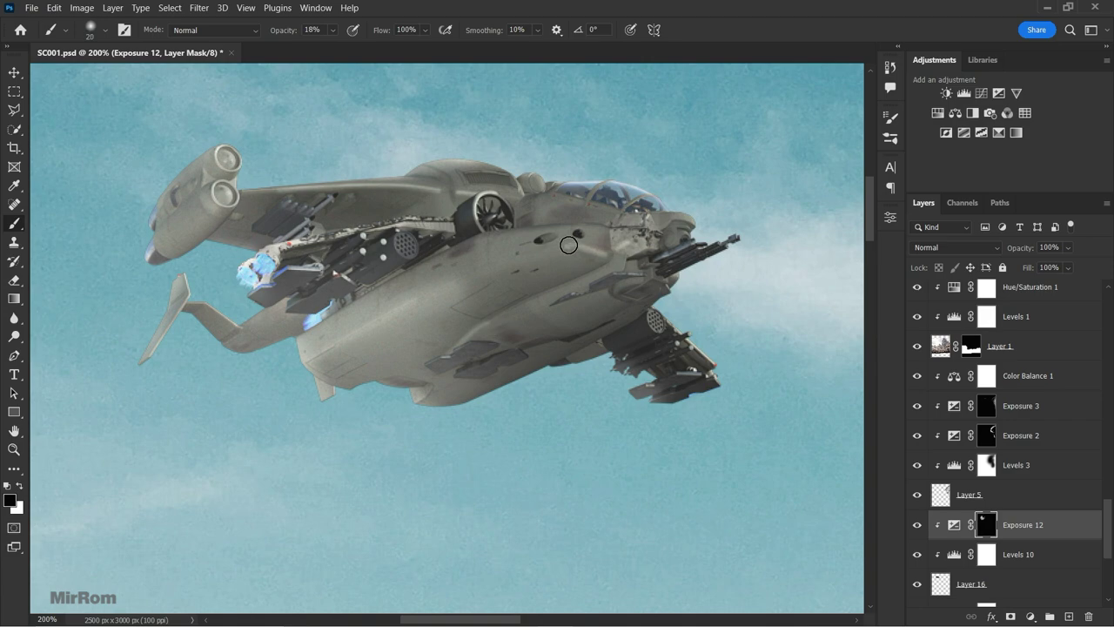
key("bracketright")
- Try a negative Exposure 13 on the ship, delete it, and reselect Exposure 12
key("ctrl+minus")
key("ctrl+minus")
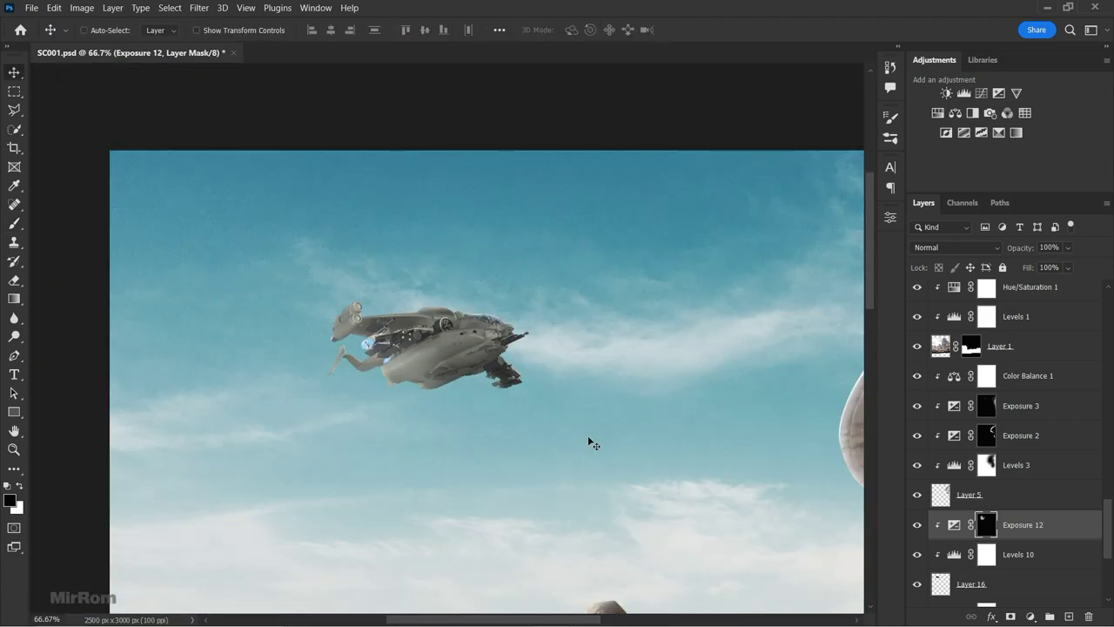
left_click(999, 93)
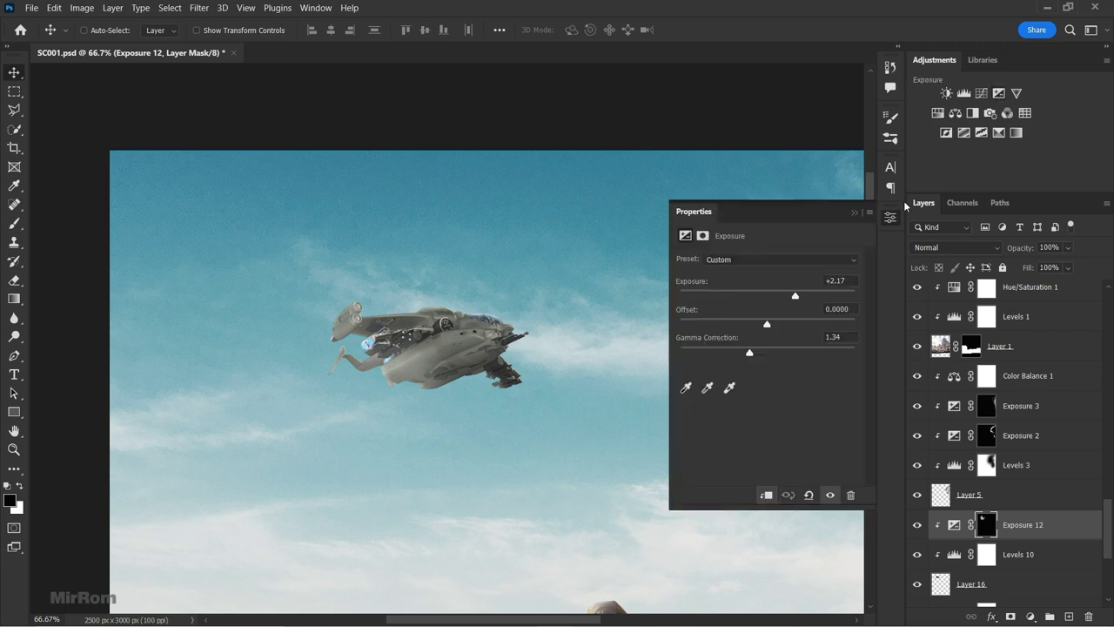
left_click_drag(767, 295, 757, 297)
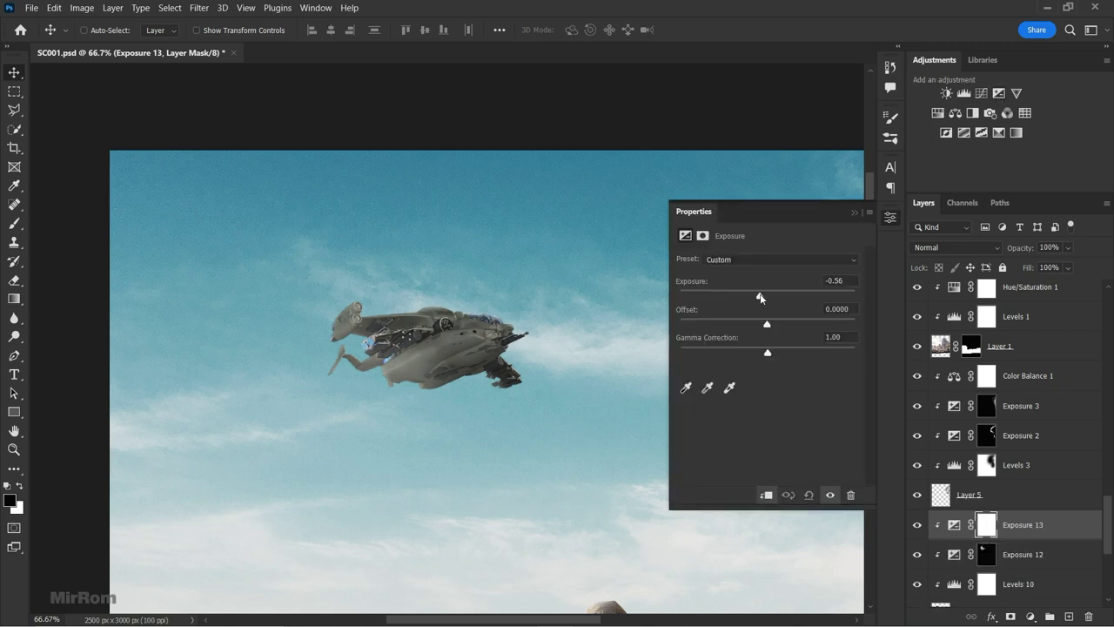
left_click(954, 525)
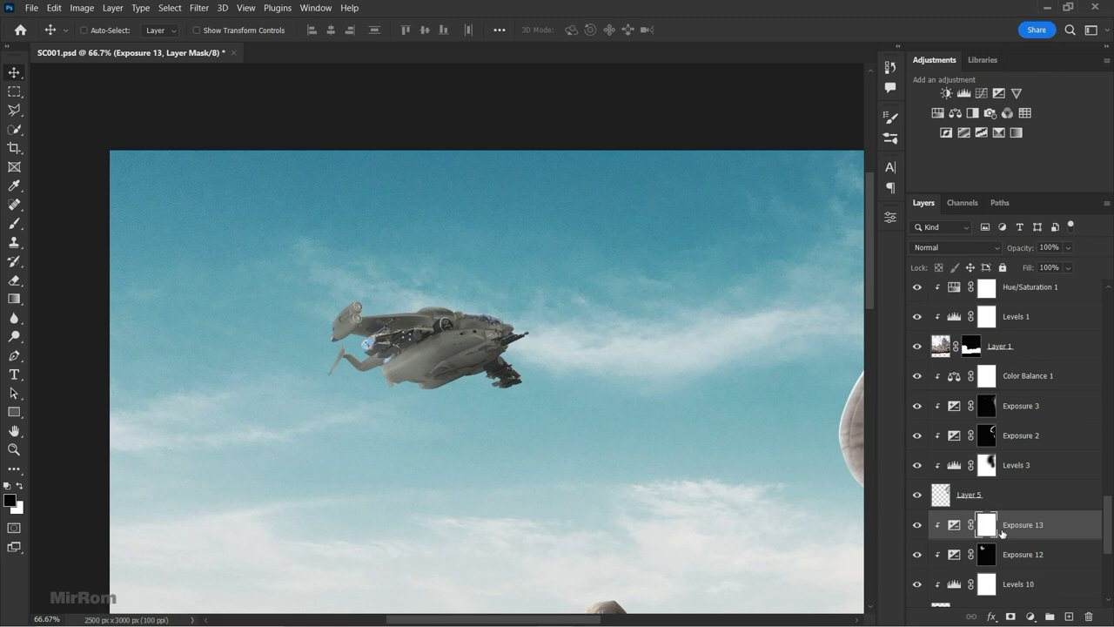
left_click(1088, 616)
left_click(518, 250)
- Add a Brightness/Contrast layer clipped to the ship at Brightness -52, with an inverted mask
left_click(956, 526)
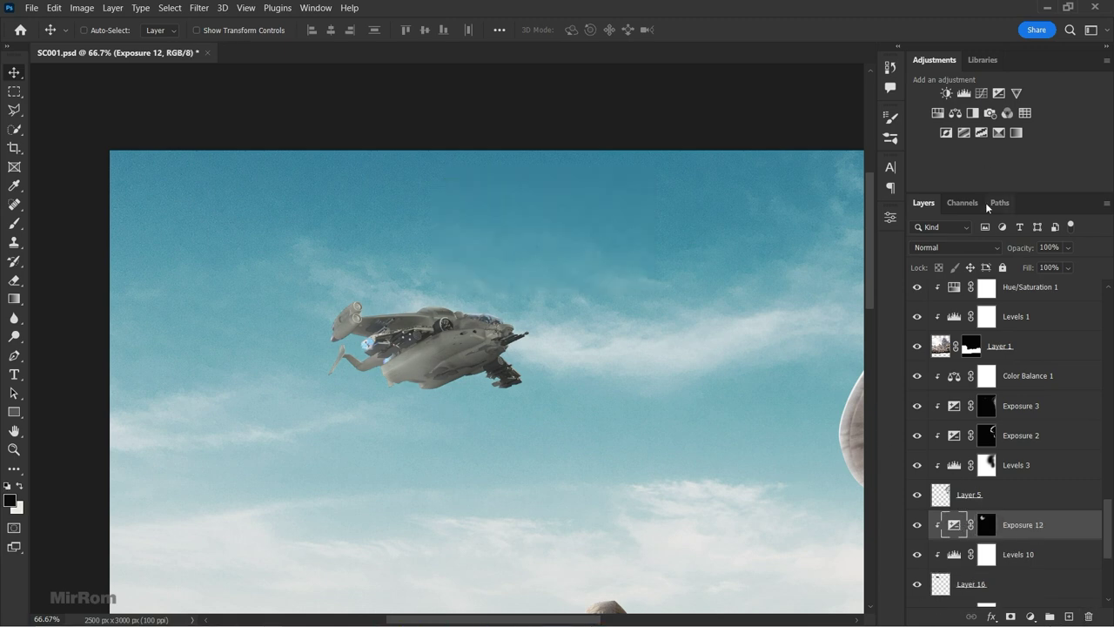
left_click(946, 93)
left_click_drag(767, 297, 746, 303)
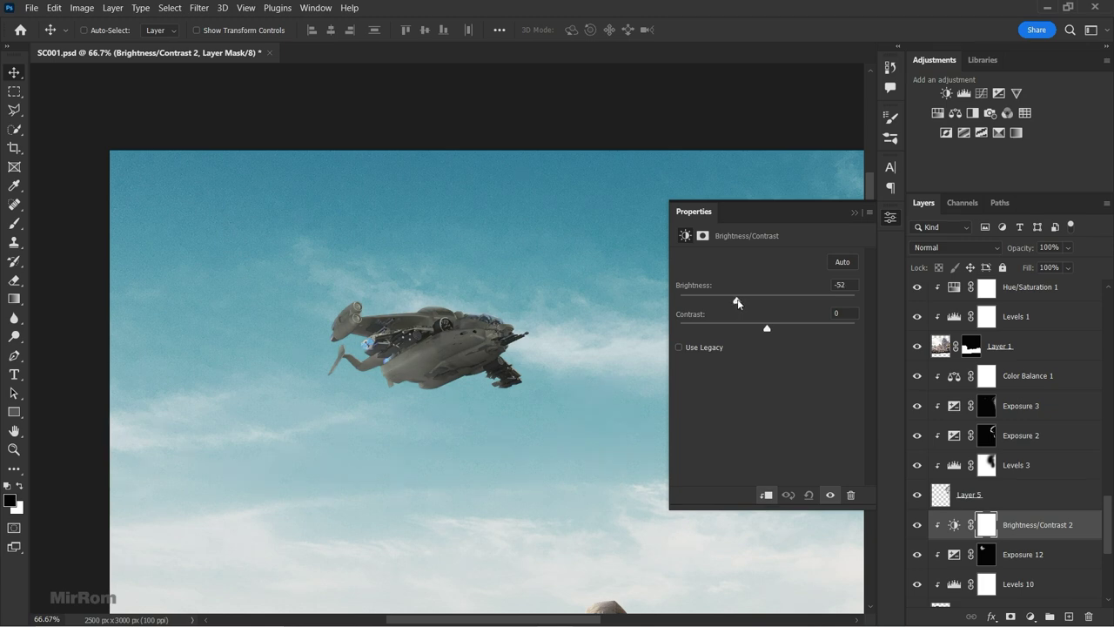
left_click(1004, 554)
key("ctrl+i")
- Paint white at 52% opacity over the ship's underside and middle to darken them
key("x")
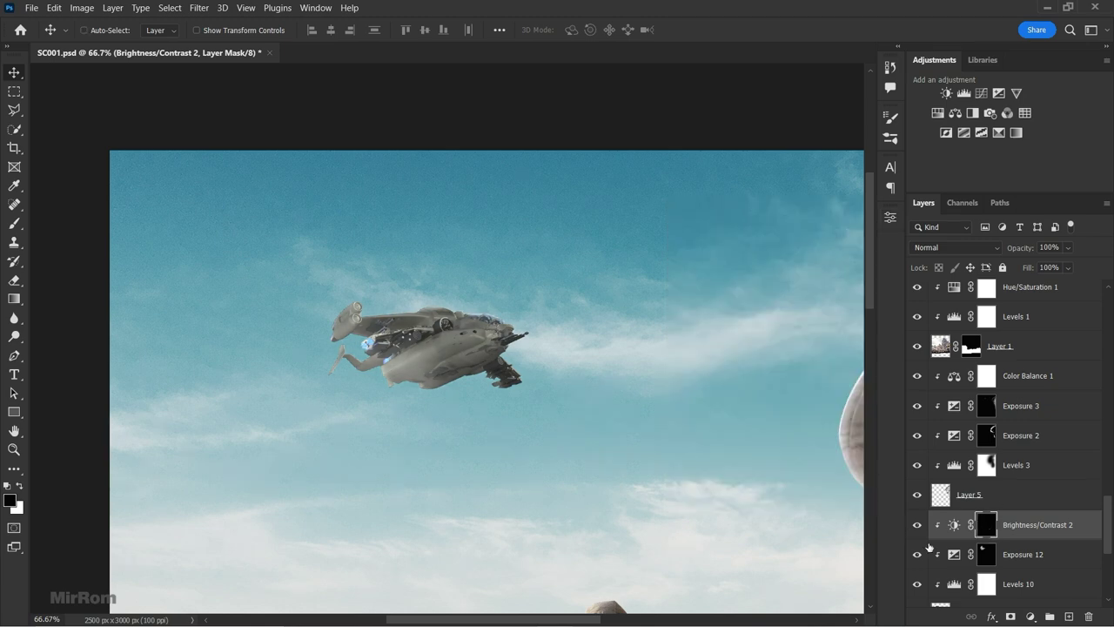
key("b")
key("ctrl+plus")
key("ctrl+plus")
left_click_drag(283, 29, 313, 30)
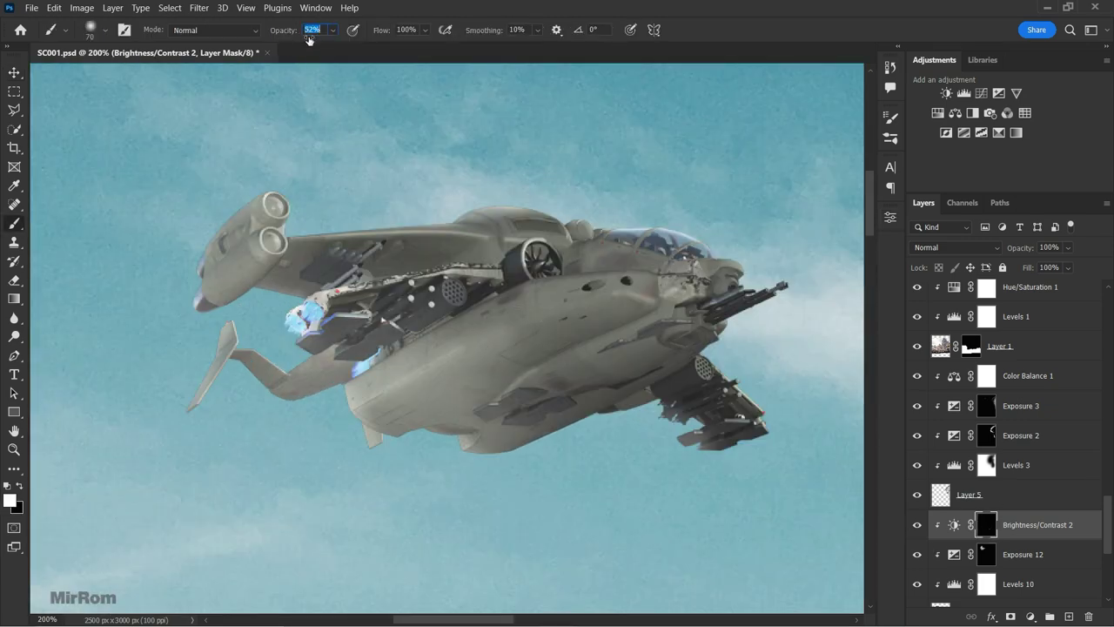
key("bracketleft")
left_click_drag(703, 319, 415, 409)
key("bracketleft")
key("bracketleft")
key("bracketleft")
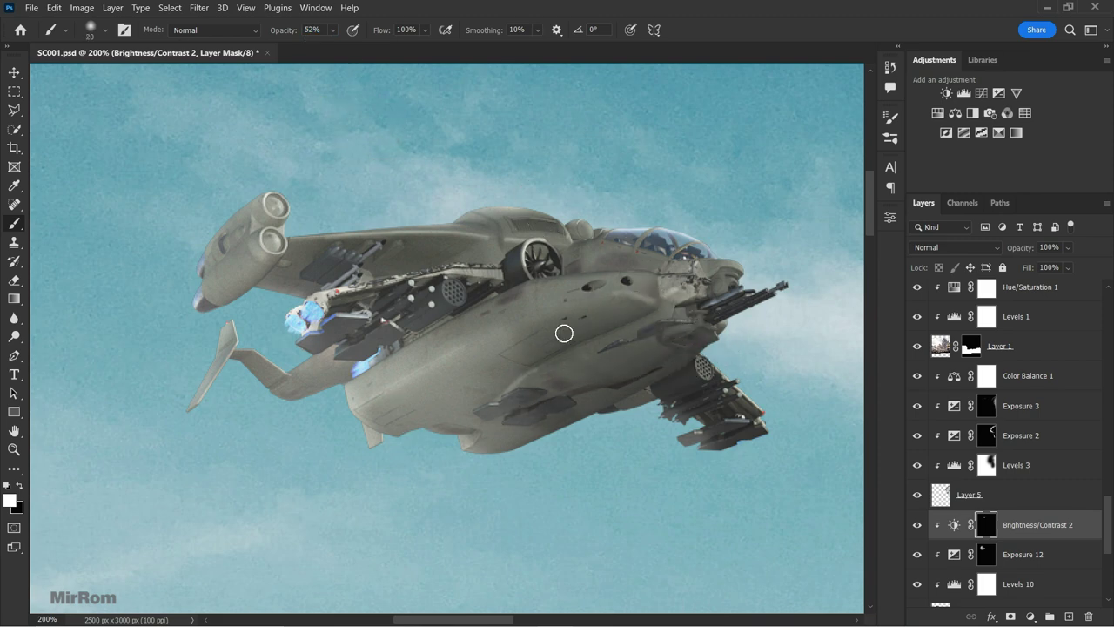
left_click_drag(562, 331, 478, 249)
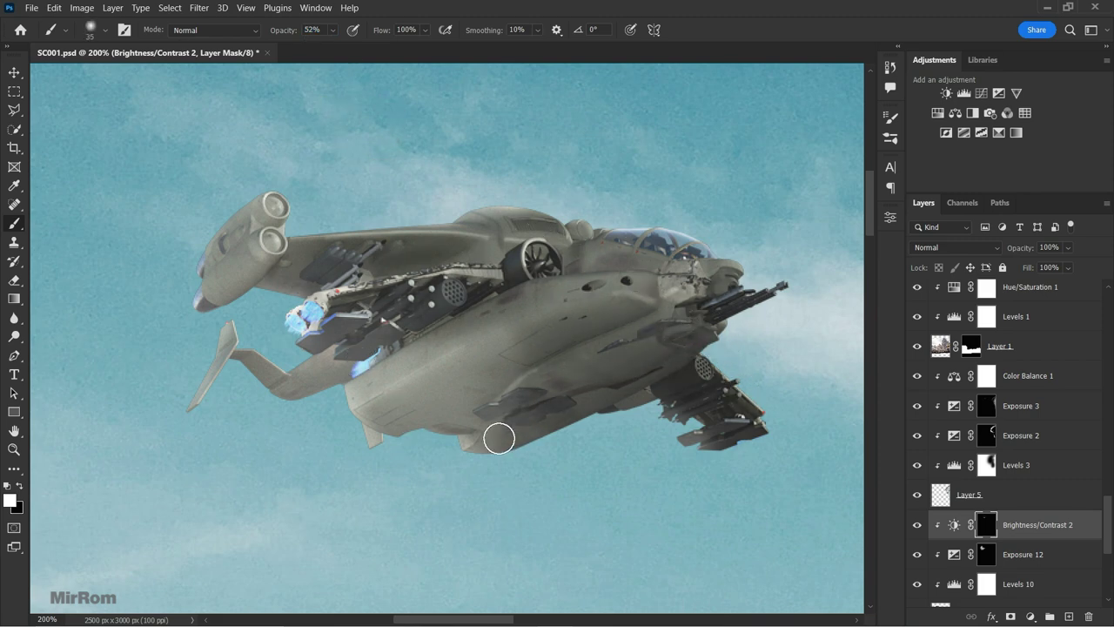
key("2")
key("1")
key("bracketright")
key("bracketright")
key("bracketright")
key("ctrl+minus")
key("ctrl+minus")
key("ctrl+minus")
- Add a clipped Color Balance with midtones Cyan-Red +21 and Yellow-Blue -10 on the ship
key("v")
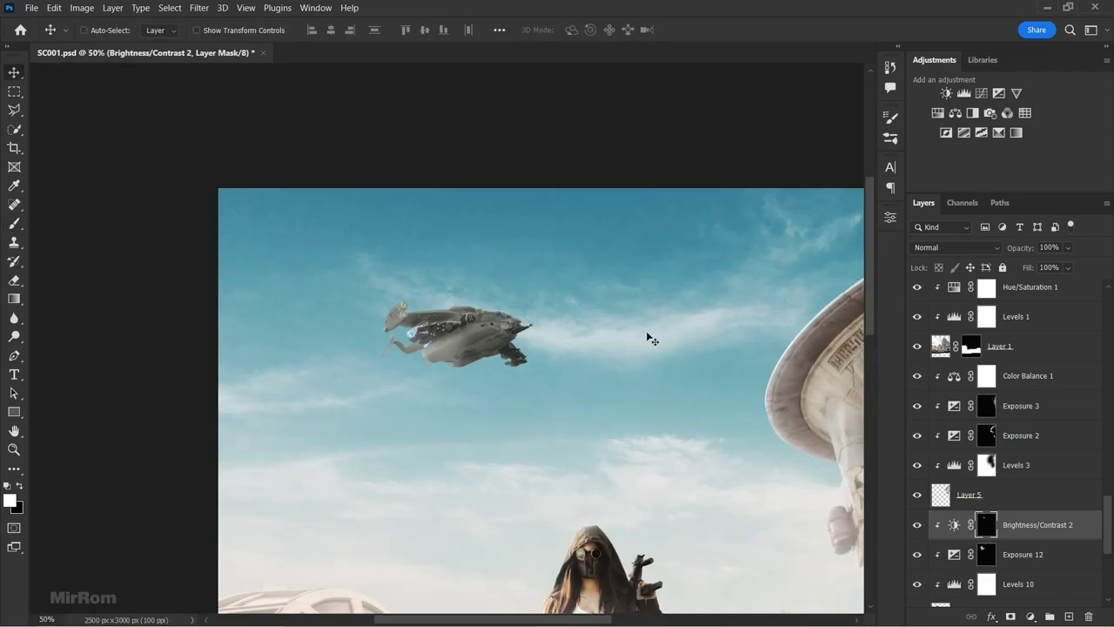
left_click(955, 113)
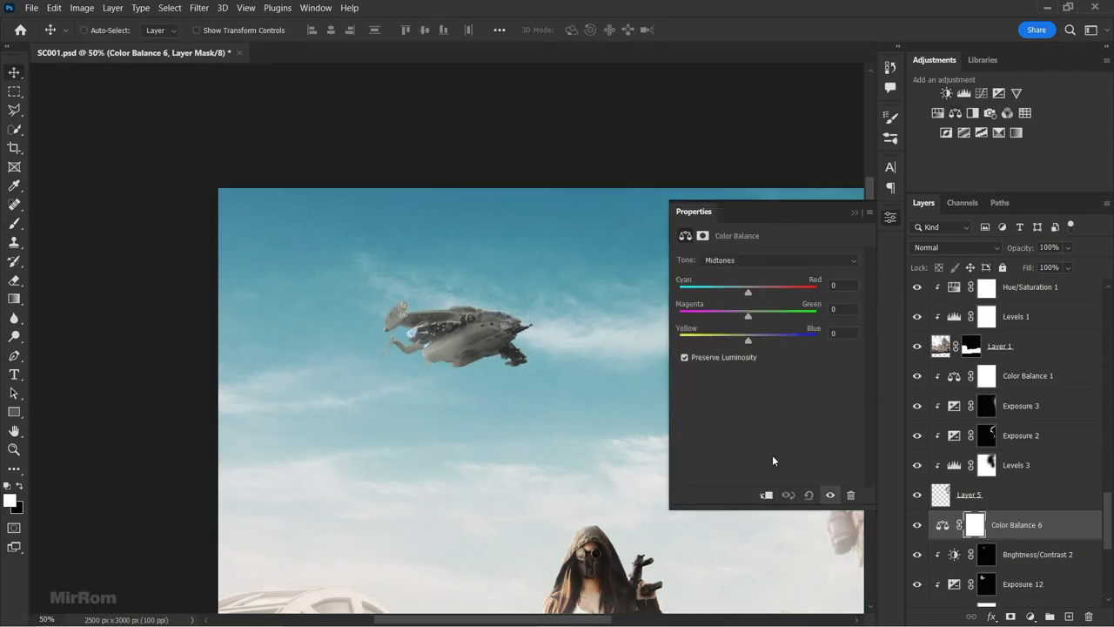
left_click(766, 495)
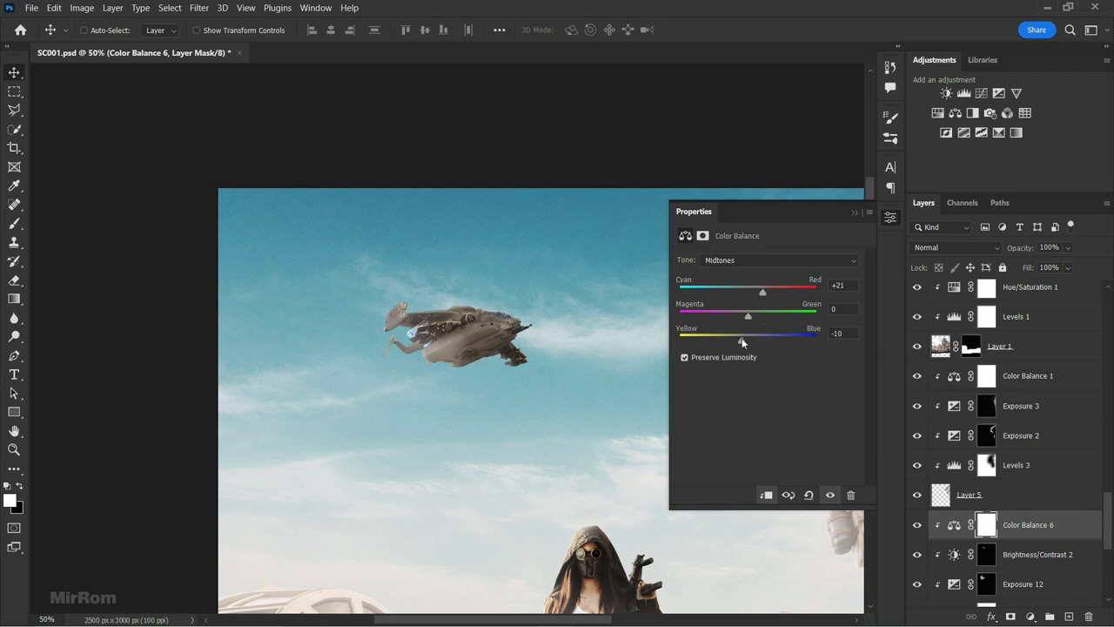
left_click(856, 212)
- Select Layer 16, the ship layer, and bring up the Filter menu
scroll(1009, 522, "down", 3)
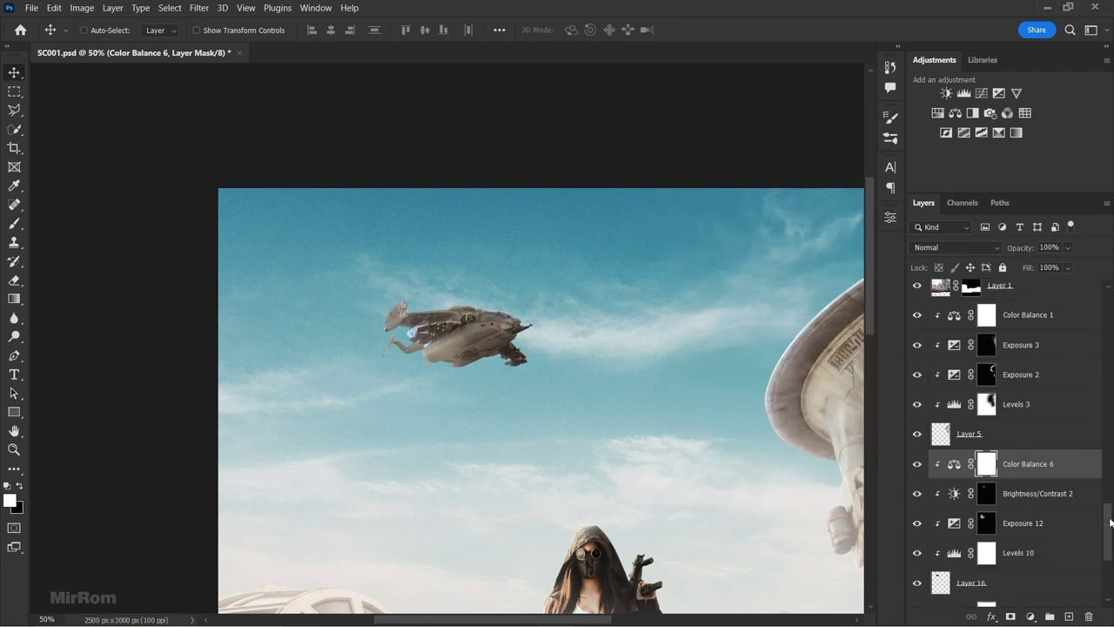
left_click(1010, 566)
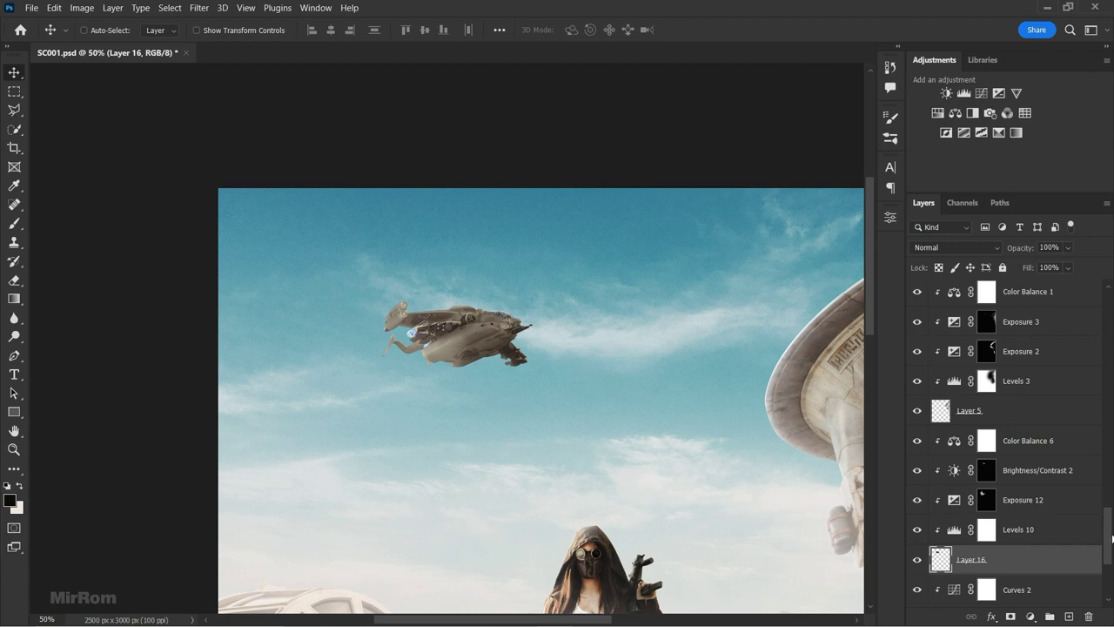
scroll(1111, 537, "down", 2)
left_click(199, 8)
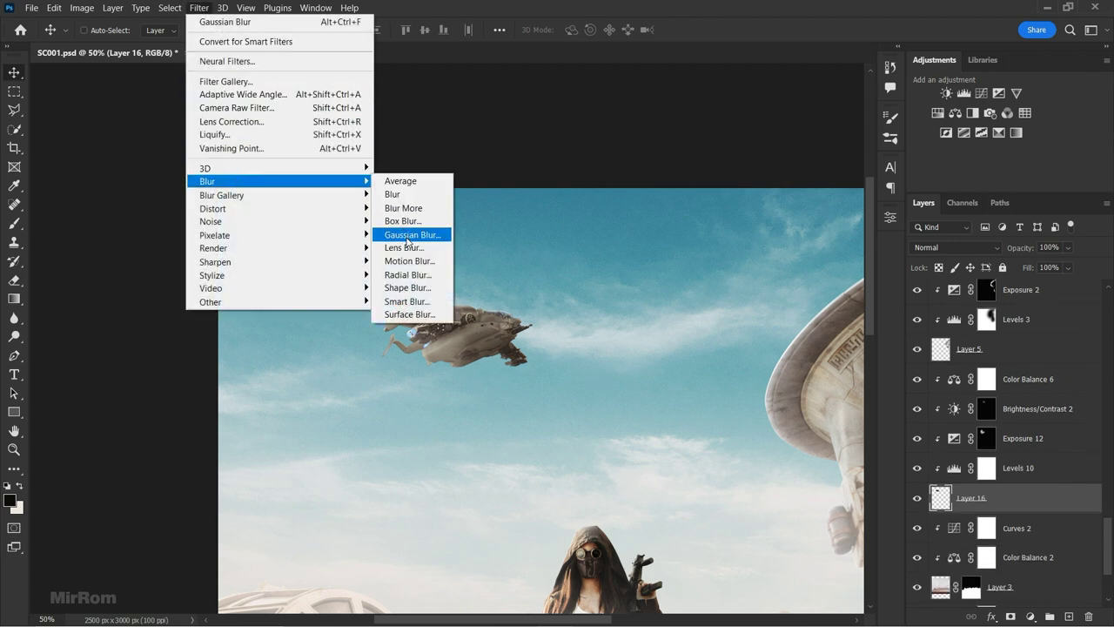
- Apply a Gaussian Blur to soften the flying ship
left_click(409, 235)
left_click_drag(697, 480, 647, 479)
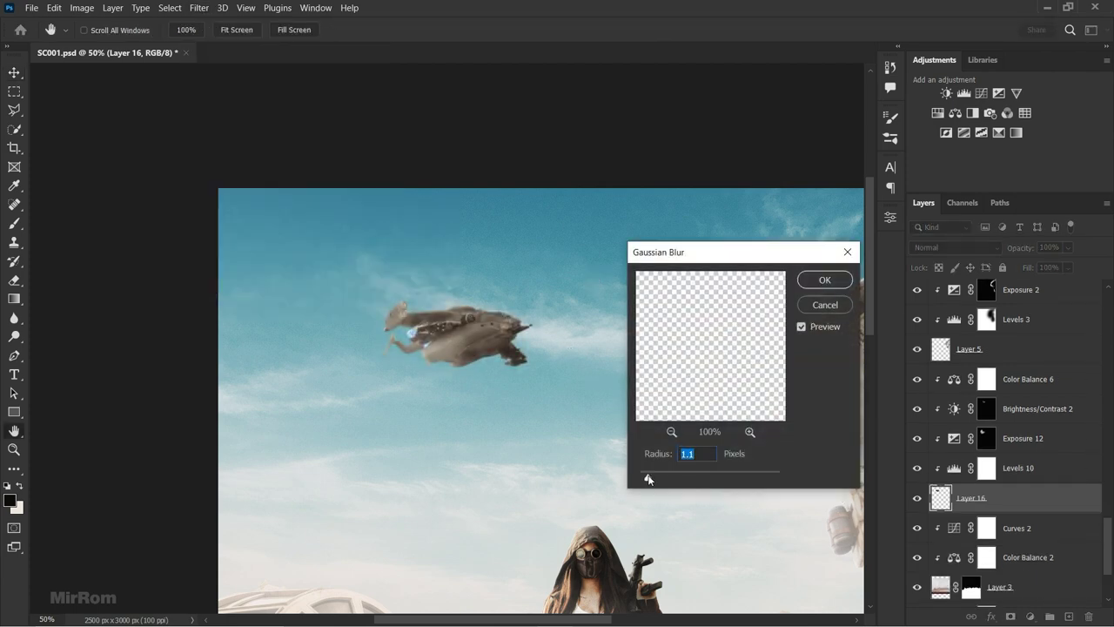
left_click(833, 295)
key("v")
key("ctrl+0")
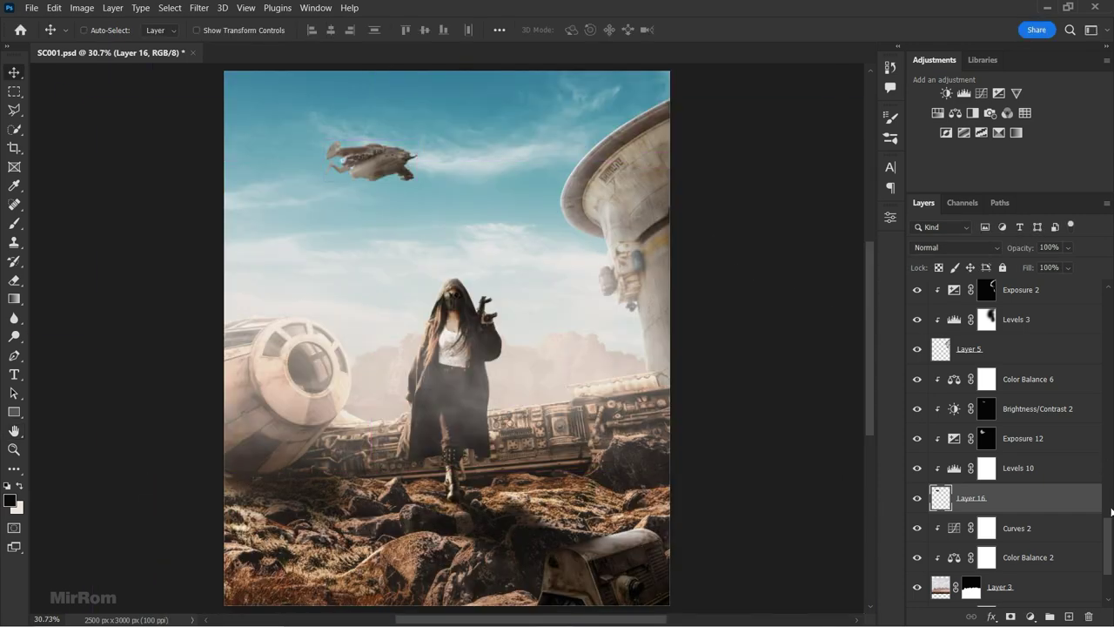
- Select the Color Balance 5 layer and save the document
left_click_drag(1111, 522, 1109, 287)
left_click(1027, 294)
key("ctrl+minus")
key("ctrl+s")
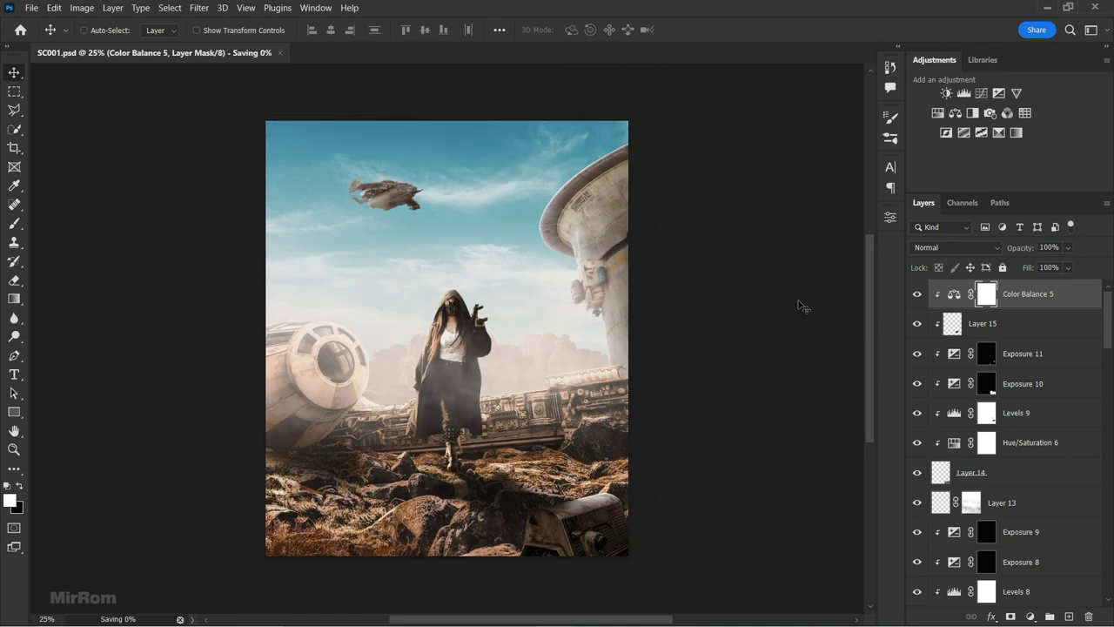
- Toggle Exposure 12 off and back on to compare the ship's brightening
scroll(1001, 366, "down", 5)
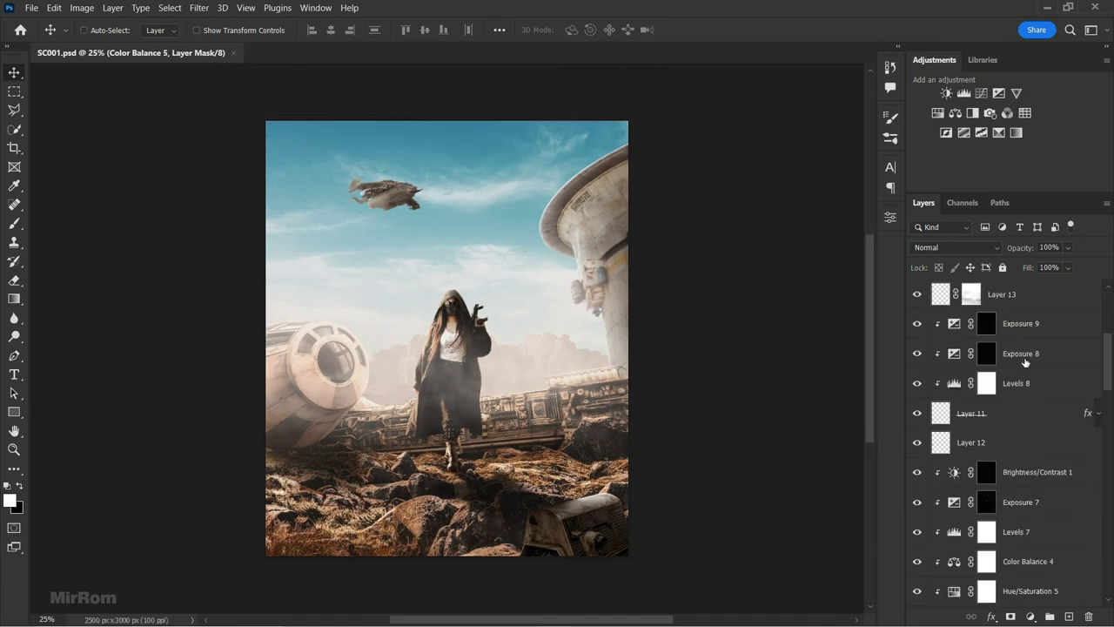
scroll(1032, 386, "down", 5)
scroll(1033, 387, "down", 3)
scroll(909, 391, "down", 3)
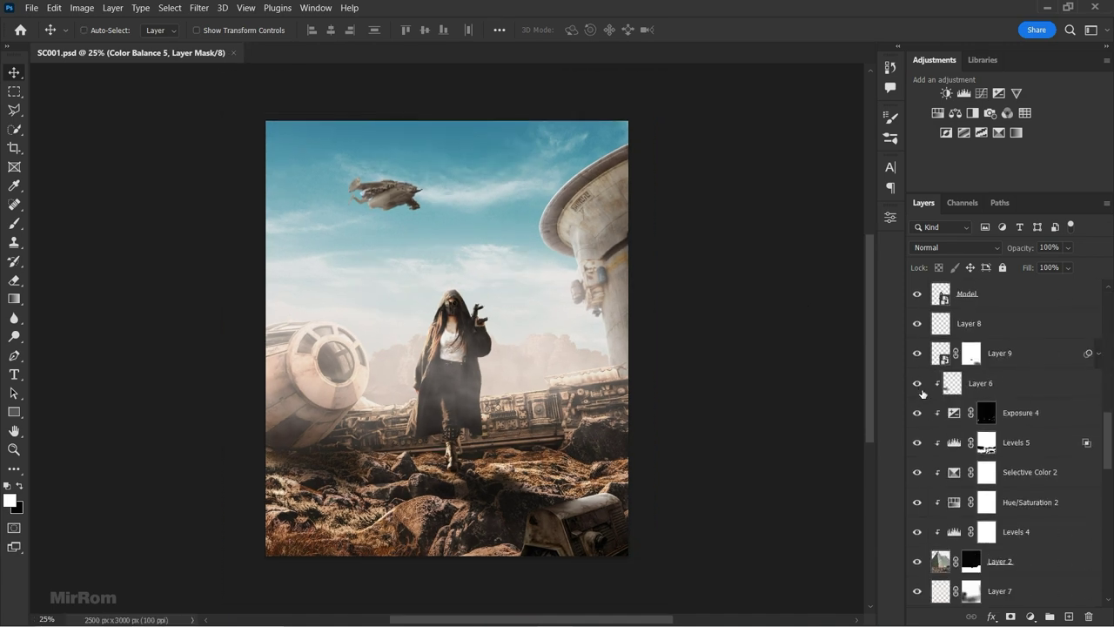
scroll(913, 413, "down", 3)
scroll(918, 435, "down", 3)
scroll(924, 456, "down", 3)
left_click(917, 472)
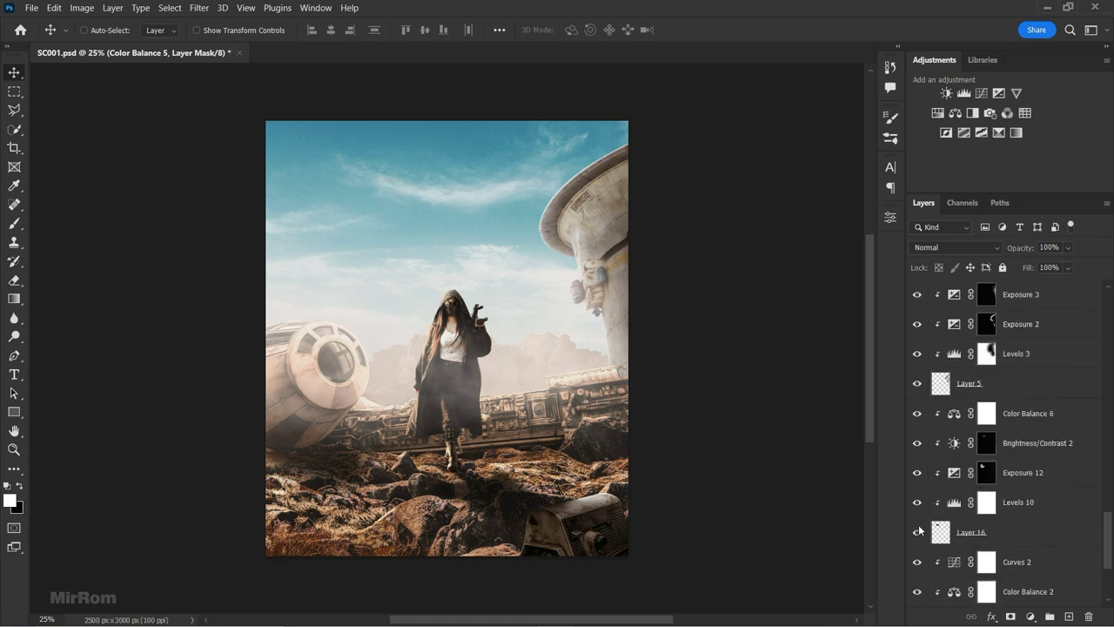
left_click(1028, 473)
- Zoom in on the flying ship with a larger black brush, then return to the Move tool
left_click(323, 235, "ctrl")
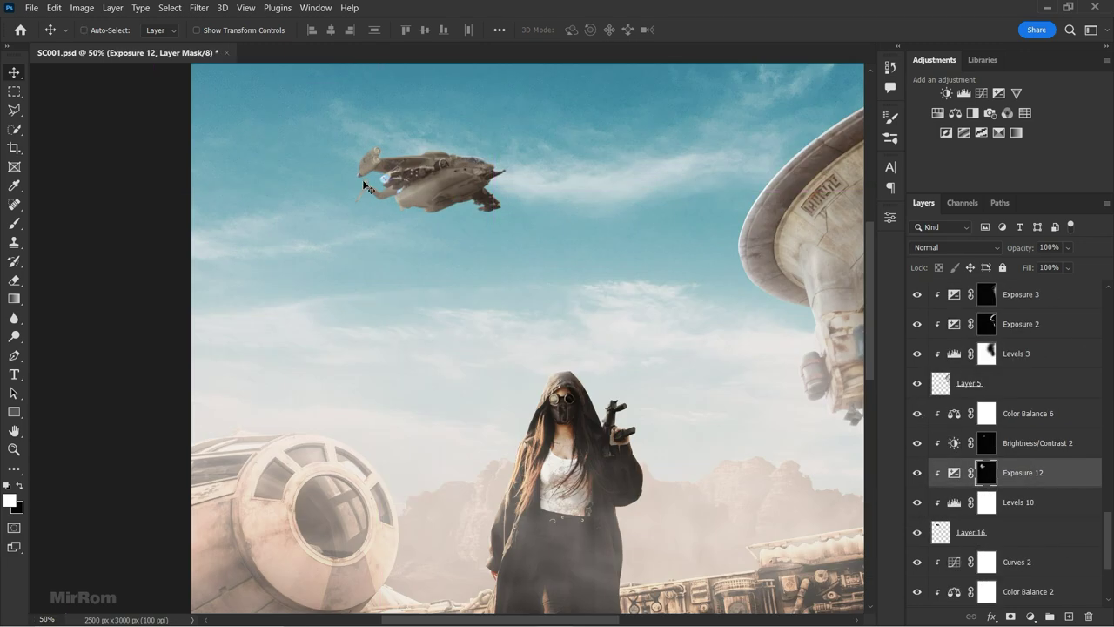
key("b")
key("x")
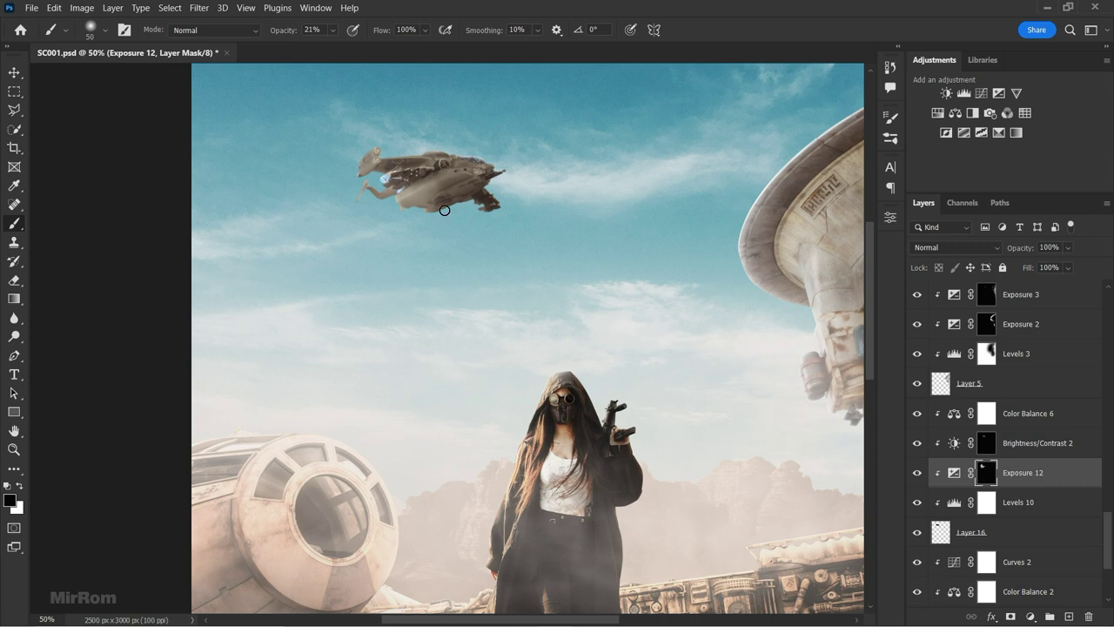
key("bracketright")
key("bracketright")
key("bracketright")
key("ctrl+minus")
key("v")
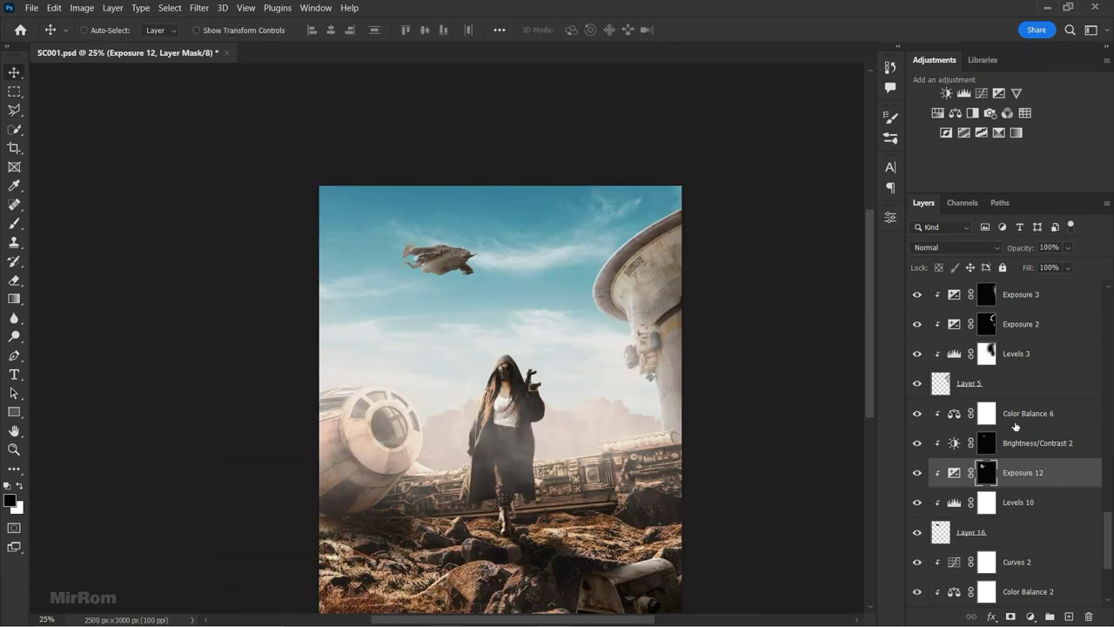
- Scale the ship and its adjustment layers down to about 74% with Free Transform
left_click(1015, 426)
left_click(972, 532, "shift")
key("ctrl+t")
left_click_drag(497, 318, 475, 261)
left_click_drag(360, 166, 372, 176)
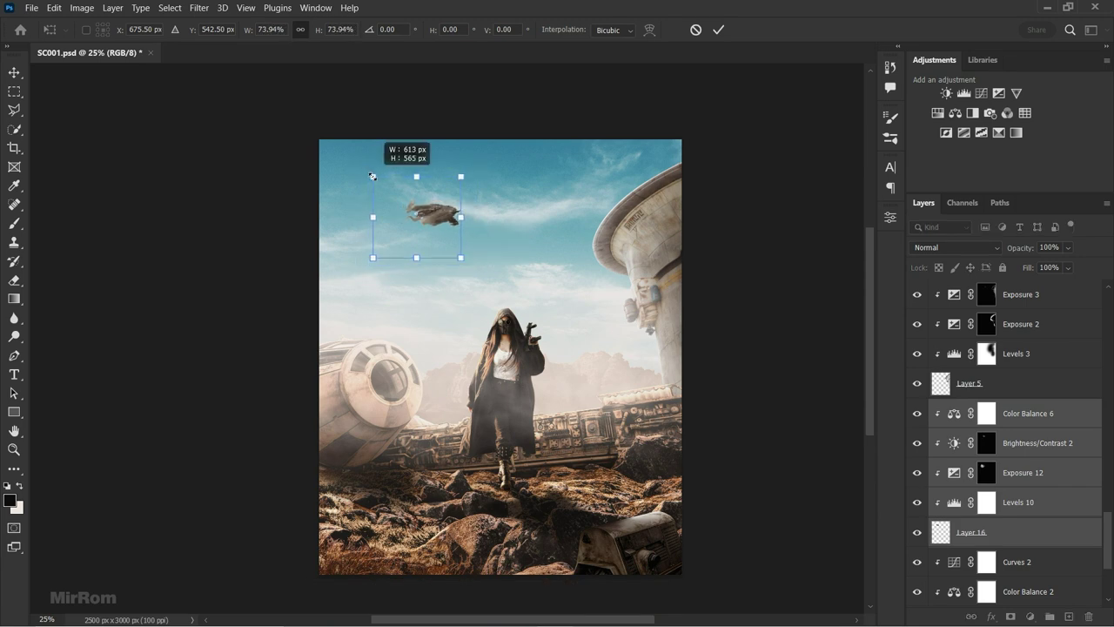
key("Return")
- Select the top Color Balance 5 layer and stamp all visible layers into a new layer
scroll(470, 226, "up", 1)
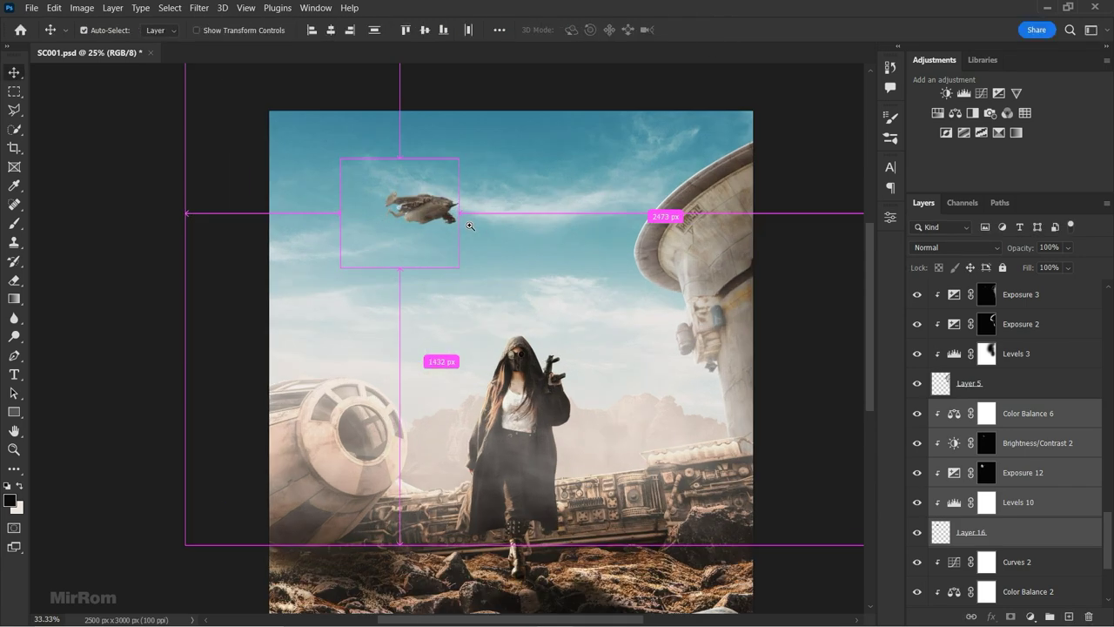
key("ctrl+0")
scroll(1027, 392, "up", 5)
left_click(1079, 299)
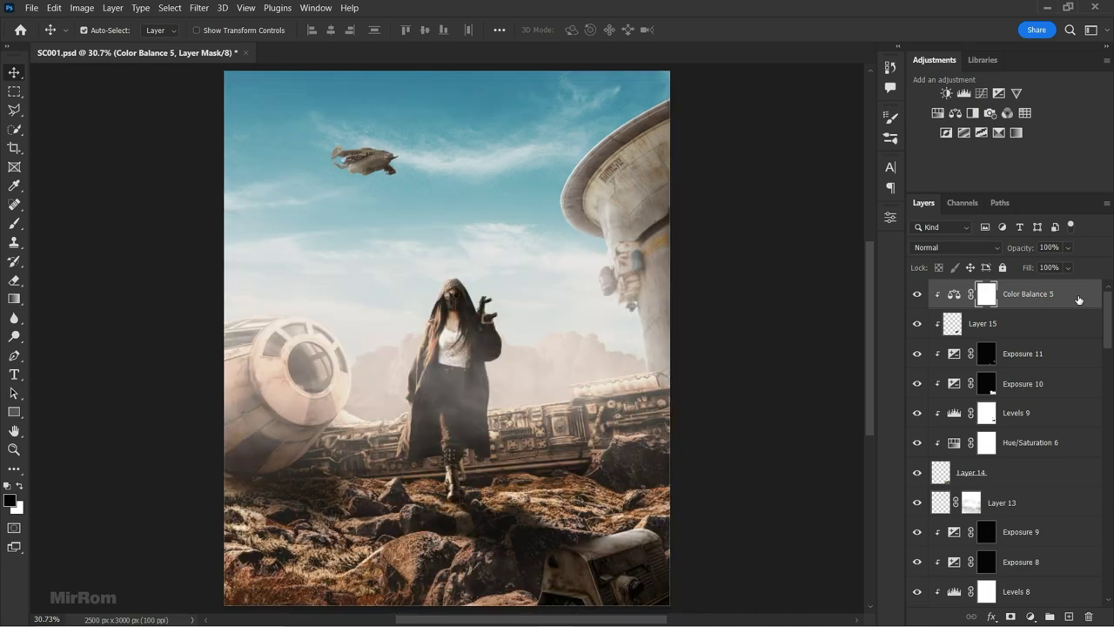
key("ctrl+minus")
key("ctrl+alt+shift+e")
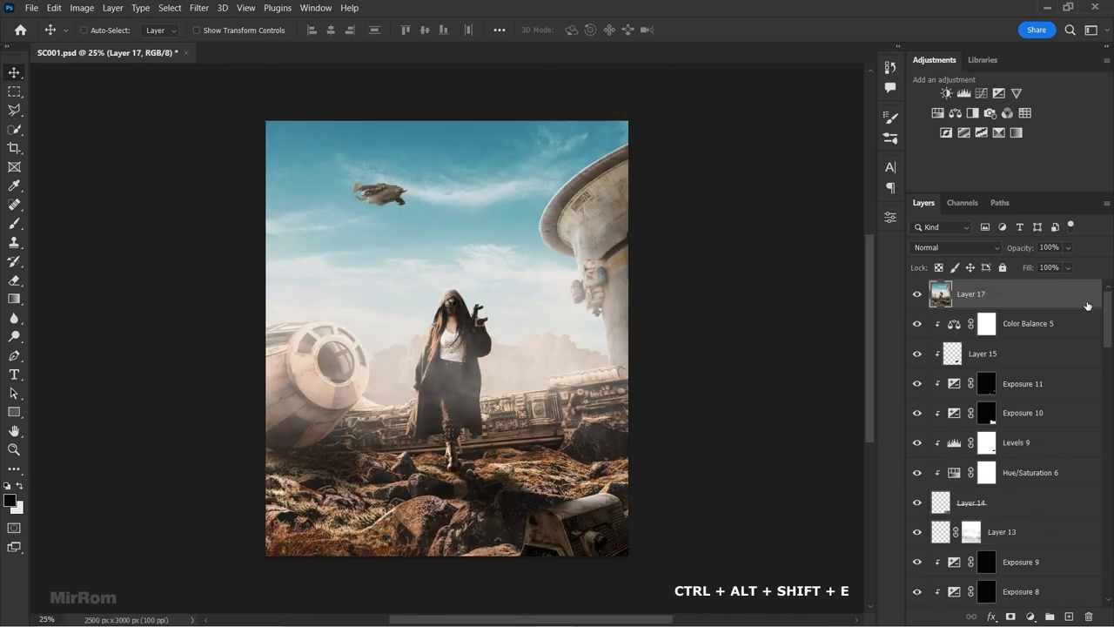
- Open the Camera Raw Filter on the merged Layer 17
right_click(1088, 305)
key("Escape")
left_click(198, 8)
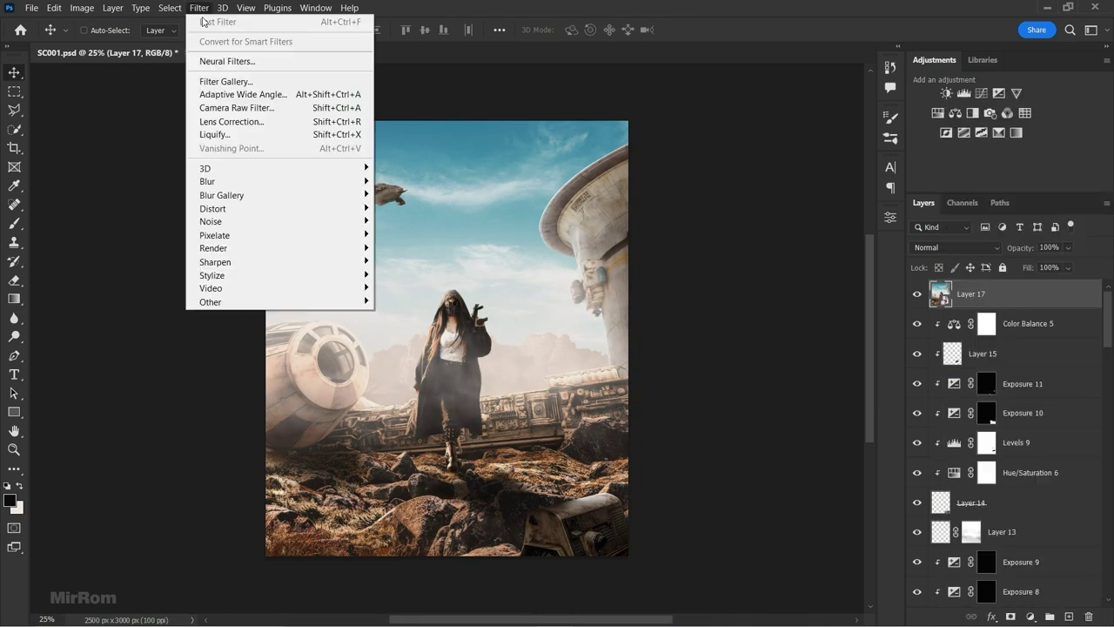
left_click(237, 105)
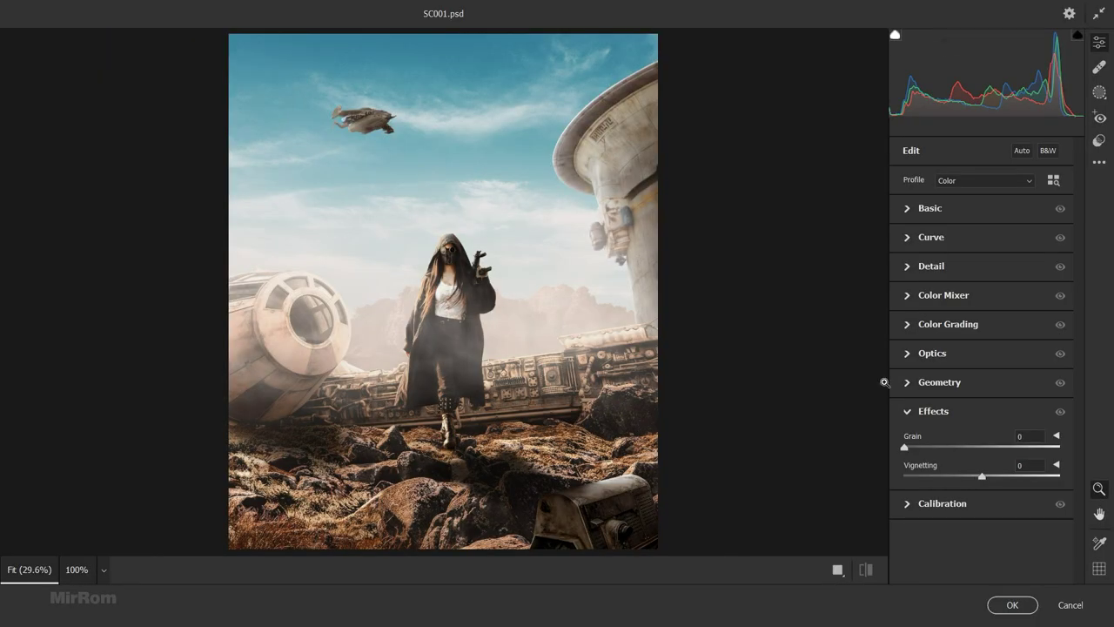
- Set Highlights -50, Shadows +15, Blacks +11 and Clarity +21 in the basic tone settings
left_click(914, 413)
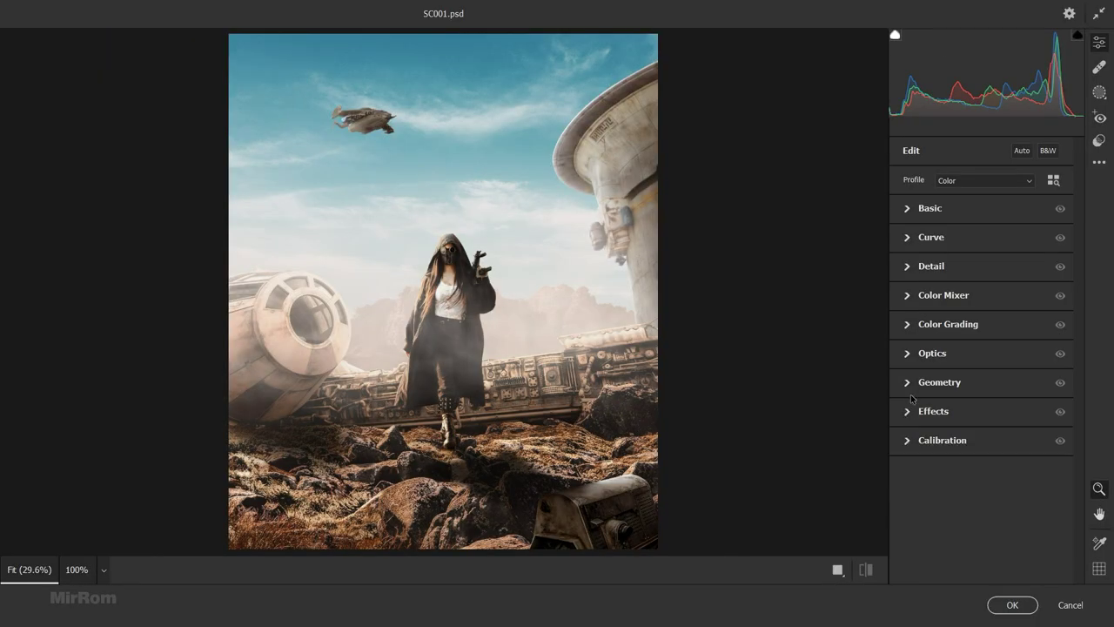
left_click(914, 213)
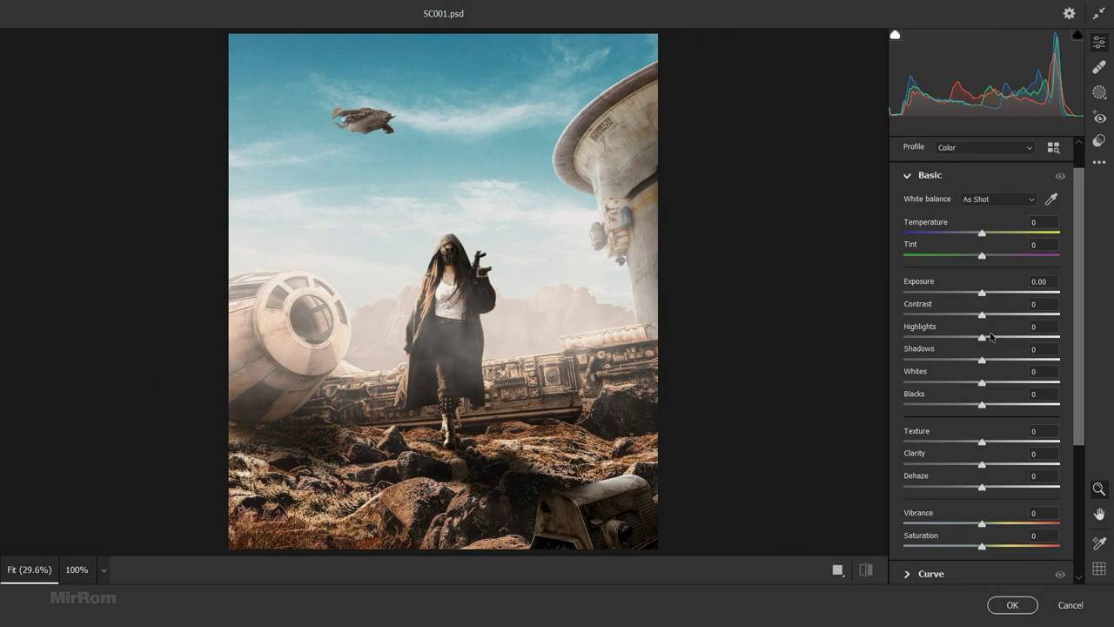
mouse_move(991, 336)
left_mouse_down()
mouse_move(943, 343)
mouse_move(998, 370)
mouse_move(1002, 405)
mouse_move(991, 412)
left_mouse_up()
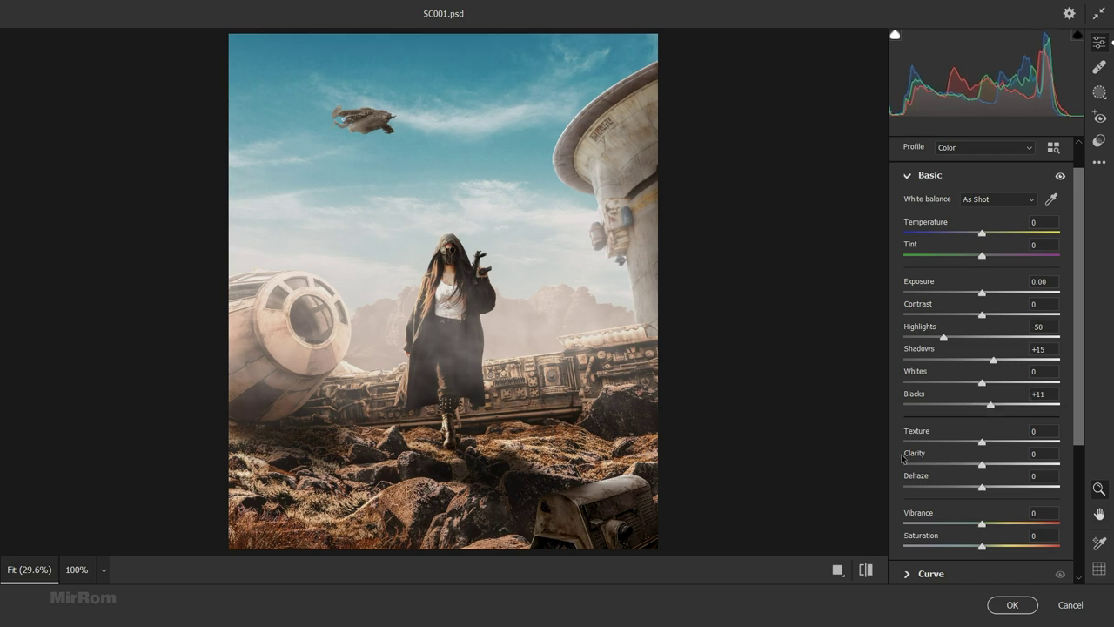
left_click_drag(982, 464, 1003, 462)
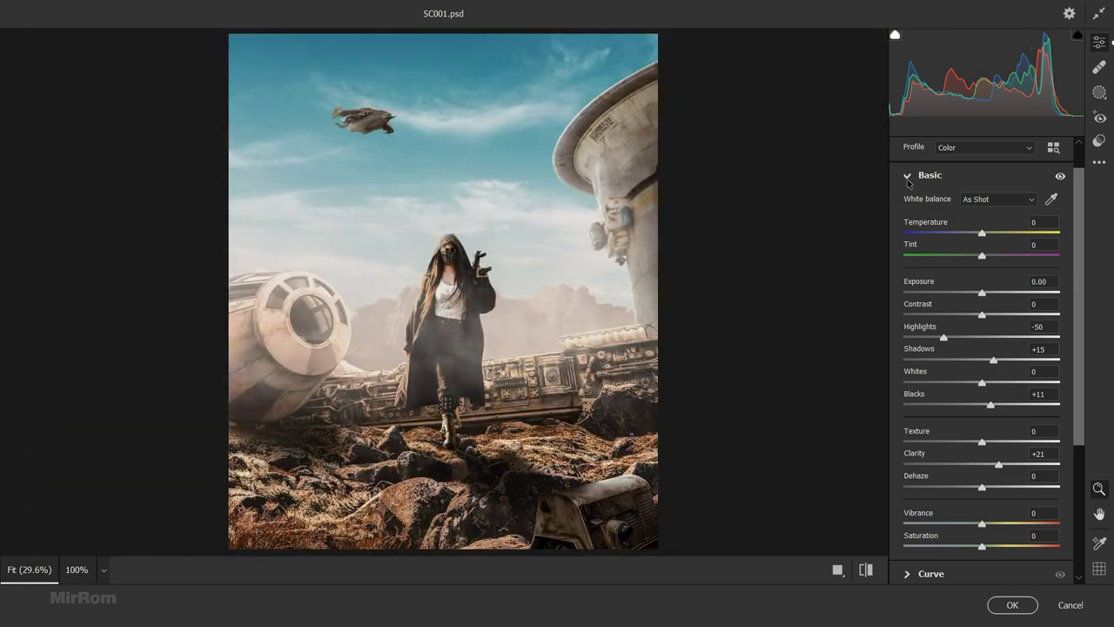
left_click(909, 179)
- Set Sharpening 12, Noise Reduction 12 and Grain 13, and apply the Camera Raw filter
left_click(944, 268)
left_click_drag(925, 332, 926, 332)
left_click(916, 302)
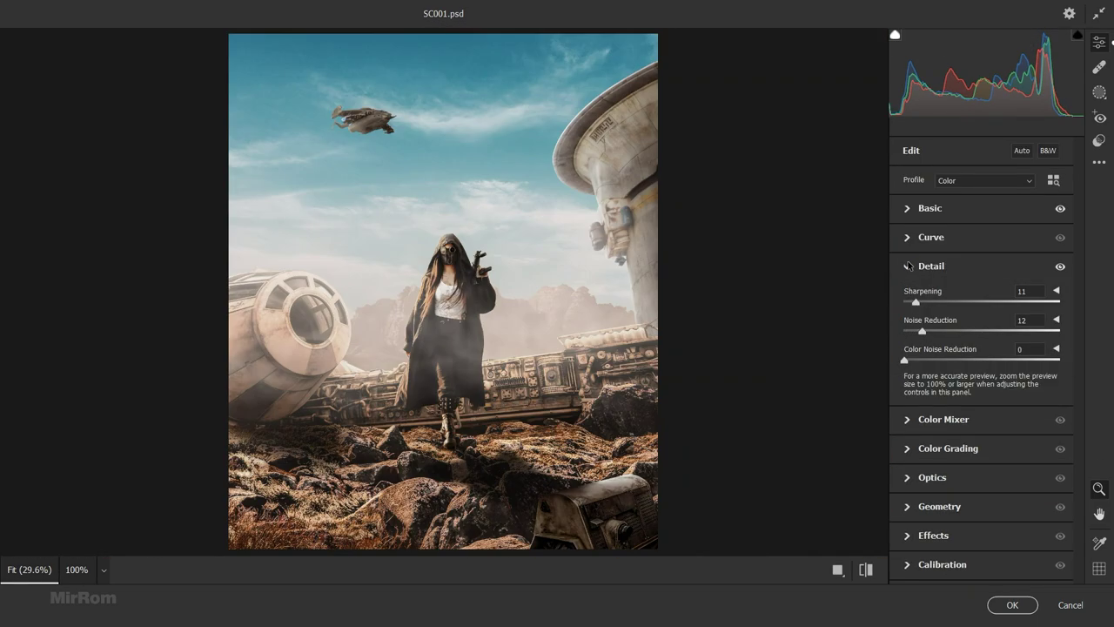
left_click(931, 266)
left_click(933, 411)
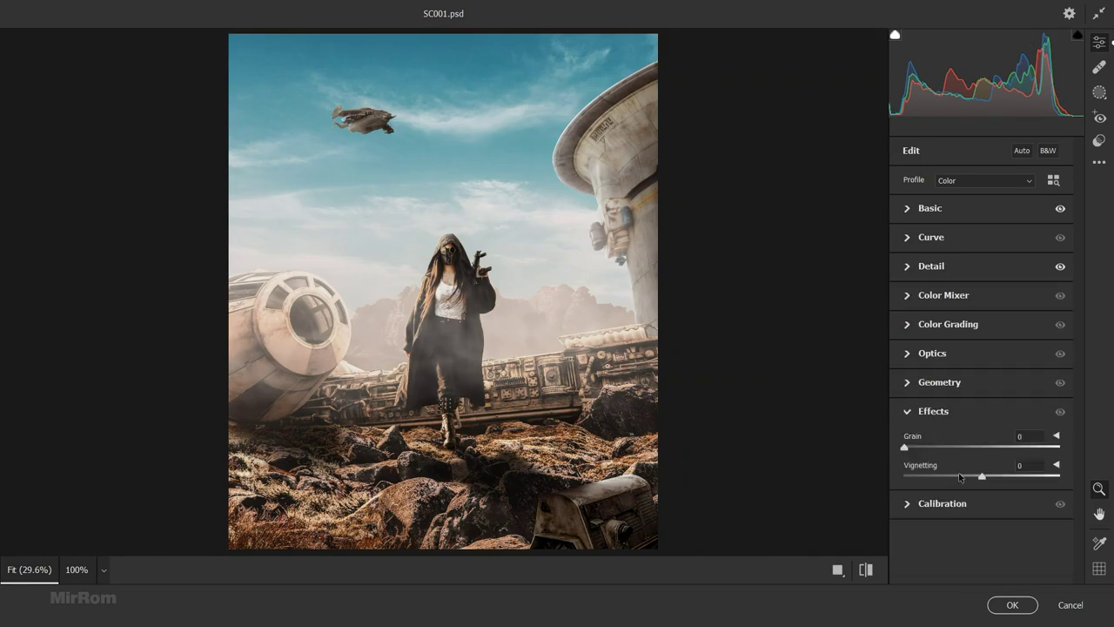
left_click_drag(910, 447, 923, 447)
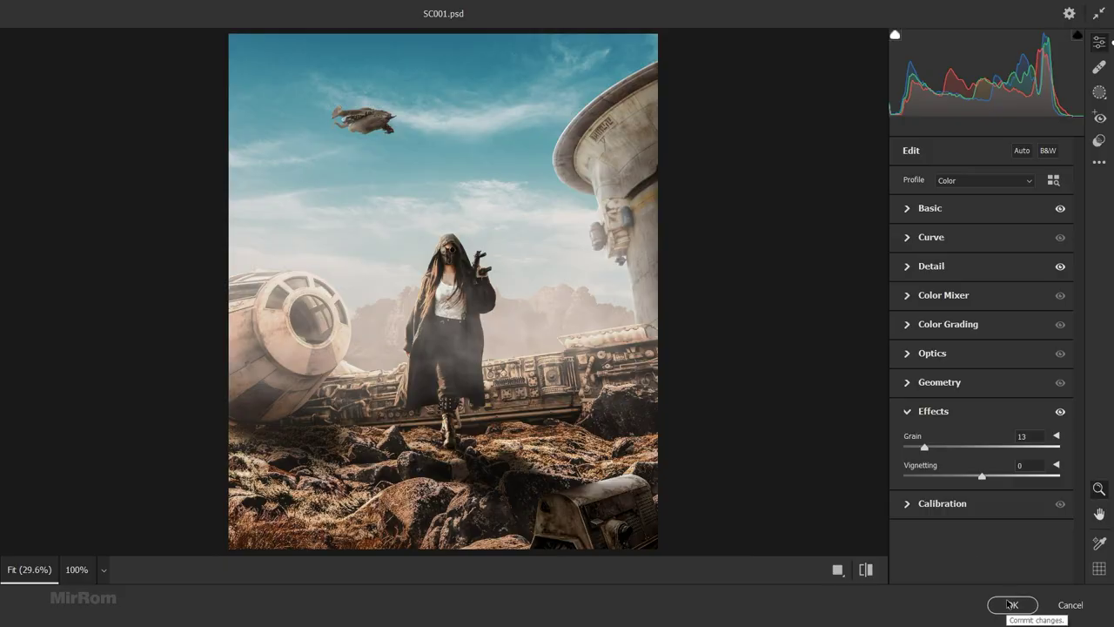
left_click(1011, 605)
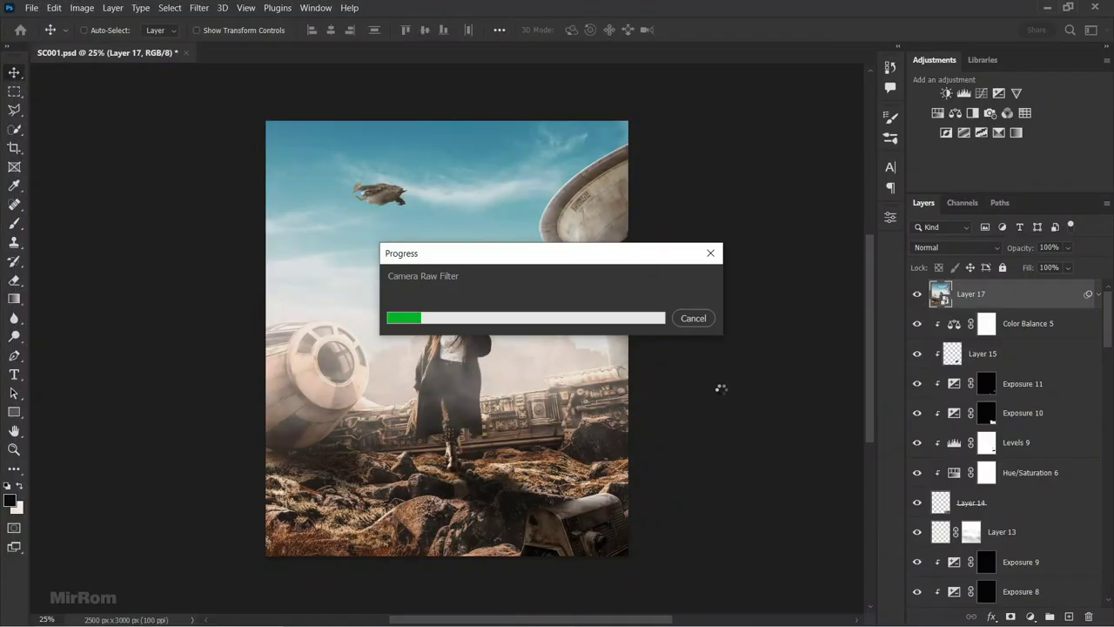
left_click(1099, 293)
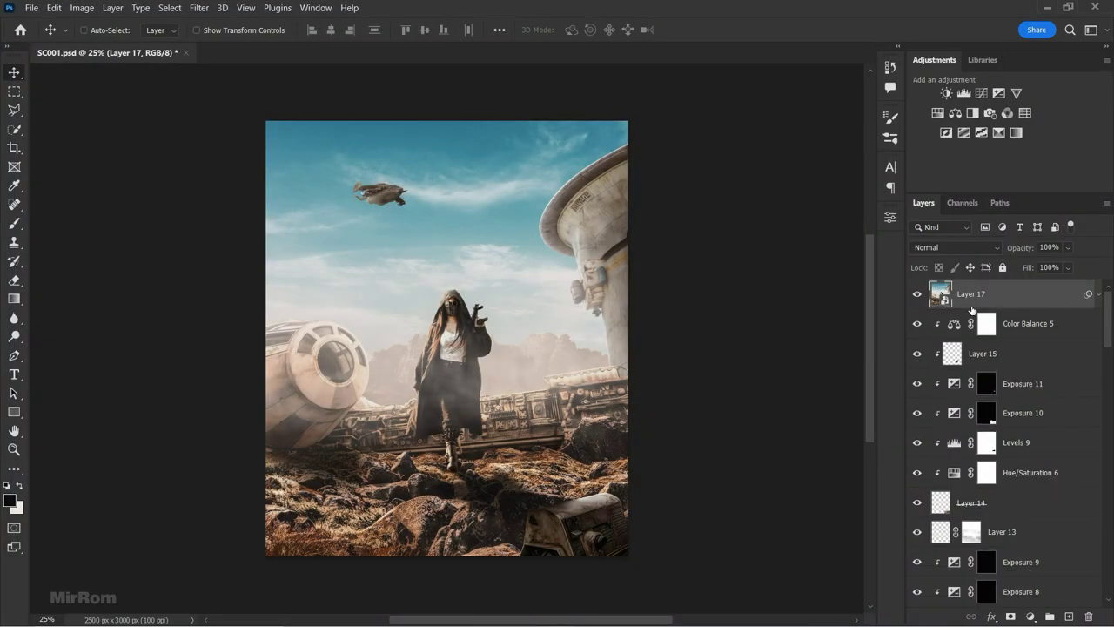
- Add a Color Lookup adjustment using Soft_Warming.look
left_click(1017, 132)
left_click(852, 260)
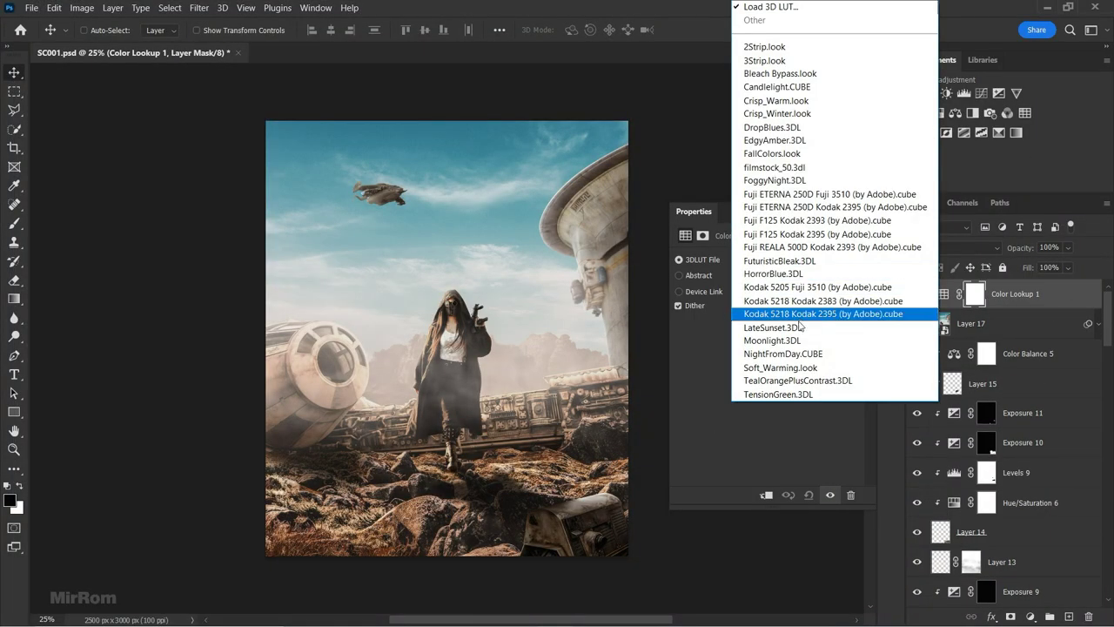
left_click(834, 367)
left_click(852, 213)
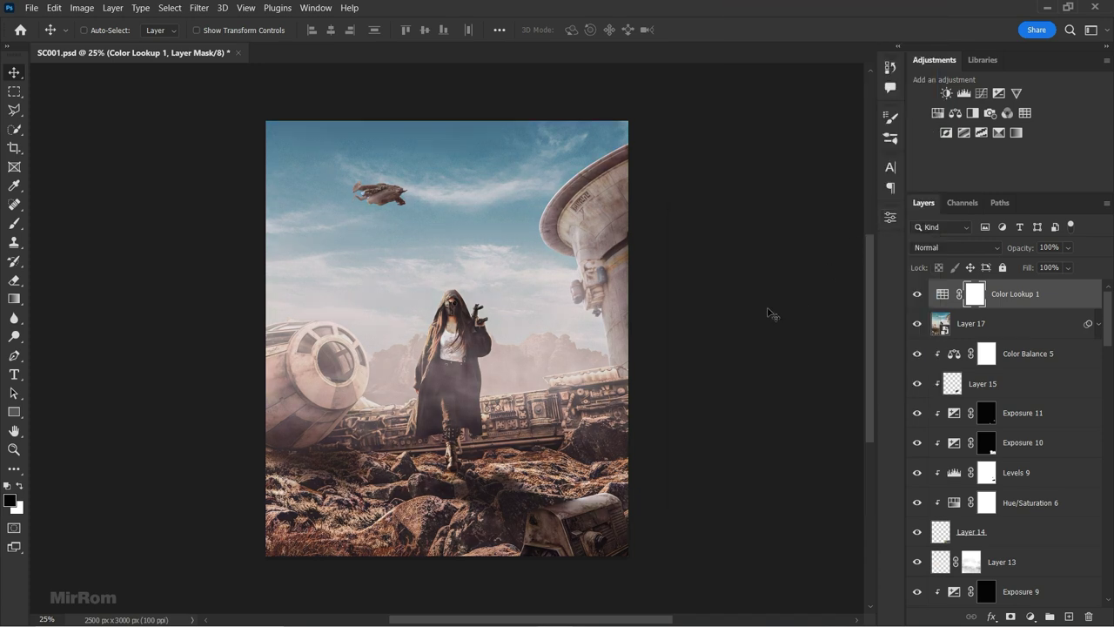
- Add a second Color Lookup with Crisp_Warm in Color blending mode
left_click(1025, 113)
left_click(846, 262)
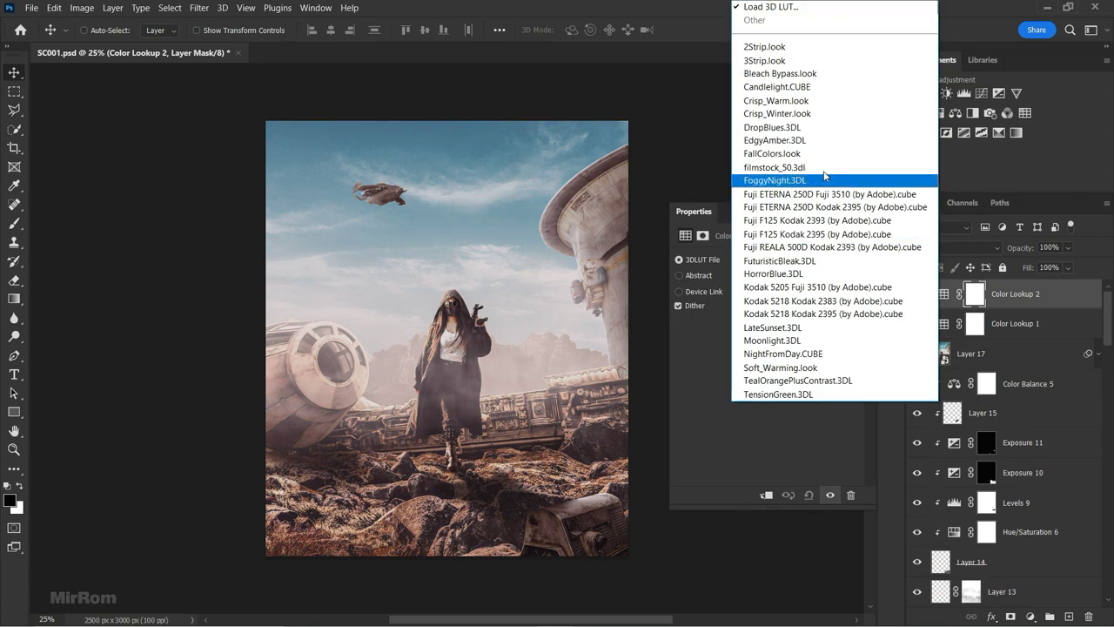
left_click(828, 109)
left_click(873, 213)
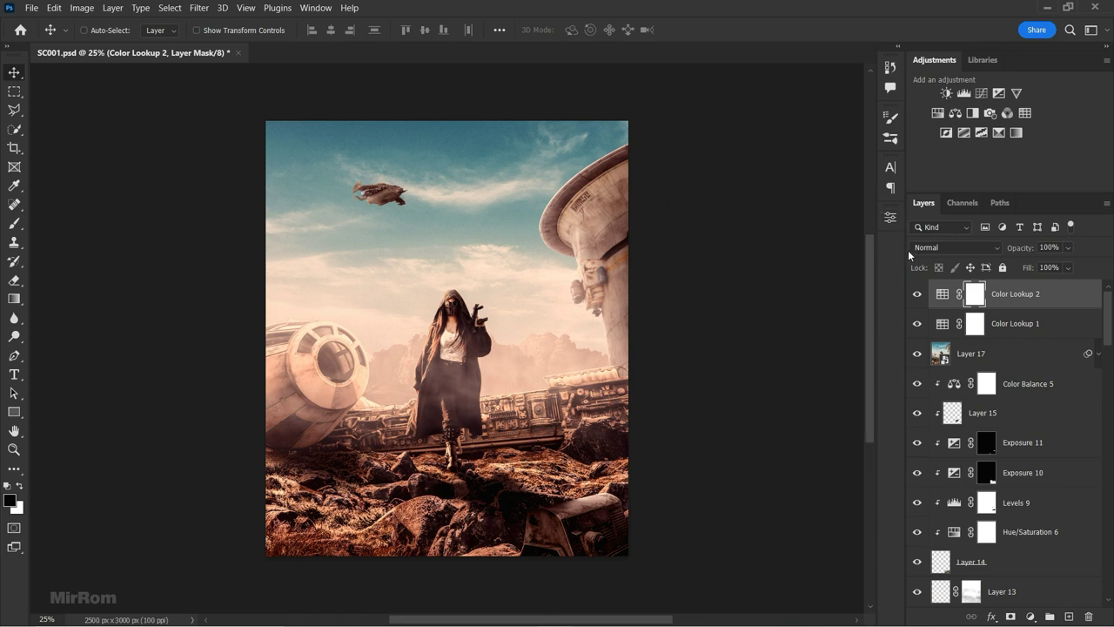
left_click(914, 248)
left_click(956, 593)
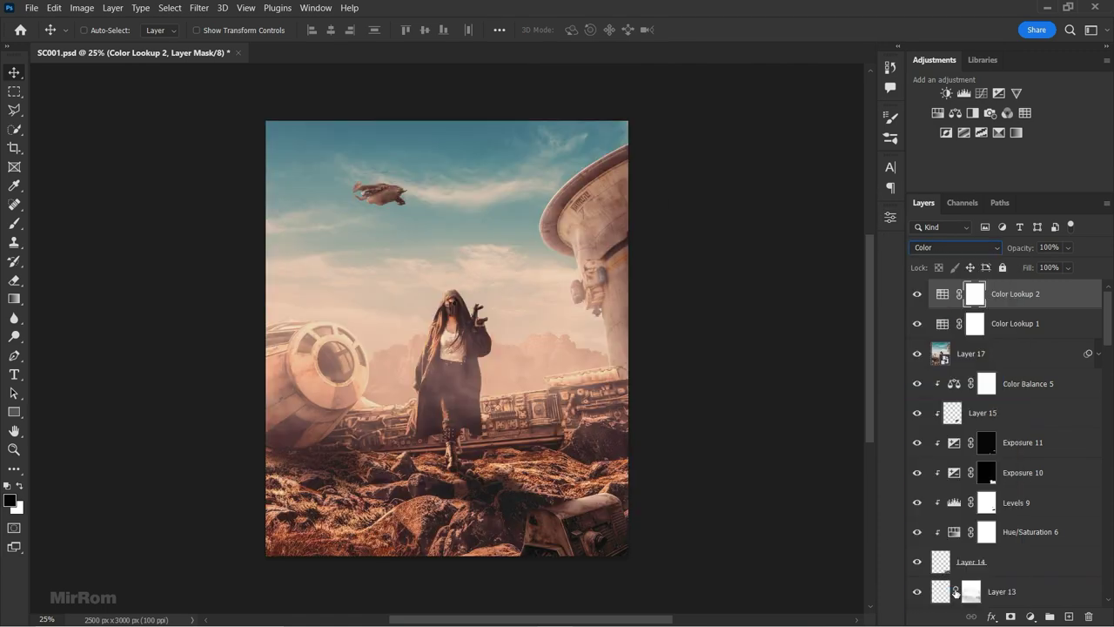
- Add Color Balance with midtones Cyan-Red -5 and Yellow-Blue +18, then save
left_click(956, 113)
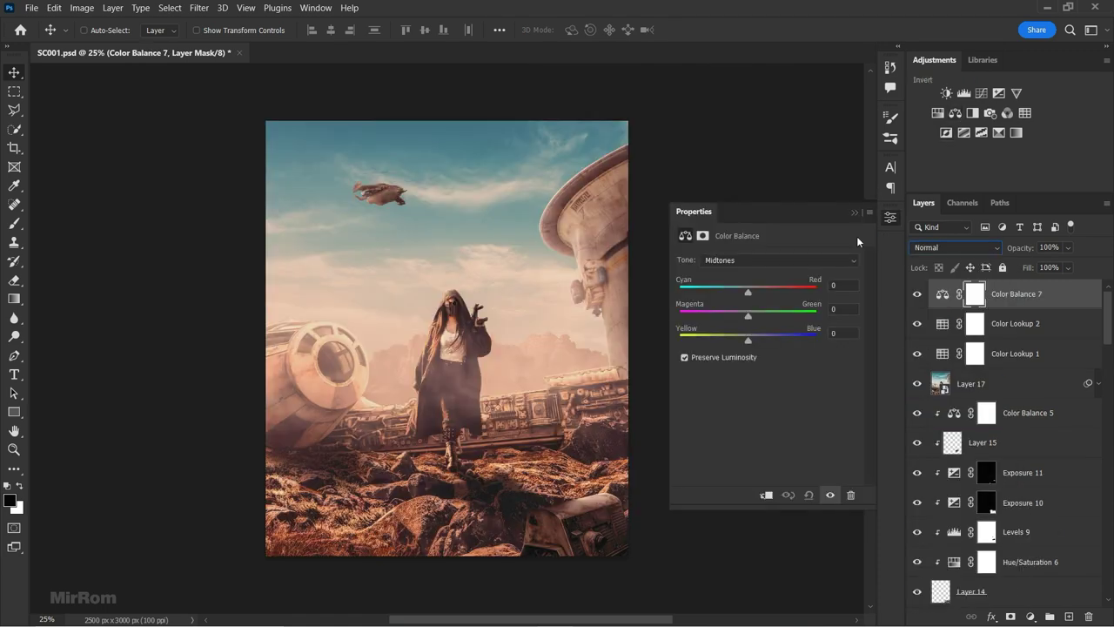
left_click_drag(749, 291, 744, 291)
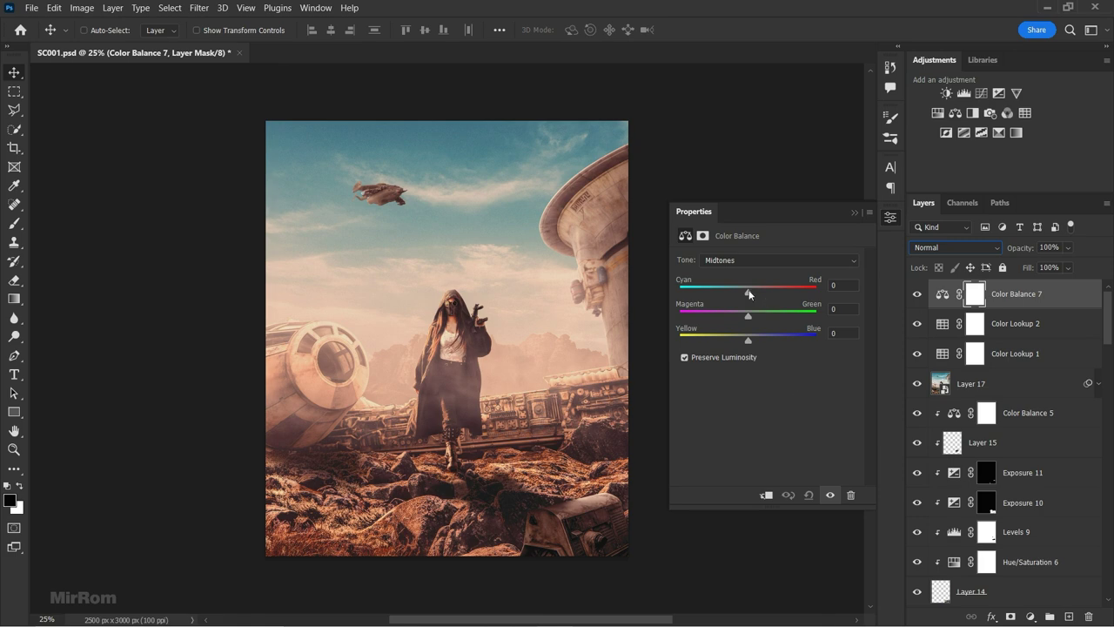
left_click(761, 340)
left_click(853, 213)
key("ctrl+s")
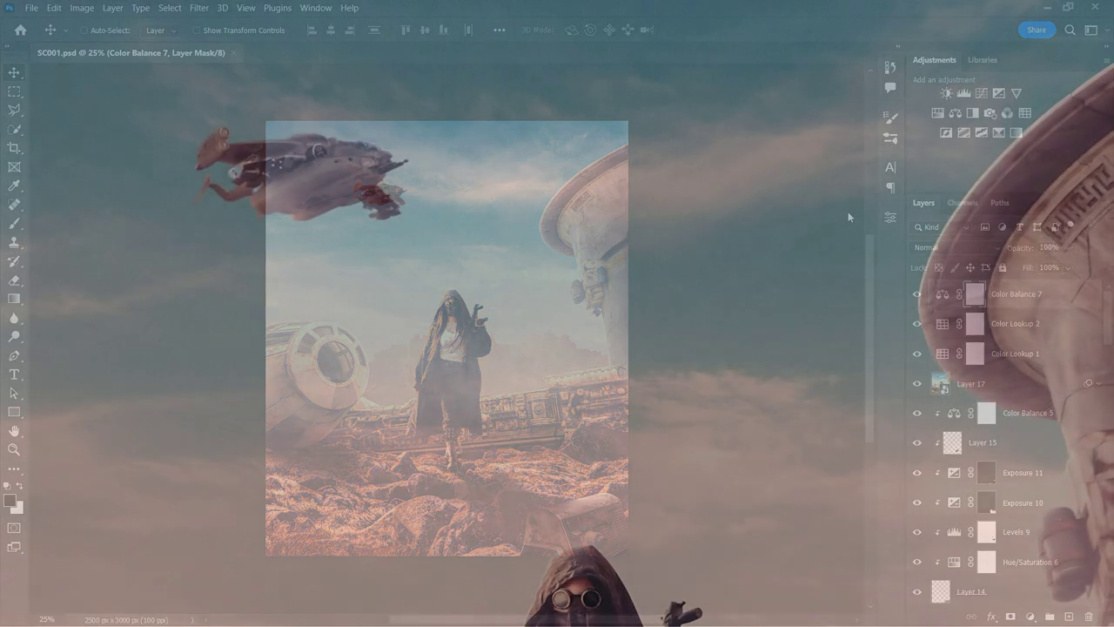